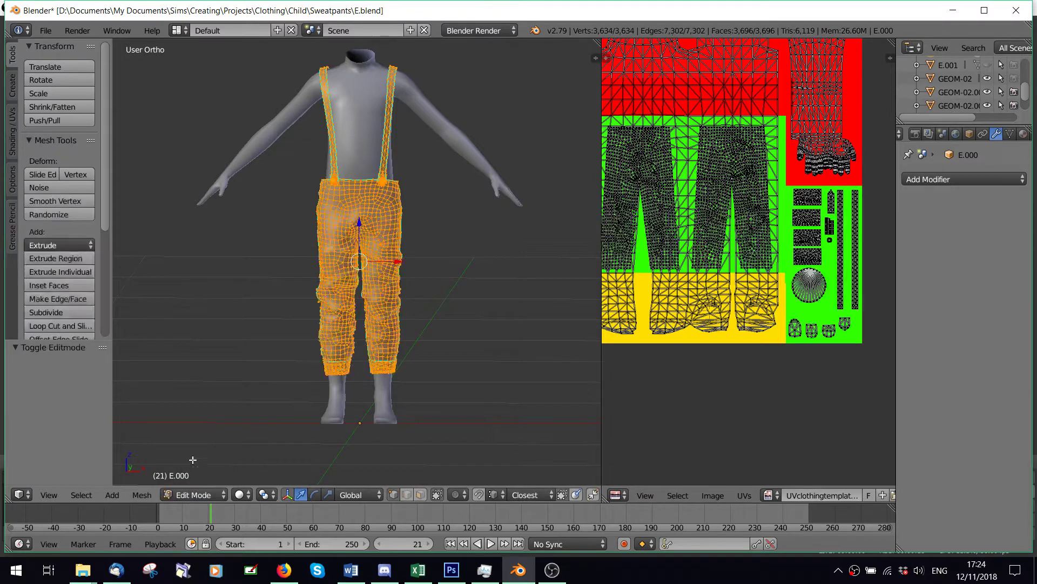
Step: Examine the sweatpants' UV layout and the mesh from front and back, viewing it in Object Mode and returning to Edit Mode
middle_drag(745, 196, 763, 260)
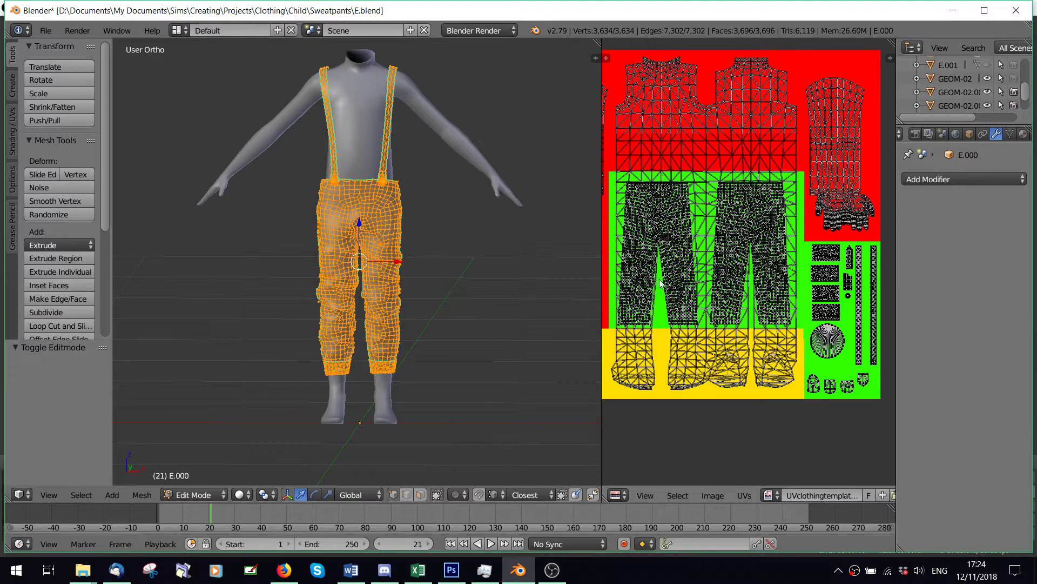
middle_drag(660, 281, 689, 304)
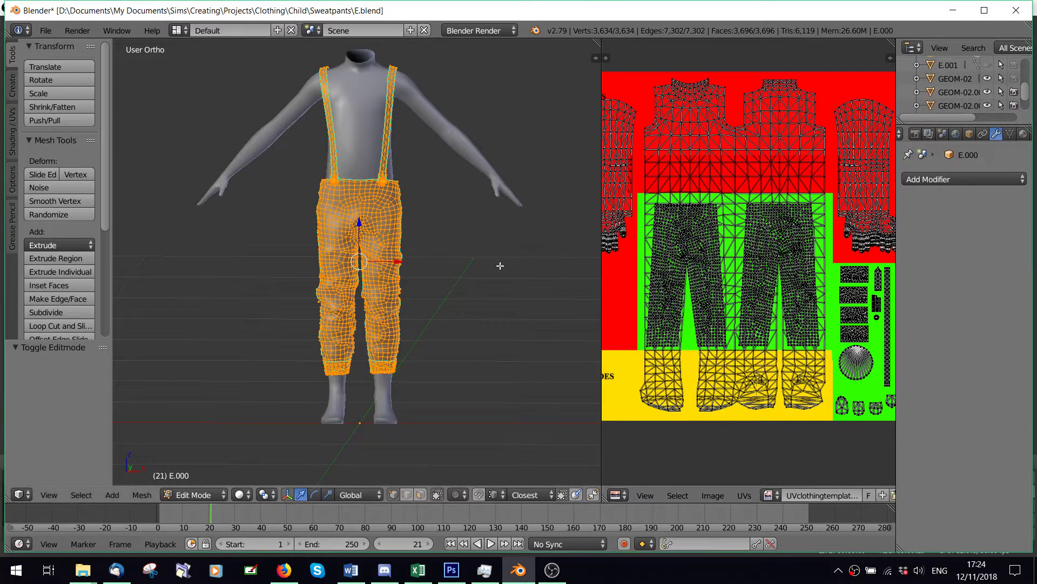
scroll(398, 262, up, 3)
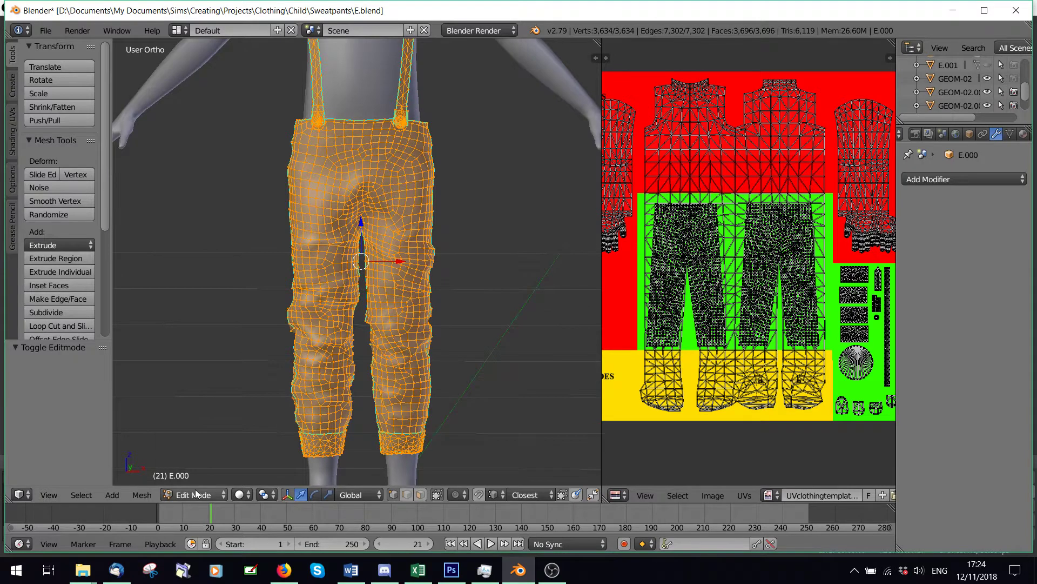
click(194, 495)
click(214, 480)
middle_drag(234, 456, 242, 289)
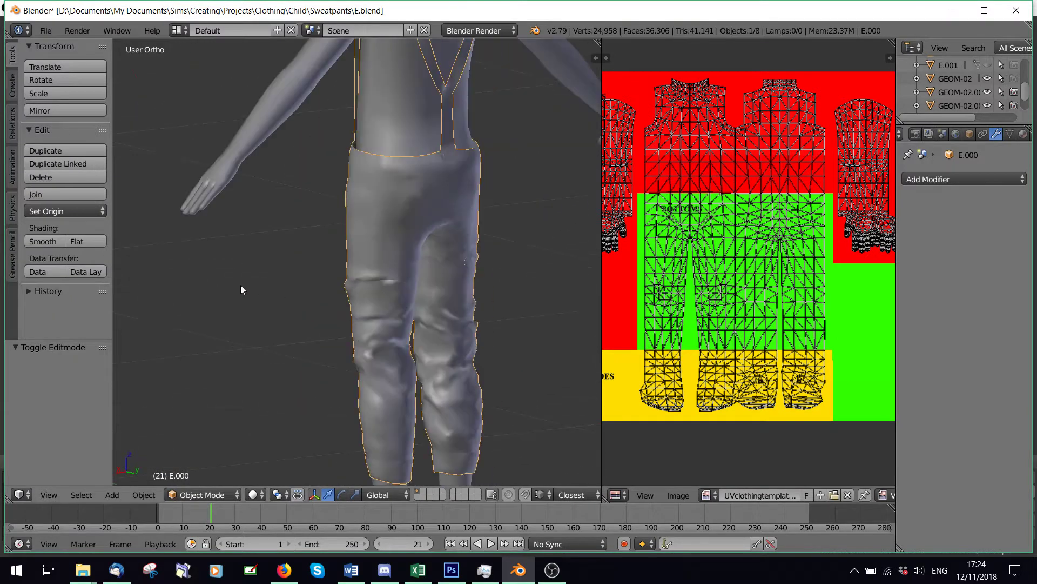
middle_drag(451, 158, 369, 148)
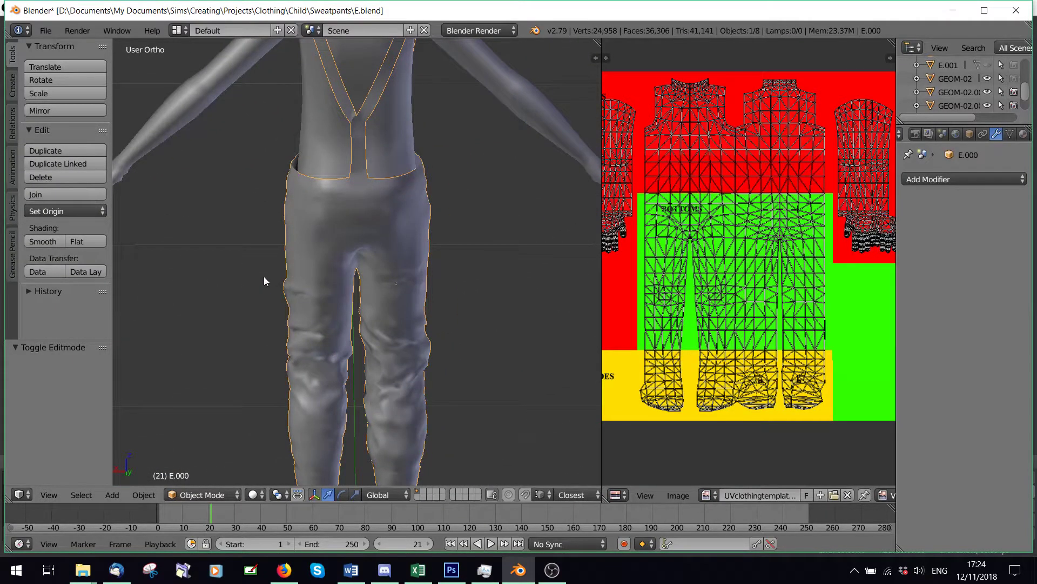
middle_drag(201, 294, 403, 248)
scroll(365, 277, down, 2)
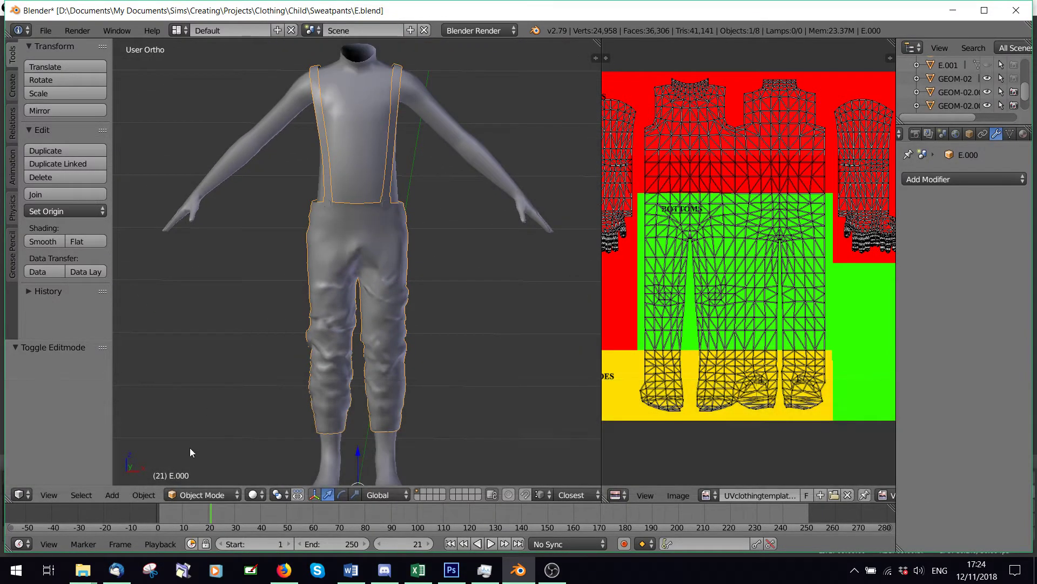
click(203, 495)
click(216, 463)
scroll(416, 267, up, 3)
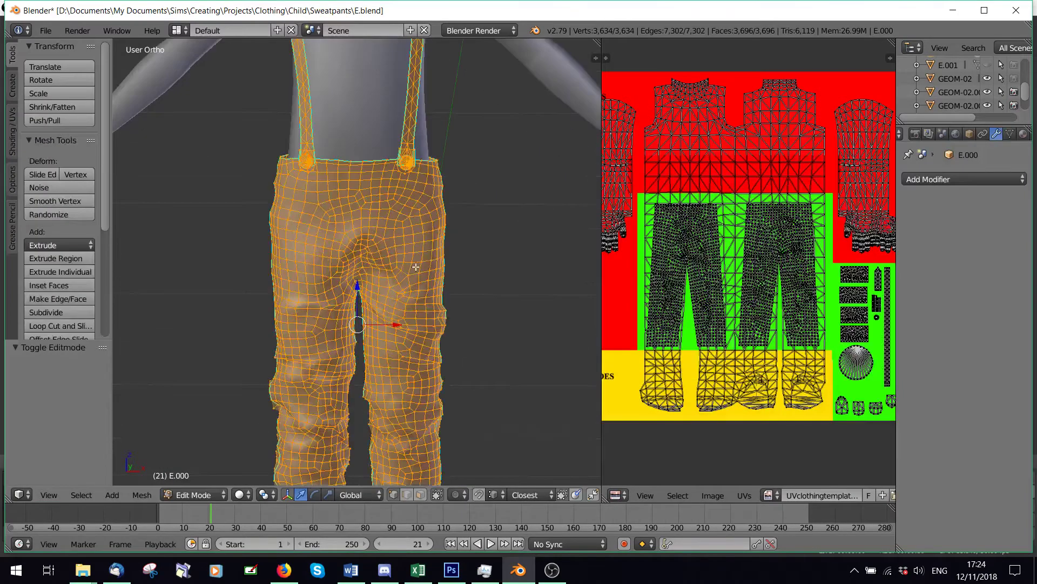
middle_drag(416, 267, 334, 242)
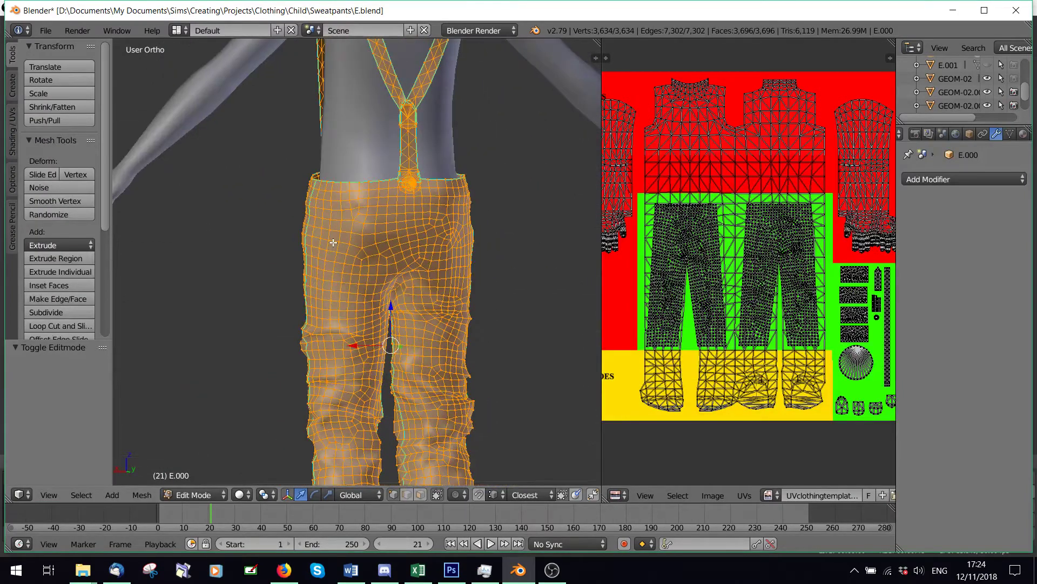
Step: Try selecting the pants and suspender straps as linked geometry, and reselect the whole mesh
key(a)
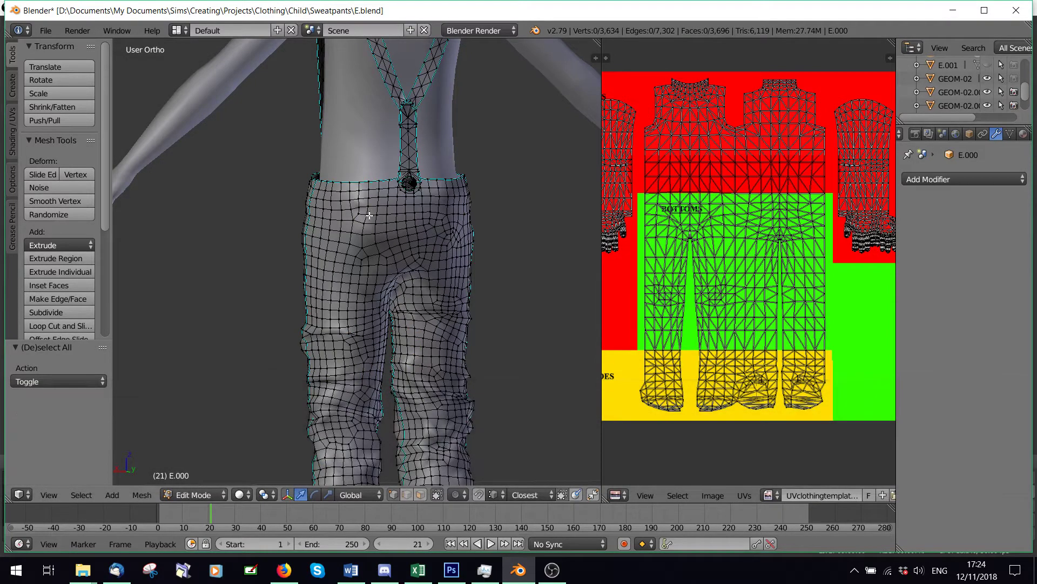
key(l)
middle_drag(311, 239, 461, 249)
key(l)
key(l)
middle_drag(438, 151, 442, 199)
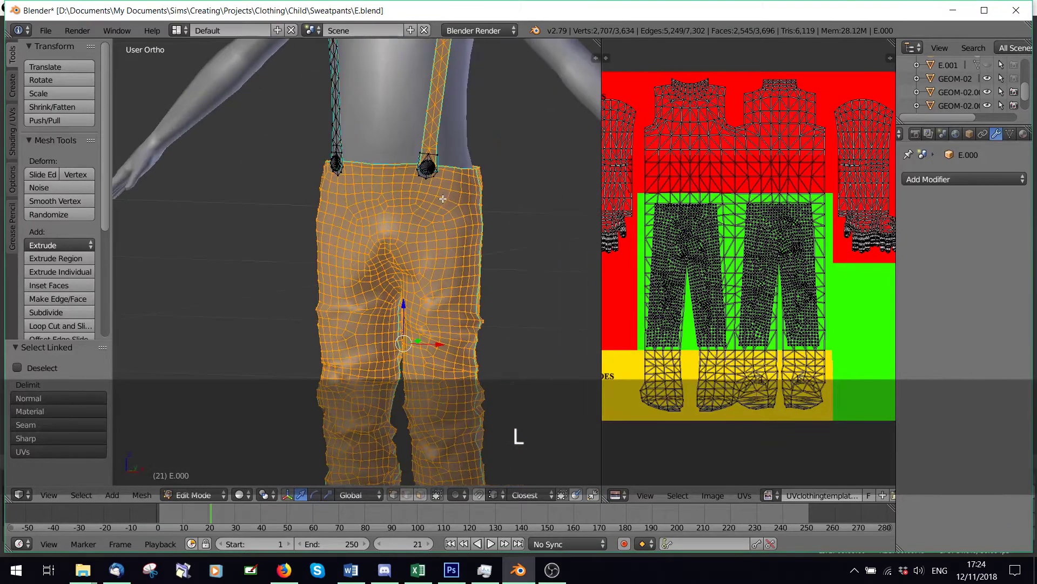
key(l)
scroll(747, 290, down, 2)
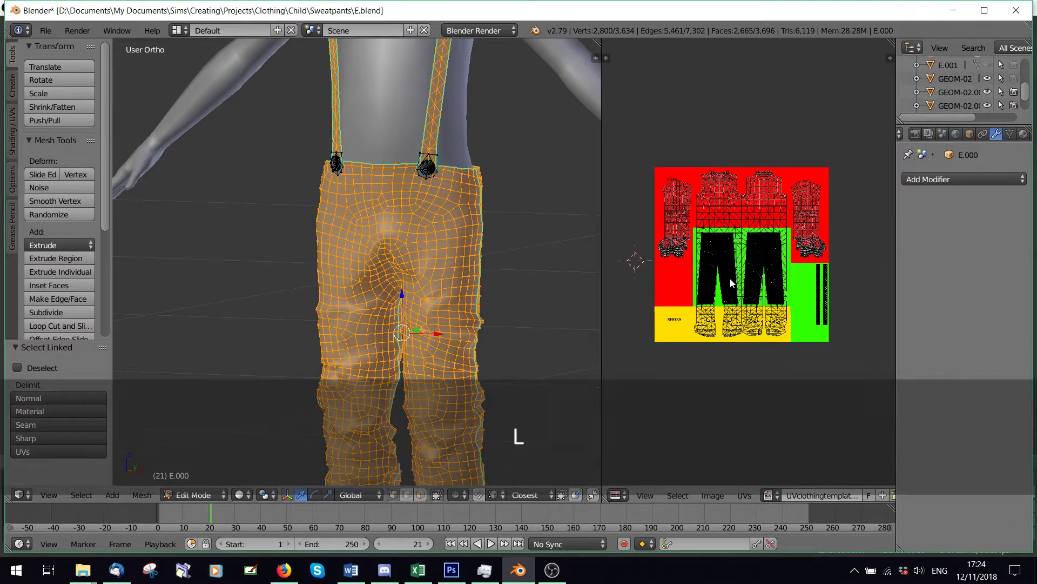
key(a)
key(a)
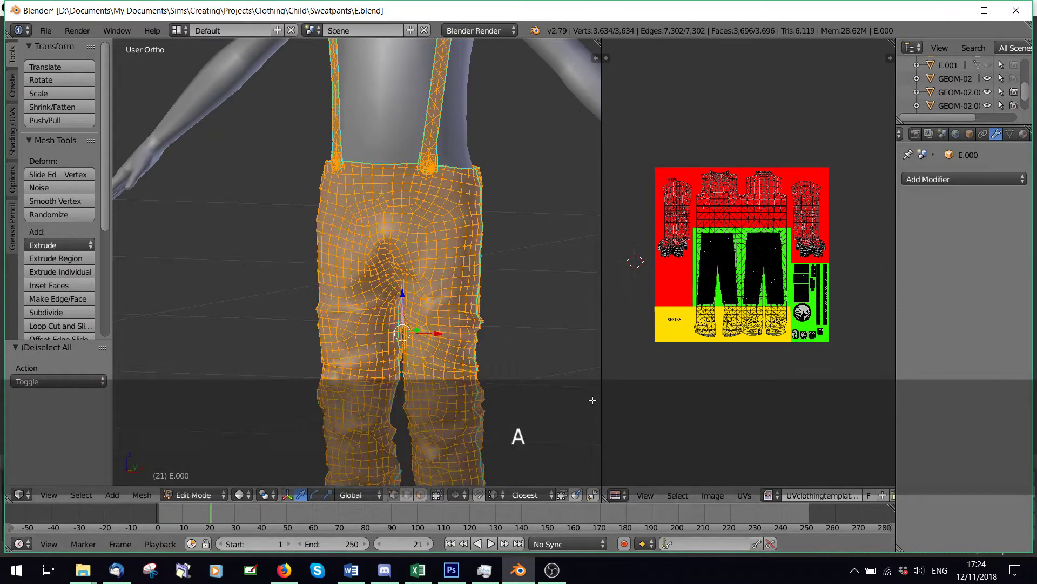
Step: Widen the UV editor and enable keeping the UV and mesh selection in sync
click(603, 398)
drag(602, 389, 419, 413)
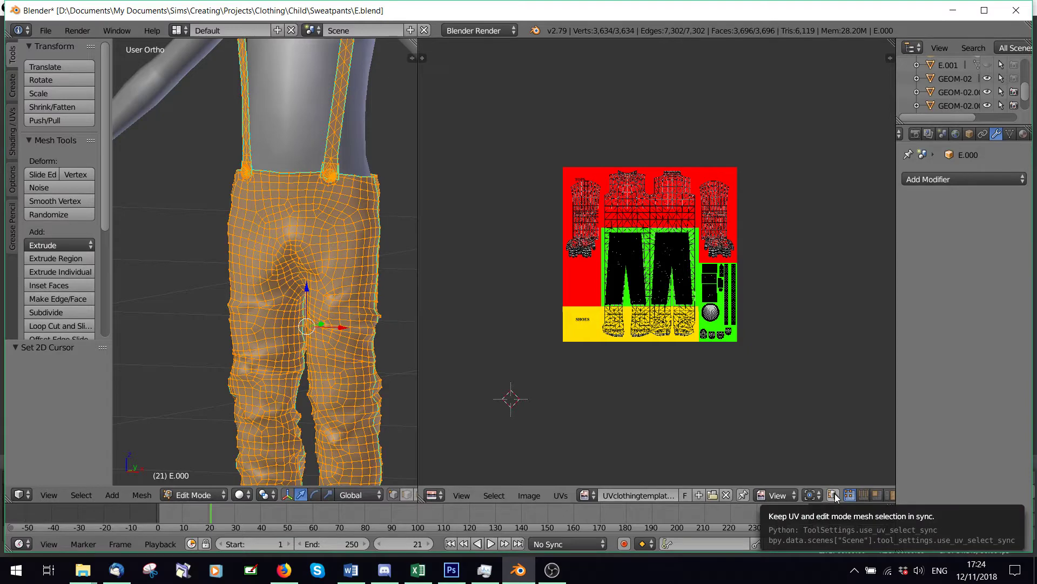
scroll(762, 405, up, 3)
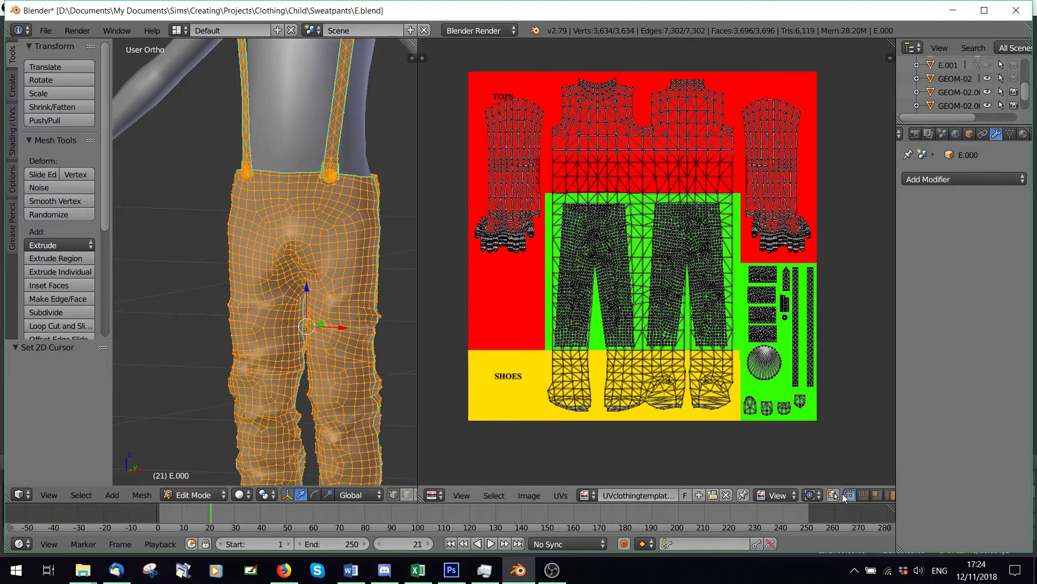
click(834, 494)
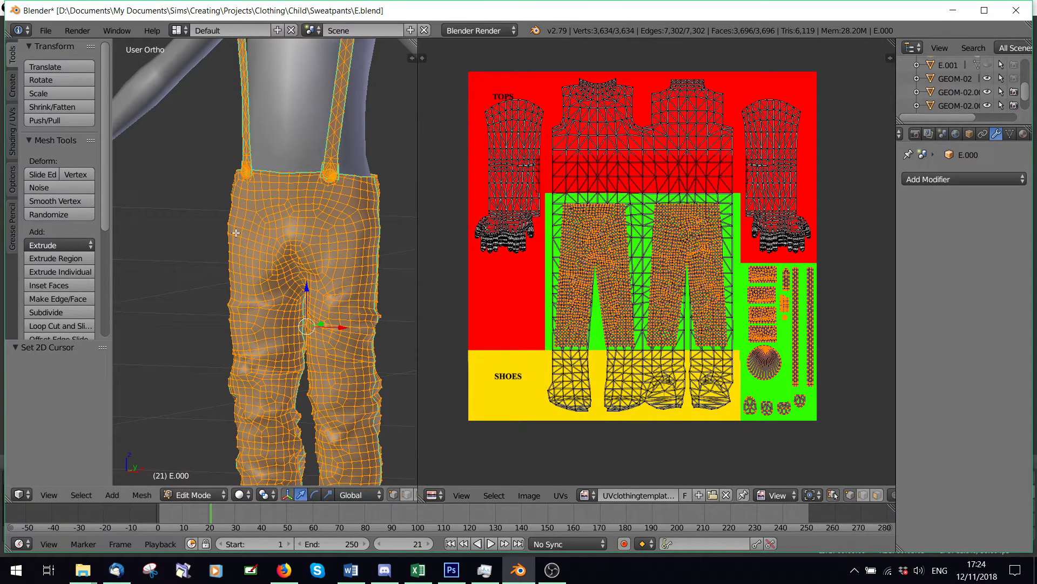
Step: Try to box-select the pants islands and the upper accessory islands in the UV editor
key(a)
key(b)
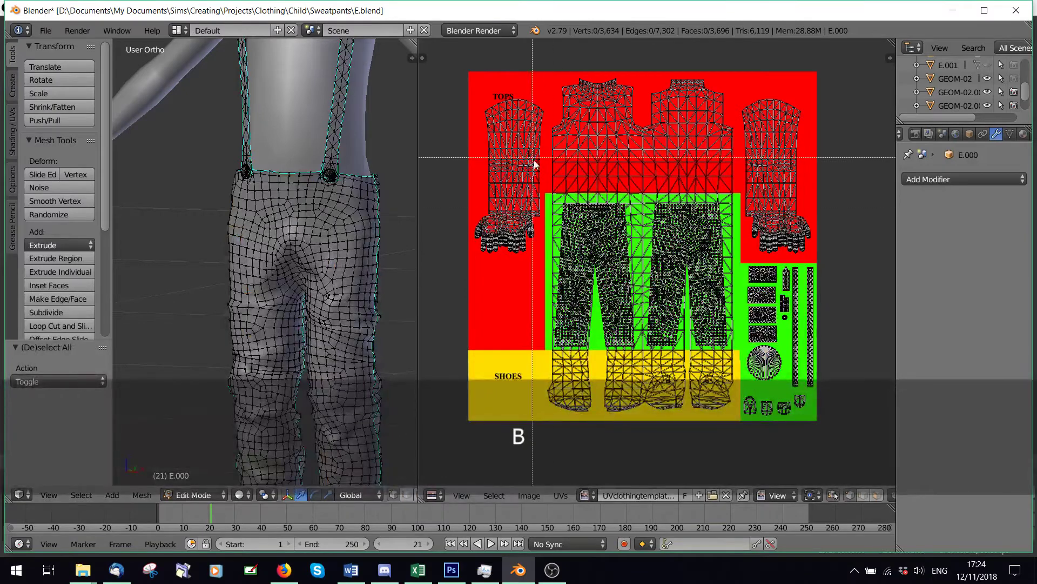
drag(543, 179, 733, 357)
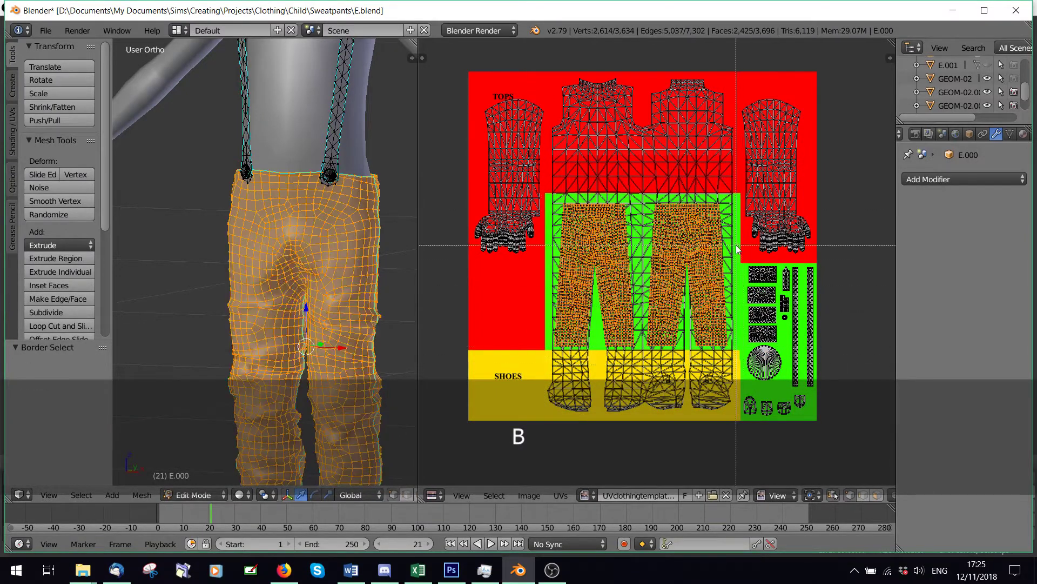
drag(733, 259, 832, 341)
key(b)
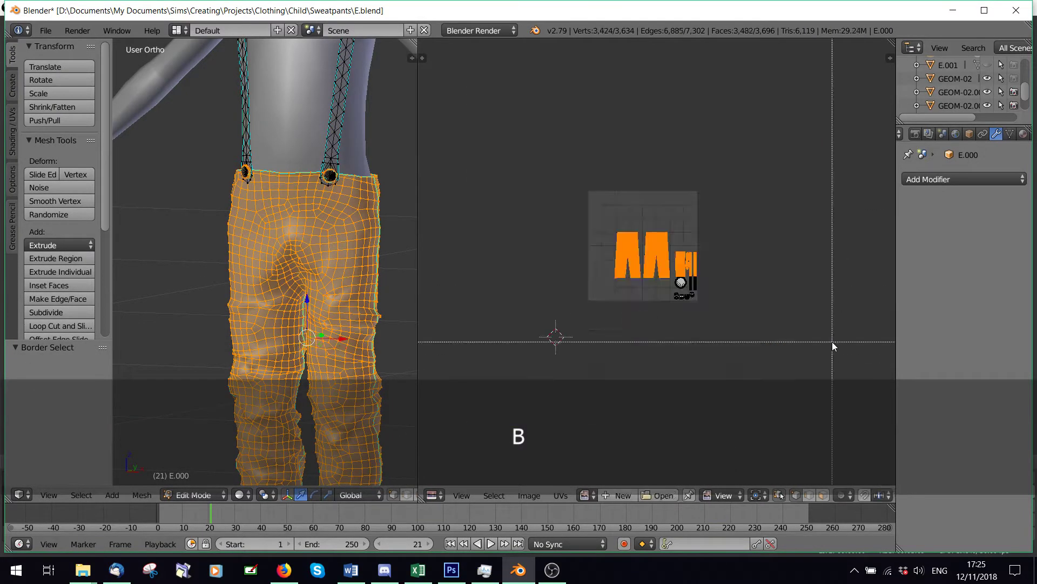
right_click(779, 307)
scroll(779, 306, up, 7)
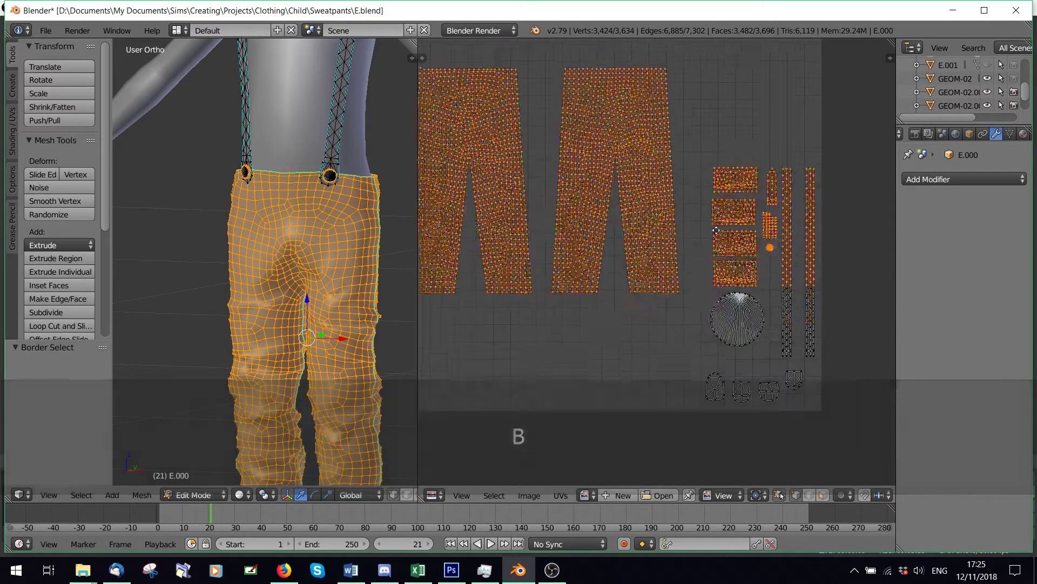
key(b)
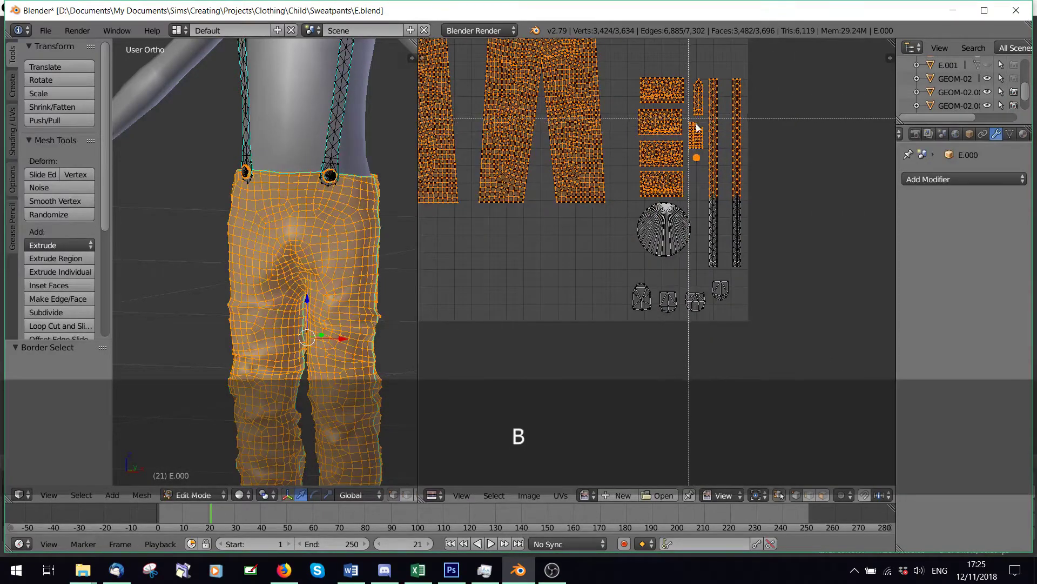
Step: Clear the selection and box-select both pants islands in the UV editor
key(a)
scroll(644, 185, down, 2)
key(b)
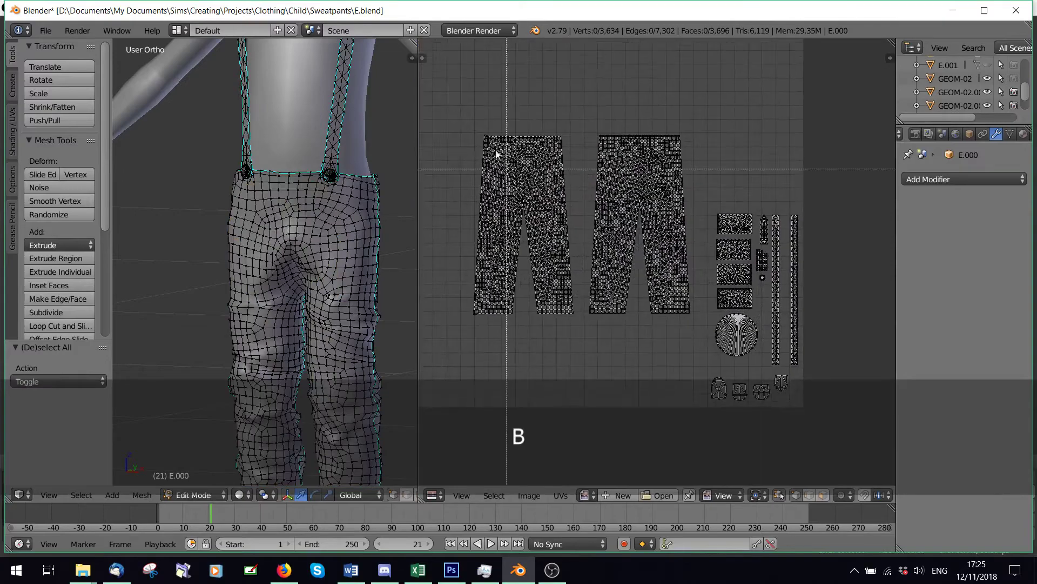
drag(449, 109, 668, 314)
drag(669, 314, 699, 330)
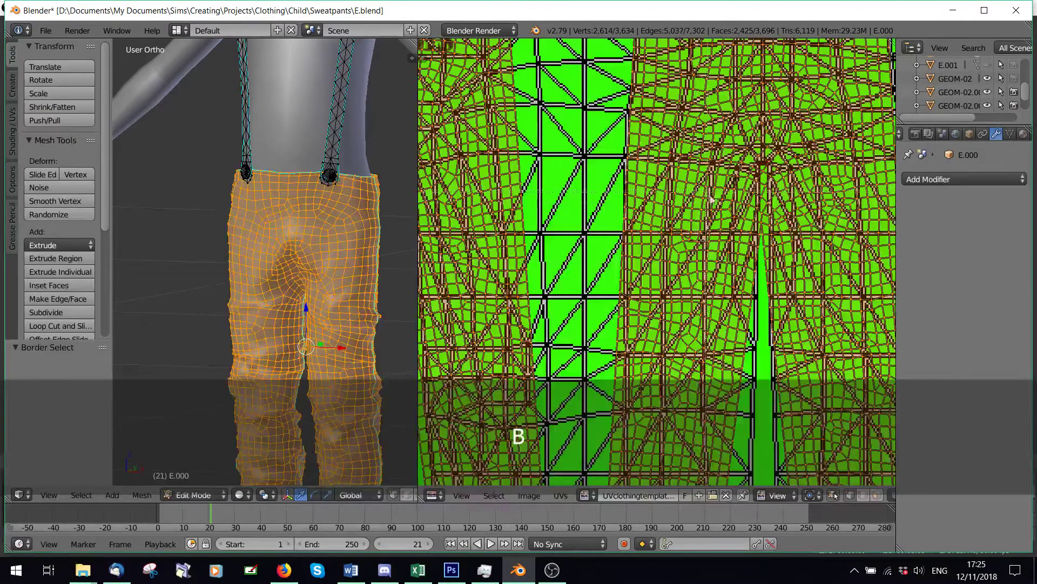
scroll(761, 280, down, 6)
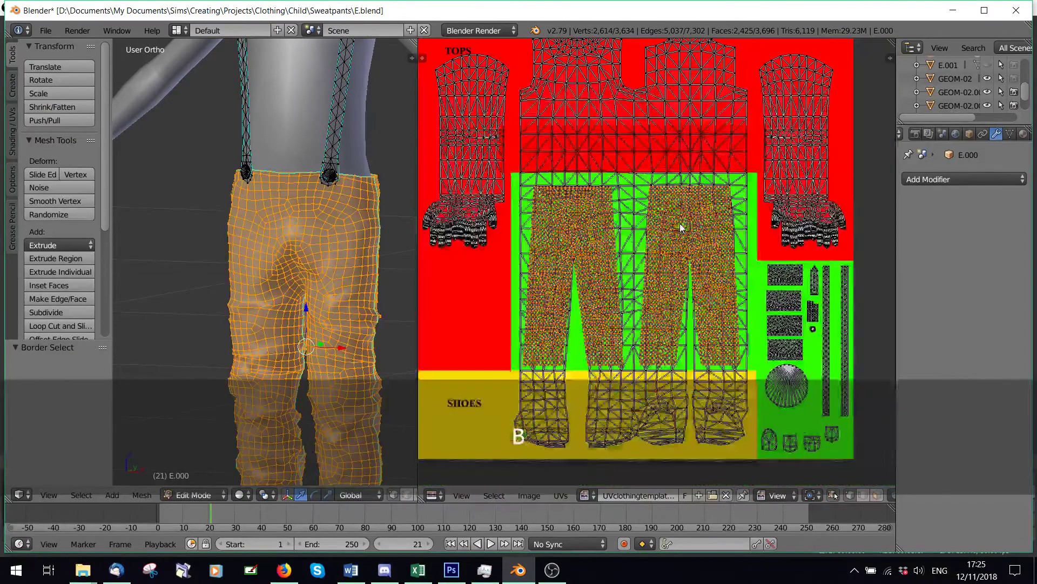
Step: Add the rectangular, strap and small lower UV islands to the selection, leaving out the circular island and the small dark button islands
middle_drag(761, 250, 611, 197)
key(b)
drag(612, 198, 658, 312)
key(b)
drag(673, 198, 713, 377)
key(b)
drag(651, 203, 685, 251)
key(b)
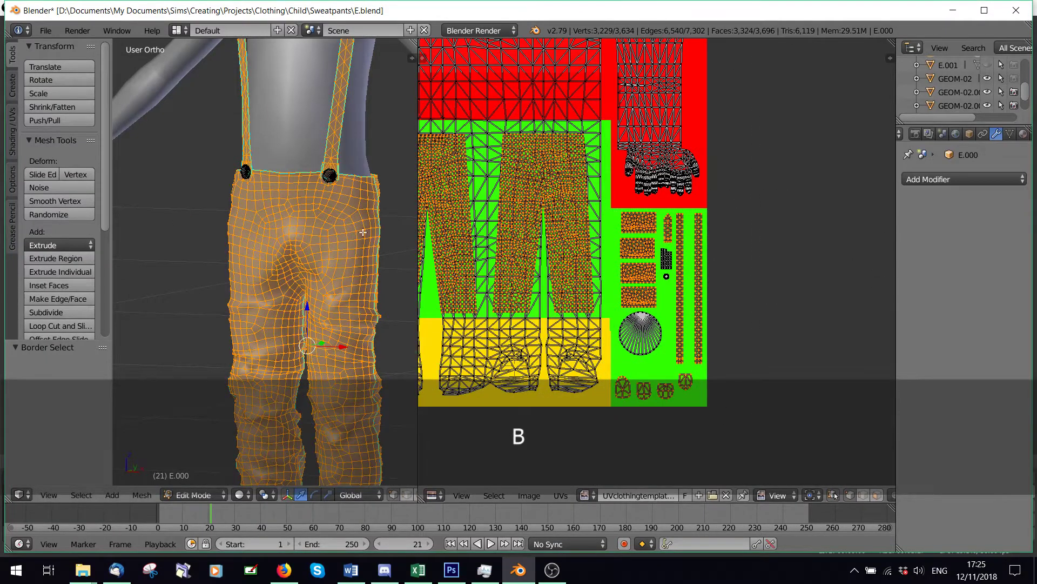
Step: Widen the 3D view and separate the selected pants and strap geometry into a new mesh
middle_drag(224, 187, 420, 220)
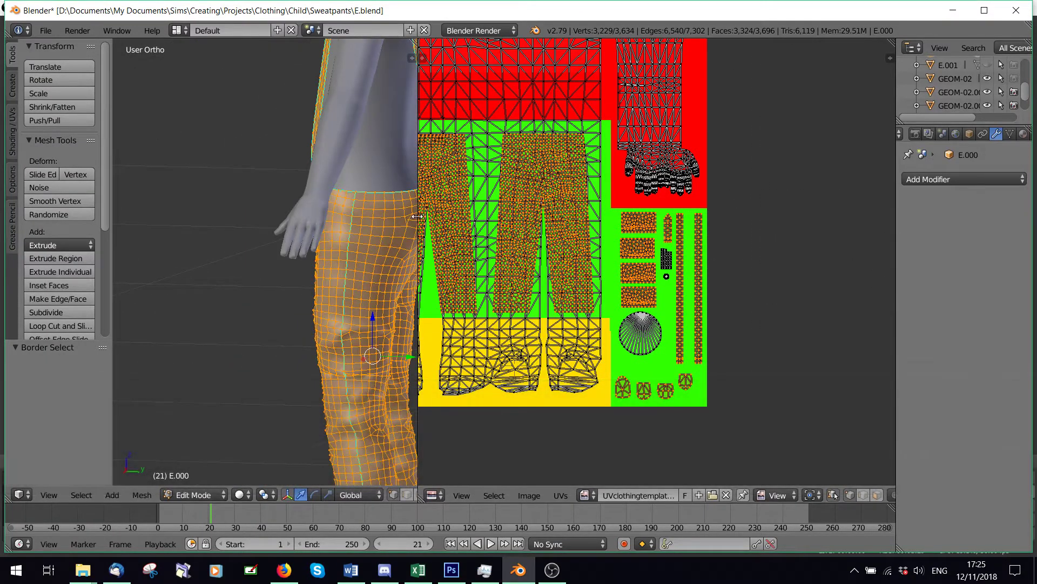
drag(420, 220, 614, 220)
scroll(689, 279, down, 2)
scroll(382, 248, down, 3)
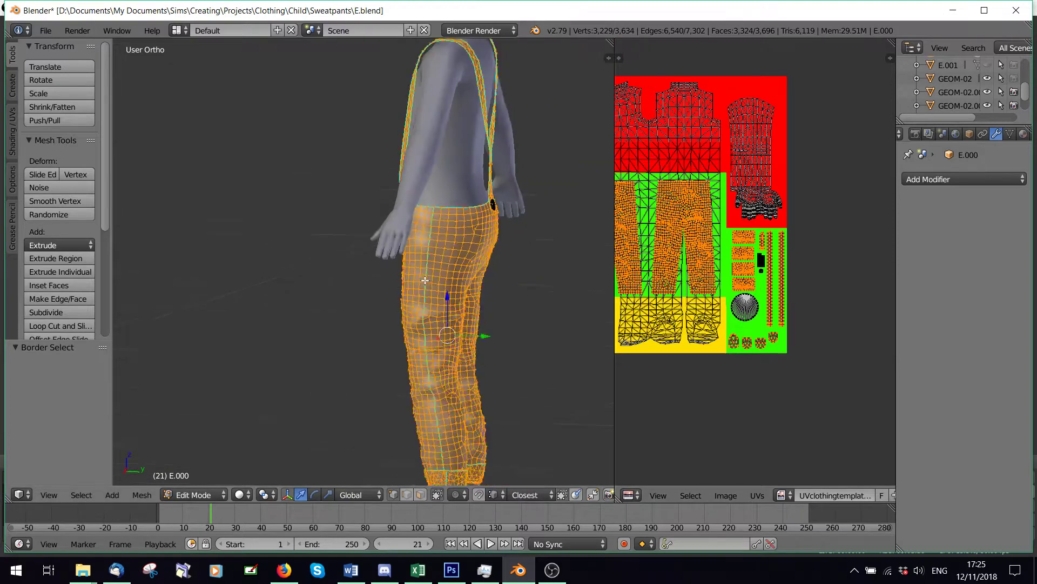
key(p)
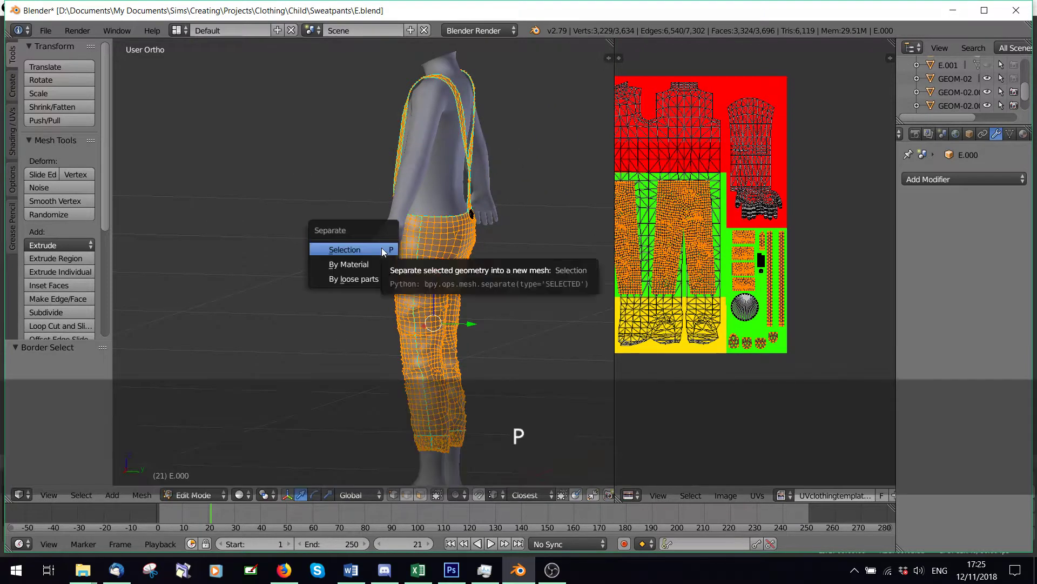
click(351, 247)
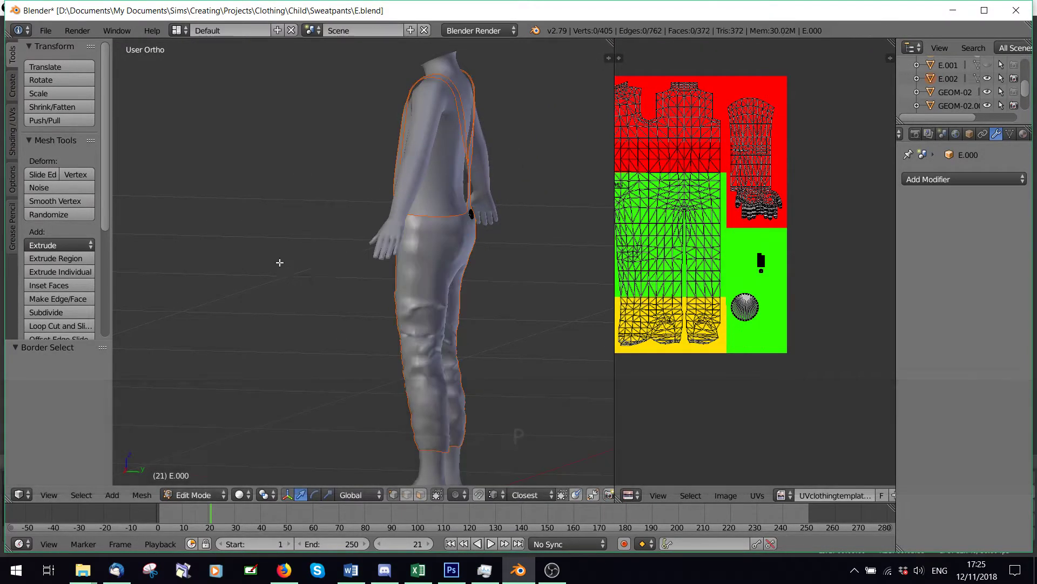
Step: Switch to Object Mode and select both the buttons object and the pants object
middle_drag(351, 247, 217, 348)
scroll(217, 348, up, 3)
click(194, 495)
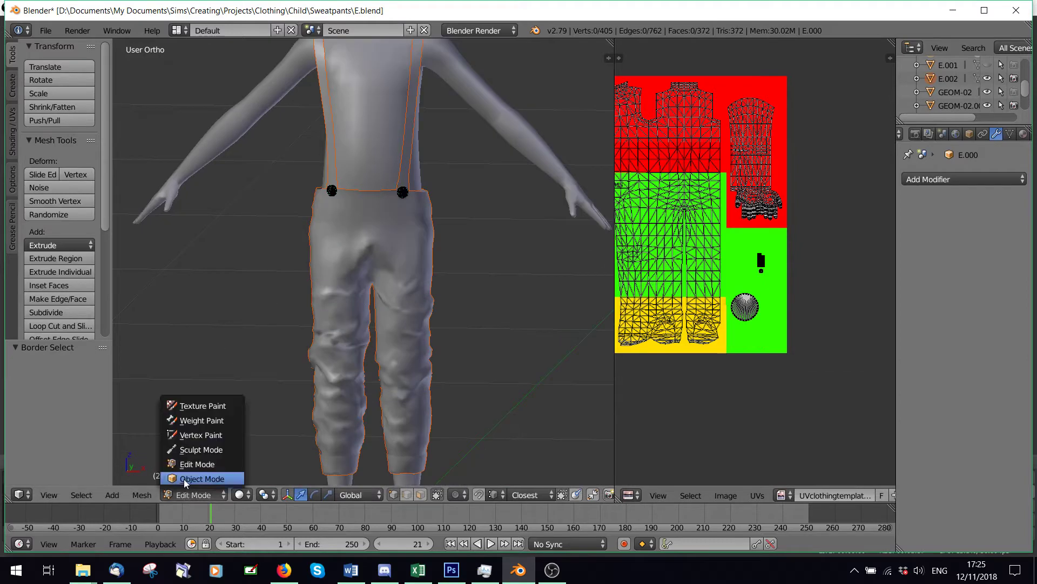
click(184, 479)
scroll(380, 257, up, 2)
right_click(422, 162)
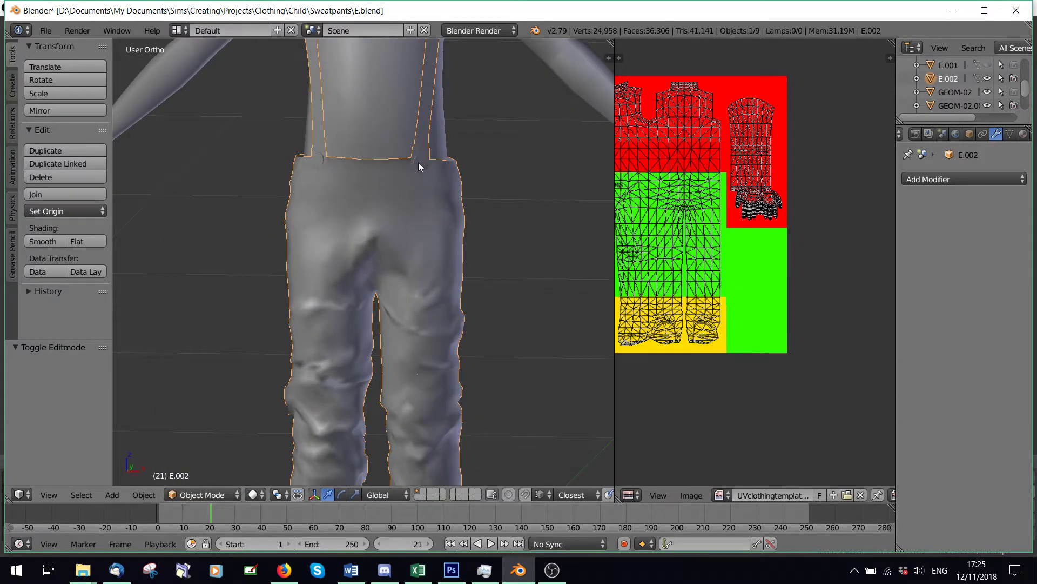
right_click(420, 165)
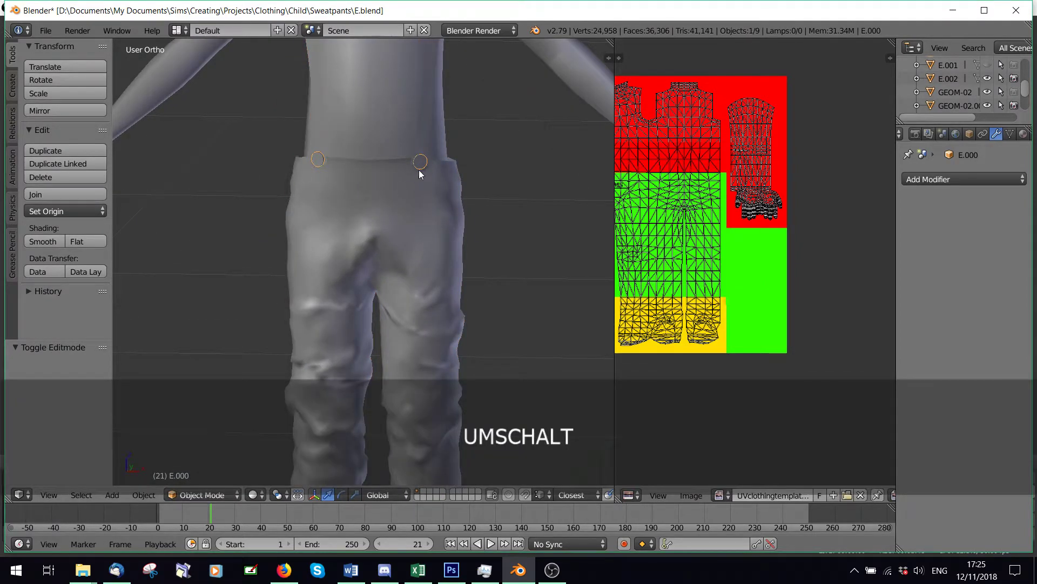
shift+right_click(416, 228)
scroll(445, 193, down, 3)
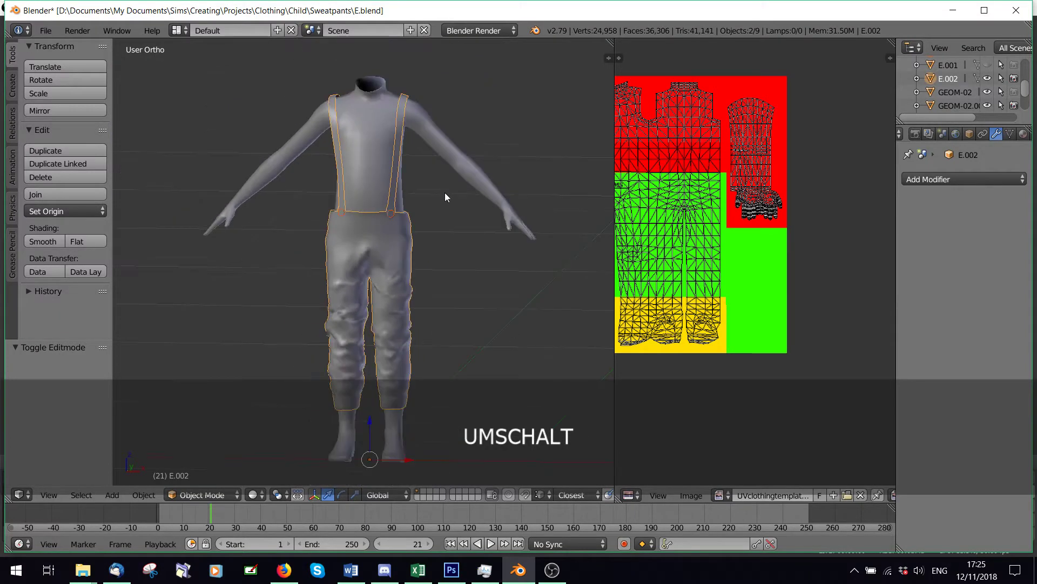
Step: Start an OBJ export with Selection Only on, Write Materials off, and Objects as OBJ Groups in place of Objects as OBJ Objects
click(46, 31)
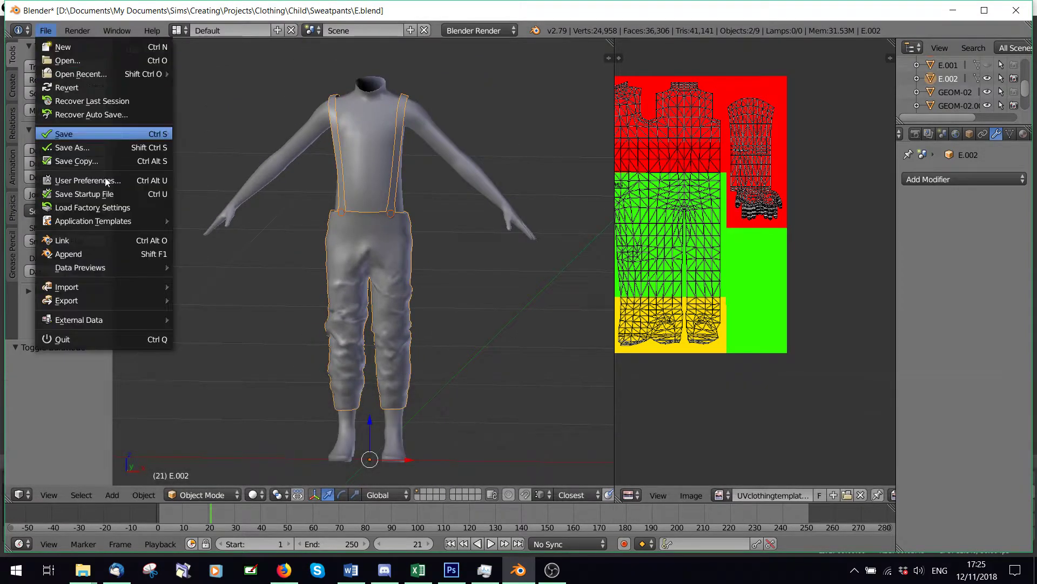
mouse_move(111, 300)
click(244, 384)
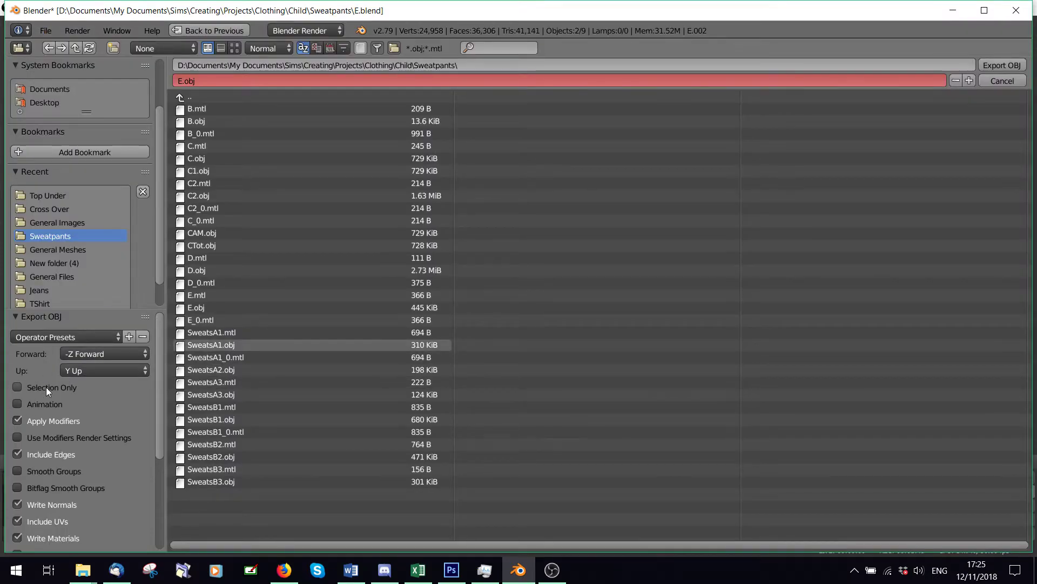
click(15, 386)
scroll(87, 481, down, 1)
scroll(89, 484, down, 1)
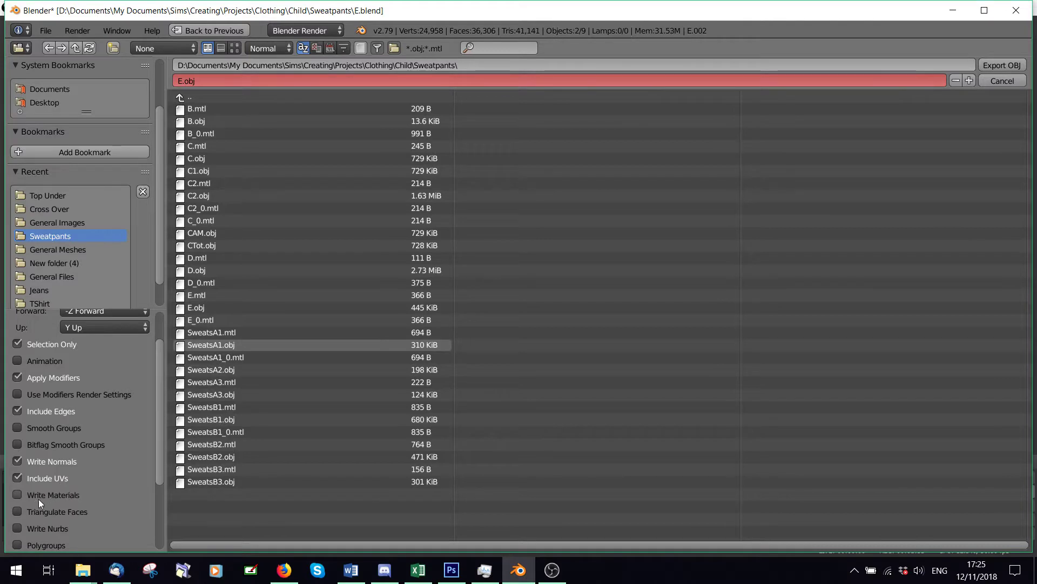
scroll(91, 485, down, 5)
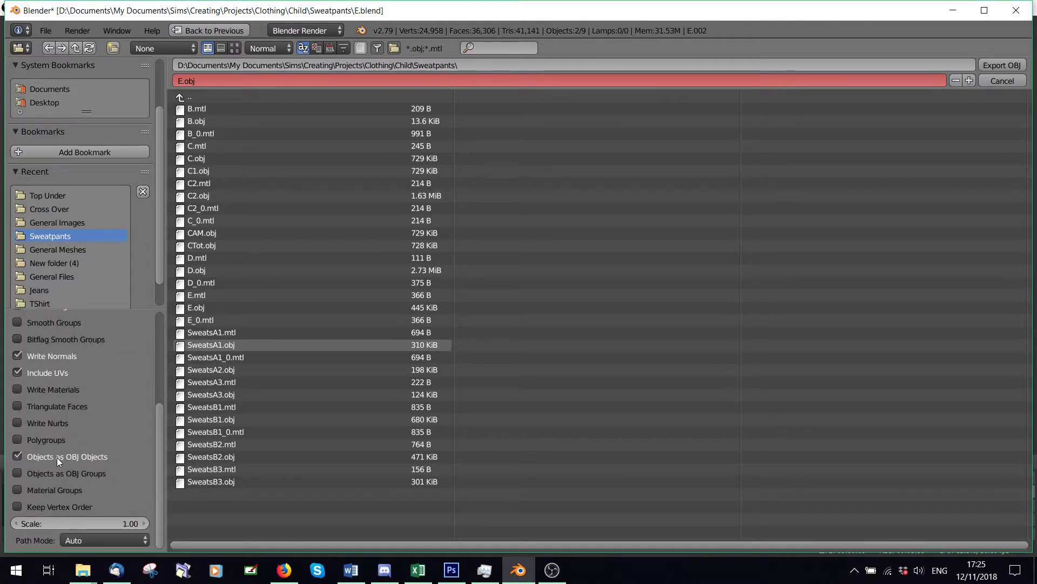
click(15, 456)
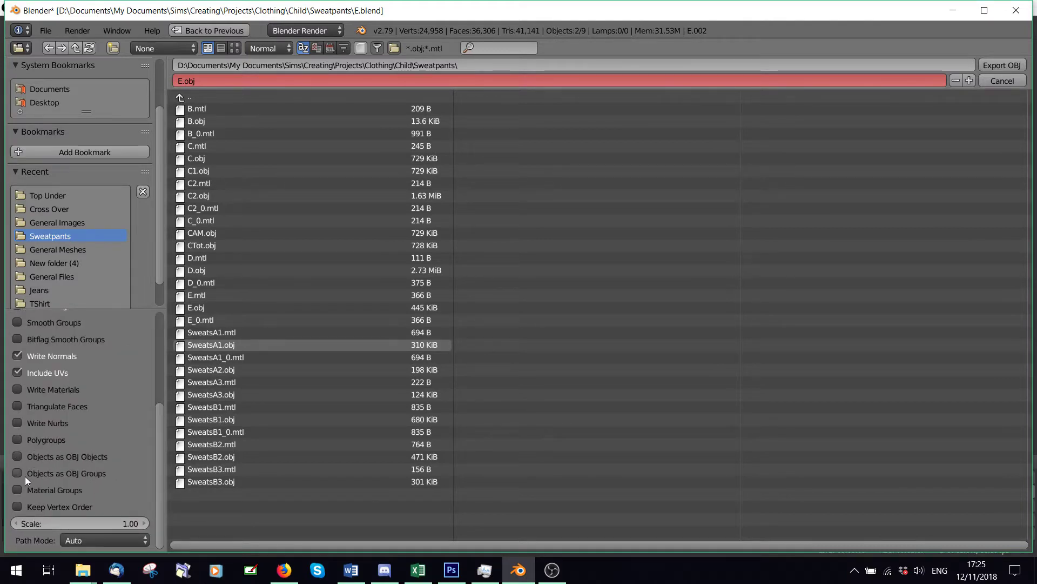
click(16, 473)
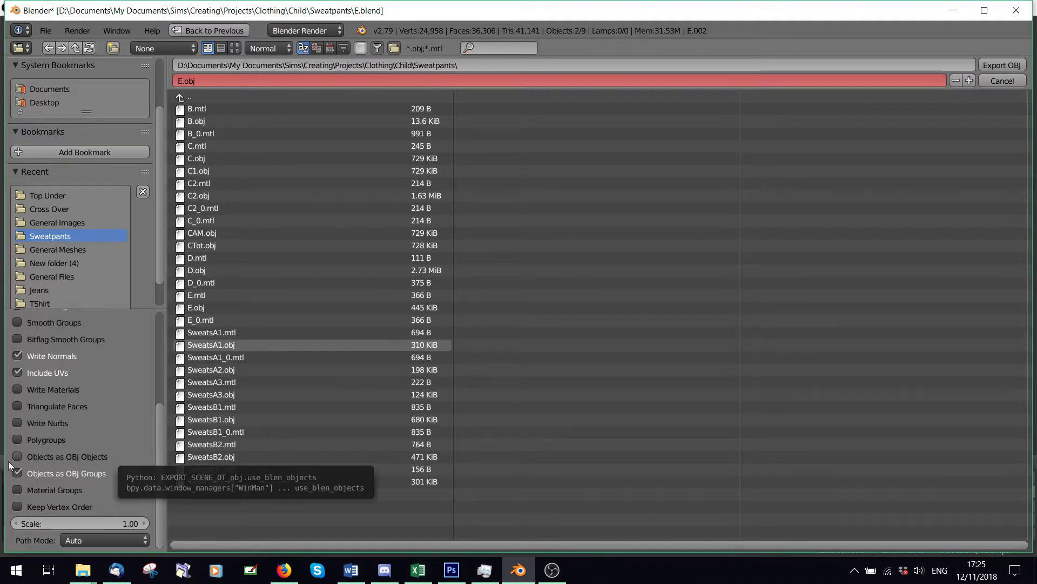
Step: Name the export file E1.obj and export it to the Sweatpants folder
scroll(117, 476, up, 5)
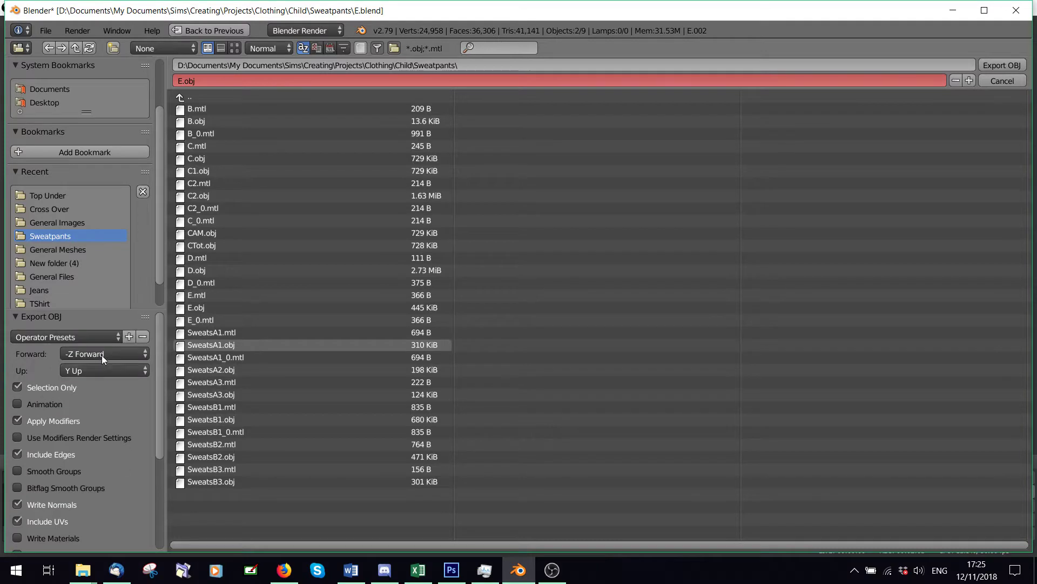
click(63, 338)
click(46, 374)
scroll(73, 414, down, 5)
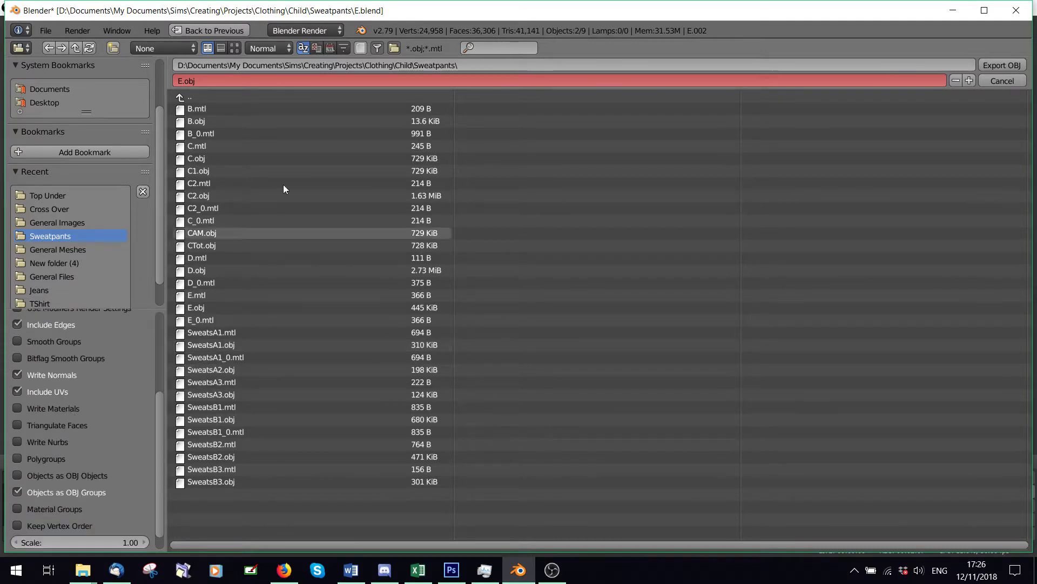
click(180, 81)
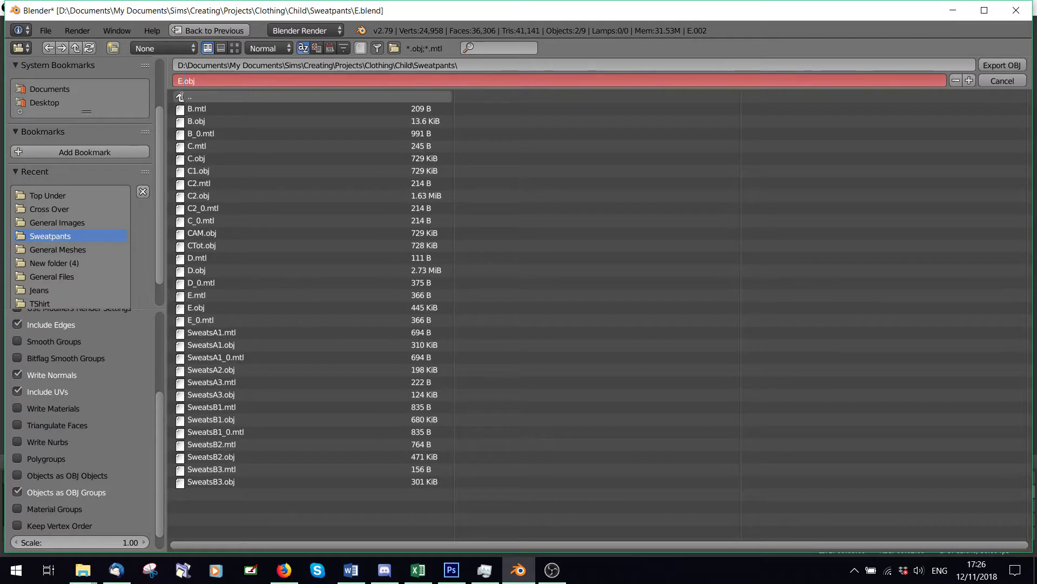
key(Left)
text(1)
key(Return)
click(1003, 64)
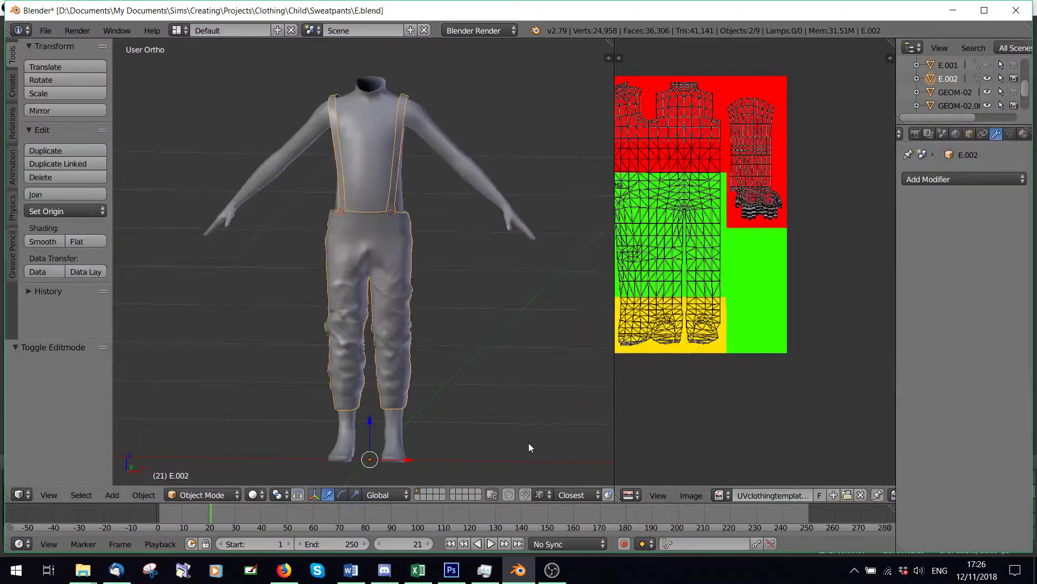
Step: Switch to the desktop and launch MilkShape 3D
key(super+d)
double_click(128, 224)
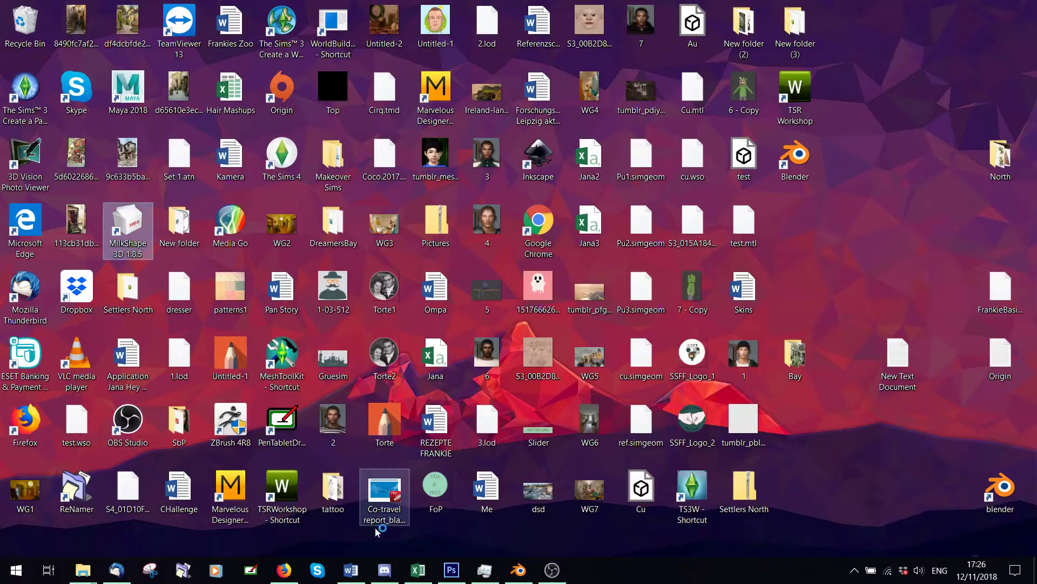
click(518, 570)
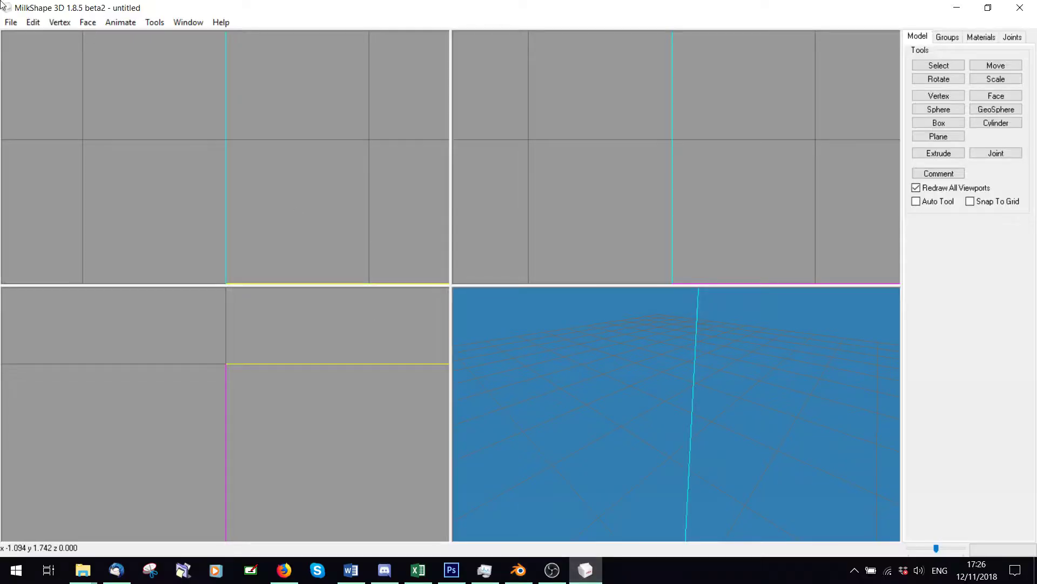
Step: Import the Wavefront OBJ file E1 from the Child Sweatpants folder
click(11, 22)
mouse_move(52, 119)
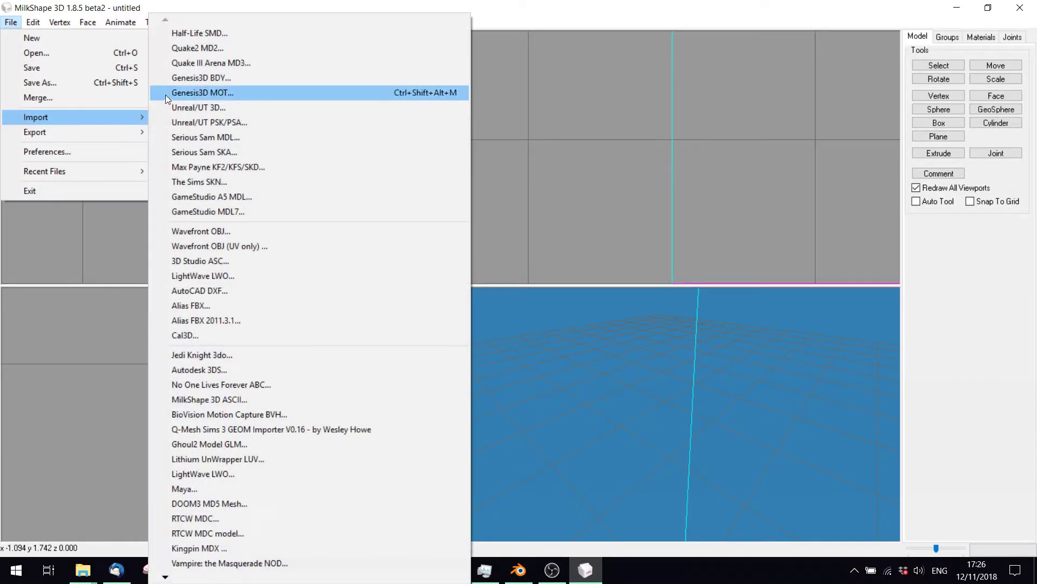
click(207, 231)
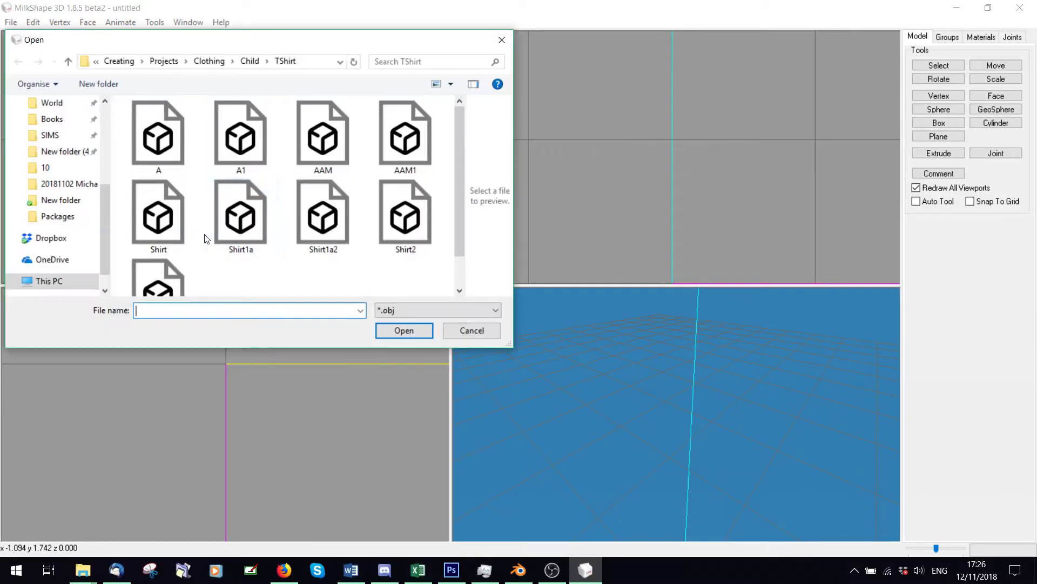
click(249, 61)
scroll(215, 162, down, 4)
scroll(205, 151, up, 2)
double_click(189, 132)
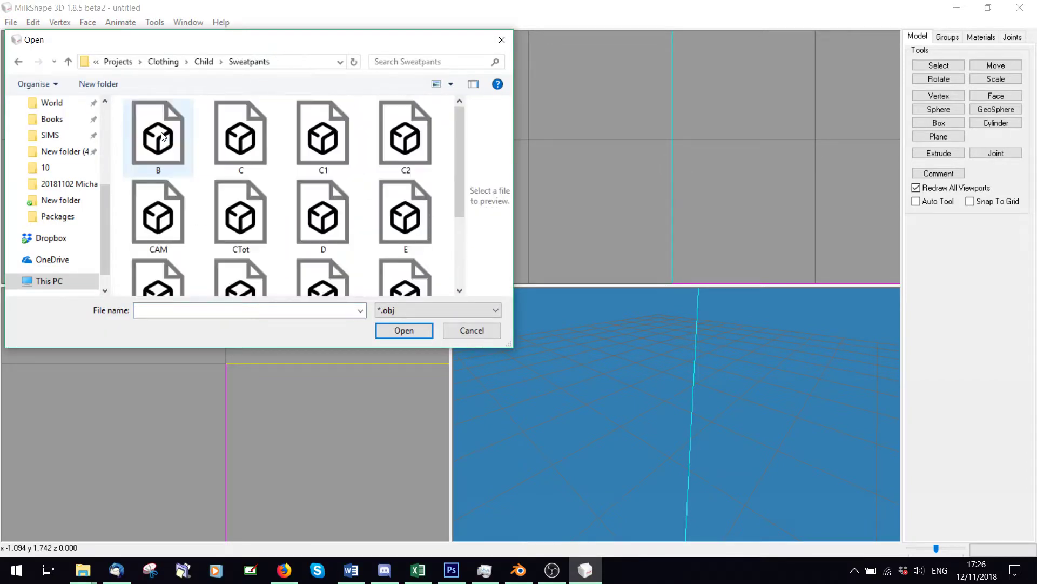
scroll(255, 198, up, 1)
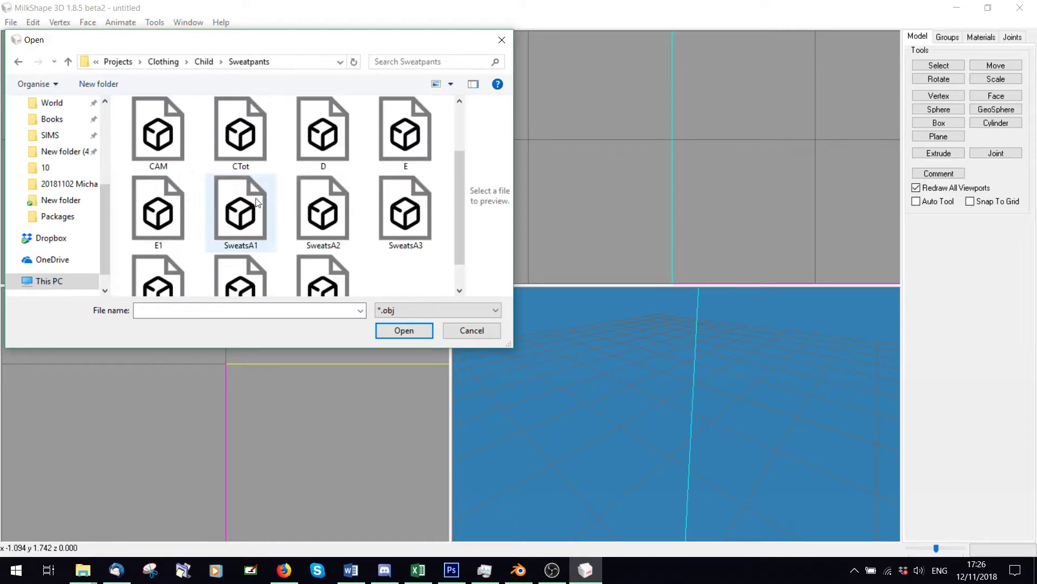
double_click(178, 213)
Step: Select the E.000_E.004 and E.002_E.000 groups in turn to check which geometry each one contains
drag(681, 383, 605, 244)
ctrl+drag(613, 303, 697, 318)
click(947, 36)
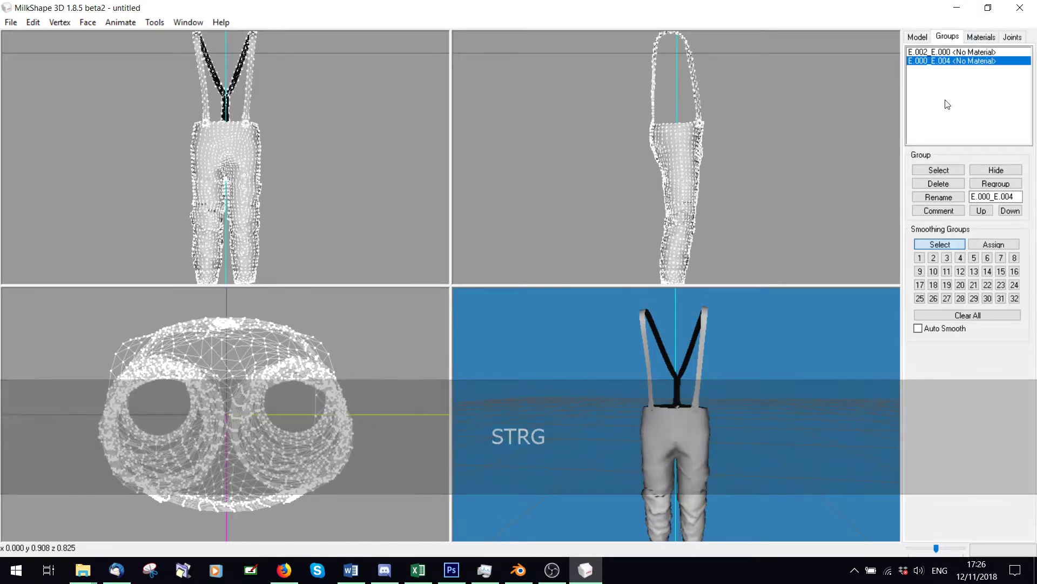
click(931, 170)
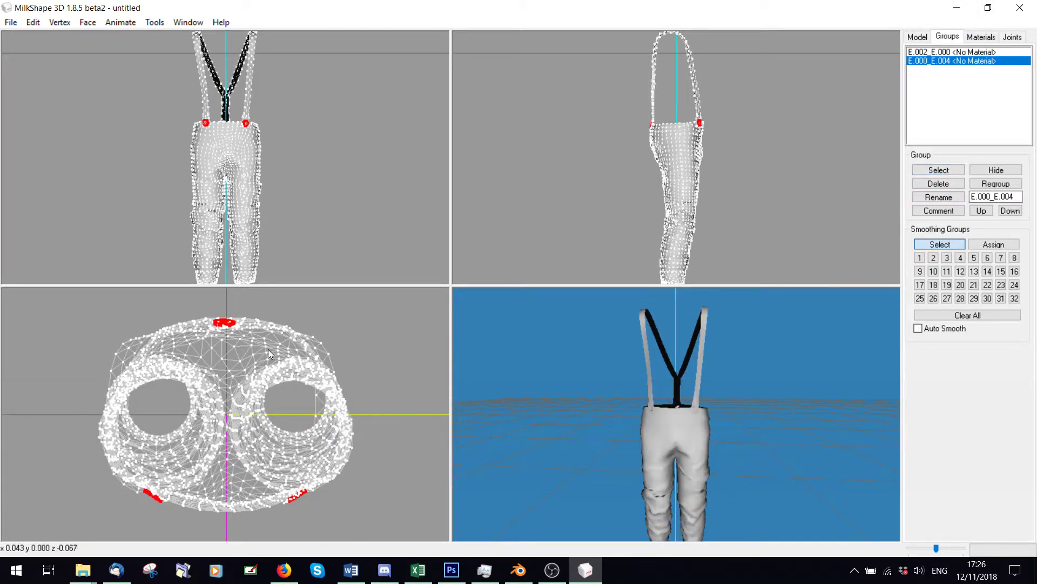
click(930, 52)
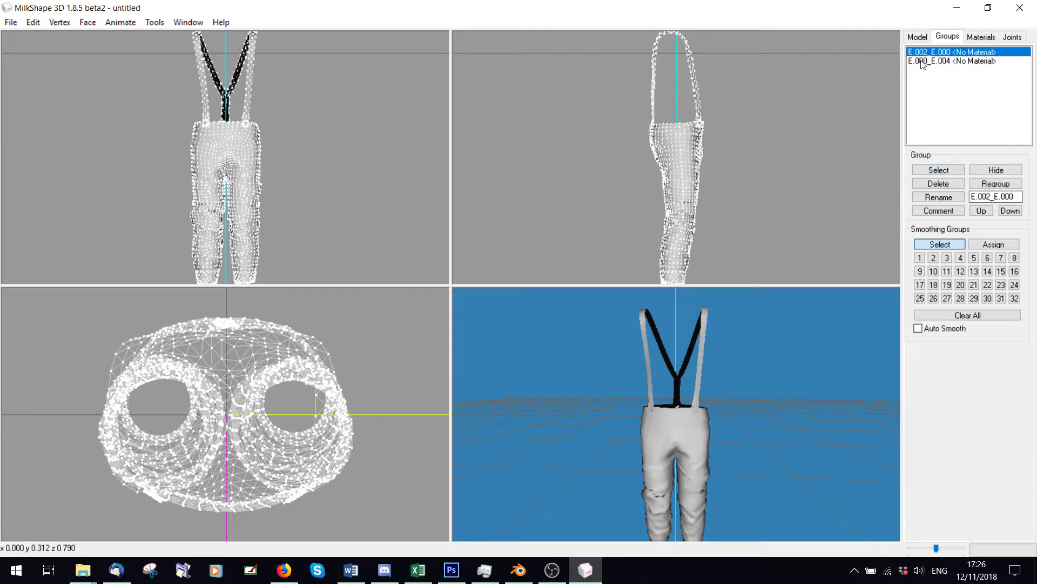
click(933, 170)
click(933, 171)
Step: Select the pants and straps group E.002_E.000 and align its normals
drag(619, 439, 751, 308)
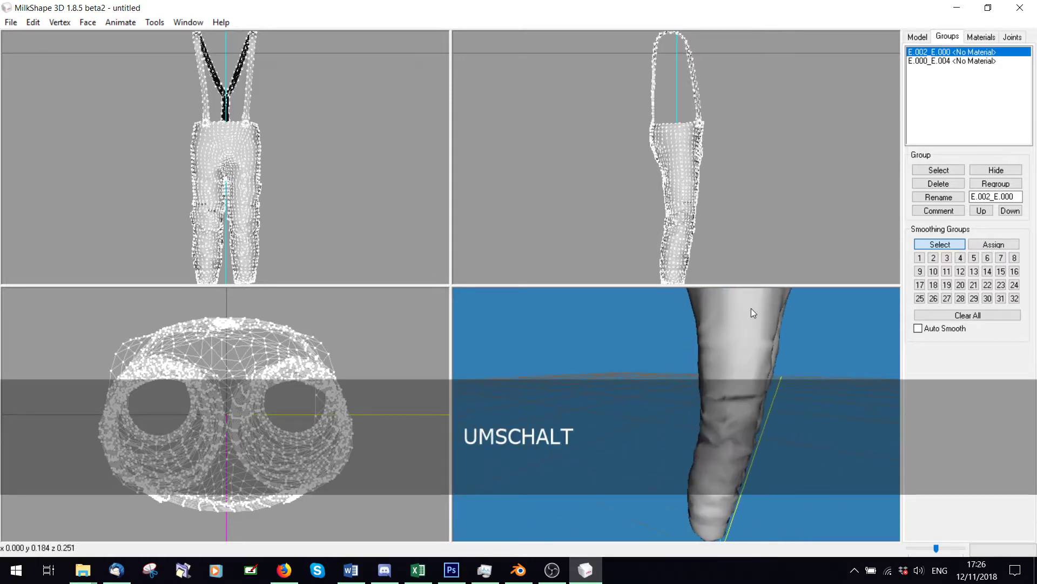
shift+drag(731, 393, 730, 335)
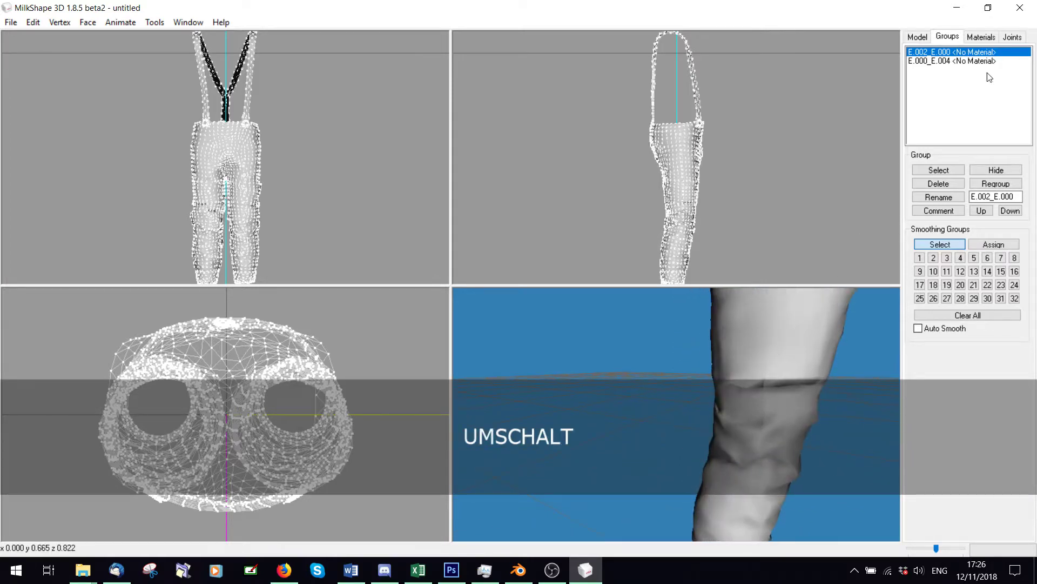
click(937, 169)
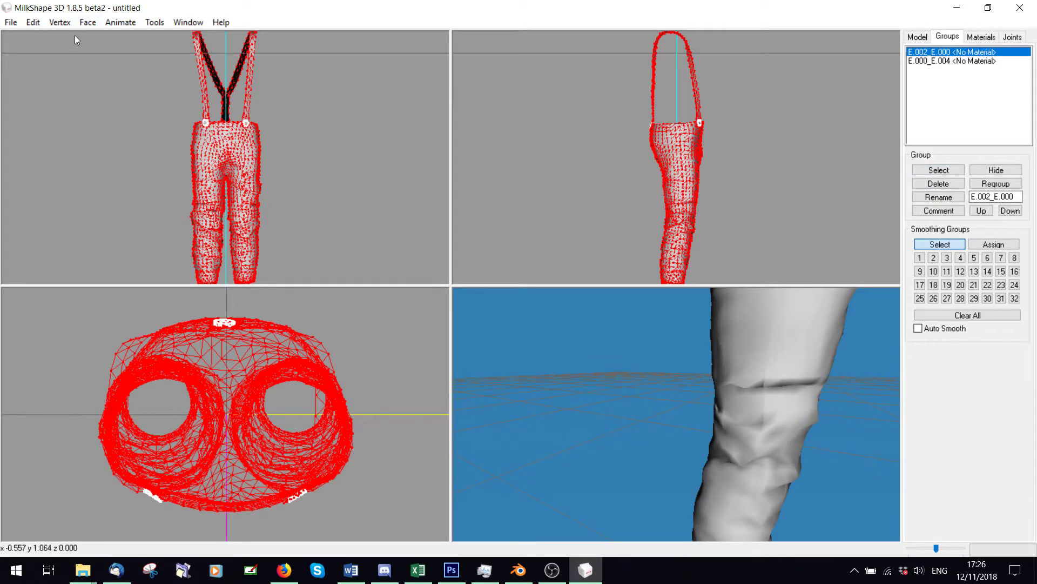
click(61, 22)
click(111, 226)
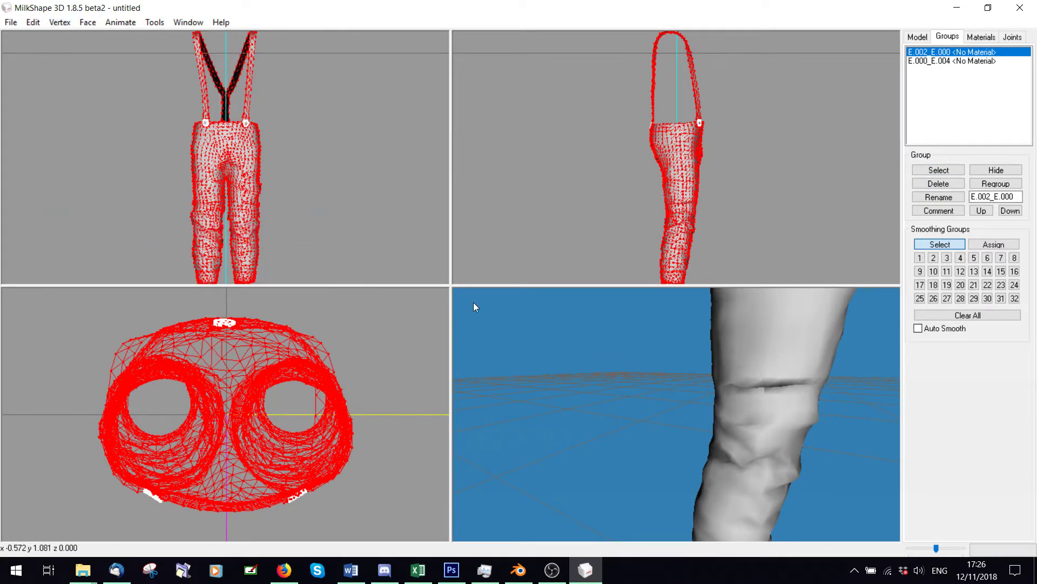
Step: Deselect the pants group, select only the buttons group E.000_E.004, and align its normals
drag(760, 423, 724, 351)
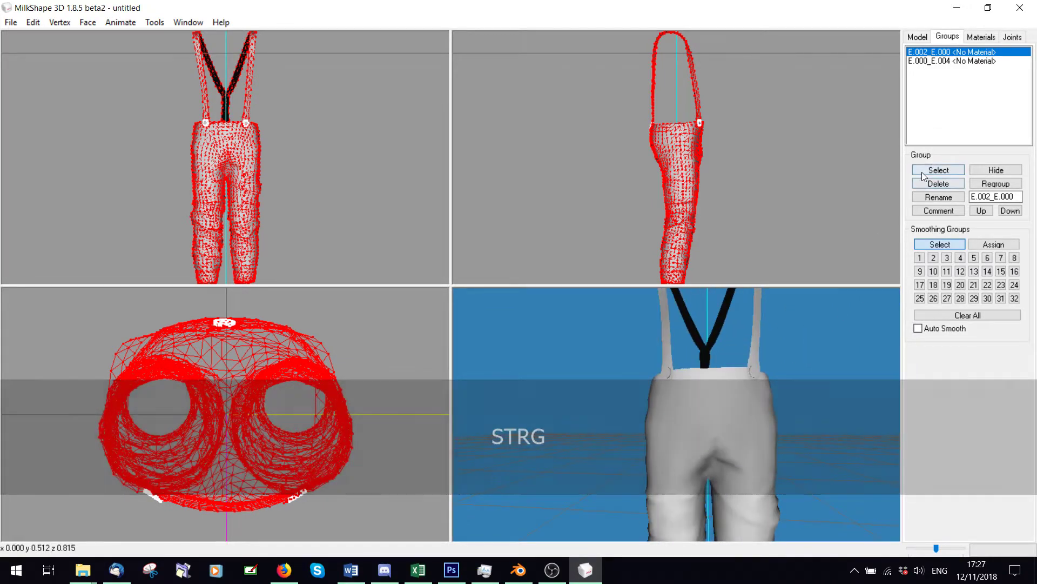
click(925, 171)
click(925, 61)
click(925, 176)
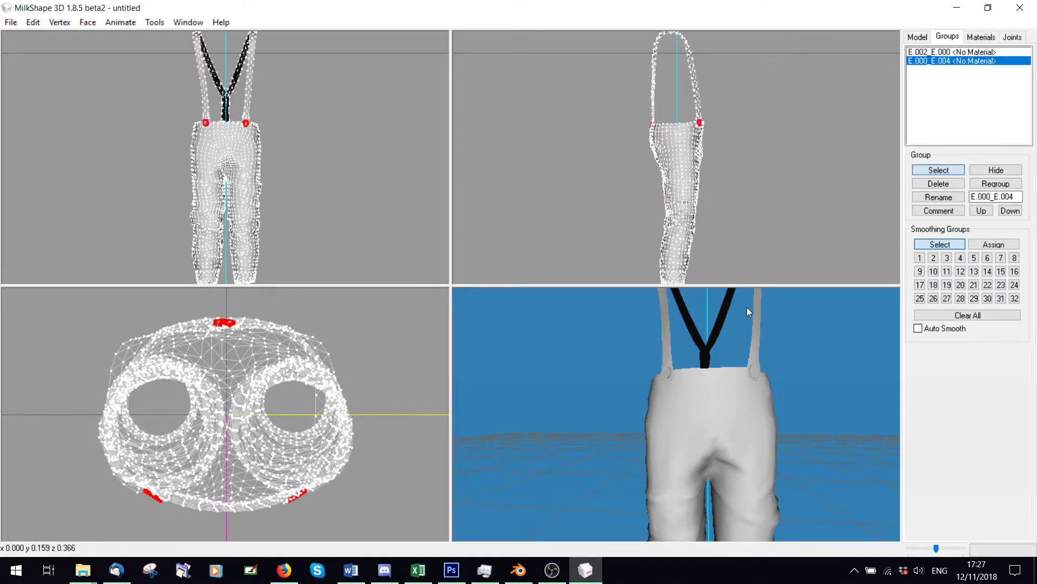
scroll(721, 423, up, 5)
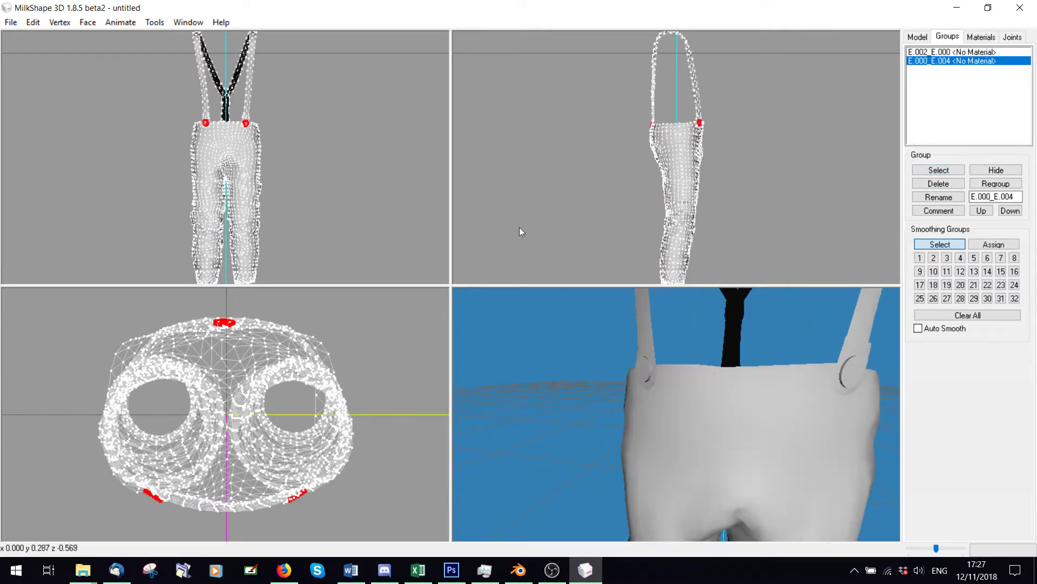
click(52, 27)
click(81, 230)
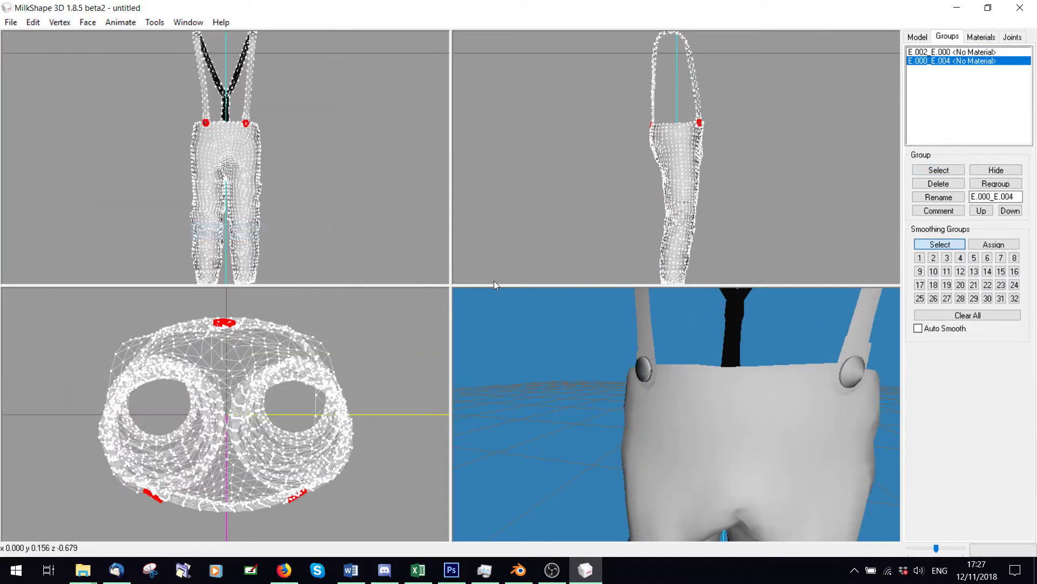
Step: Undo the normals alignment on the buttons group and inspect the pants again
drag(804, 383, 685, 389)
click(33, 22)
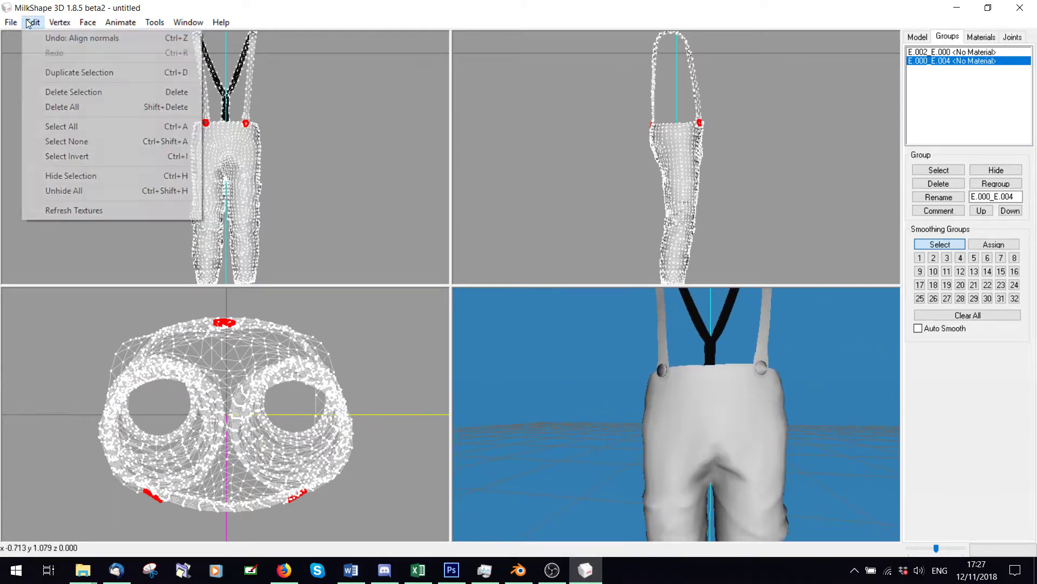
click(59, 32)
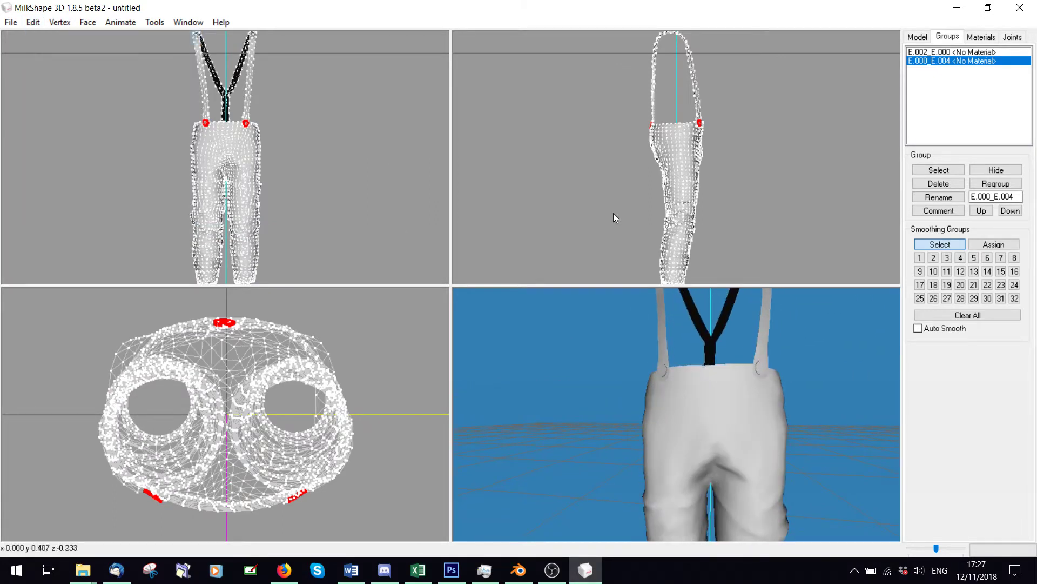
drag(696, 366, 657, 427)
Step: Switch to Blender and put the pants and straps mesh E.002 in Edit Mode
click(517, 580)
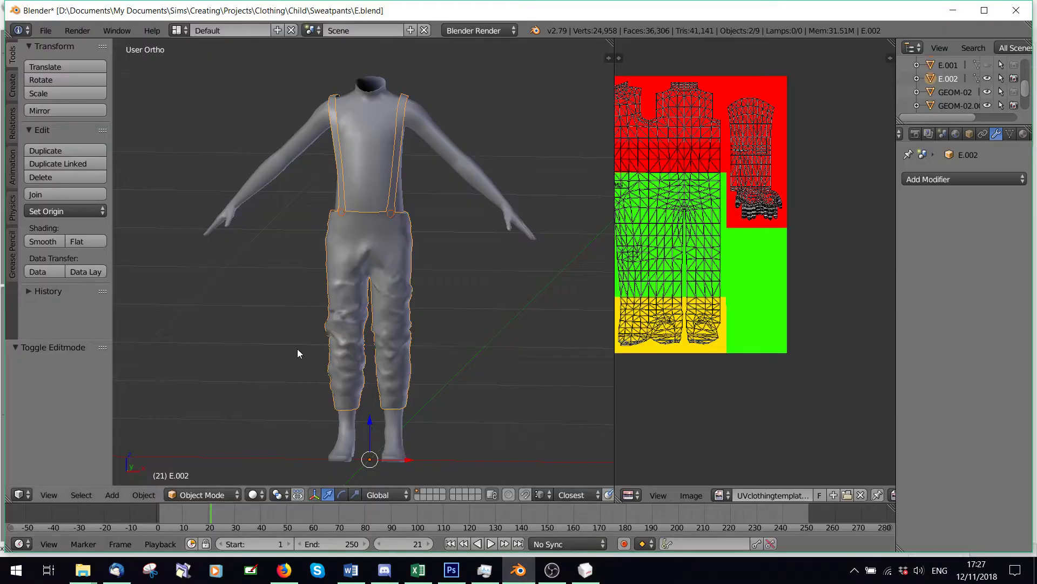
scroll(299, 351, up, 3)
click(202, 495)
middle_drag(390, 303, 464, 306)
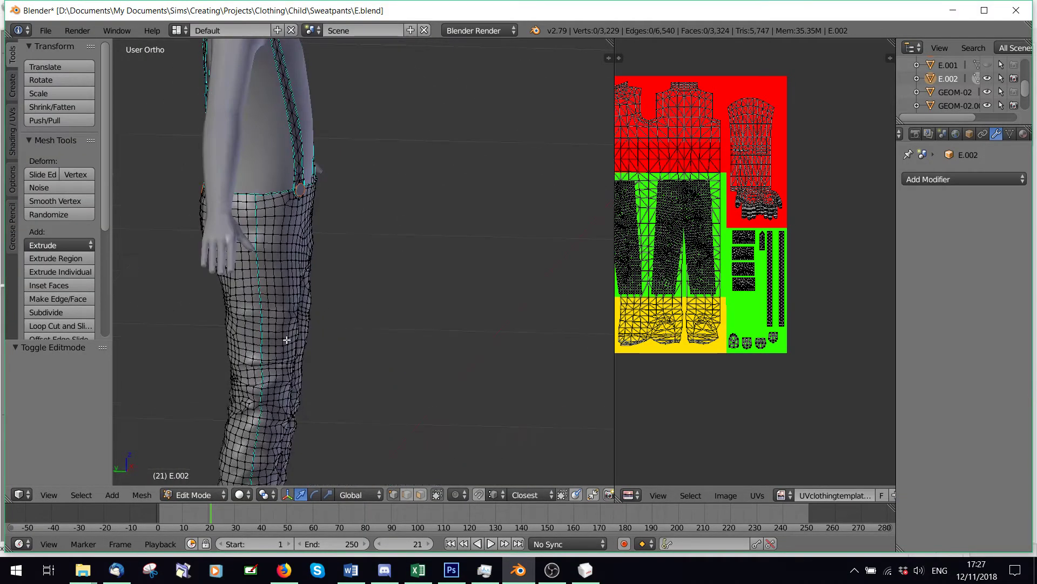
Step: Turn on snapping for the pants mesh and set the snap element to Vertex
scroll(287, 340, up, 3)
shift+middle_drag(194, 378, 422, 153)
scroll(419, 188, up, 6)
scroll(419, 187, up, 5)
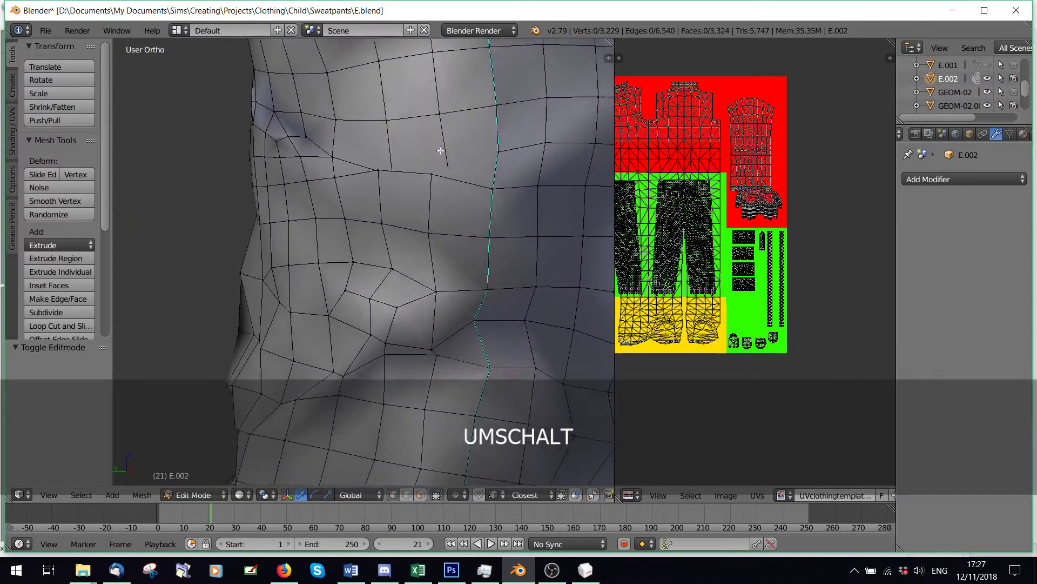
shift+middle_drag(367, 303, 370, 215)
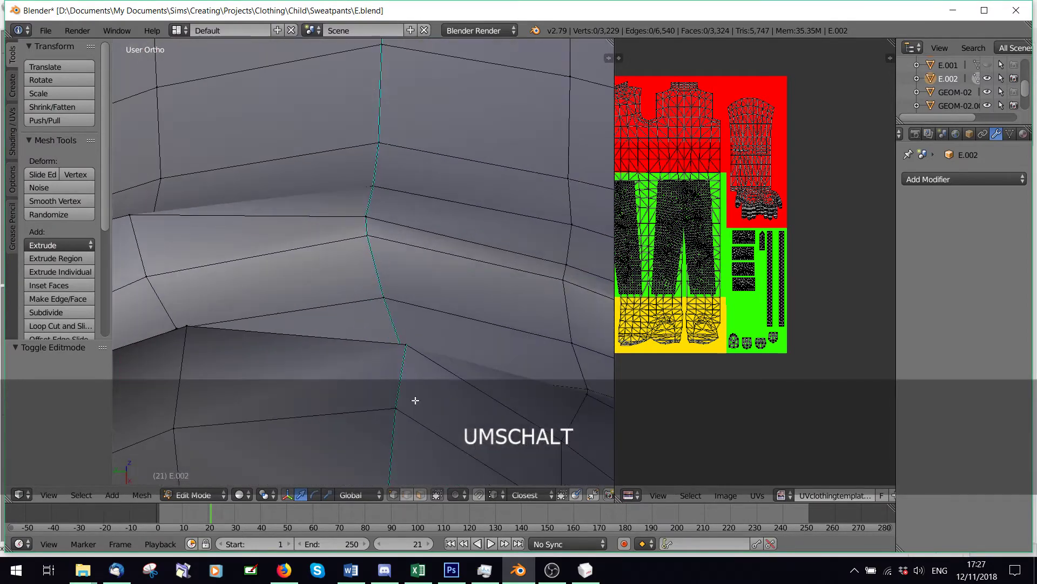
click(478, 495)
click(493, 495)
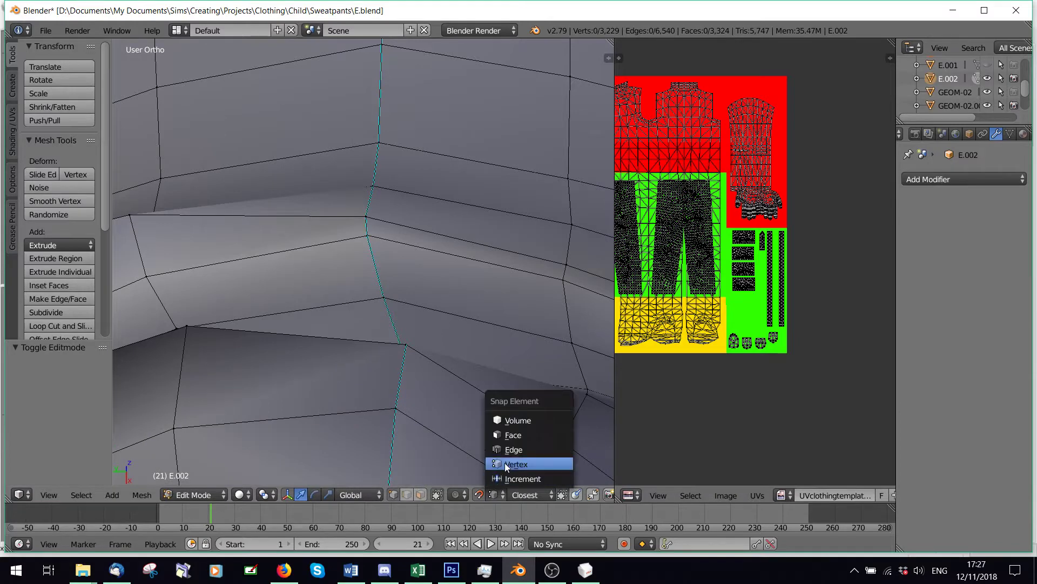
click(511, 463)
Step: Move the side-seam vertices around the leg's fold, snapping each onto its matching vertex on the seam
key(g)
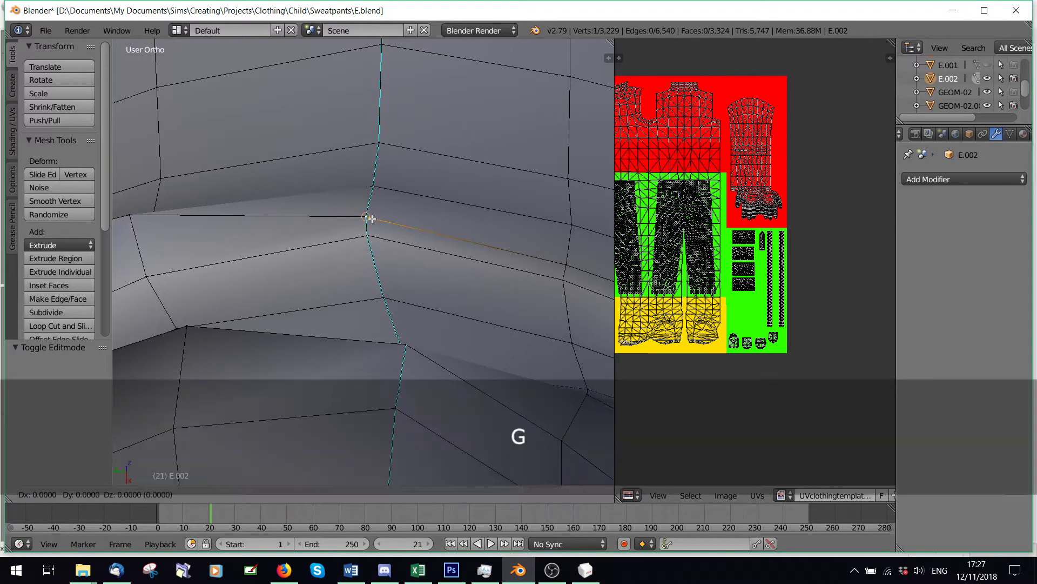
click(377, 183)
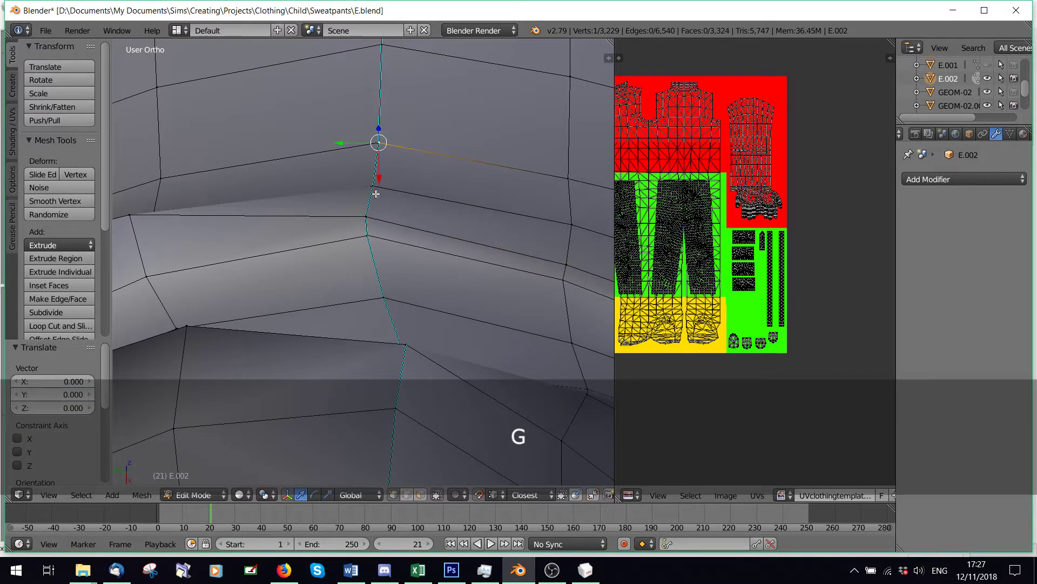
key(g)
click(387, 299)
key(g)
click(391, 295)
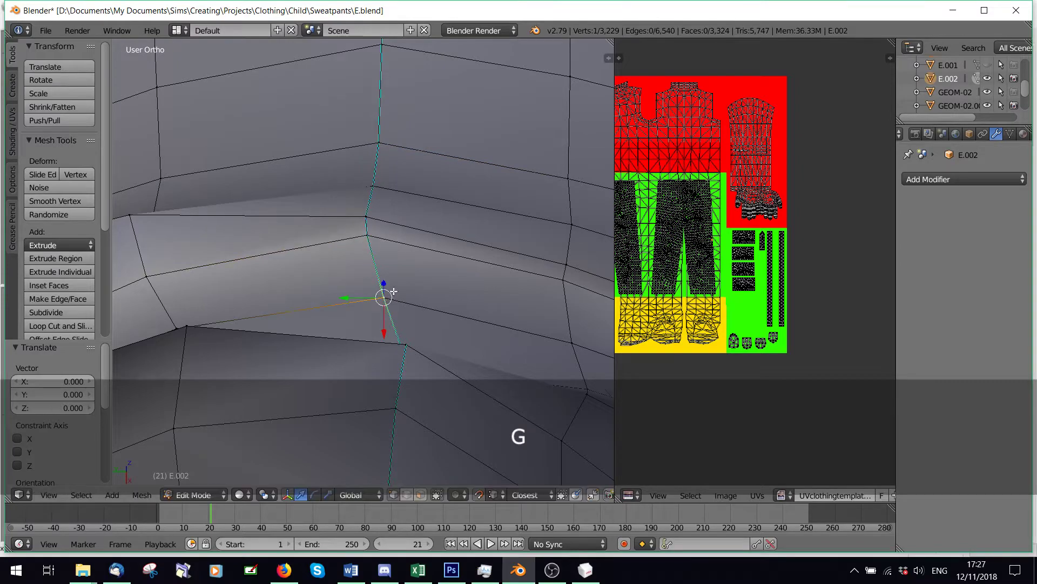
Step: Snap the side-seam vertices on the opposite side of the pants onto their matching seam vertices
scroll(391, 295, down, 8)
middle_drag(431, 287, 395, 273)
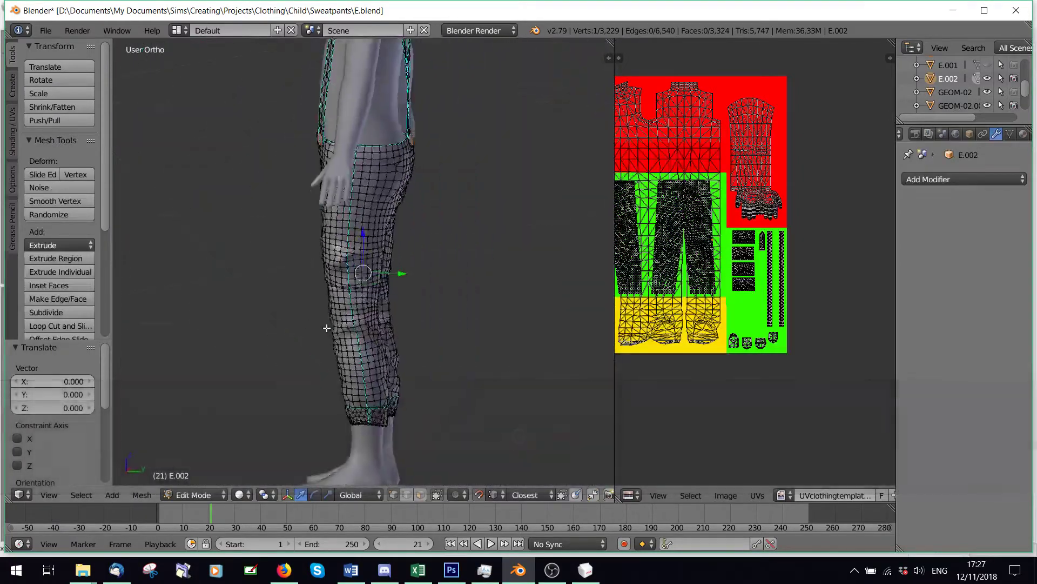
scroll(378, 292, up, 4)
key(shift)
scroll(396, 224, up, 5)
scroll(499, 323, up, 2)
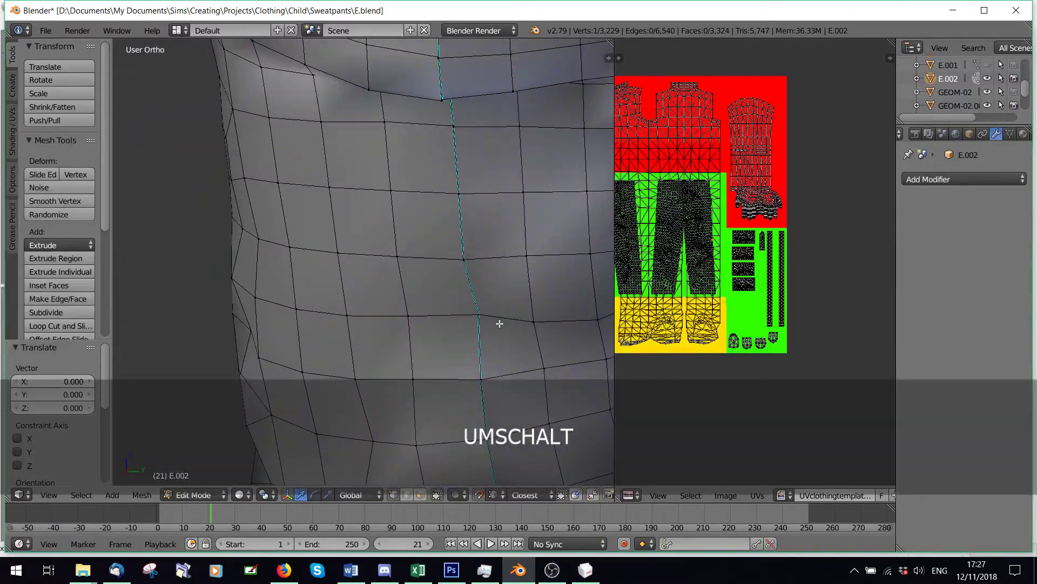
key(g)
click(480, 314)
right_click(463, 260)
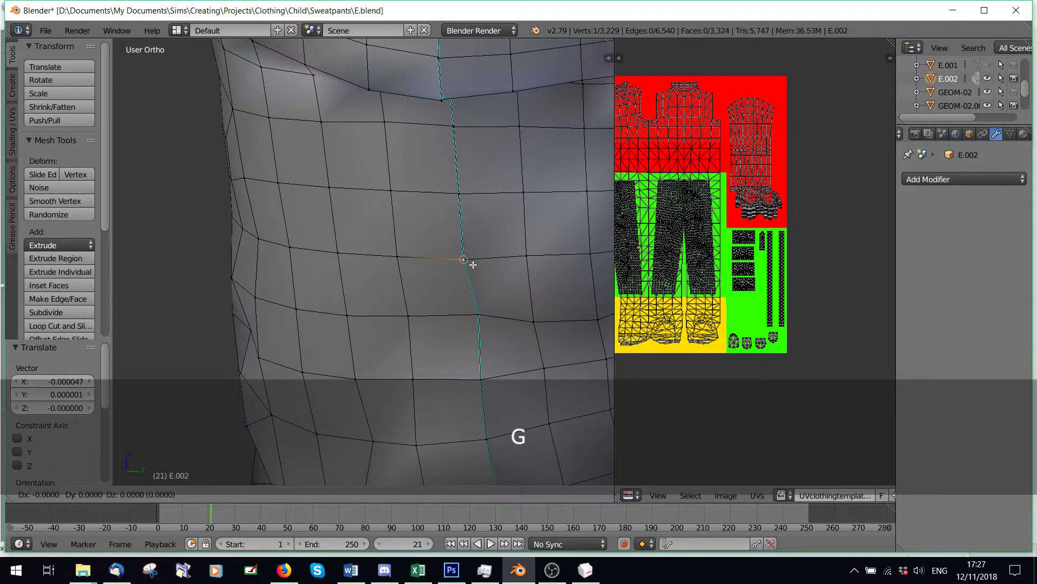
right_click(453, 126)
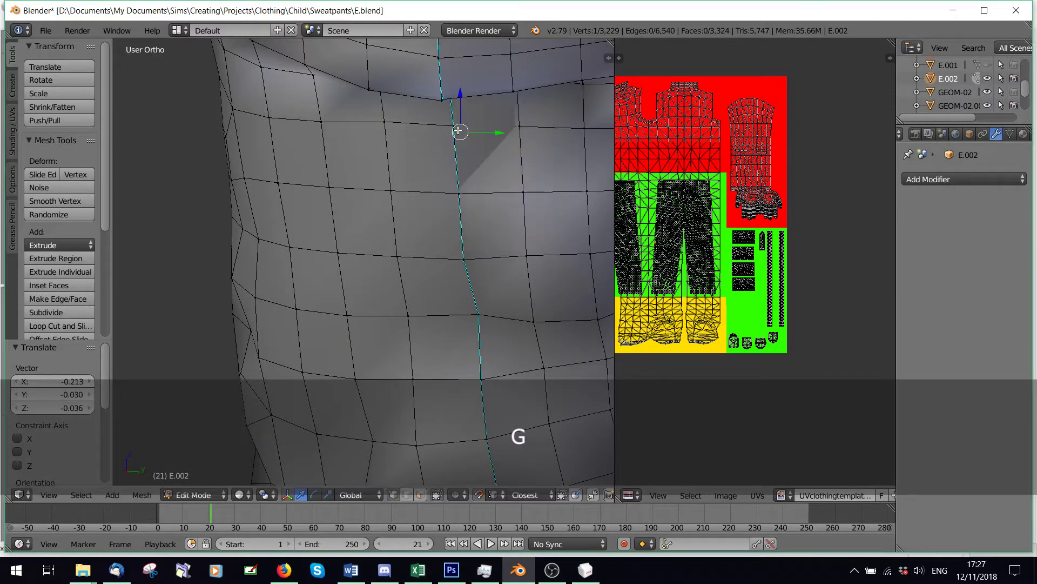
key(g)
click(451, 123)
Step: Snap the split side-seam vertices at the sharp fold of the leg onto their neighbouring seam vertices
middle_drag(451, 123, 416, 389)
scroll(427, 212, down, 3)
scroll(403, 203, up, 3)
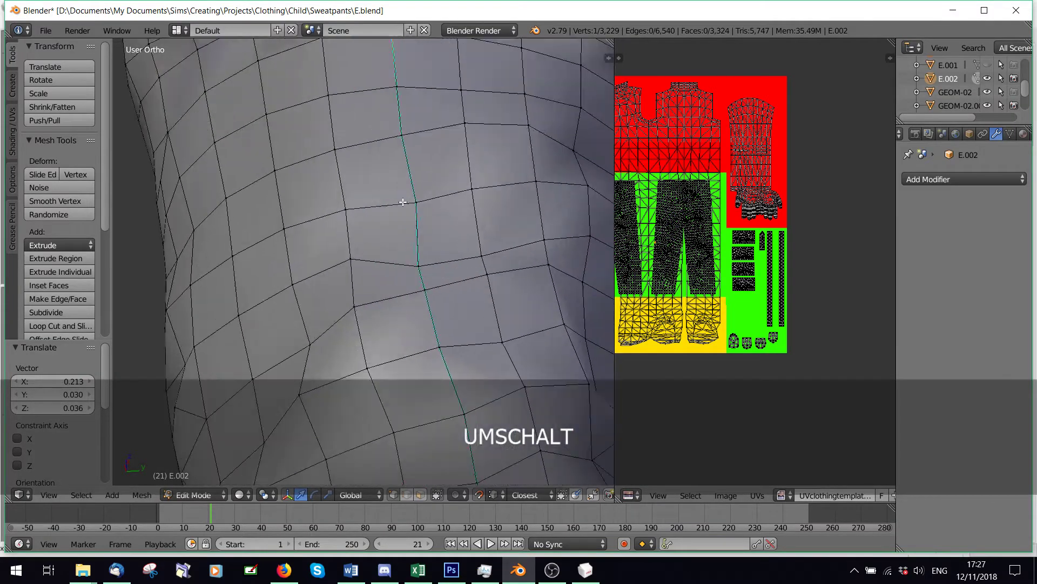
shift+middle_drag(404, 202, 405, 258)
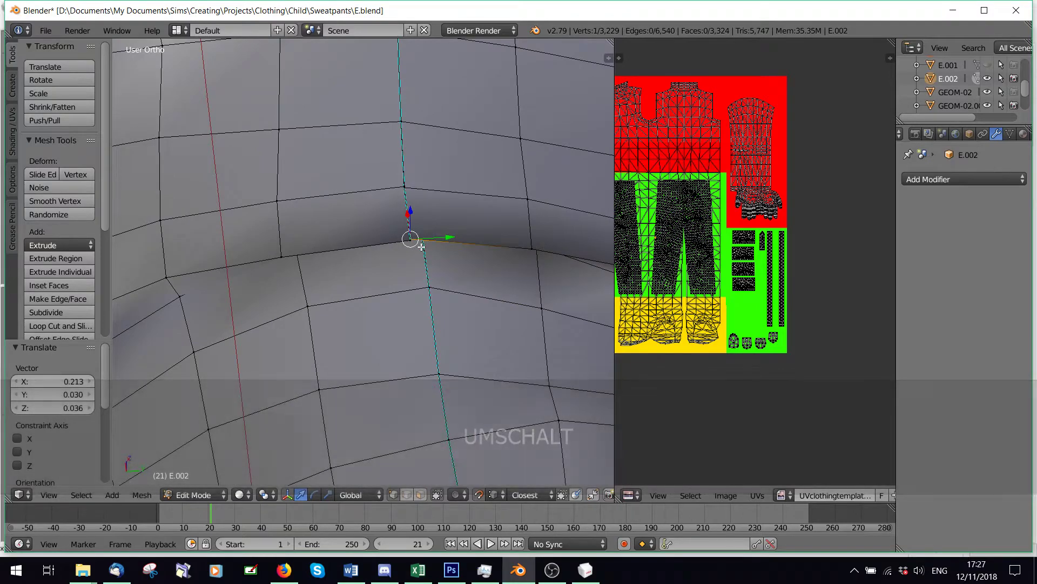
key(g)
click(415, 237)
scroll(409, 245, down, 4)
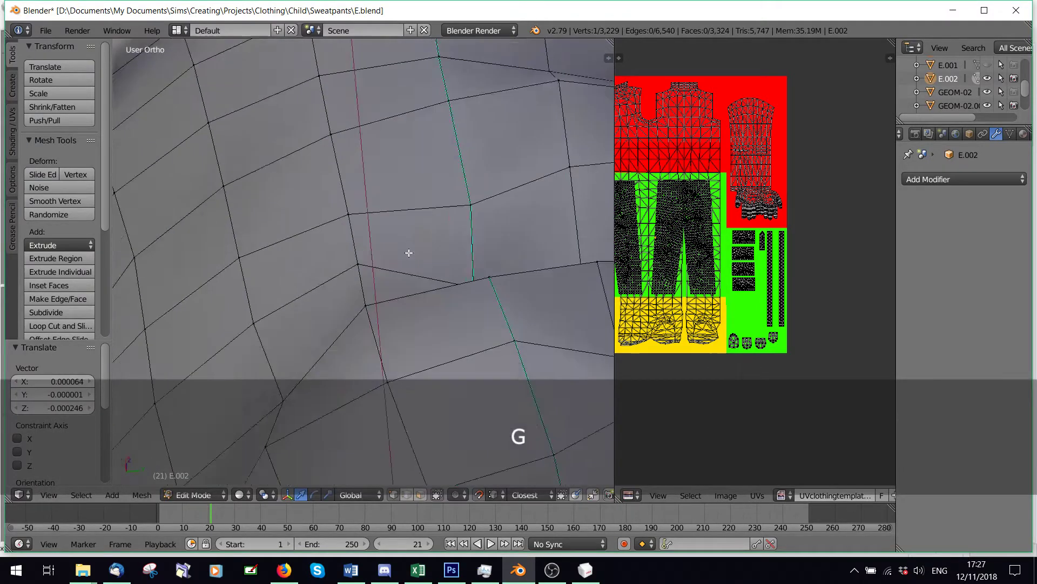
shift+middle_drag(417, 157, 396, 157)
scroll(396, 156, up, 5)
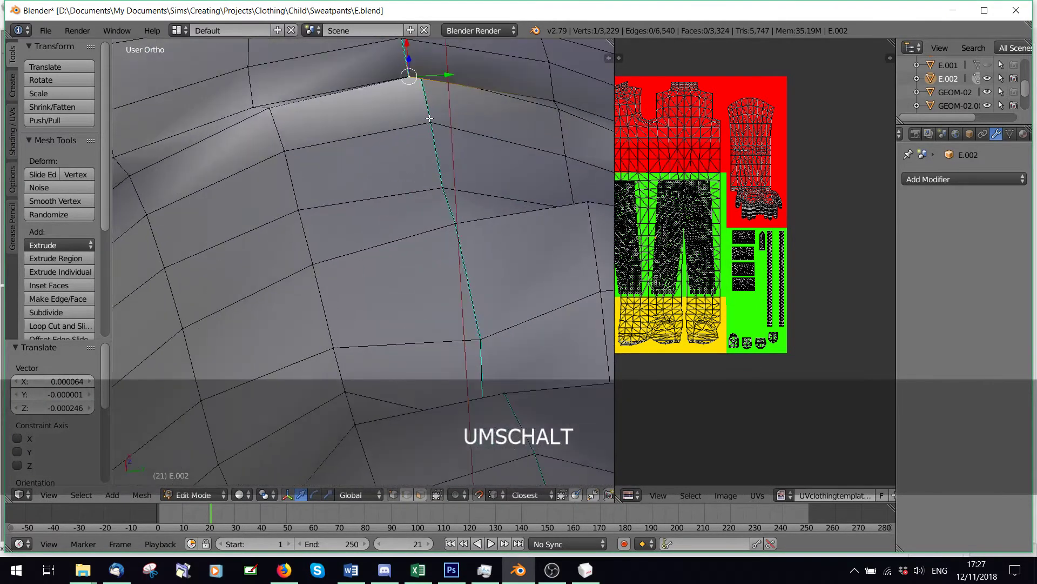
shift+middle_drag(478, 239, 455, 401)
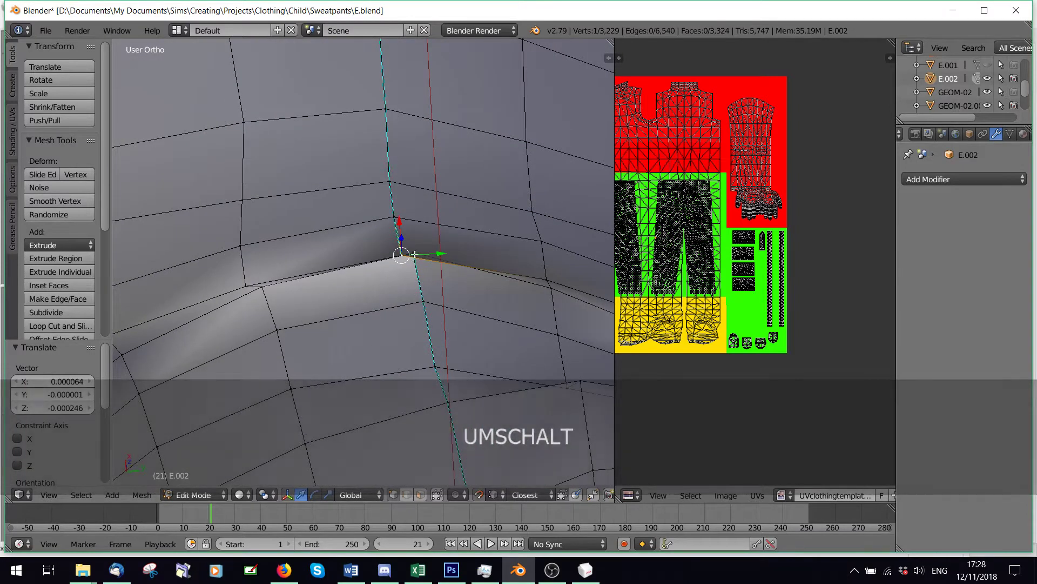
key(g)
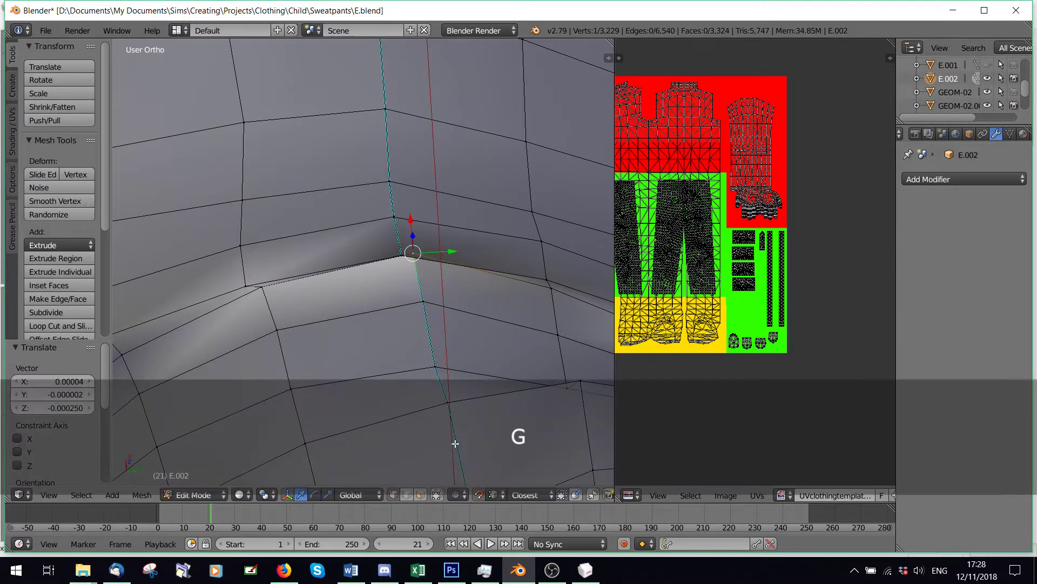
Step: Move the seam vertex just above the sharp fold freely with snapping off, and snap it back onto its duplicate with snapping on
click(478, 495)
right_click(404, 217)
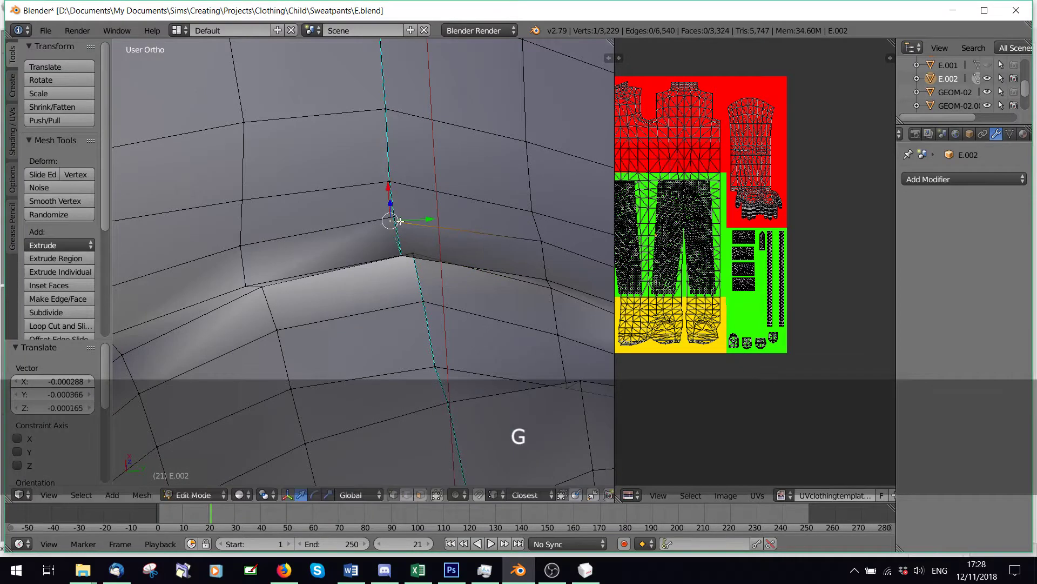
click(403, 217)
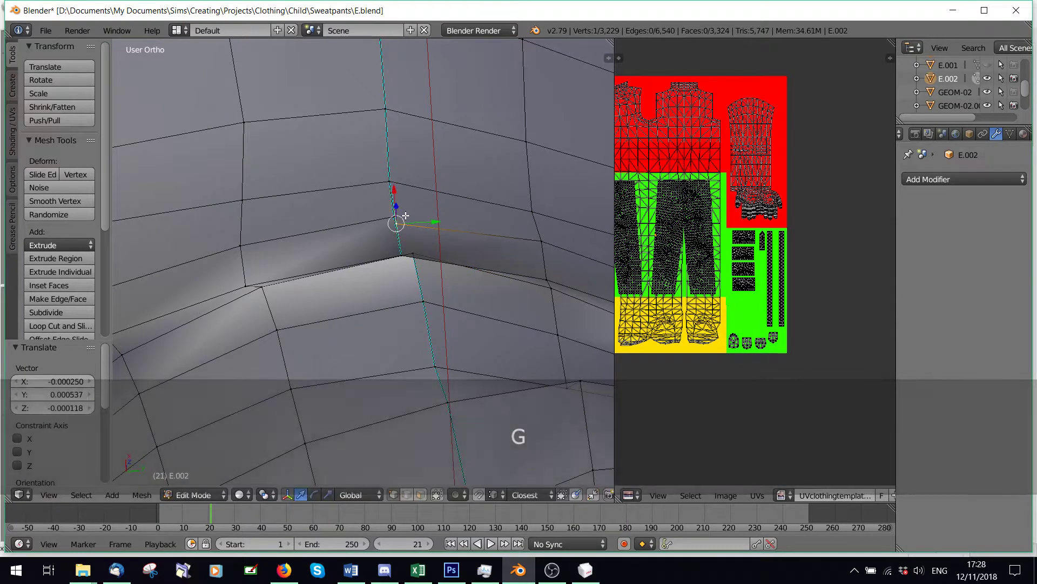
key(g)
click(399, 215)
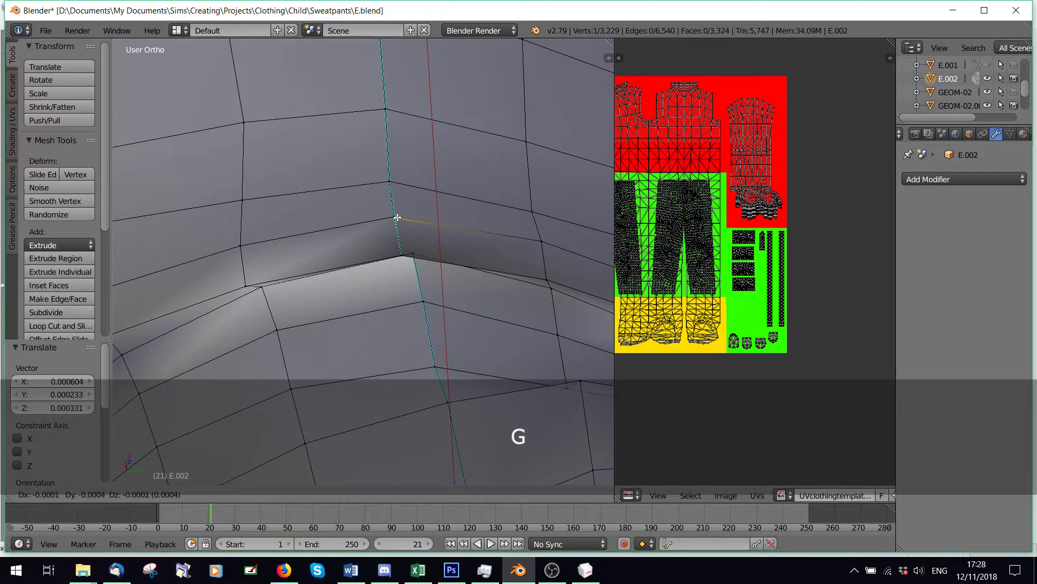
click(398, 217)
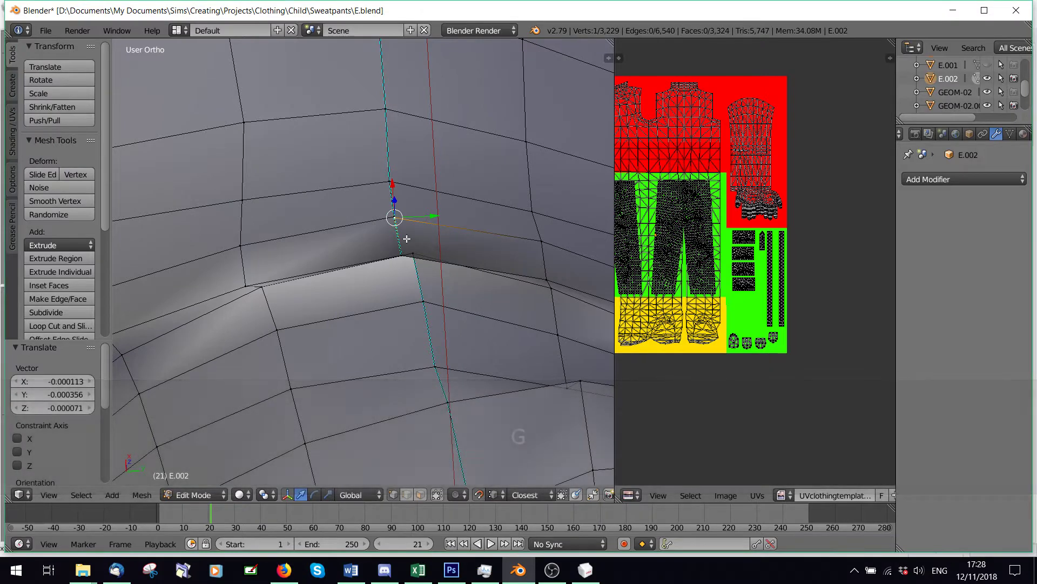
key(g)
click(395, 216)
Step: Snap the remaining seam vertices at the sharp fold and up the seam above it onto their duplicates
key(g)
click(420, 254)
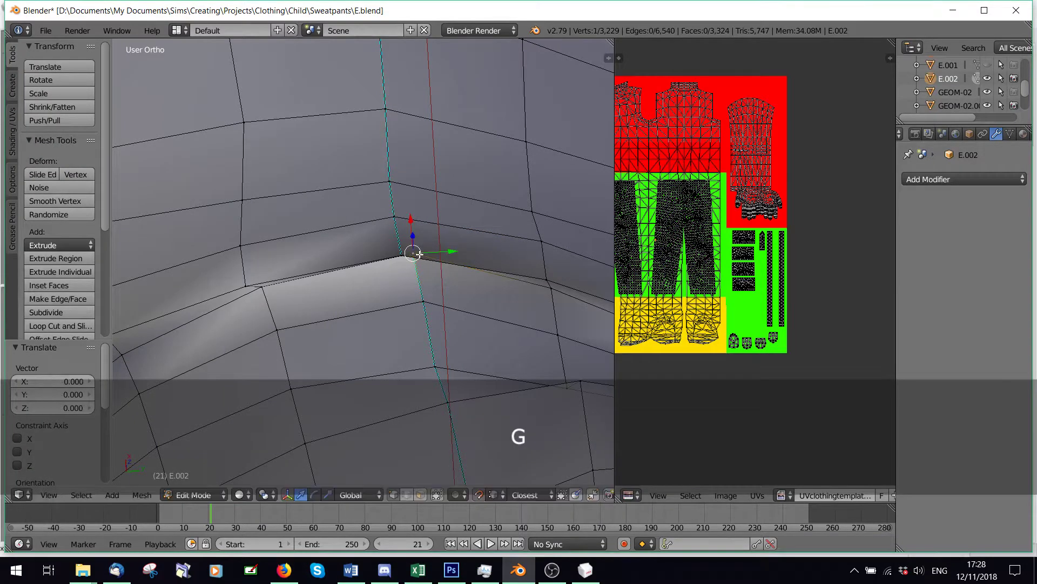
key(g)
click(390, 184)
key(g)
click(388, 109)
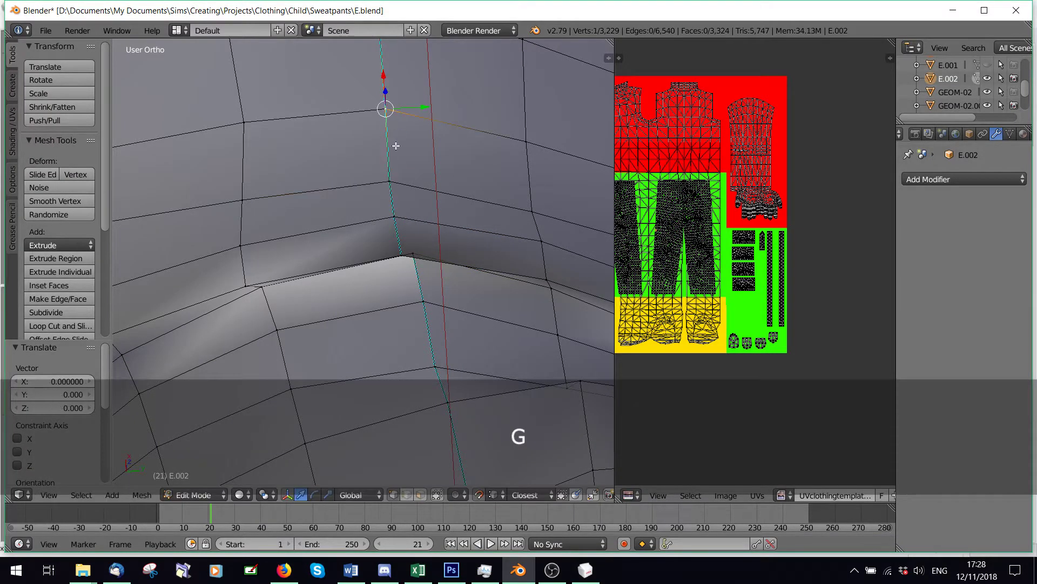
scroll(382, 162, down, 4)
key(g)
click(372, 159)
key(g)
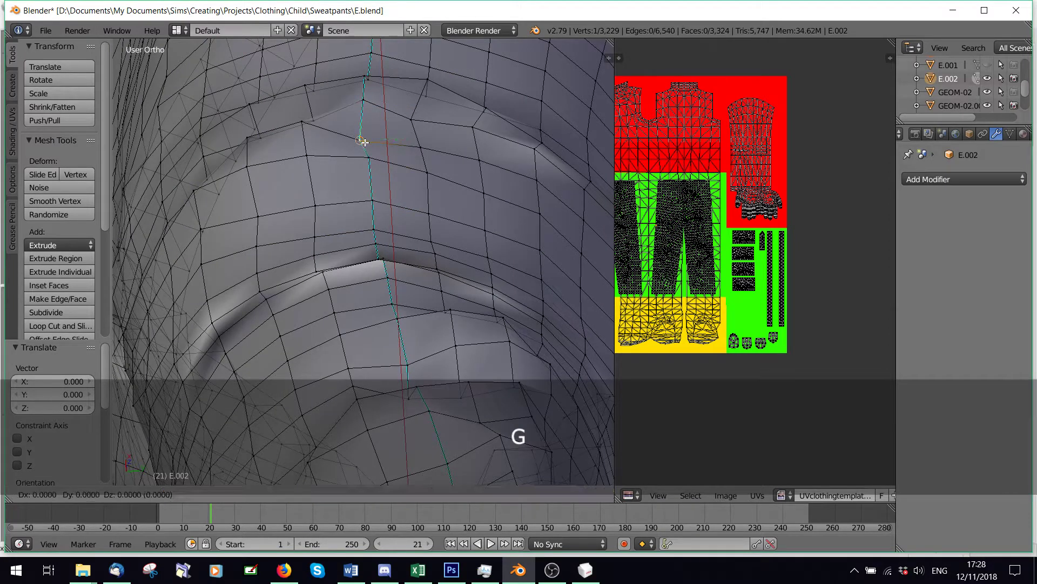
click(360, 138)
Step: Snap the side-seam vertices around the lower fold of the leg onto their matching vertices
right_click(418, 366)
key(g)
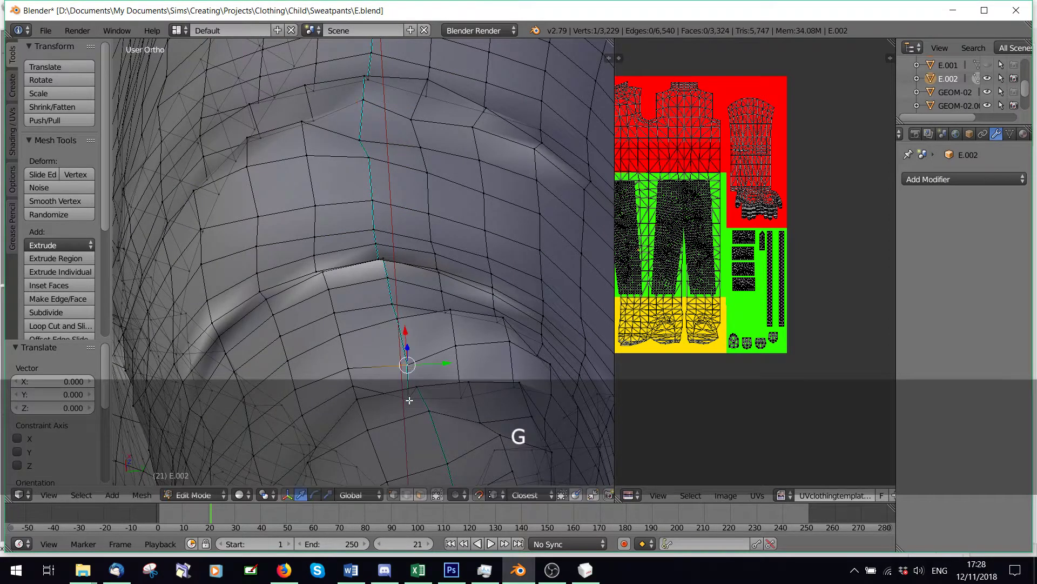
click(408, 364)
key(g)
click(427, 385)
key(g)
click(425, 388)
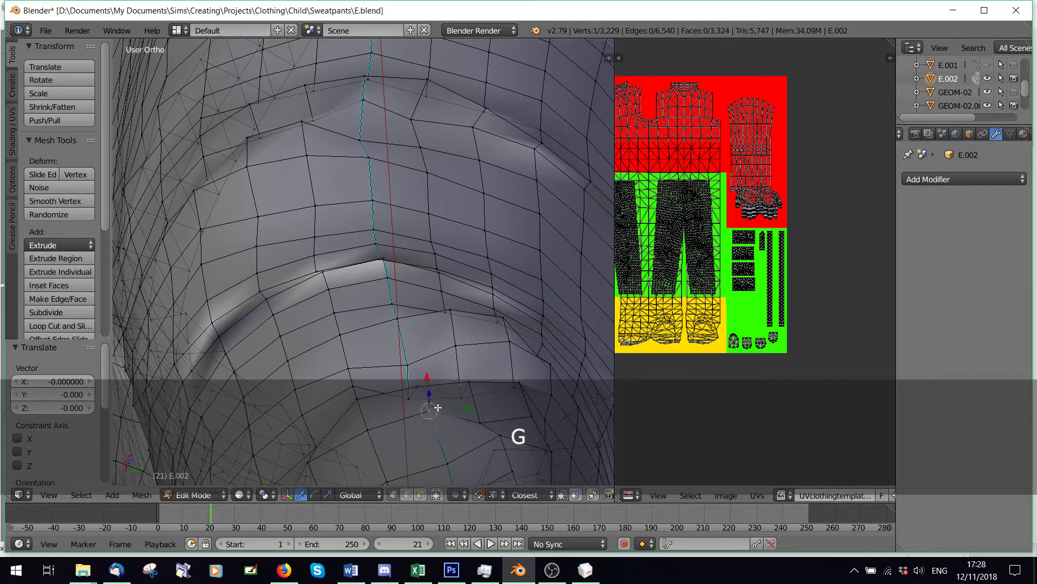
Step: Snap the seam vertices below the lower fold and the one just under the sharp fold onto their duplicates
key(g)
click(445, 471)
key(g)
click(453, 460)
right_click(390, 300)
key(g)
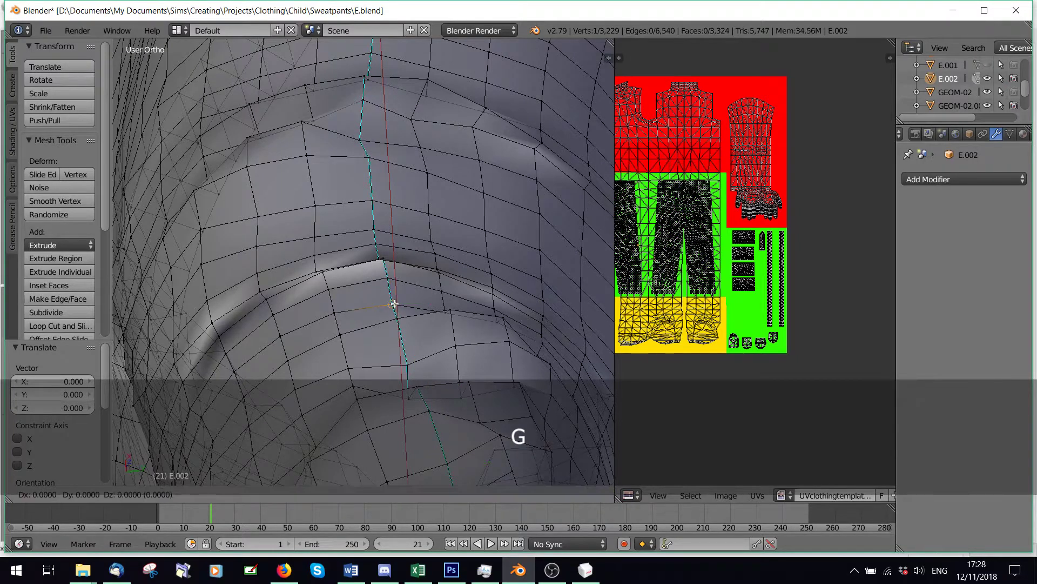
click(392, 301)
key(g)
click(389, 299)
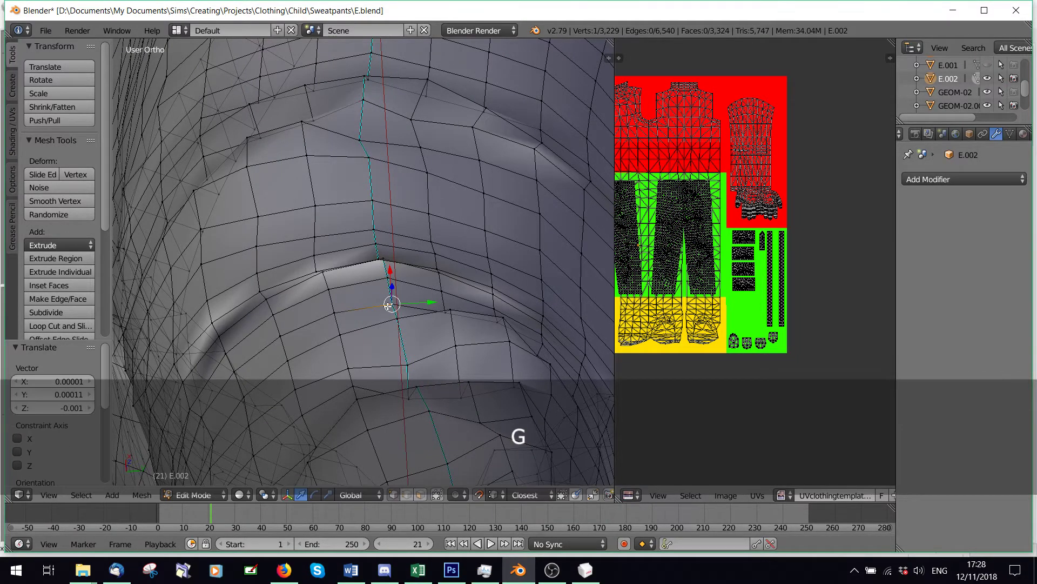
Step: Deselect all vertices of the pants mesh and return to Object Mode
key(a)
scroll(359, 275, down, 6)
scroll(359, 275, down, 5)
middle_drag(324, 266, 283, 422)
click(195, 495)
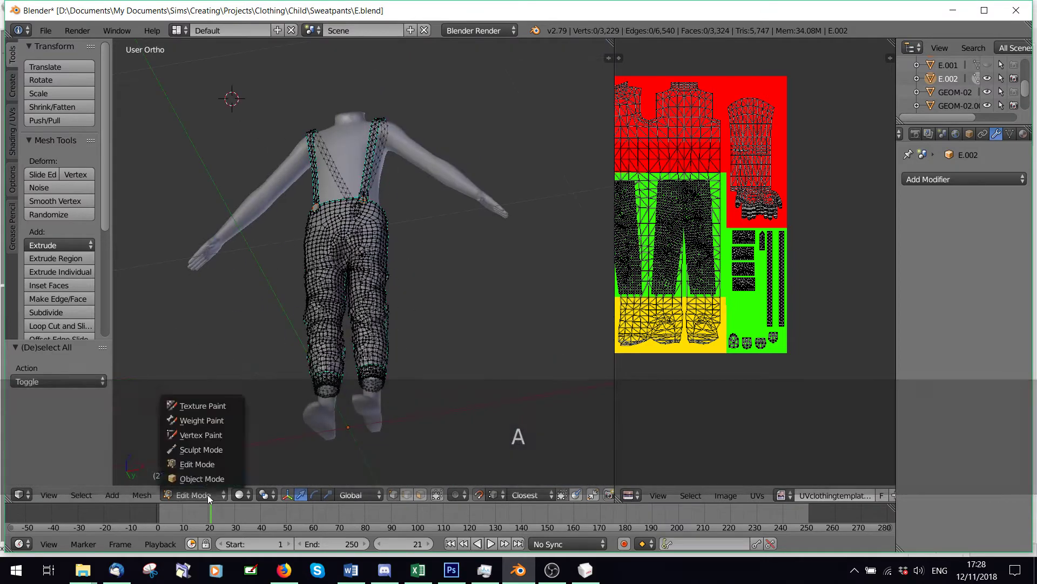
click(205, 479)
Step: Select the pants and straps mesh E.002 and export it as Wavefront OBJ, overwriting E1.obj
scroll(325, 260, up, 6)
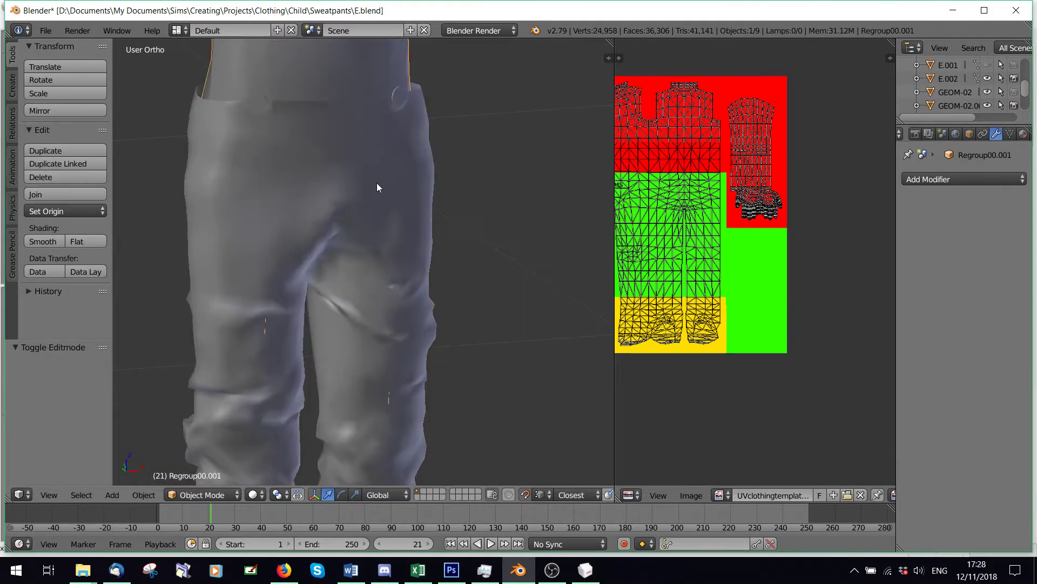
right_click(193, 171)
click(45, 31)
mouse_move(70, 299)
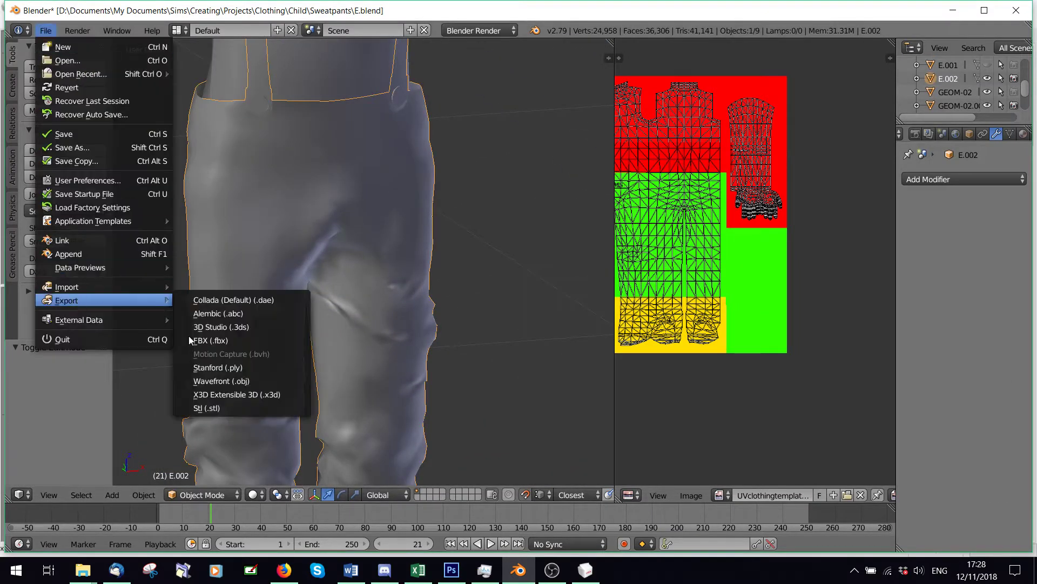
click(209, 381)
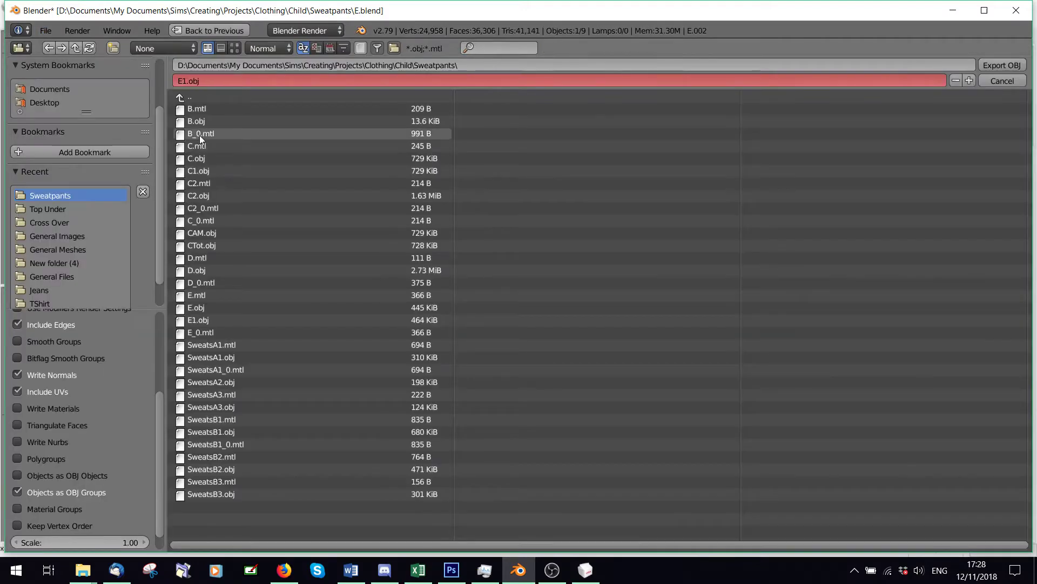
click(1002, 65)
Step: Switch to MilkShape 3D, delete the existing mesh groups, and import the Wavefront OBJ file E1
key(alt+Tab)
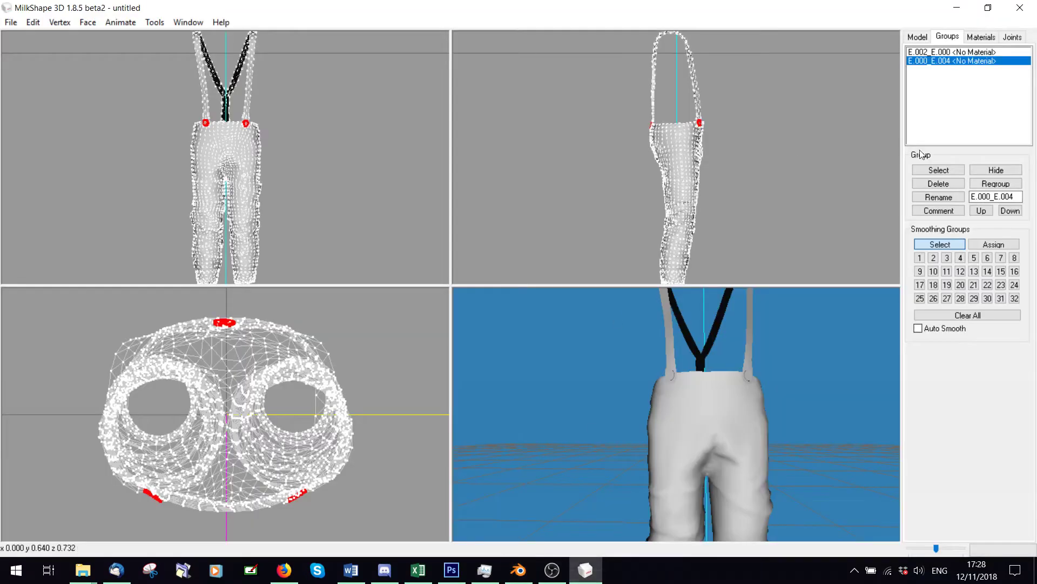
click(930, 185)
click(11, 22)
mouse_move(32, 116)
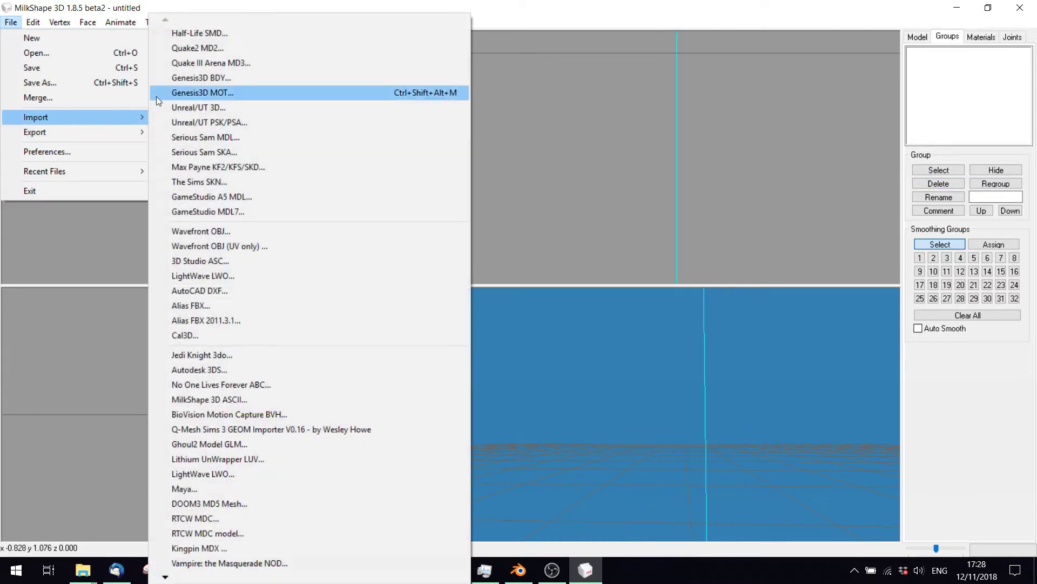
click(185, 231)
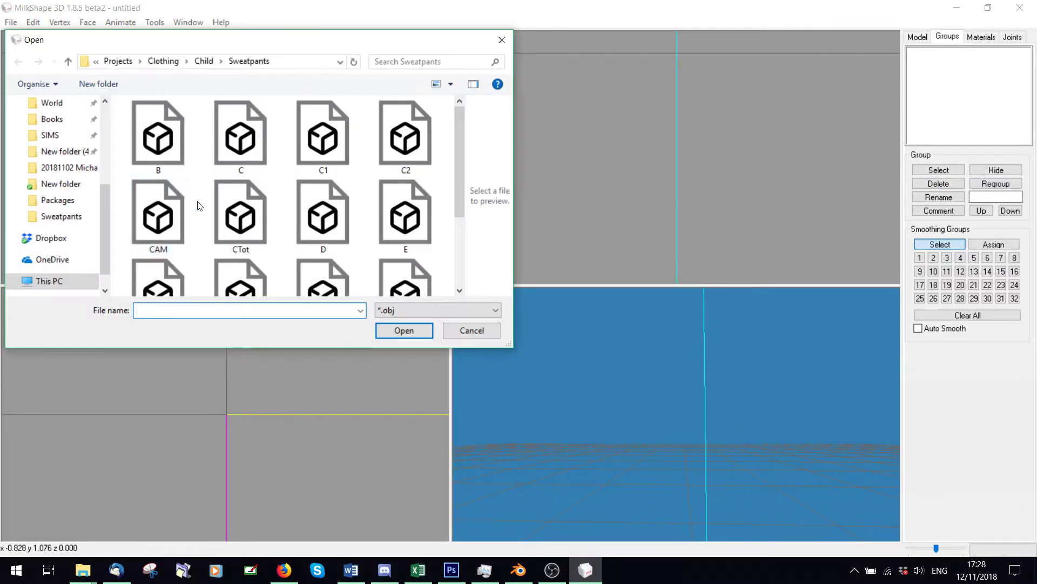
double_click(146, 243)
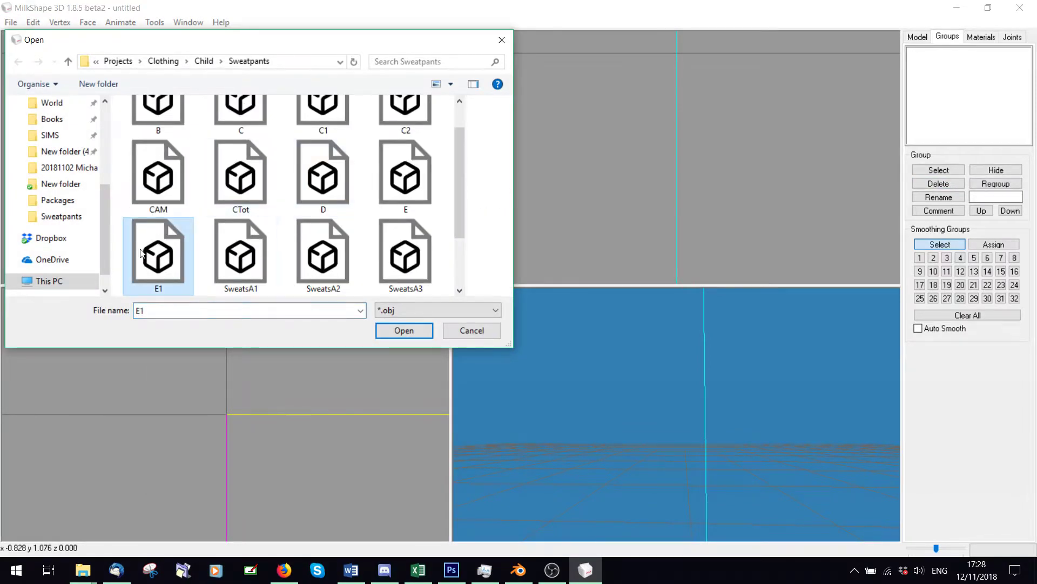
Step: Select all vertices of the imported E.002_E.000 pants group and align their normals
drag(630, 395, 761, 415)
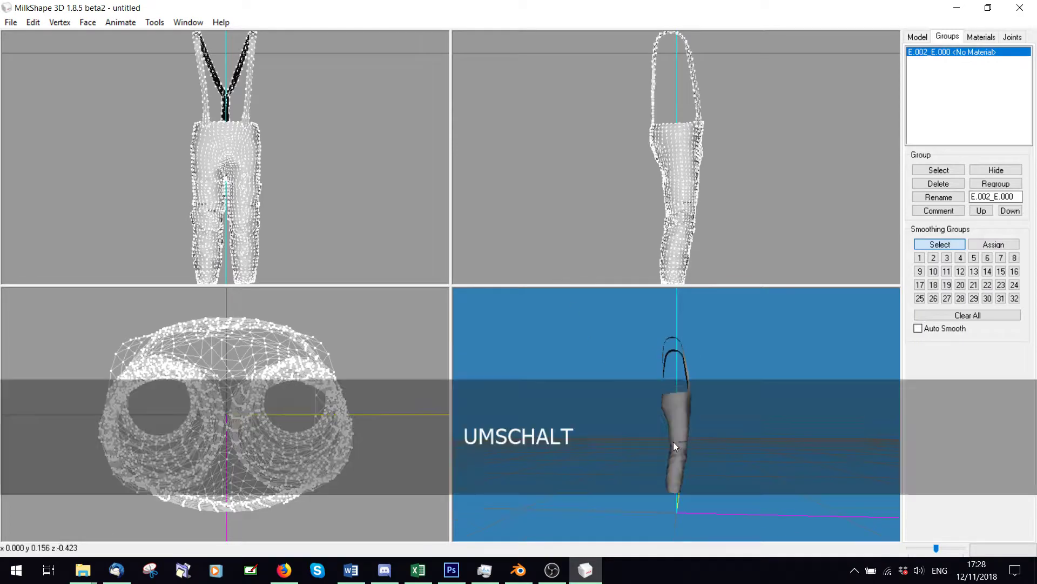
shift+drag(674, 442, 624, 286)
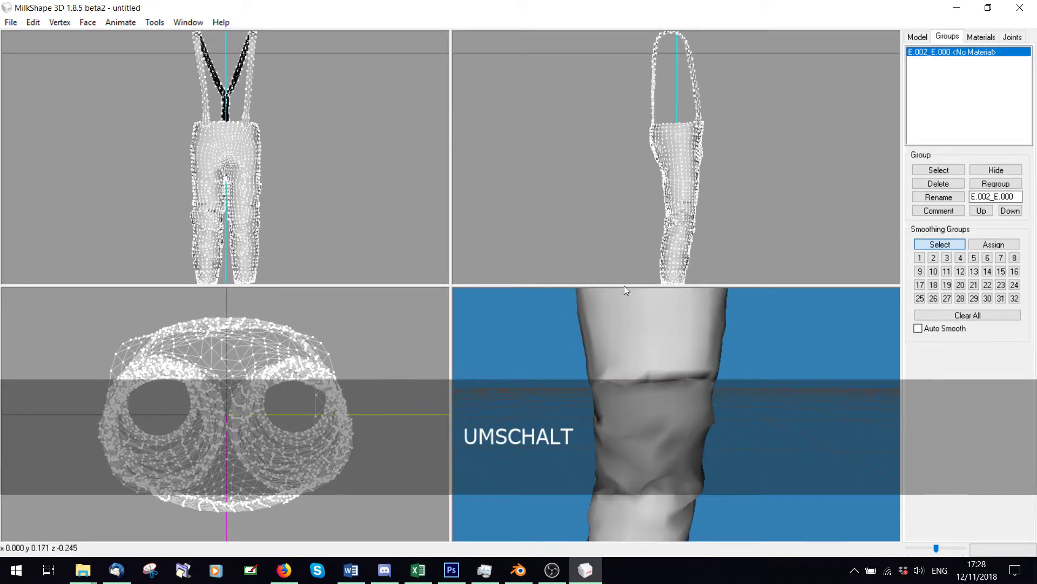
click(954, 170)
drag(681, 389, 481, 394)
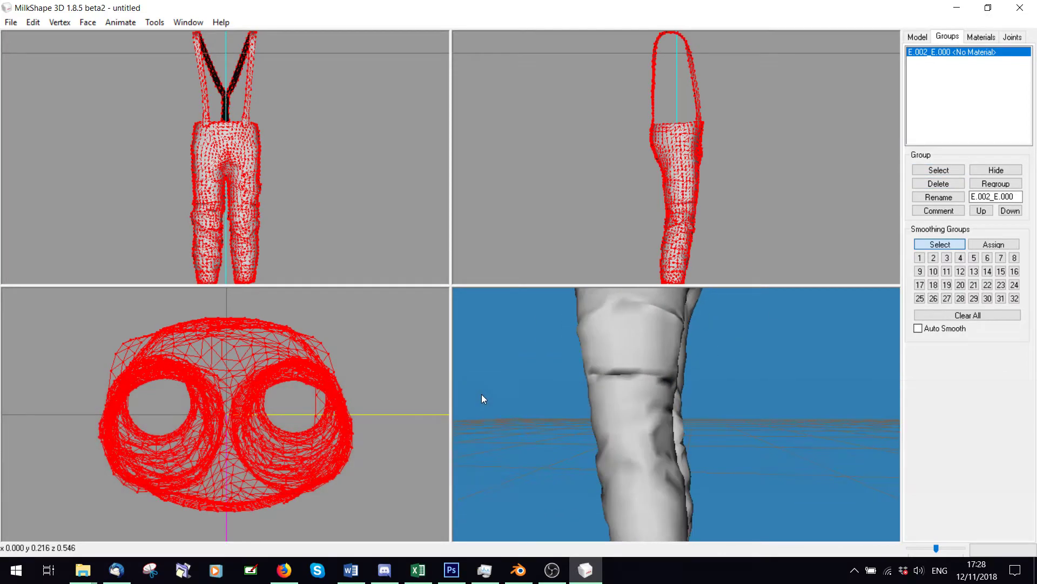
click(52, 23)
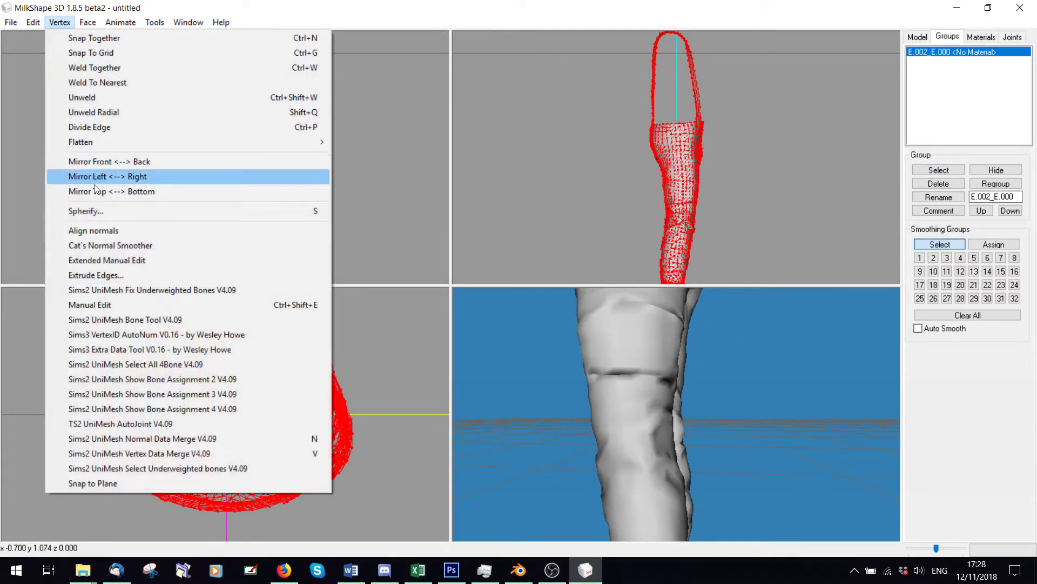
click(99, 228)
drag(544, 400, 475, 373)
key(shift)
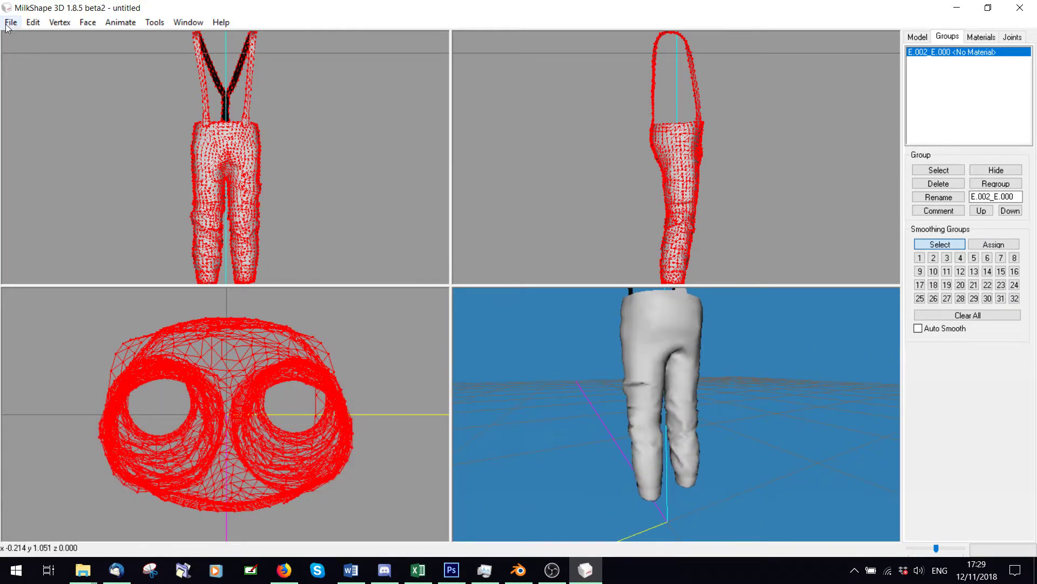
Step: Export the aligned mesh as Wavefront OBJ to the Sweatpants folder, overwriting E1.obj
click(10, 23)
mouse_move(43, 130)
click(210, 232)
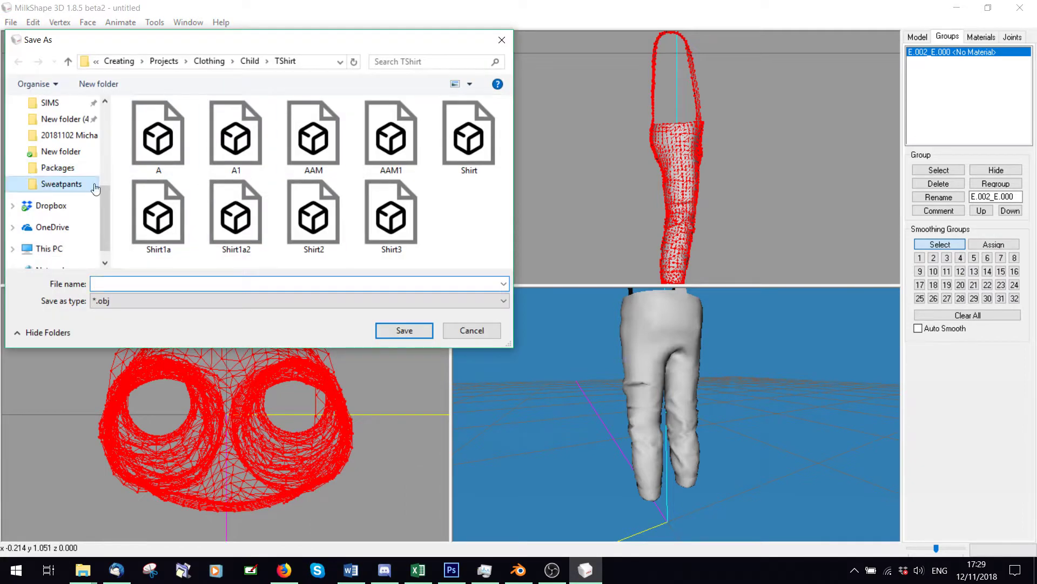
click(96, 187)
double_click(385, 216)
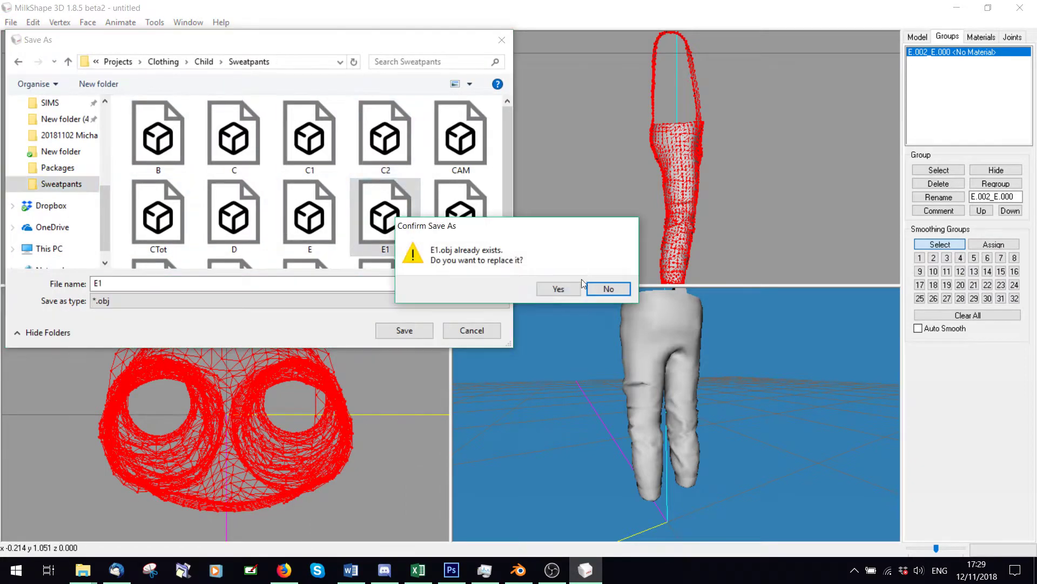
click(559, 289)
Step: Switch to Blender, delete the old E.002 pants mesh, and import E1.obj from the Sweatpants folder
key(alt+Tab)
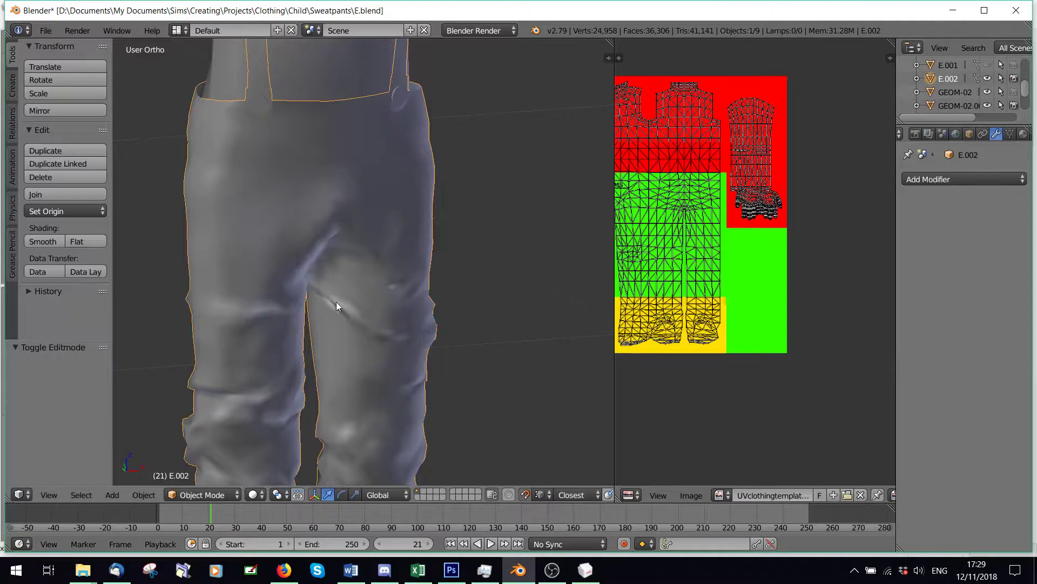
key(Delete)
click(361, 227)
click(46, 31)
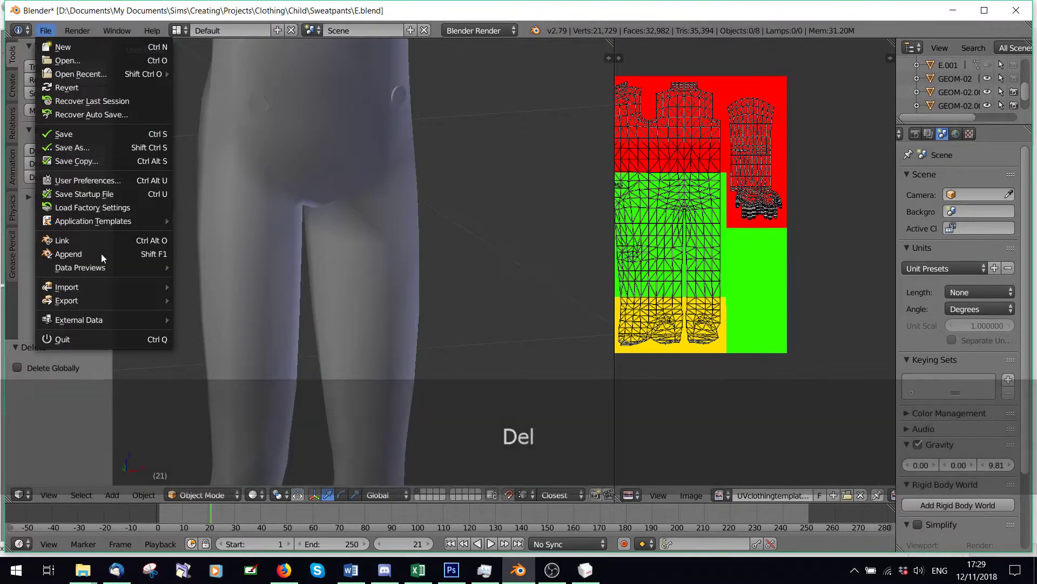
mouse_move(108, 286)
click(232, 377)
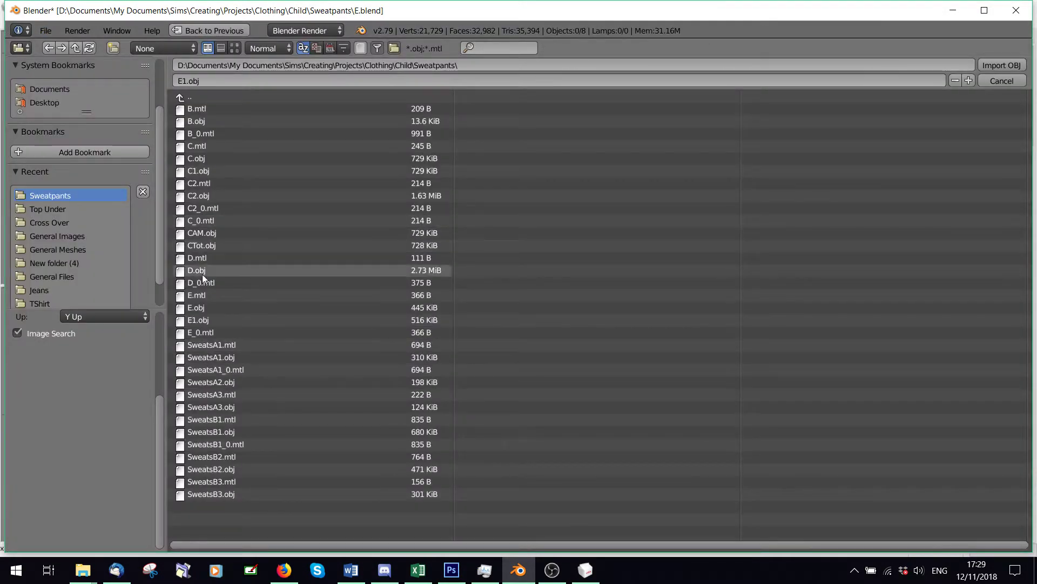
double_click(197, 319)
Step: Join the imported pants mesh E.002_E.000 with the button object E.000, keeping E.000 as the active object
scroll(322, 255, down, 3)
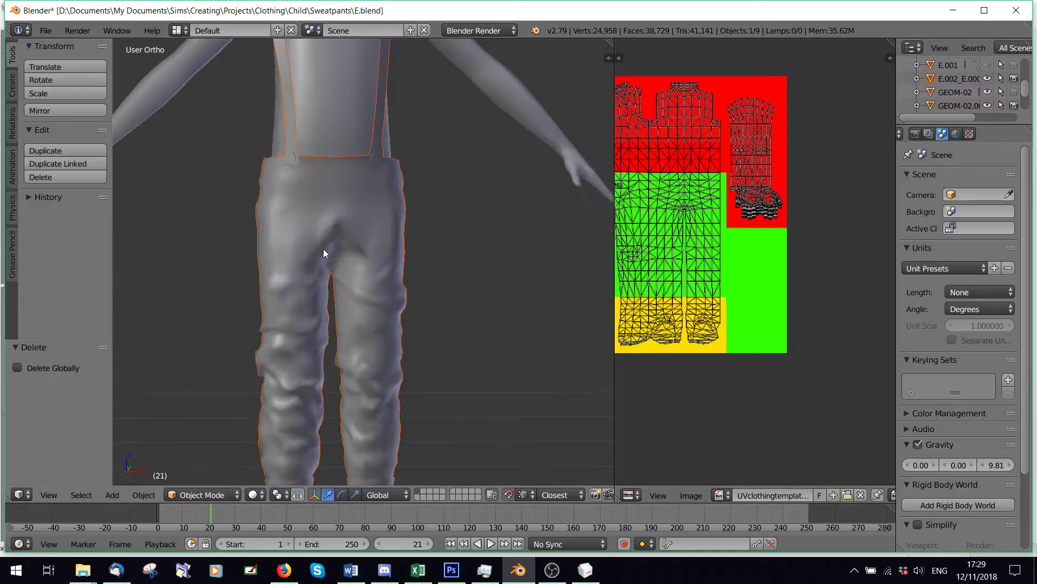
middle_drag(401, 224, 349, 225)
scroll(349, 224, down, 3)
scroll(332, 244, up, 2)
scroll(351, 222, up, 2)
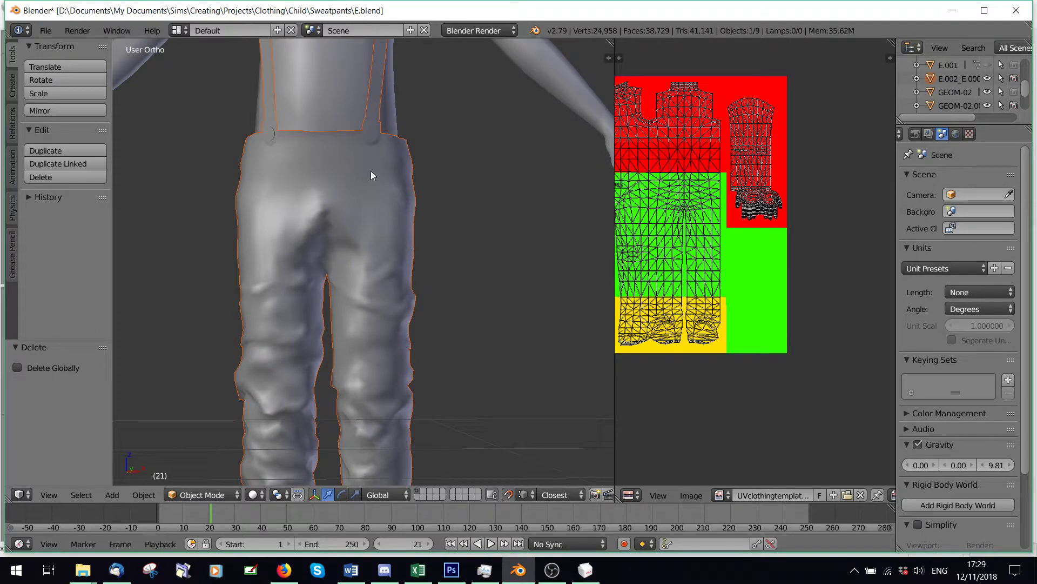
shift+right_click(371, 139)
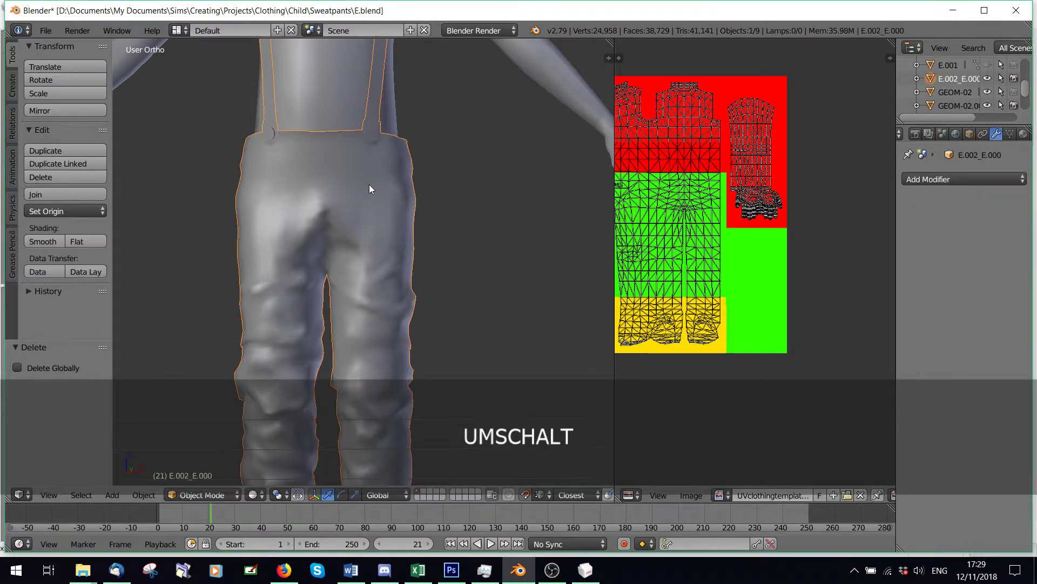
shift+right_click(370, 138)
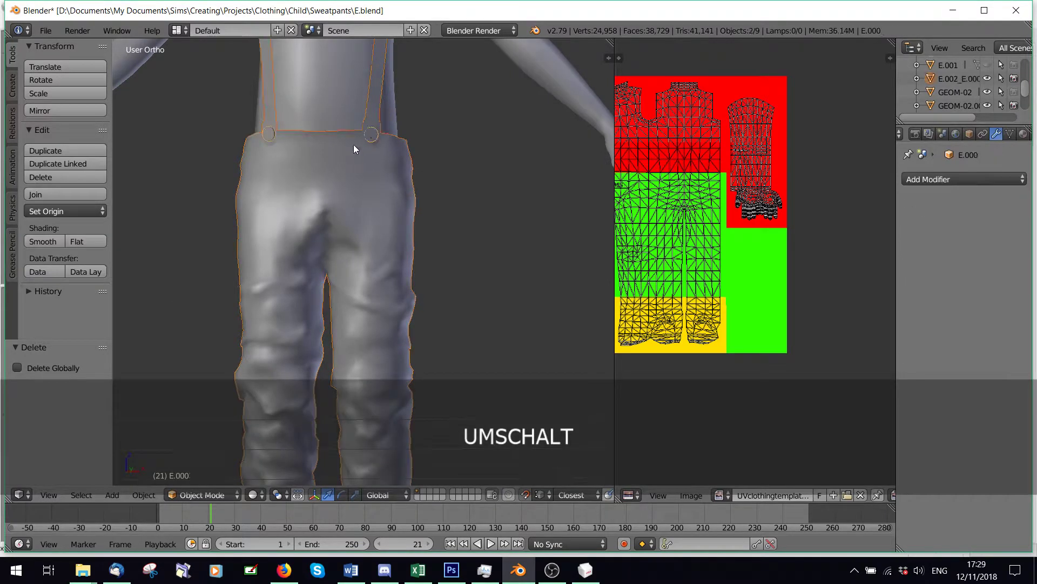
click(36, 194)
Step: Enter Edit Mode on the joined E.000 mesh and deselect all its vertices
click(182, 494)
click(194, 465)
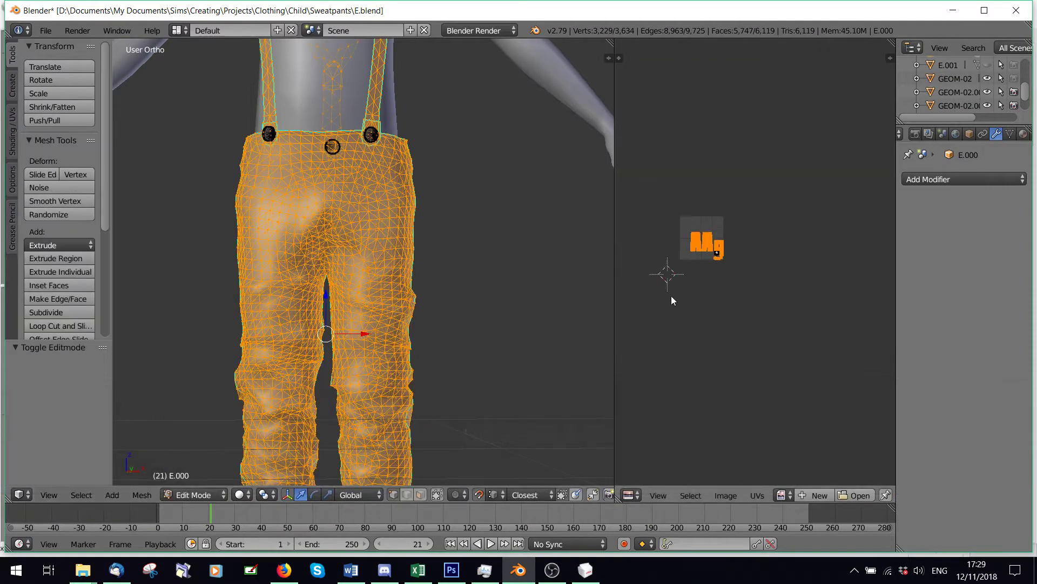
scroll(719, 302, up, 3)
scroll(483, 266, up, 3)
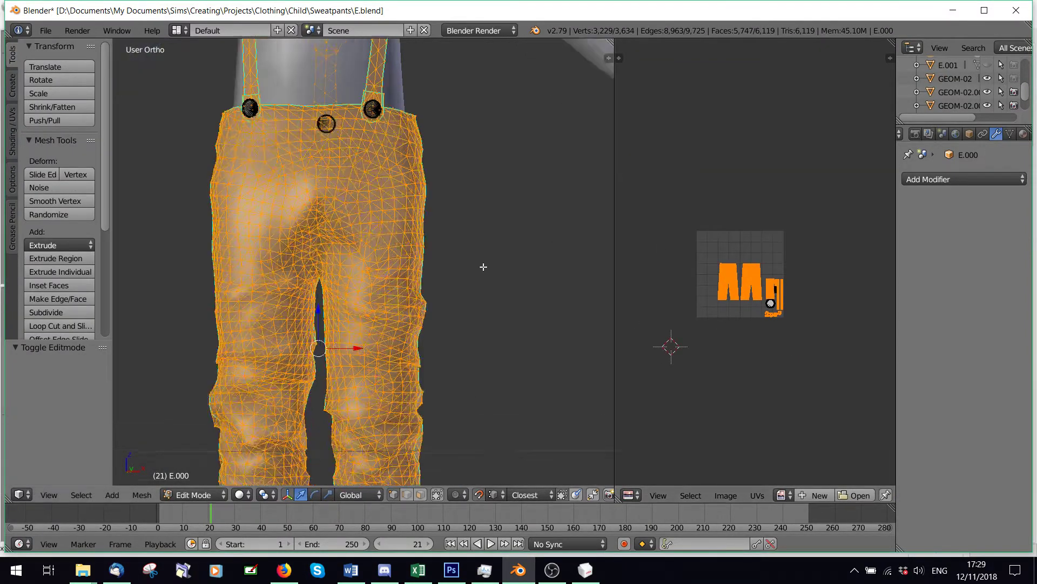
key(a)
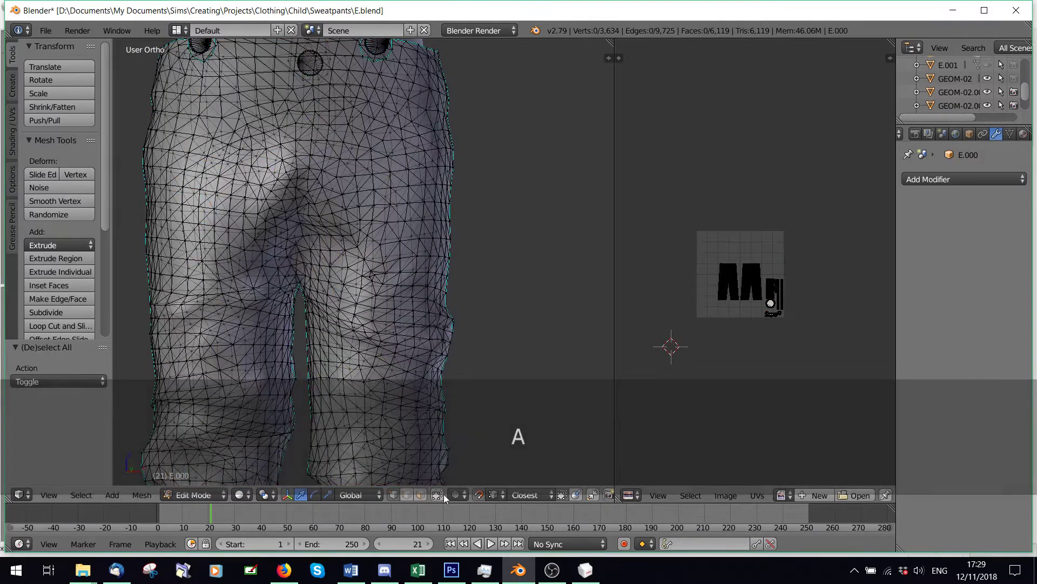
Step: Return to Object Mode and disable rendering for the GEOM-02 and Regroup00 objects, leaving E.000 renderable
scroll(1005, 87, down, 2)
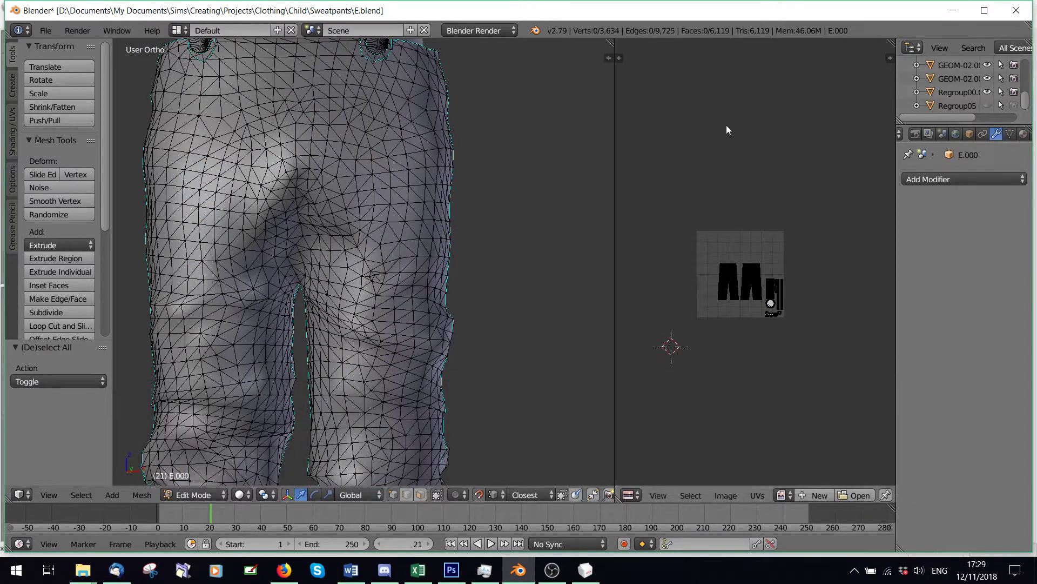
click(193, 495)
click(189, 486)
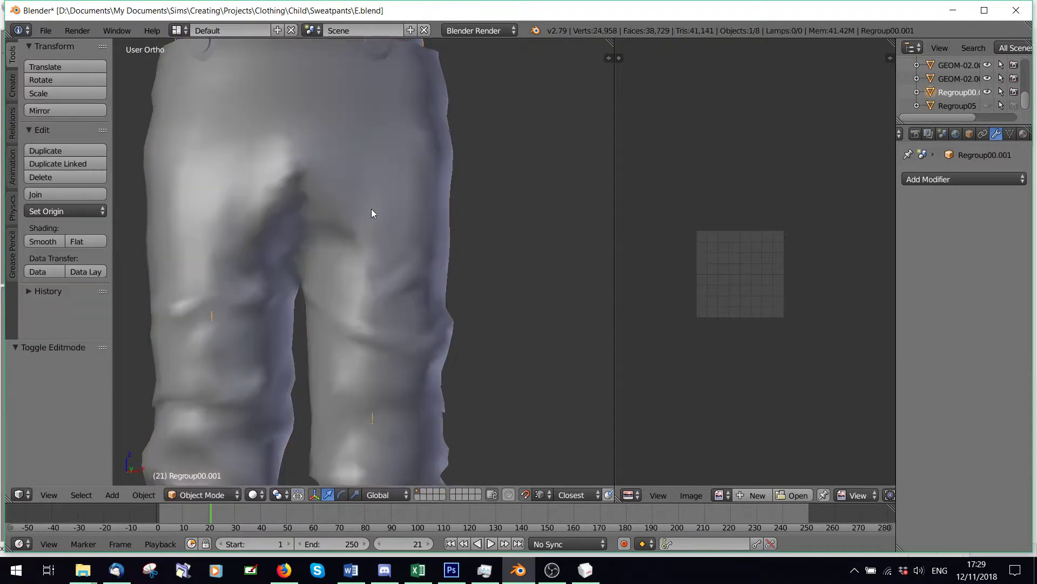
scroll(991, 106, up, 3)
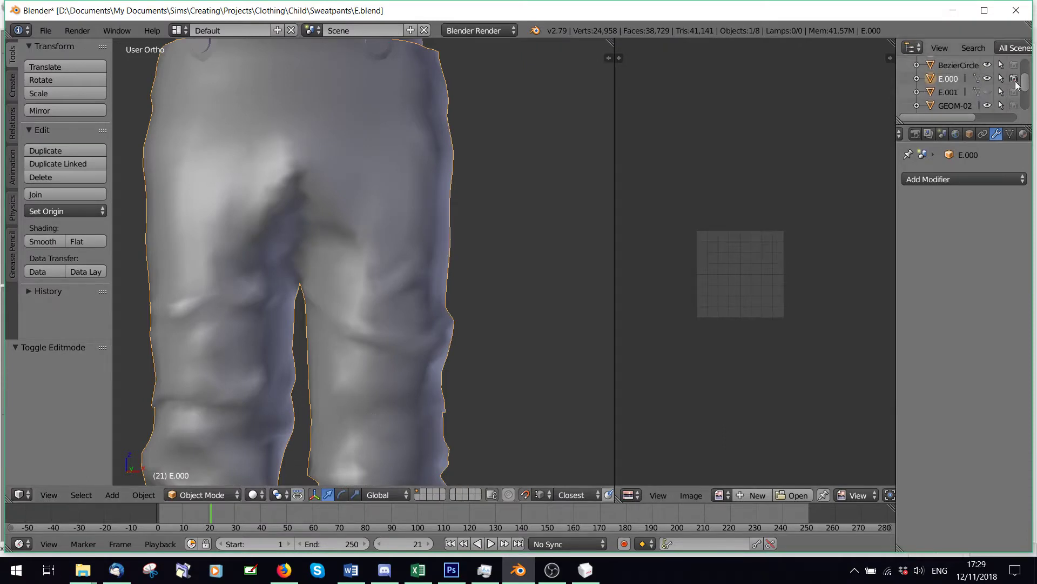
scroll(1014, 84, down, 2)
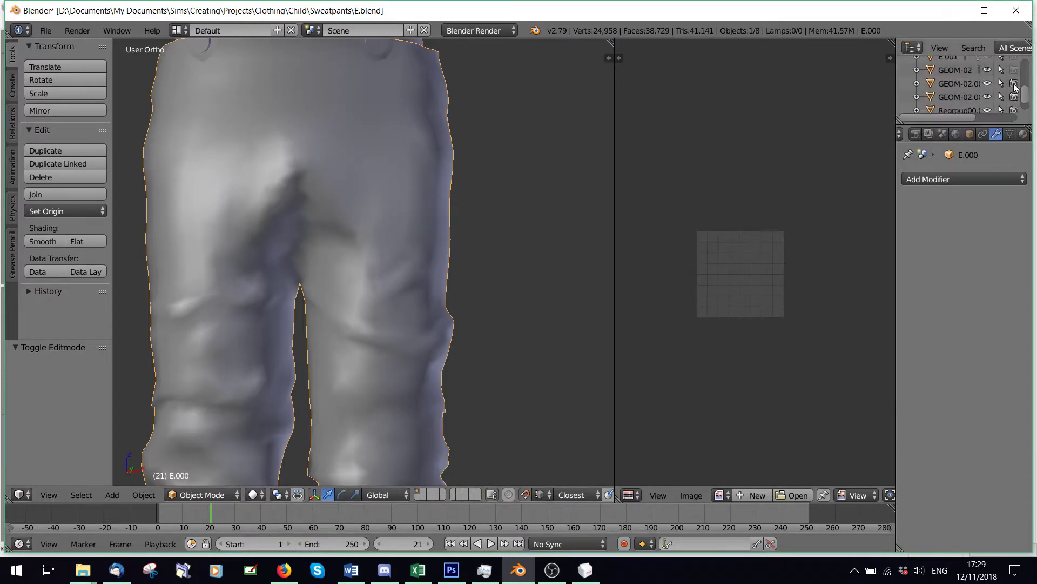
scroll(1014, 115, down, 1)
click(956, 92)
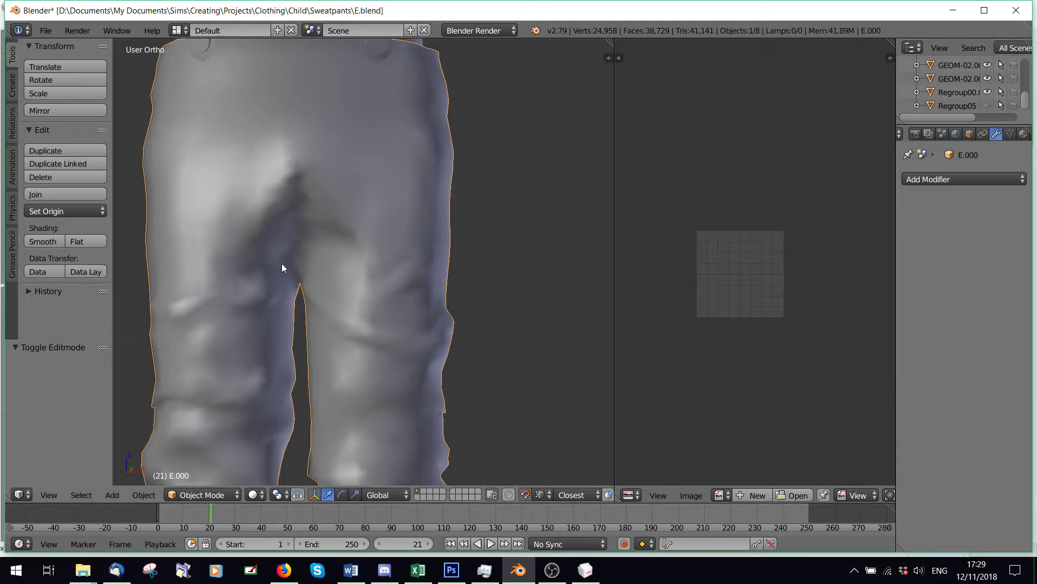
Step: Select the joined pants object E.000 in the viewport and switch it to Edit Mode
key(KP_Decimal)
right_click(318, 276)
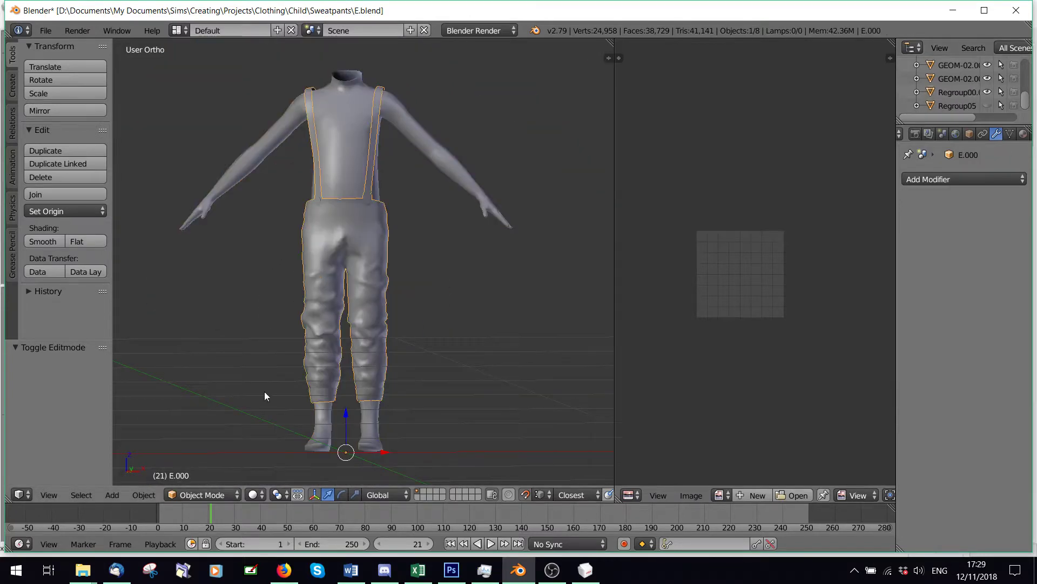
click(216, 493)
click(209, 463)
scroll(399, 203, up, 6)
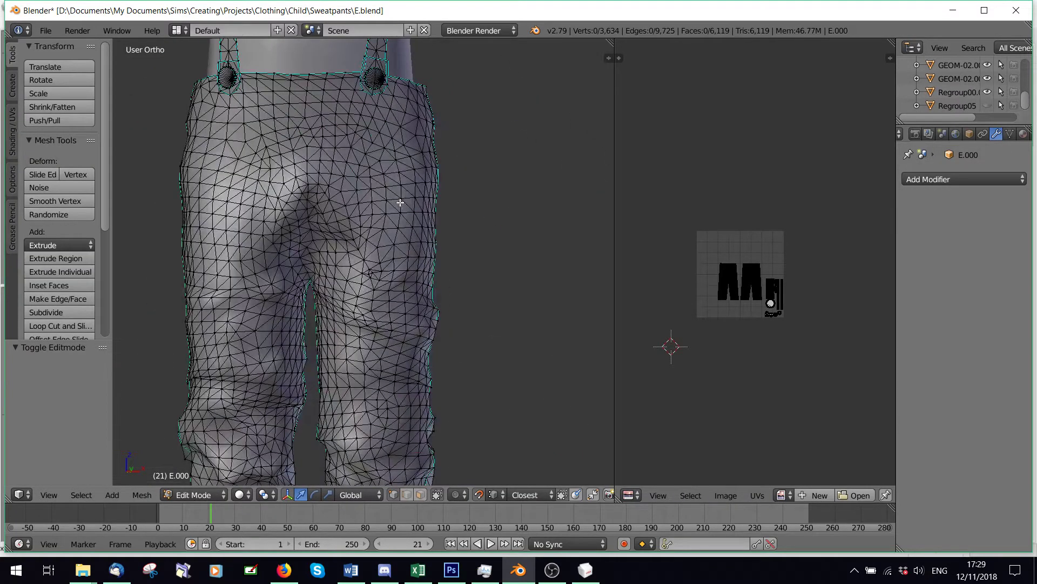
Step: Select the entire E.000 mesh, including the pants, straps and buttons
key(a)
key(a)
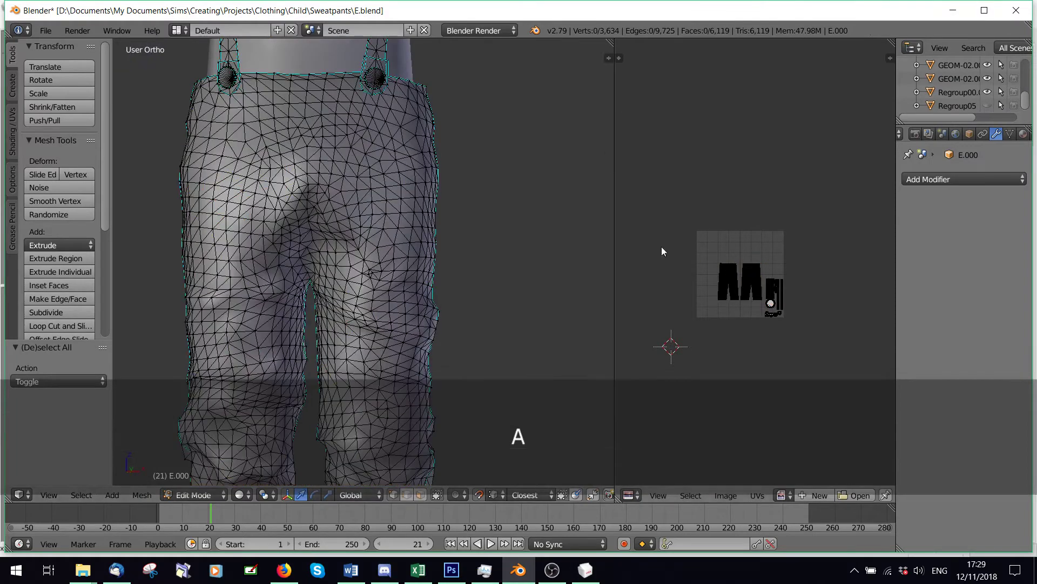
key(l)
middle_drag(456, 197, 265, 198)
key(l)
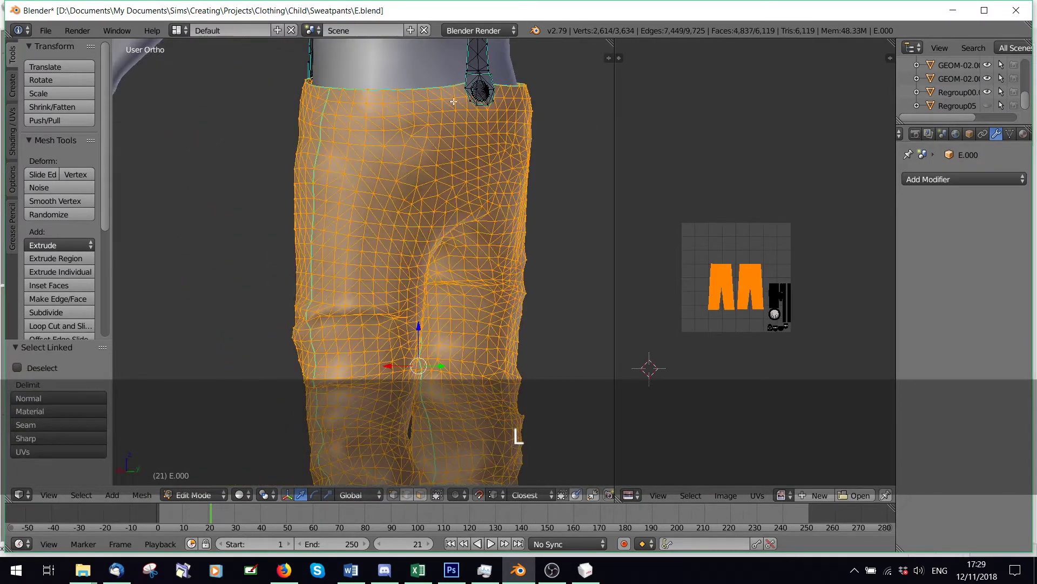
key(l)
middle_drag(299, 164, 442, 195)
key(l)
key(a)
Step: Enlarge the UV editor area and bring the UV islands of the straps, buttons and small pieces into close view
scroll(486, 249, up, 3)
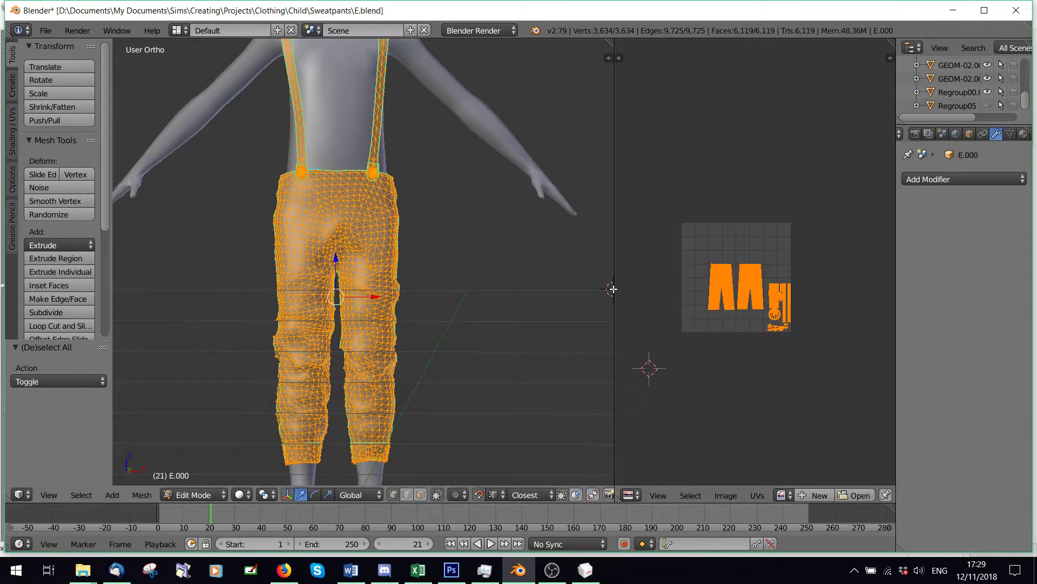
drag(615, 289, 427, 276)
middle_drag(269, 205, 302, 210)
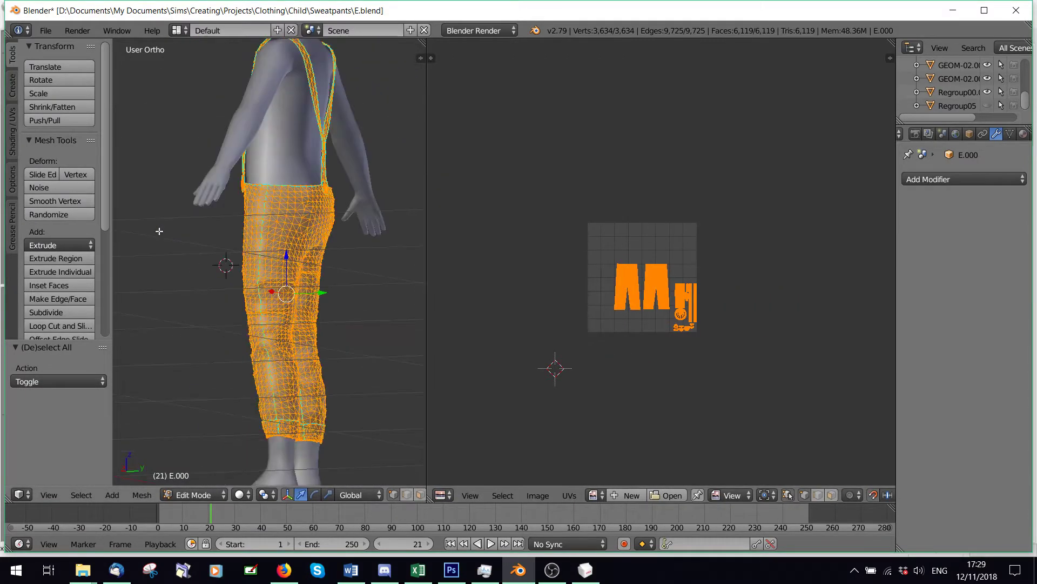
scroll(642, 275, up, 6)
middle_drag(567, 214, 642, 377)
scroll(641, 378, down, 2)
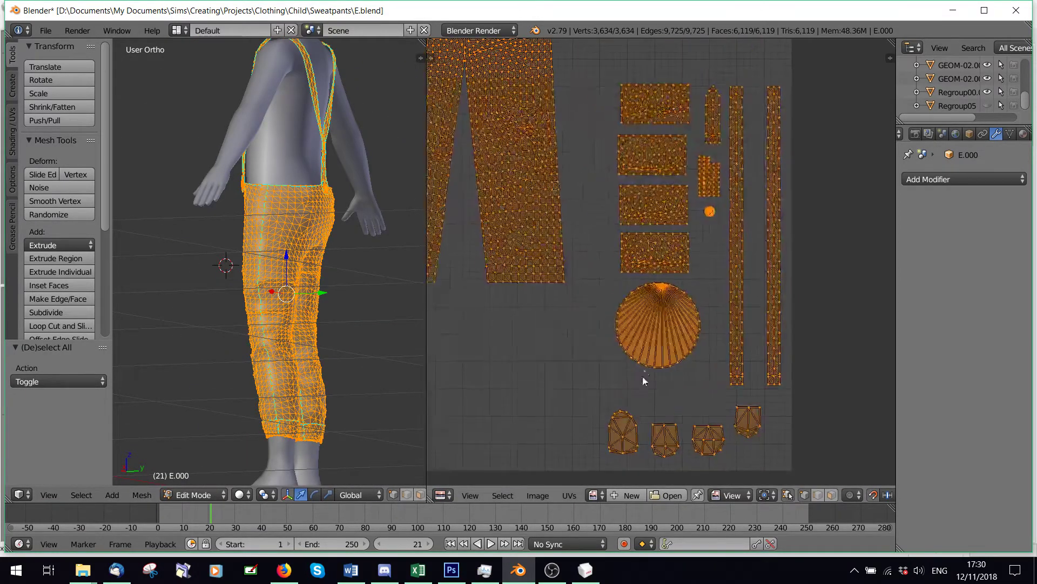
Step: Create a new blank image of 2048 × 2048 px for the UV layout of the selected pants mesh
scroll(641, 378, up, 2)
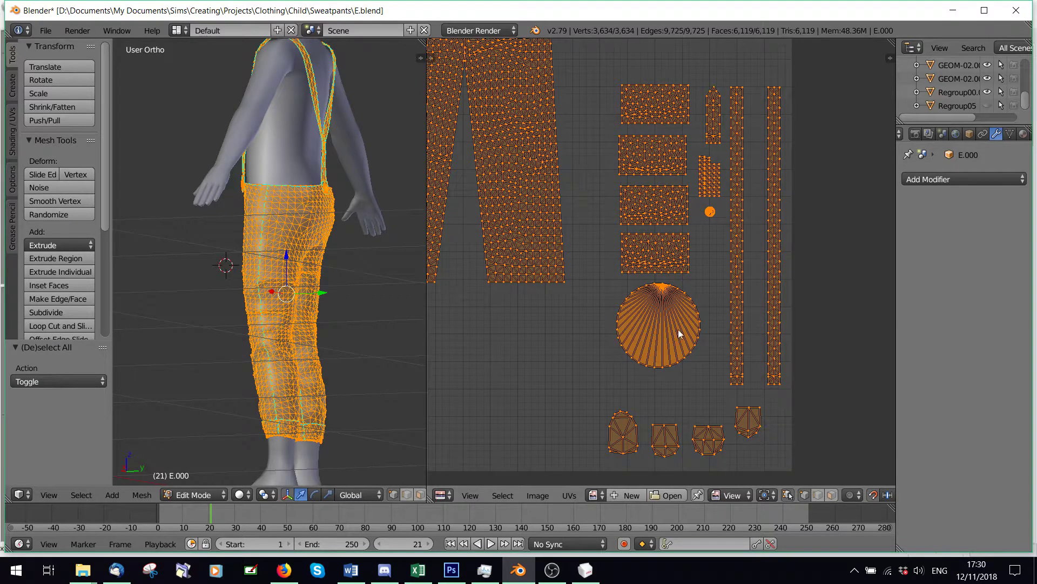
scroll(199, 260, down, 2)
middle_drag(198, 259, 315, 272)
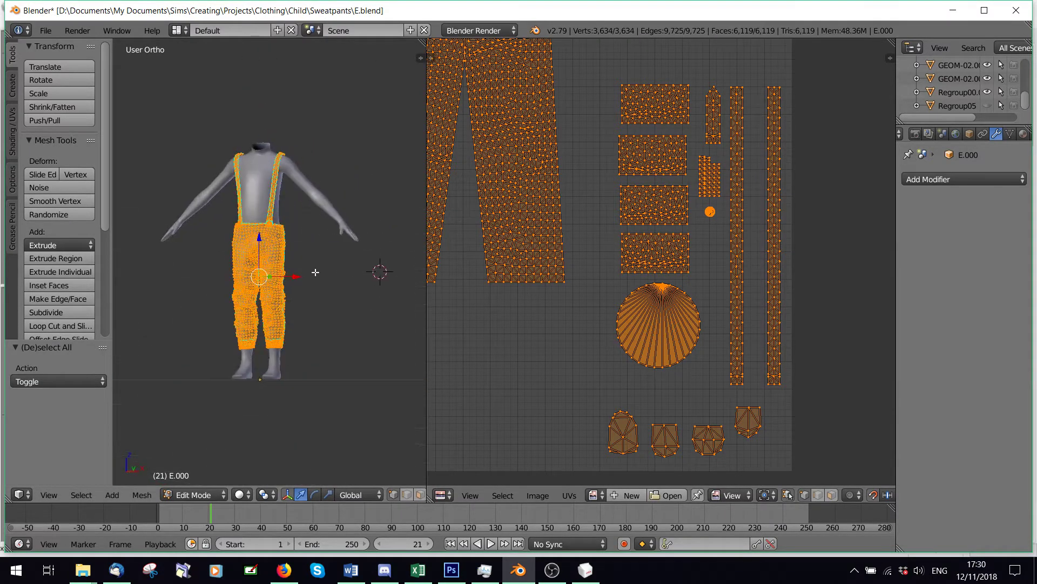
scroll(316, 273, up, 4)
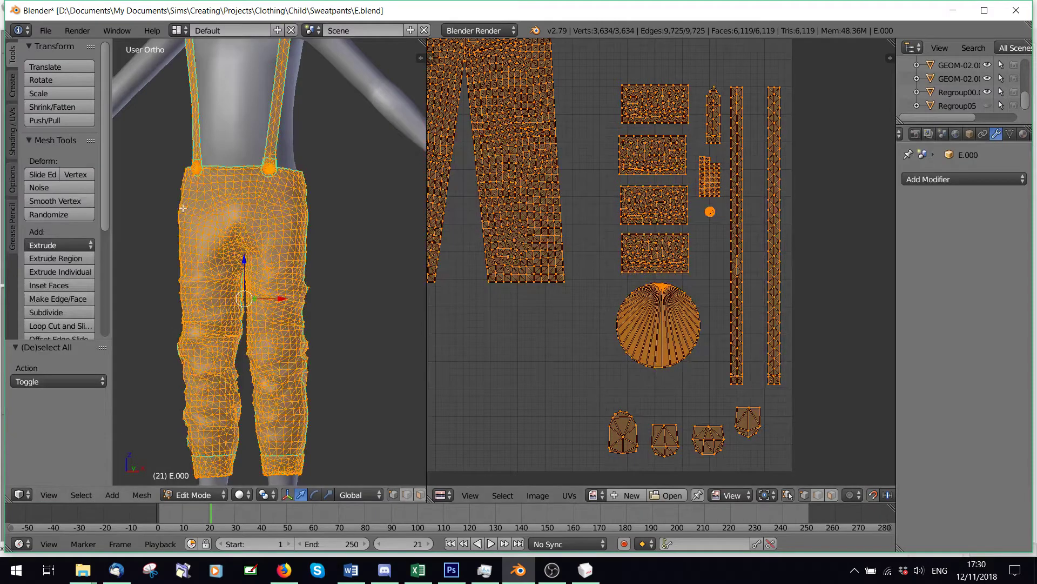
scroll(283, 256, down, 2)
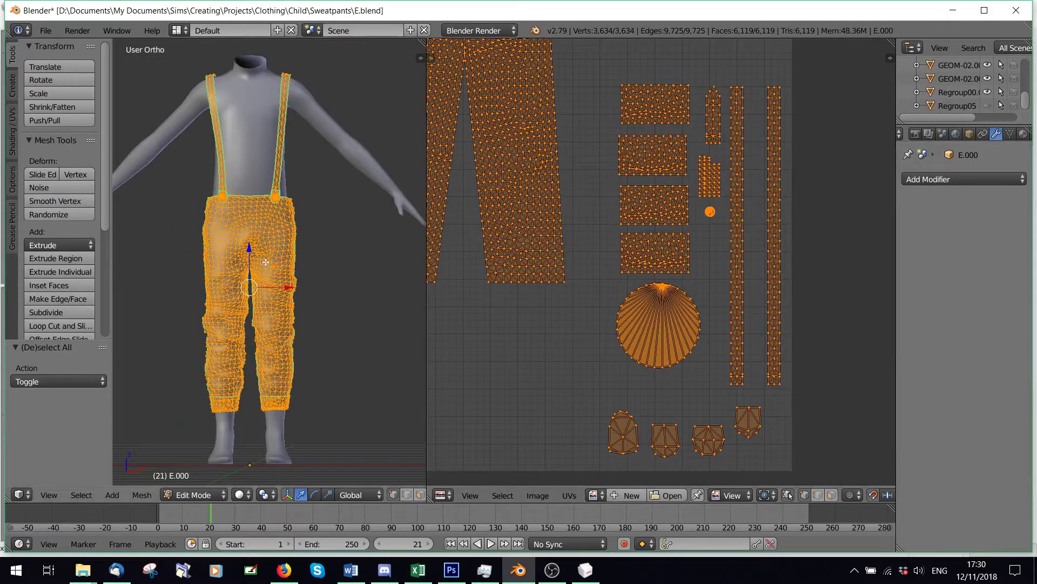
click(545, 495)
click(553, 480)
click(600, 449)
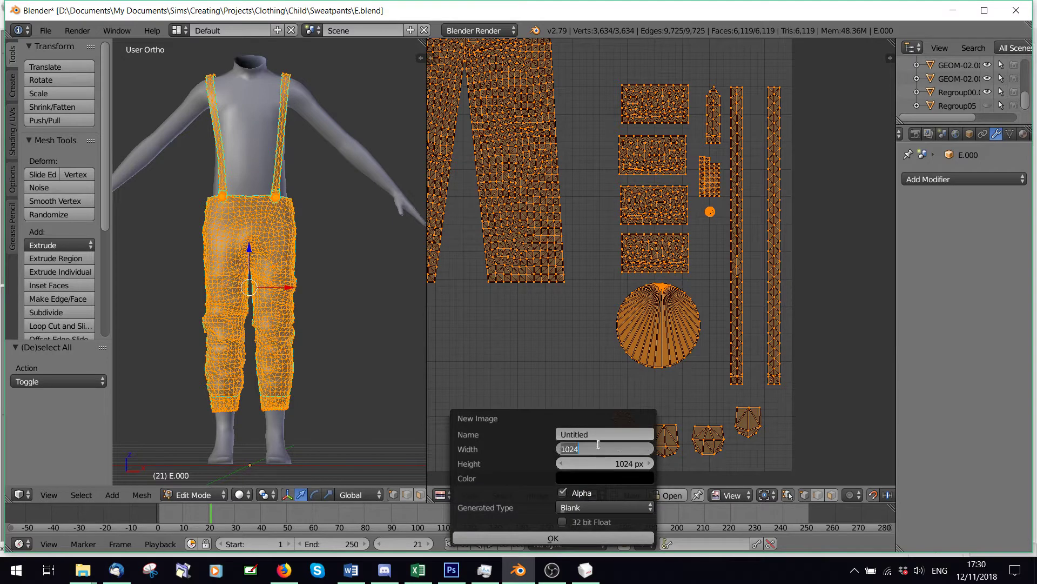
text(2048)
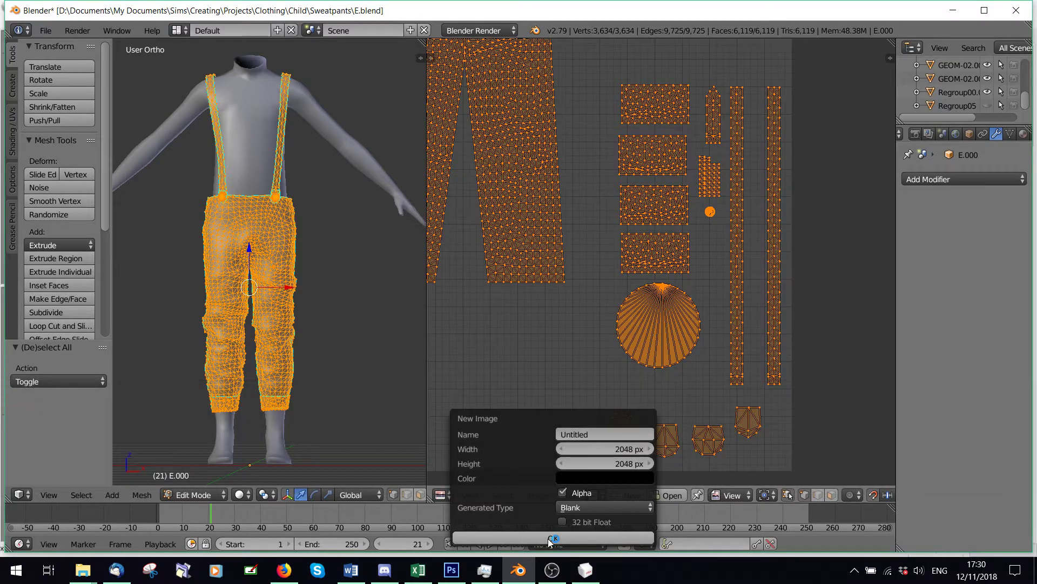
click(548, 538)
Step: Set the world's Gather sampling to 25 samples for the ambient occlusion
scroll(705, 270, down, 6)
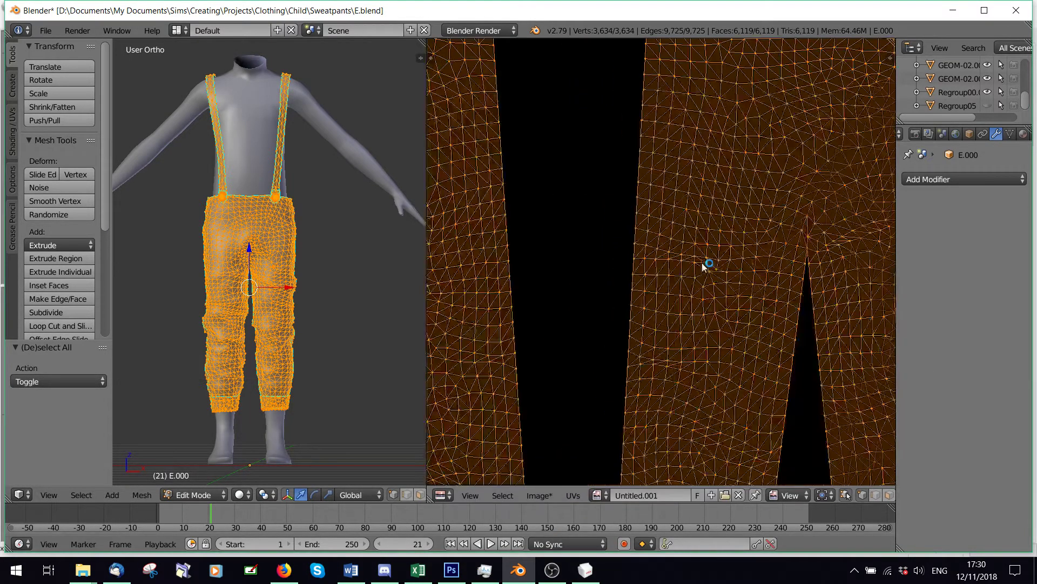
click(956, 135)
scroll(980, 393, down, 5)
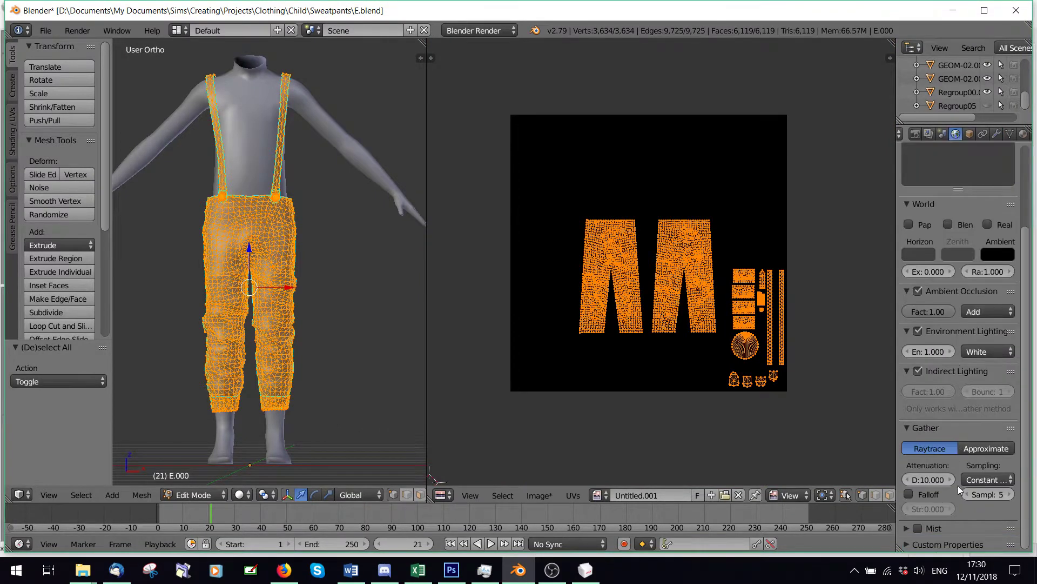
text(2)
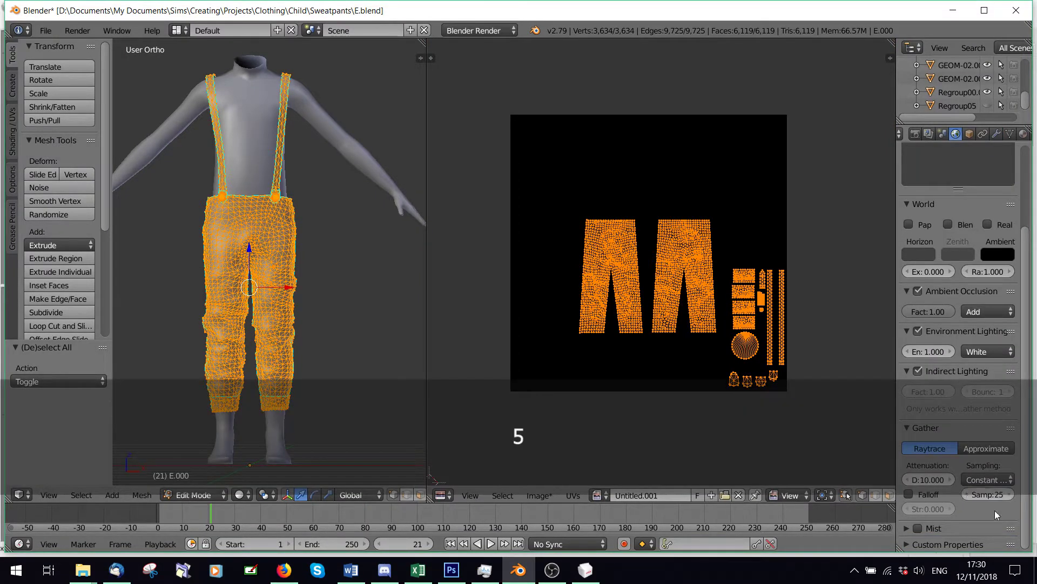
Step: Bake ambient occlusion onto the new image and return the pants to Object Mode
click(915, 134)
scroll(932, 332, down, 12)
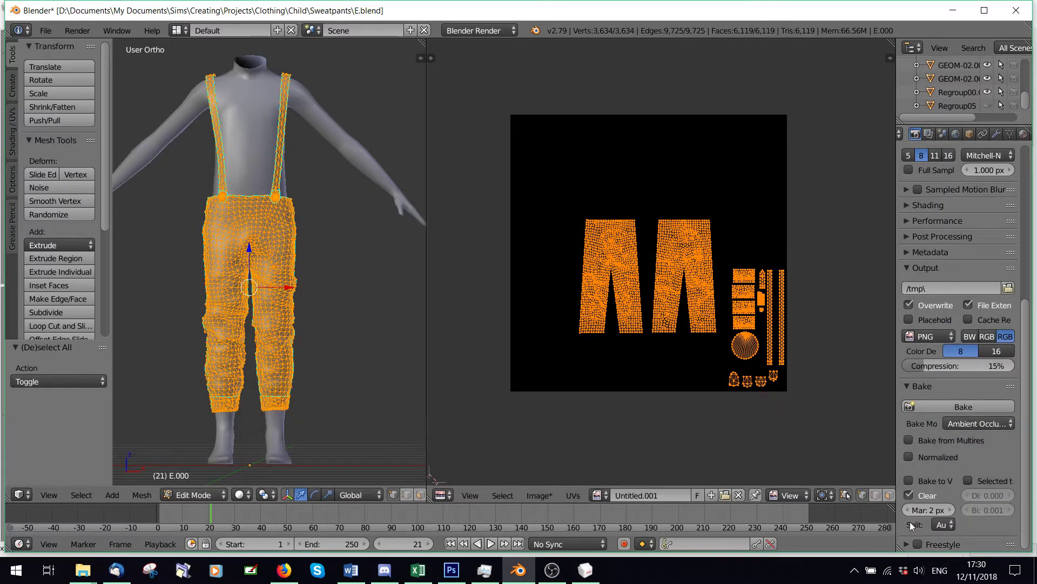
click(973, 407)
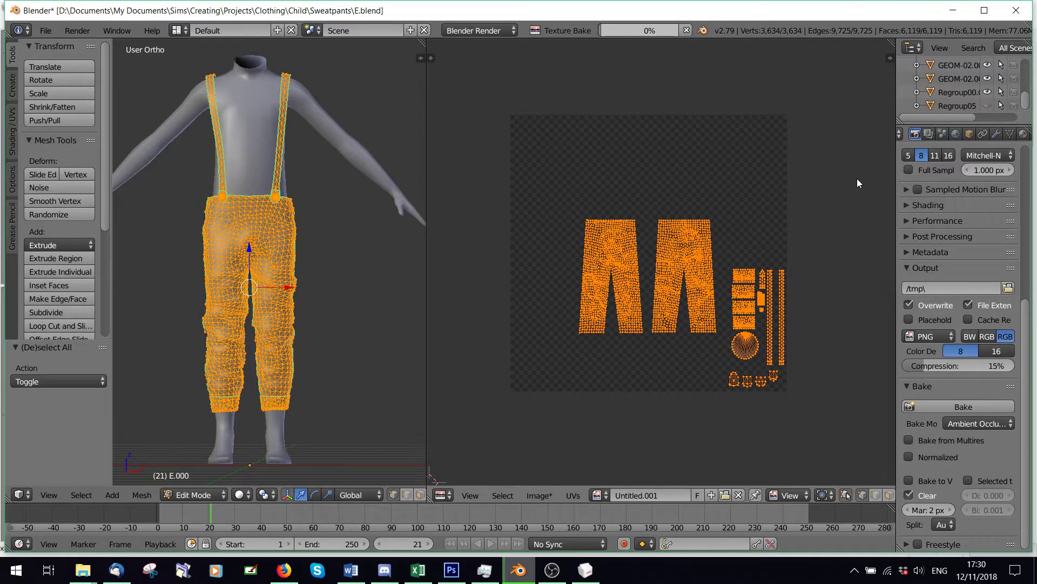
scroll(583, 154, up, 3)
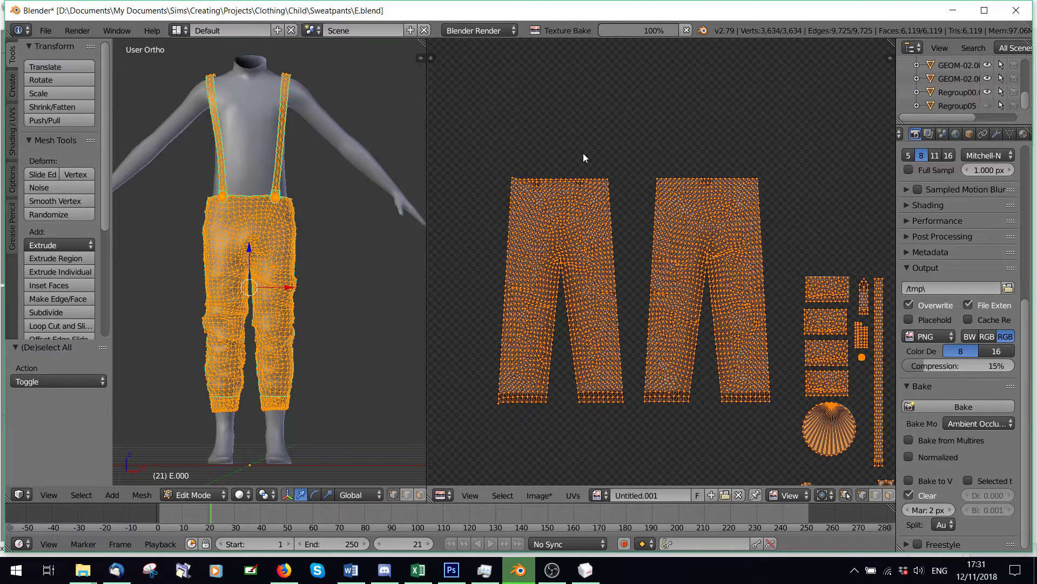
key(Tab)
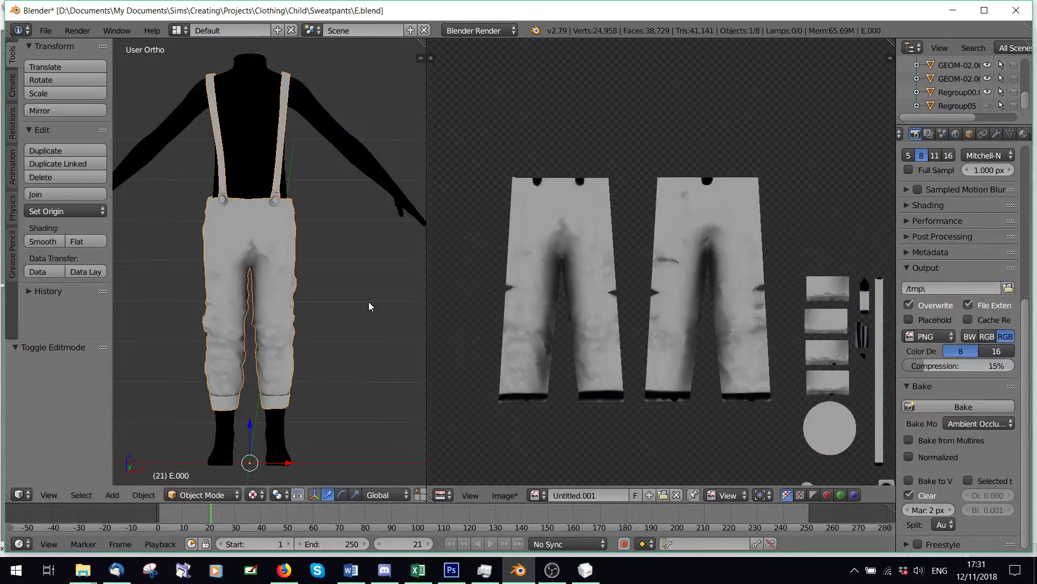
scroll(517, 390, down, 2)
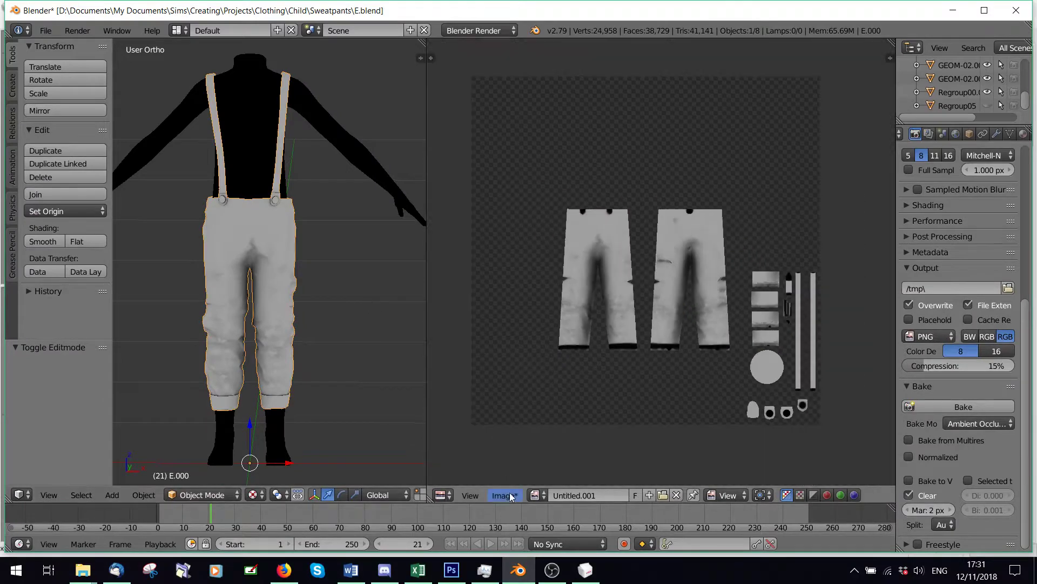
Step: Save the baked ambient occlusion image as E1 in PNG format in the Sweatpants folder
click(504, 494)
click(534, 385)
click(231, 81)
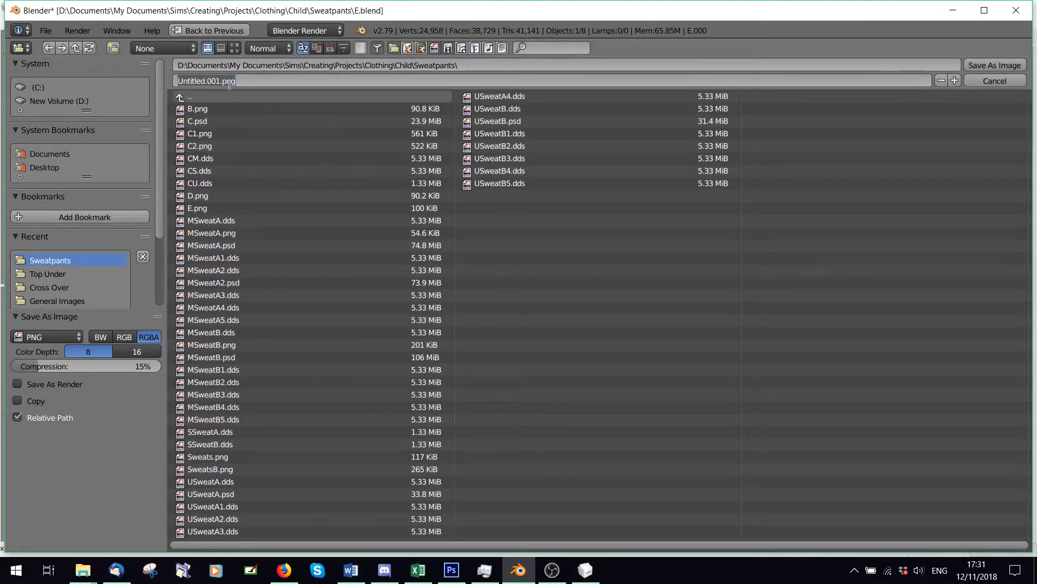
text(E1)
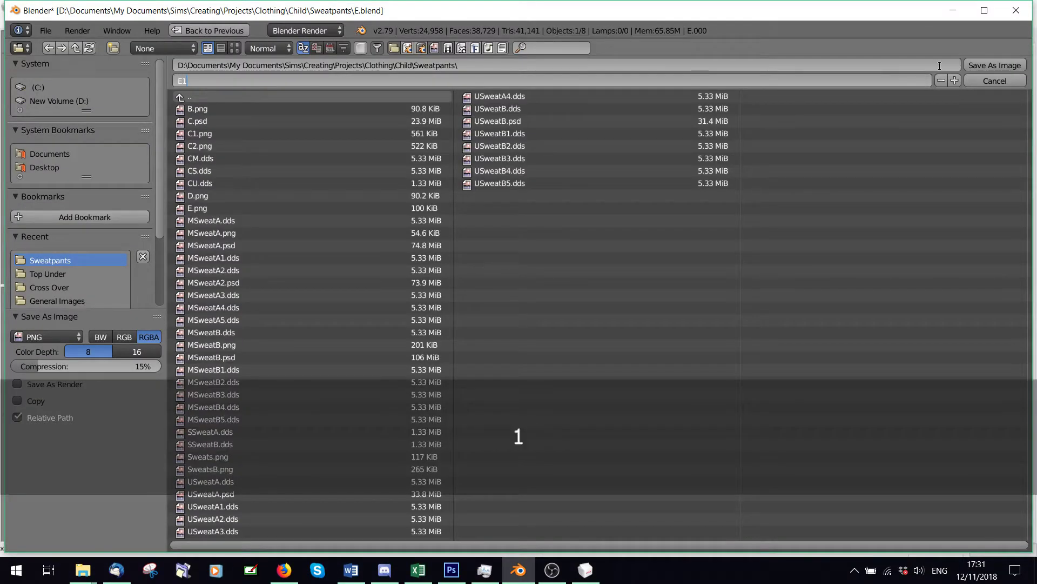
click(981, 68)
Step: Examine the baked shading around the legs and back of the pants, and switch E.000 to Edit Mode
scroll(268, 312, up, 6)
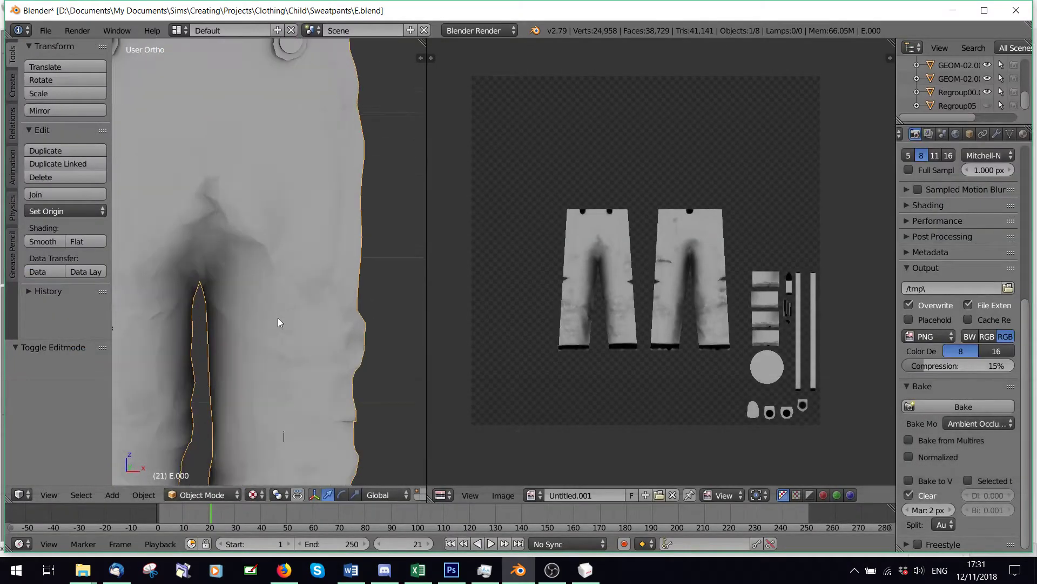
middle_drag(274, 246, 230, 292)
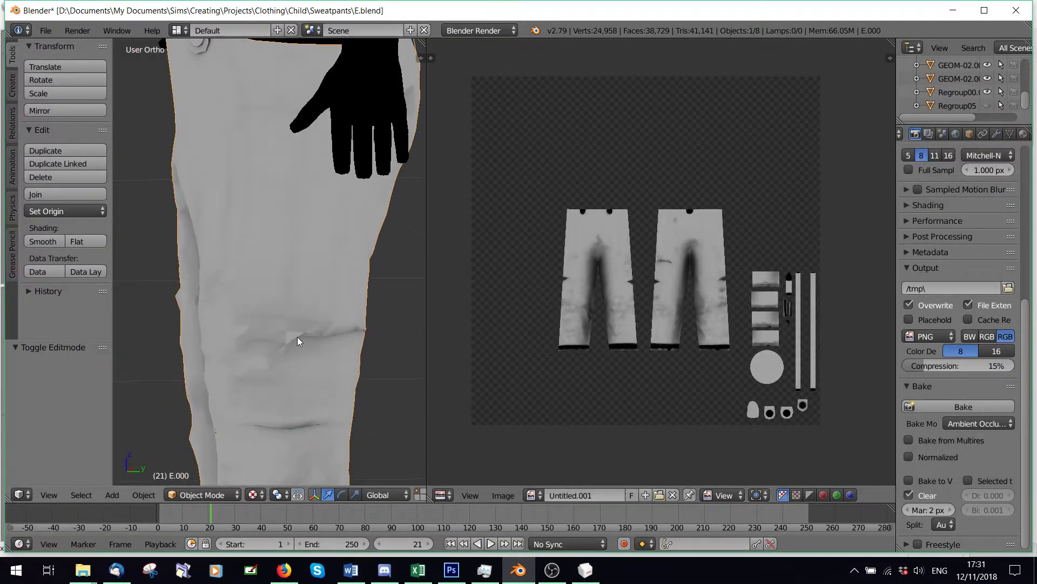
middle_drag(297, 338, 231, 354)
middle_drag(322, 326, 211, 265)
scroll(216, 274, up, 8)
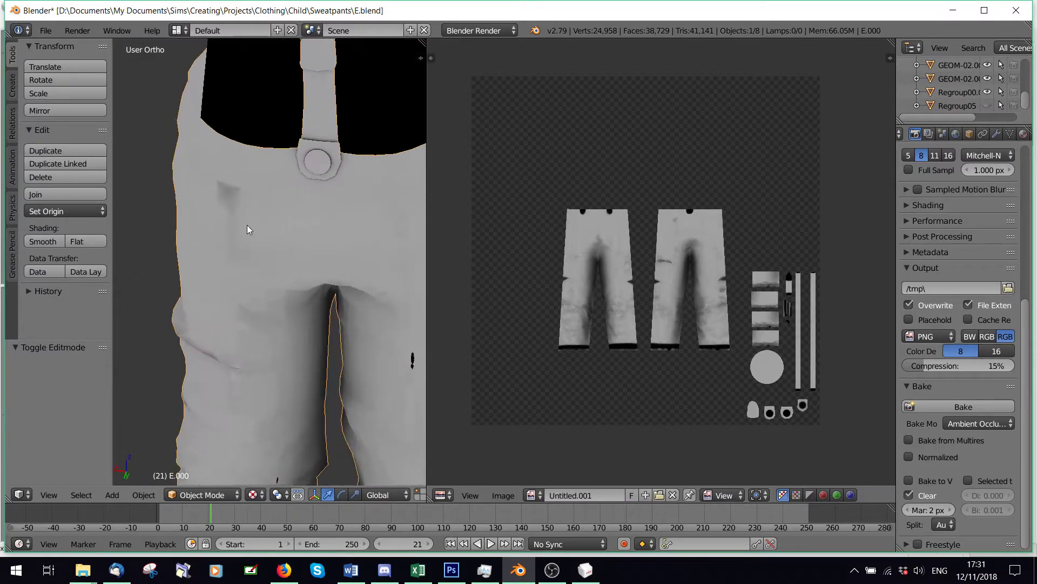
click(203, 495)
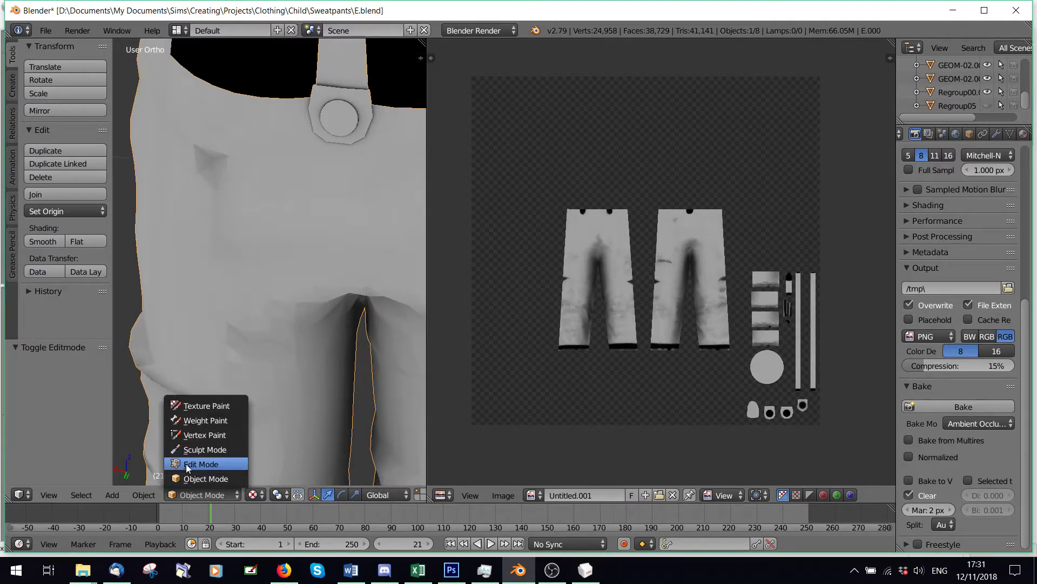
click(186, 463)
Step: Widen the 3D view and move the vertex at the dent below the back waist outward by about X 0.003, Y 0.004, Z -0.001
shift+middle_drag(169, 127, 321, 153)
right_click(319, 102)
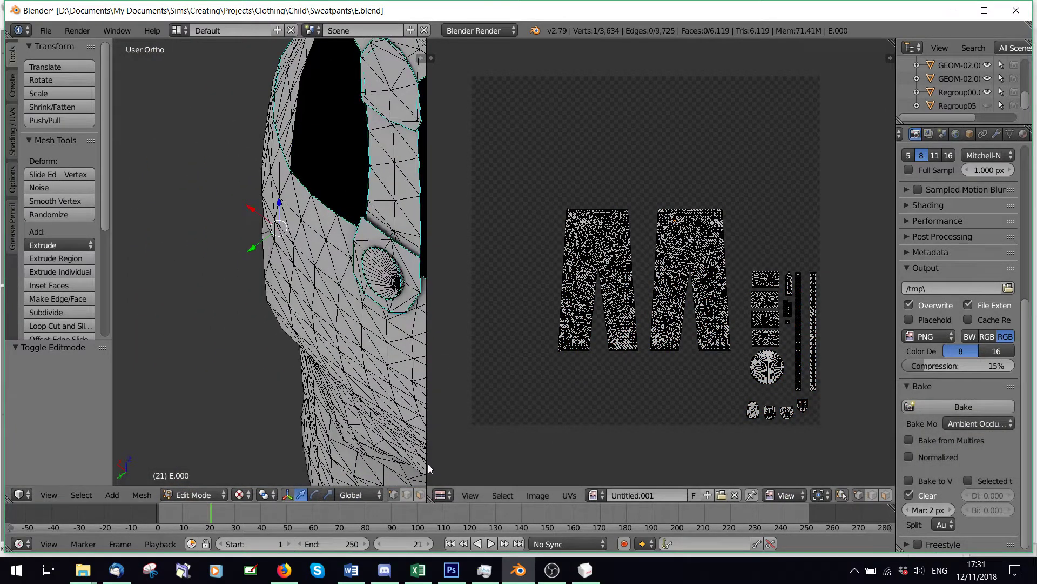
drag(445, 465, 603, 465)
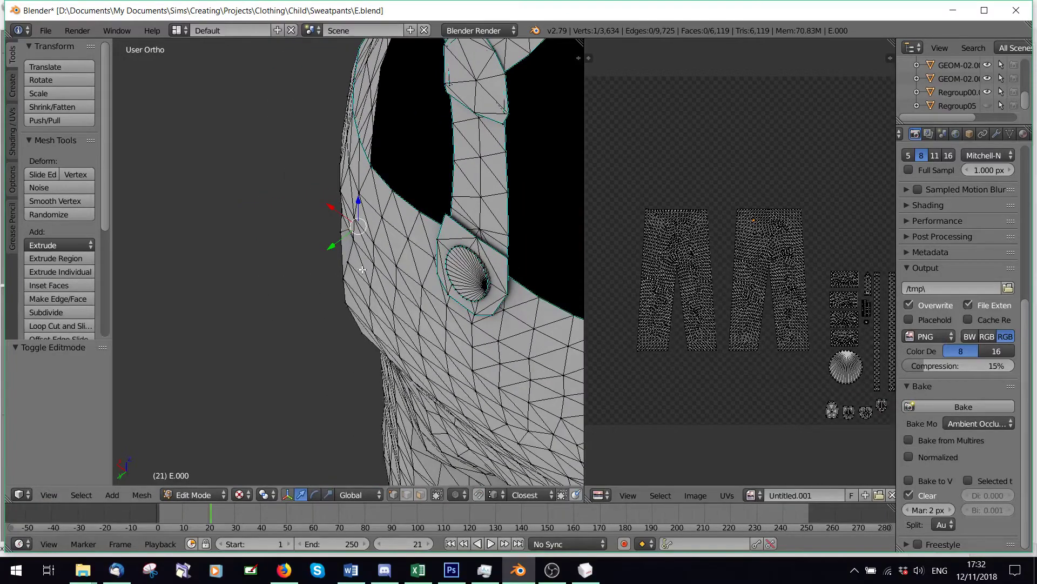
key(g)
click(335, 258)
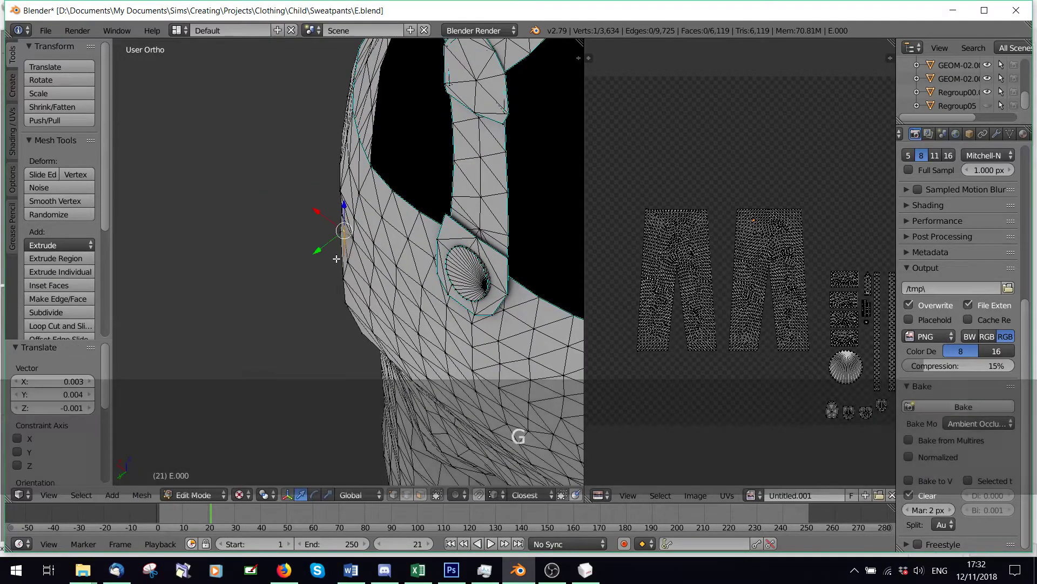
Step: Nudge the same back vertex by about X 0.000828 and Y 0.001, and select the entire mesh
middle_drag(335, 258, 277, 282)
middle_drag(449, 209, 410, 179)
scroll(445, 102, up, 2)
key(g)
click(431, 96)
scroll(365, 143, down, 3)
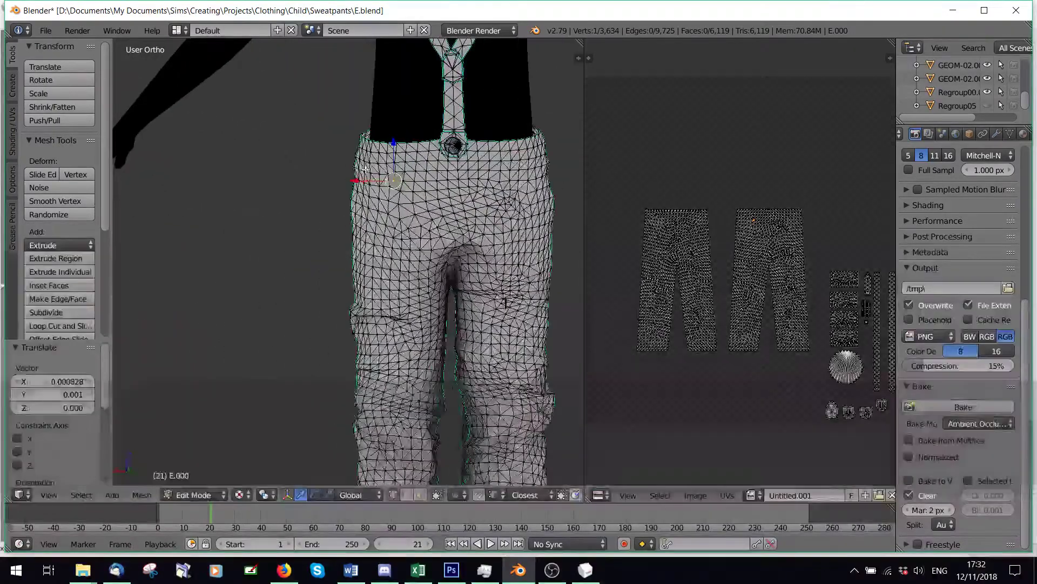
key(a)
Step: Create another blank 2048 × 2048 px image and start baking ambient occlusion onto it
click(695, 495)
click(713, 484)
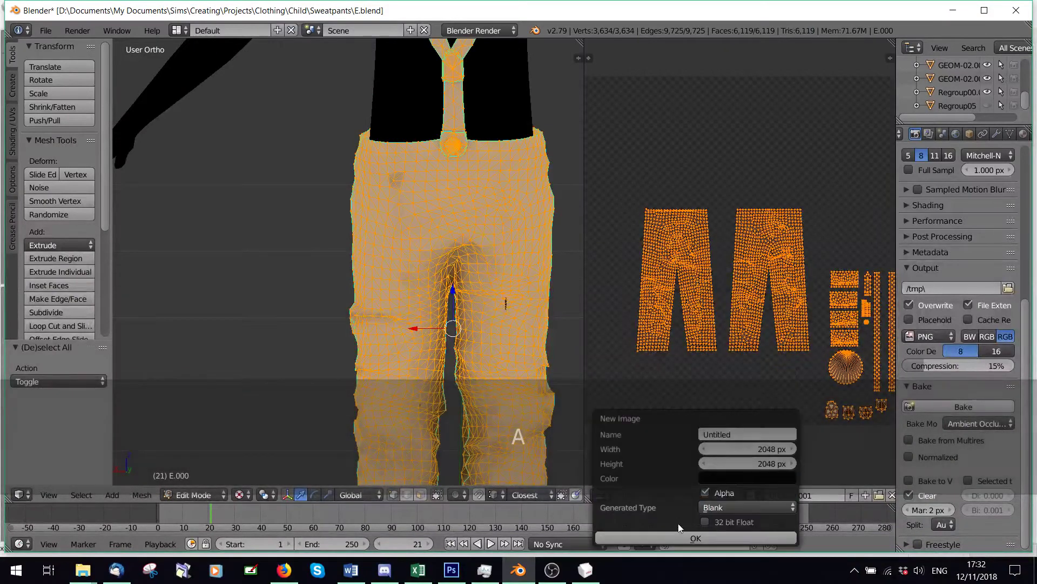
click(697, 538)
click(964, 407)
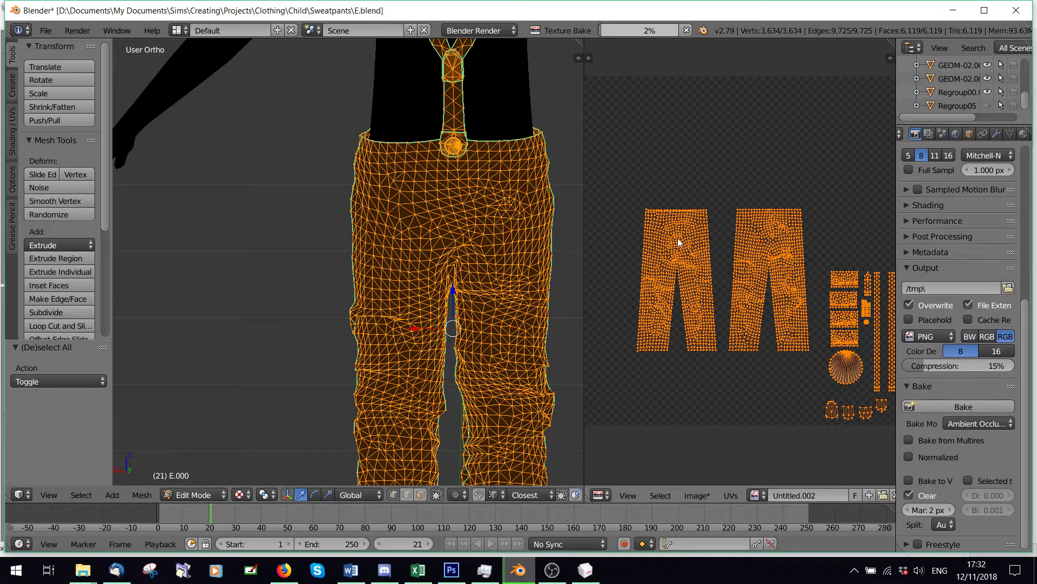
scroll(367, 385, down, 4)
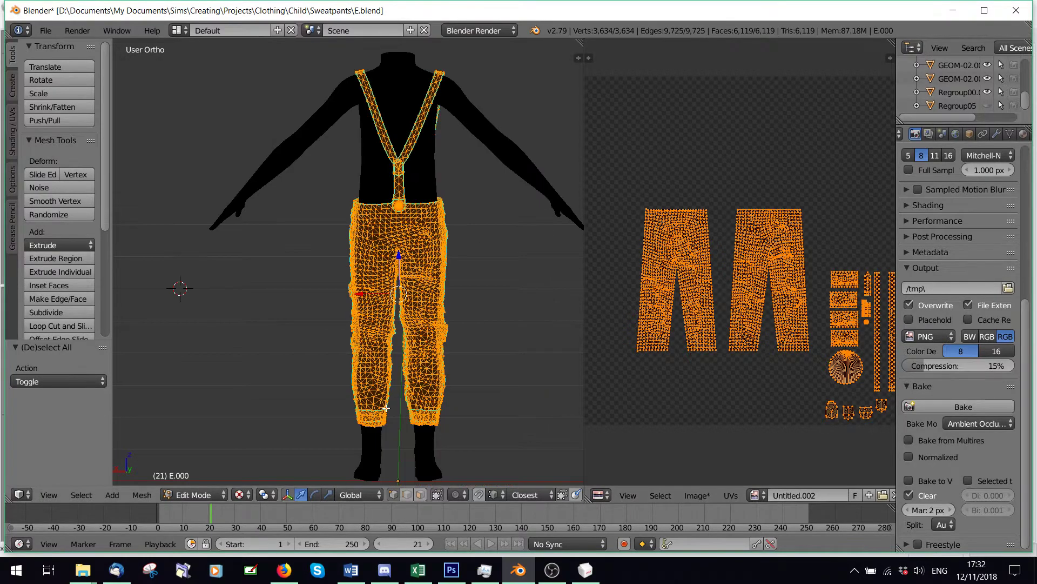
Step: Load UV_Checker_Map.jpg from the General Images folder onto the UVs and examine the checker pattern on the back and front of the pants
click(695, 484)
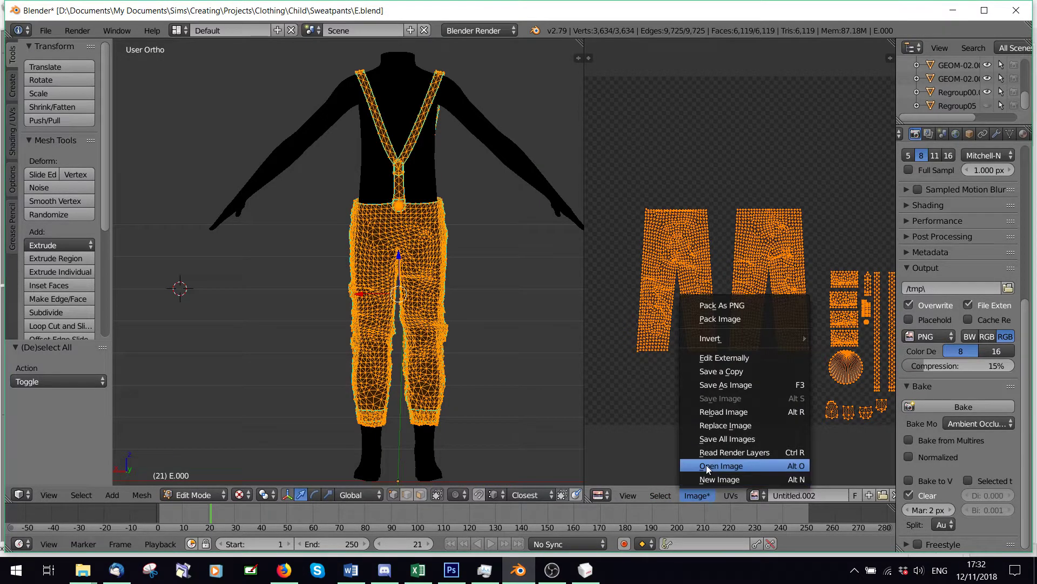
click(705, 464)
scroll(68, 277, down, 3)
click(67, 259)
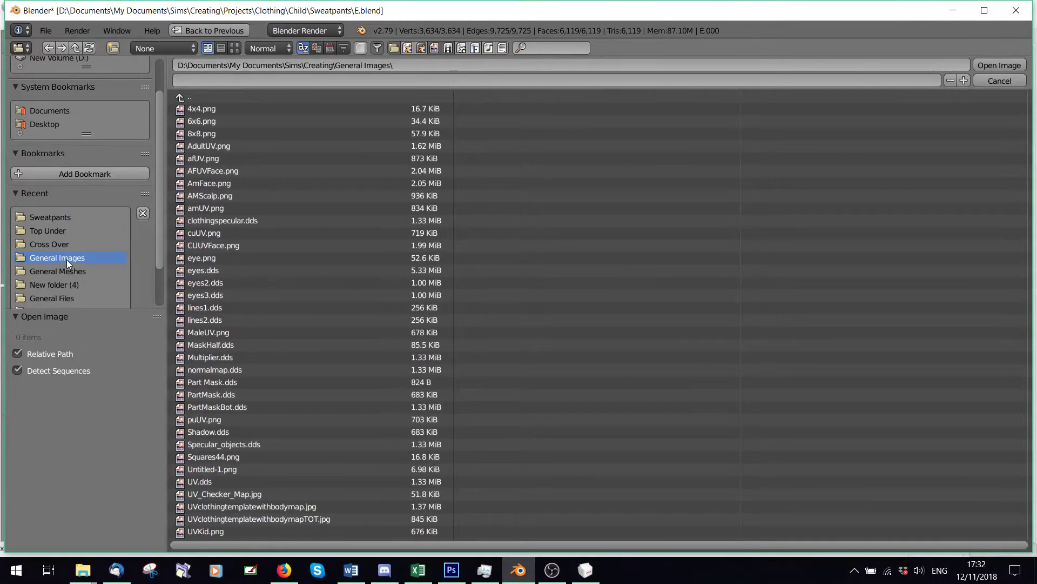
double_click(231, 498)
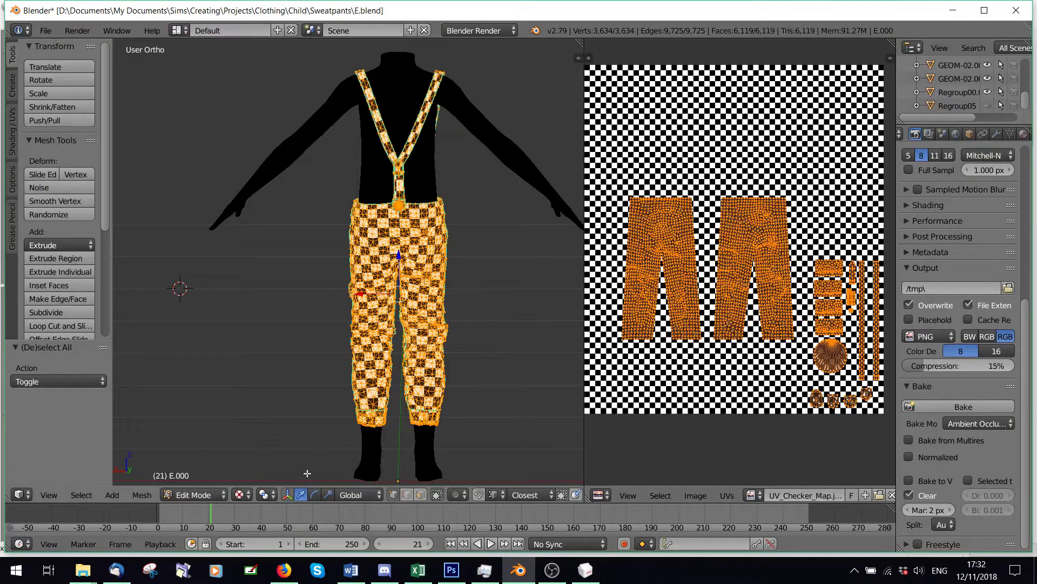
scroll(439, 316, up, 3)
scroll(468, 312, down, 2)
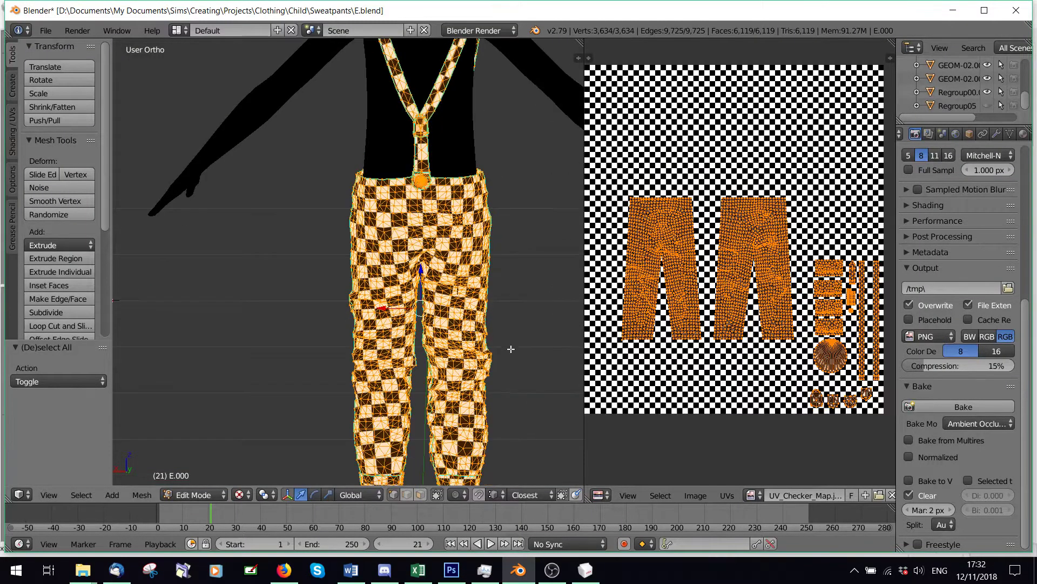
middle_drag(527, 373, 297, 275)
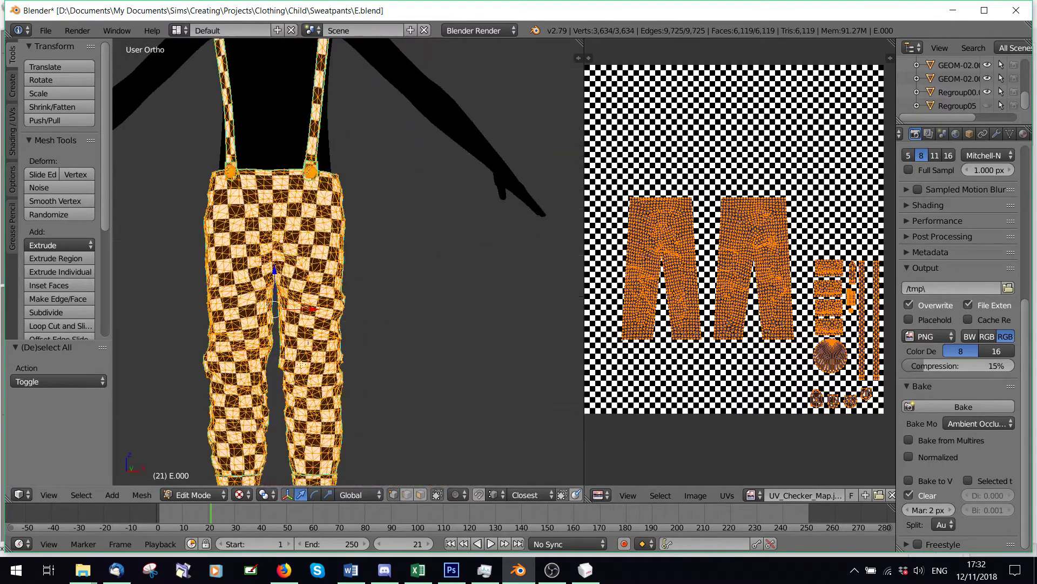
scroll(281, 237, down, 2)
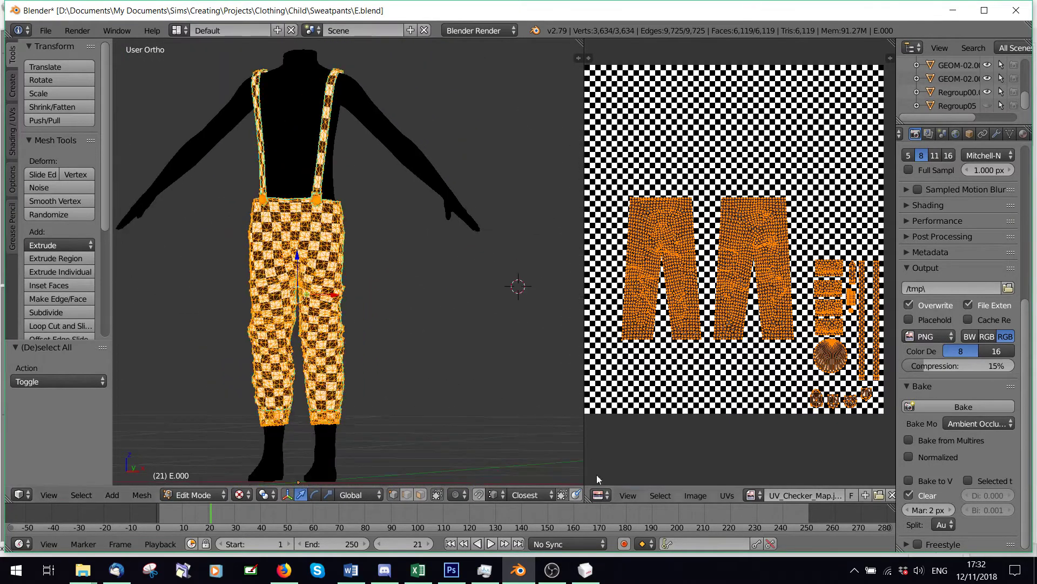
Step: Replace the checker map with a new blank 2048 × 2048 px image
click(695, 496)
click(696, 480)
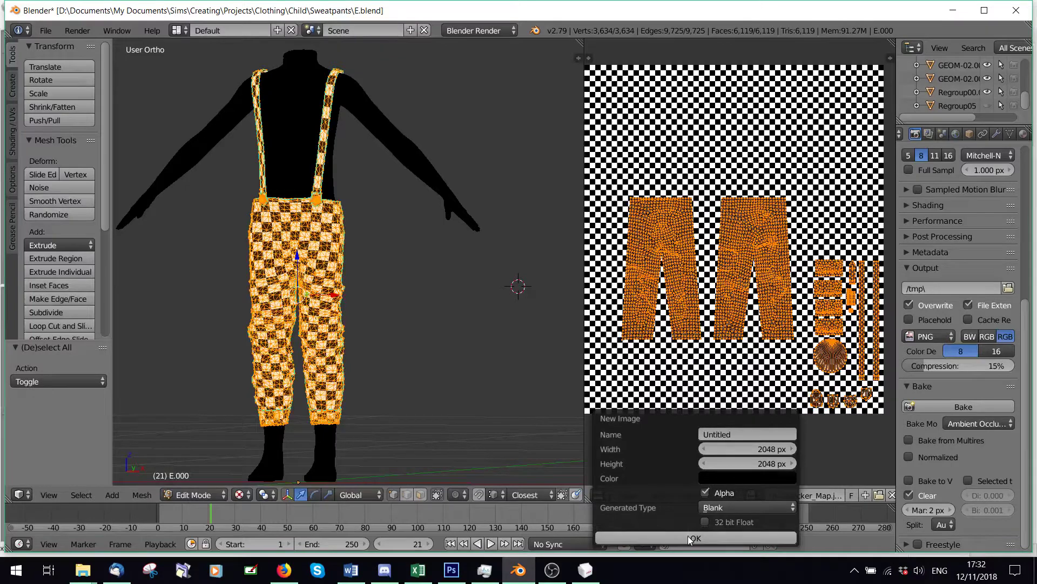
click(690, 538)
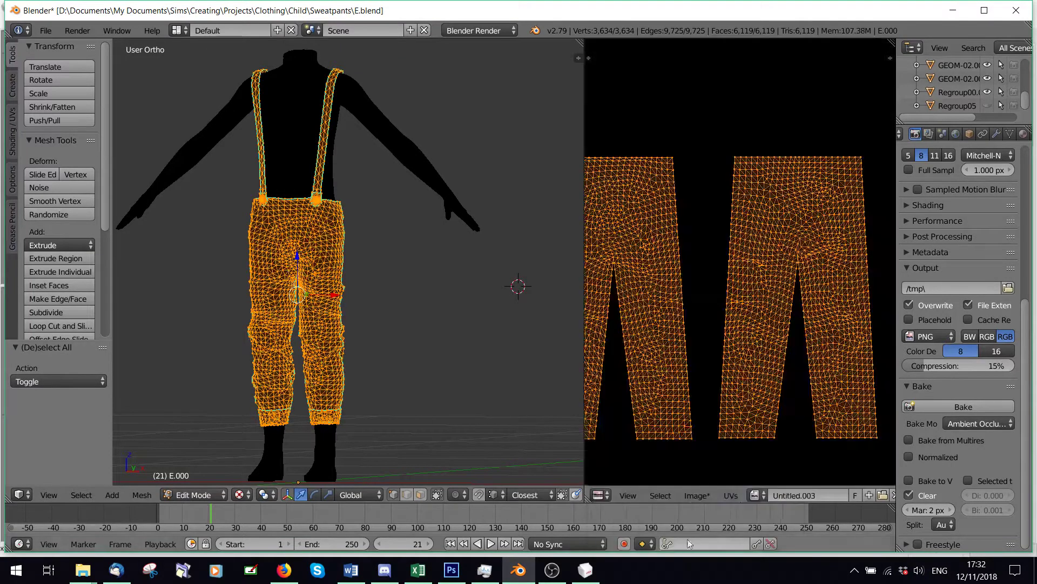
Step: Bake ambient occlusion onto the new image, then switch to Object Mode and check the shading on the front and back of the pants
click(961, 408)
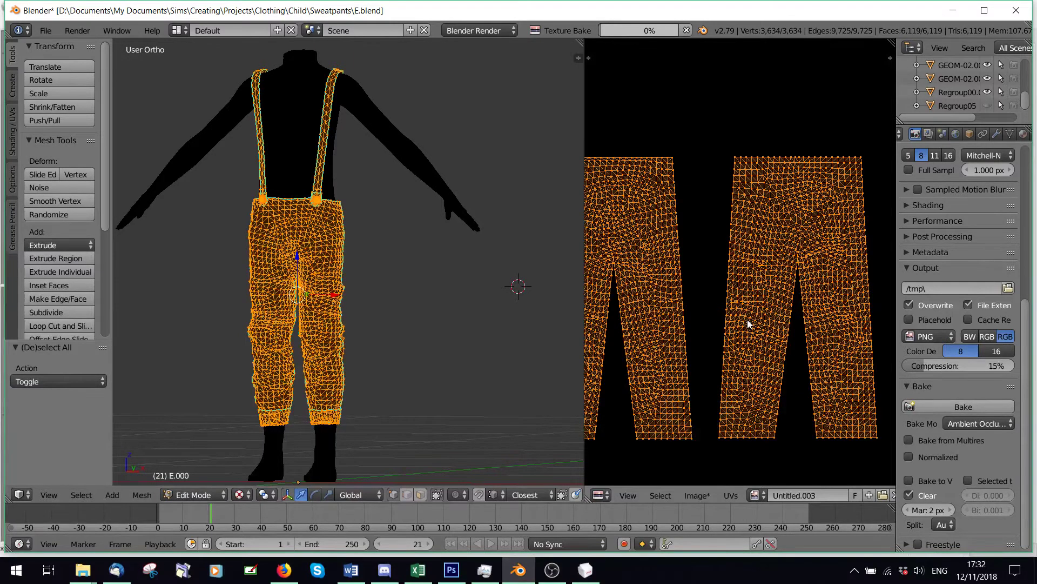
scroll(747, 319, down, 1)
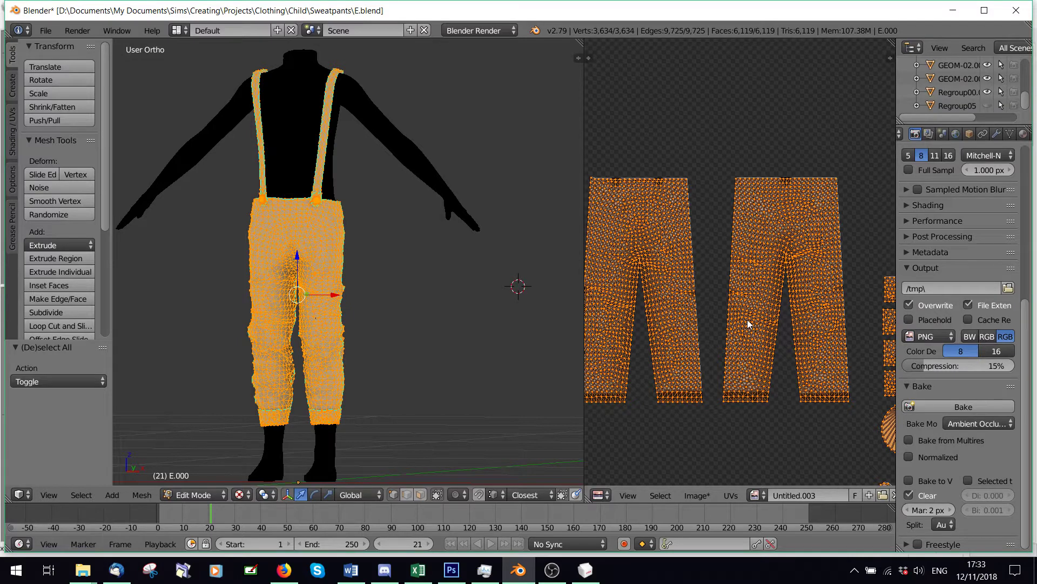
click(215, 495)
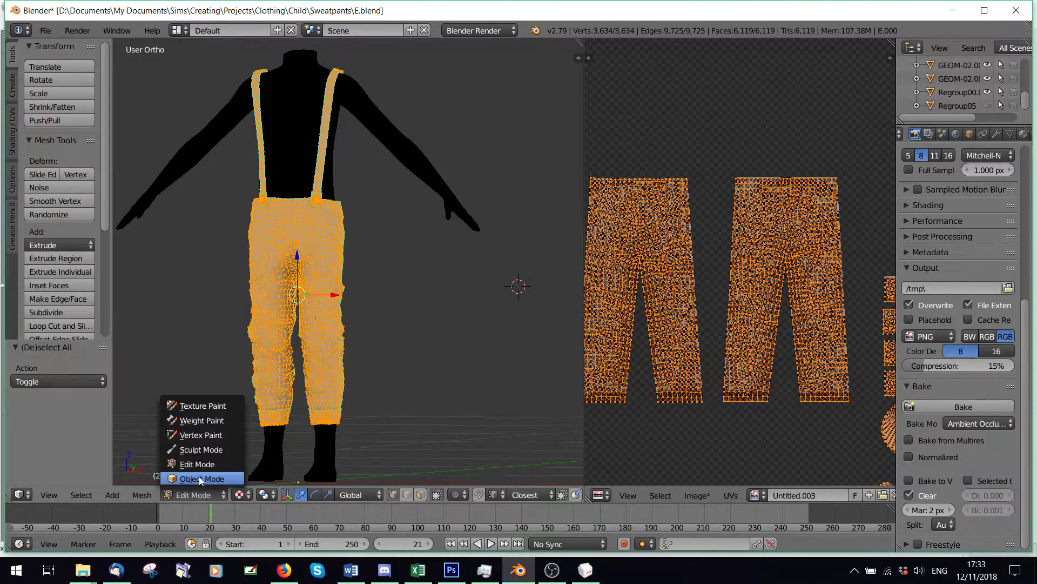
click(199, 478)
middle_drag(264, 316, 495, 295)
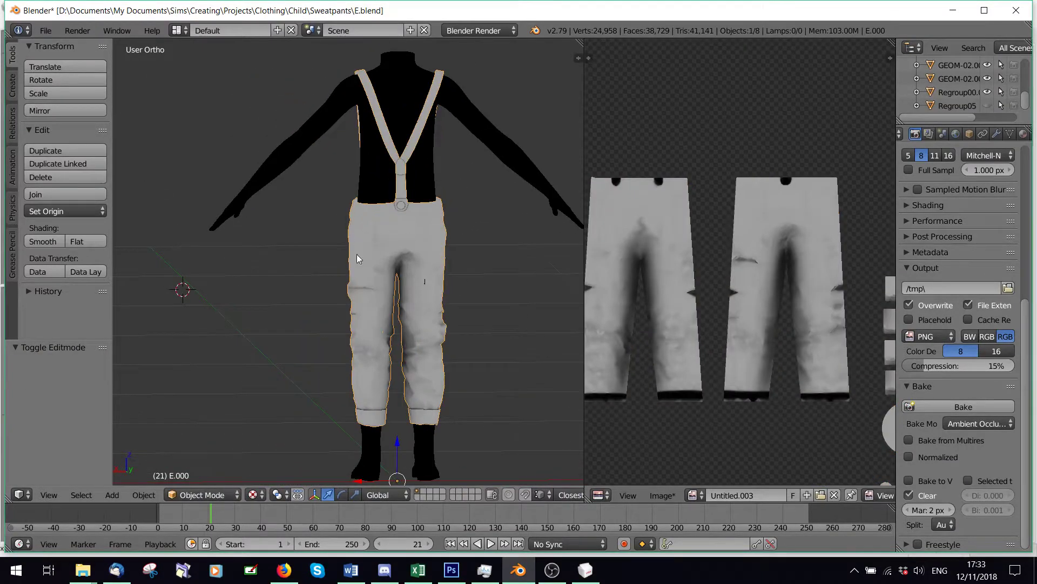
middle_drag(357, 255, 332, 258)
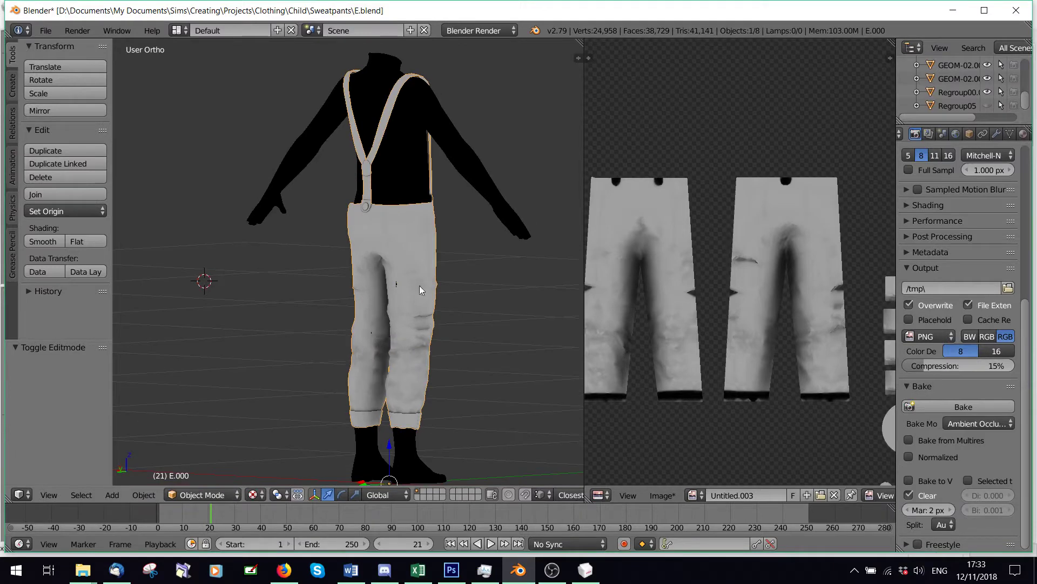
mouse_move(419, 285)
middle_down()
mouse_move(463, 341)
mouse_move(422, 268)
middle_up()
middle_drag(479, 316, 222, 309)
Step: Save the baked image over the existing E1.png in the Sweatpants folder
click(662, 495)
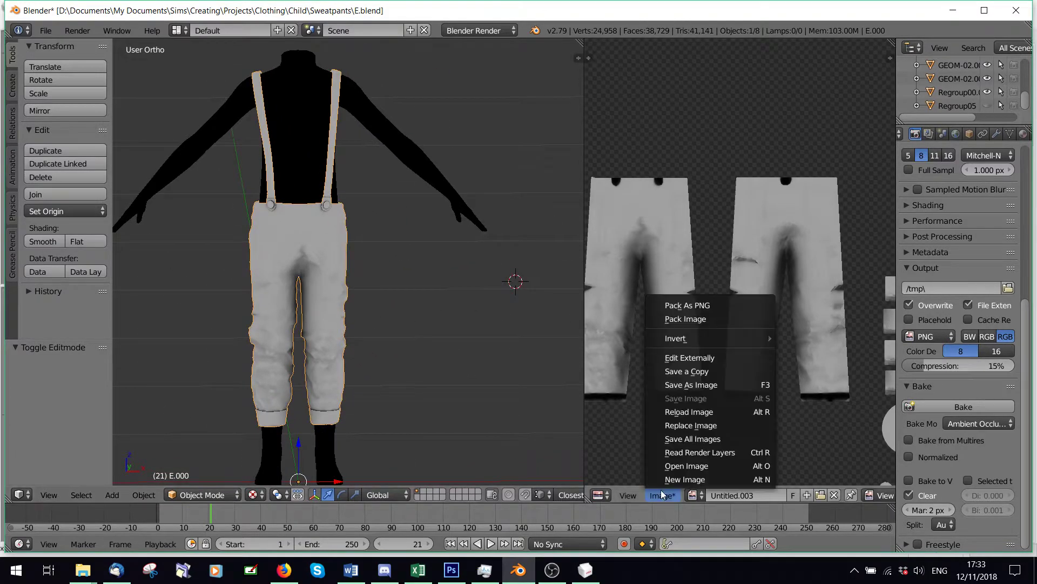
click(685, 387)
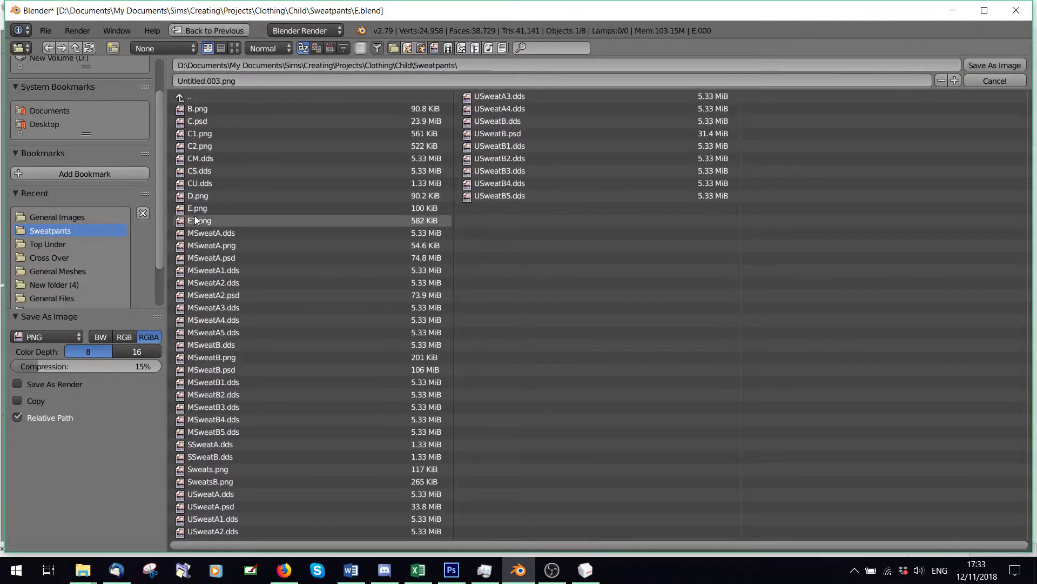
double_click(224, 209)
Step: Add a Subdivision Surface modifier to the pants and set its view subdivisions to 2
scroll(324, 259, up, 3)
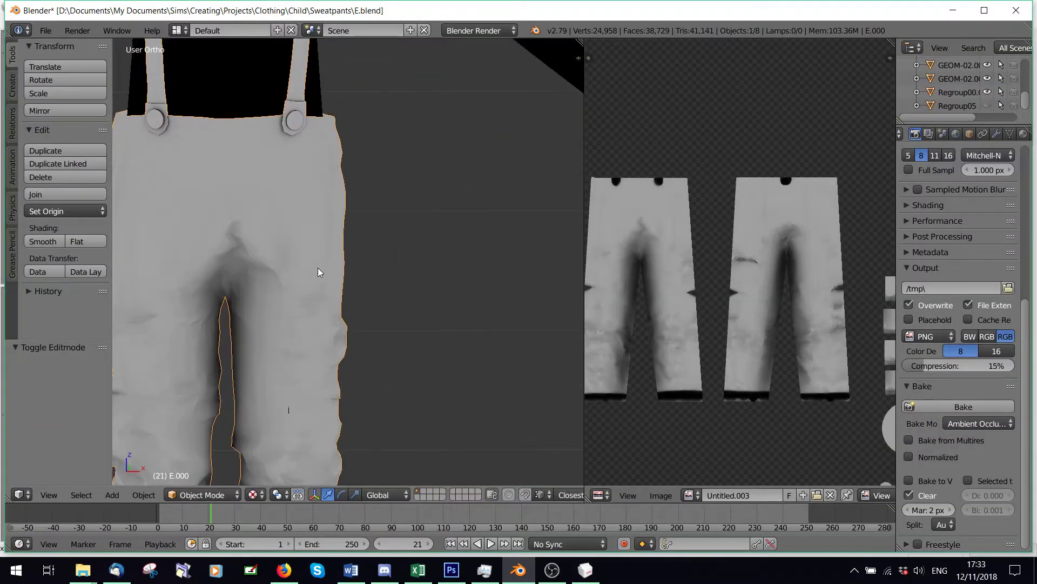
scroll(307, 319, down, 2)
middle_drag(348, 284, 306, 304)
scroll(306, 304, down, 2)
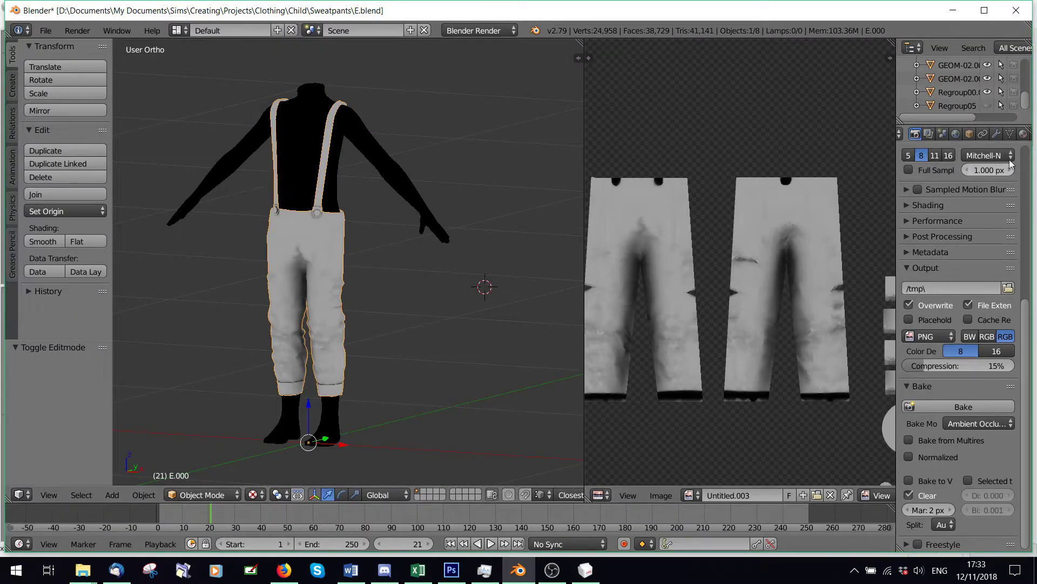
click(997, 134)
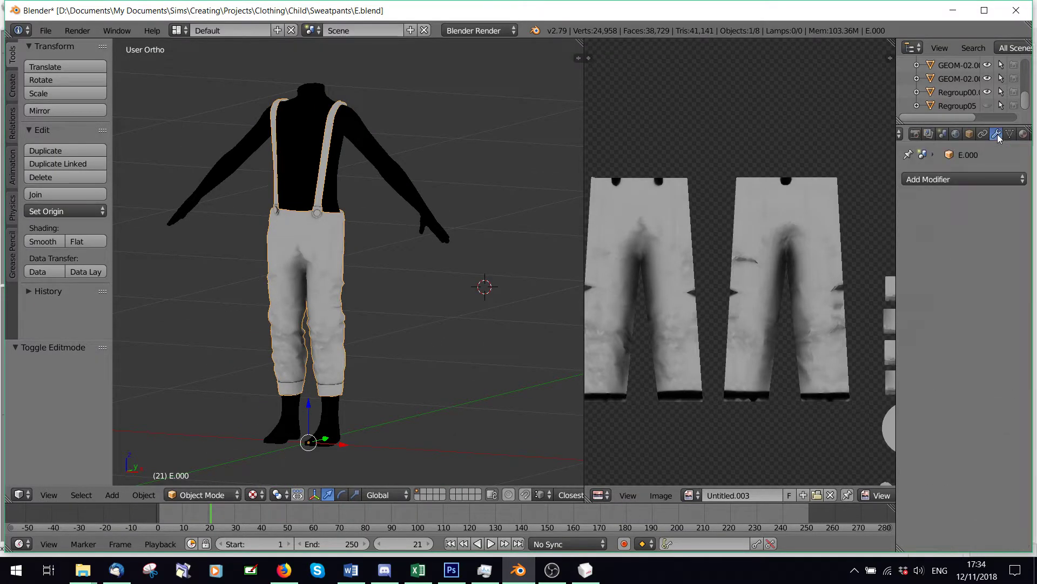
click(951, 179)
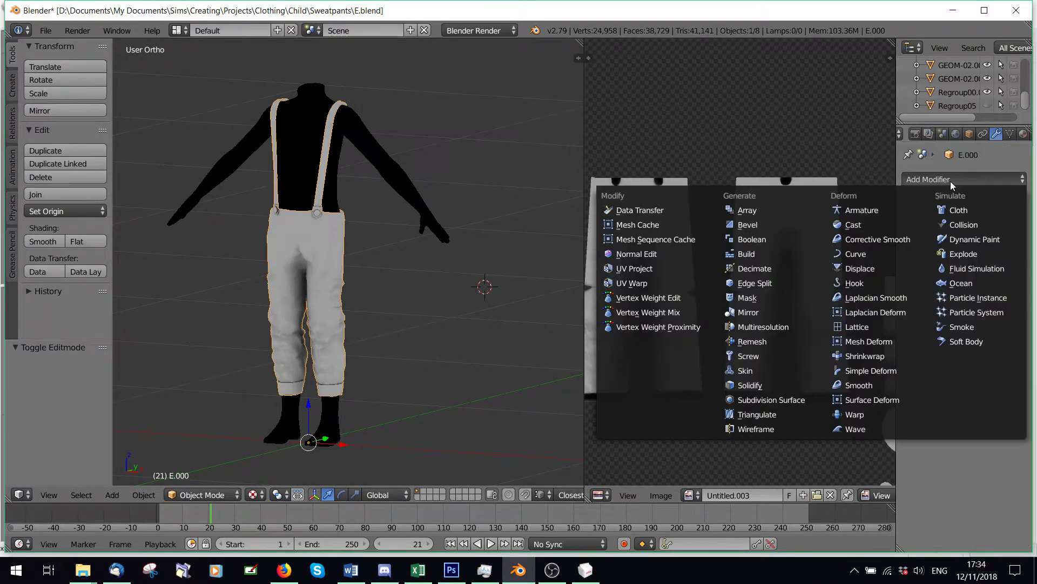
click(752, 400)
click(955, 267)
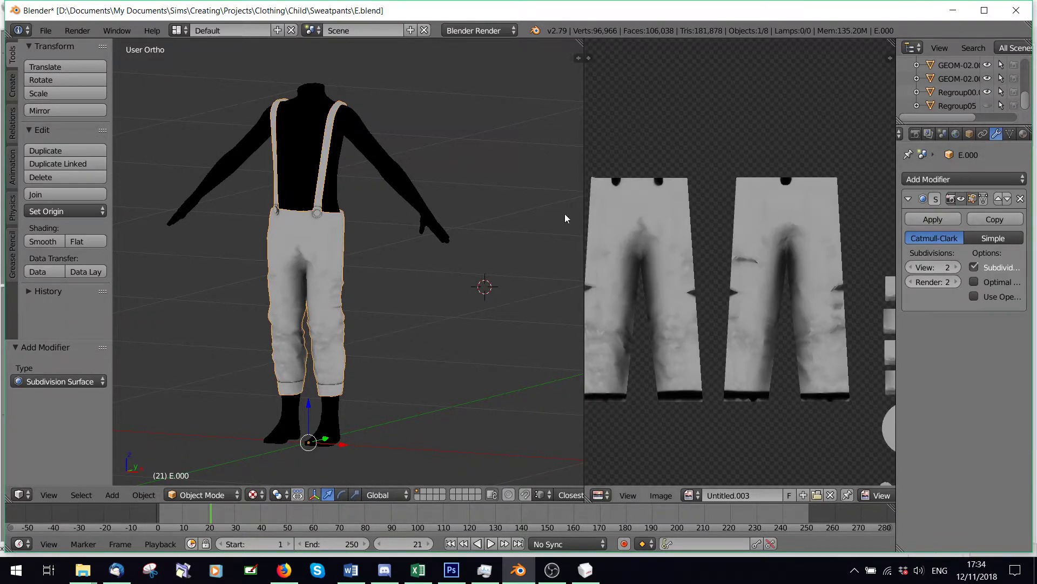
Step: In Edit Mode, create another blank 2048 × 2048 px image for the pants and bake ambient occlusion onto it
click(203, 494)
click(215, 465)
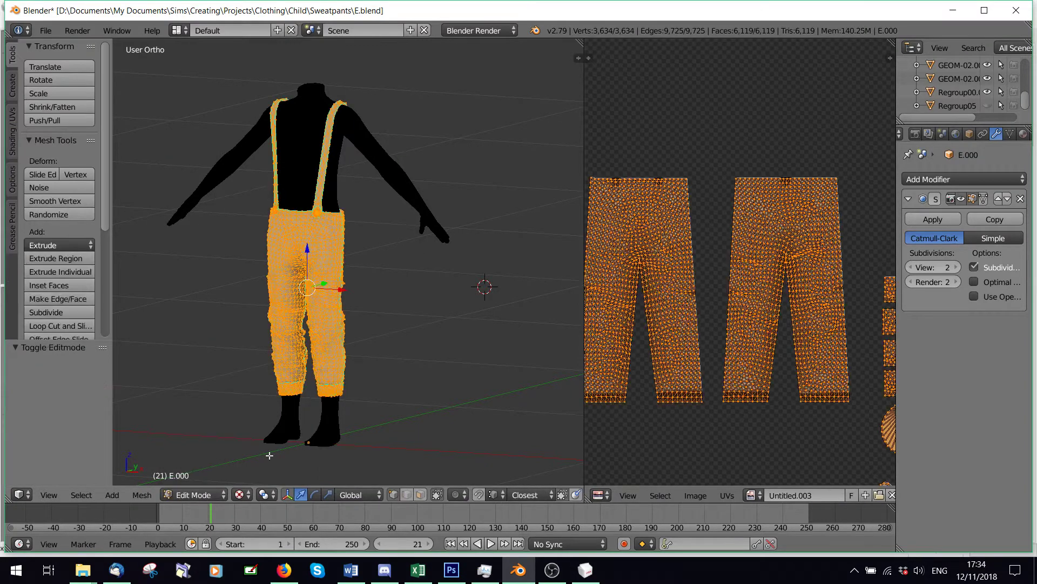
click(688, 495)
click(713, 478)
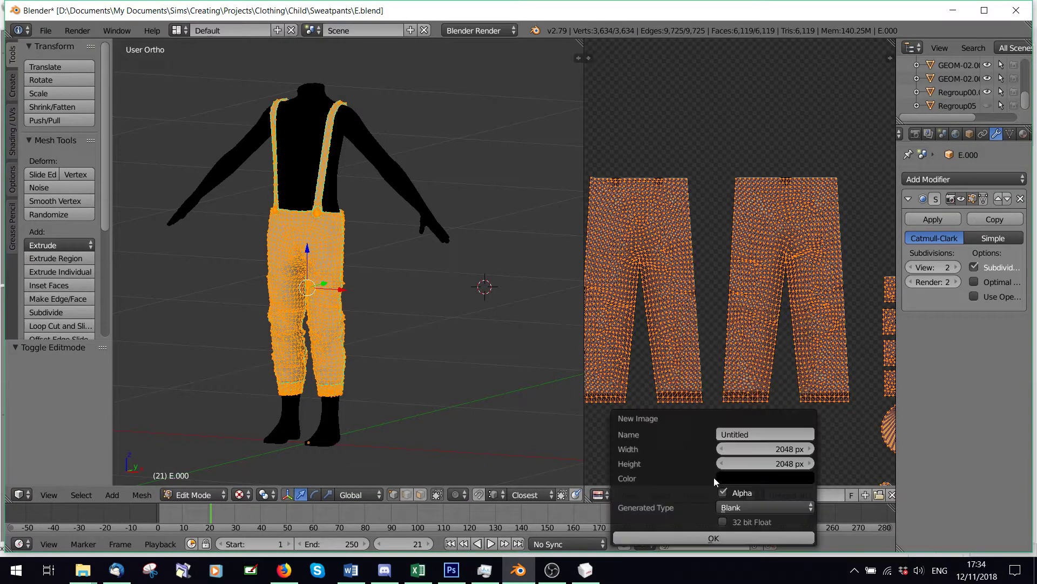
click(696, 536)
click(915, 134)
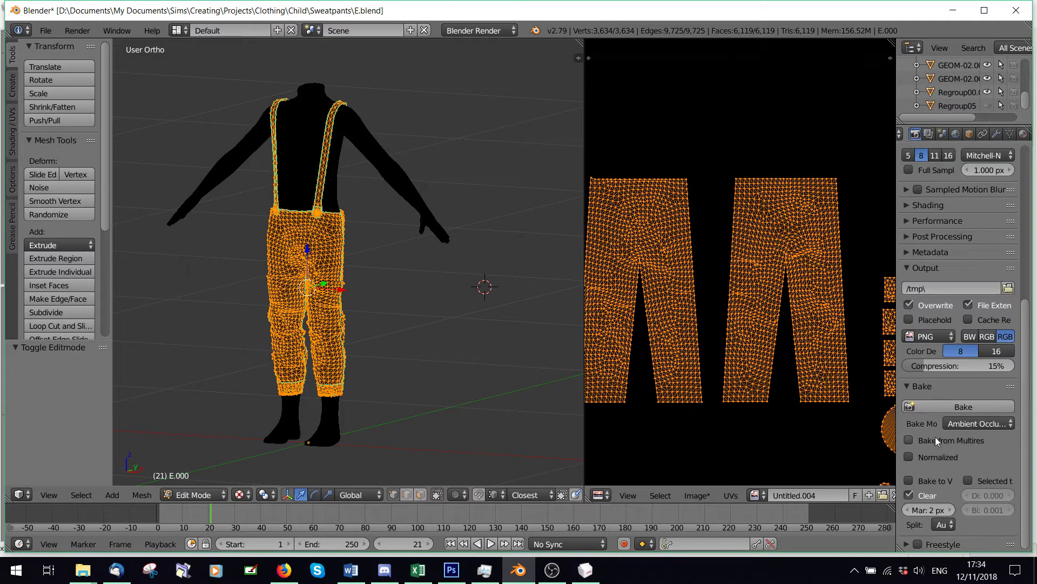
click(938, 405)
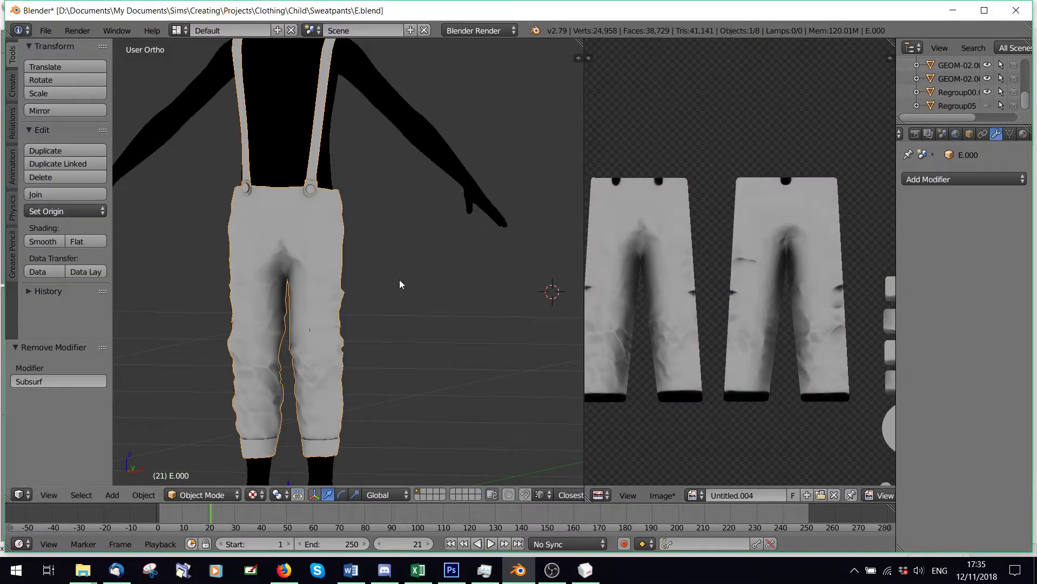
Step: Save the new ambient occlusion bake as E2 in the Sweatpants folder
click(661, 495)
click(700, 384)
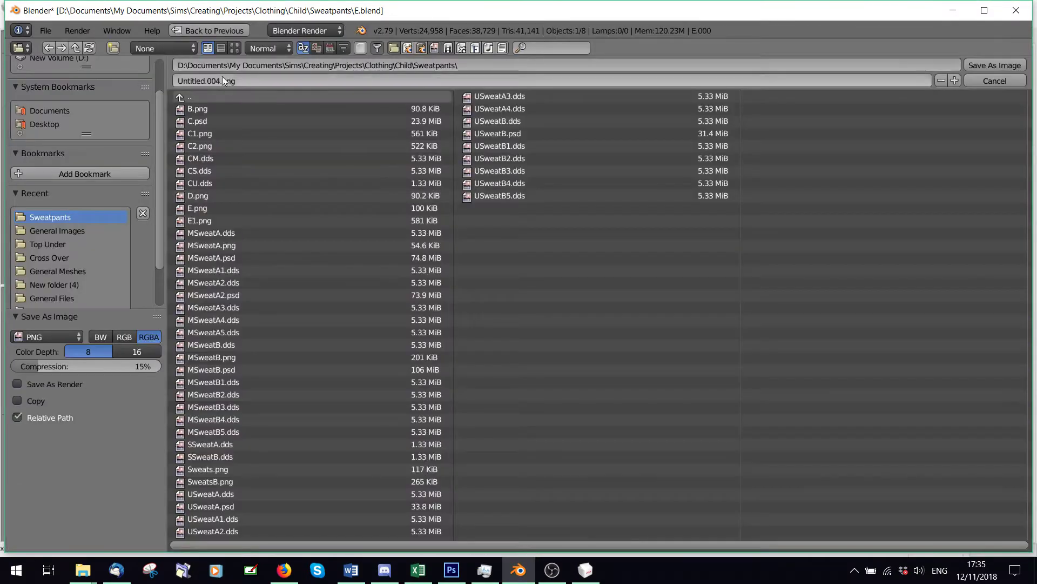
text(E2)
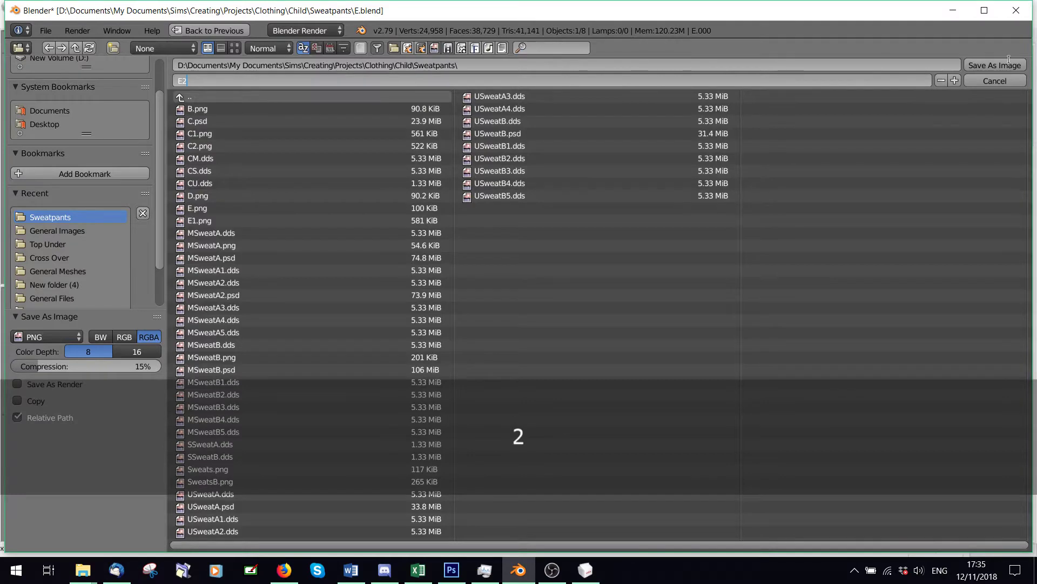
click(986, 65)
Step: Examine the baked shading on the leg side, cuffs, front and back of the pants
middle_drag(394, 277, 301, 292)
scroll(302, 292, up, 1)
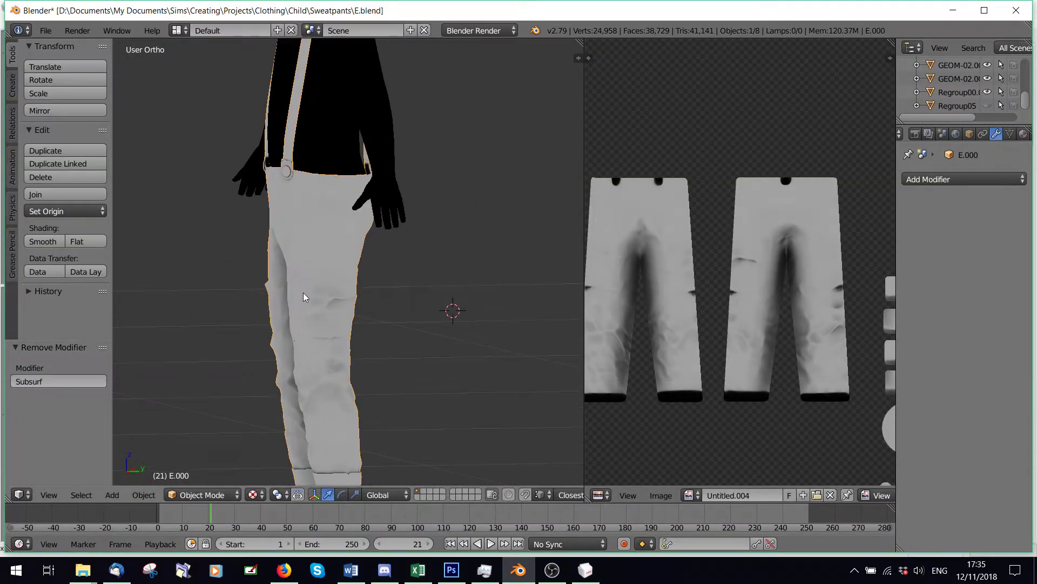
shift+middle_drag(288, 355, 302, 128)
scroll(290, 180, up, 8)
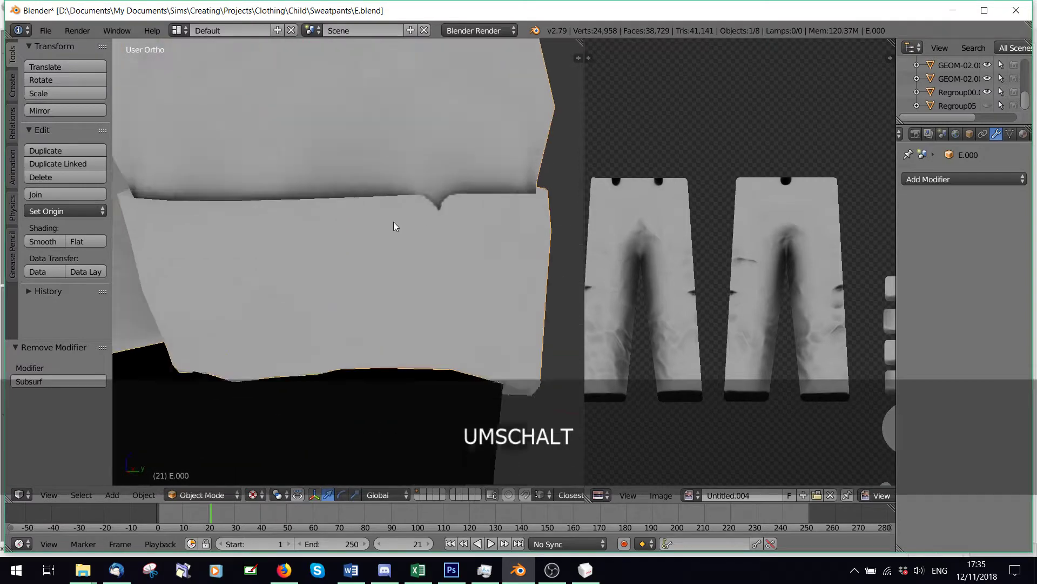
scroll(427, 247, down, 6)
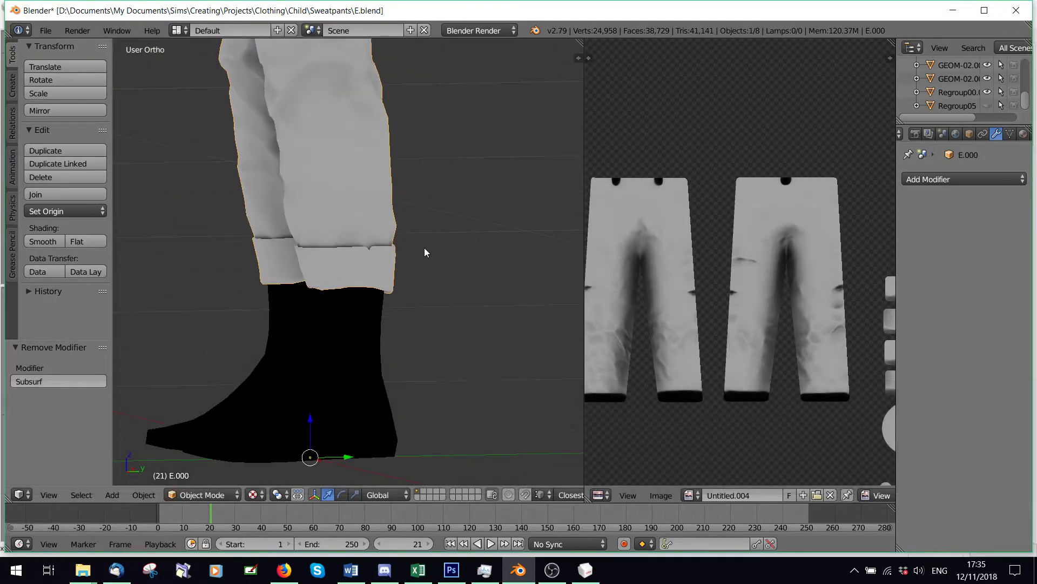
middle_drag(261, 218, 367, 204)
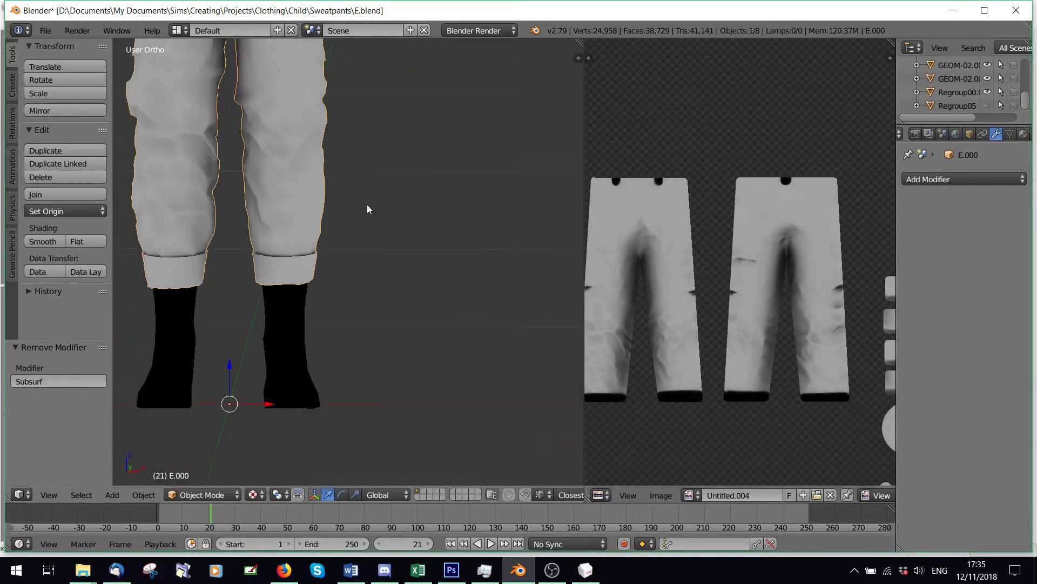
scroll(320, 173, down, 4)
scroll(296, 152, up, 1)
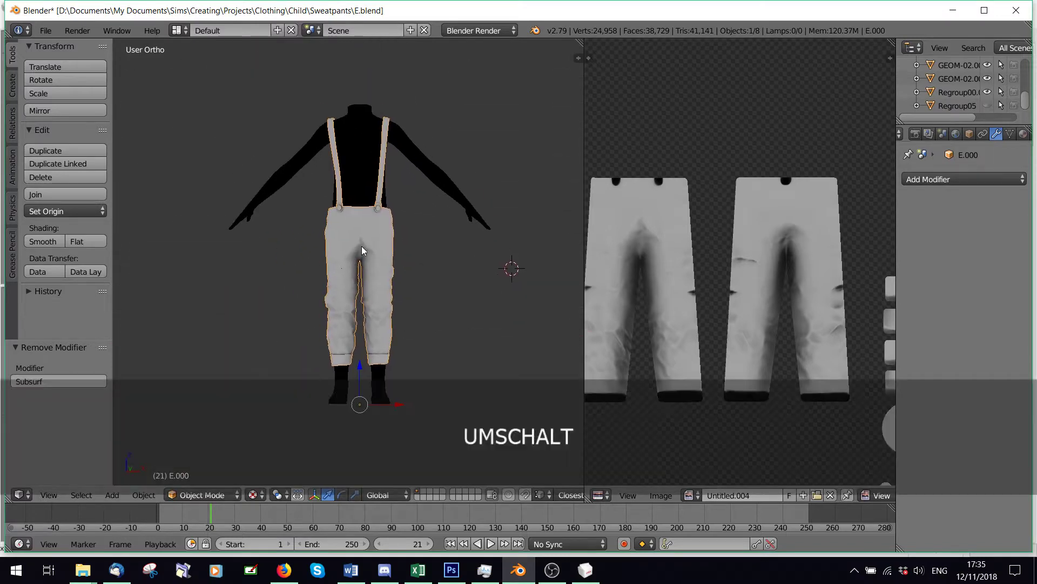
scroll(400, 236, up, 2)
mouse_move(440, 226)
middle_down()
mouse_move(222, 230)
mouse_move(179, 202)
mouse_move(195, 214)
mouse_move(440, 215)
middle_up()
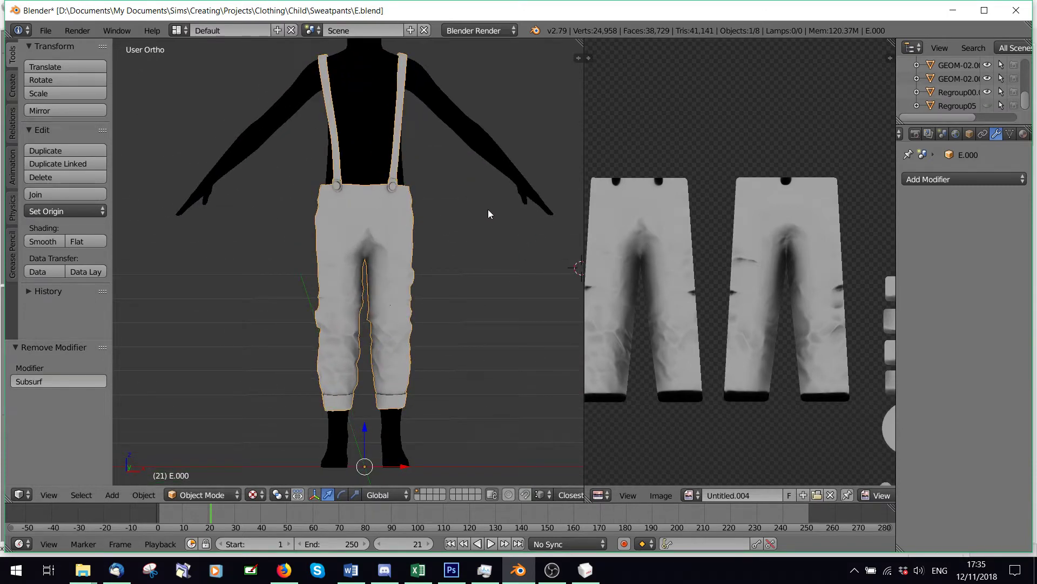
middle_drag(488, 214, 270, 213)
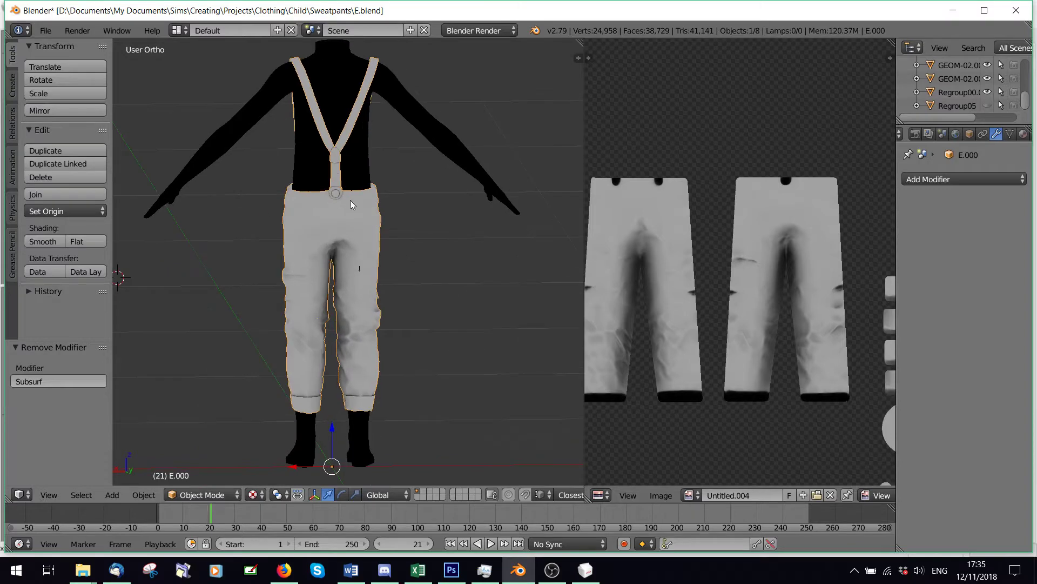
scroll(350, 203, up, 4)
middle_drag(331, 148, 277, 138)
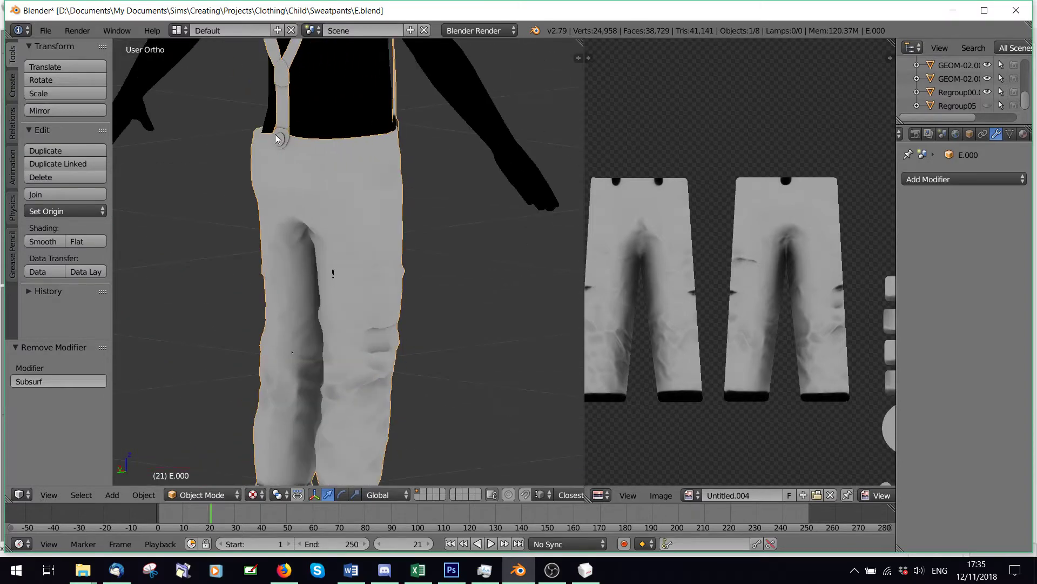
scroll(265, 259, down, 4)
middle_drag(262, 291, 431, 273)
scroll(431, 274, down, 2)
scroll(387, 249, up, 2)
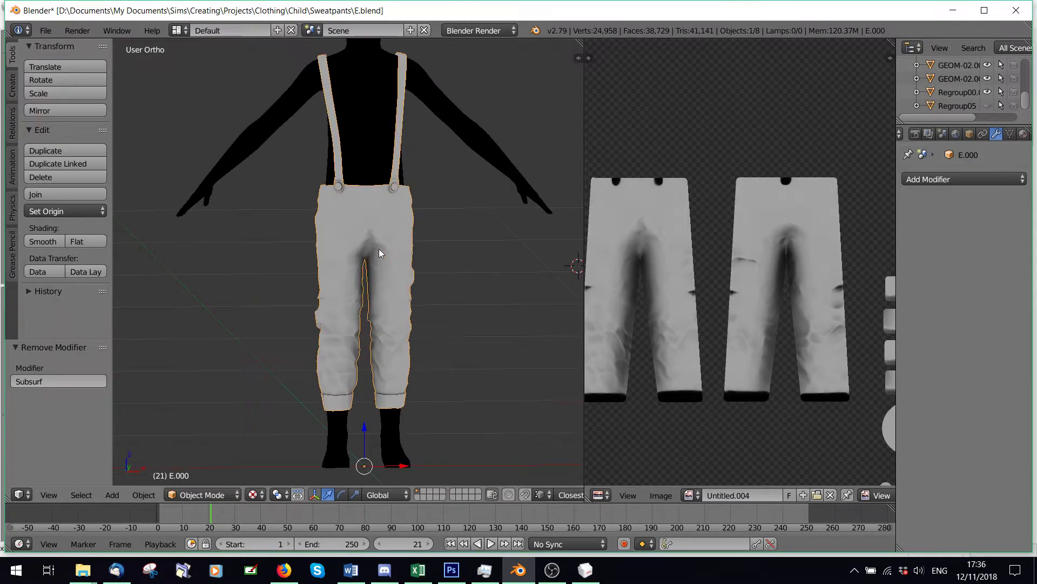
middle_drag(378, 249, 388, 249)
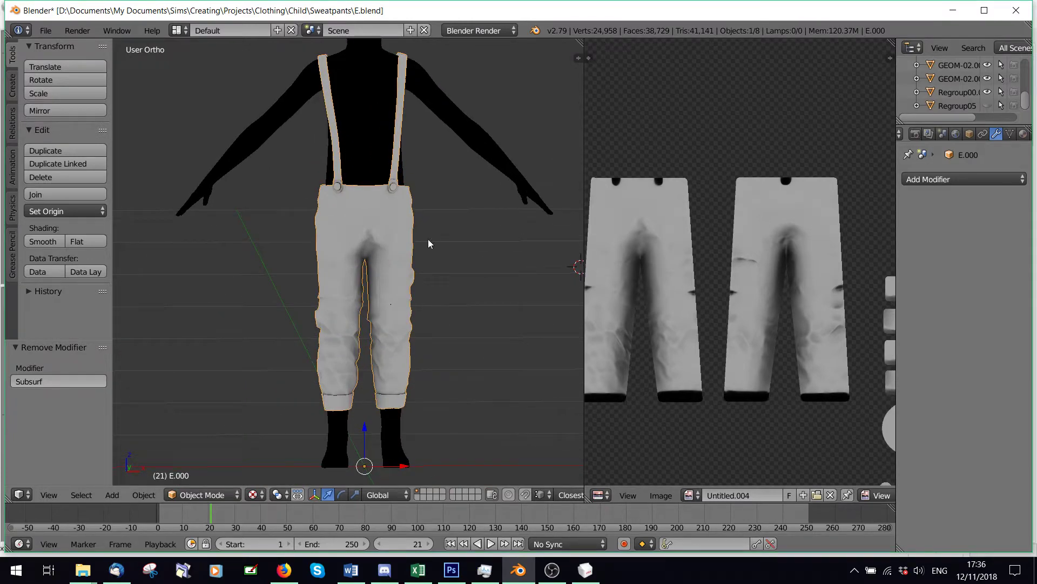
scroll(429, 241, up, 3)
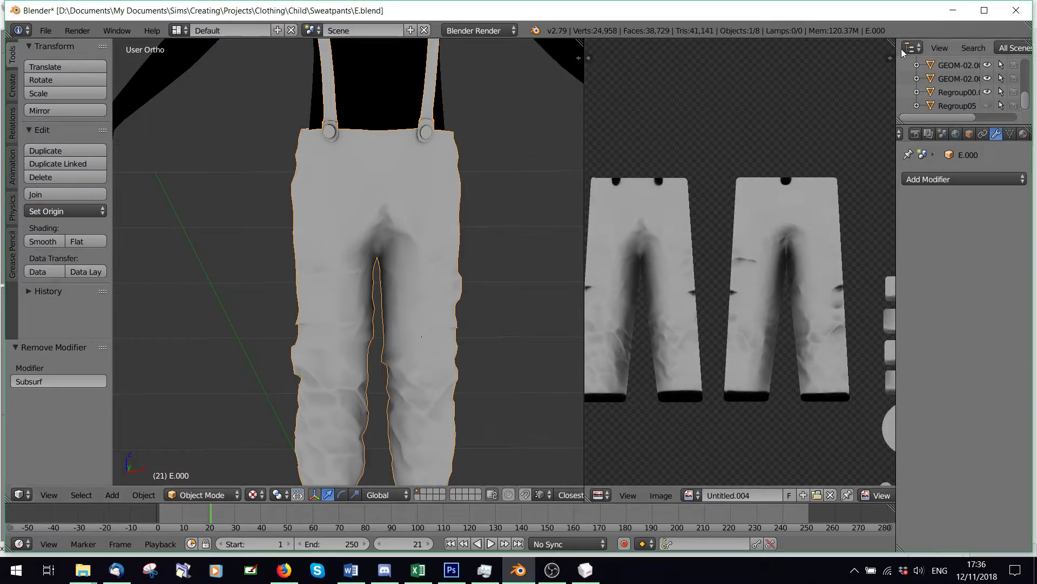
scroll(346, 194, down, 3)
middle_drag(346, 199, 370, 216)
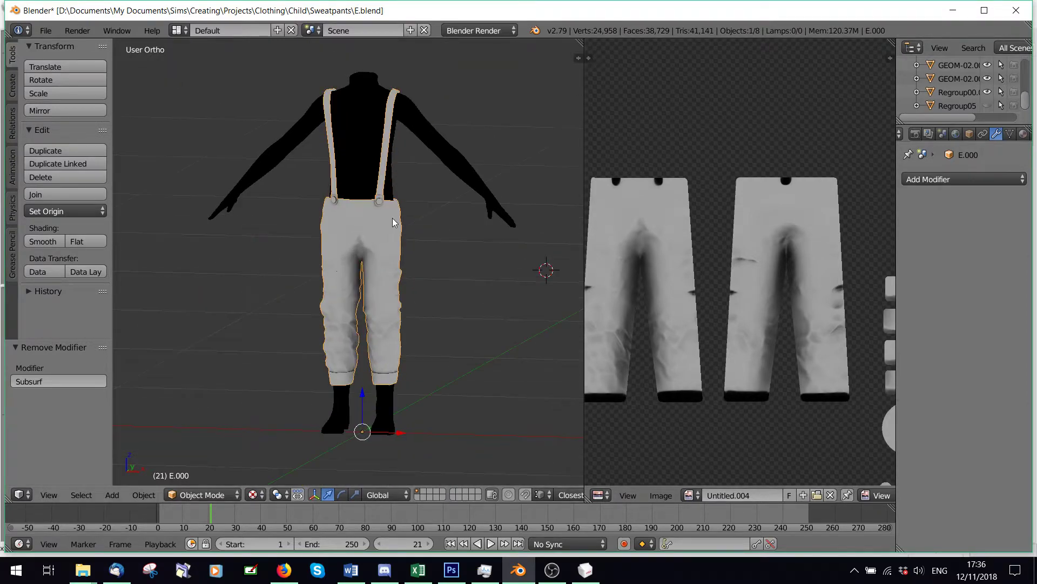
Step: Reselect the pants in Object Mode and save the Blender file
click(219, 496)
right_click(345, 225)
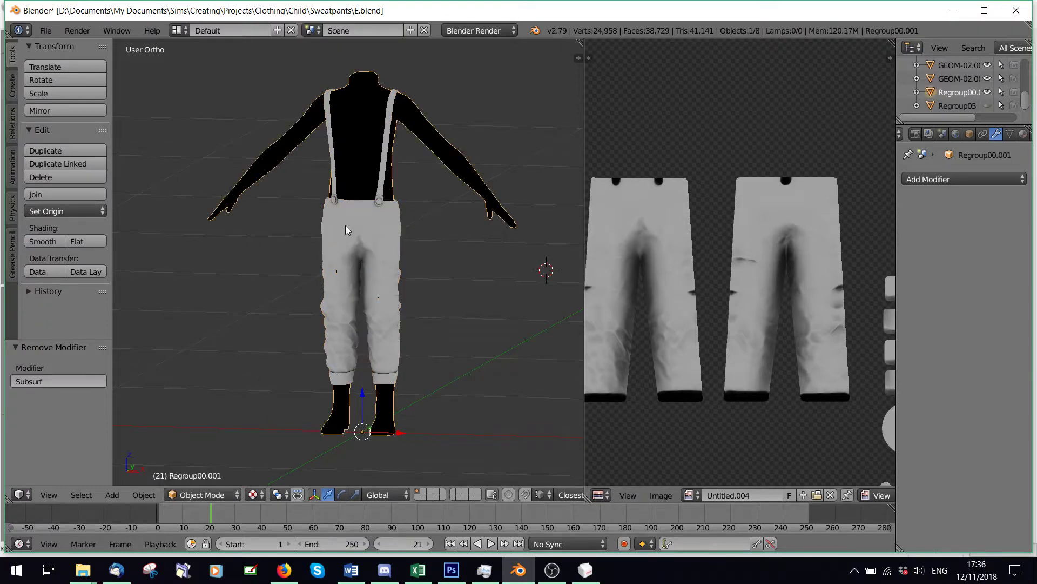
right_click(345, 226)
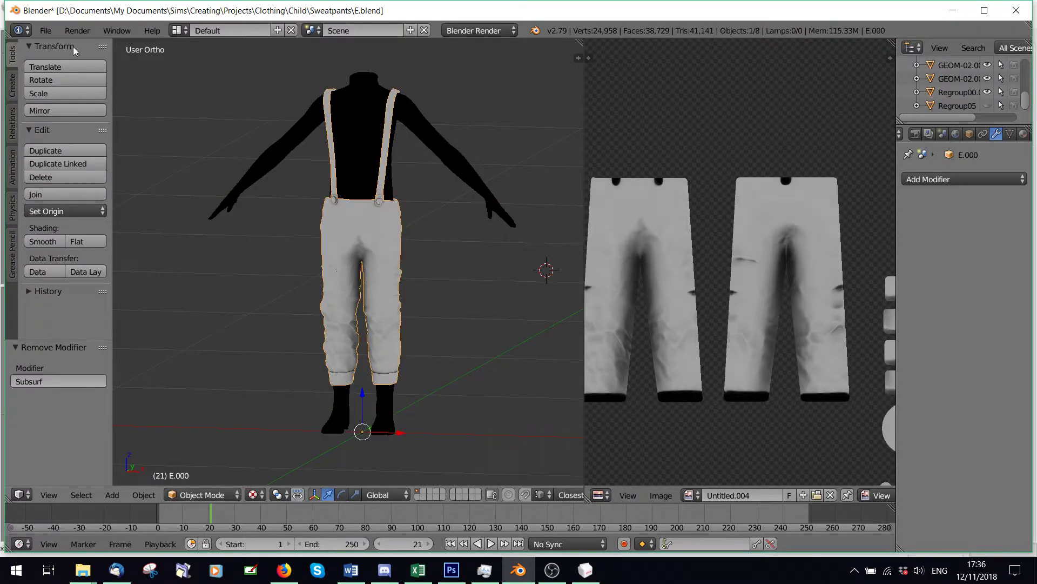
click(45, 30)
click(59, 134)
Step: Select the pants again and duplicate them in place
right_click(352, 218)
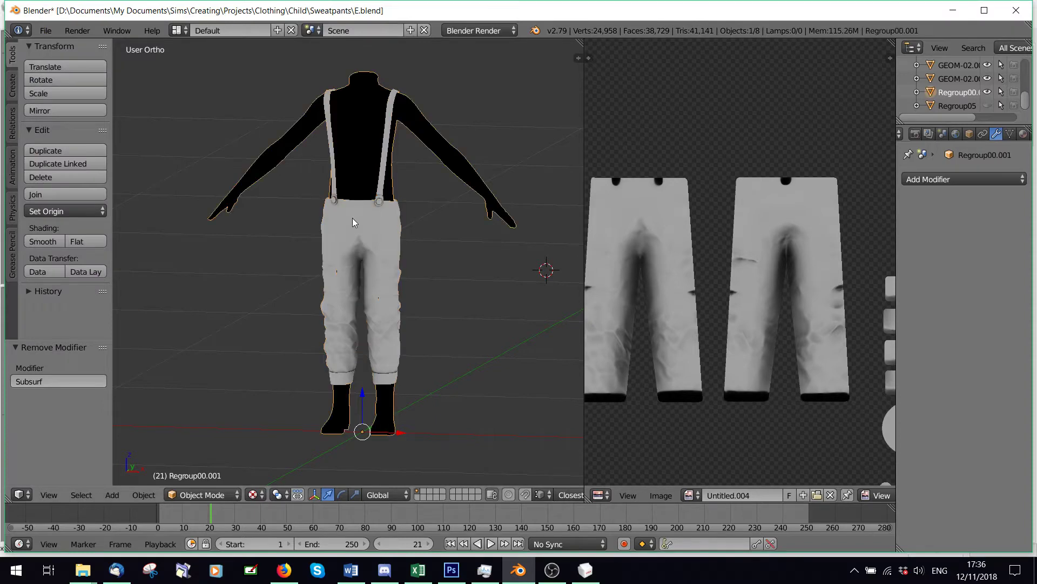
right_click(352, 218)
key(shift+d)
click(353, 218)
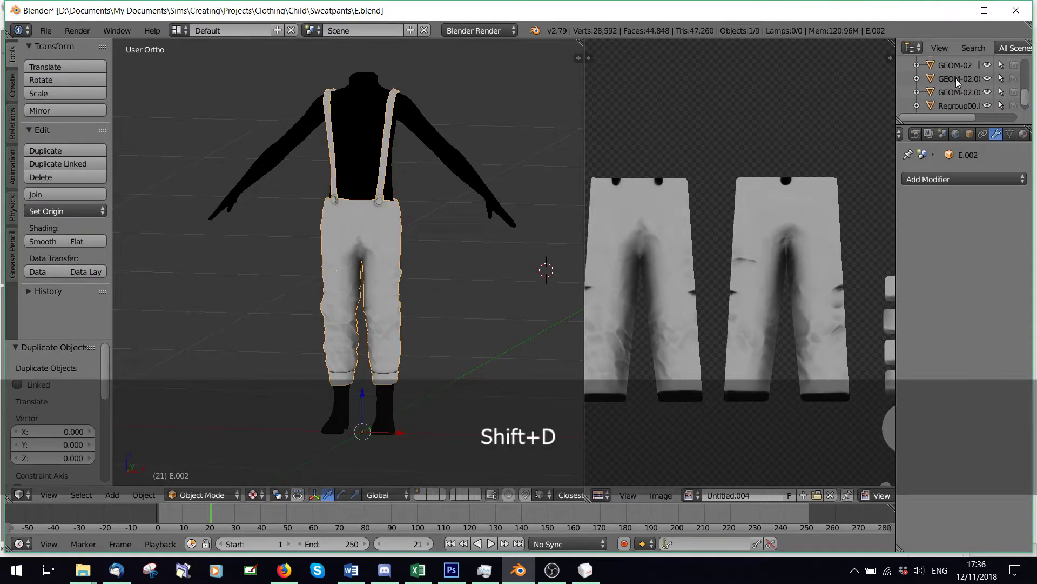
scroll(977, 85, up, 2)
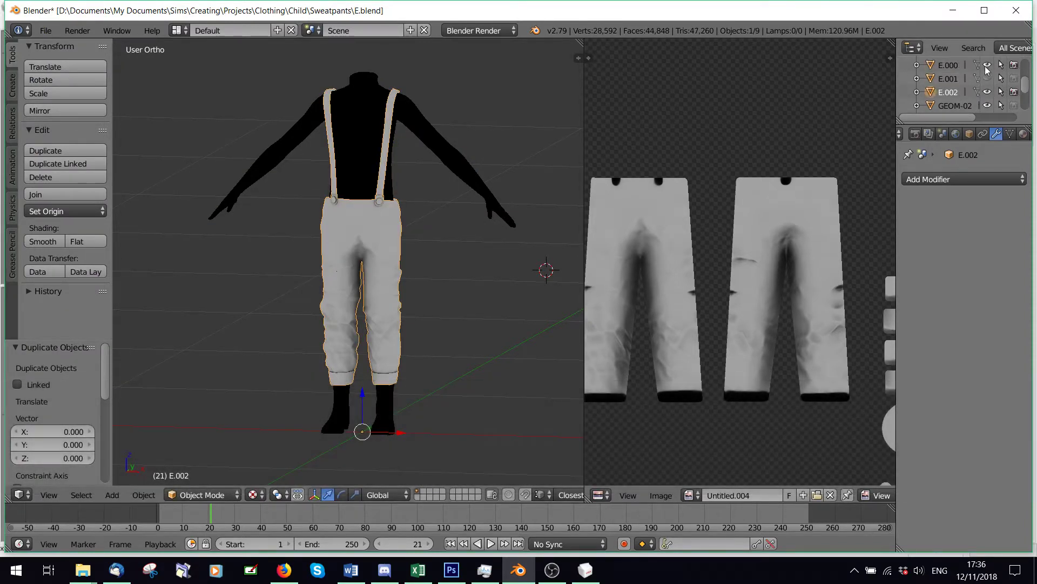
Step: Hide the pants object E.000 while keeping the duplicate E.002 visible on the body
click(987, 65)
click(987, 92)
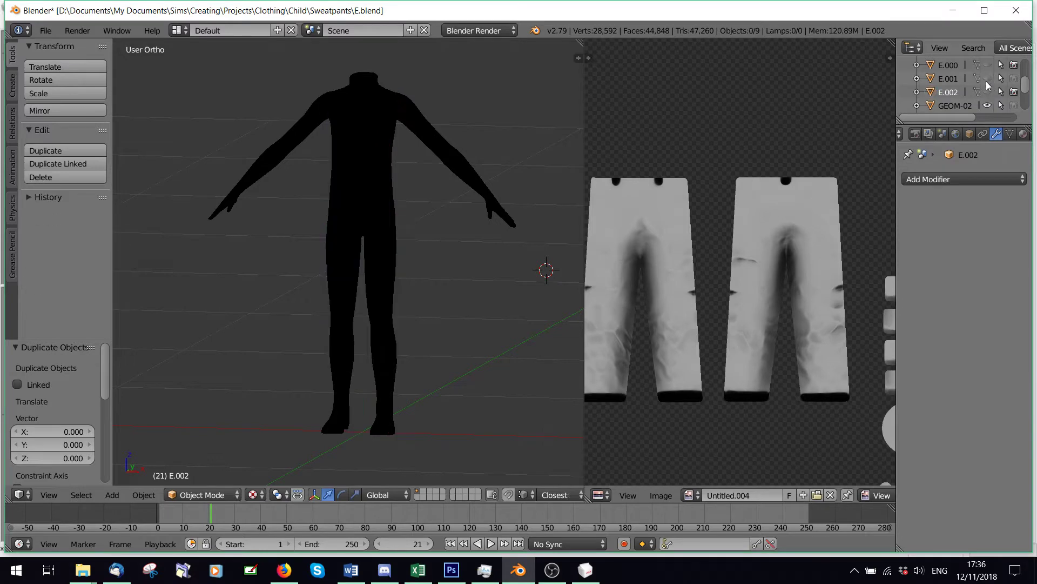
click(987, 65)
click(987, 65)
click(987, 65)
click(987, 64)
click(987, 92)
Step: Add a Decimate modifier to the duplicated pants E.002
scroll(412, 225, up, 3)
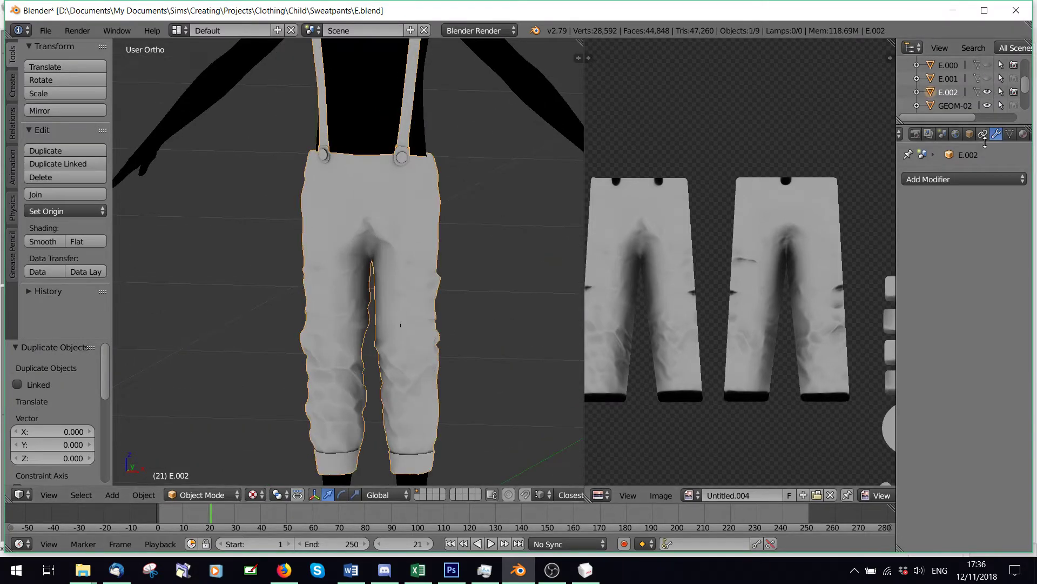
click(947, 180)
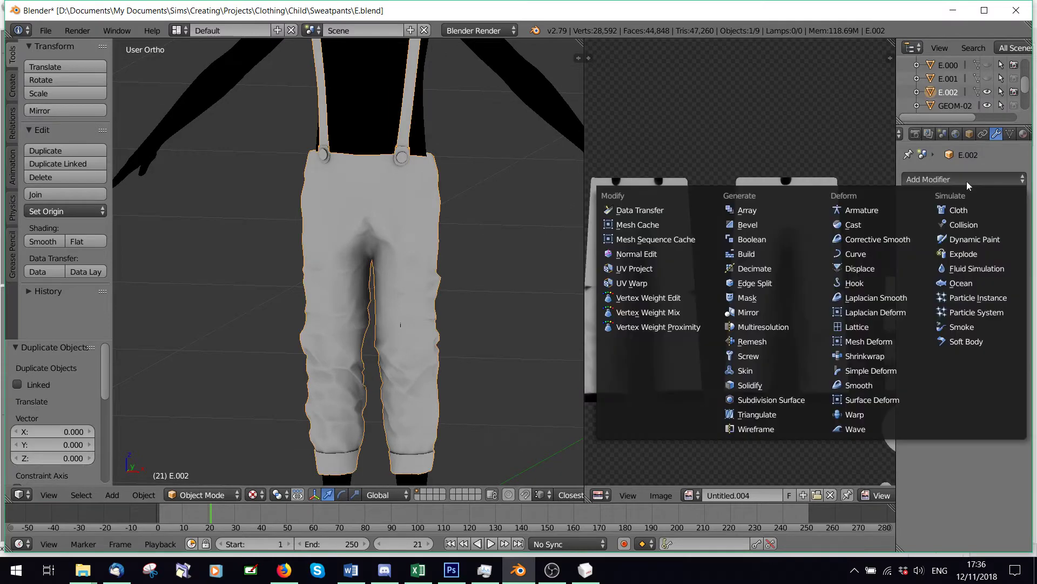
click(774, 268)
Step: Change the 3D view to solid shading and inspect the mesh surface of the pants
scroll(413, 270, up, 4)
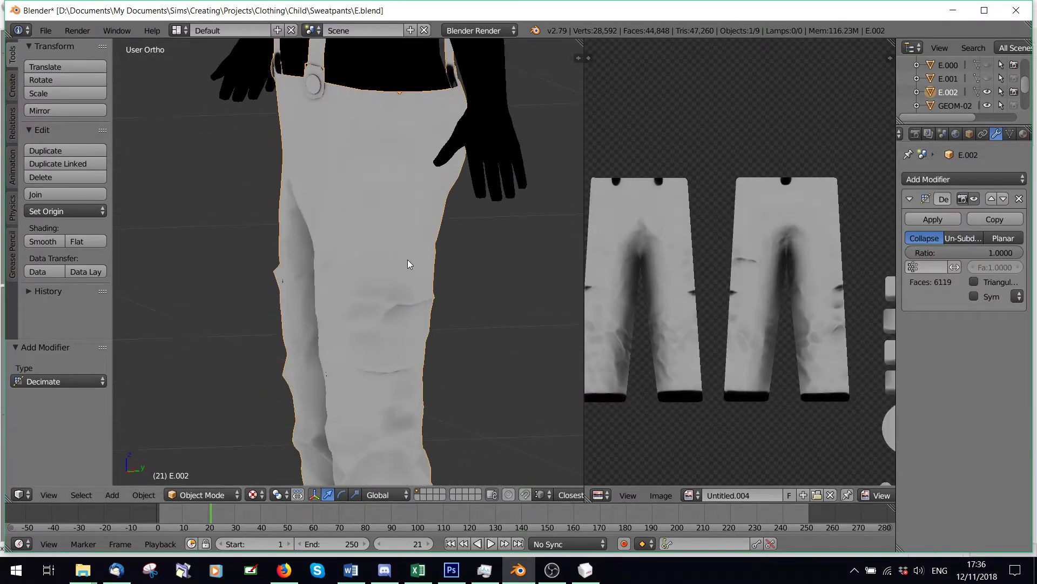
scroll(420, 257, up, 2)
scroll(412, 261, down, 4)
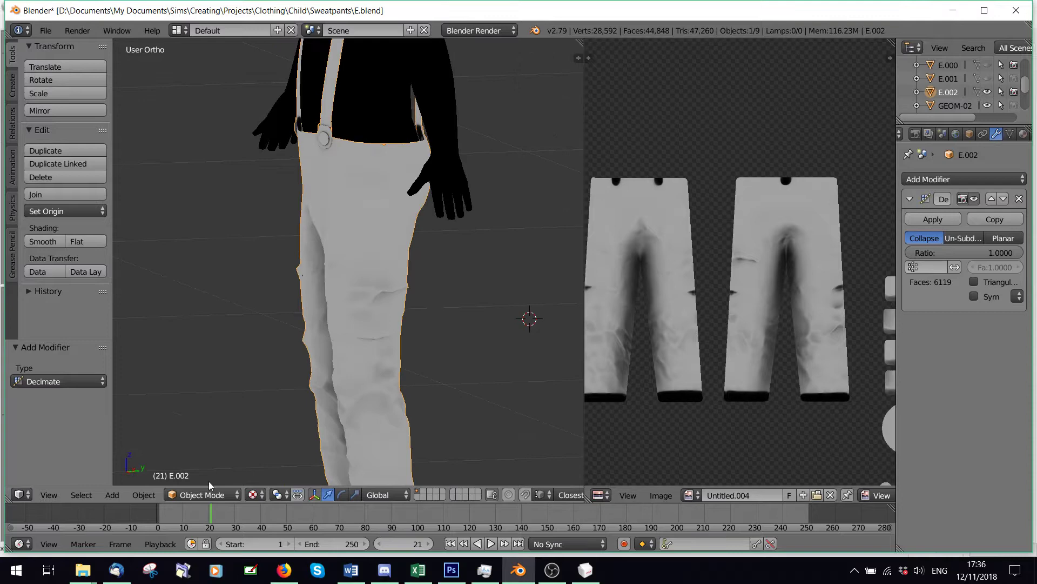
click(251, 496)
click(285, 444)
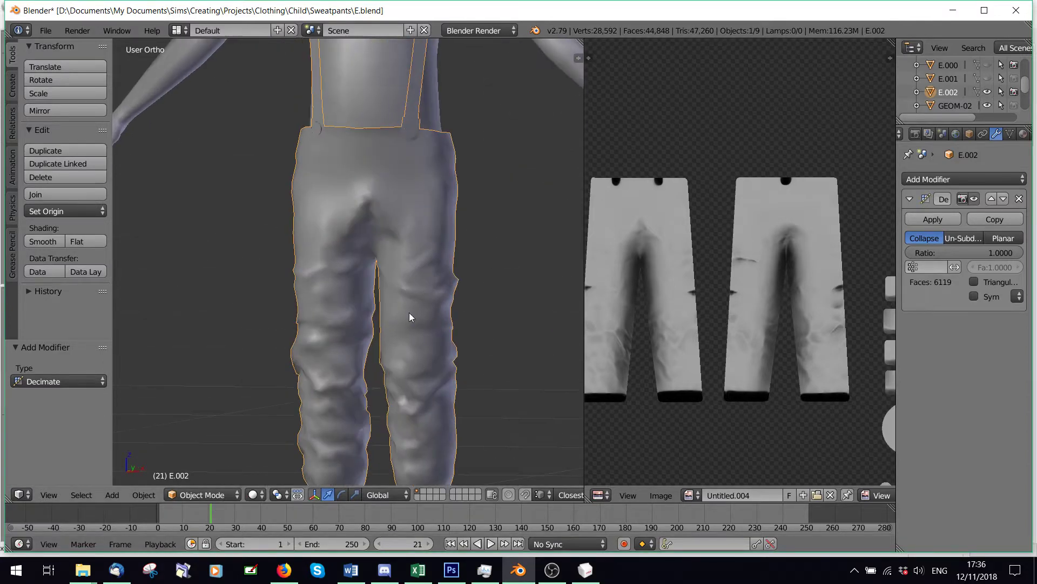
scroll(409, 312, down, 2)
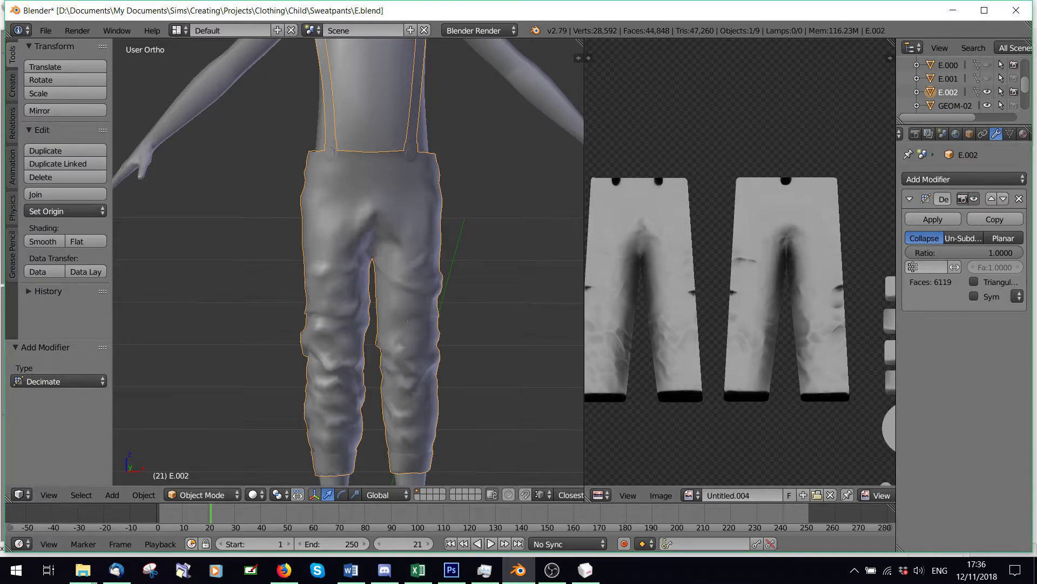
Step: Set the Decimate ratio to 0.6
click(964, 253)
text(0)
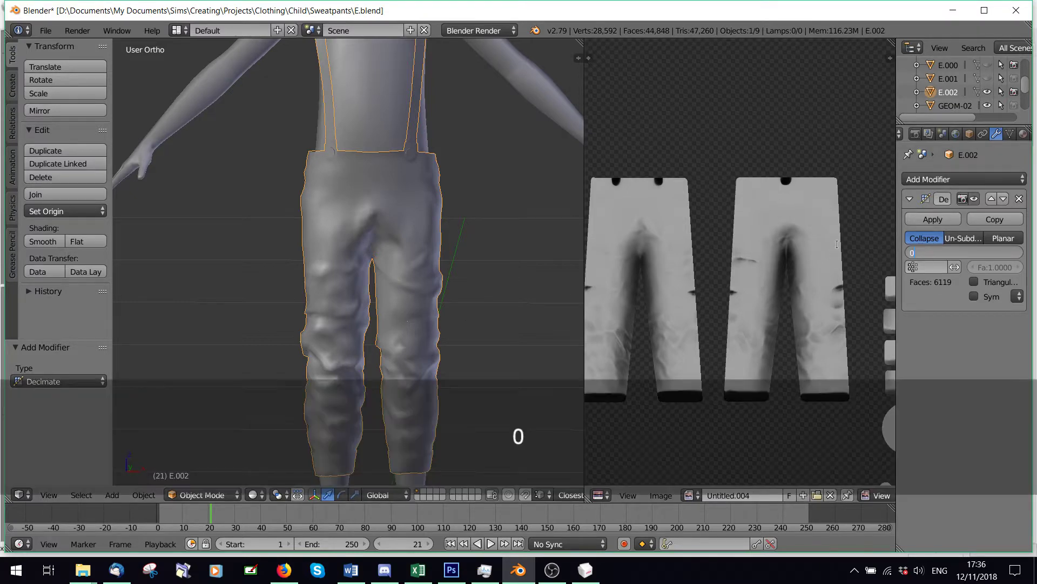
text(.6)
key(Return)
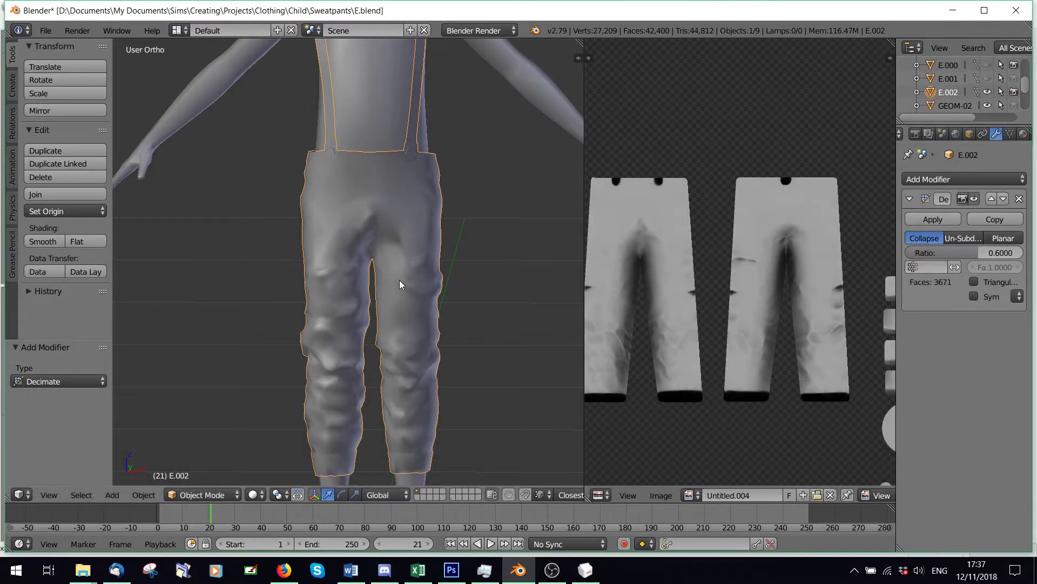
Step: Check the decimated leg side and apply the Decimate modifier to E.002
middle_drag(399, 280, 352, 295)
scroll(352, 295, up, 4)
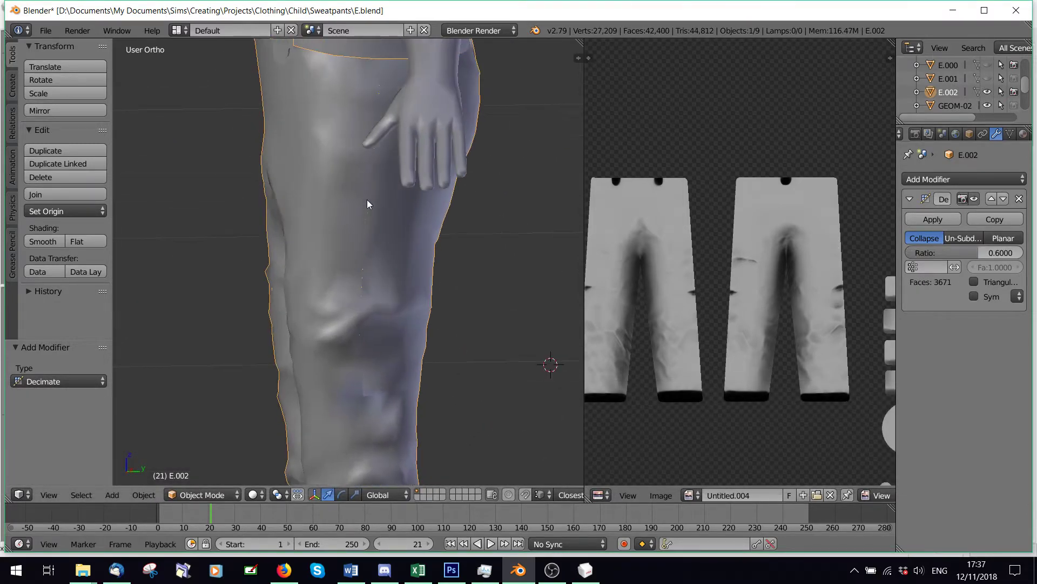
middle_drag(366, 207, 397, 245)
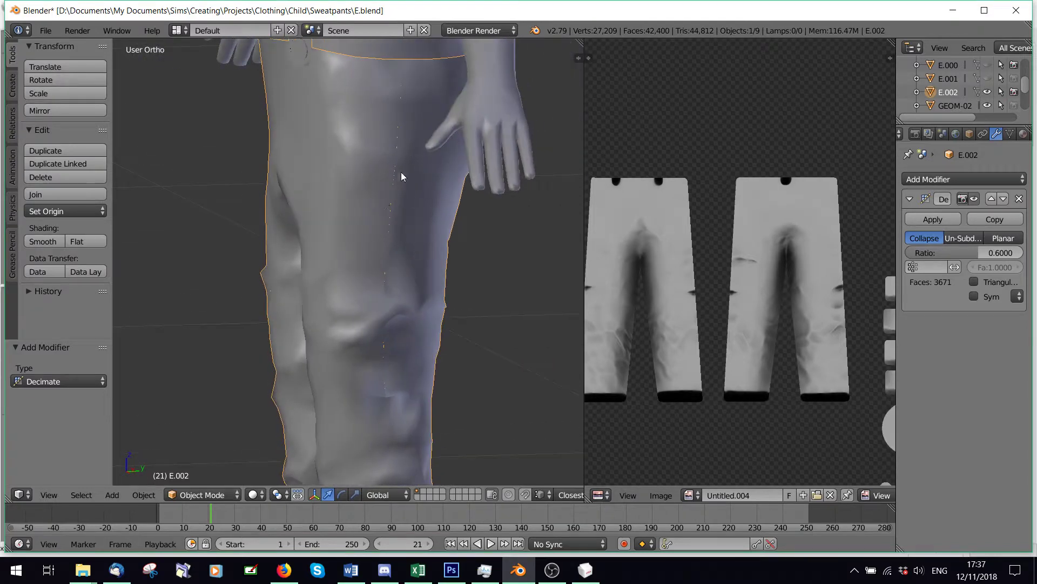
click(934, 220)
Step: Put E.002 into Edit Mode and deselect all of its vertices, ready for work on the side seam
scroll(221, 427, up, 2)
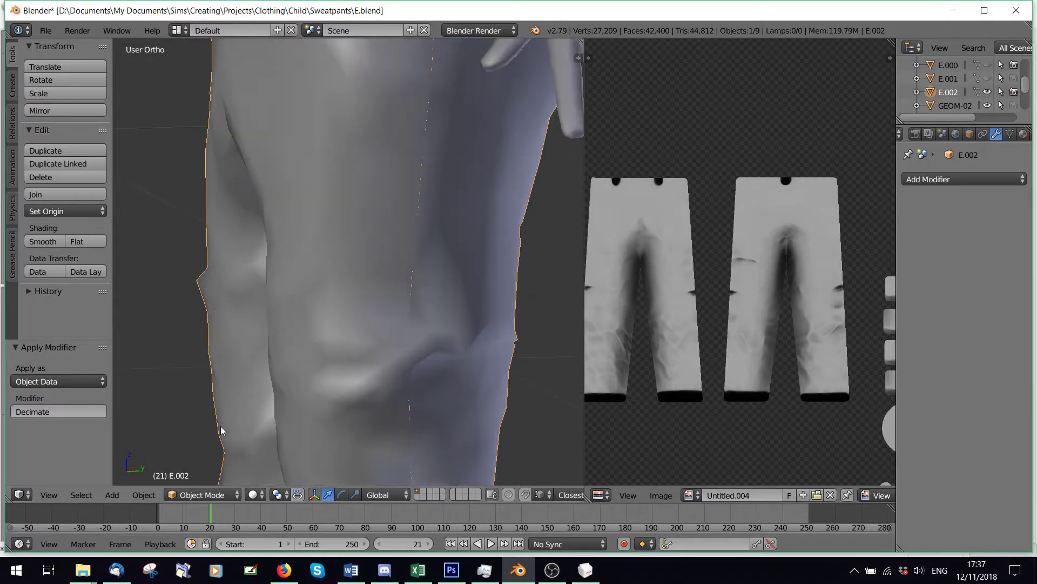
click(200, 494)
click(213, 466)
scroll(404, 237, down, 2)
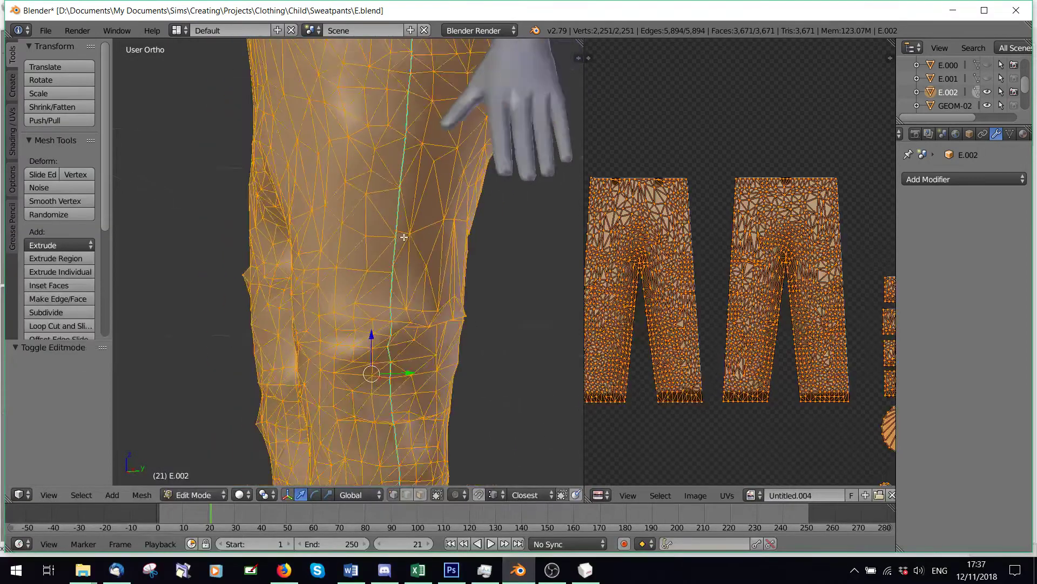
scroll(404, 237, up, 2)
key(a)
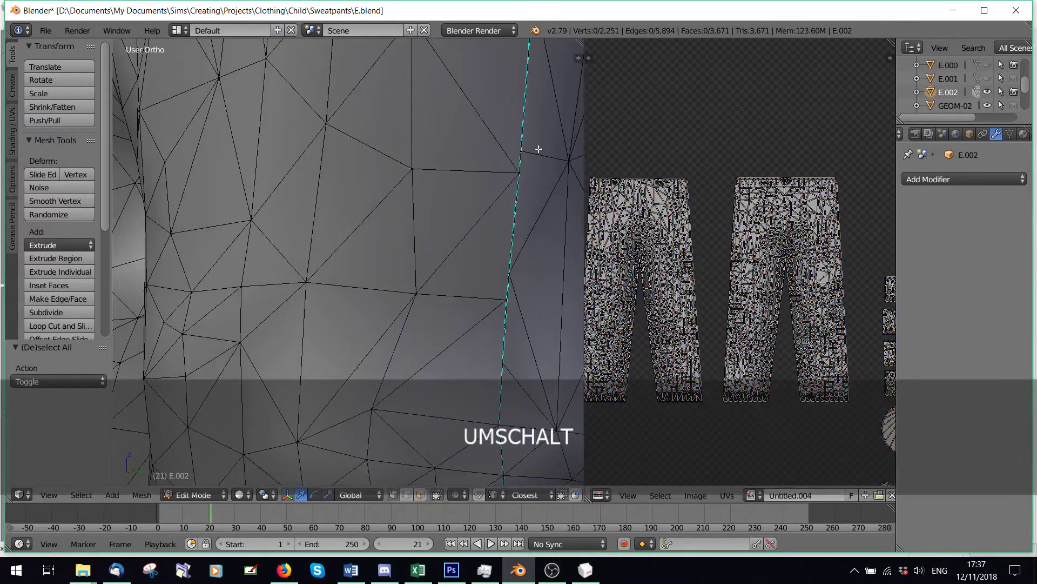
scroll(419, 232, up, 2)
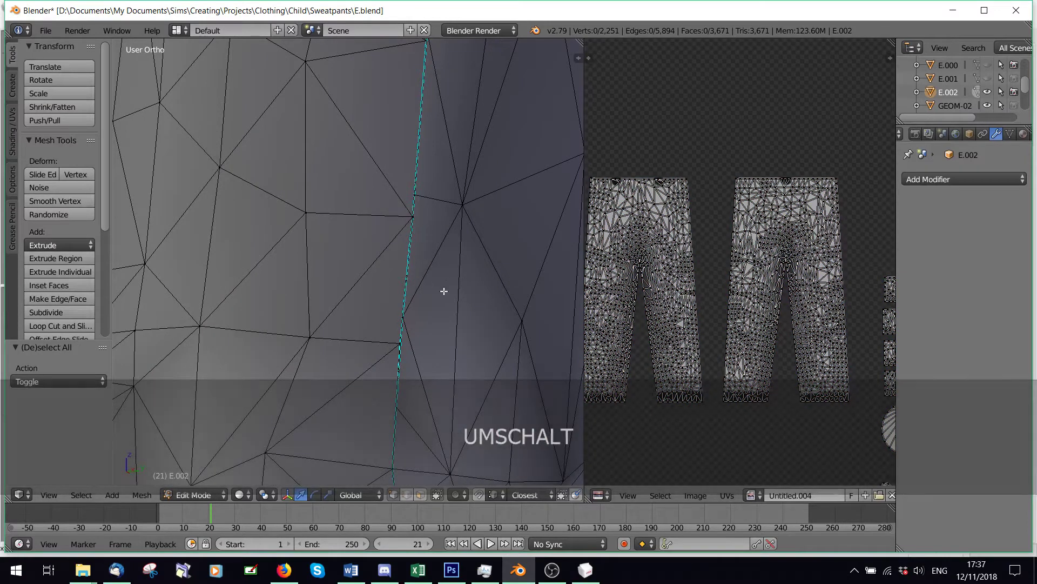
shift+middle_drag(398, 403, 477, 281)
scroll(478, 281, down, 1)
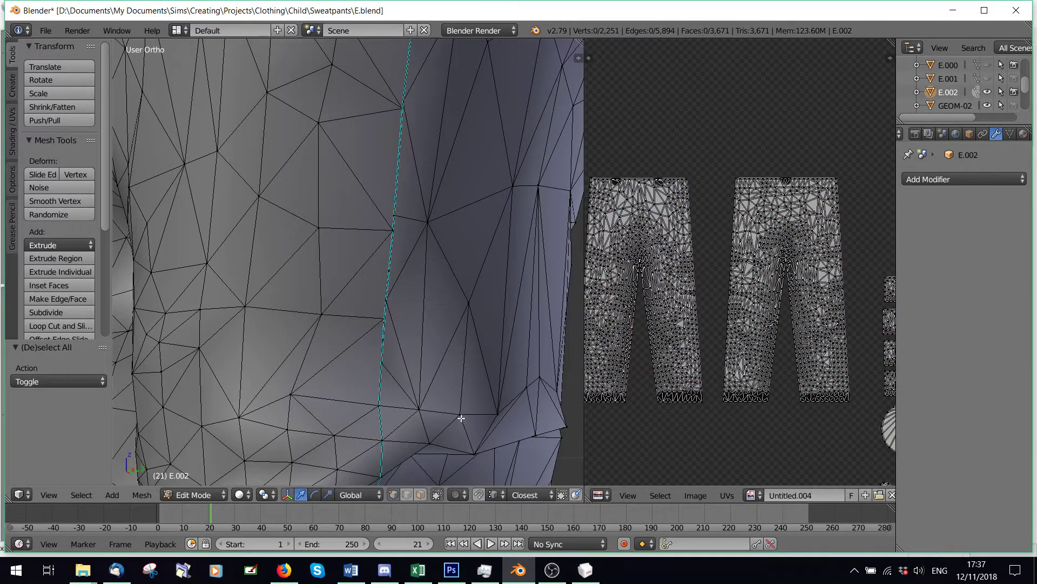
Step: With snapping on, move a front-panel side seam vertex above the knee onto its neighbouring back-panel vertex, and shift its UV point up to match
click(478, 494)
right_click(393, 231)
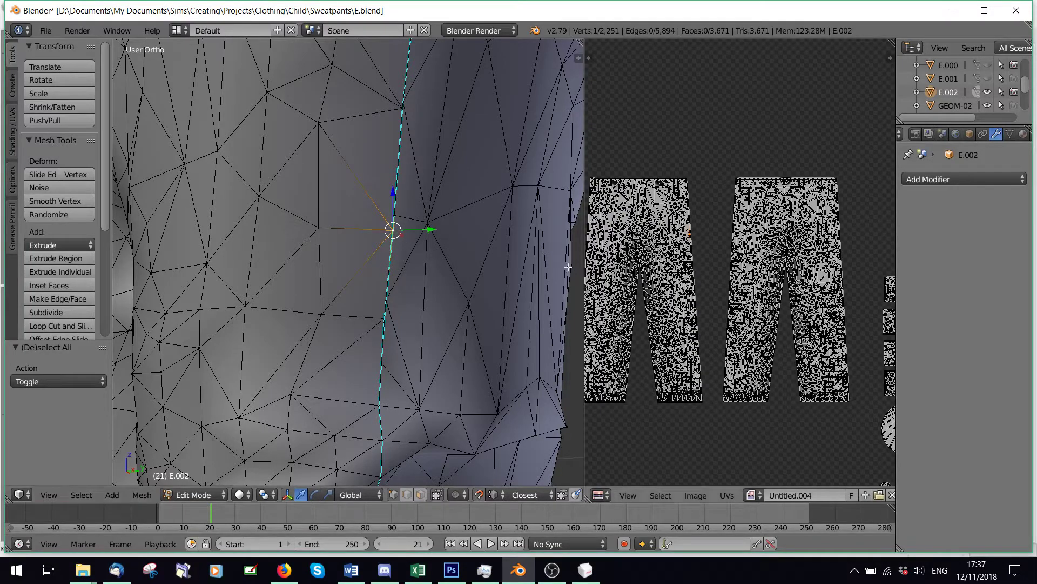
key(g)
click(393, 227)
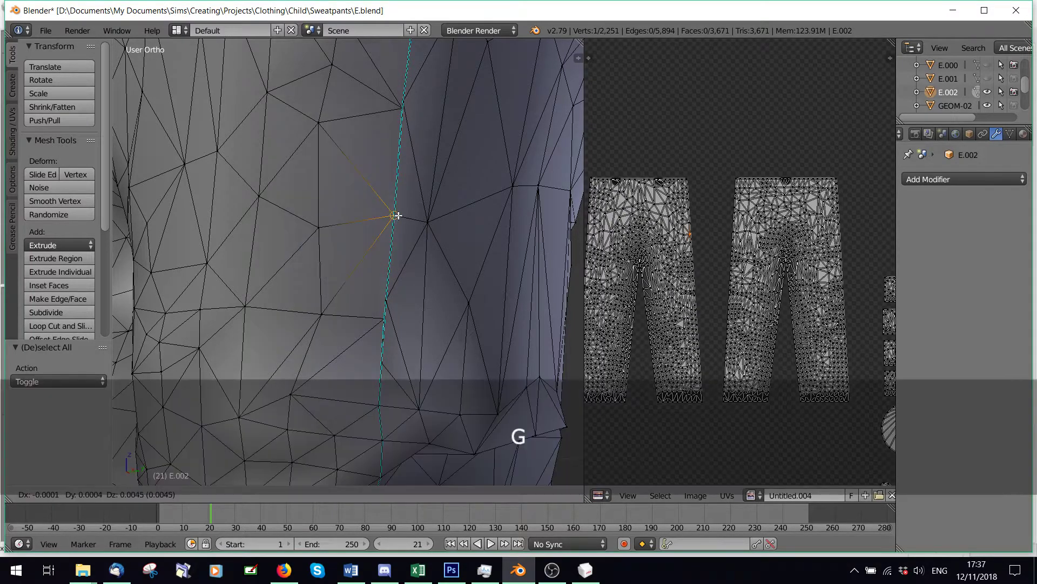
scroll(642, 271, up, 3)
scroll(786, 321, up, 3)
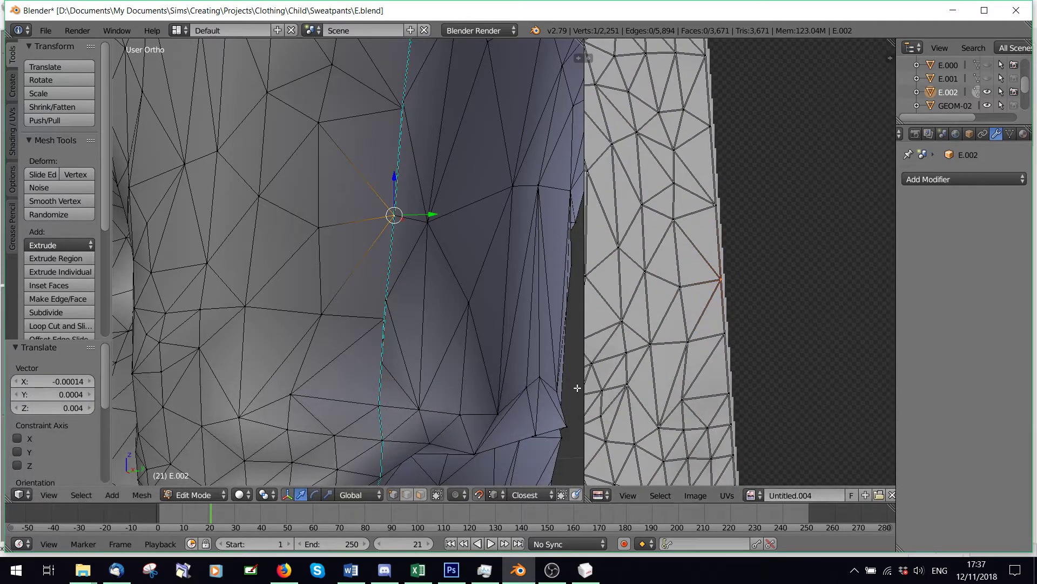
key(g)
click(721, 266)
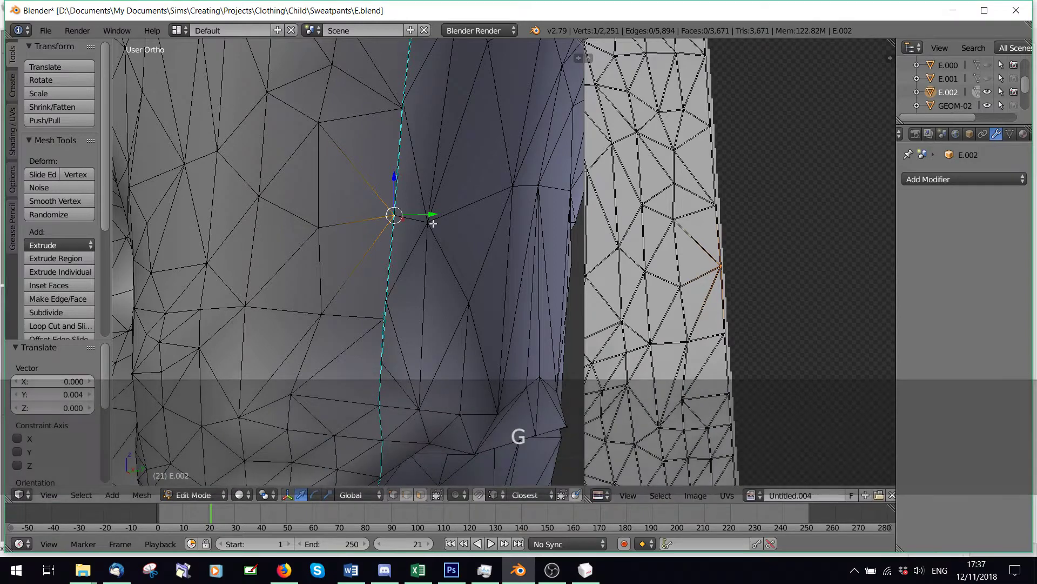
Step: Snap the next front-panel vertex up the side seam onto its back-panel counterpart
click(479, 495)
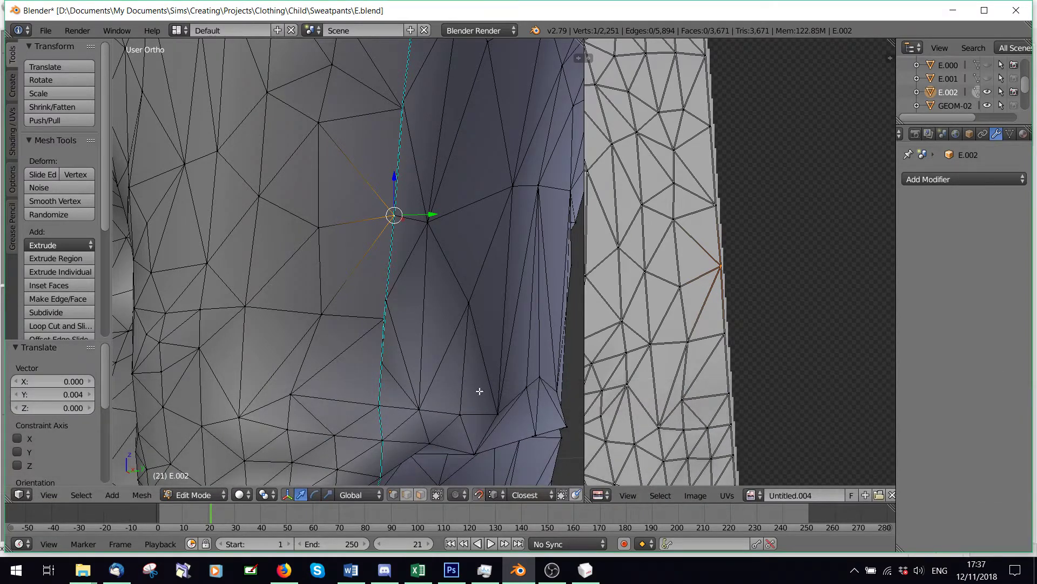
right_click(406, 109)
key(g)
click(405, 106)
Step: Snap the front-panel seam vertex farther up the thigh onto its back-panel neighbour and move its UV point up the island edge without snapping
scroll(419, 156, down, 2)
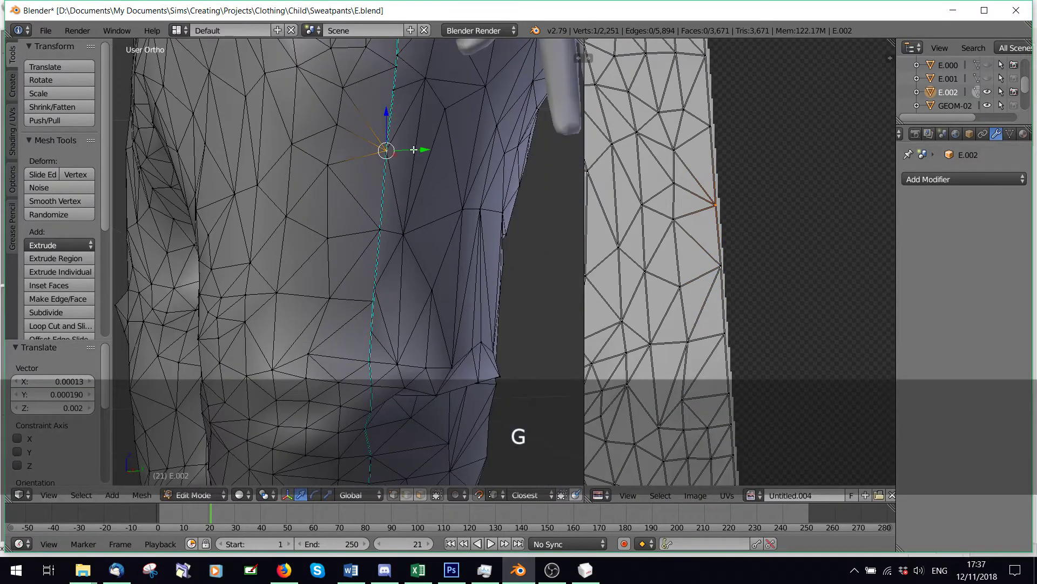
shift+middle_drag(402, 147, 407, 243)
scroll(392, 292, up, 4)
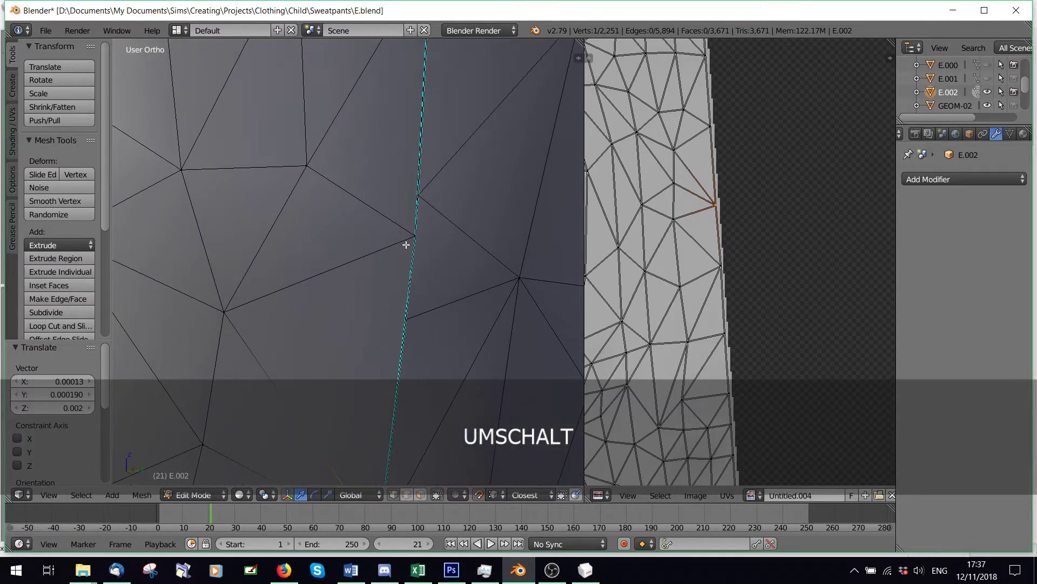
key(g)
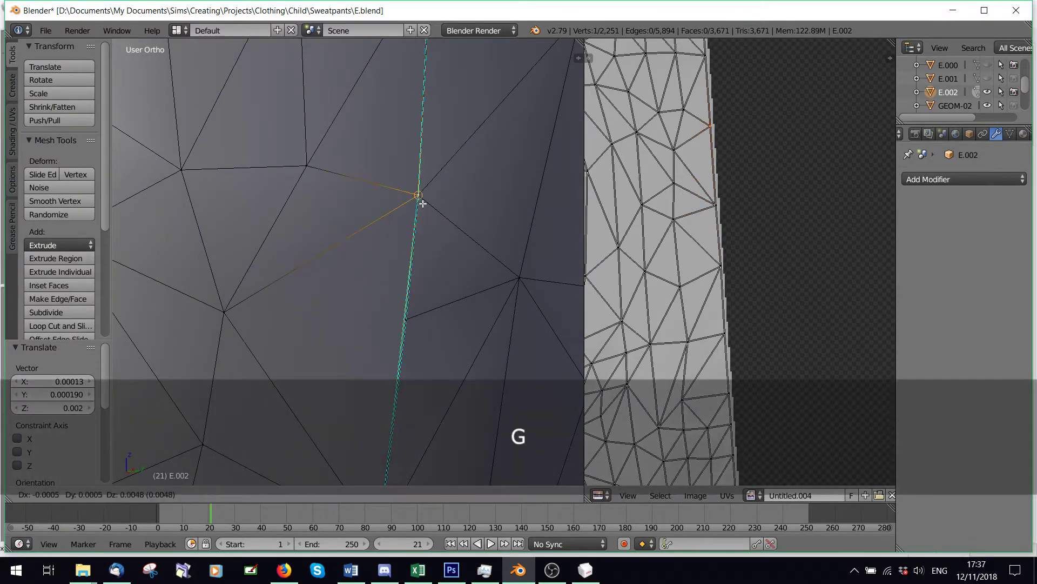
click(419, 194)
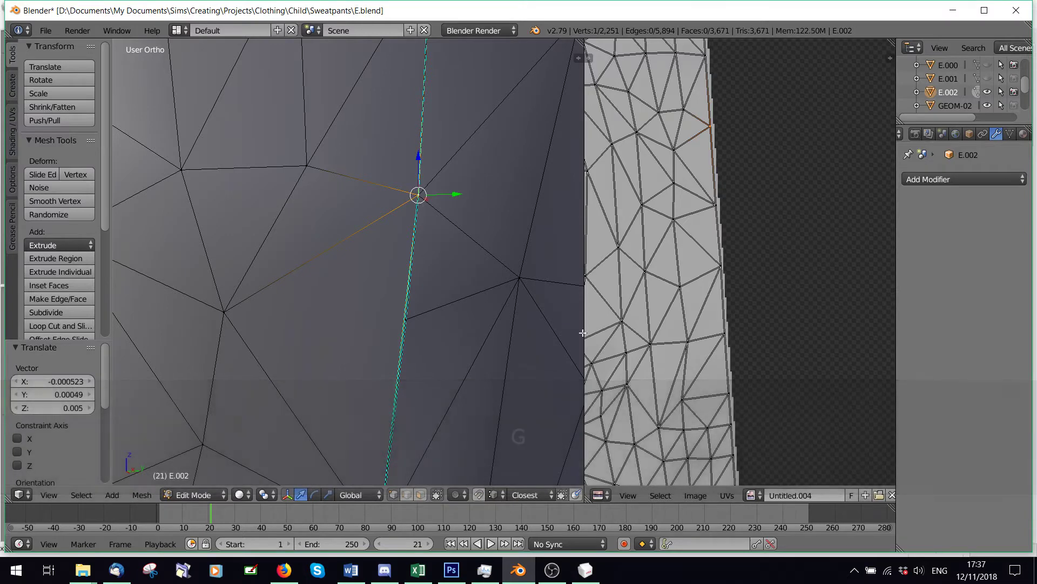
key(g)
click(710, 109)
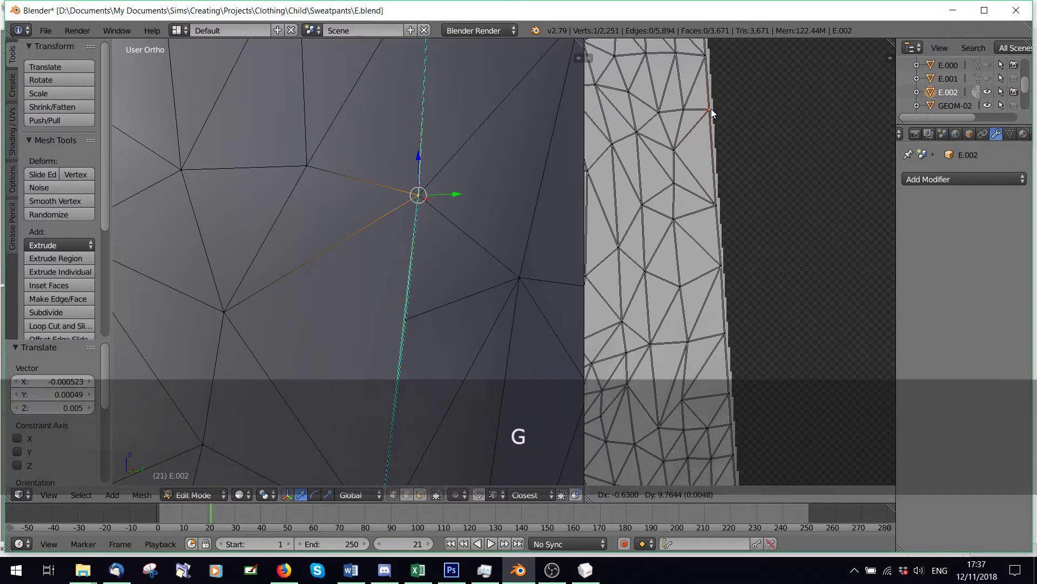
Step: Re-enable snapping and move the lower back-panel seam vertex up onto the vertex just aligned
click(479, 495)
key(g)
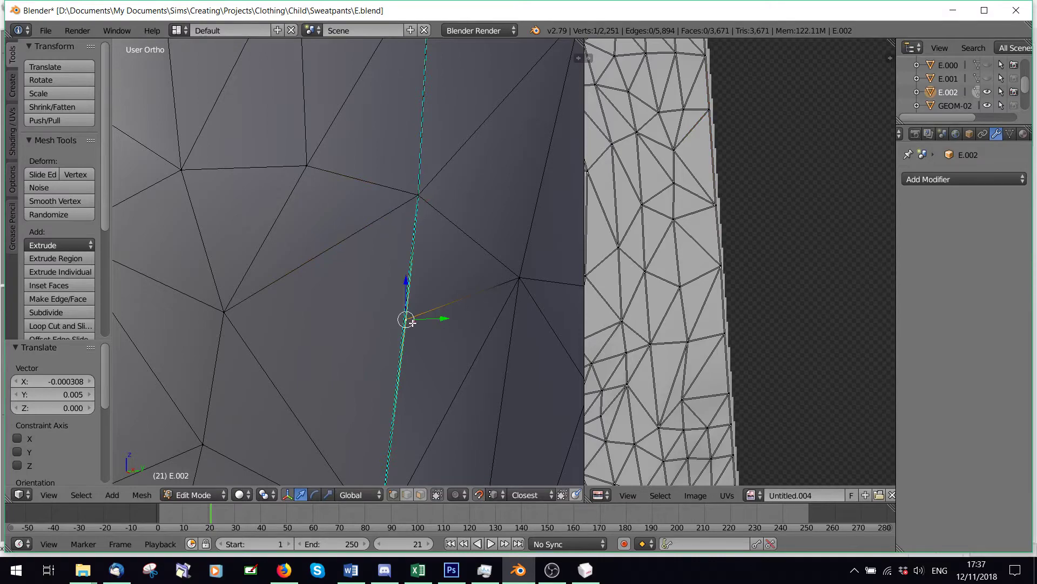
click(419, 195)
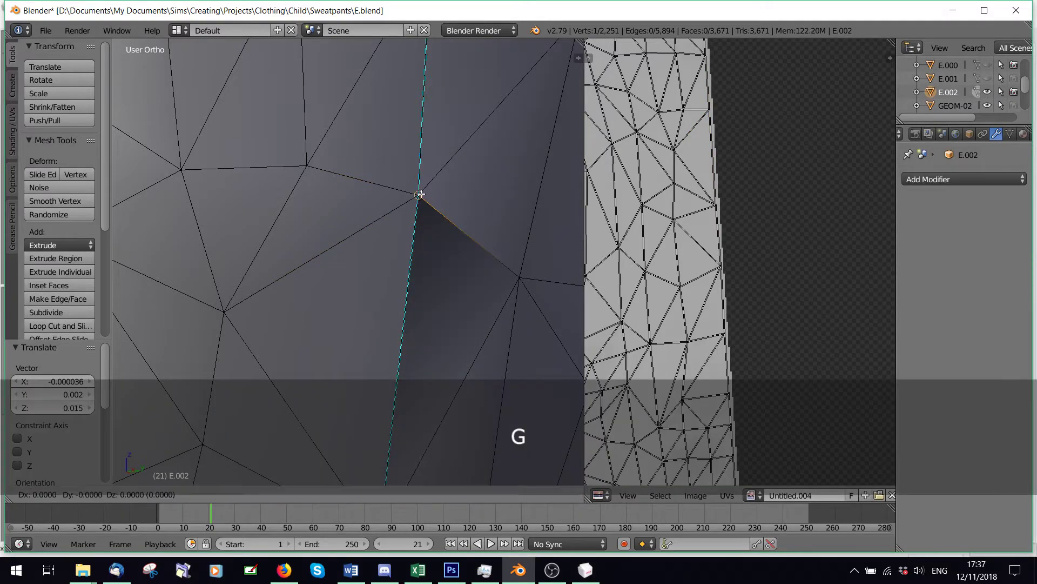
Step: Try to move the back-panel vertex's UV point up along the outer edge of the second pants island
scroll(417, 262, down, 6)
scroll(834, 273, down, 8)
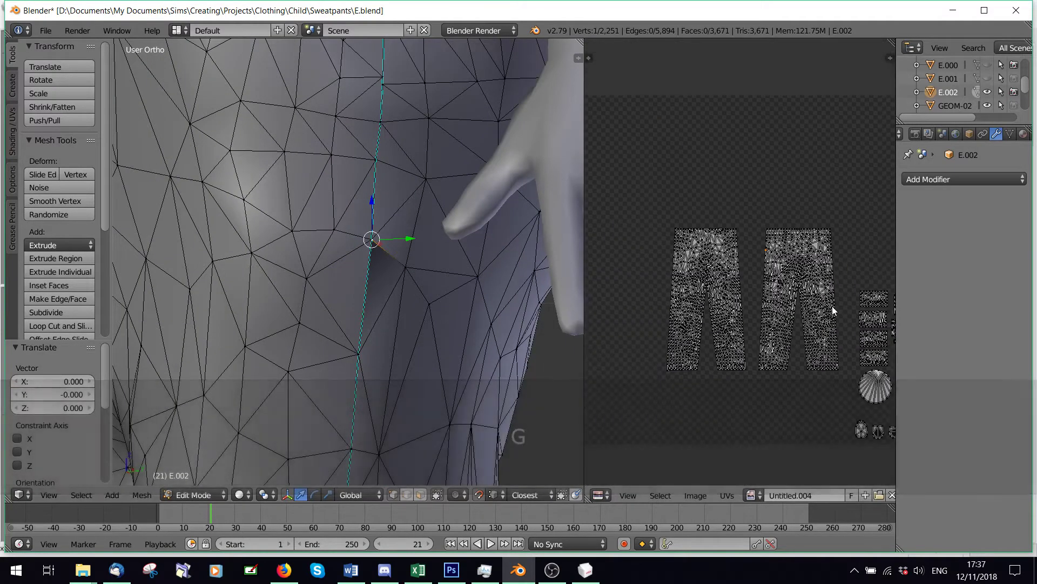
scroll(735, 265, up, 6)
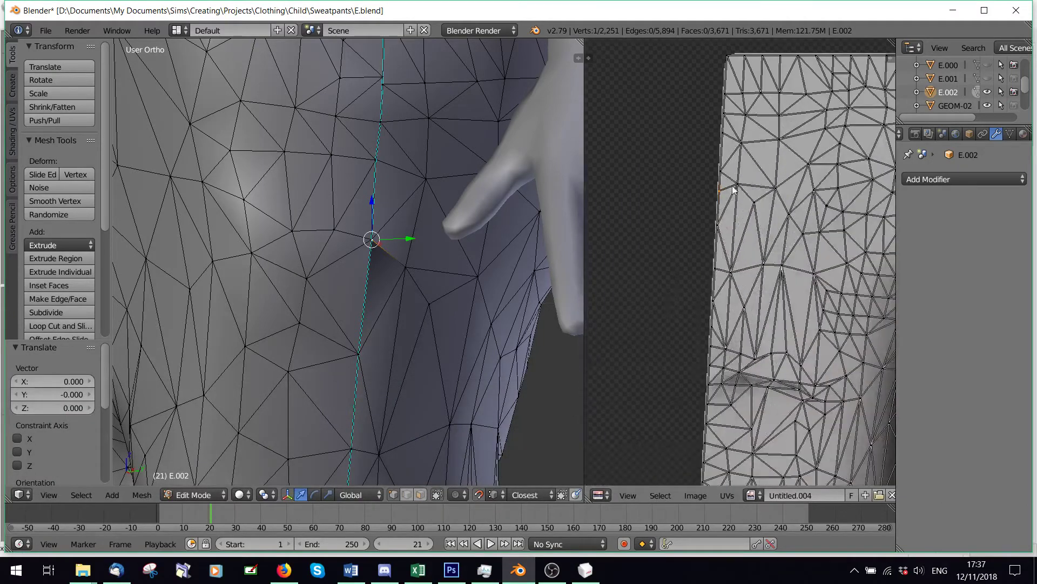
key(g)
click(722, 170)
key(g)
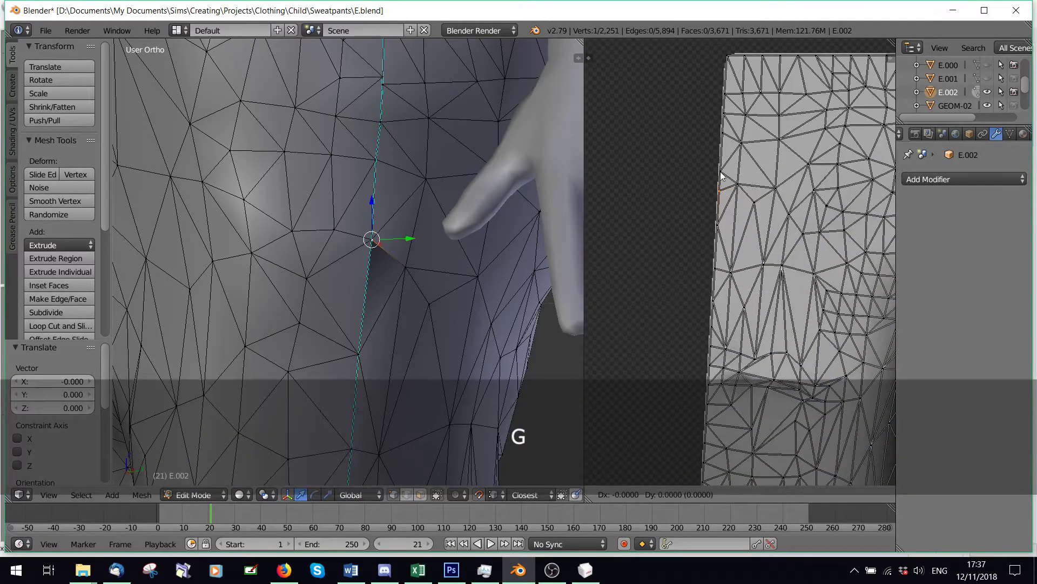
click(721, 174)
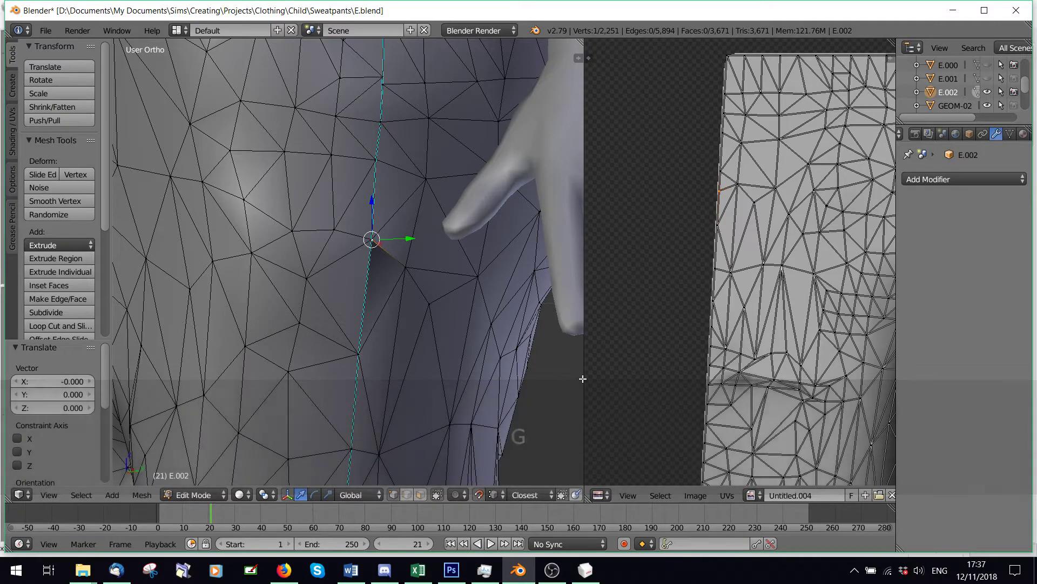
Step: Set UV snapping to Vertex, move the back-panel seam vertex's UV point up the island edge, and widen the 3D view again
drag(585, 381, 336, 377)
click(851, 496)
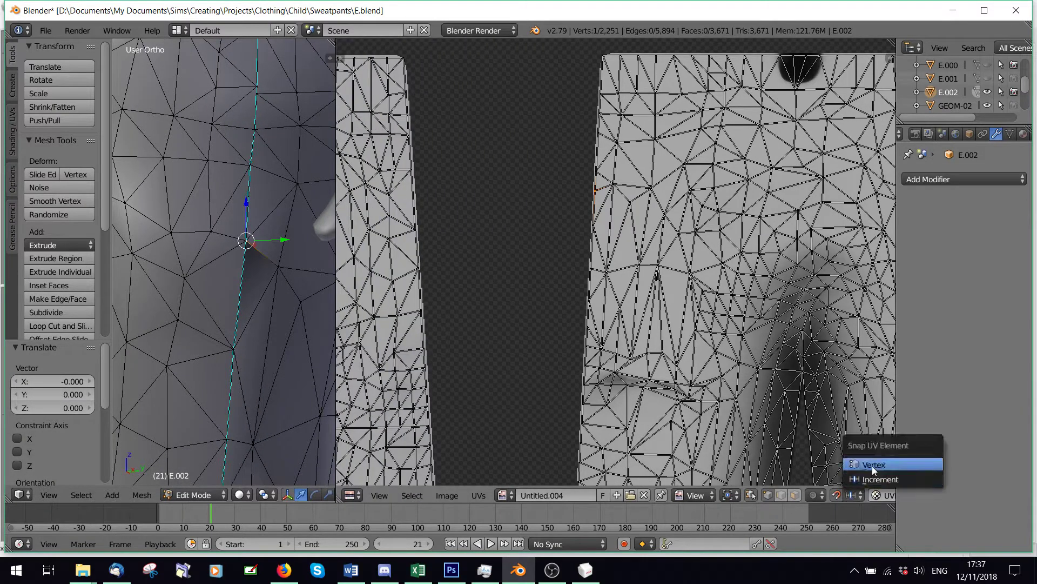
click(872, 465)
key(g)
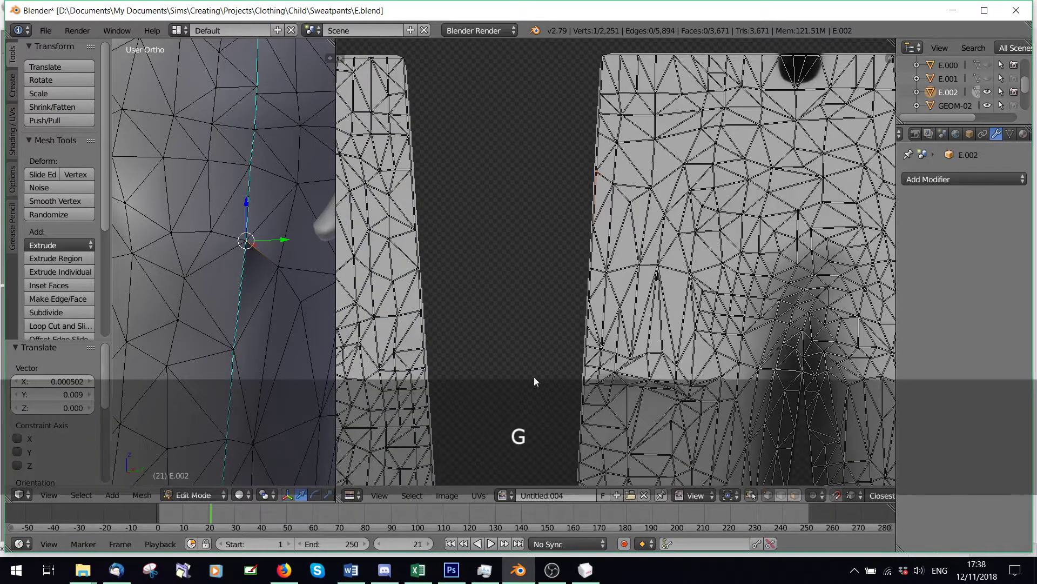
click(369, 307)
drag(335, 303, 558, 289)
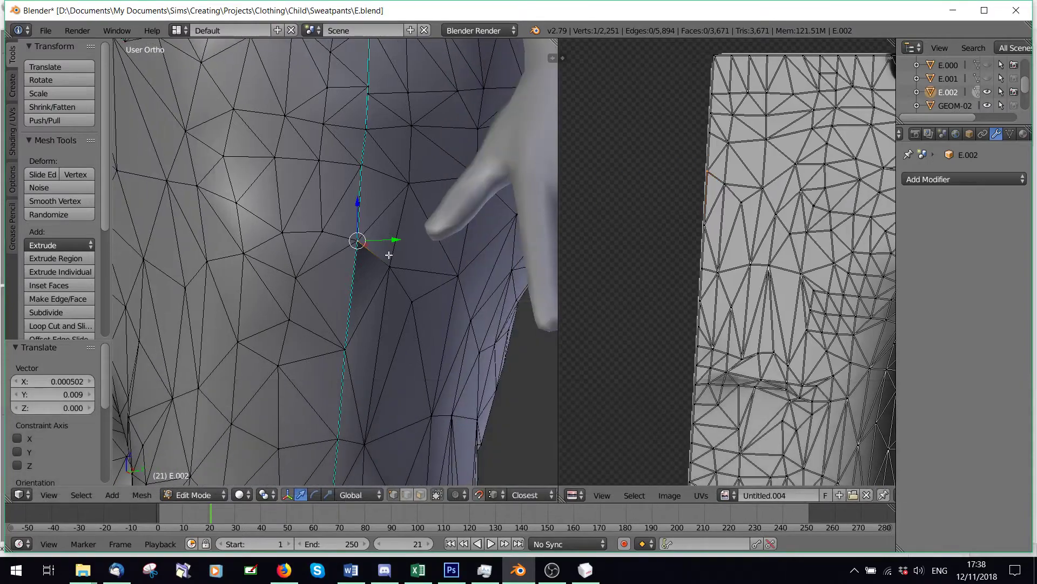
Step: Switch the decimated sweatpants to Object Mode and examine their shading along the front and side seam
scroll(378, 189, down, 5)
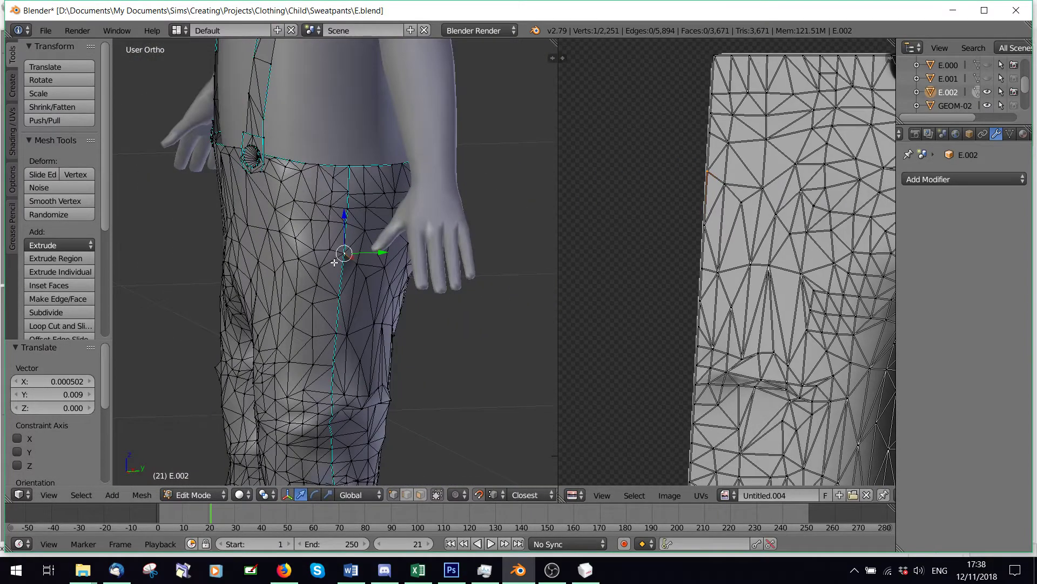
middle_drag(281, 236, 417, 234)
scroll(343, 282, down, 4)
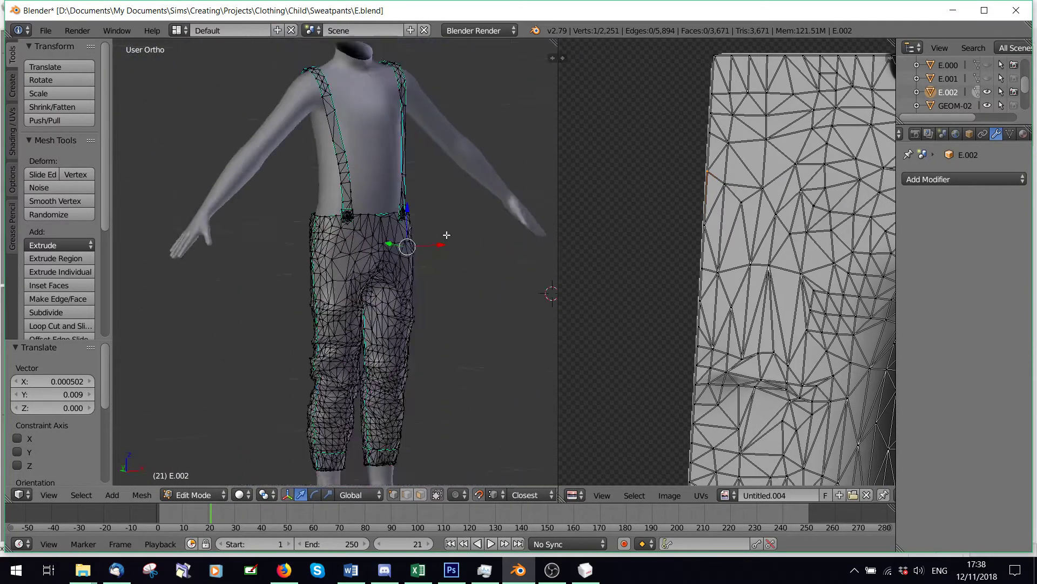
middle_drag(354, 280, 358, 281)
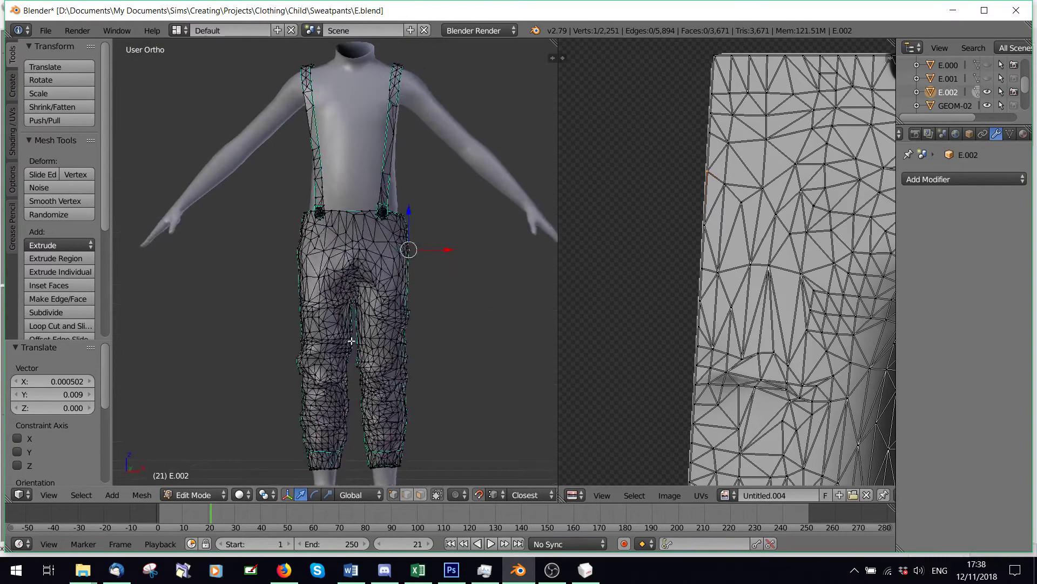
scroll(358, 281, up, 3)
click(186, 495)
click(200, 478)
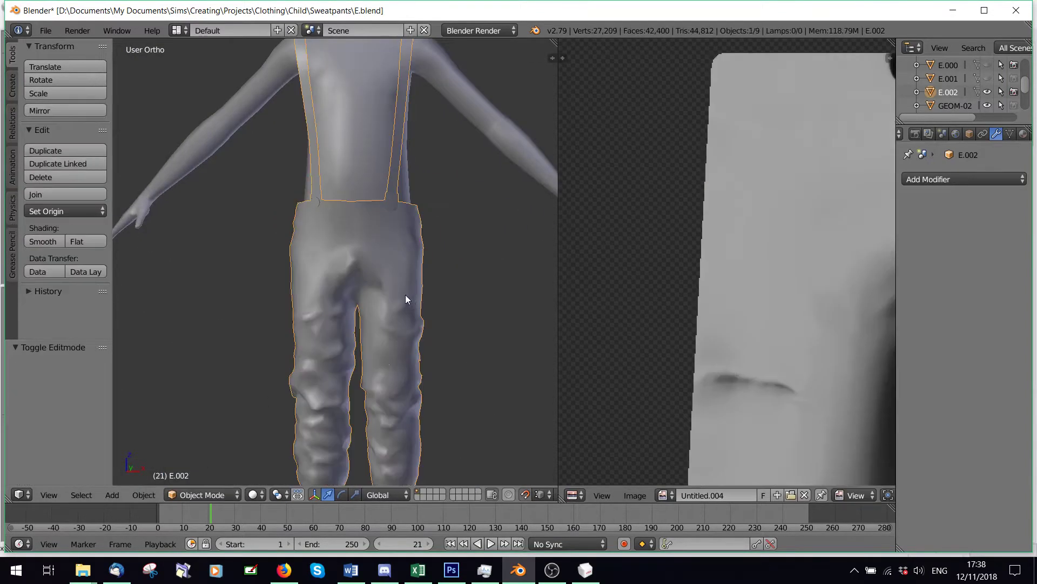
scroll(327, 299, up, 4)
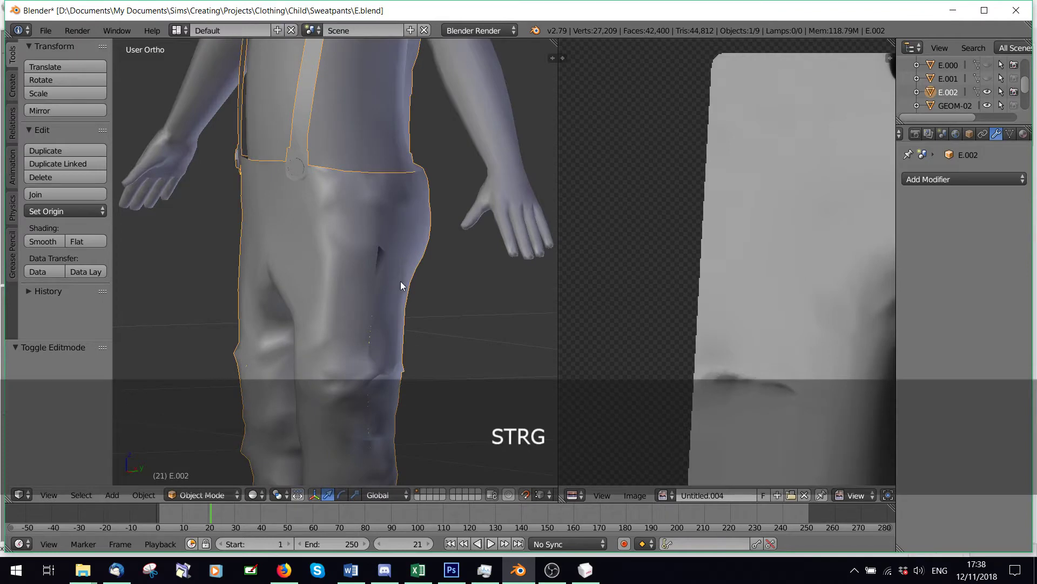
Step: Undo the seam edits and the applied decimation to restore the sweatpants' live Decimate modifier
key(ctrl+z)
key(ctrl+z)
key(ctrl+z)
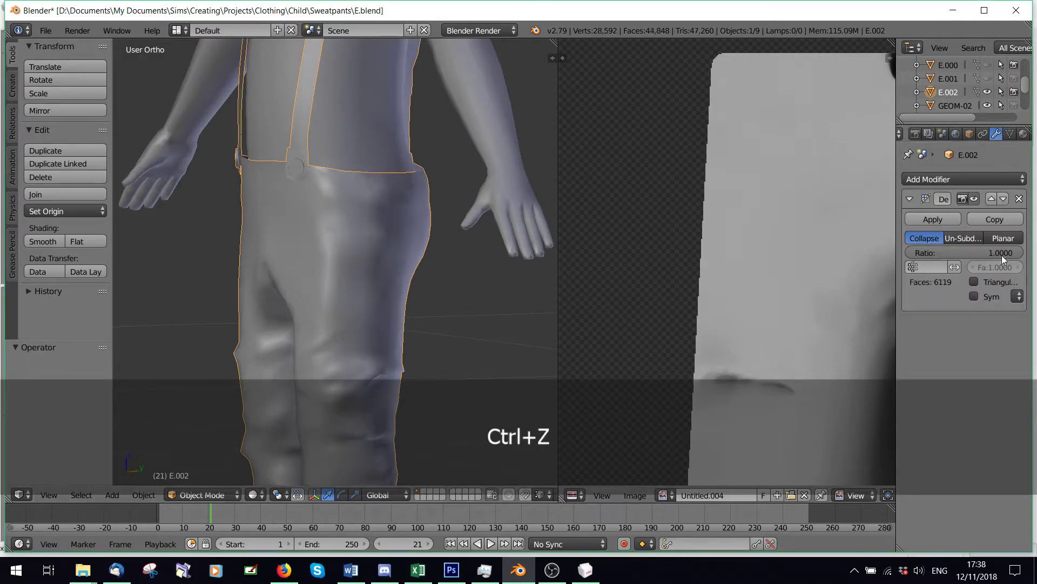
Step: Try planar decimation on the sweatpants, delimited by seams with a 1° angle limit, and inspect the side
click(1000, 239)
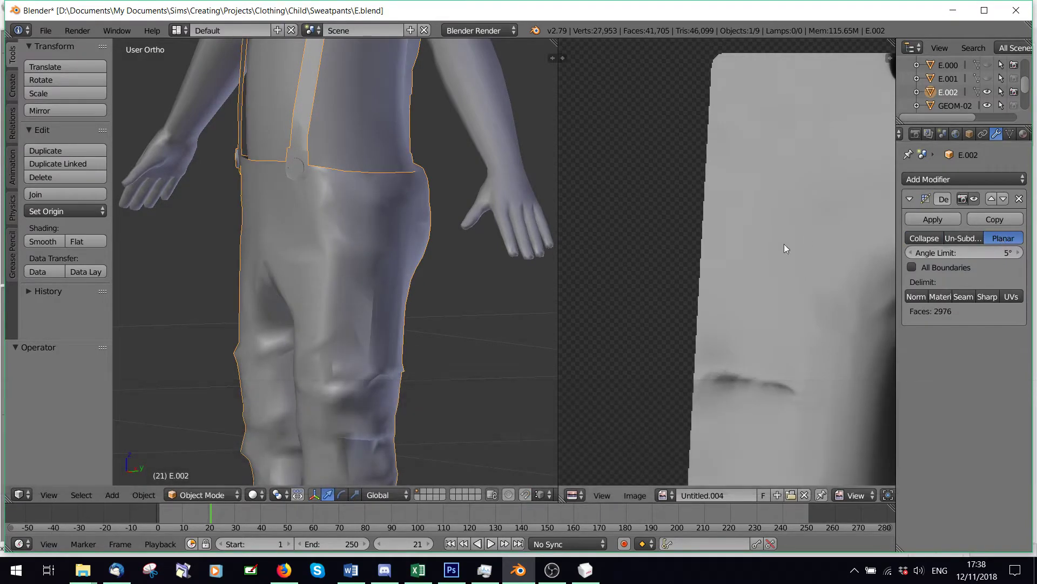
scroll(377, 261, up, 2)
click(962, 296)
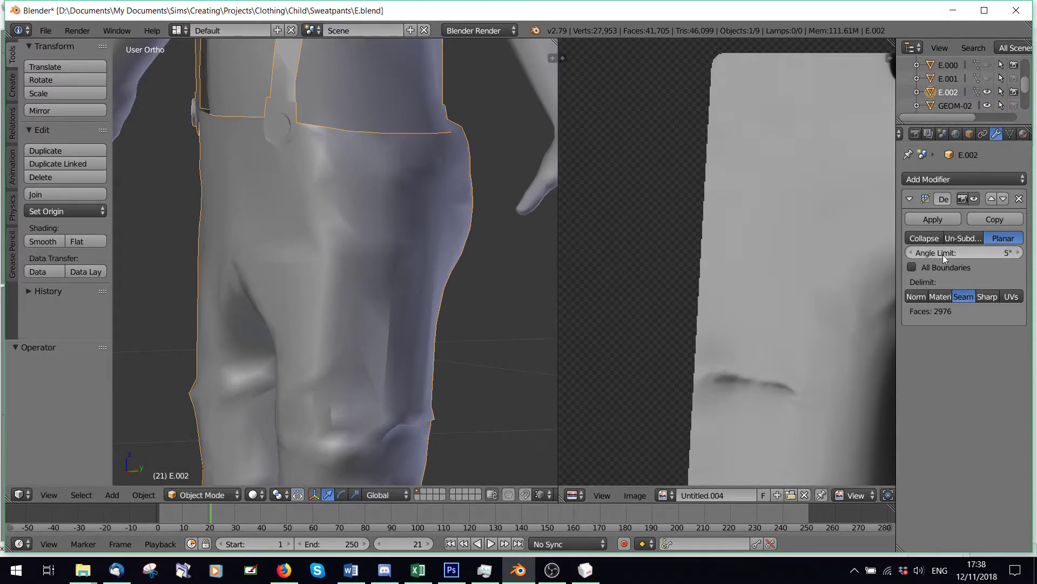
scroll(378, 306, down, 4)
scroll(414, 306, up, 2)
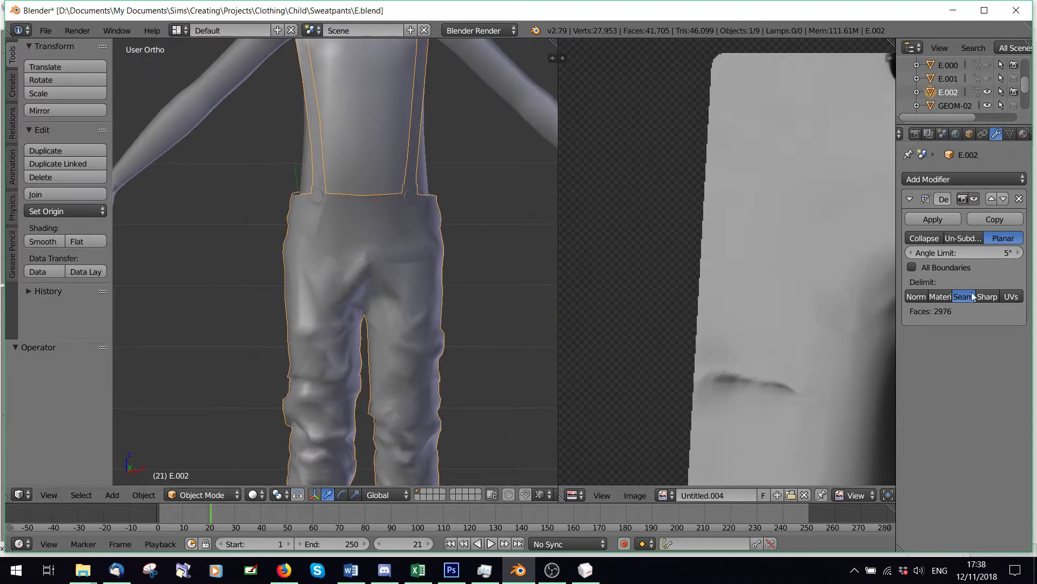
drag(989, 253, 961, 254)
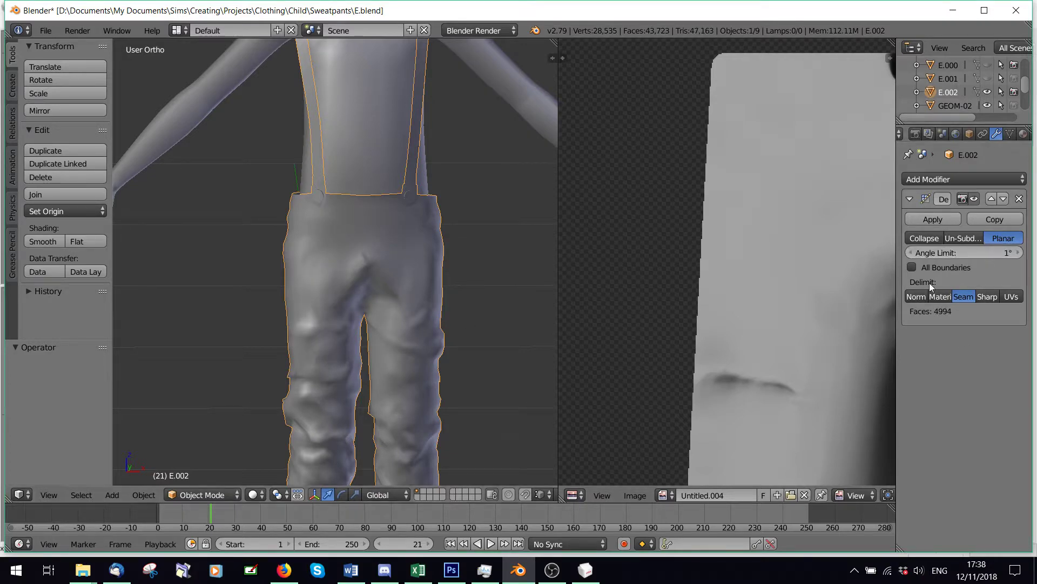
middle_drag(421, 327, 232, 276)
scroll(424, 304, up, 3)
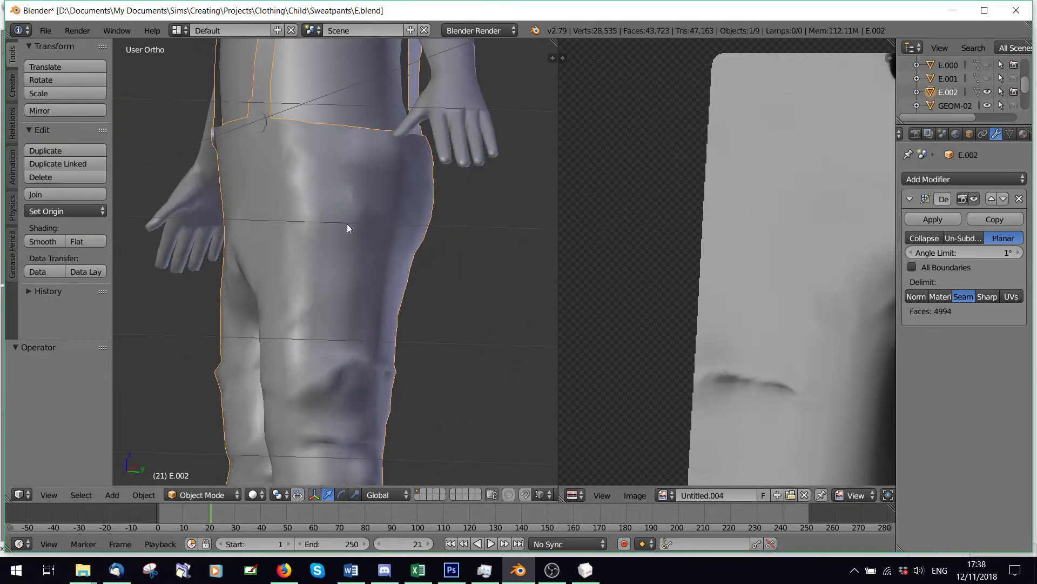
Step: Remove the Decimate modifier from the sweatpants and switch to MilkShape 3D
click(1019, 199)
middle_drag(432, 238, 432, 321)
click(586, 570)
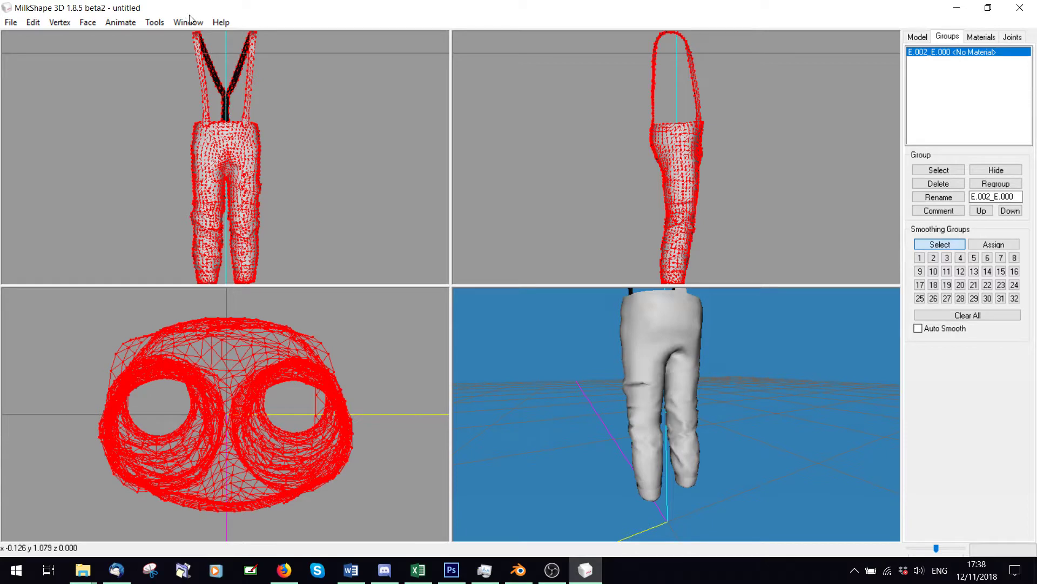
Step: Reduce the sweatpants mesh to 5390 with DirectX Mesh Tools and save the result back to the model
click(145, 27)
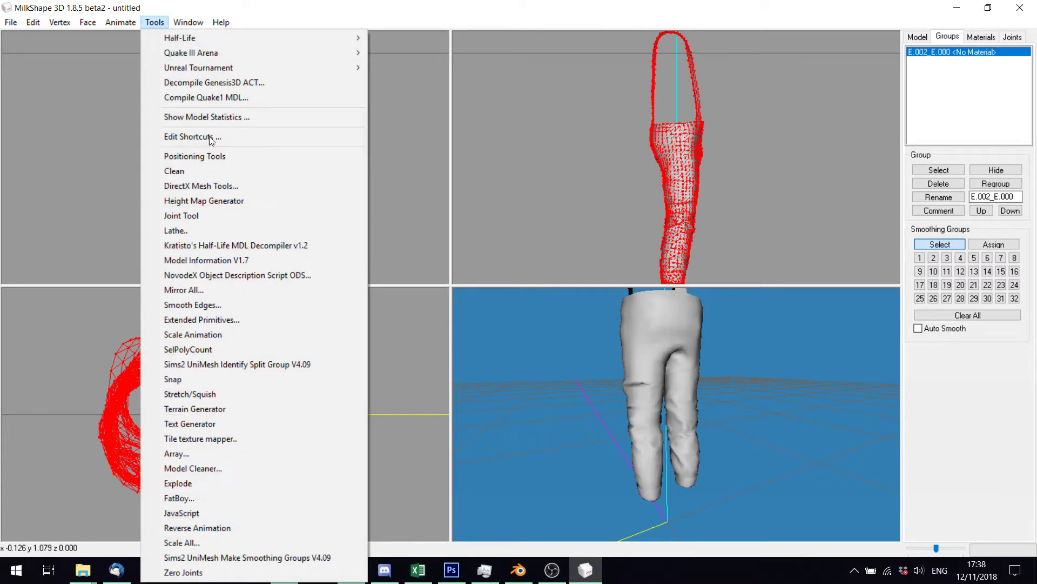
click(225, 185)
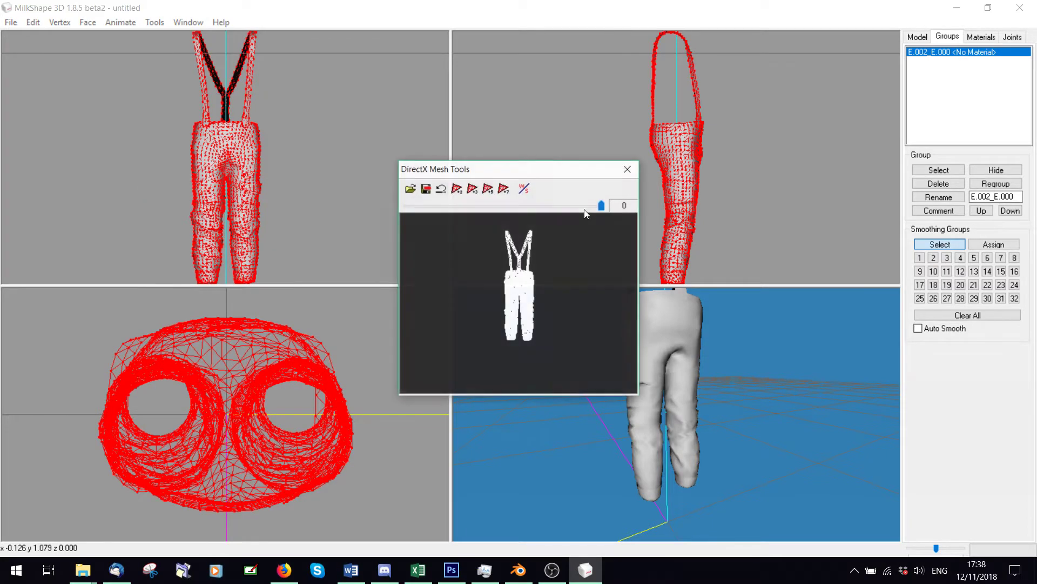
drag(601, 206, 589, 206)
click(426, 189)
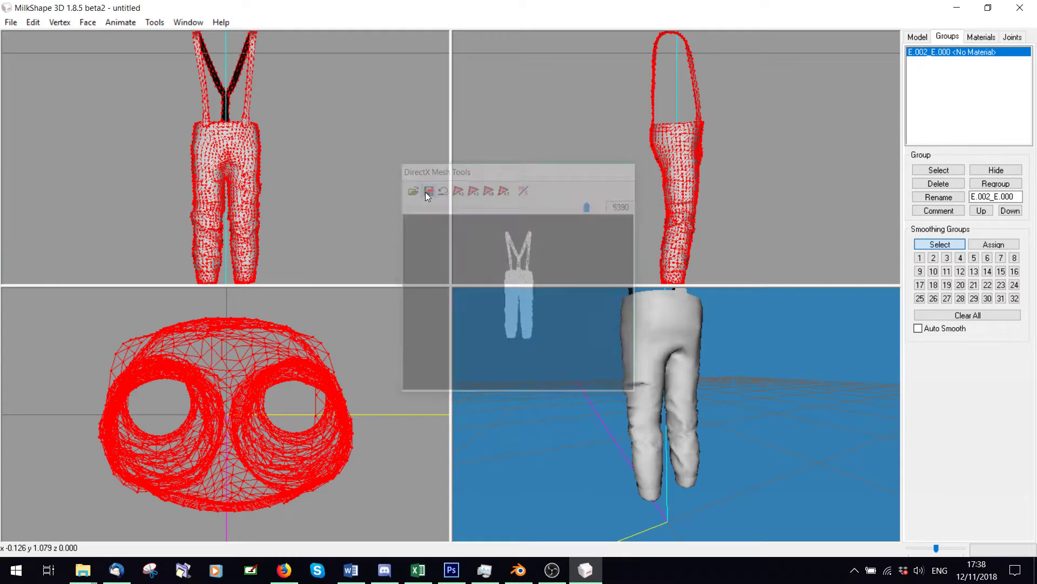
Step: Apply Smooth All to the faces and run the Clean tool on the reduced sweatpants mesh
click(87, 22)
click(118, 141)
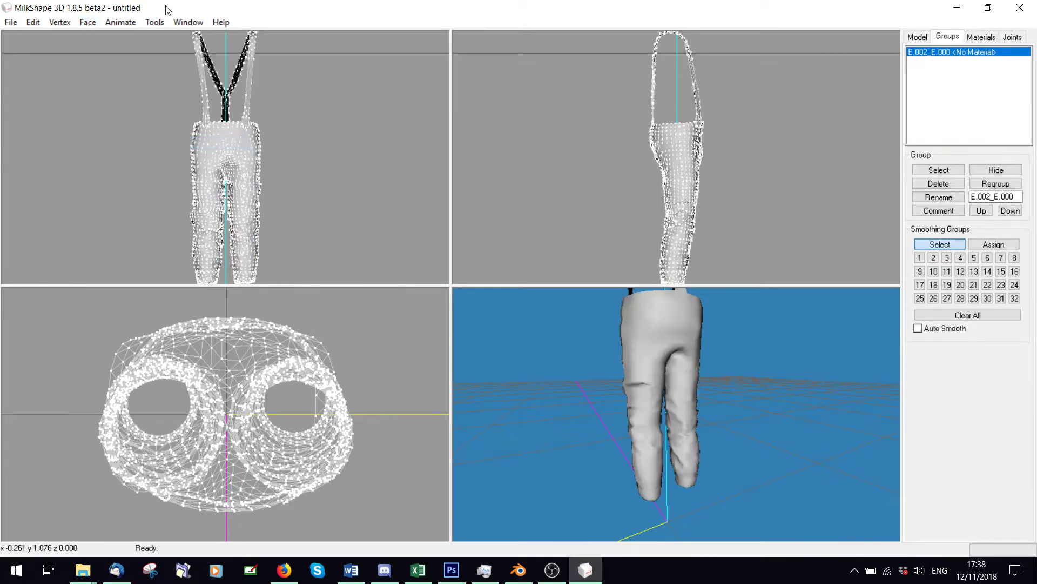
click(156, 23)
click(174, 171)
drag(523, 371, 617, 374)
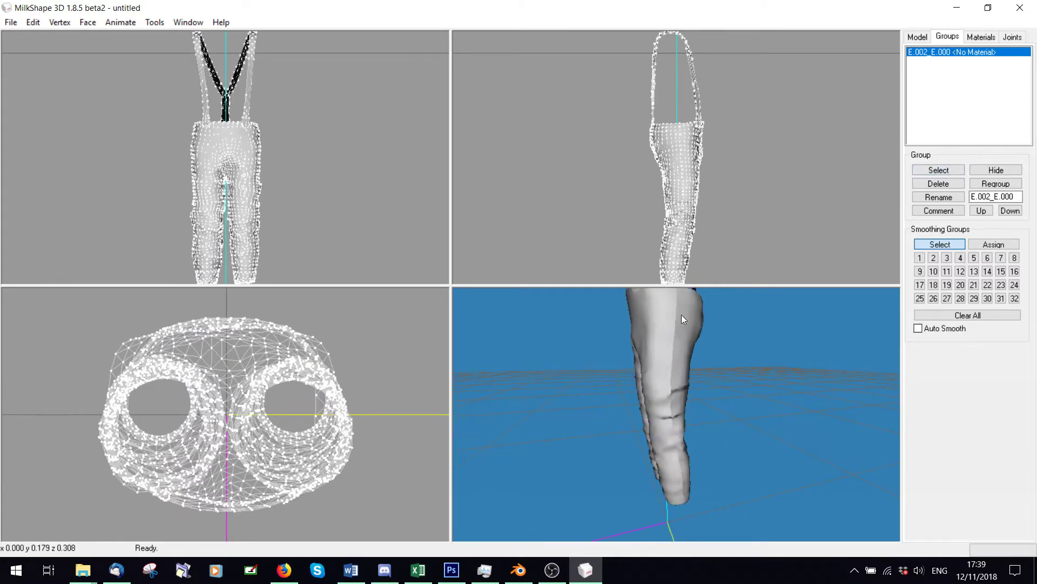
Step: Select the whole sweatpants group and smooth the shading across its side seams
click(943, 172)
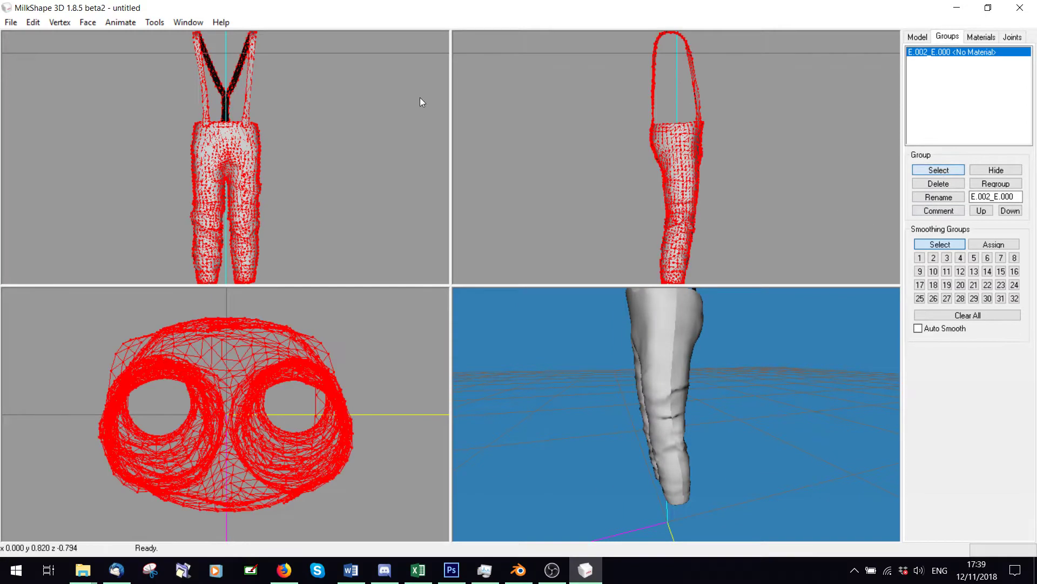
click(60, 23)
click(90, 236)
drag(586, 415, 678, 408)
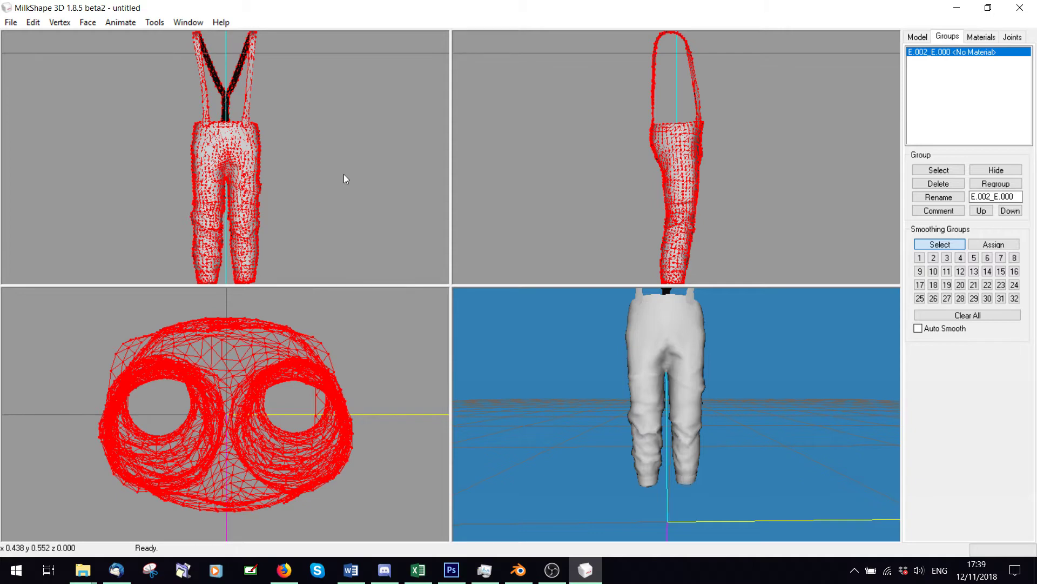
click(509, 579)
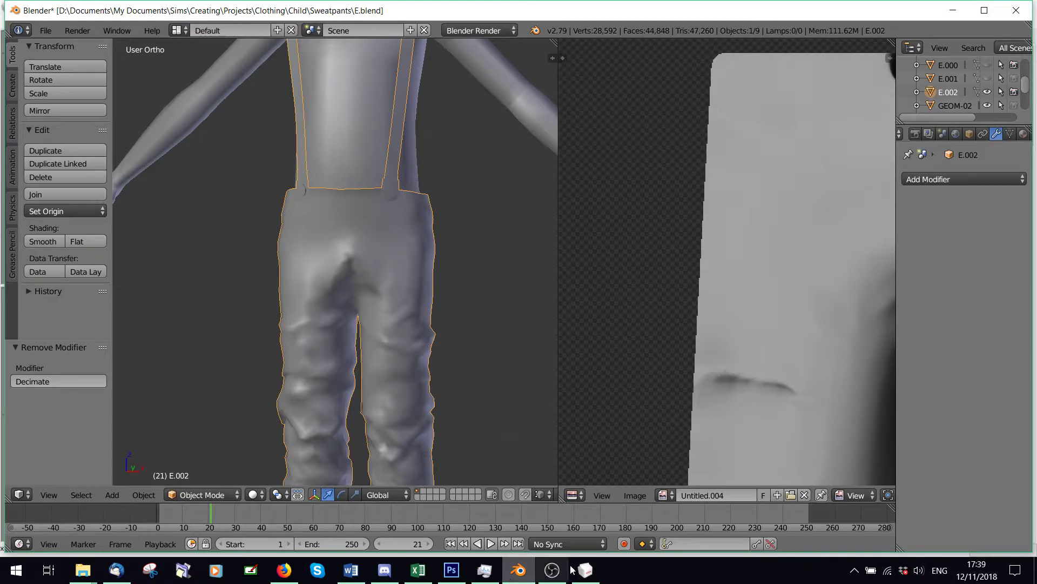
click(939, 180)
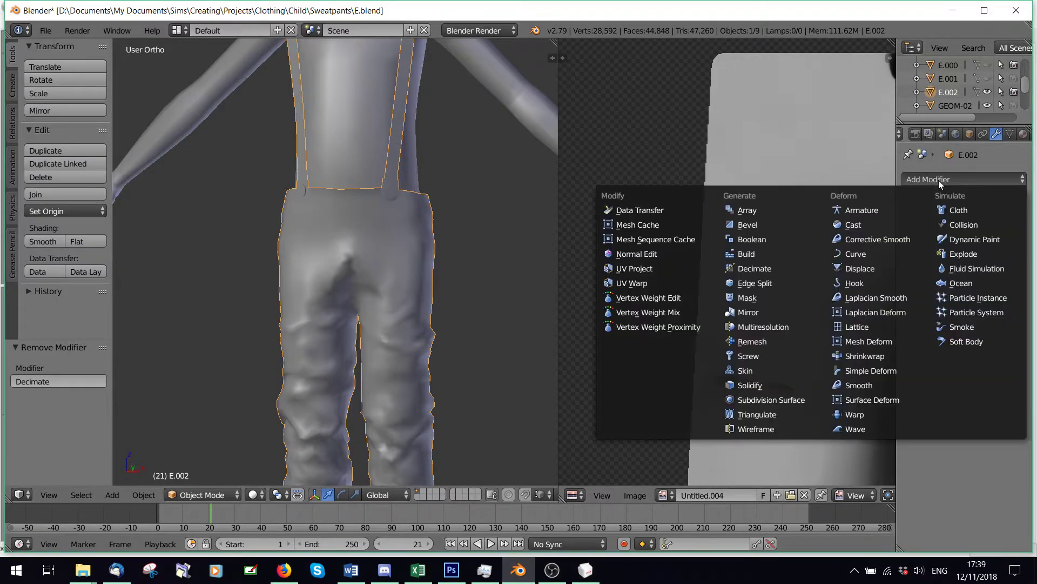
click(773, 268)
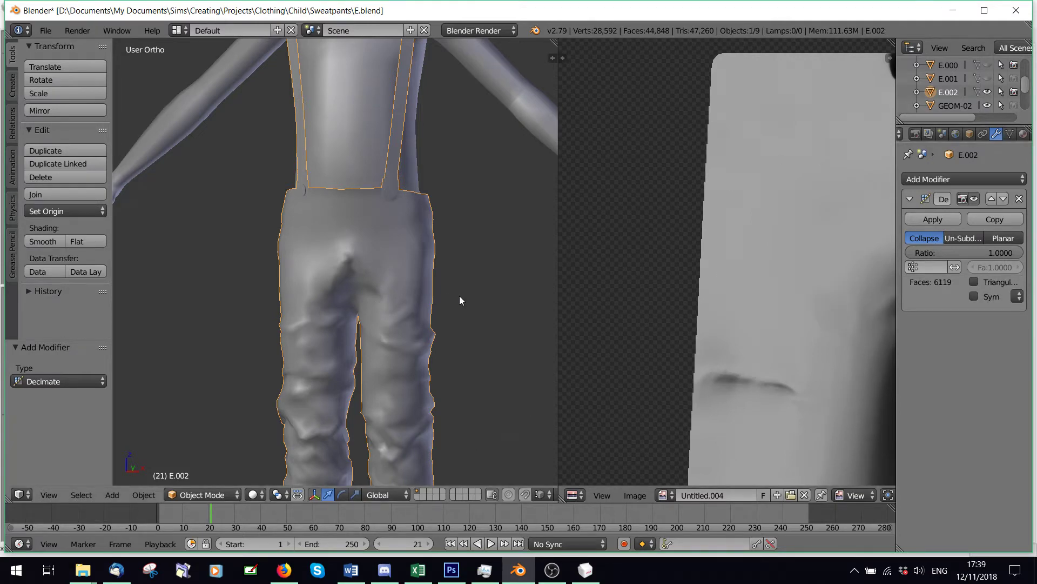
middle_drag(459, 296, 378, 299)
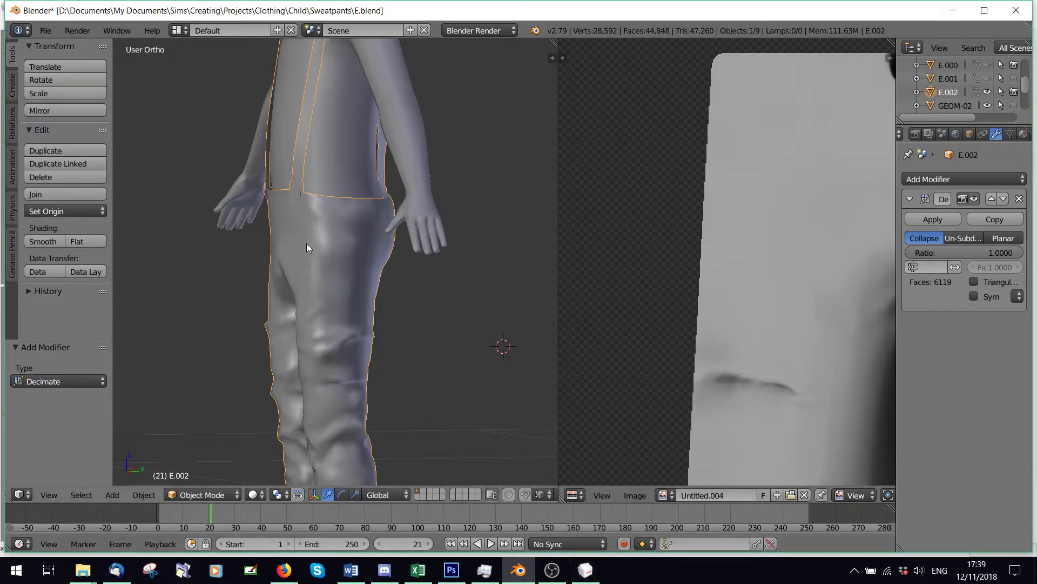
middle_drag(269, 258, 382, 267)
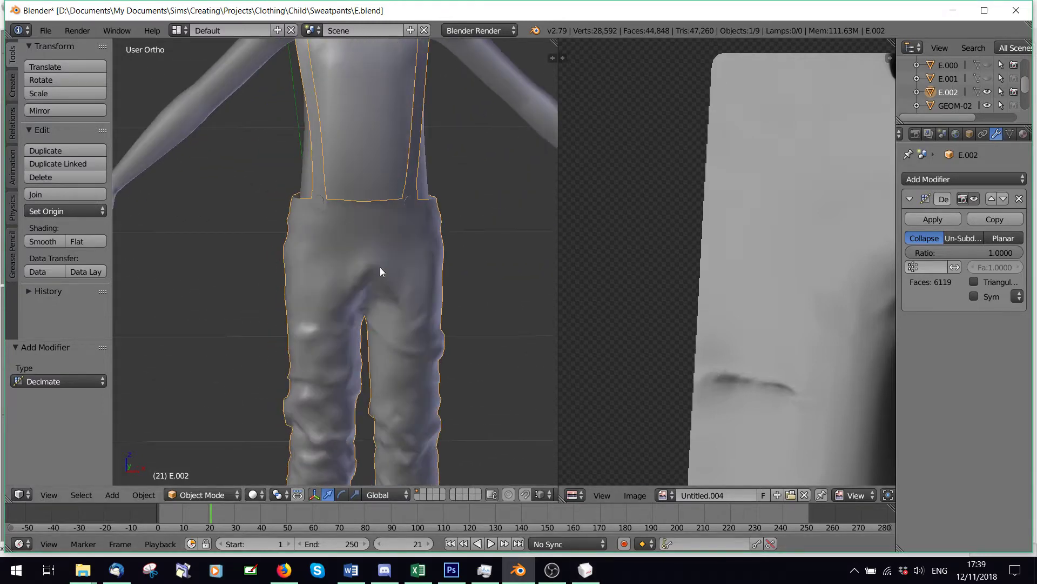
scroll(382, 265, down, 6)
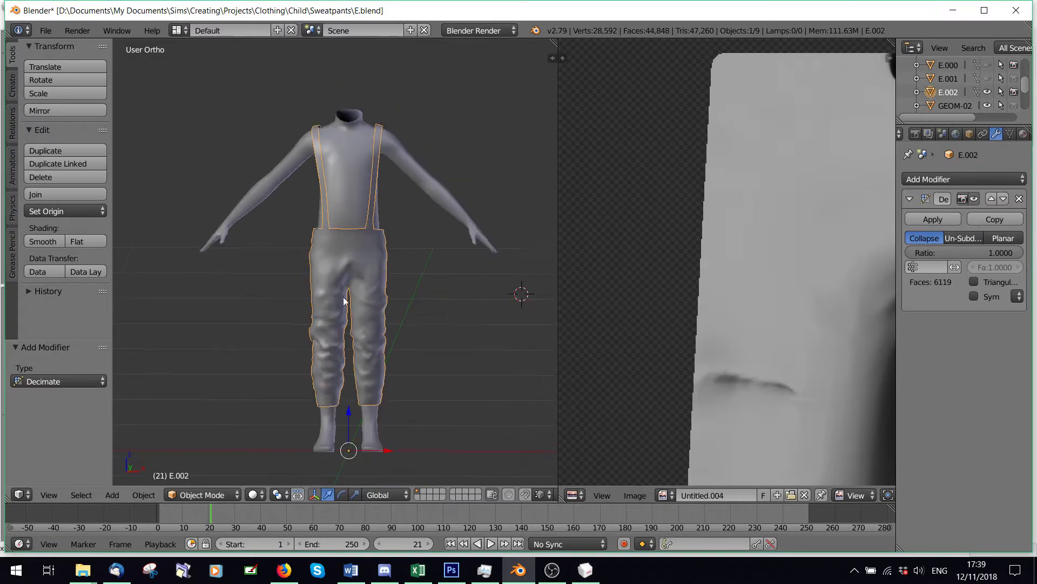
scroll(365, 336, up, 3)
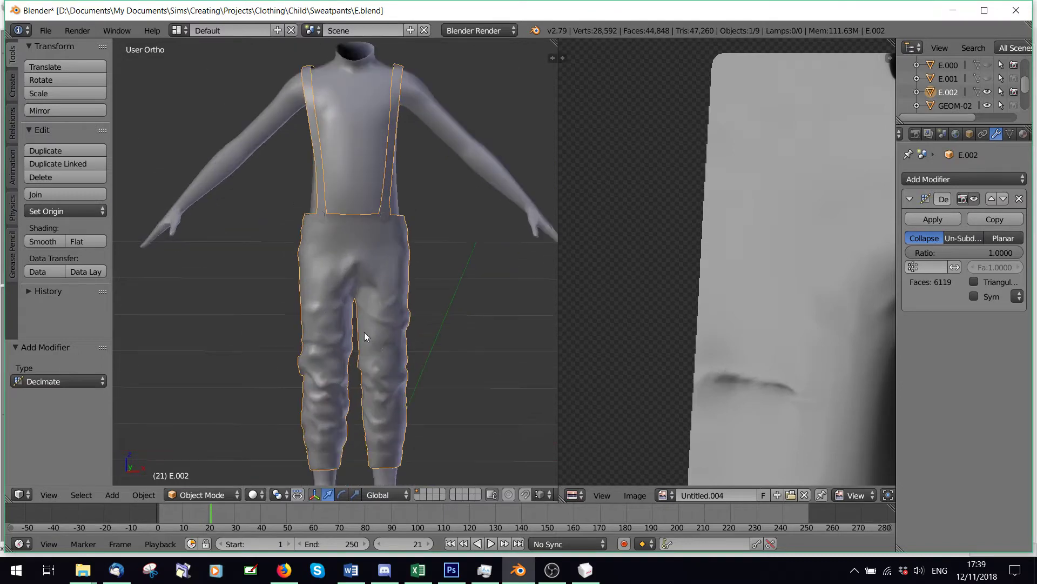
click(1019, 200)
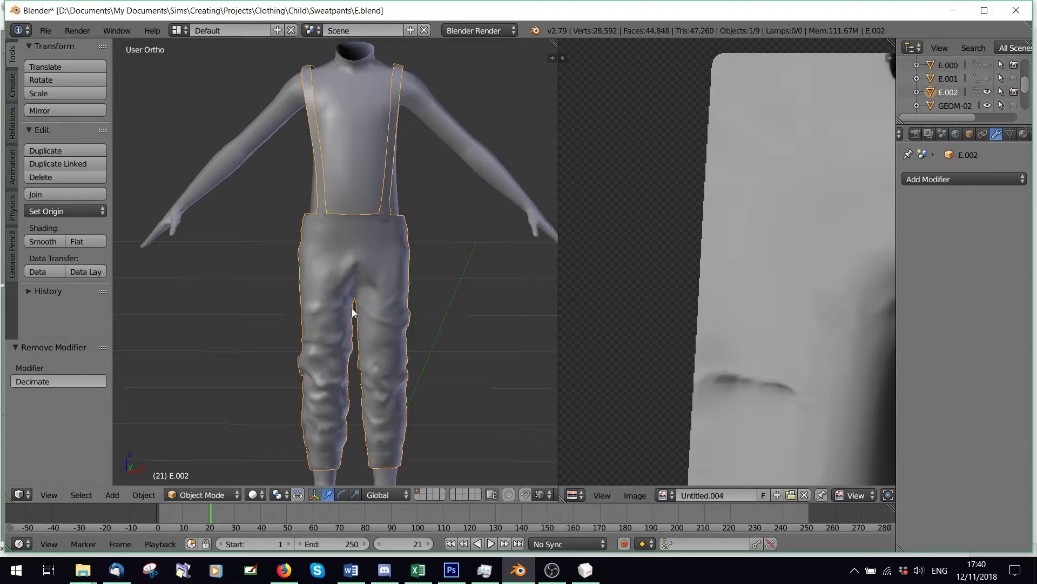
Step: Switch to MilkShape 3D and inspect the reduced sweatpants from the side and back
middle_drag(384, 304, 560, 527)
click(585, 569)
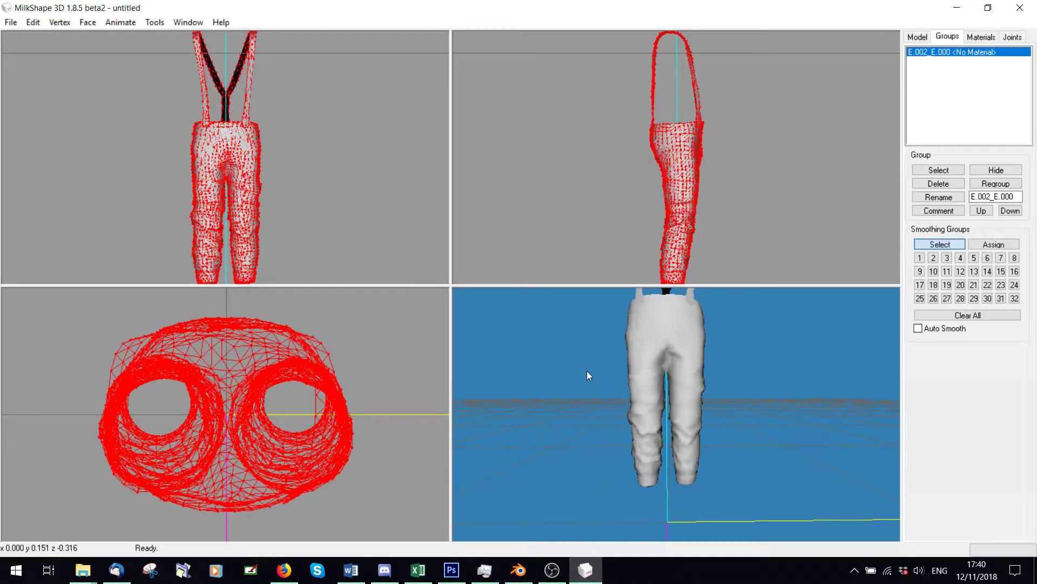
drag(714, 387, 738, 439)
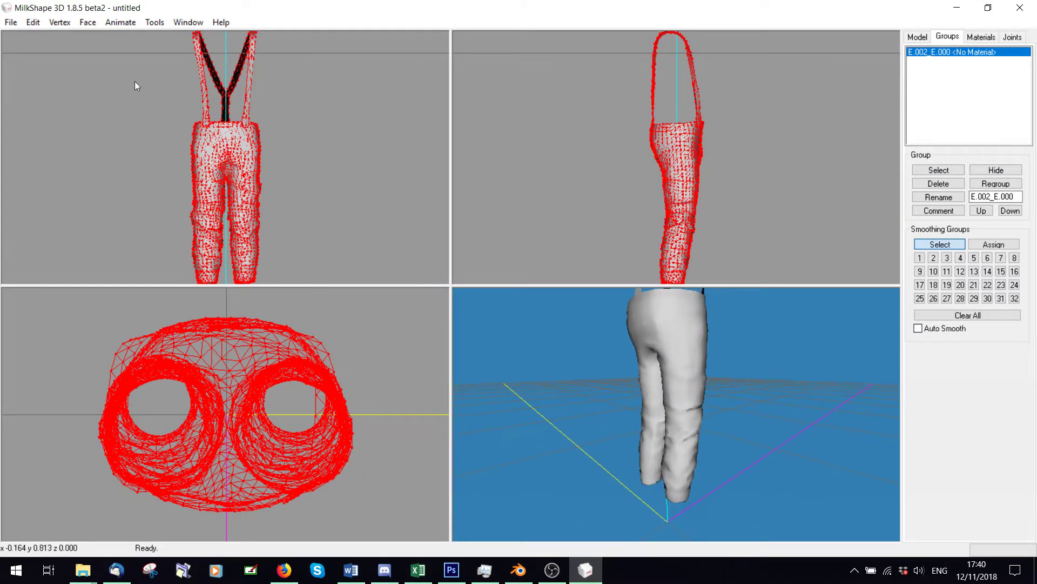
click(81, 23)
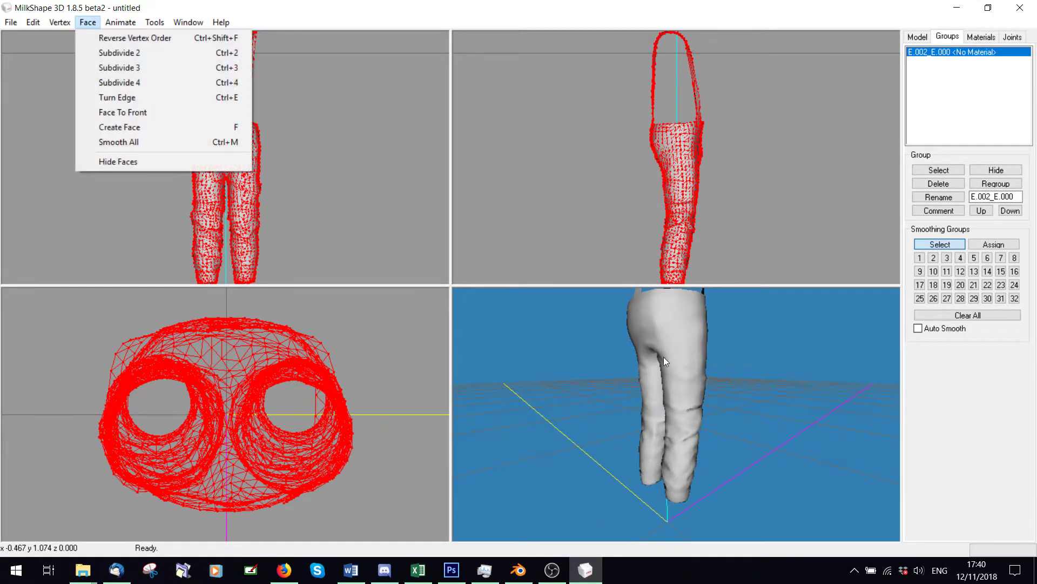
click(687, 398)
drag(687, 399, 656, 304)
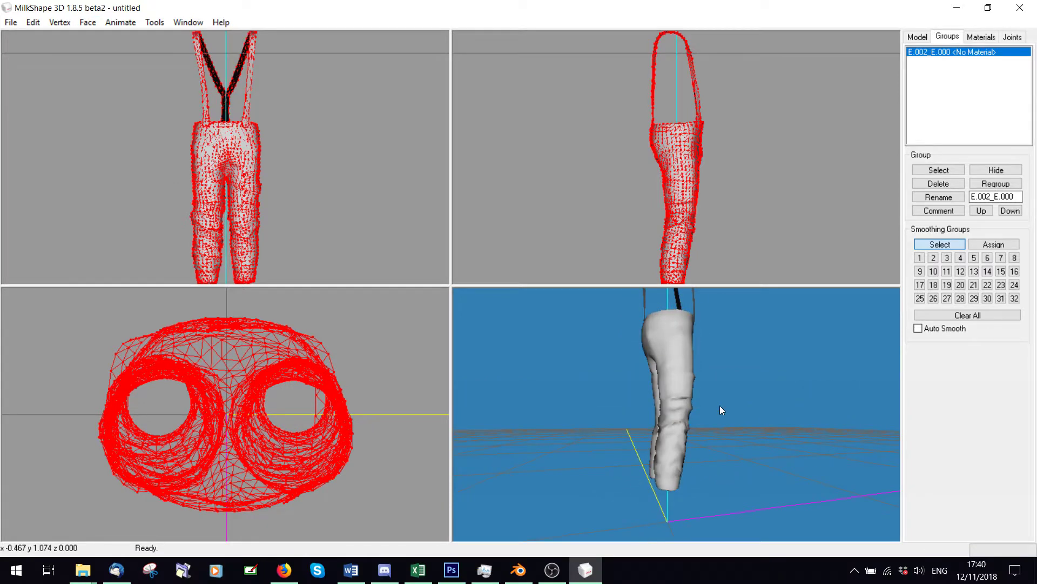
Step: Return to Blender and examine the undecimated sweatpants on the body from the front and side
click(957, 7)
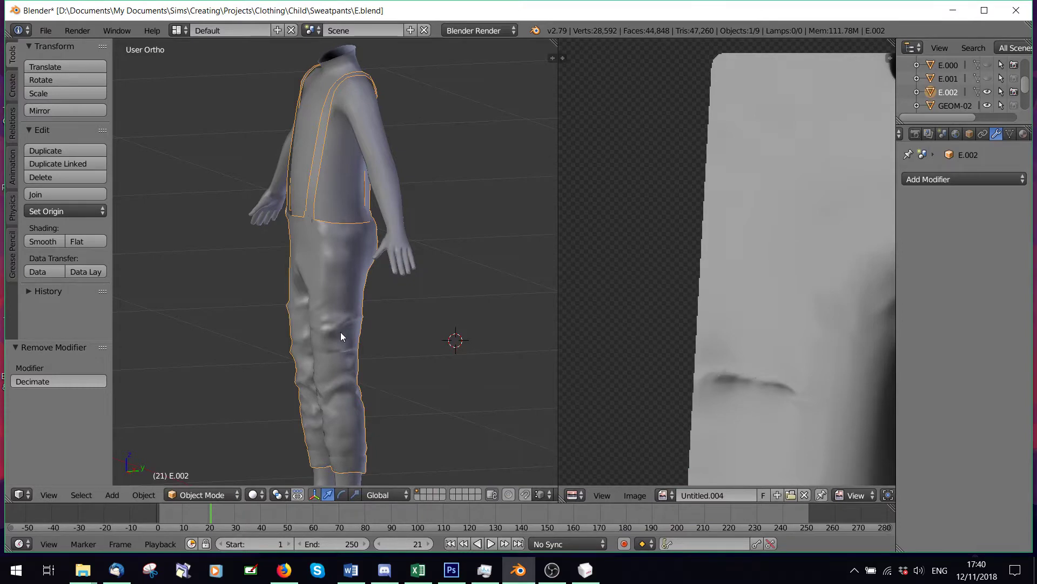
middle_drag(341, 332, 367, 348)
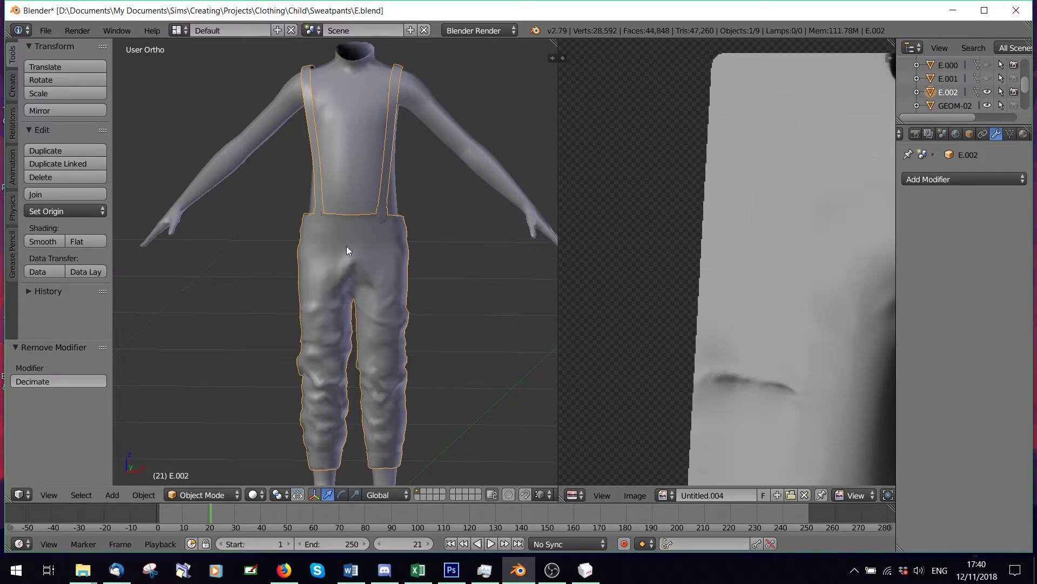
middle_drag(356, 248, 301, 321)
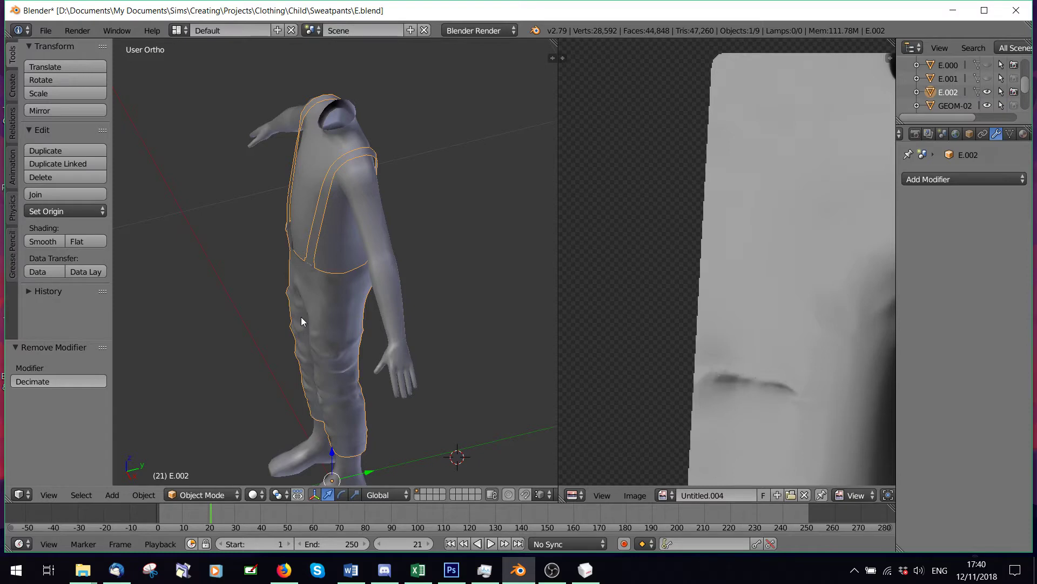
scroll(303, 318, up, 4)
middle_drag(304, 316, 364, 296)
scroll(367, 296, down, 2)
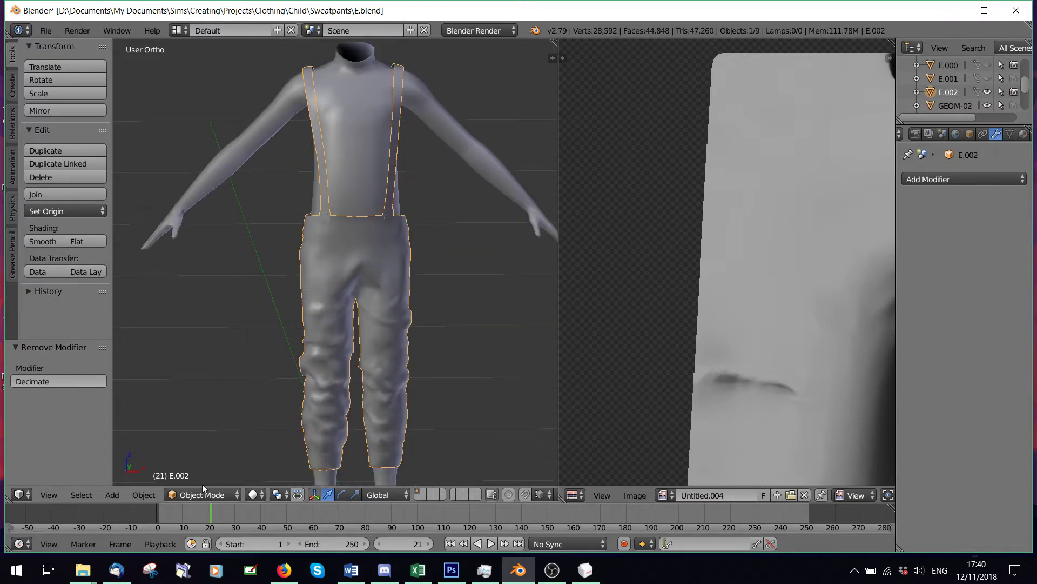
Step: Enter Edit Mode on the sweatpants, clear the selection, and examine the suspender geometry from front, side and back
click(206, 494)
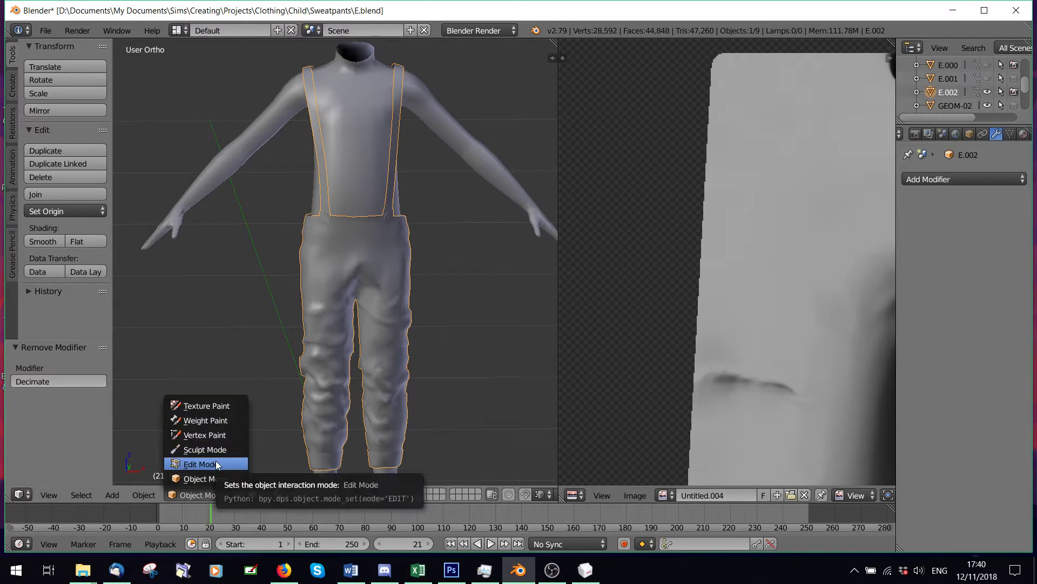
click(216, 464)
scroll(335, 259, up, 2)
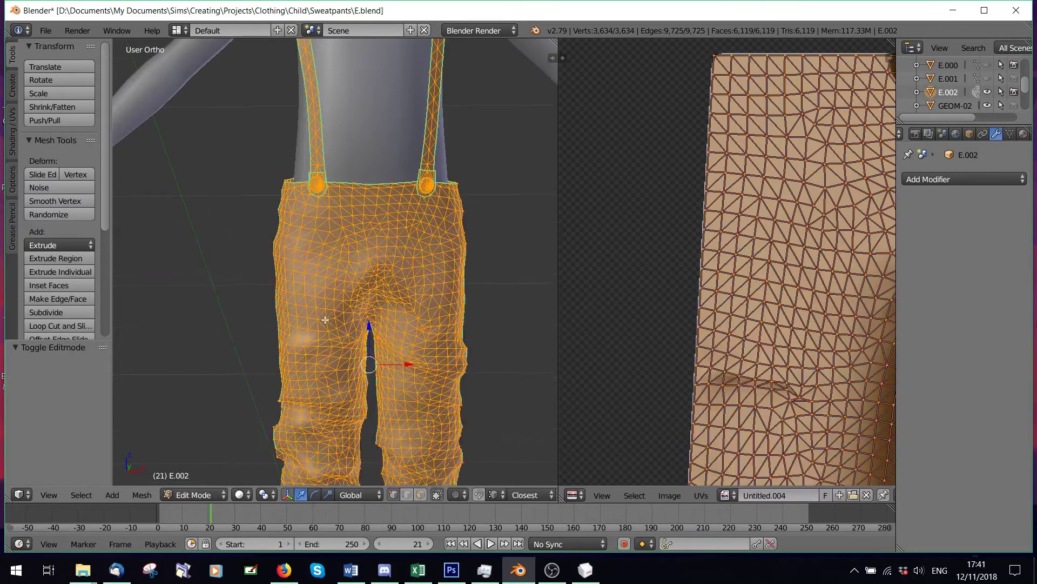
key(a)
scroll(379, 279, down, 2)
middle_drag(440, 276, 261, 267)
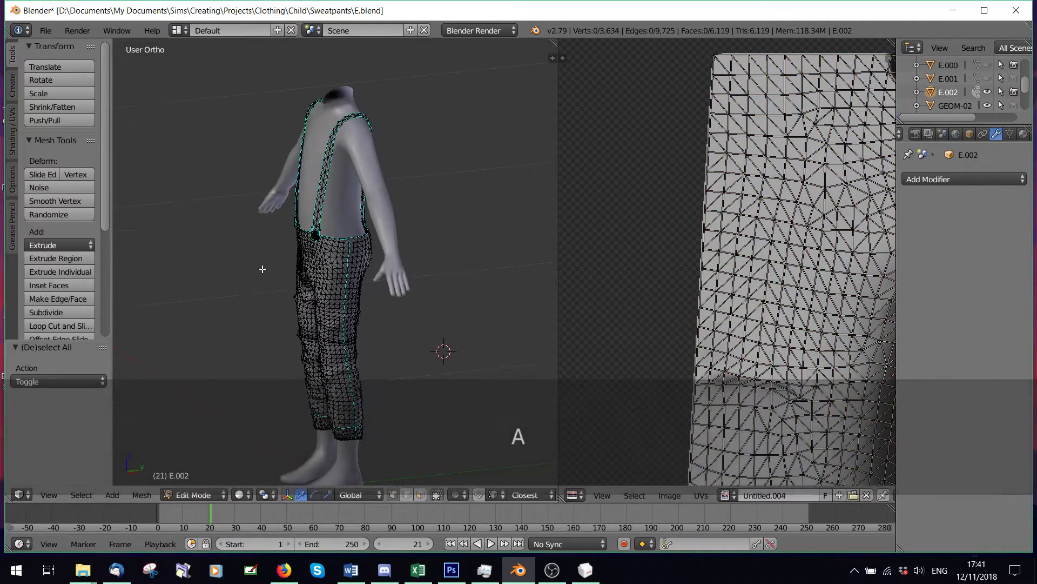
scroll(292, 205, up, 3)
middle_drag(323, 140, 296, 163)
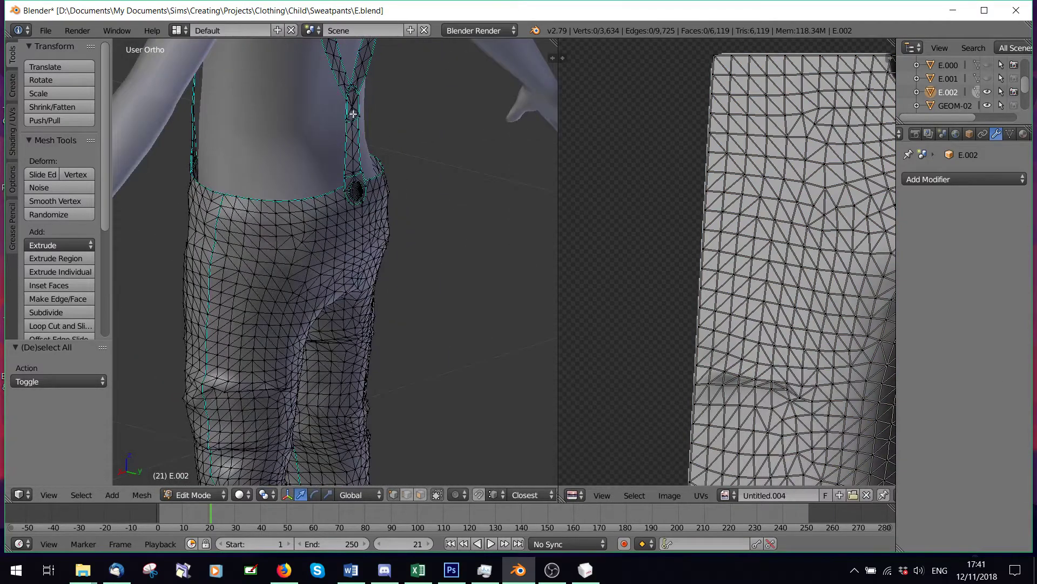
middle_drag(326, 75, 308, 154)
scroll(307, 157, down, 4)
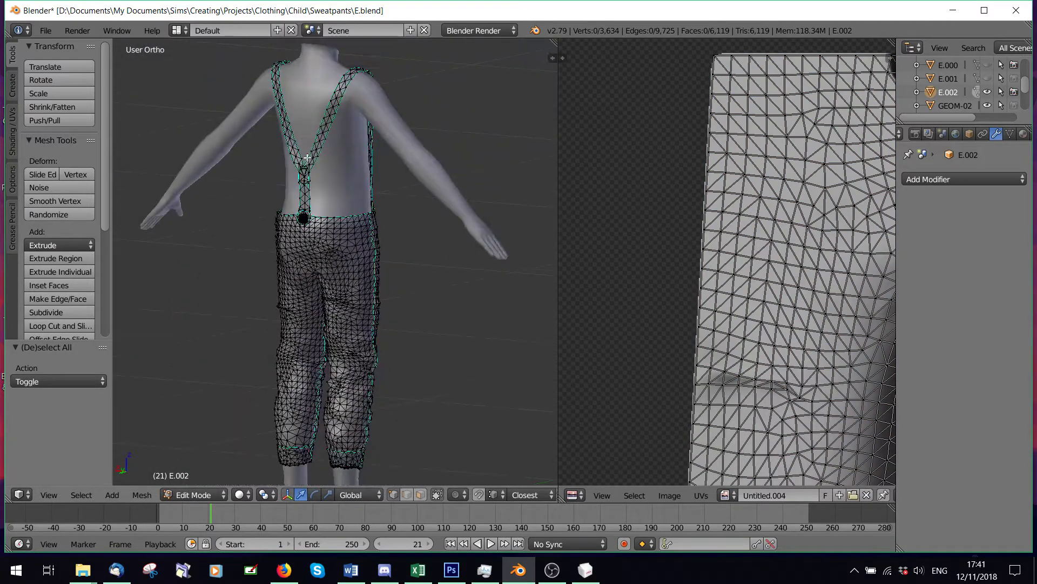
middle_drag(396, 167, 328, 273)
scroll(335, 153, up, 4)
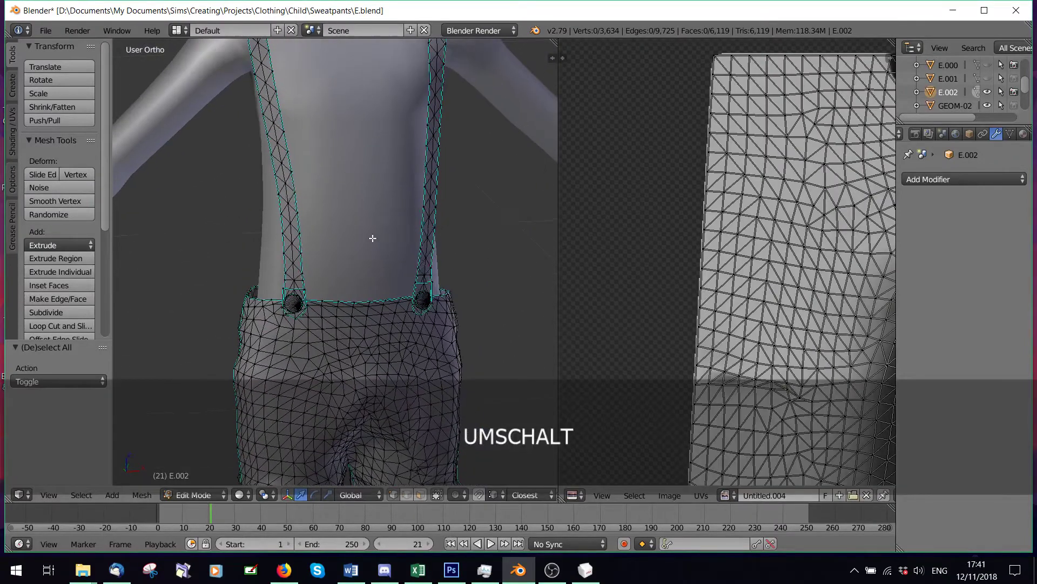
Step: Select the linked geometry of both front suspender straps and their lower end tabs
middle_drag(371, 236, 318, 260)
key(l)
key(l)
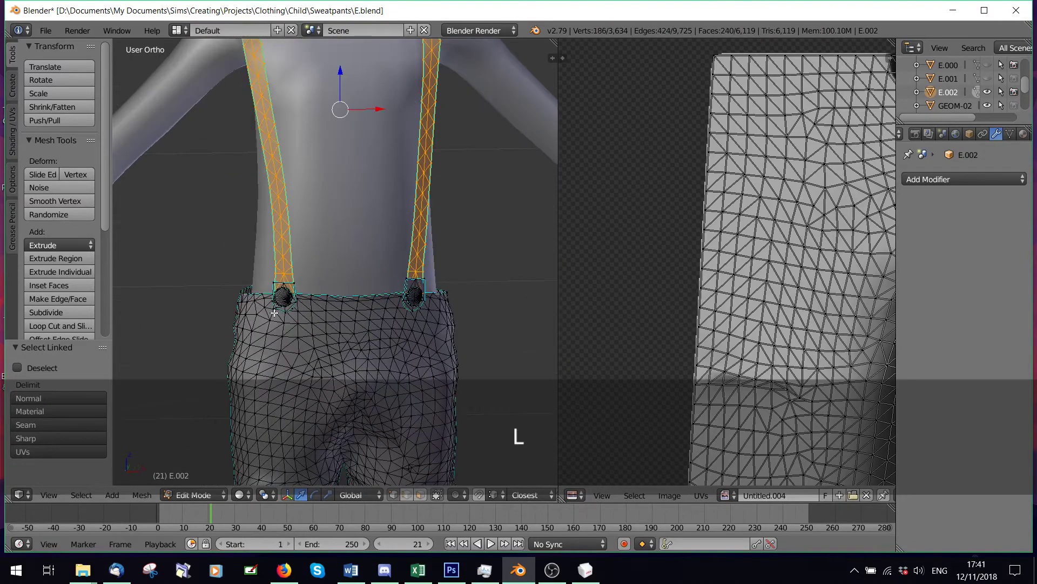
key(l)
key(l)
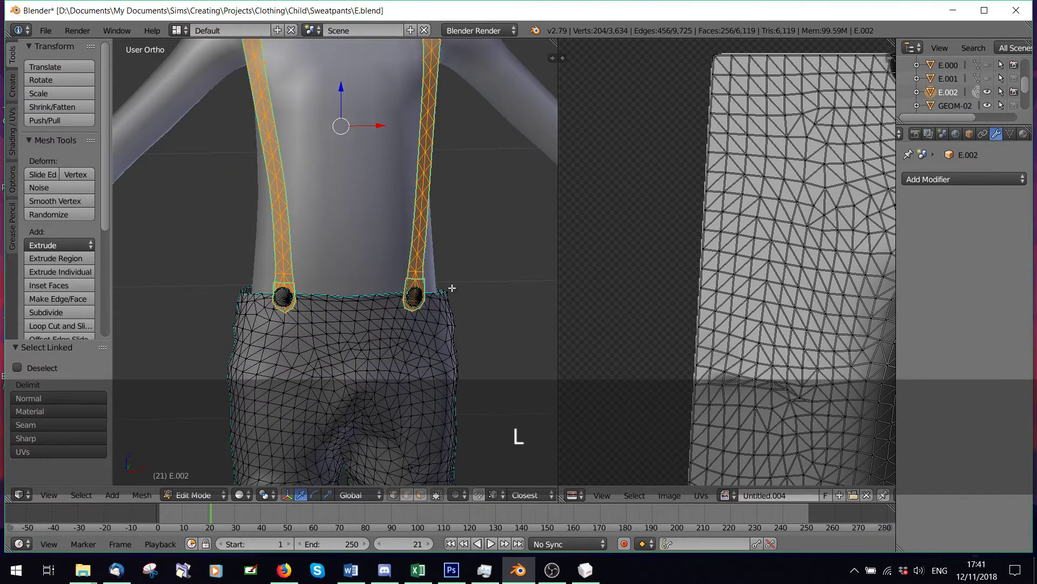
Step: Add the rear suspender joint, the lower back strap and its end tab to the selection
middle_drag(452, 288, 346, 216)
key(l)
key(l)
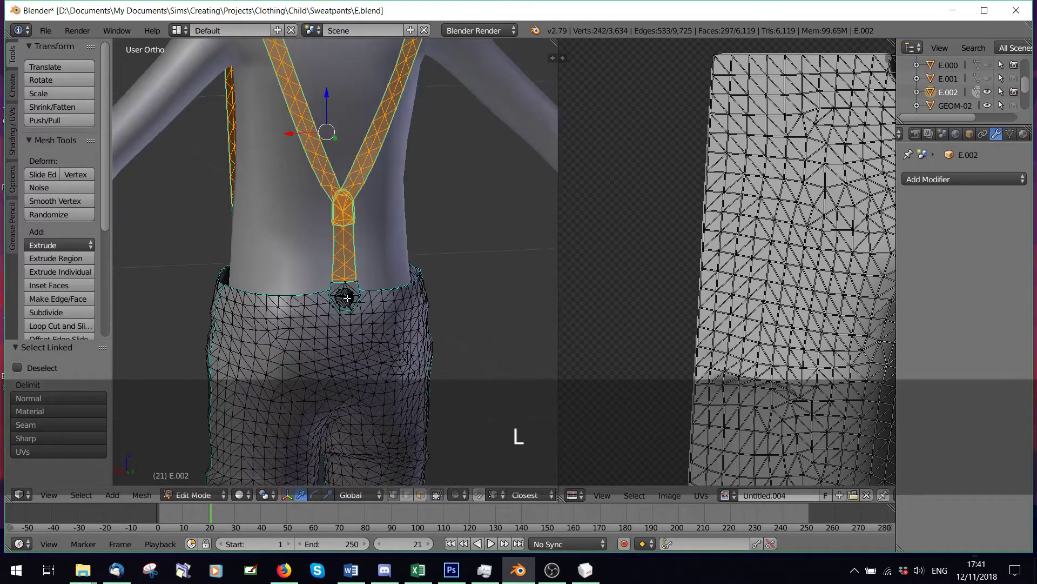
key(l)
key(ctrl+z)
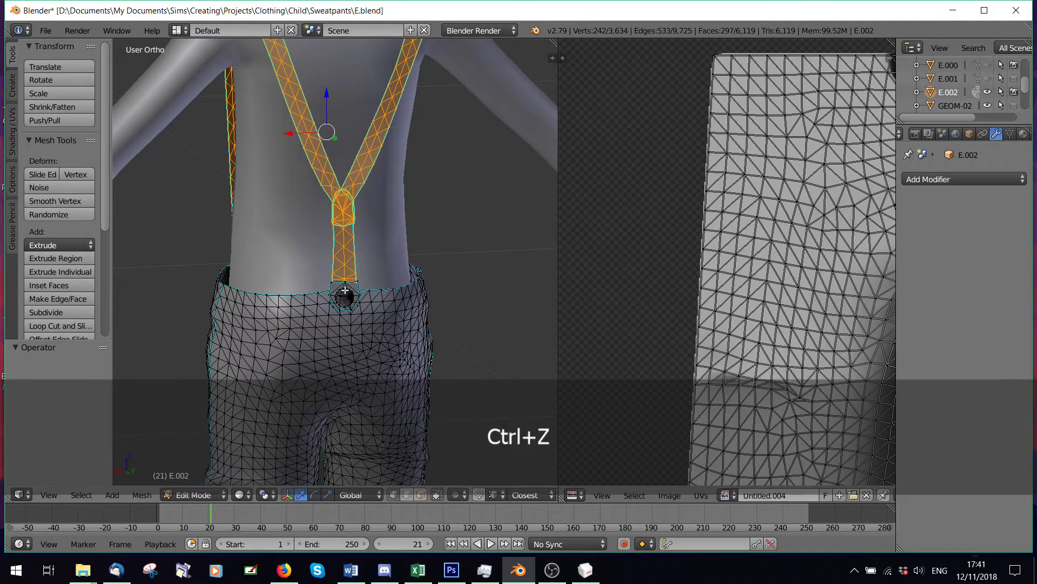
scroll(369, 311, up, 4)
key(l)
scroll(374, 311, down, 5)
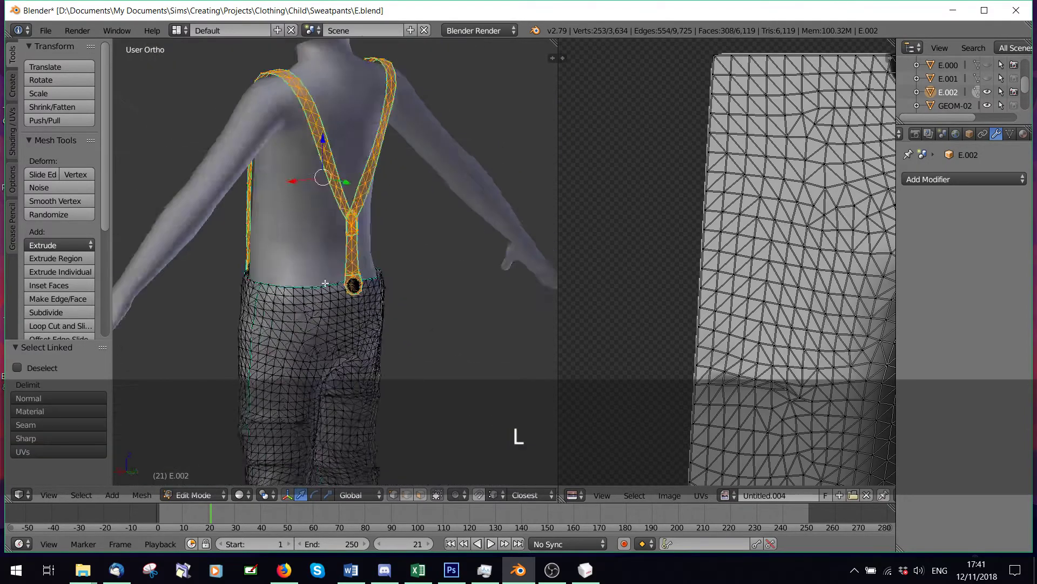
Step: Separate the selected suspender pieces into their own object and return to Object Mode
middle_drag(410, 260, 362, 261)
key(p)
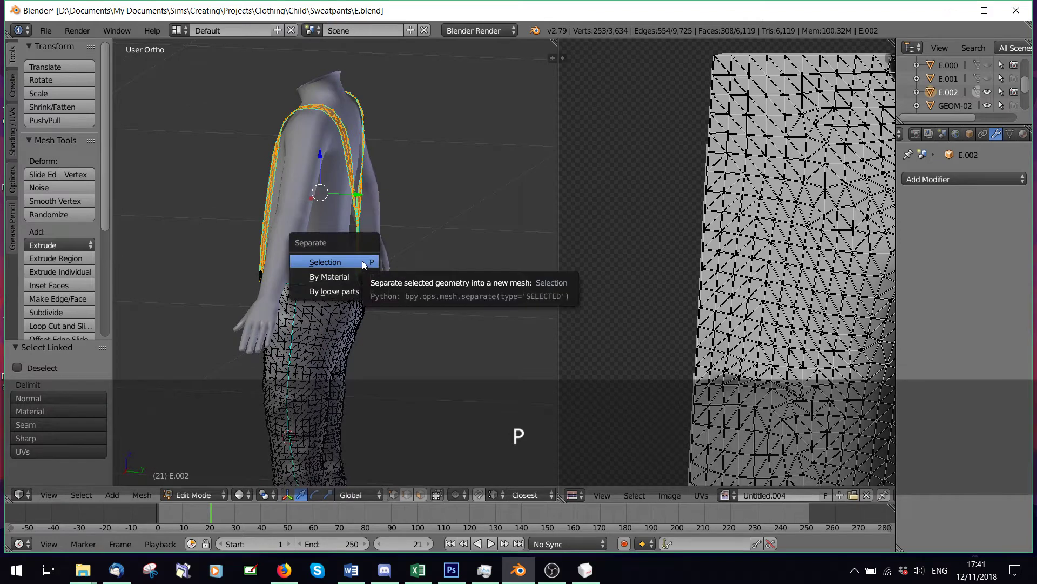
click(362, 261)
click(194, 495)
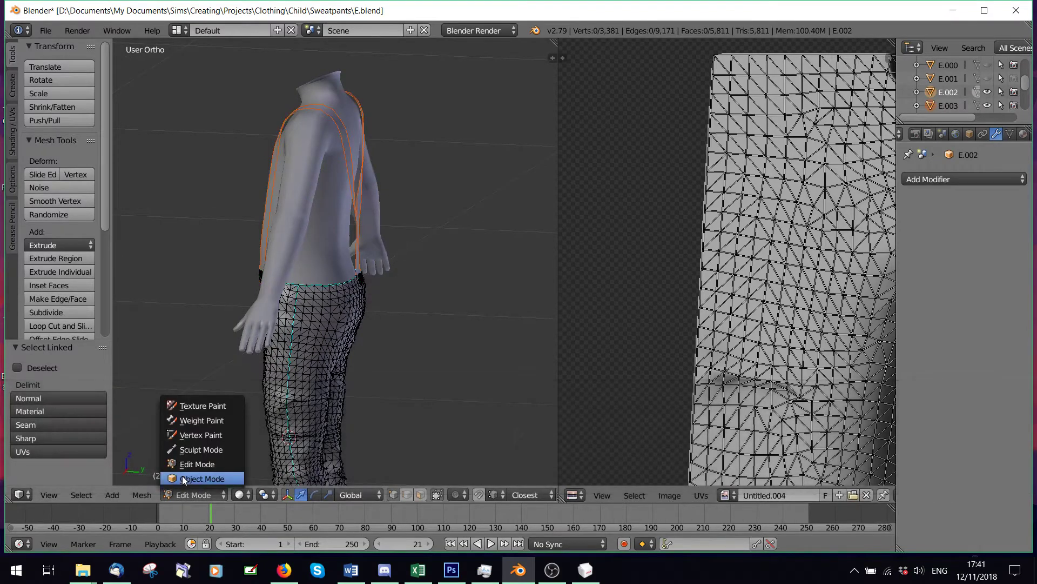
click(183, 475)
Step: Select only the separated suspenders object and add a Solidify modifier to it
middle_drag(302, 259, 345, 233)
scroll(360, 219, up, 3)
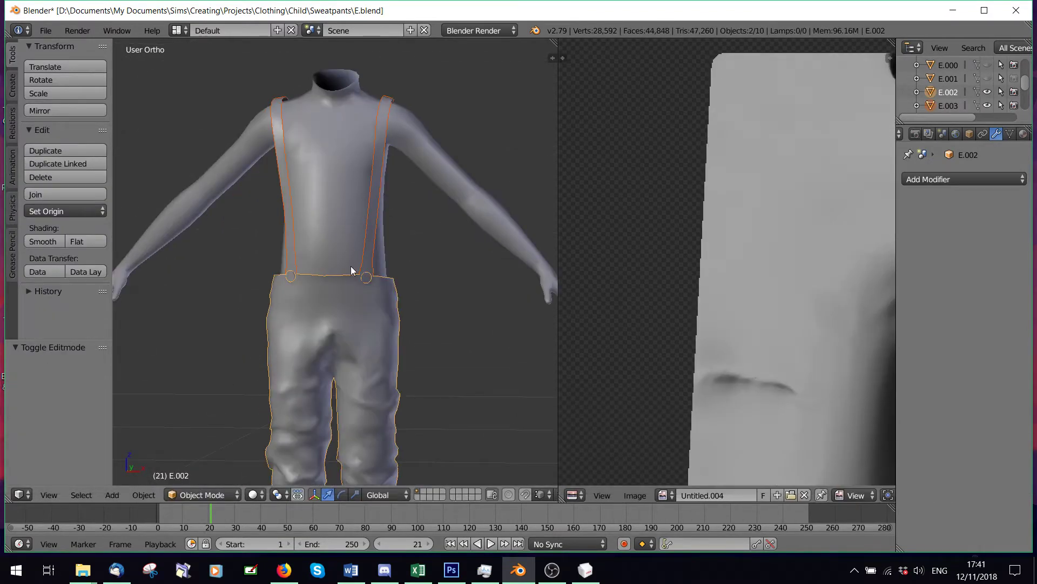
right_click(369, 261)
scroll(359, 230, up, 4)
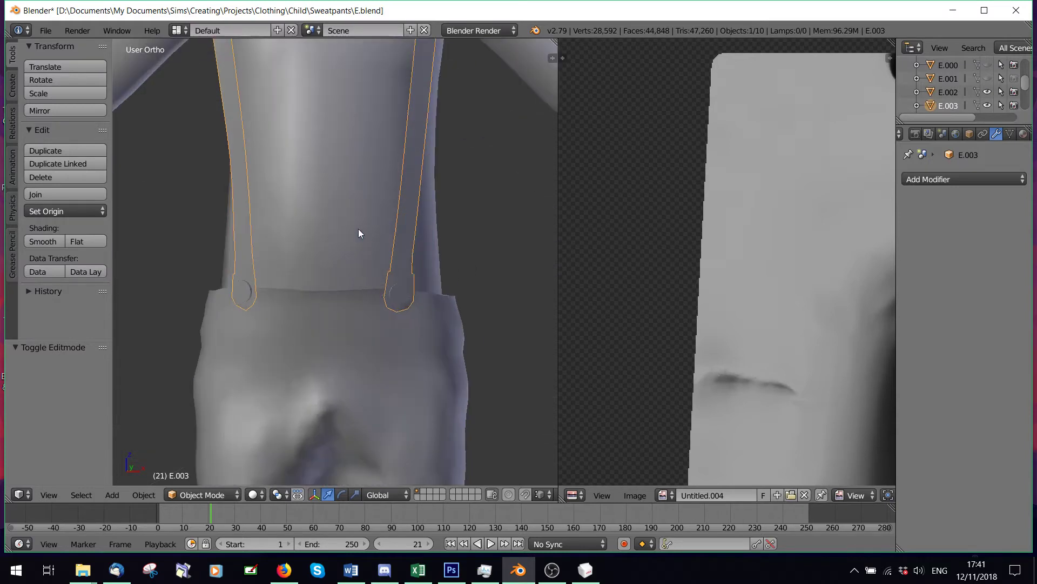
click(996, 180)
click(753, 385)
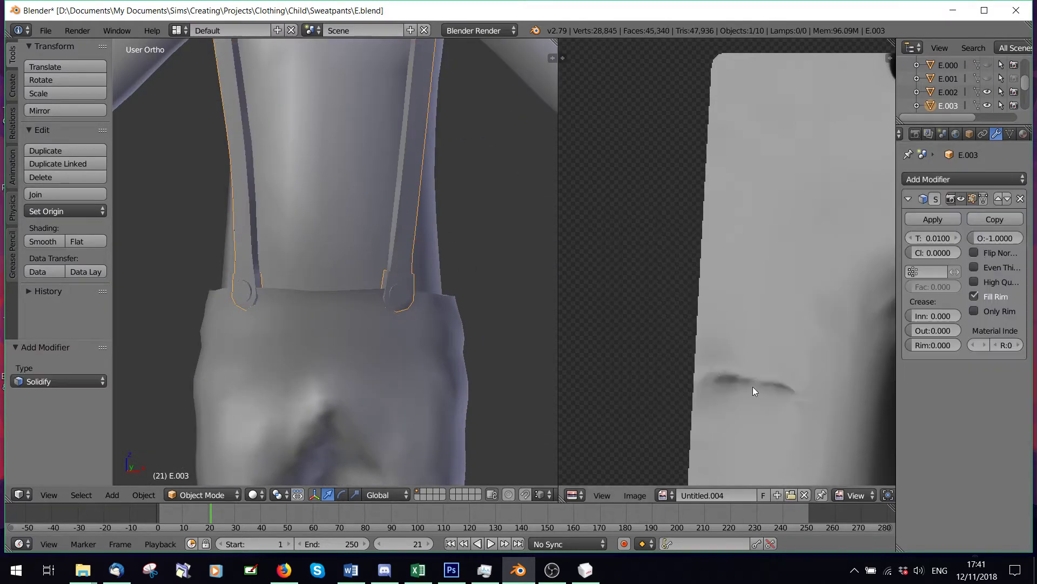
Step: Set the Solidify thickness to 0.0020 and check the strap depth near the rear tab
middle_drag(401, 288, 400, 242)
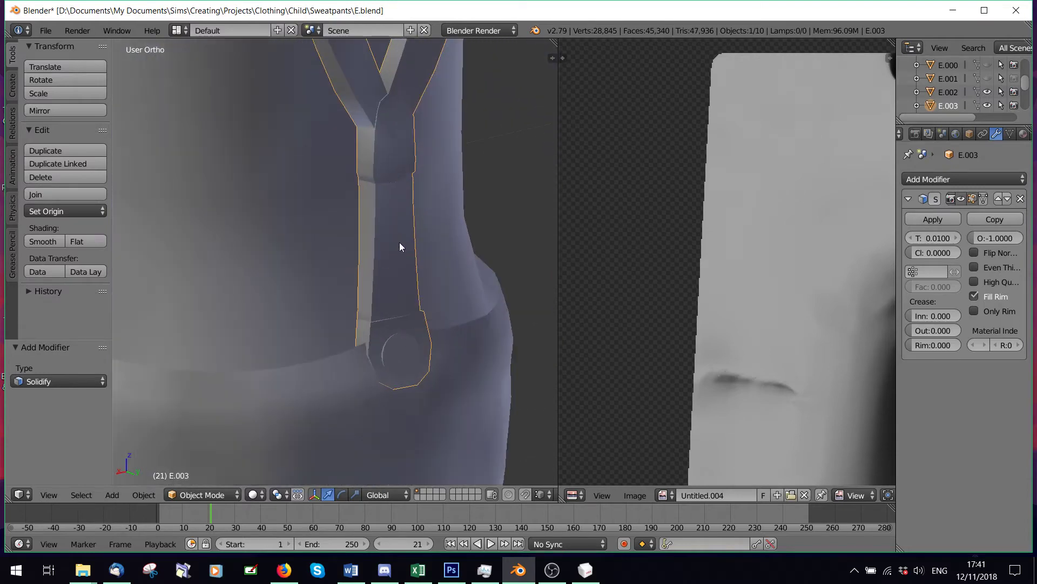
drag(935, 238, 921, 237)
middle_drag(391, 295, 504, 250)
scroll(423, 329, up, 3)
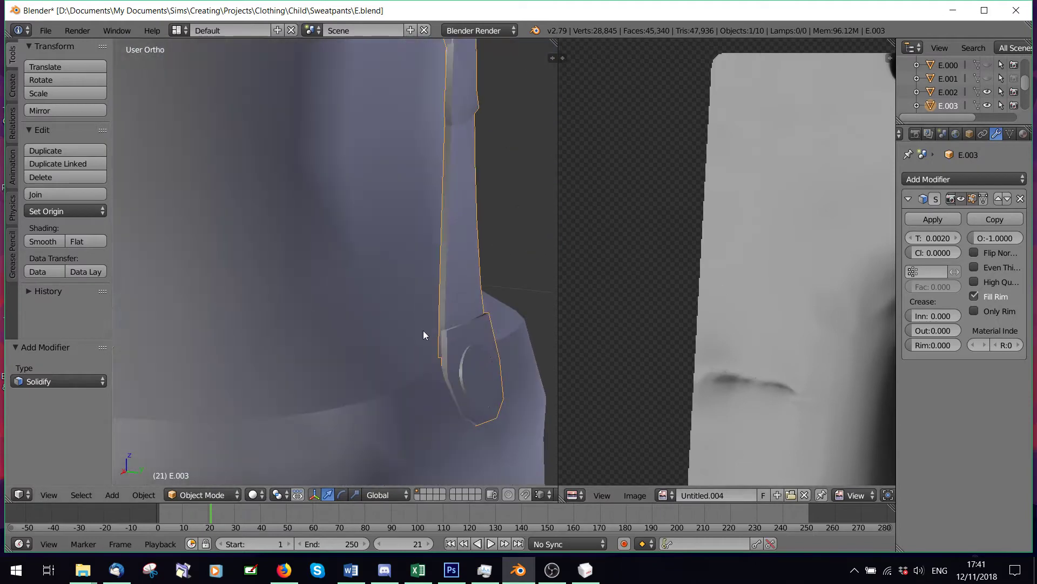
middle_drag(423, 329, 495, 328)
Step: Compare the straps with Fill Rim off and on, keep it enabled, and apply the Solidify modifier
click(974, 297)
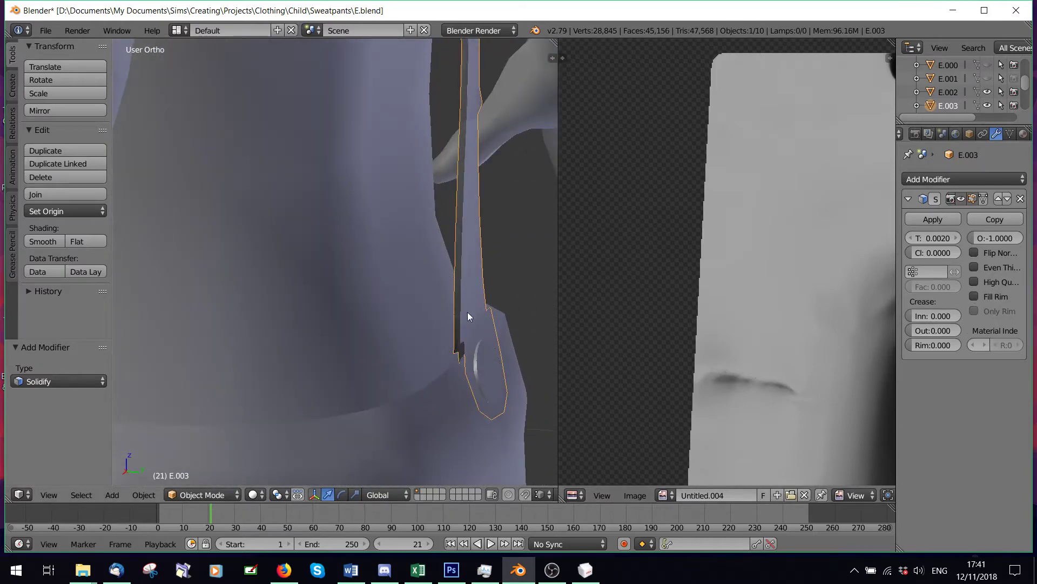
click(974, 297)
scroll(444, 229, down, 5)
middle_drag(444, 229, 322, 250)
scroll(342, 248, down, 2)
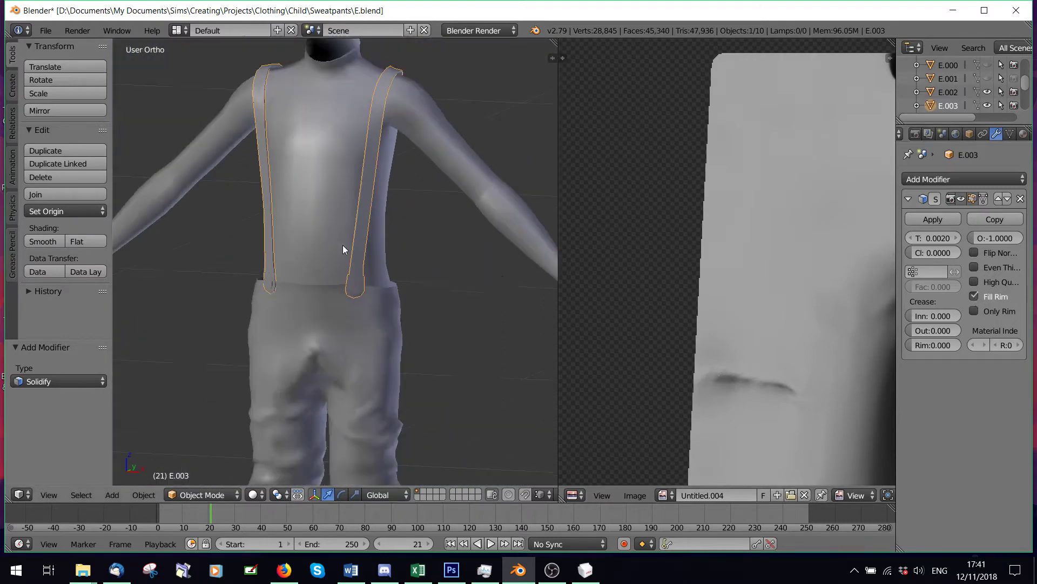
click(944, 217)
Step: Examine the thickened suspenders' marked edges in Edit Mode and return to Object Mode
middle_drag(410, 219, 359, 249)
scroll(352, 281, up, 3)
click(199, 495)
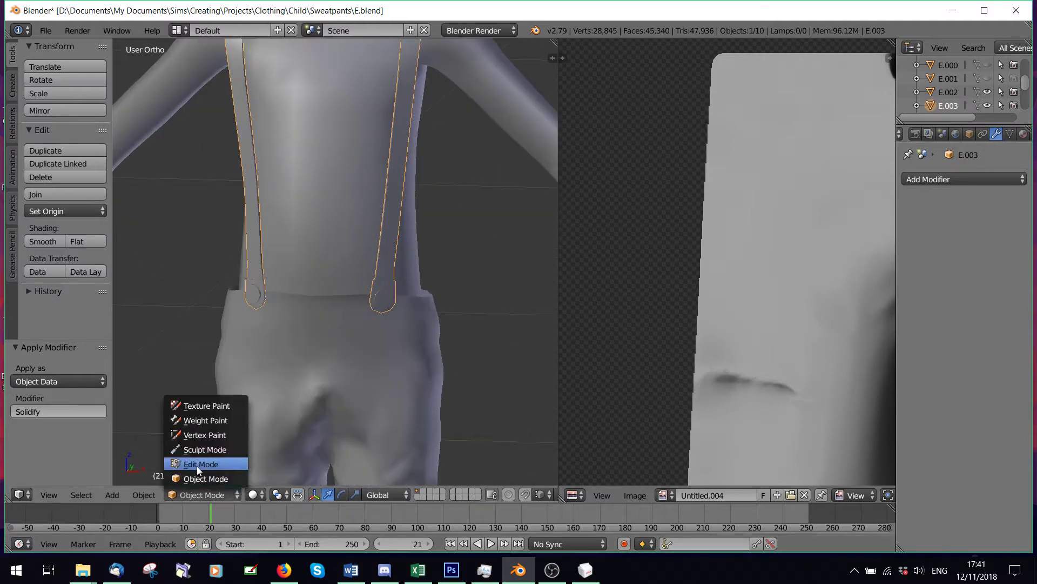
click(198, 465)
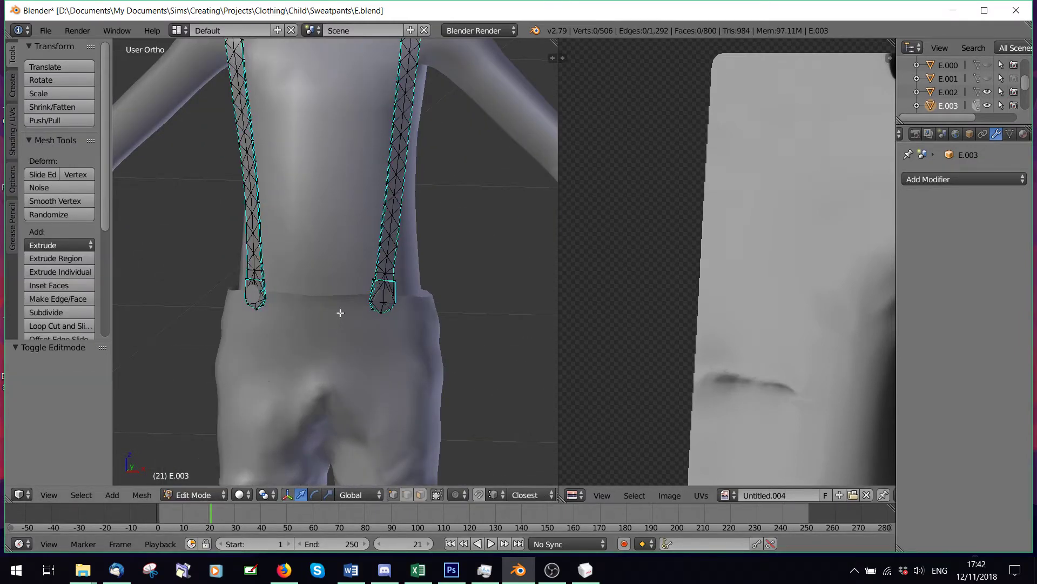
middle_drag(341, 312, 305, 258)
shift+middle_drag(326, 183, 297, 274)
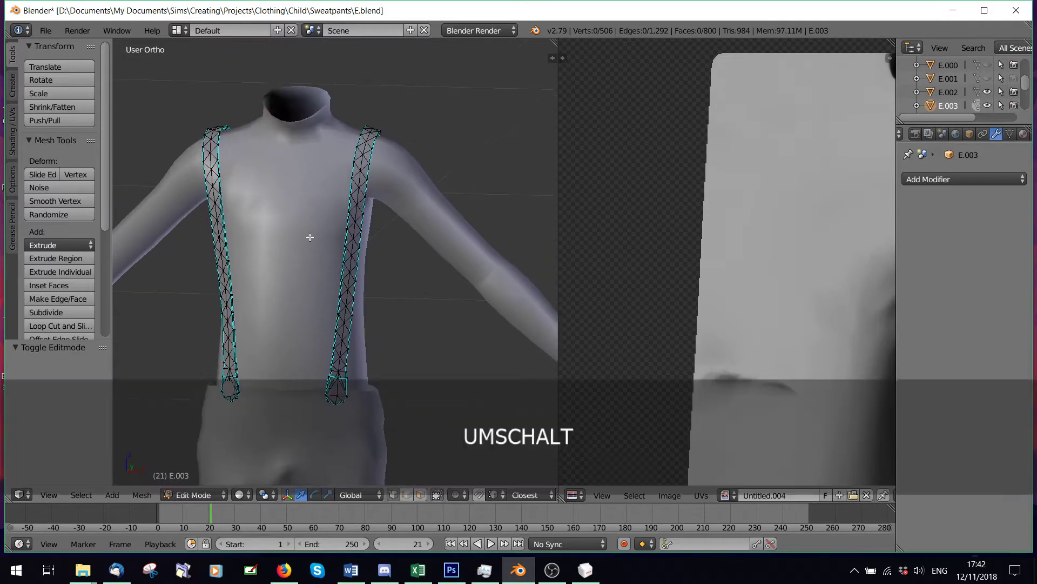
scroll(310, 236, up, 3)
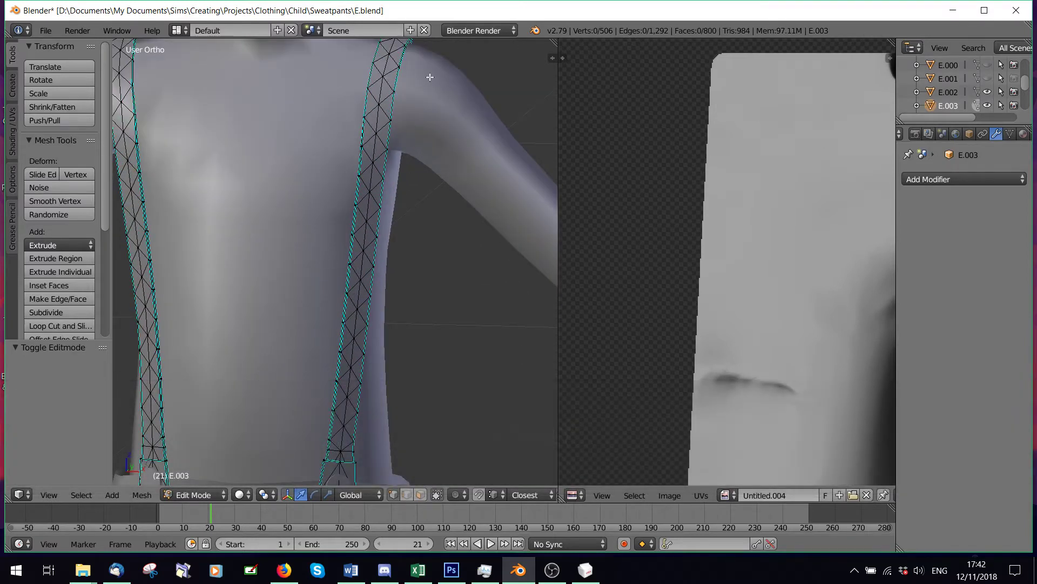
scroll(378, 247, down, 5)
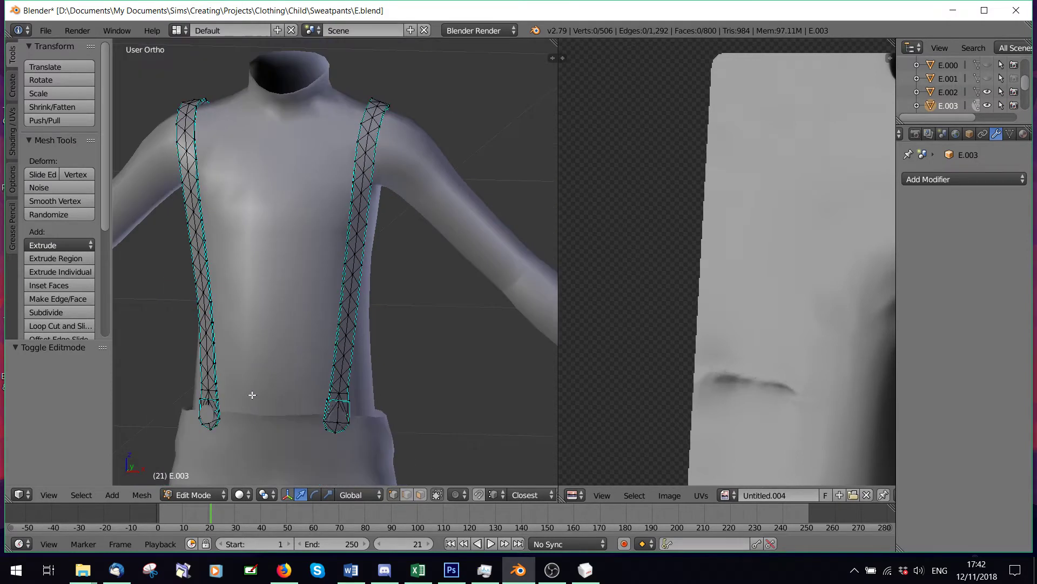
click(194, 494)
click(183, 481)
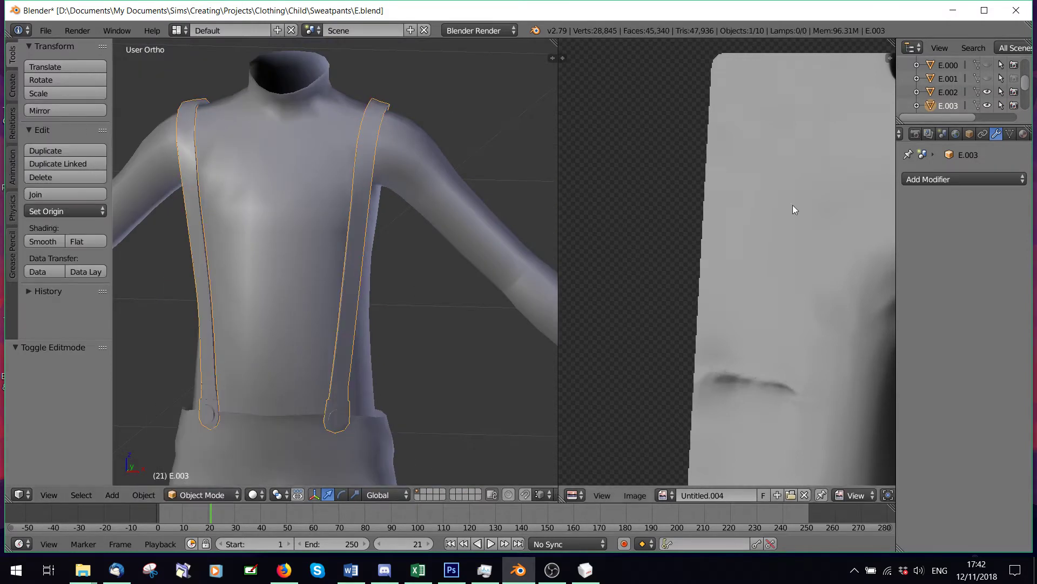
Step: Add an Edge Split modifier to the suspenders with Edge Angle disabled and Sharp Edges enabled
click(965, 179)
click(769, 283)
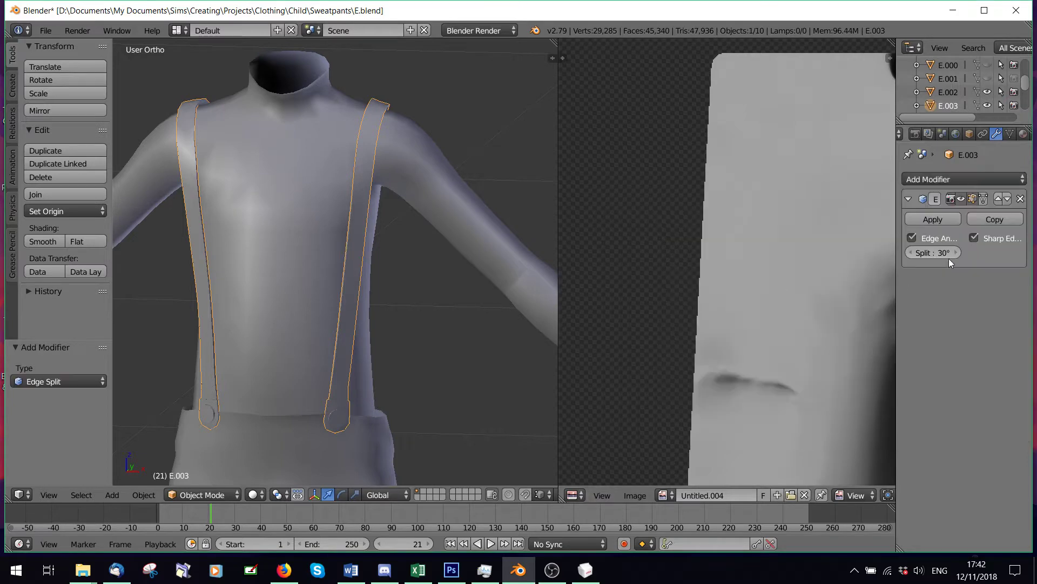
click(911, 237)
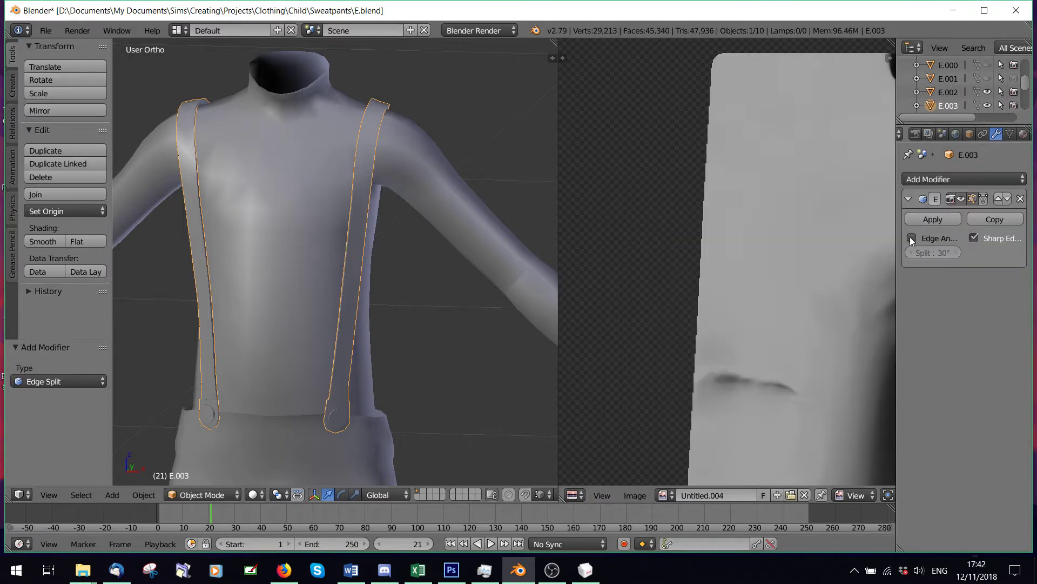
Step: Apply the Edge Split modifier to the suspenders and undo that application
click(933, 215)
click(205, 495)
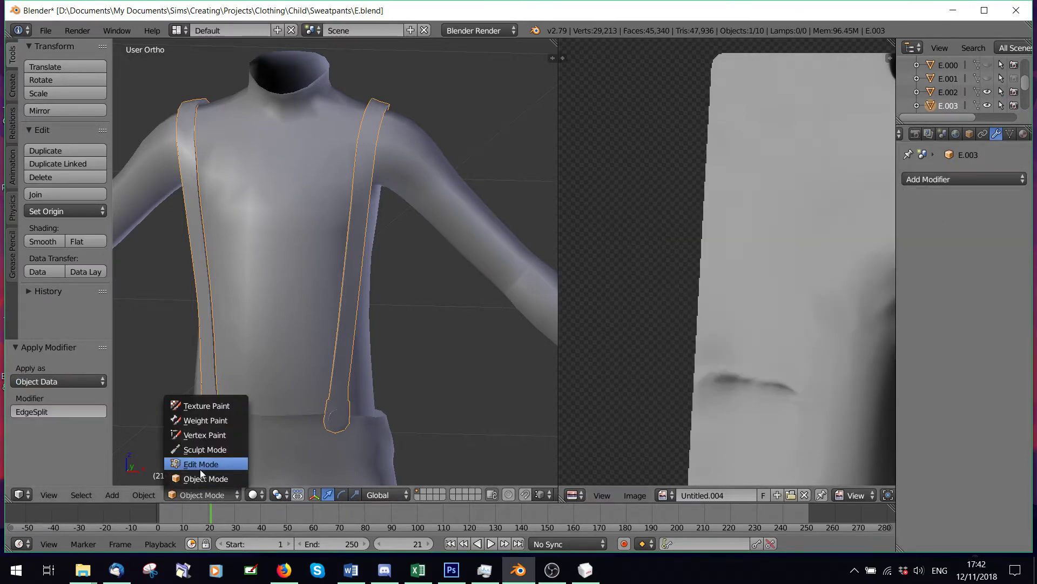
key(ctrl+z)
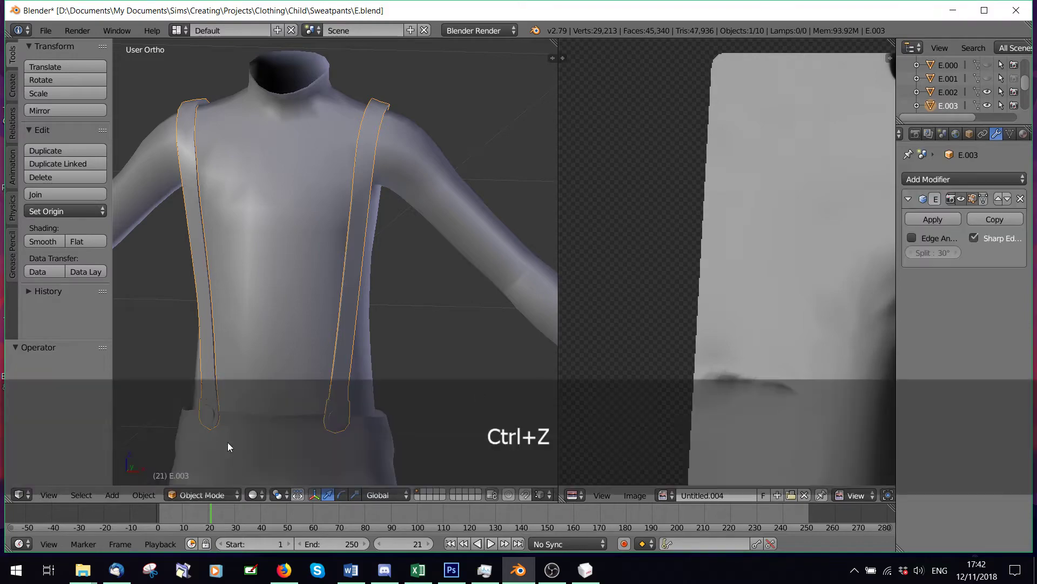
Step: Enter Edit Mode on the suspenders, select the linked strap over the body's left shoulder, and inspect its thickness and edges
click(203, 495)
click(199, 470)
scroll(400, 270, up, 4)
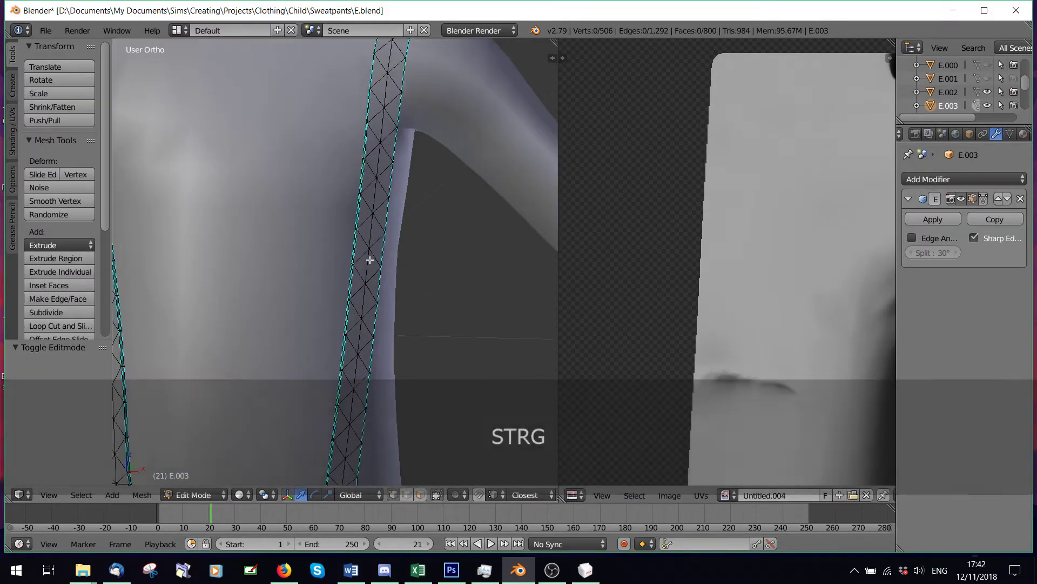
key(l)
middle_drag(364, 274, 523, 80)
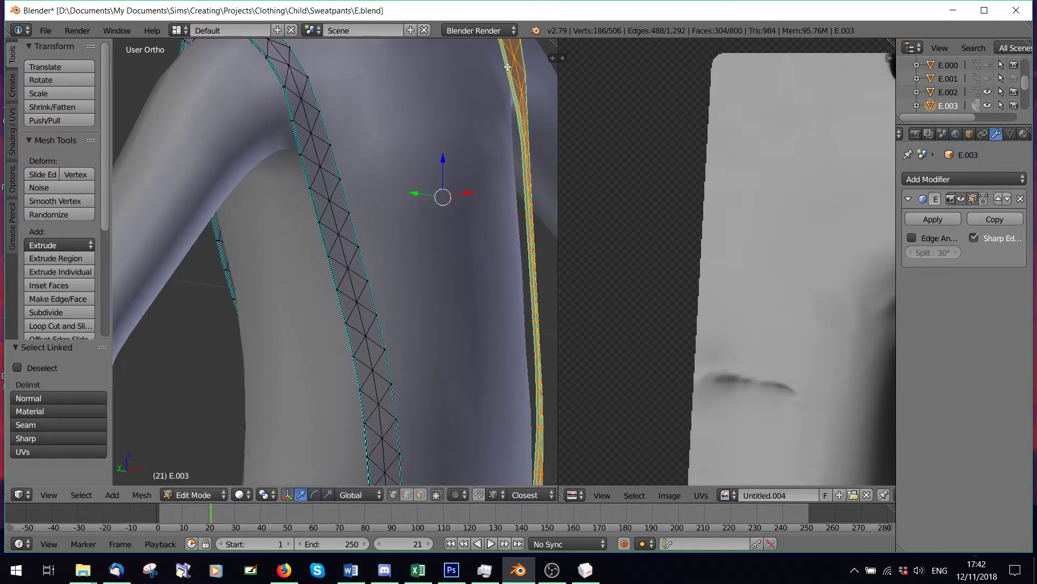
middle_drag(465, 217, 357, 238)
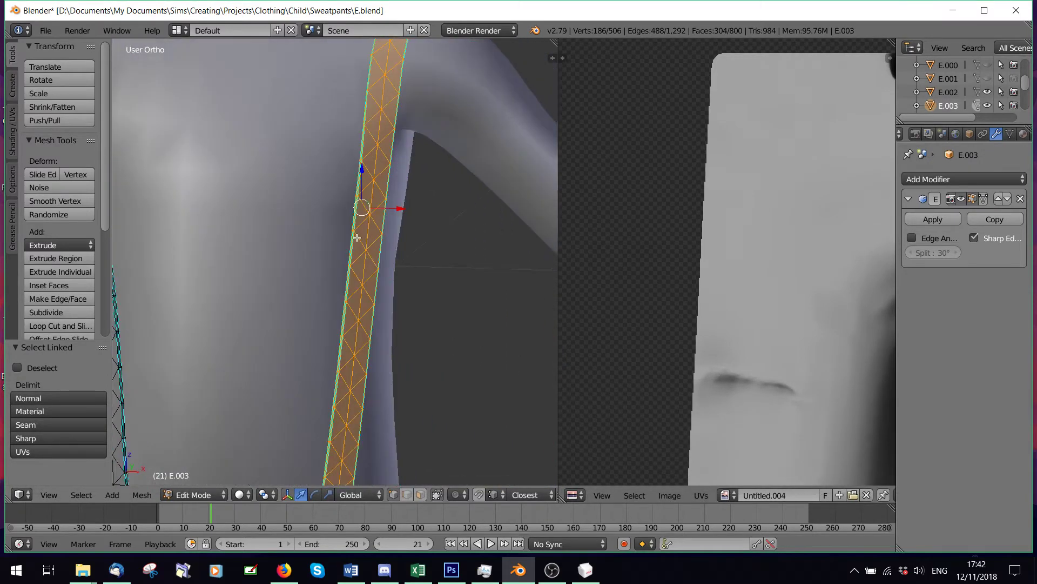
scroll(342, 275, down, 5)
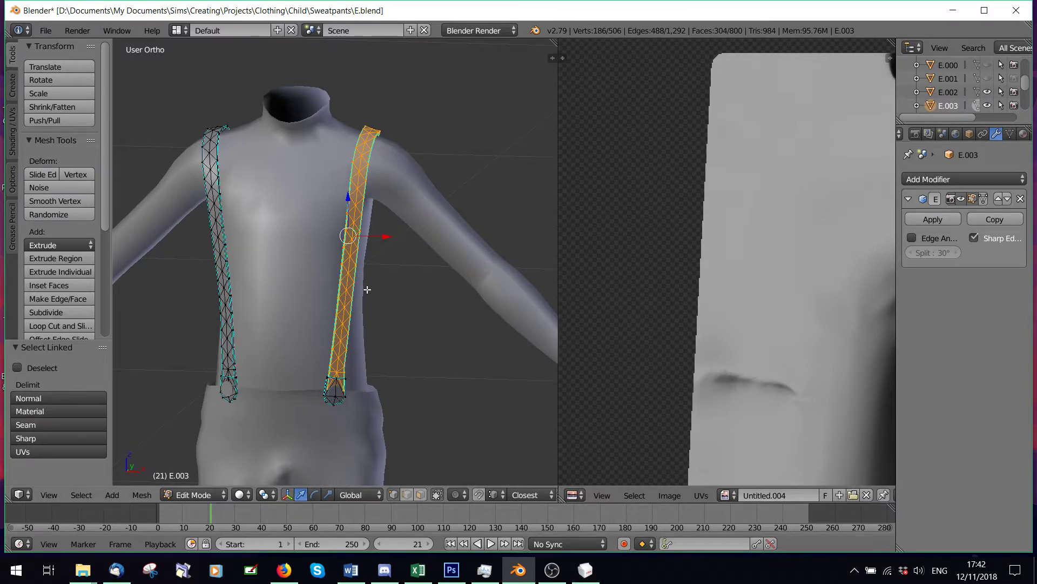
scroll(371, 286, up, 2)
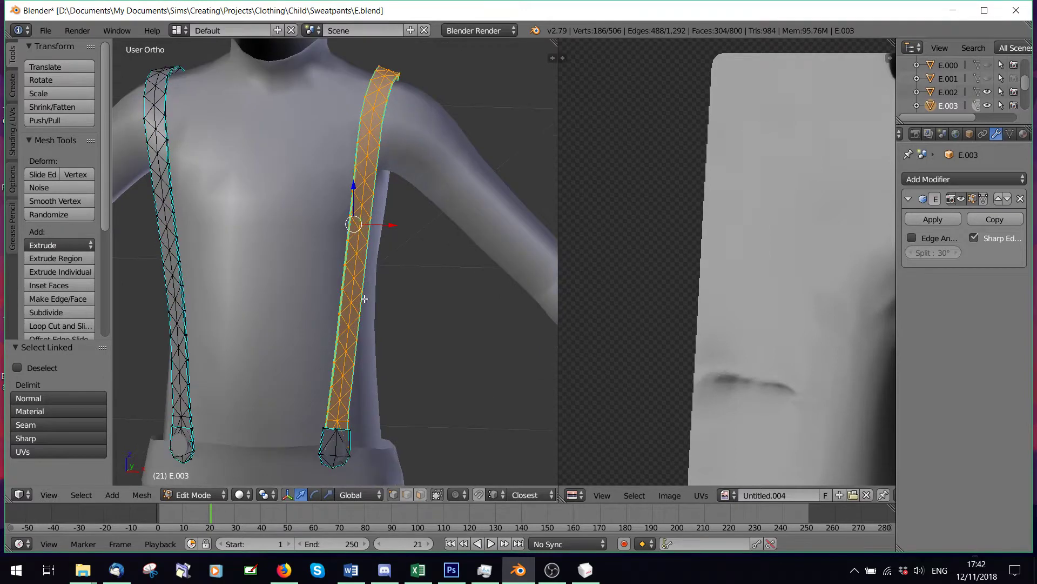
Step: Apply the Edge Split modifier to the suspenders in Object Mode and return to Edit Mode
click(195, 493)
click(195, 475)
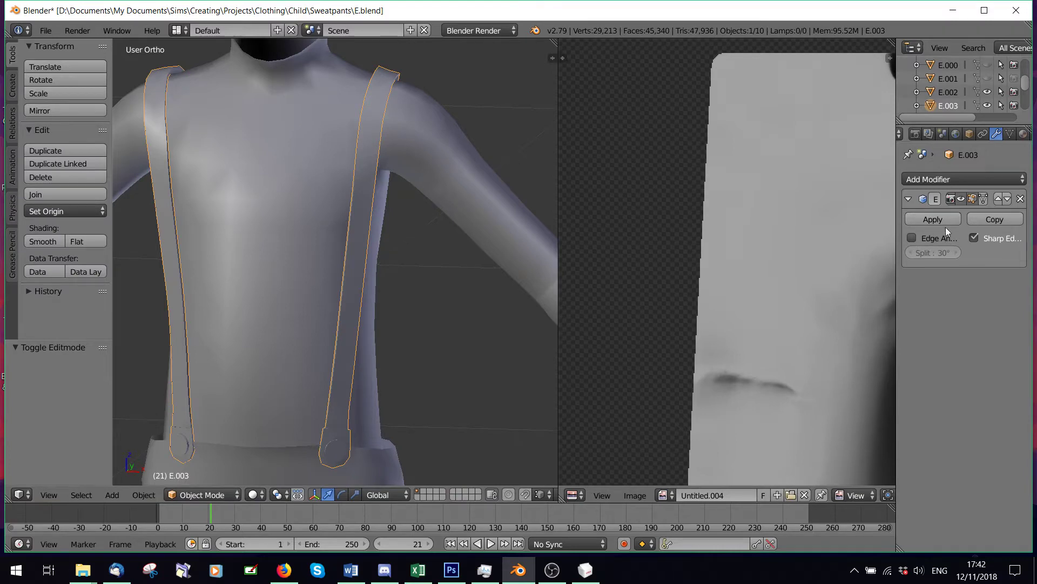
click(938, 219)
click(198, 494)
click(199, 476)
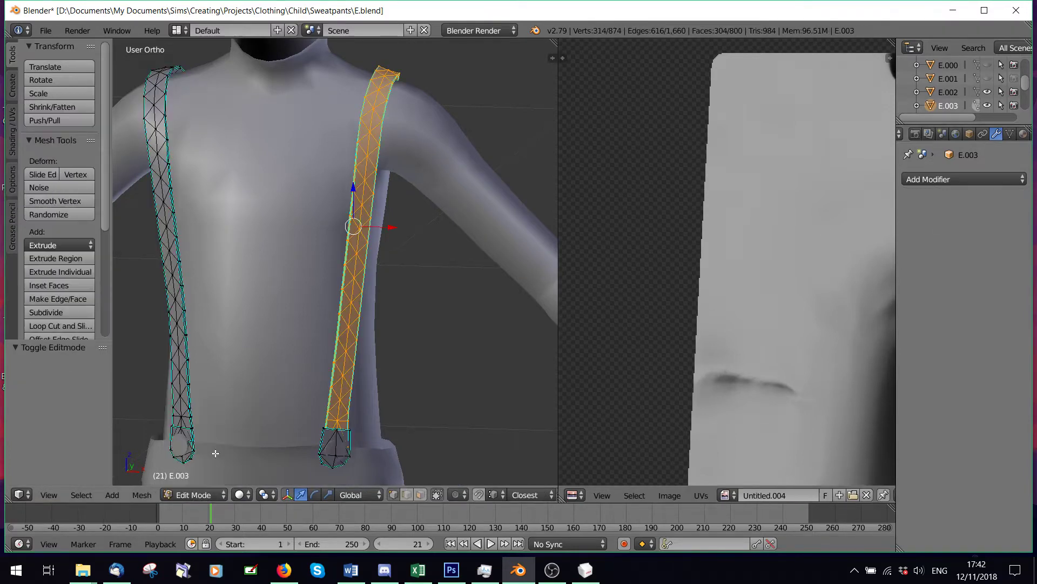
Step: Test the split by scaling the selected strap to 0.793, and undo the scaling
middle_drag(351, 324, 382, 313)
key(s)
click(424, 283)
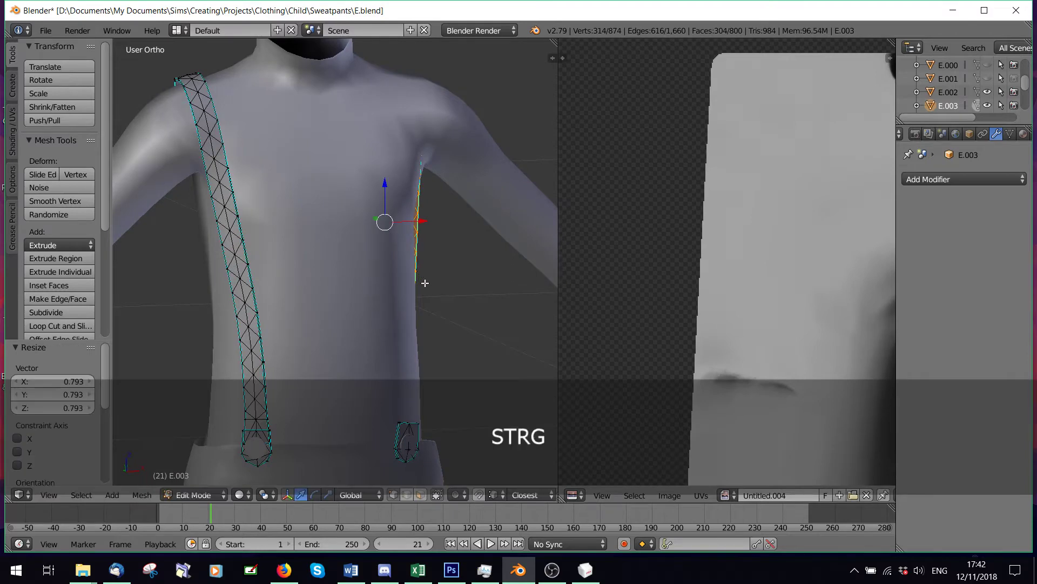
key(ctrl+z)
Step: Check the linked faces of the strap over the body's left shoulder and clear the selection
key(a)
key(l)
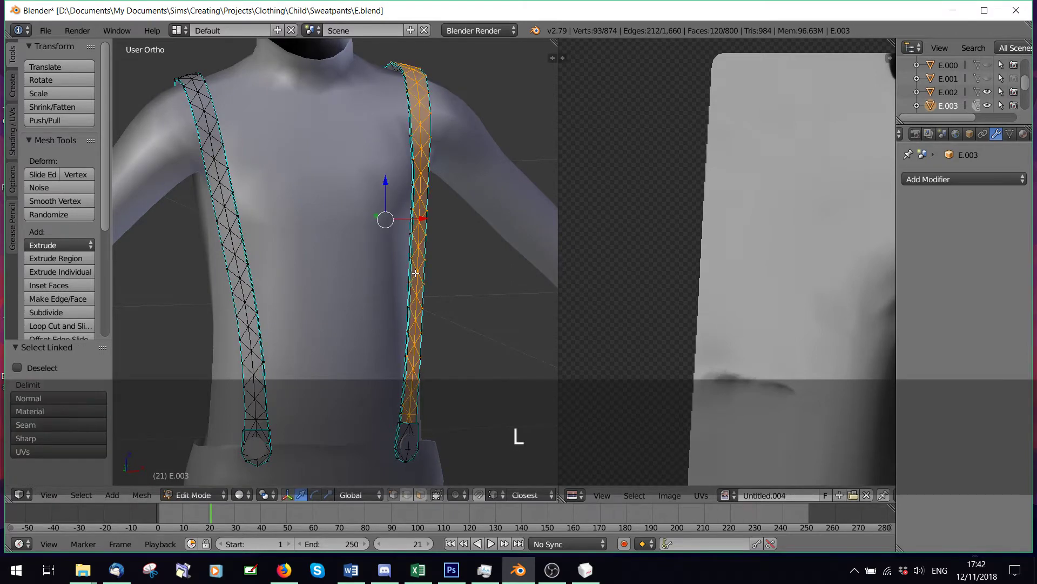
middle_drag(412, 276, 350, 281)
key(a)
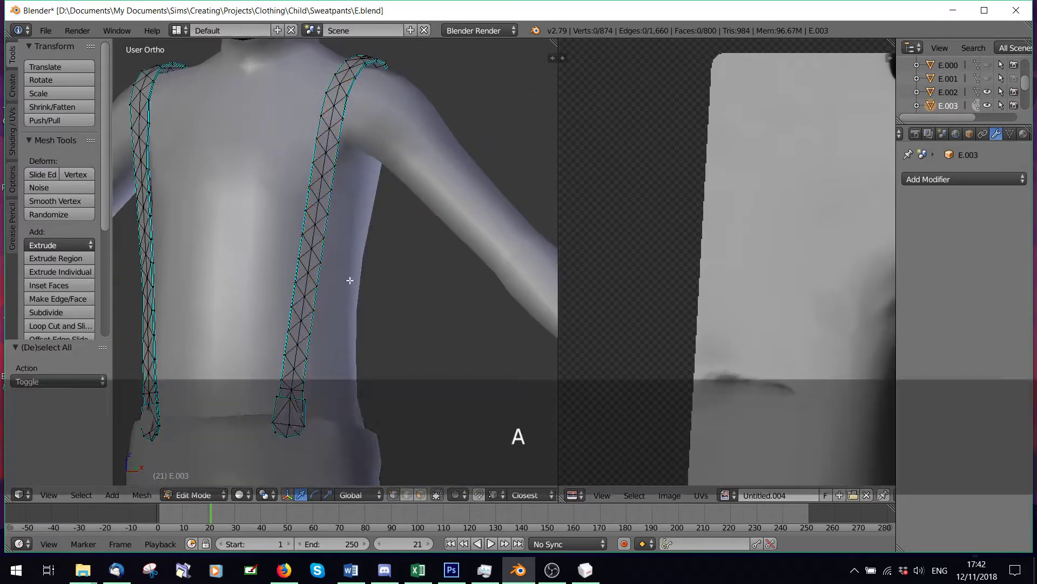
Step: Border-select the side edge vertices nearest the neighbouring strap on the first long suspender UV island
scroll(719, 256, down, 6)
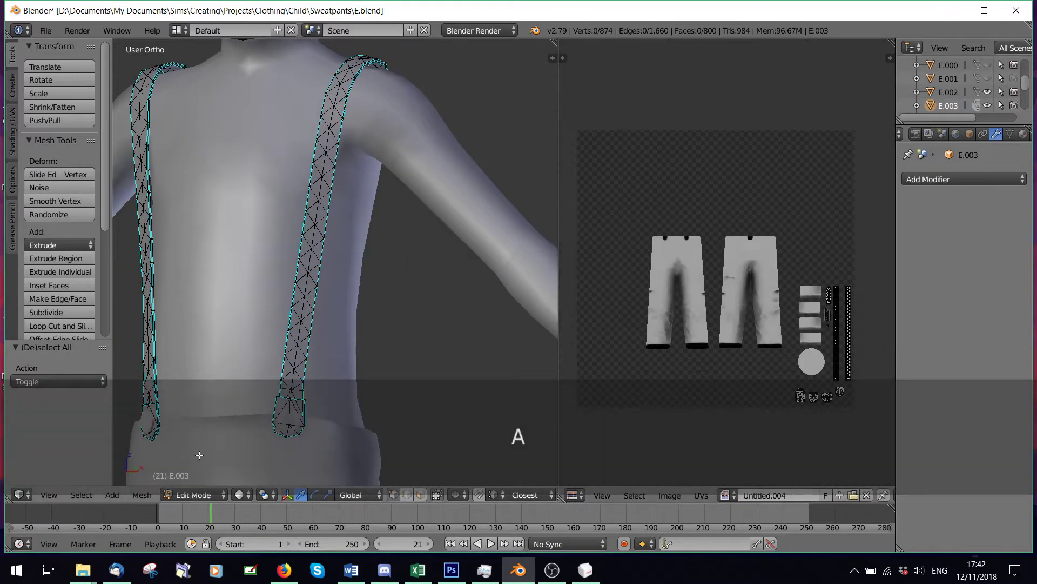
click(193, 494)
scroll(728, 356, up, 3)
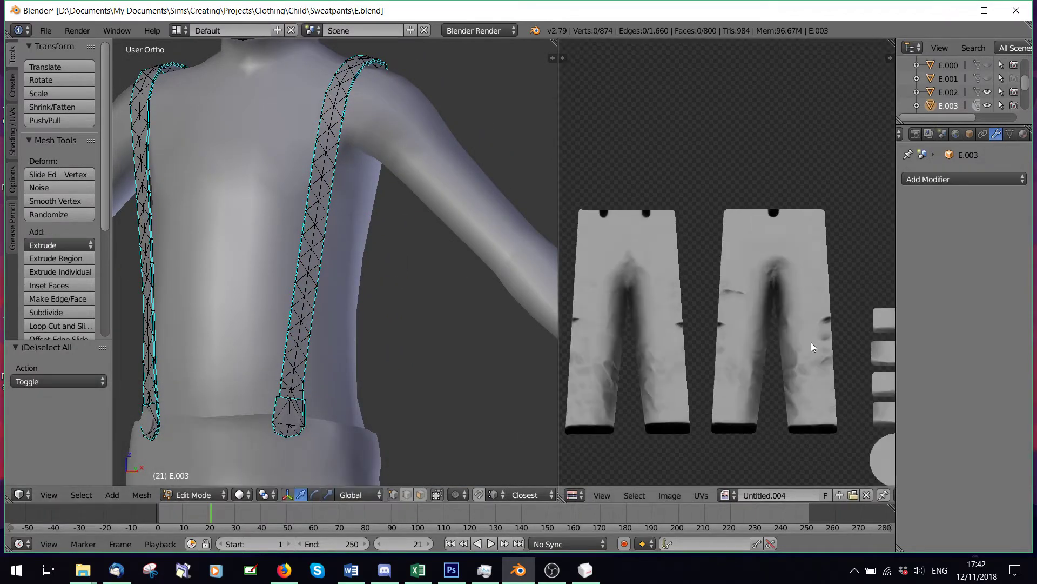
middle_drag(812, 342, 653, 194)
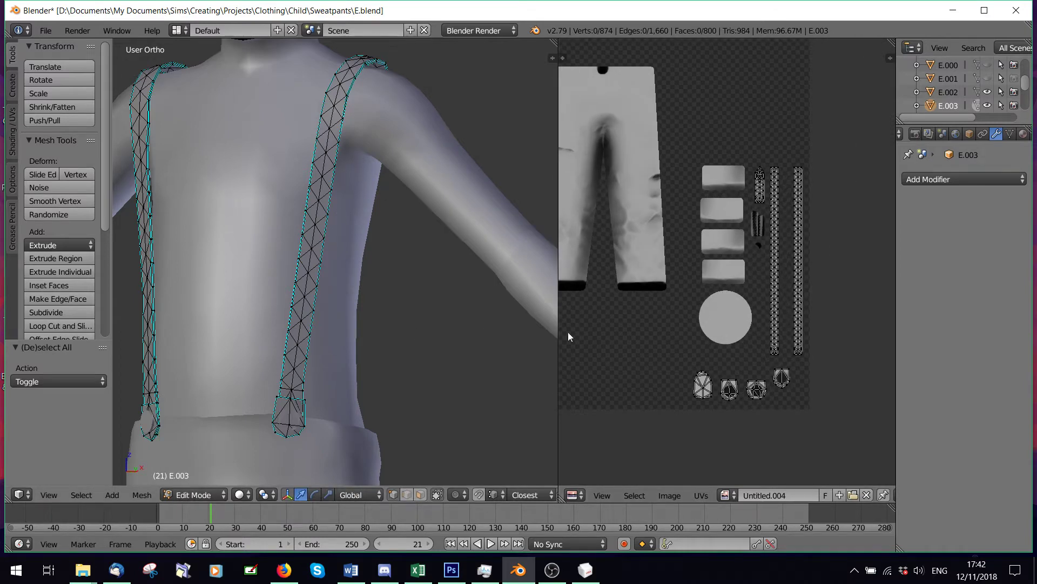
scroll(785, 264, up, 3)
key(b)
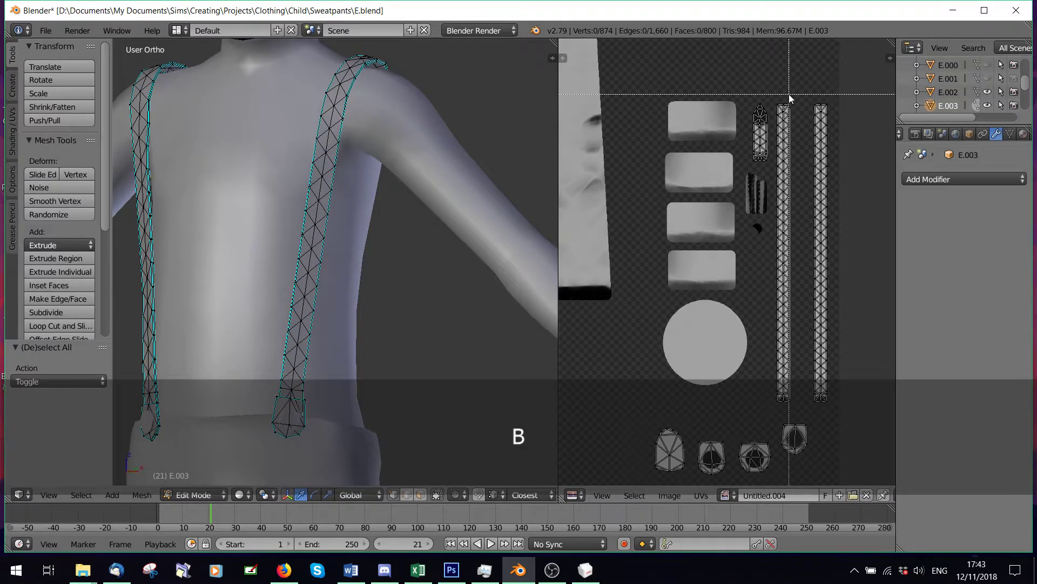
drag(789, 94, 797, 400)
key(b)
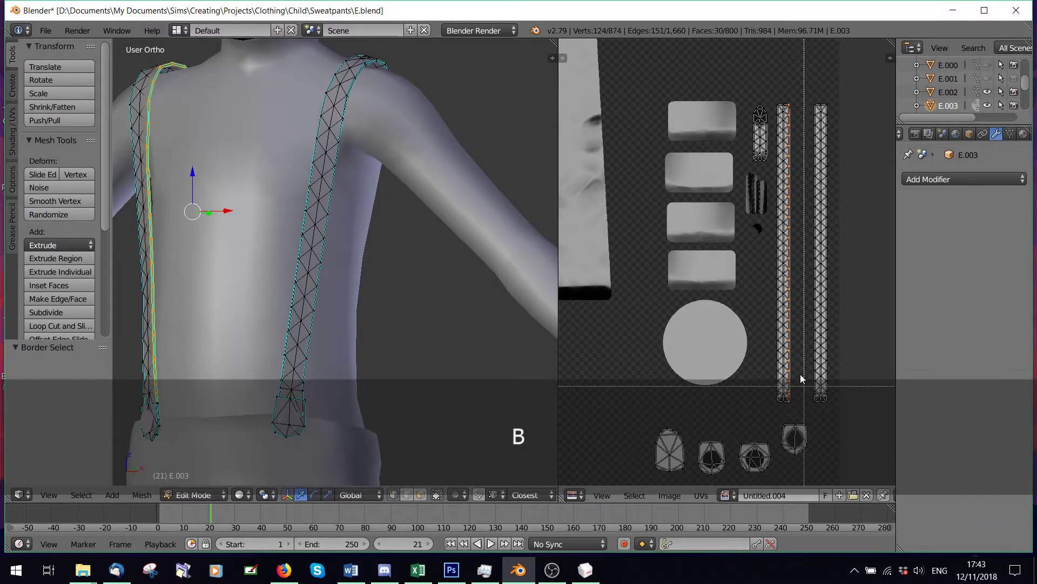
right_click(800, 335)
Step: Search the commands for "edge", dismiss the search, and clear the suspender selection
key(space)
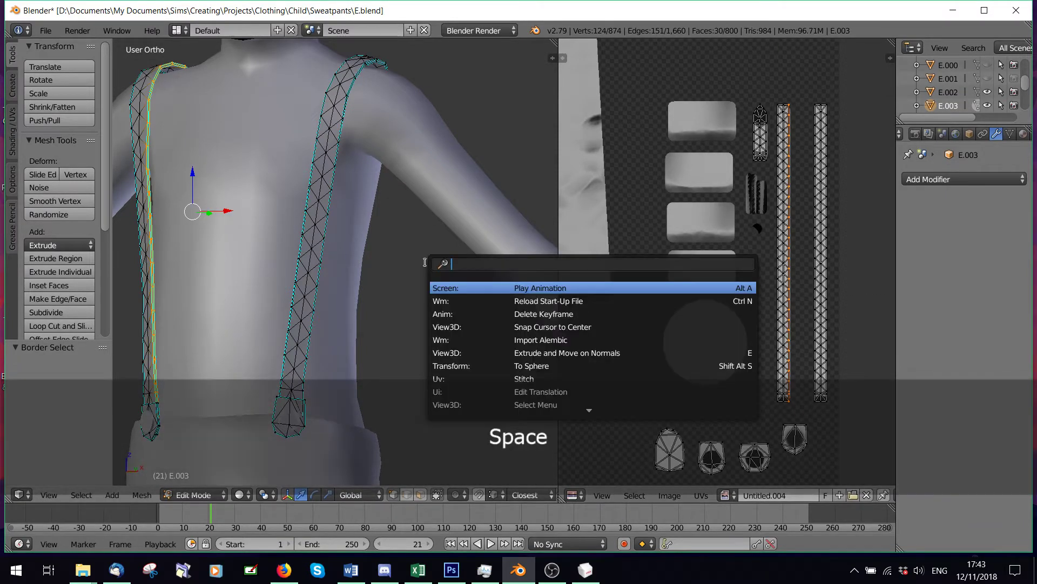
text(edge)
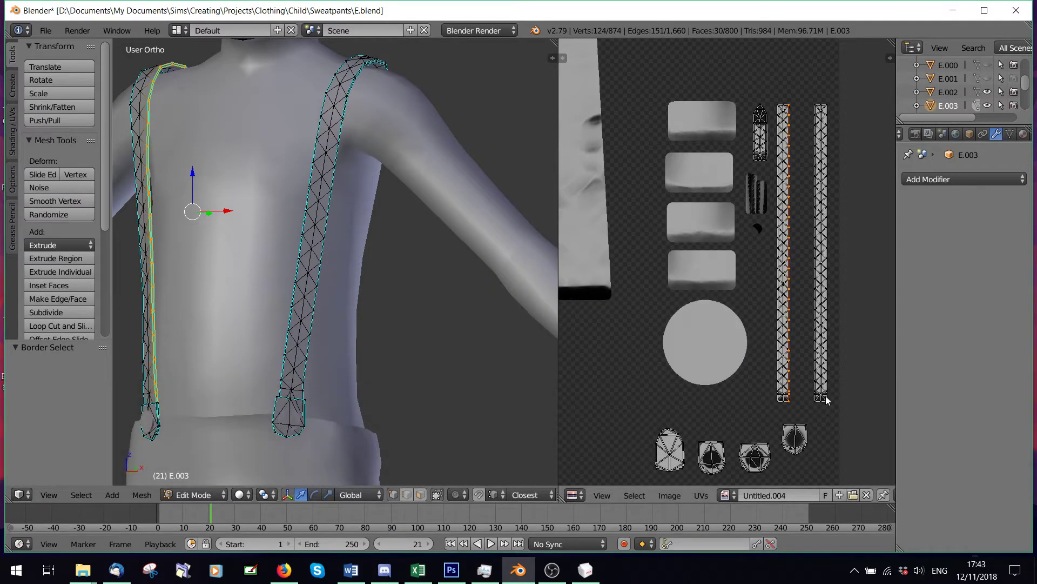
click(875, 278)
scroll(409, 274, down, 4)
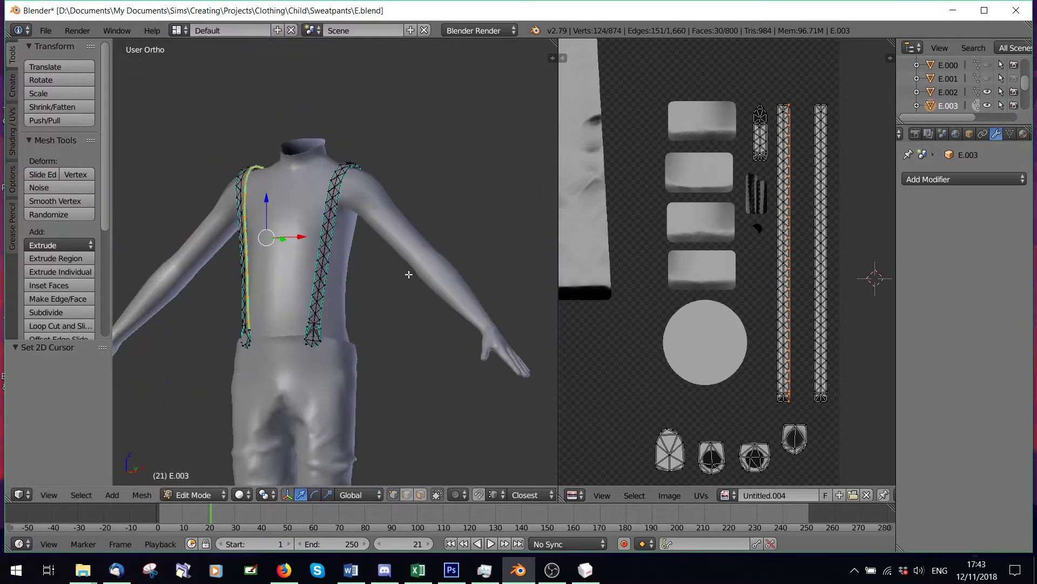
key(a)
middle_drag(382, 285, 347, 303)
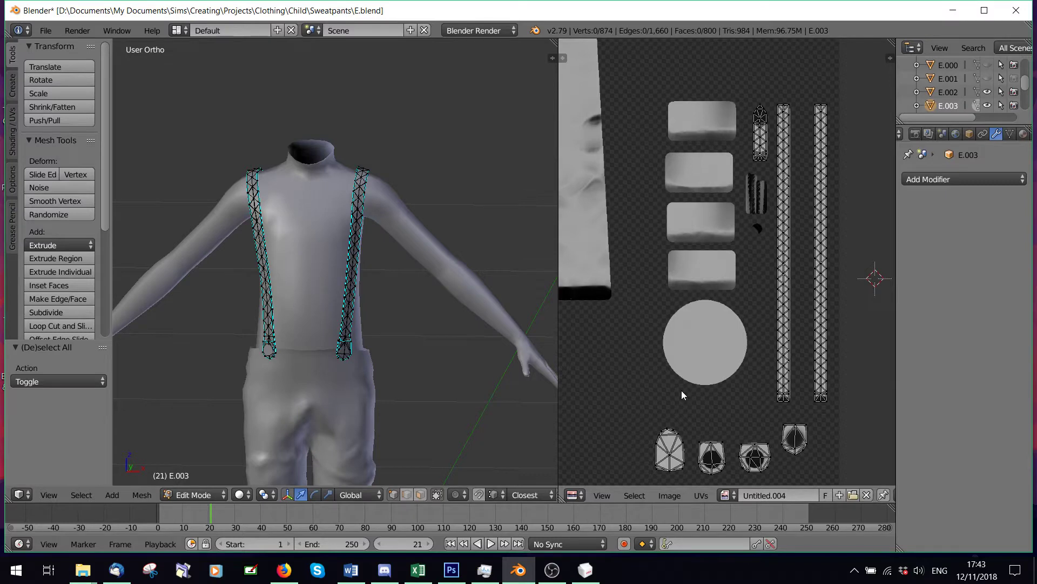
Step: Leave Edit Mode on the suspenders, select the sweatpants mesh, and enter Edit Mode on it
scroll(234, 312, up, 3)
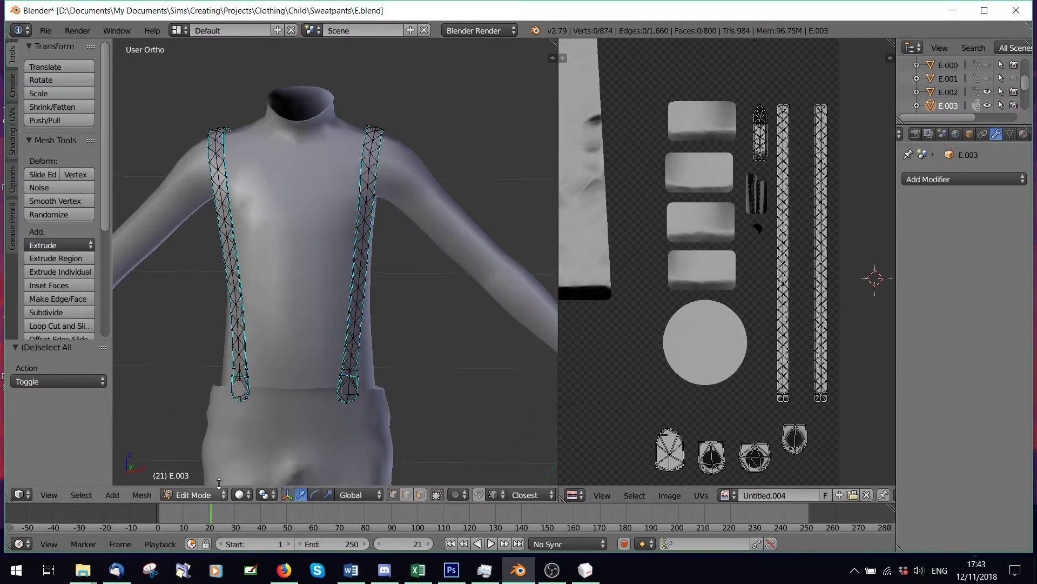
click(186, 492)
click(185, 478)
middle_drag(345, 417, 178, 361)
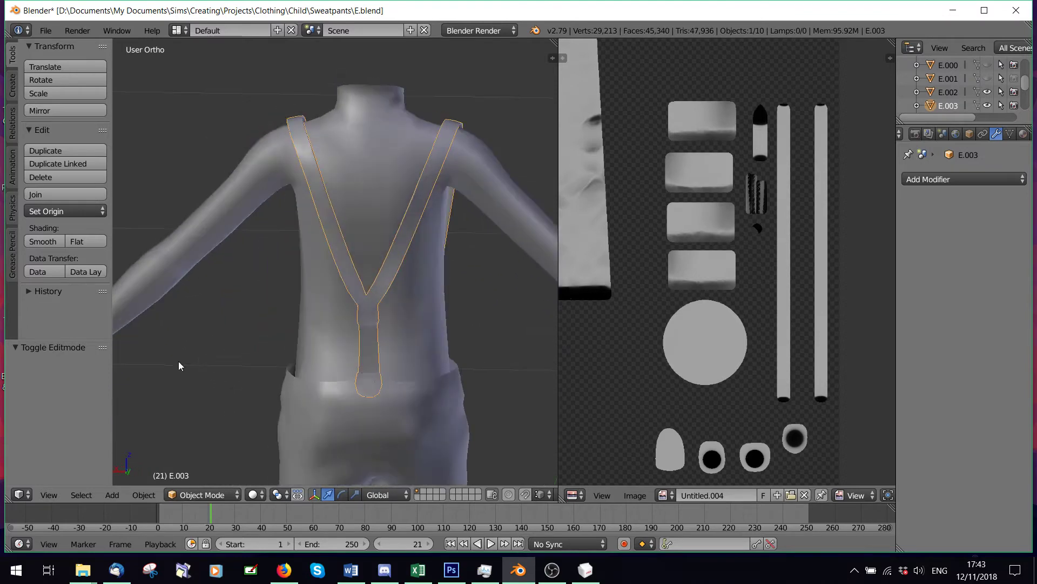
scroll(179, 360, down, 2)
scroll(313, 372, down, 3)
right_click(315, 339)
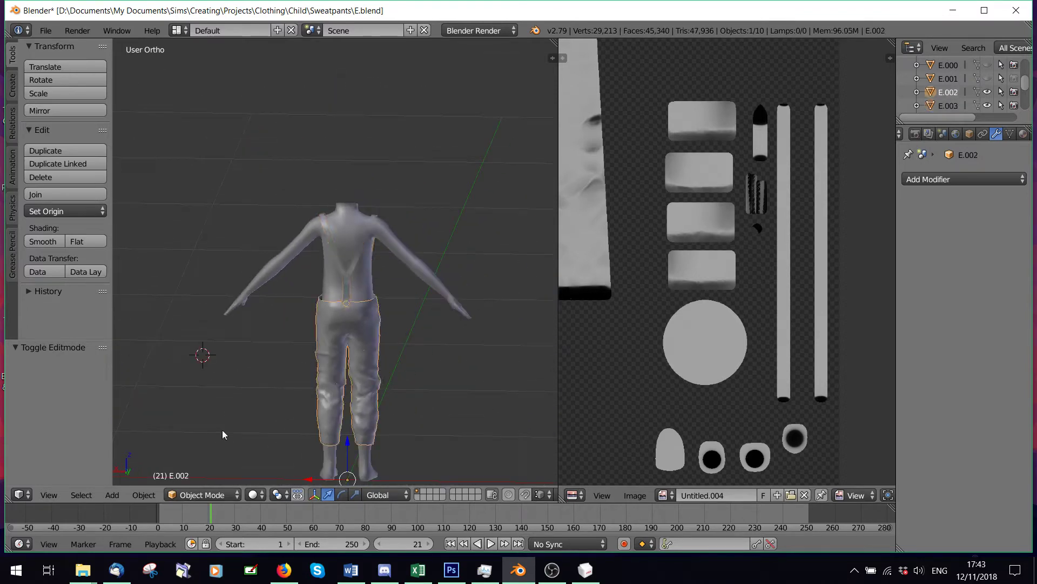
click(205, 495)
click(202, 465)
scroll(378, 375, up, 5)
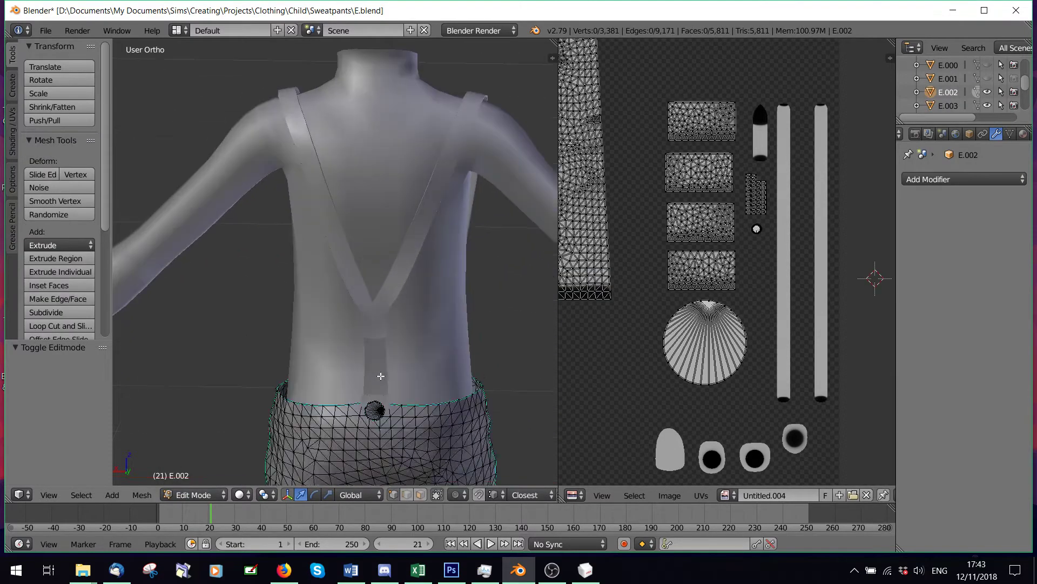
Step: Border-select the top row of waist vertices on both pants UV islands
shift+middle_drag(378, 375, 406, 245)
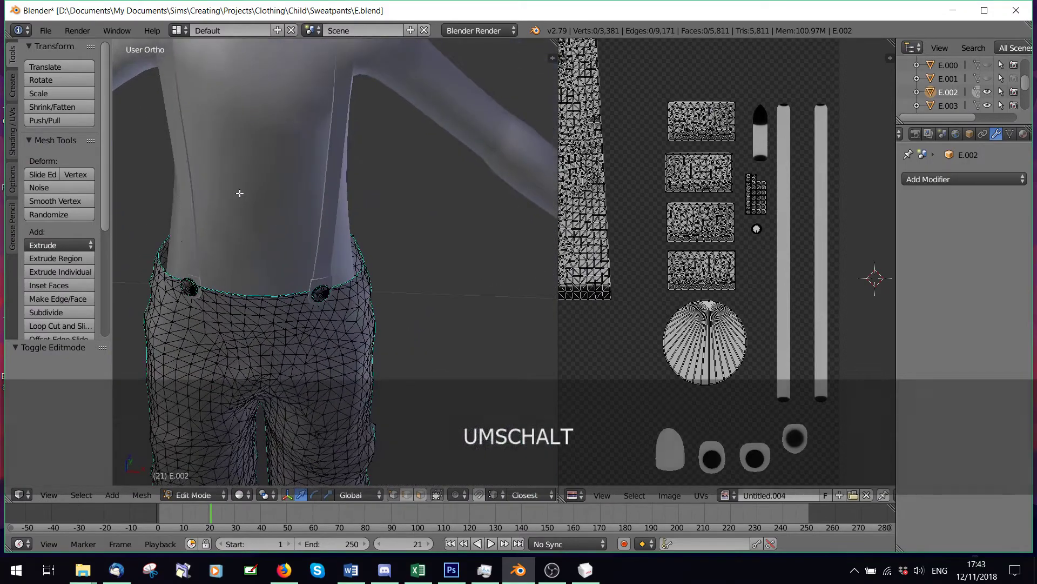
scroll(734, 260, down, 5)
middle_drag(581, 248, 662, 271)
scroll(433, 299, up, 2)
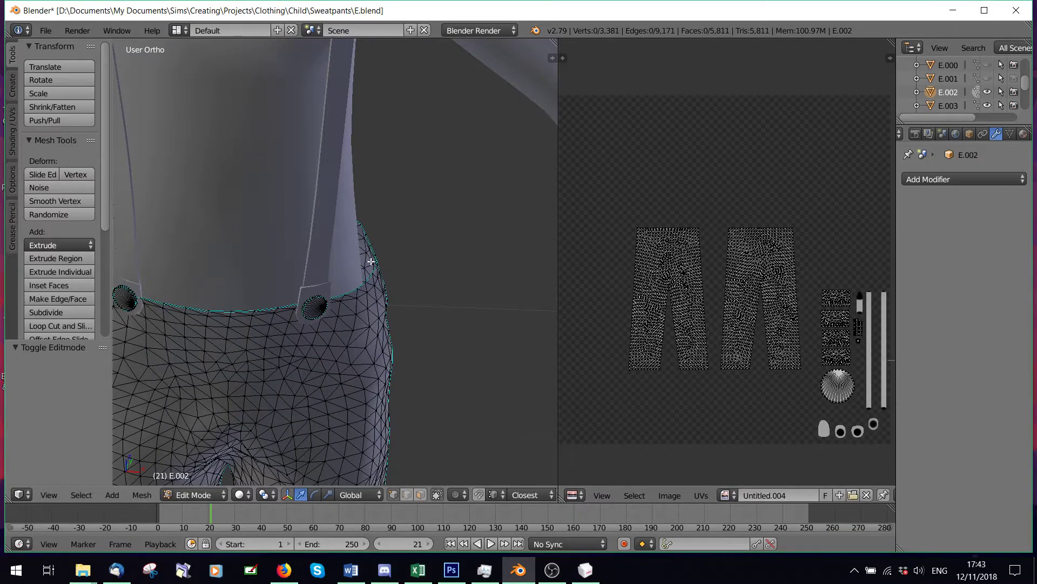
middle_drag(378, 265, 379, 246)
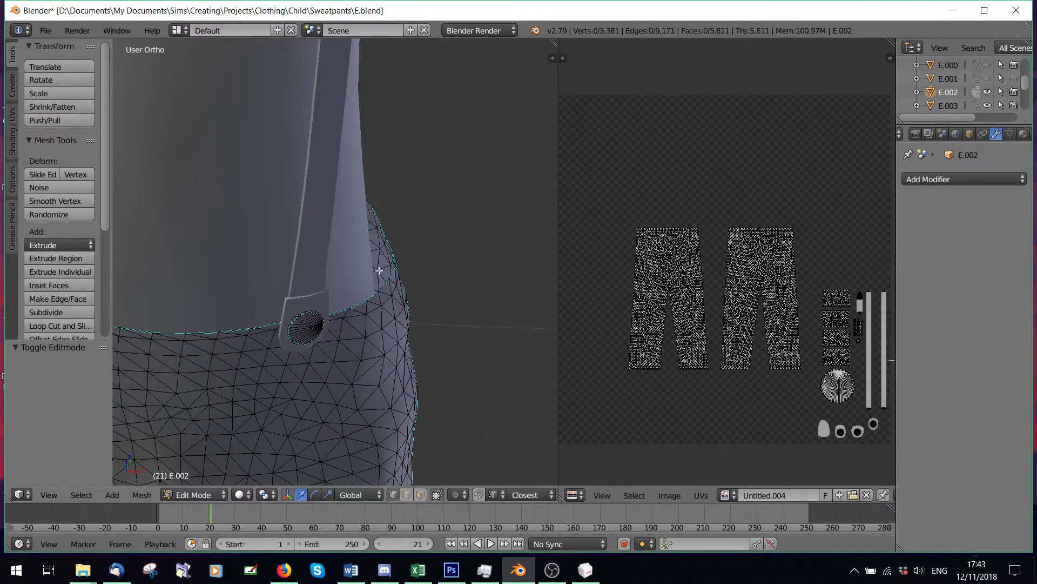
scroll(689, 267, up, 2)
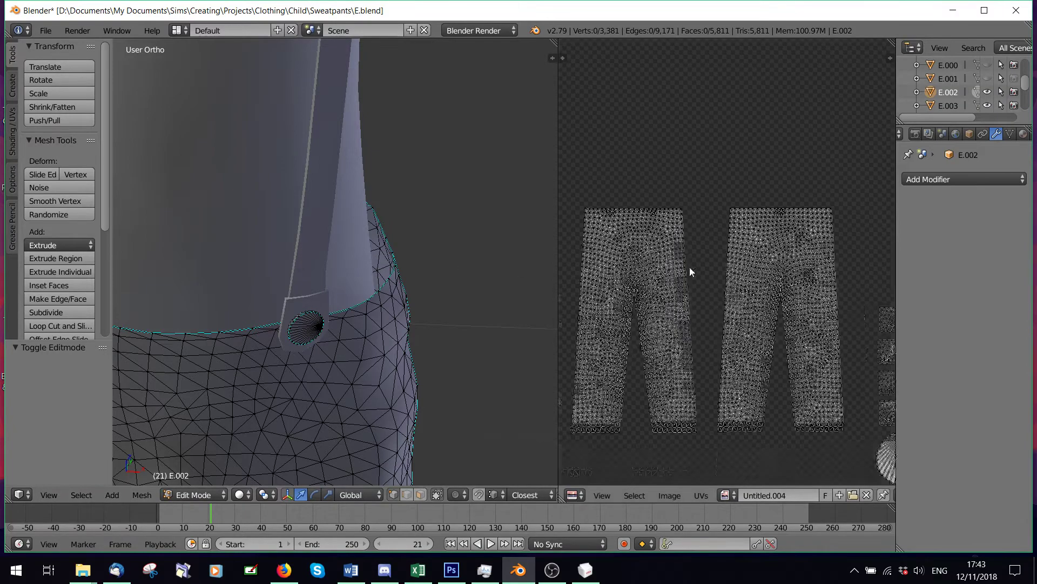
scroll(689, 267, down, 1)
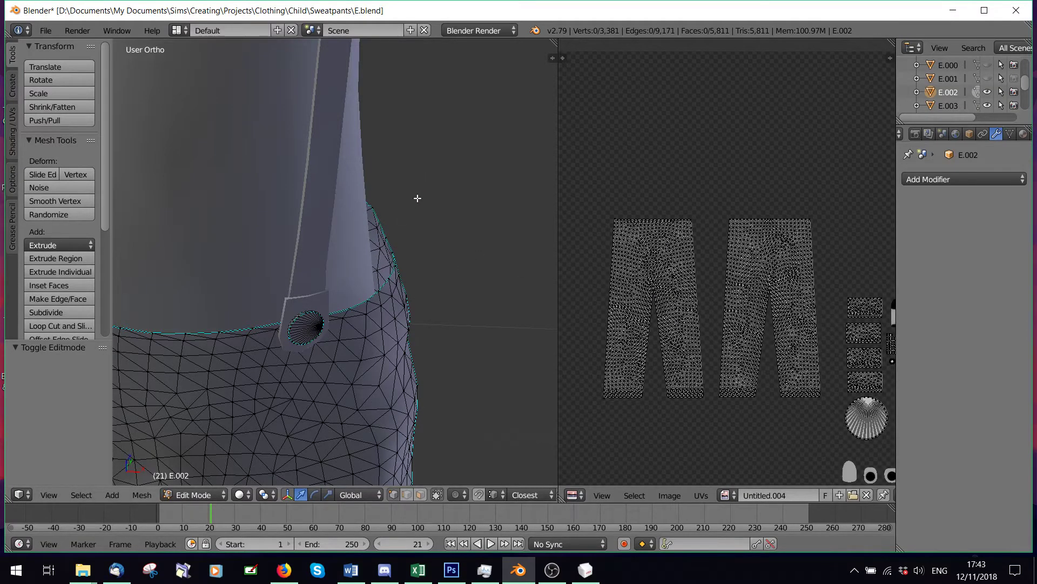
click(406, 227)
scroll(655, 249, up, 3)
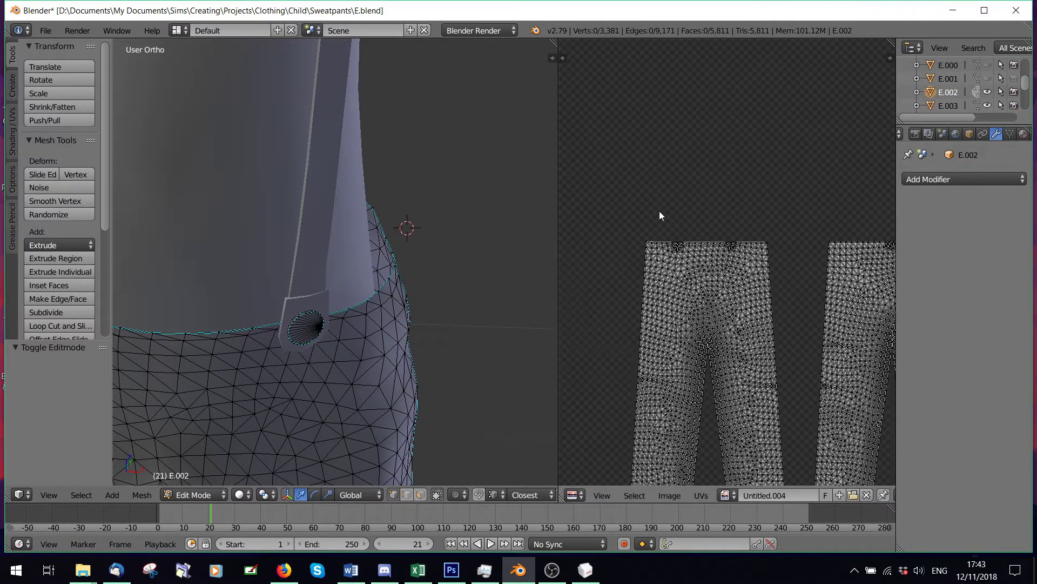
key(b)
drag(625, 212, 773, 245)
key(b)
drag(635, 222, 805, 255)
scroll(461, 274, down, 5)
Step: Extrude the sweatpants' waist edge loop in place and scale the new loop inward to 0.493
shift+middle_drag(399, 216, 468, 264)
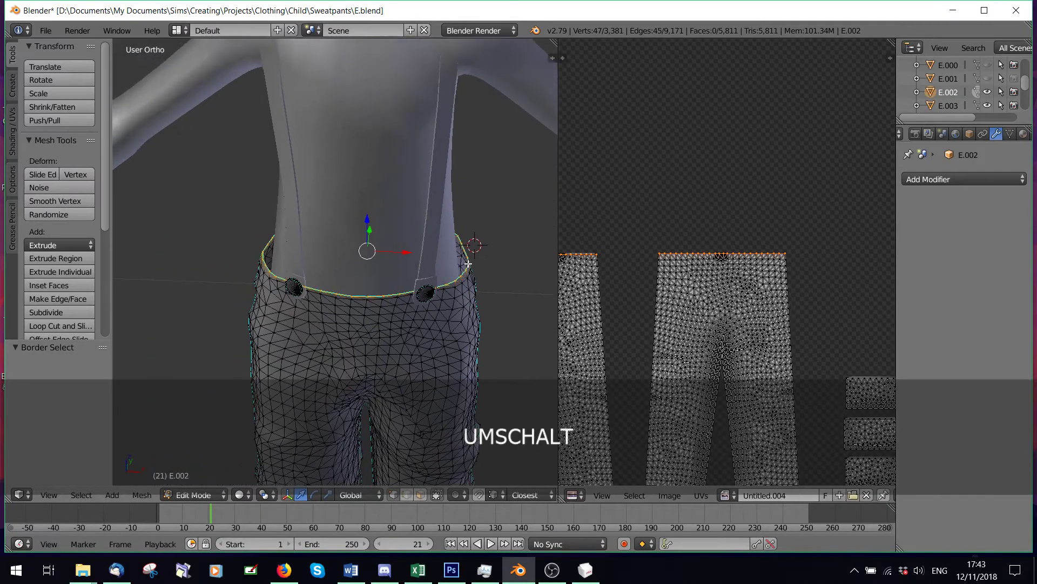
key(e)
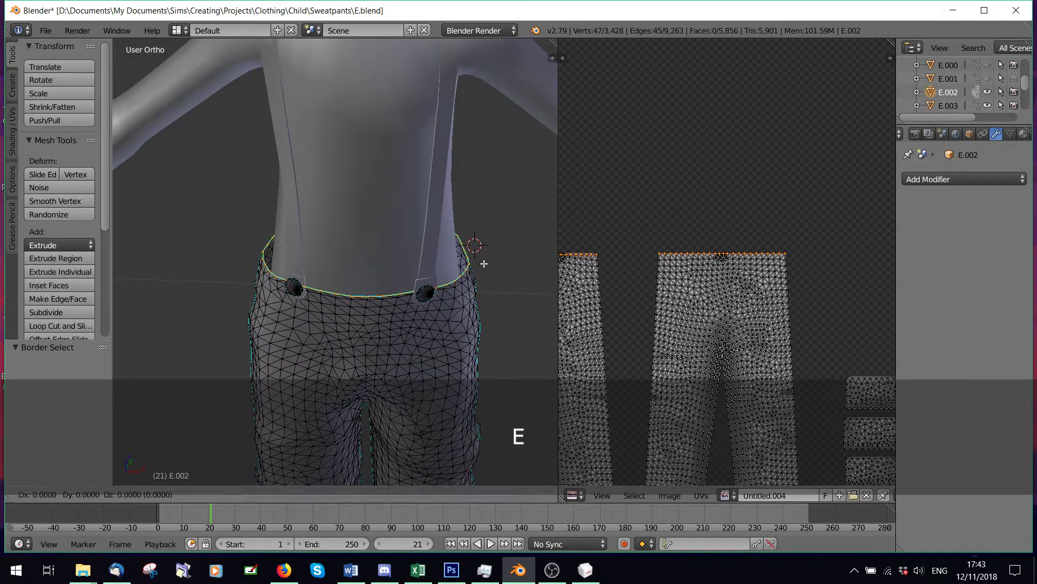
click(484, 263)
key(s)
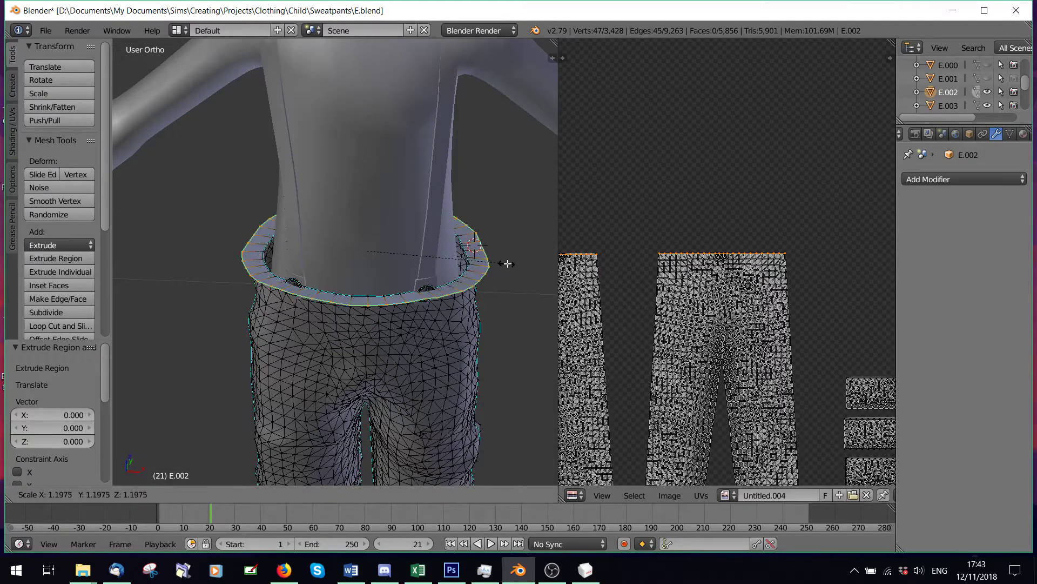
click(428, 262)
middle_drag(342, 305, 369, 272)
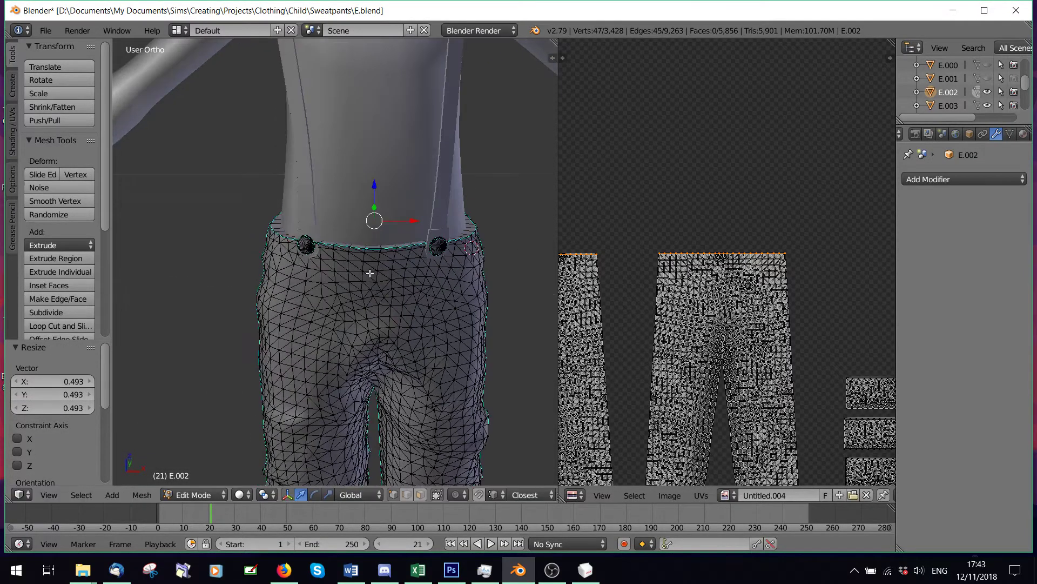
Step: Lower the extruded inner waist loop by 0.050 along Z, inside the pants
scroll(401, 146, up, 2)
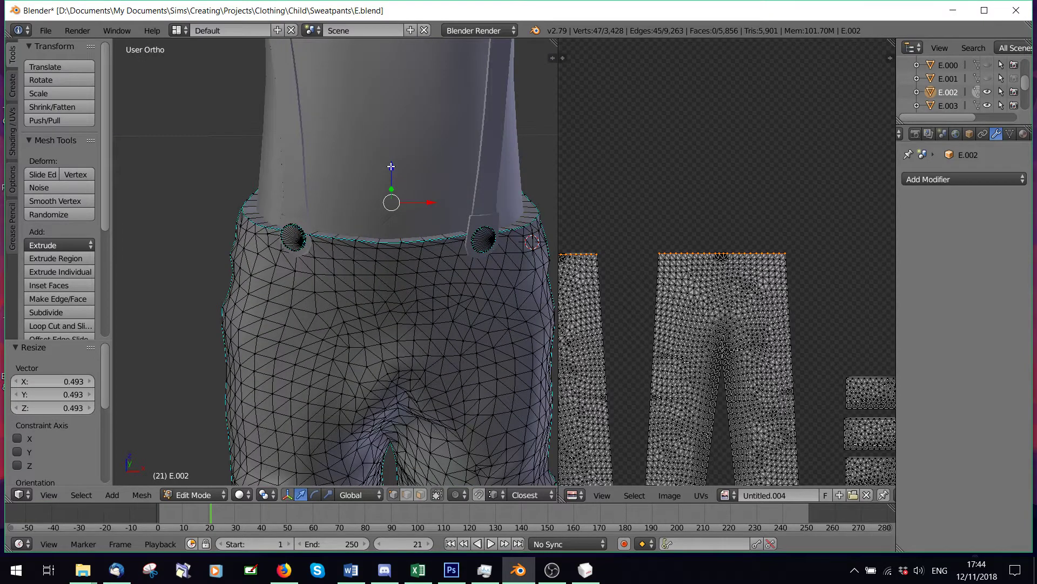
drag(391, 167, 400, 226)
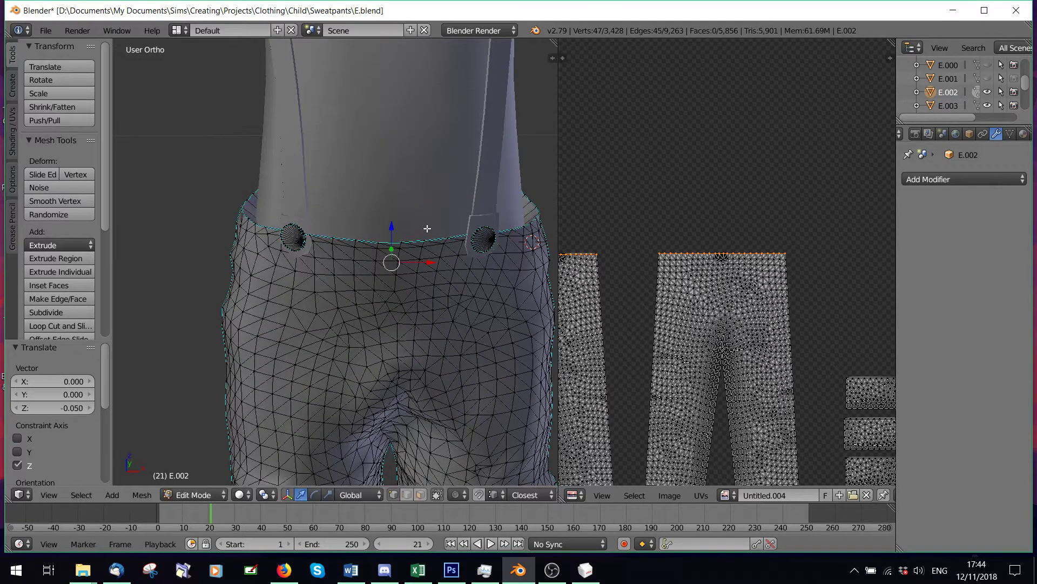
middle_drag(427, 227, 413, 211)
middle_drag(416, 219, 417, 230)
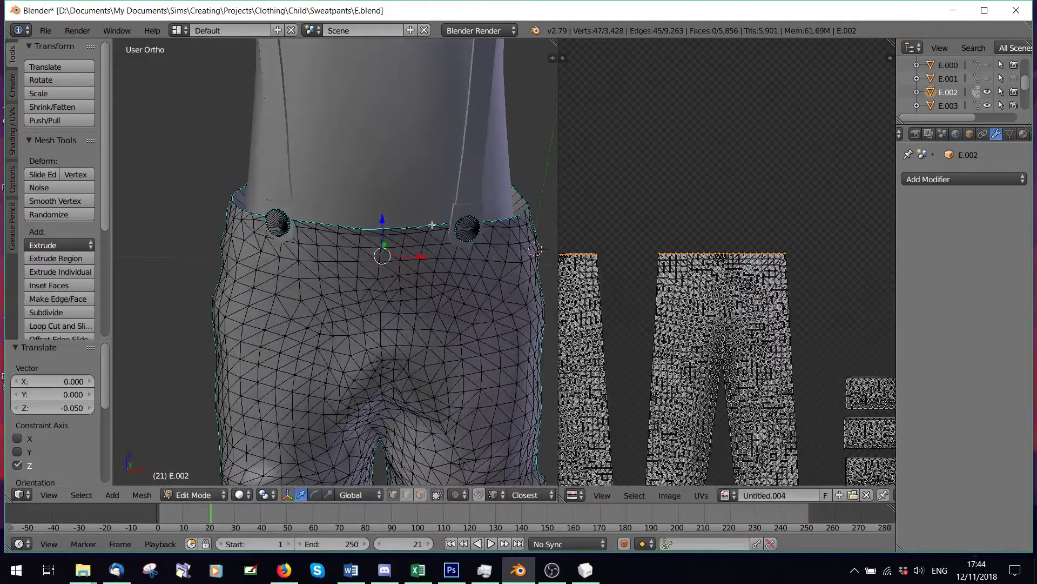
Step: Widen the UV editor and move the new inner waist UV row down 0.038 along Y on both pants islands
scroll(735, 281, up, 2)
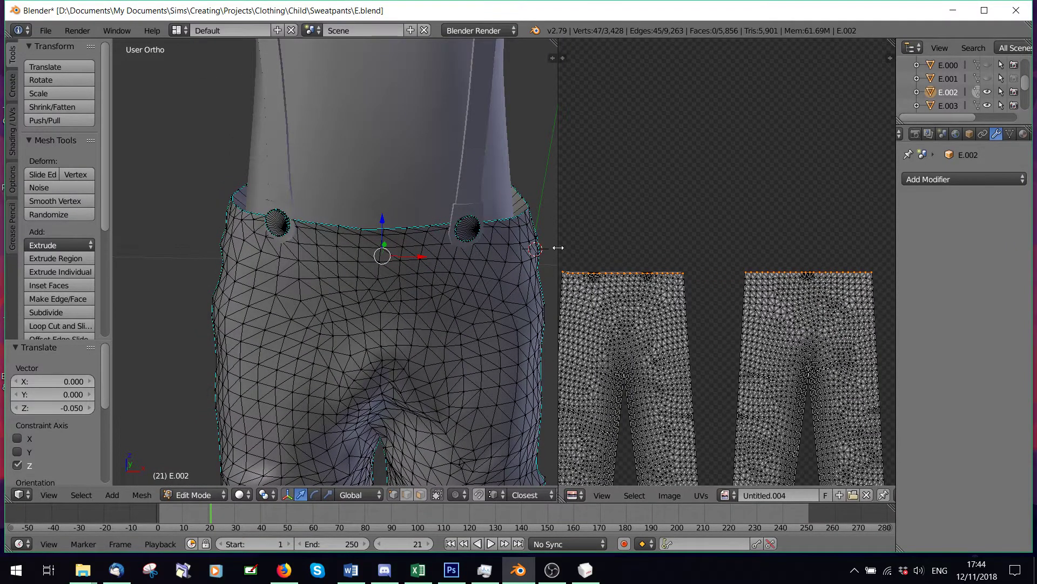
drag(561, 266, 440, 254)
key(g)
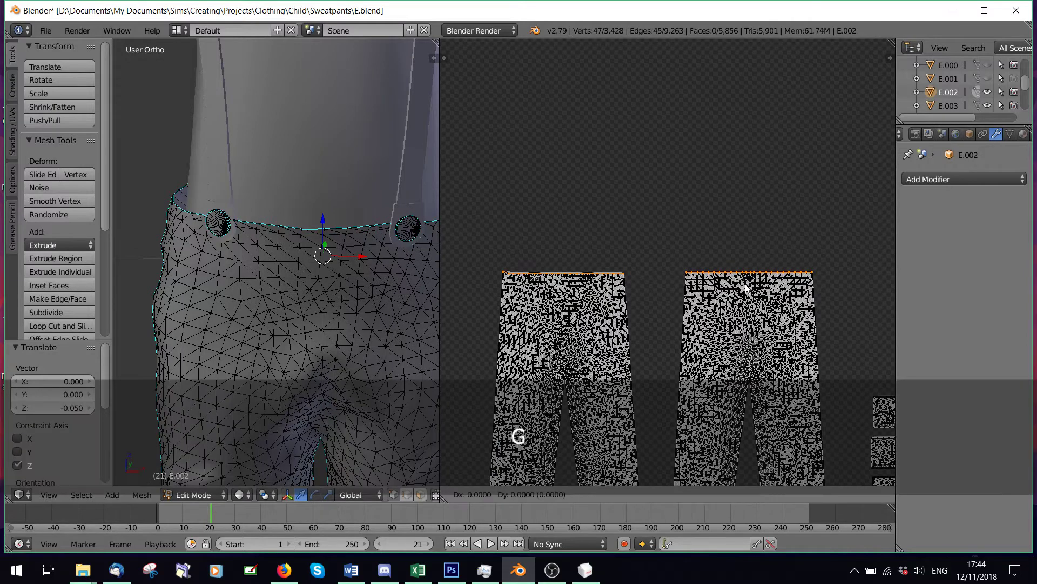
right_click(747, 274)
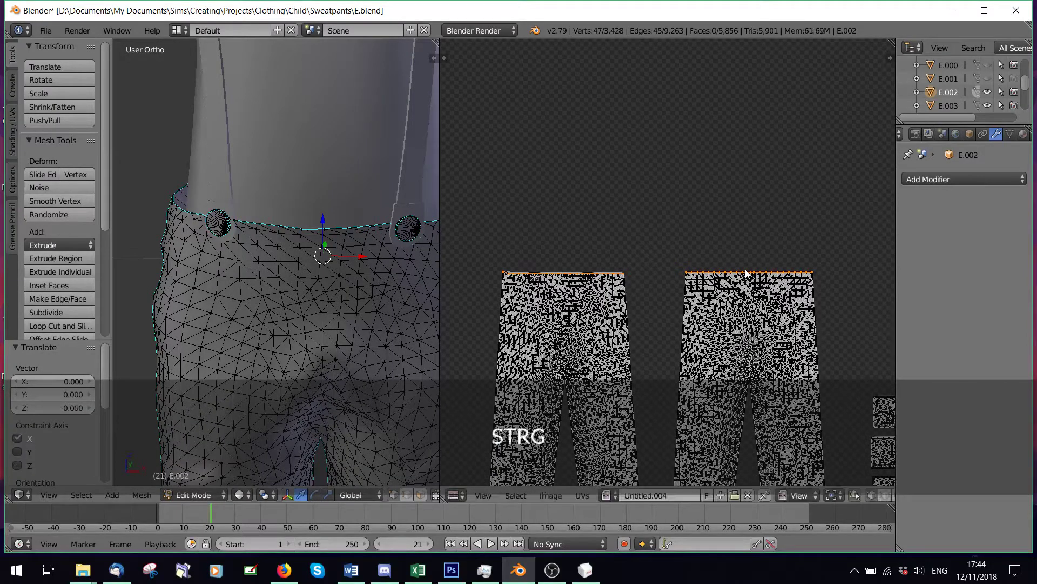
key(ctrl+z)
key(g)
key(y)
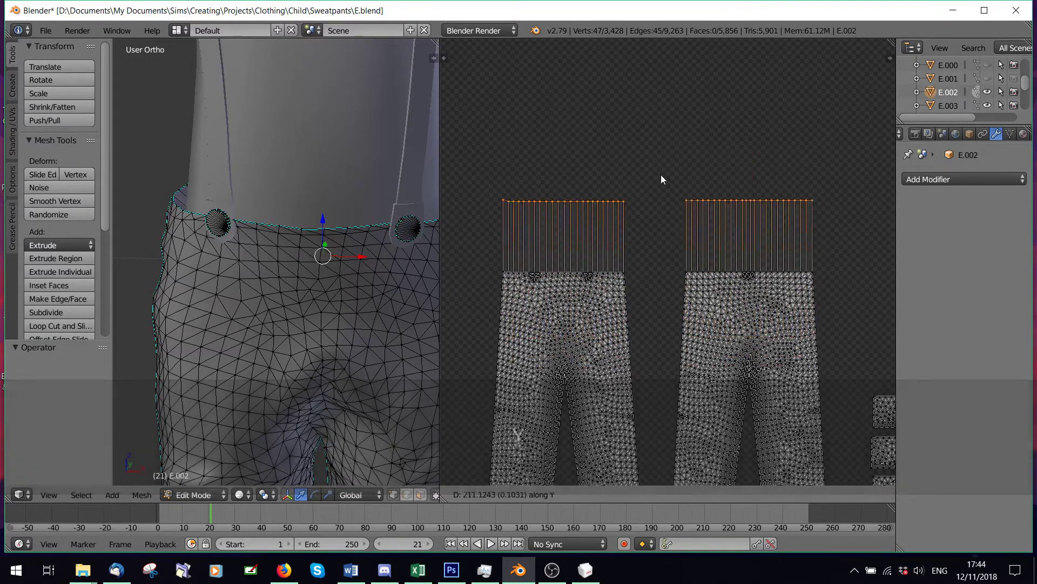
click(659, 297)
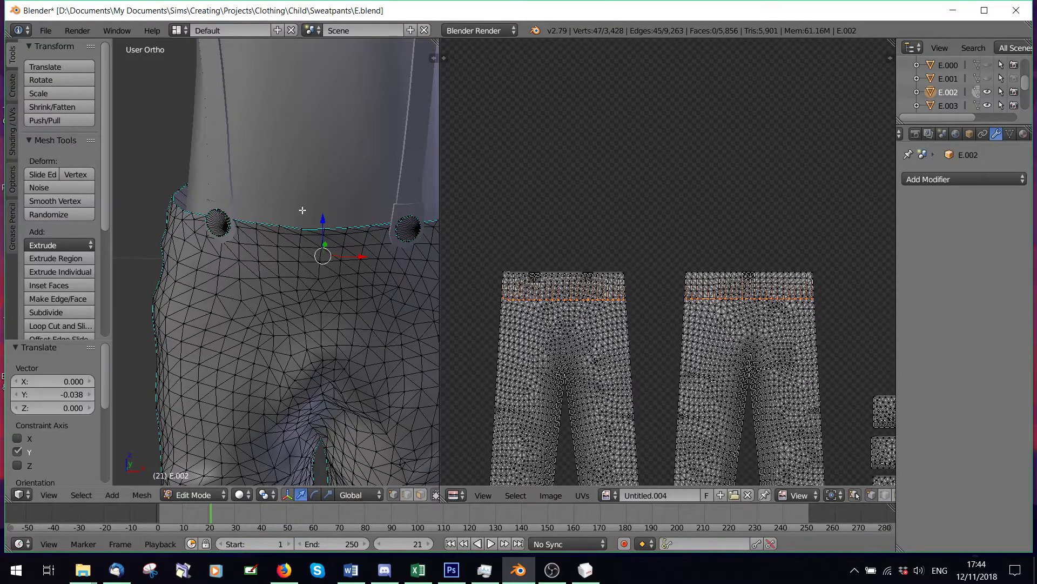
Step: Turn off limiting the selection to visible geometry so the inner waist loop shows through the mesh
middle_drag(302, 209, 335, 475)
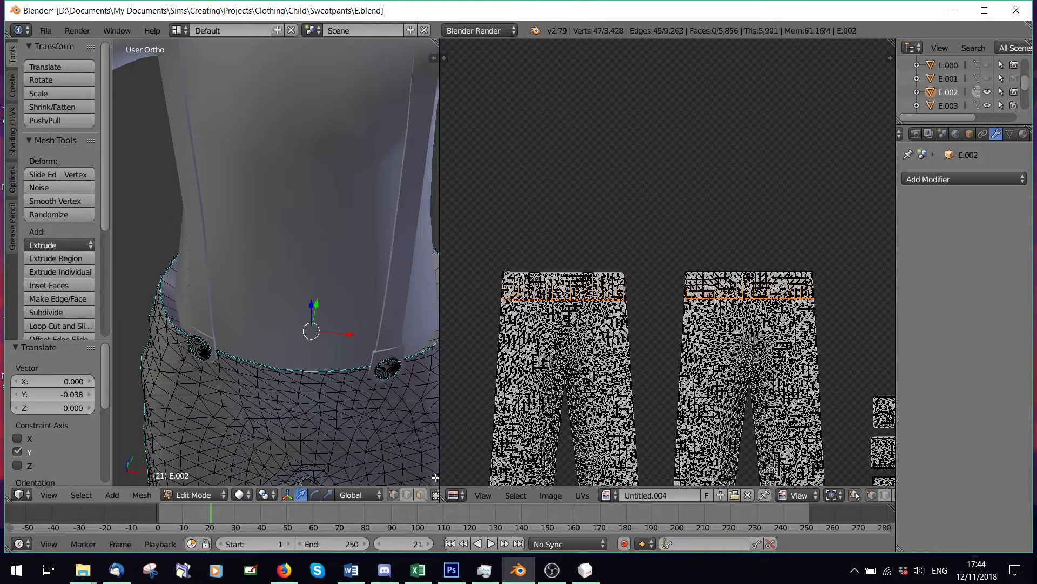
click(436, 495)
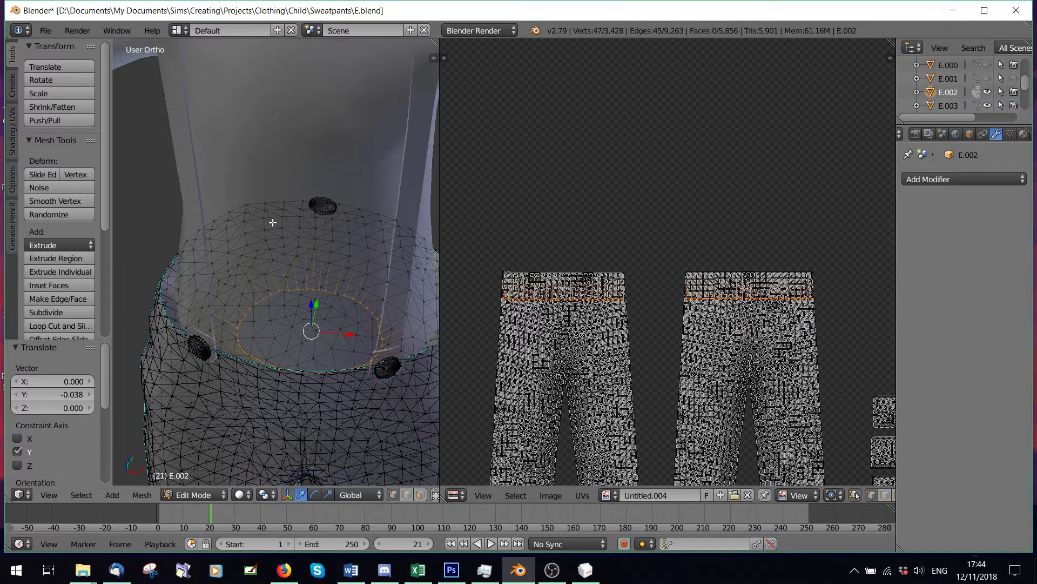
Step: Move the inner waist UV row a further 0.014 down along Y
key(g)
key(y)
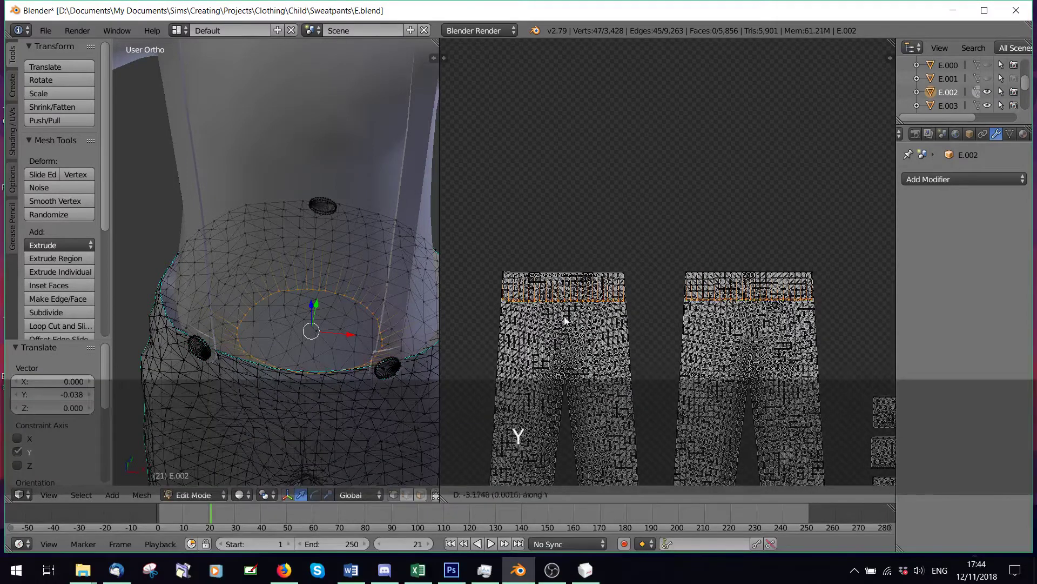
click(563, 324)
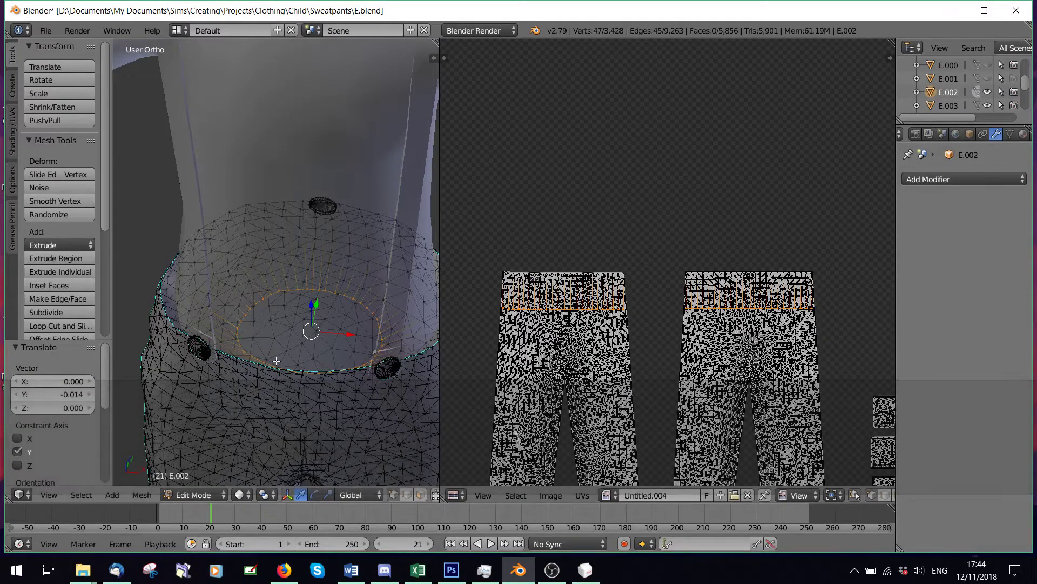
Step: Deselect everything, and undo the inner waist extrusion together with its scaling, lowering and UV moves
key(a)
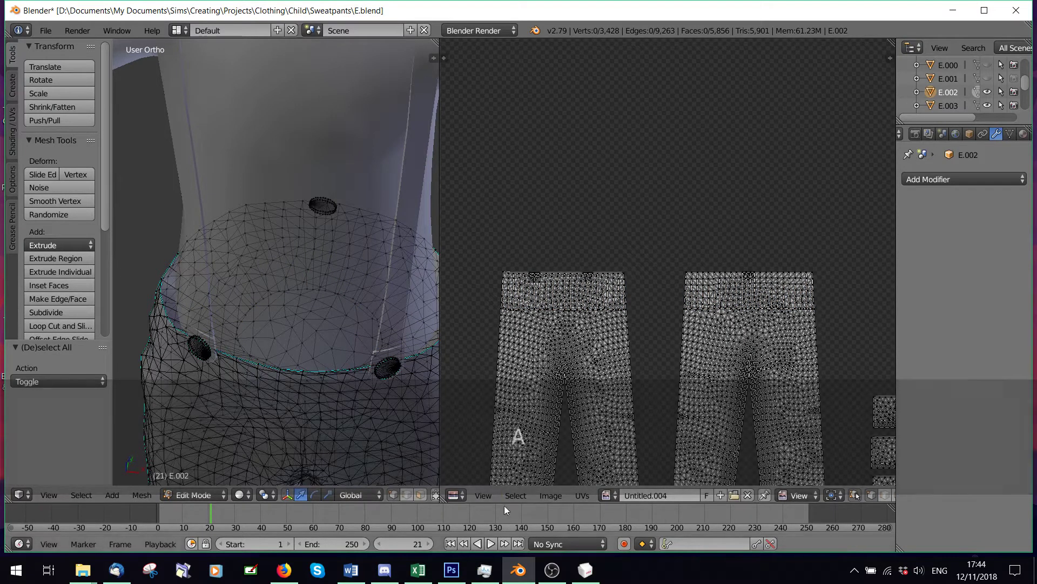
key(ctrl)
key(ctrl+z)
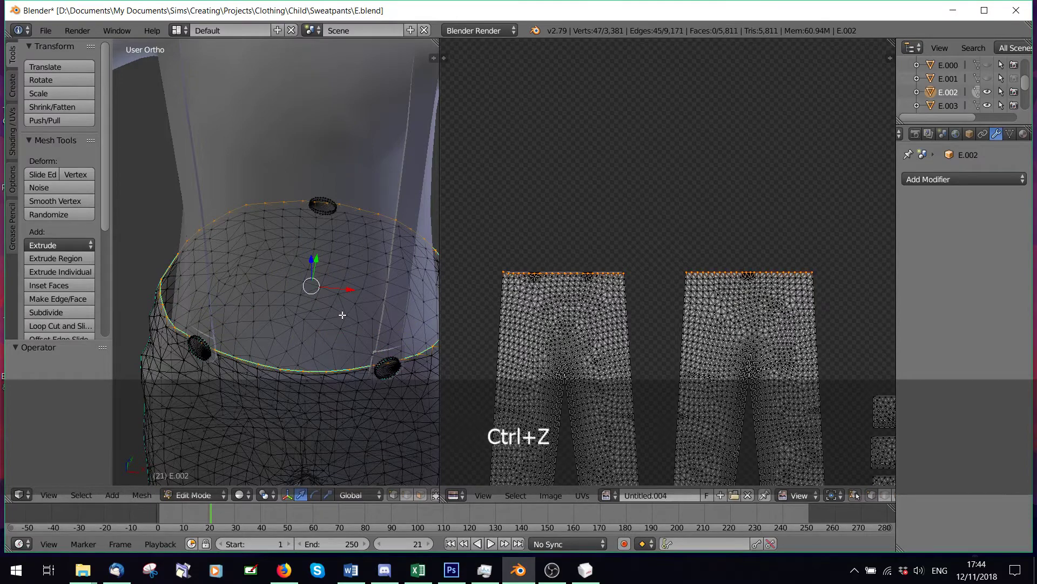
Step: Apply UV_Checker_Map.jpg from the General Images folder to the whole selected sweatpants mesh and display the viewport in Texture shading
key(a)
key(a)
scroll(476, 421, down, 3)
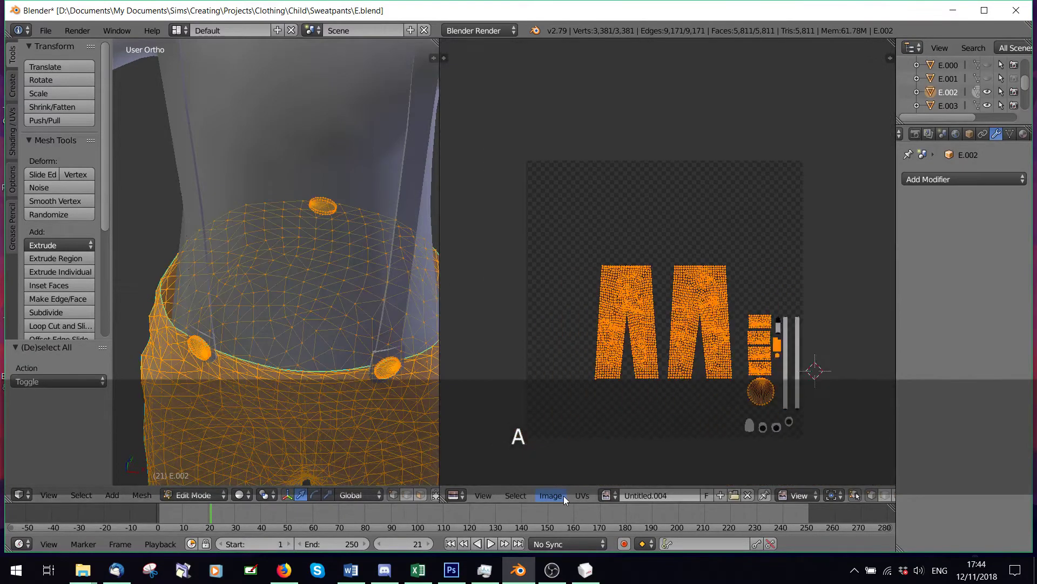
click(563, 495)
click(573, 474)
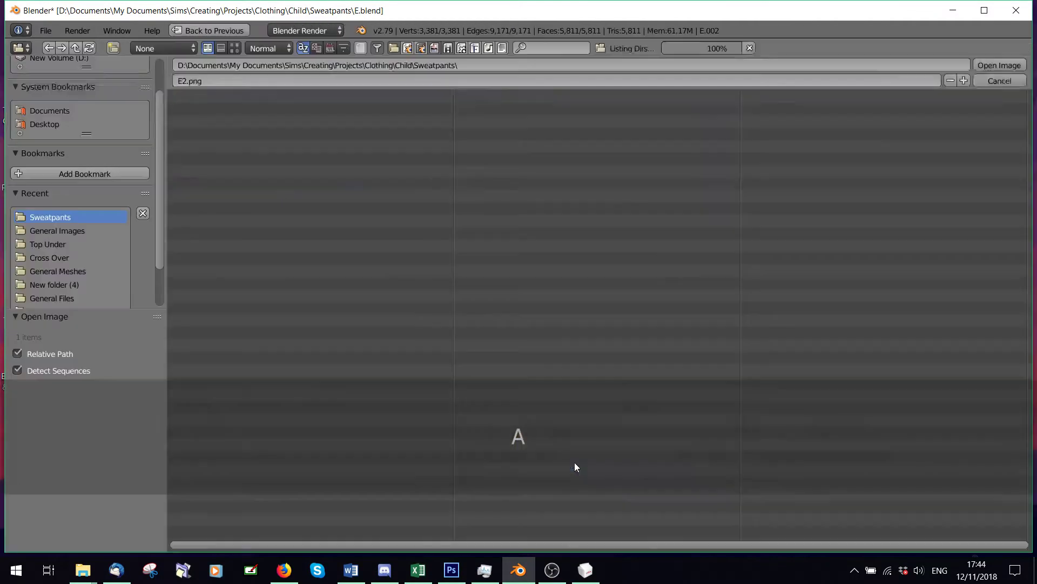
click(73, 272)
click(66, 298)
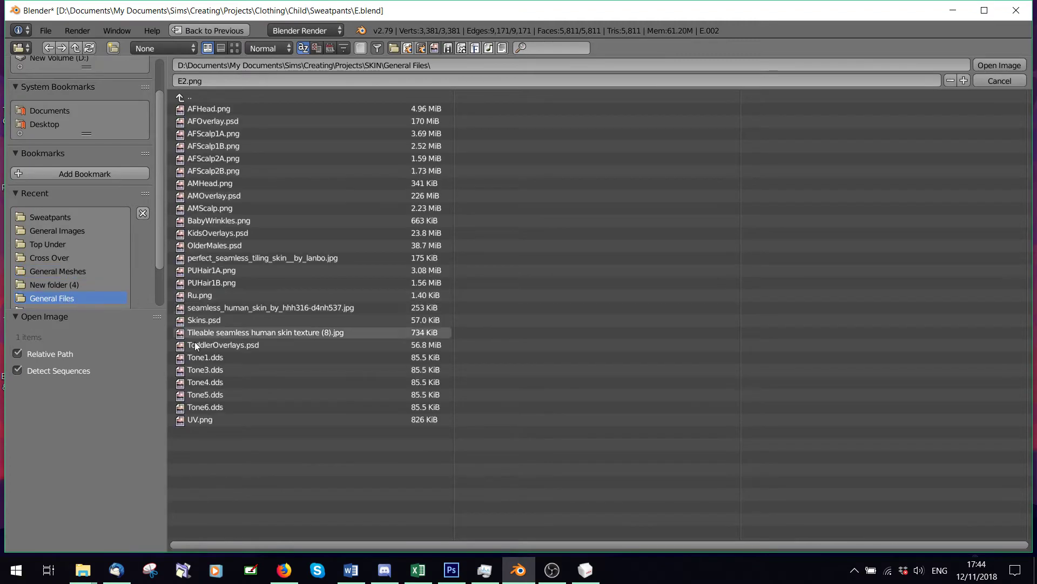
scroll(65, 222, down, 2)
click(58, 179)
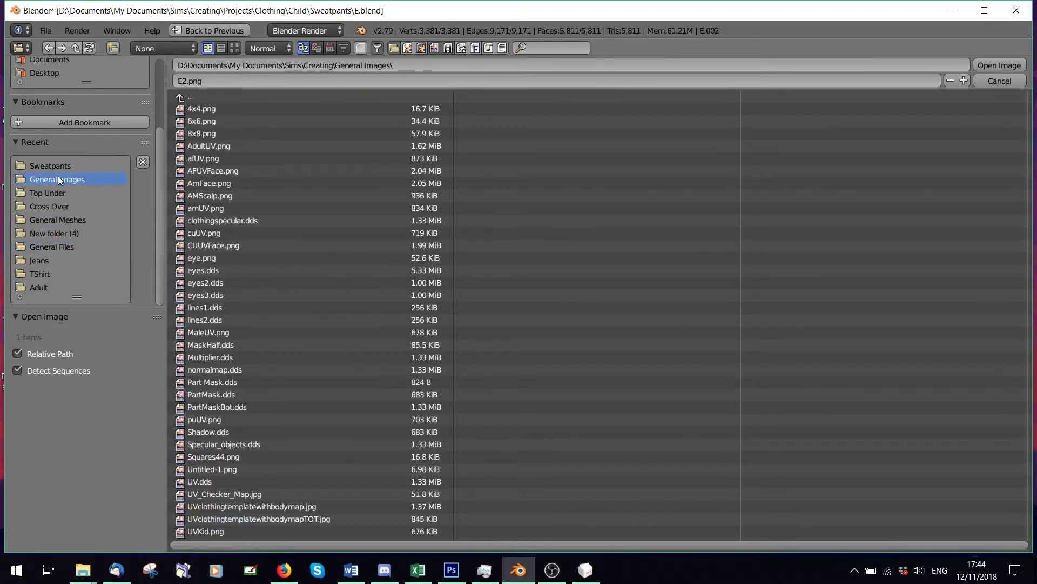
double_click(216, 495)
click(240, 494)
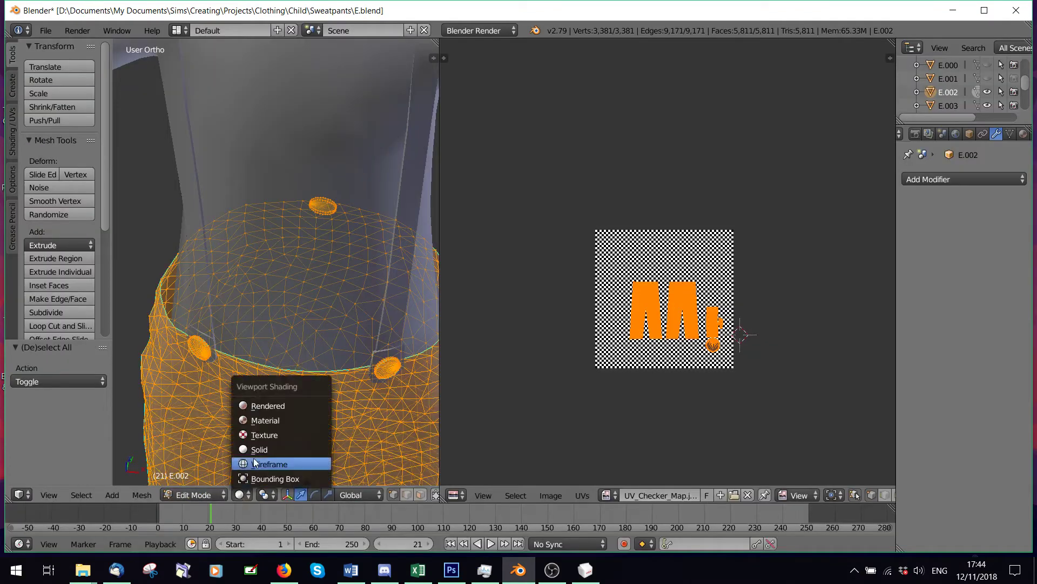
click(258, 434)
Step: Border-select only the top waist row on both pants UV islands and hide the body mesh, the second GEOM-02 object in the outliner
scroll(649, 361, up, 5)
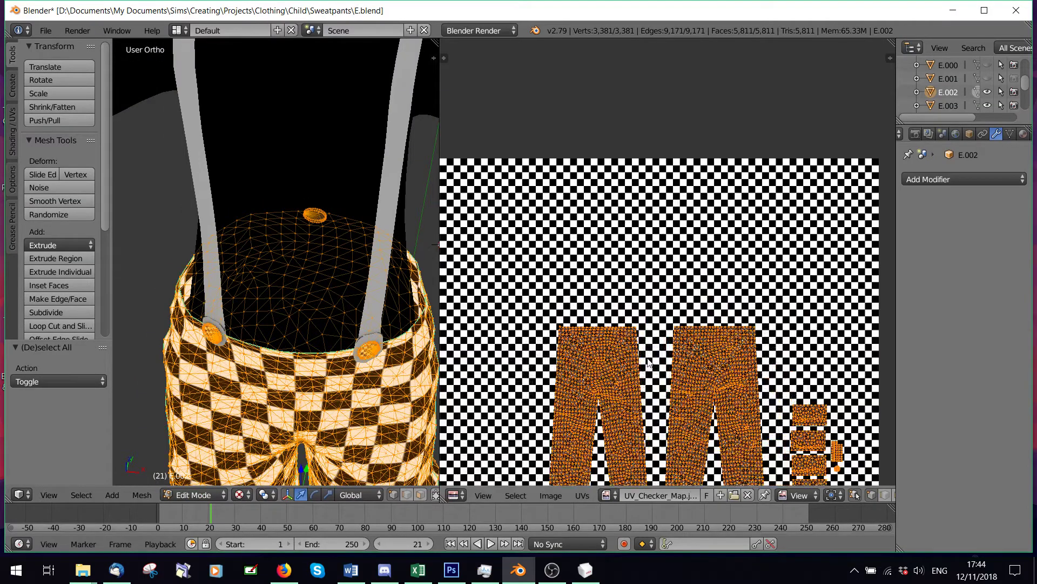
key(a)
scroll(648, 370, up, 2)
key(b)
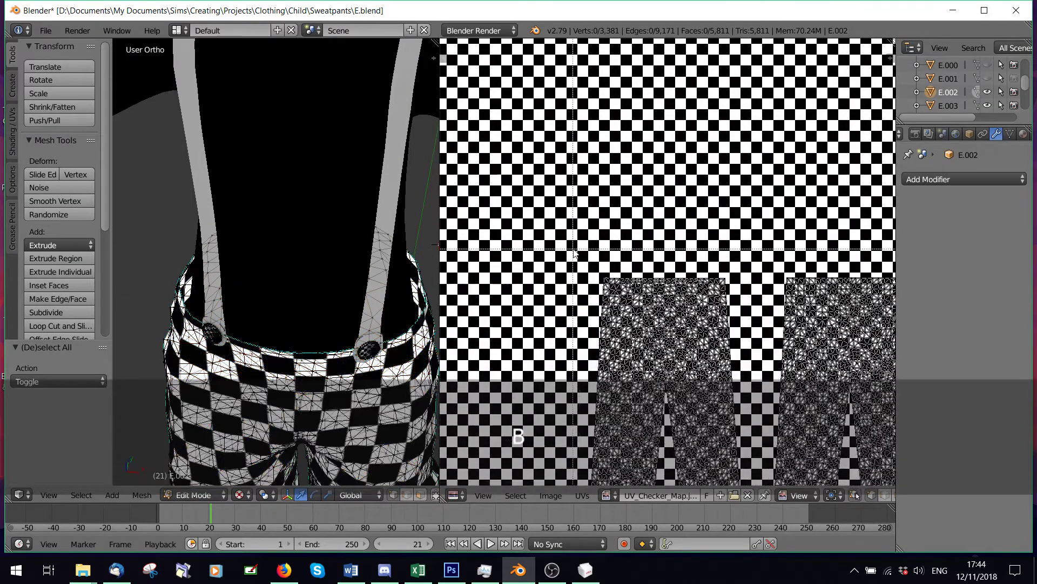
drag(579, 252, 736, 289)
middle_drag(763, 262, 586, 273)
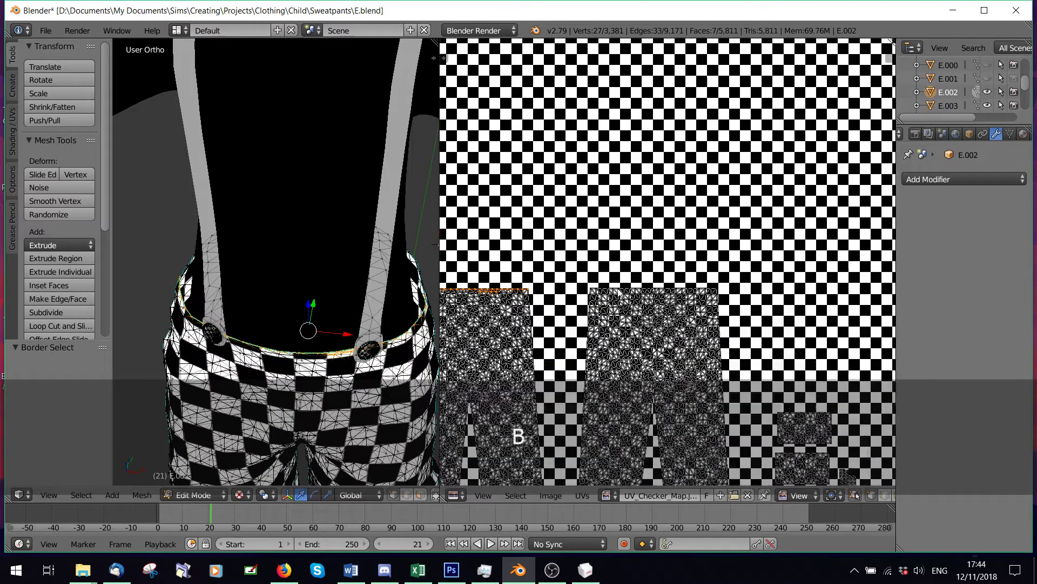
key(b)
drag(584, 273, 724, 292)
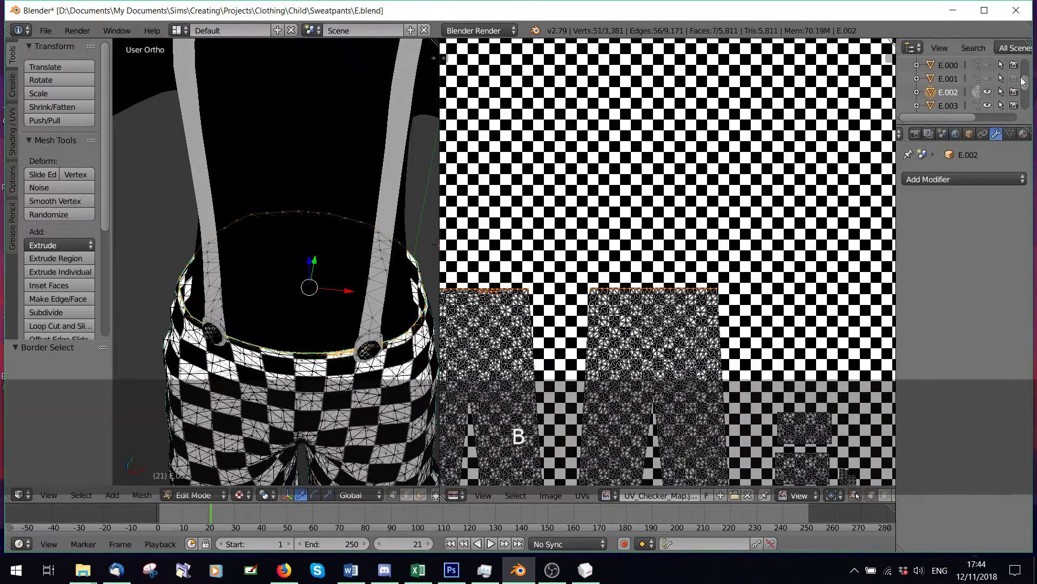
scroll(1016, 81, down, 3)
click(988, 79)
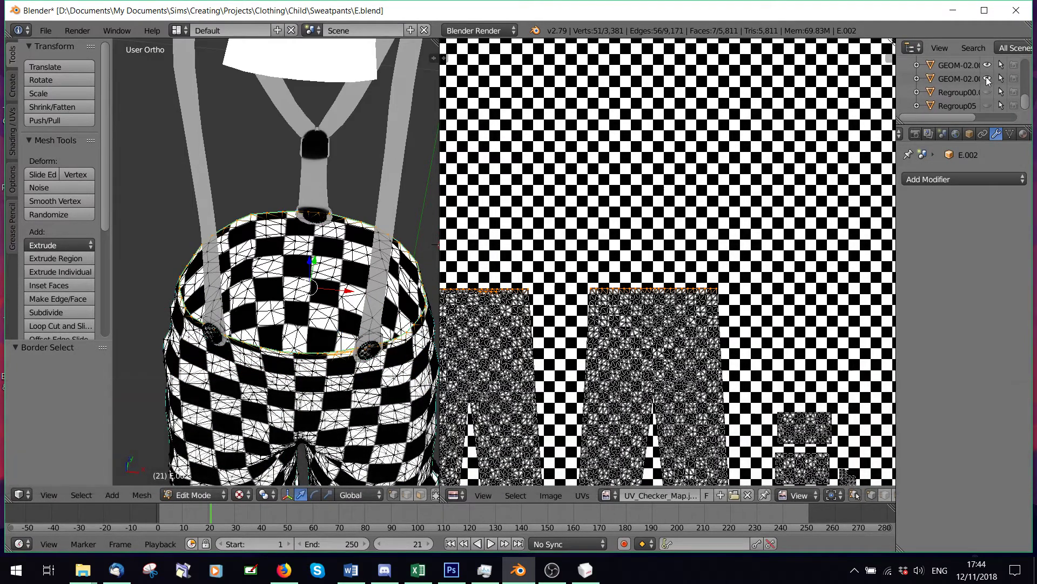
Step: Try extruding the waist edge loop and scaling the new loop inward to 0.269, and undo it
key(e)
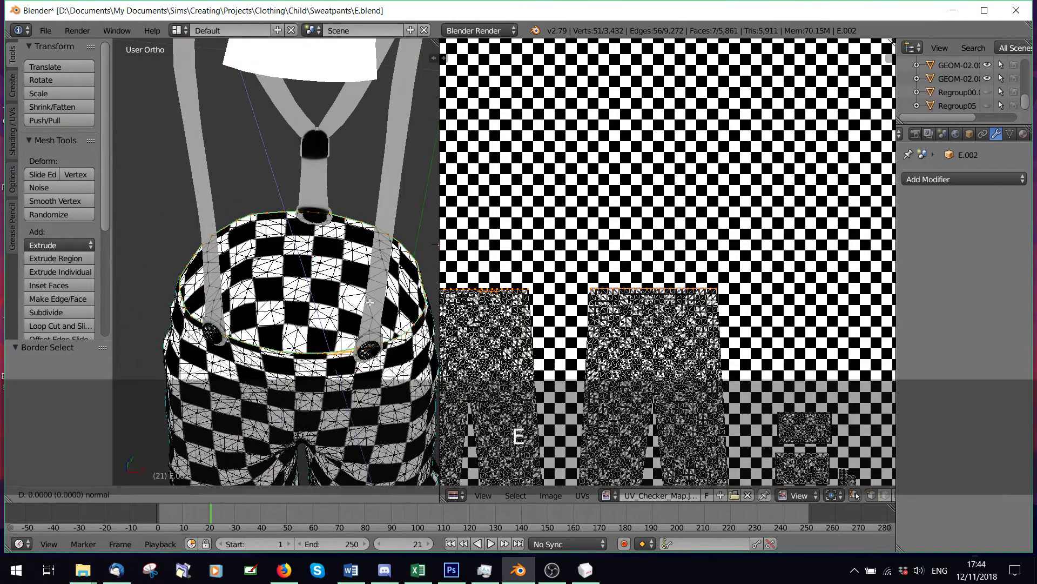
key(s)
click(327, 291)
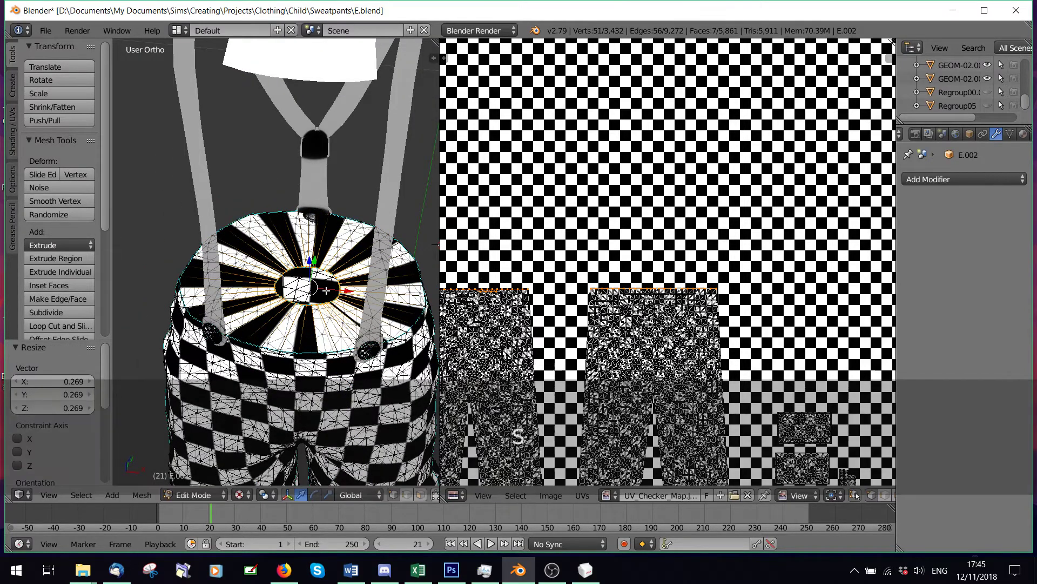
middle_drag(632, 344, 739, 329)
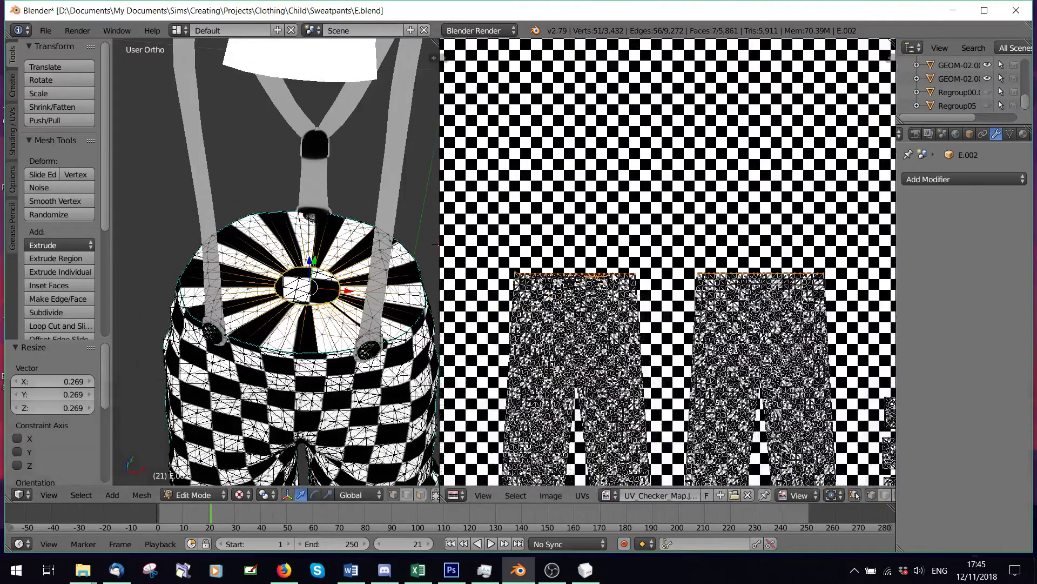
key(ctrl+z)
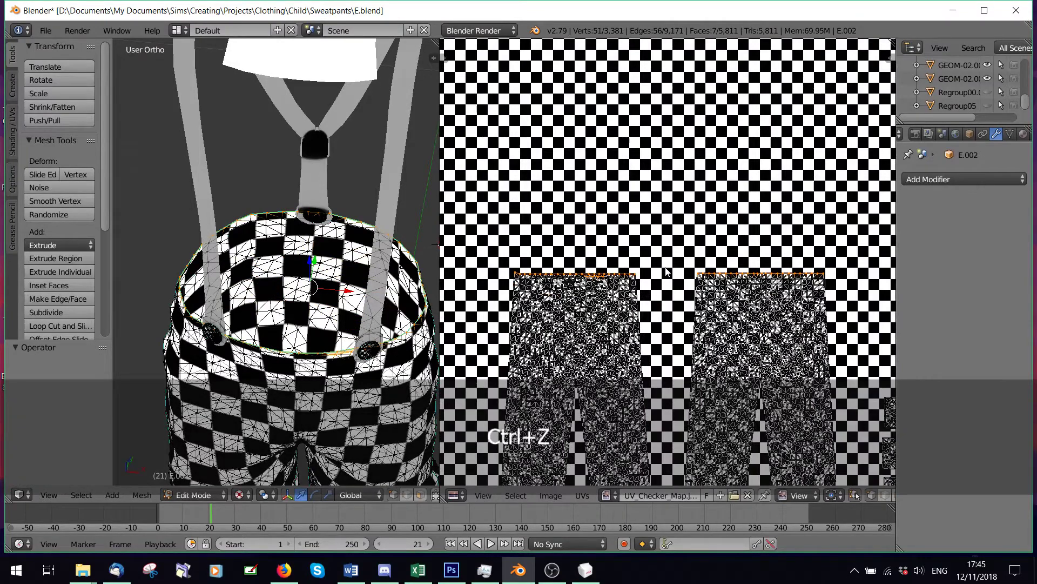
Step: Undo the last selection changes and select the top edge UV vertices of the first pants island
key(ctrl+z)
key(ctrl+z)
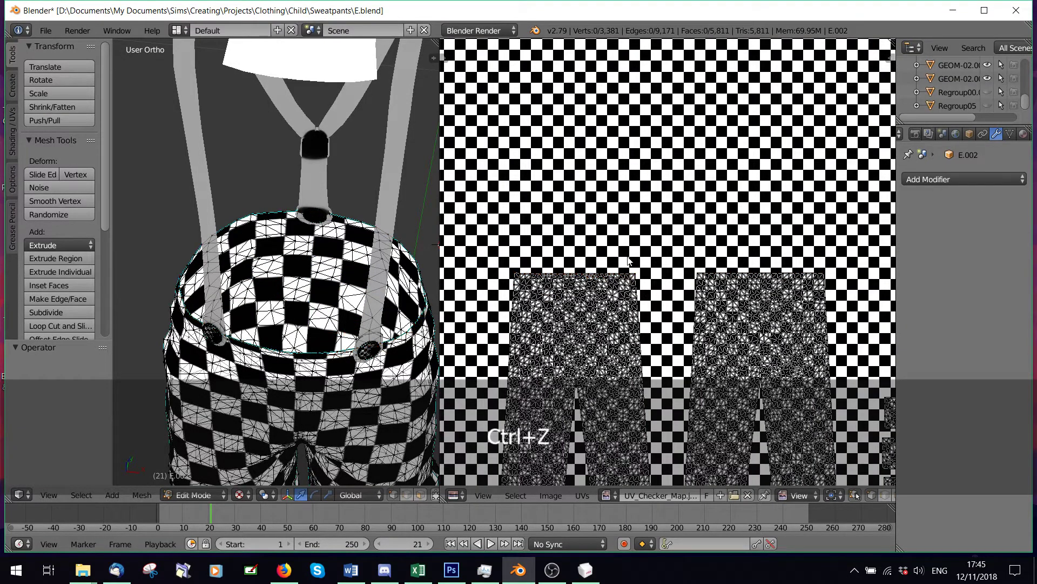
scroll(490, 247, up, 3)
key(b)
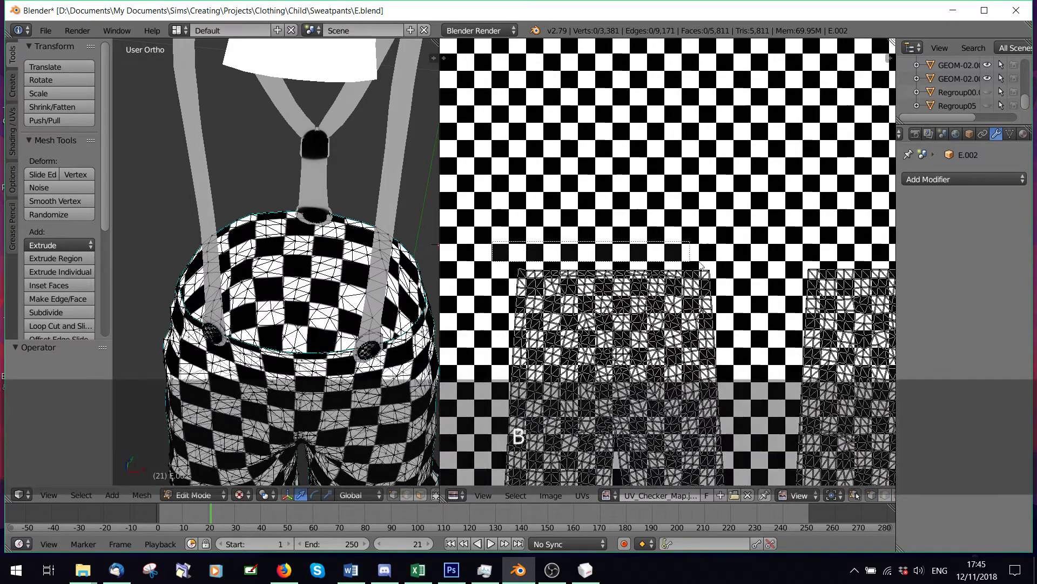
drag(491, 240, 727, 285)
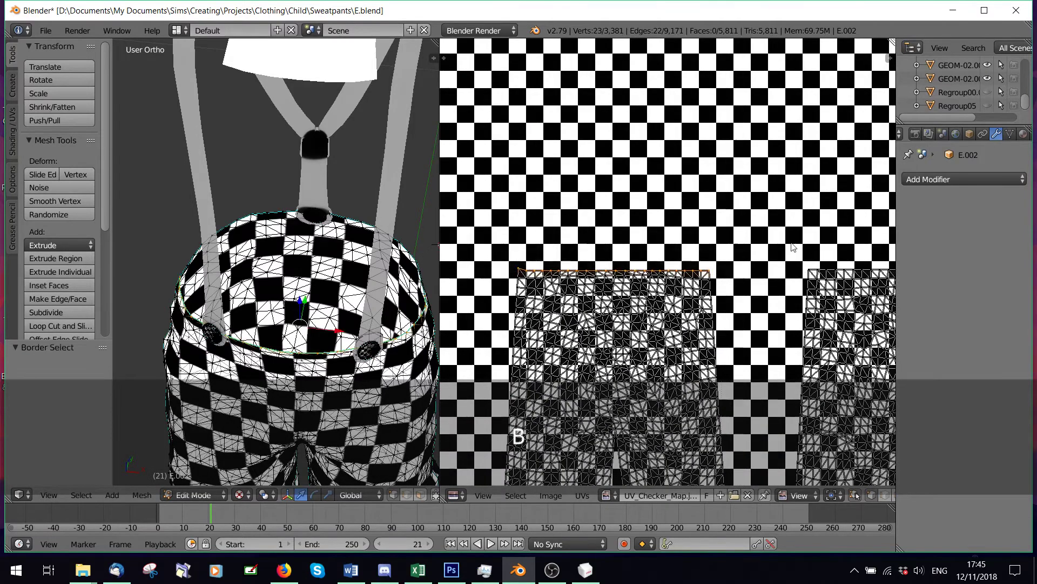
Step: Add the second pants island's top UV edge to the selection, then extrude the waist edge and scale it inward to 0.262
middle_drag(789, 244, 566, 238)
key(b)
drag(549, 219, 799, 276)
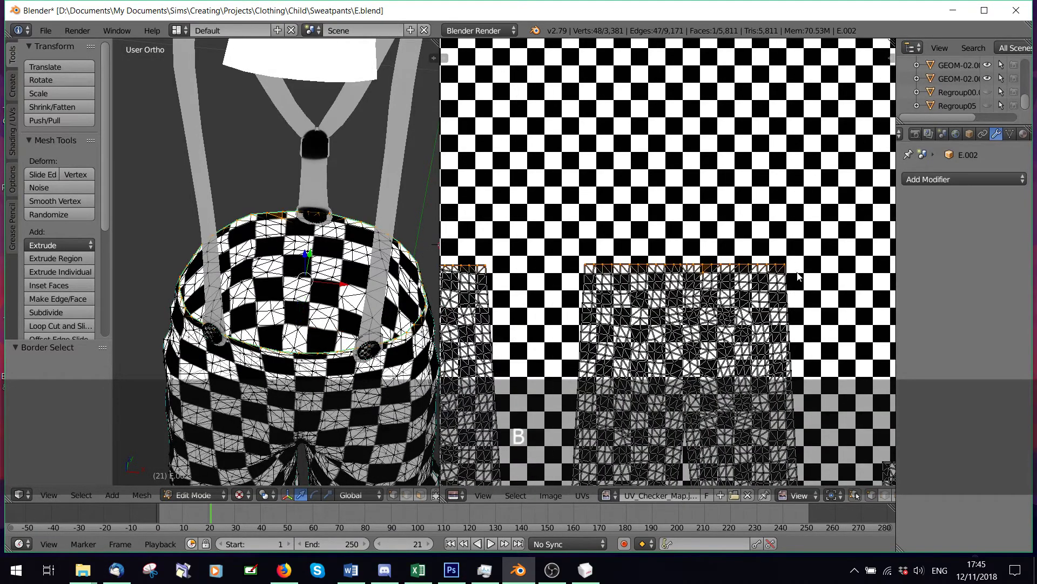
key(e)
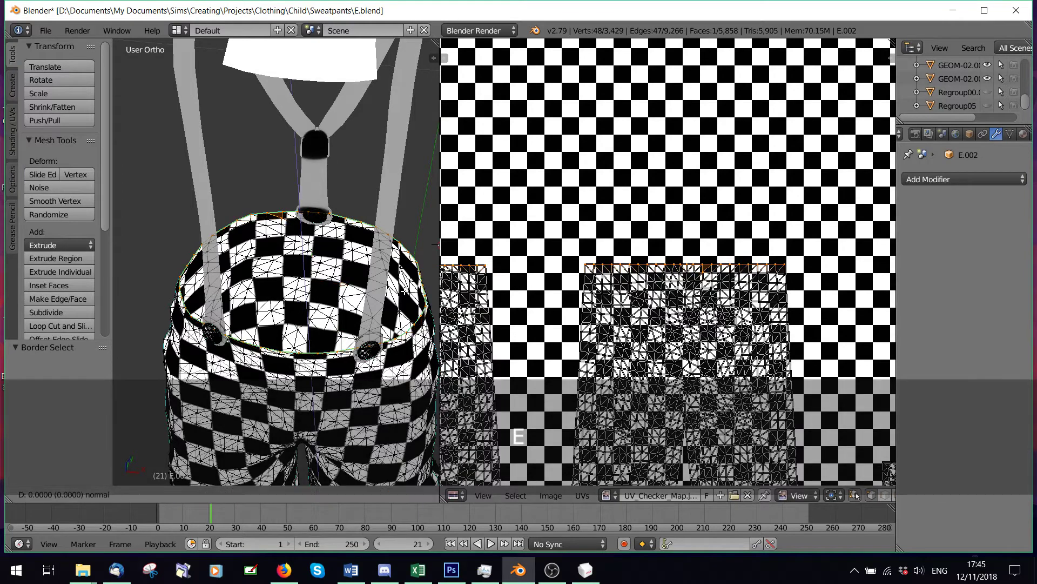
key(s)
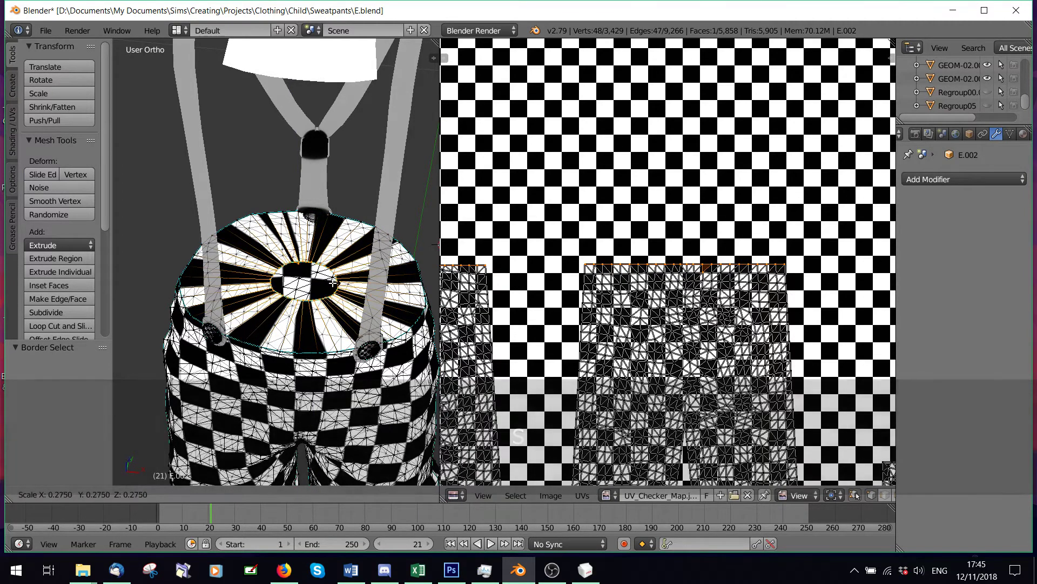
click(332, 283)
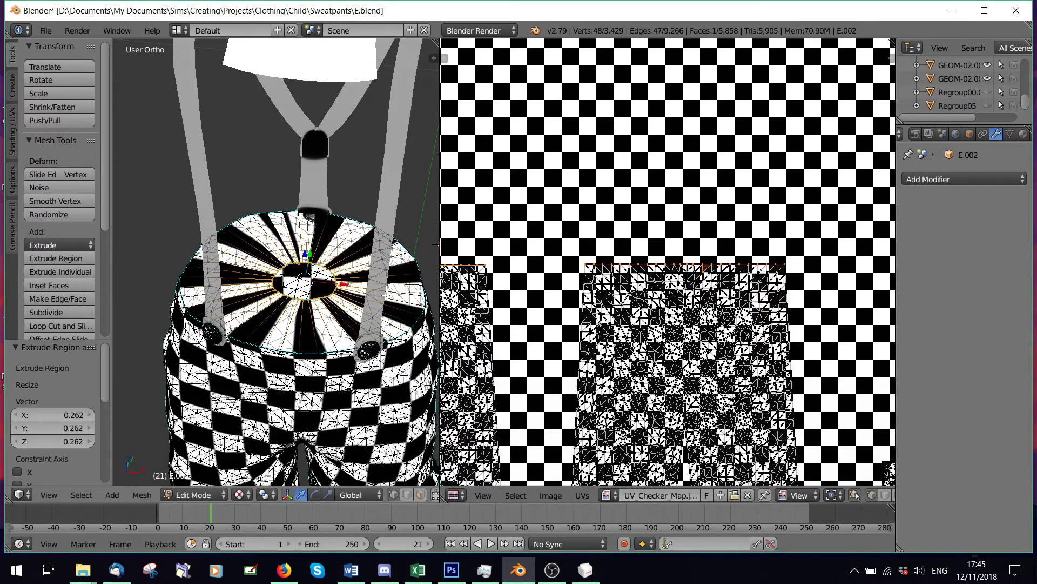
Step: Lower the extruded inner waist ring along Z by about 0.033
scroll(596, 313, down, 3)
scroll(324, 270, up, 5)
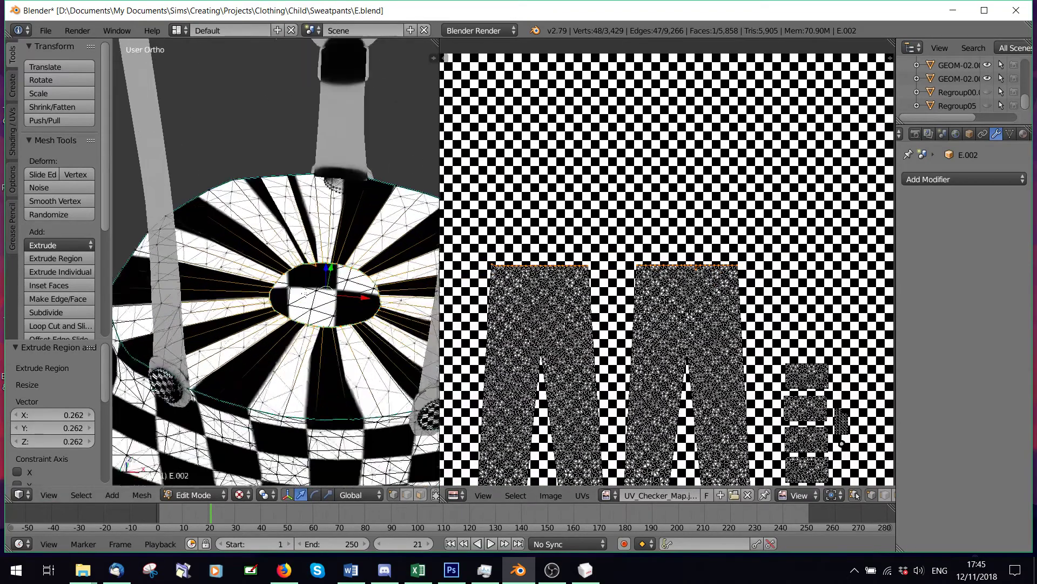
middle_drag(335, 281, 354, 246)
scroll(353, 246, down, 4)
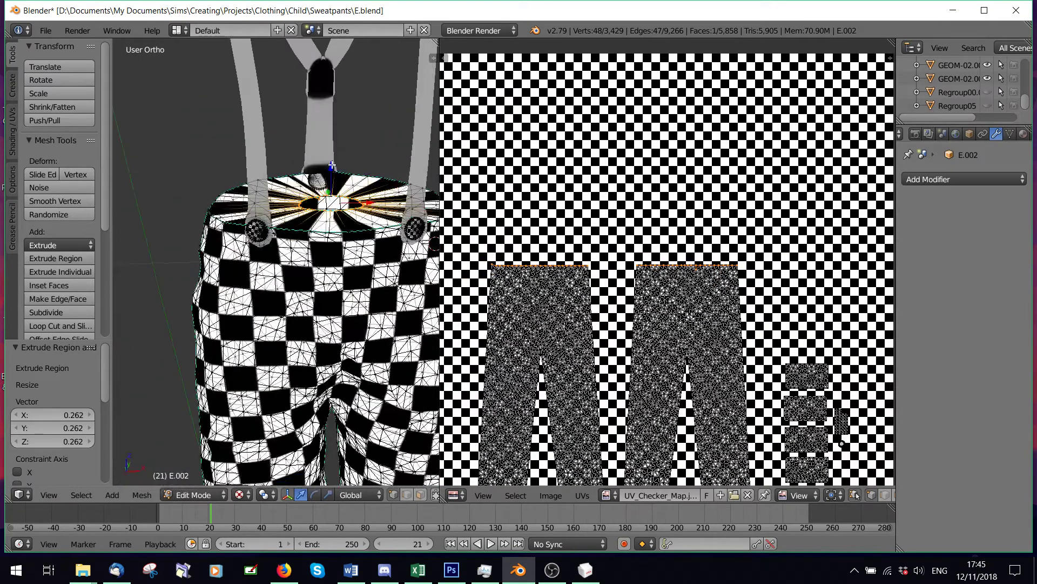
drag(332, 165, 331, 202)
middle_drag(331, 201, 344, 232)
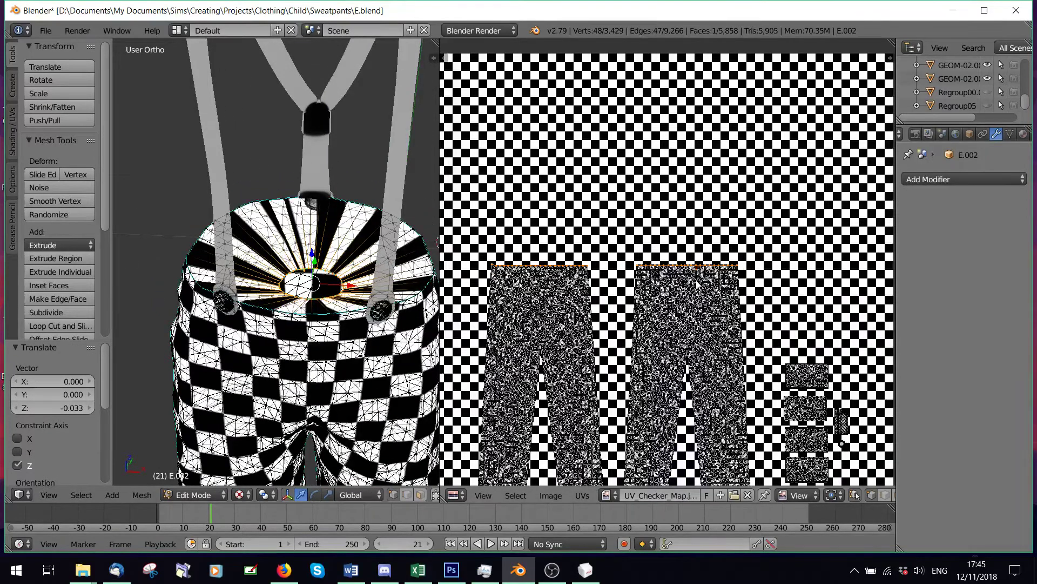
scroll(708, 281, up, 3)
scroll(719, 284, down, 4)
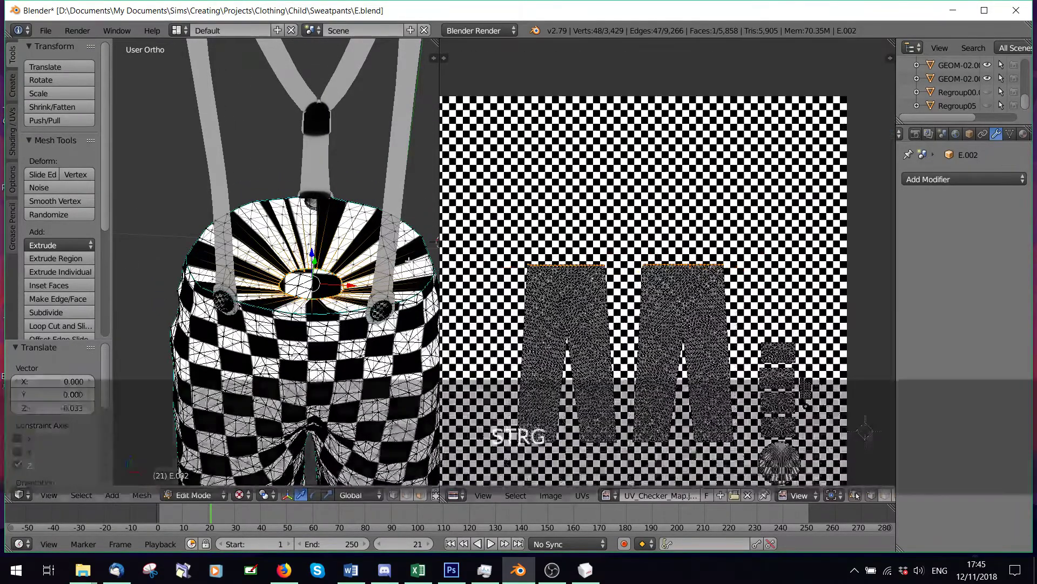
Step: Undo the waist extrusion and add only the top edge UV vertices of the second pants island to the selection
key(ctrl+z)
scroll(597, 251, up, 3)
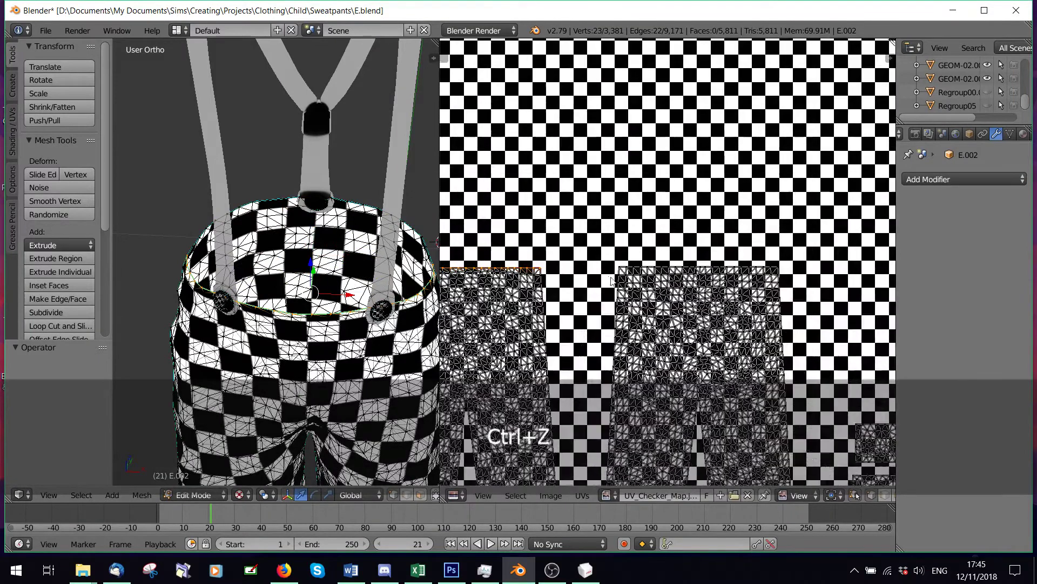
key(b)
drag(614, 243, 793, 273)
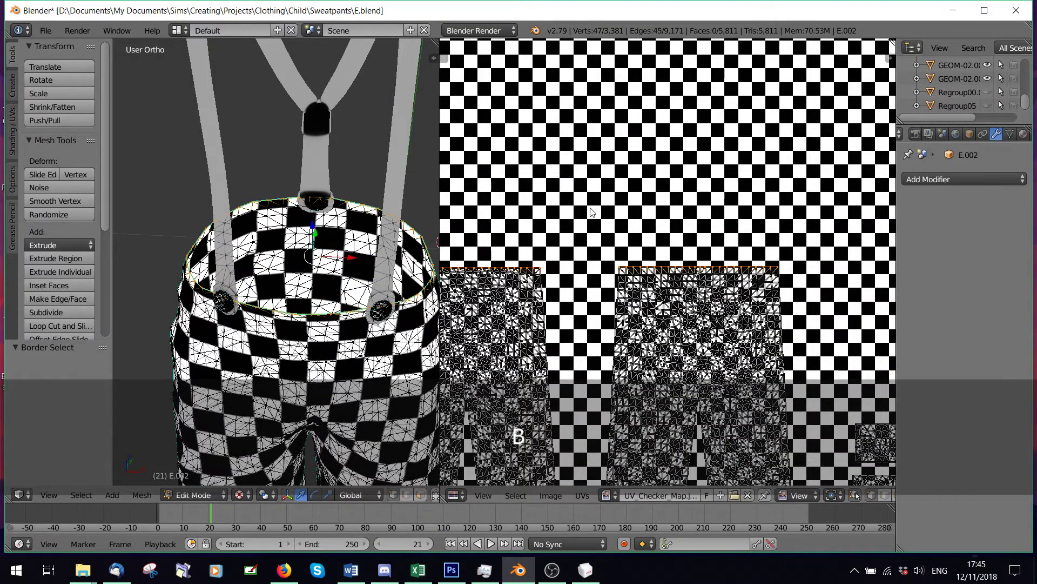
Step: Extrude the selected waist edge loop and scale the new ring inward toward the centre of the opening
key(e)
key(s)
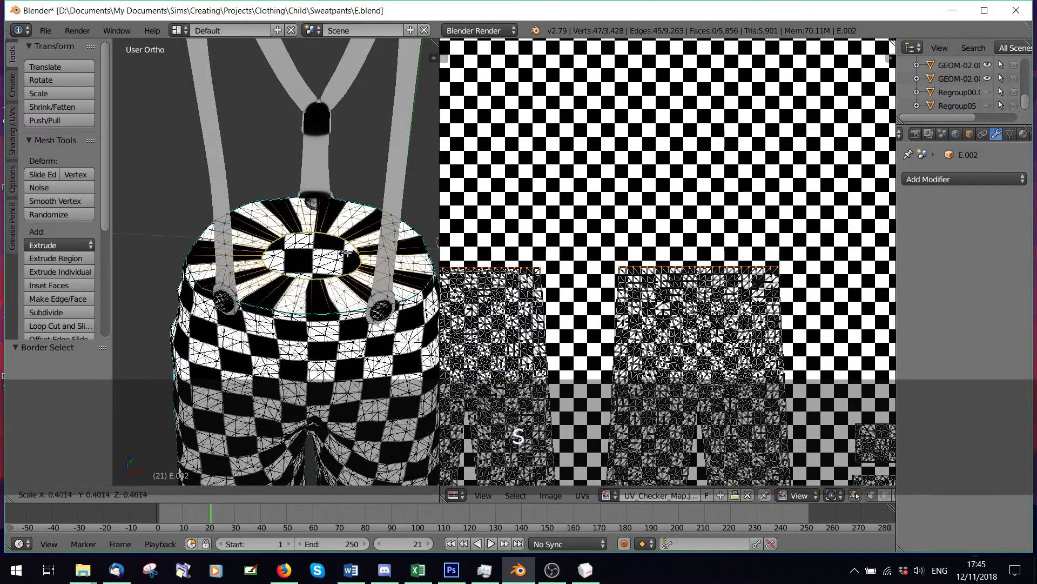
click(316, 228)
Step: Lower the inner waist ring by about 0.052 along Z, then raise it back by about 0.006
drag(313, 225, 318, 265)
middle_drag(318, 265, 326, 230)
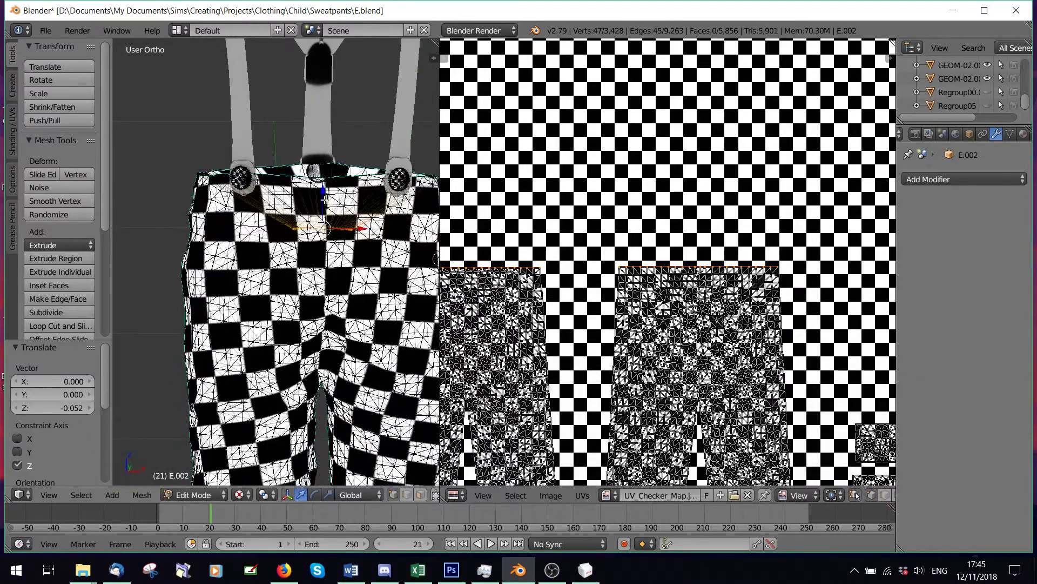
drag(324, 199, 324, 193)
Step: Move the UVs of the inner waist ring down along Y by about 0.074 on both pants islands
scroll(611, 249, down, 2)
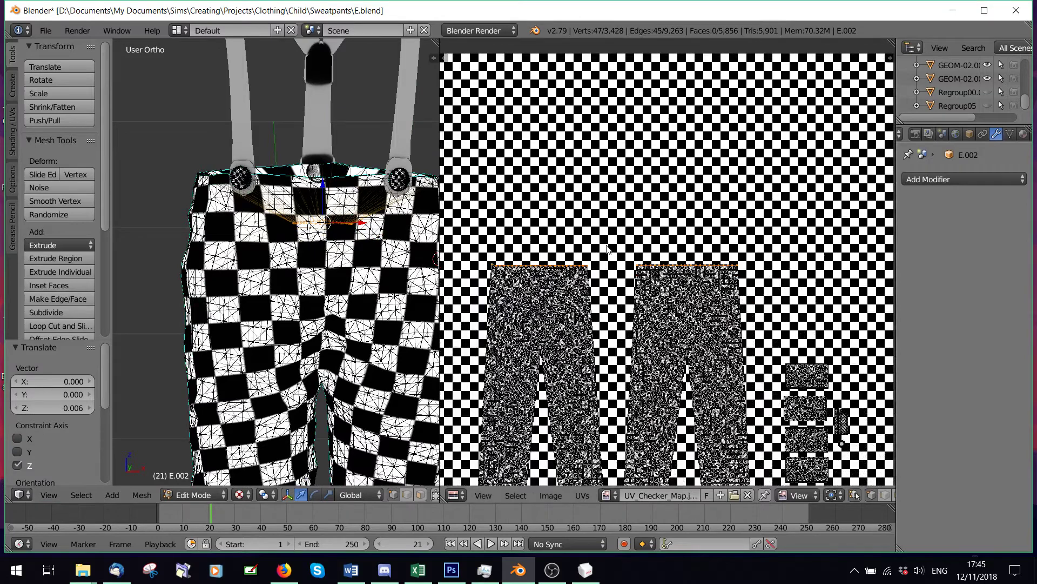
scroll(608, 249, up, 3)
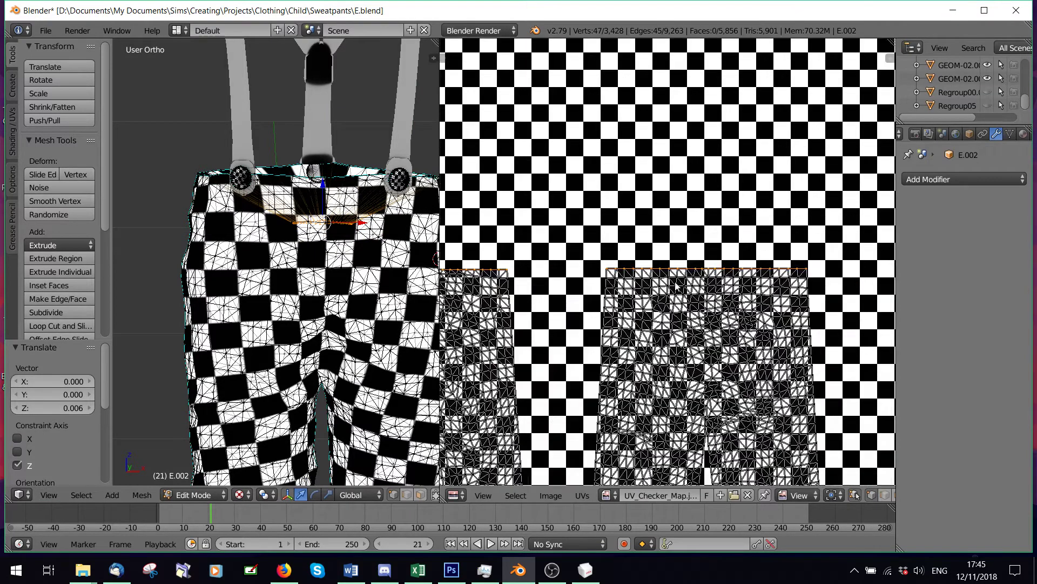
scroll(709, 295, down, 1)
middle_drag(280, 231, 269, 282)
scroll(284, 275, up, 2)
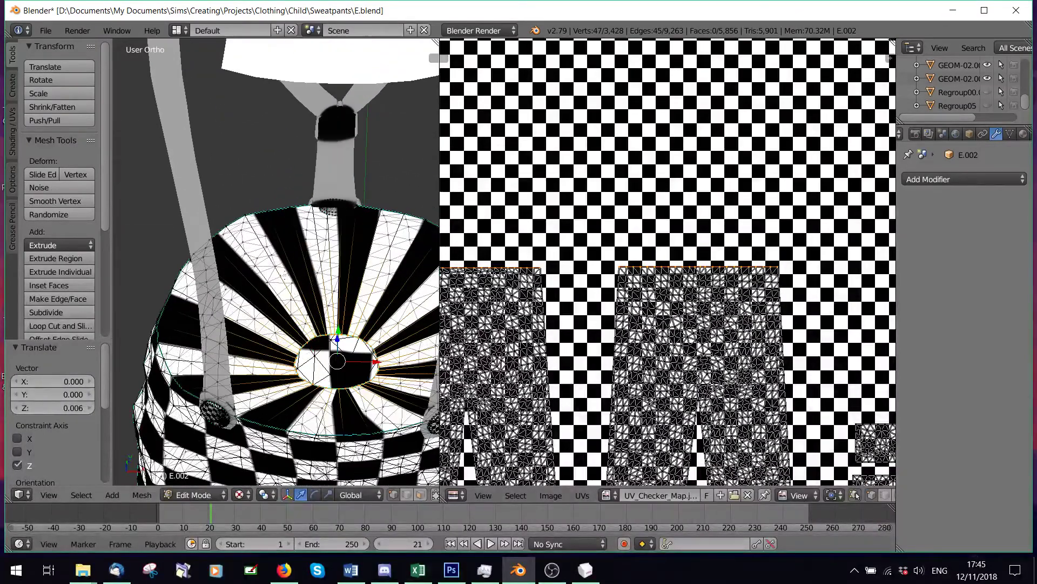
key(g)
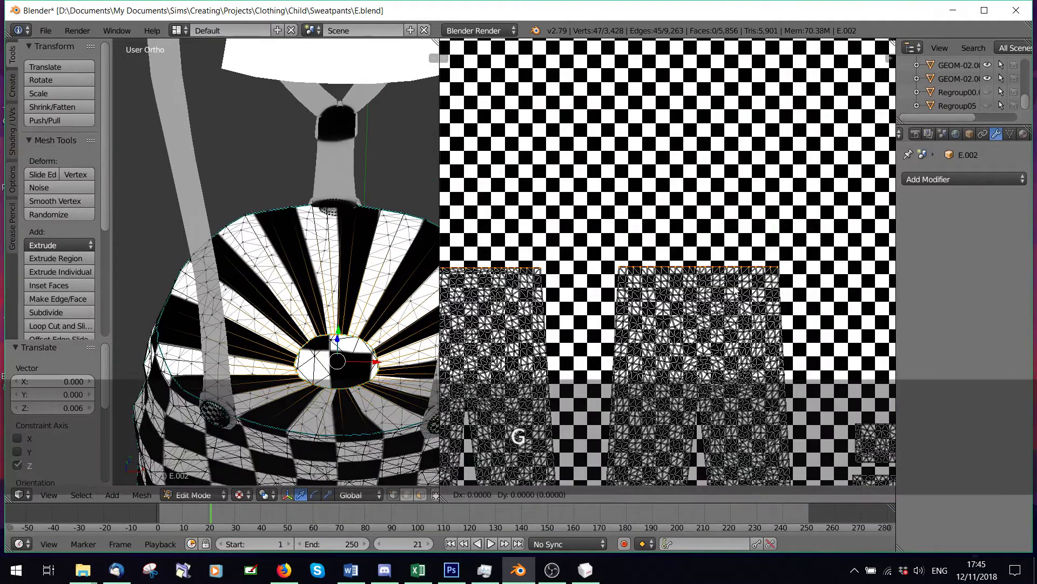
key(y)
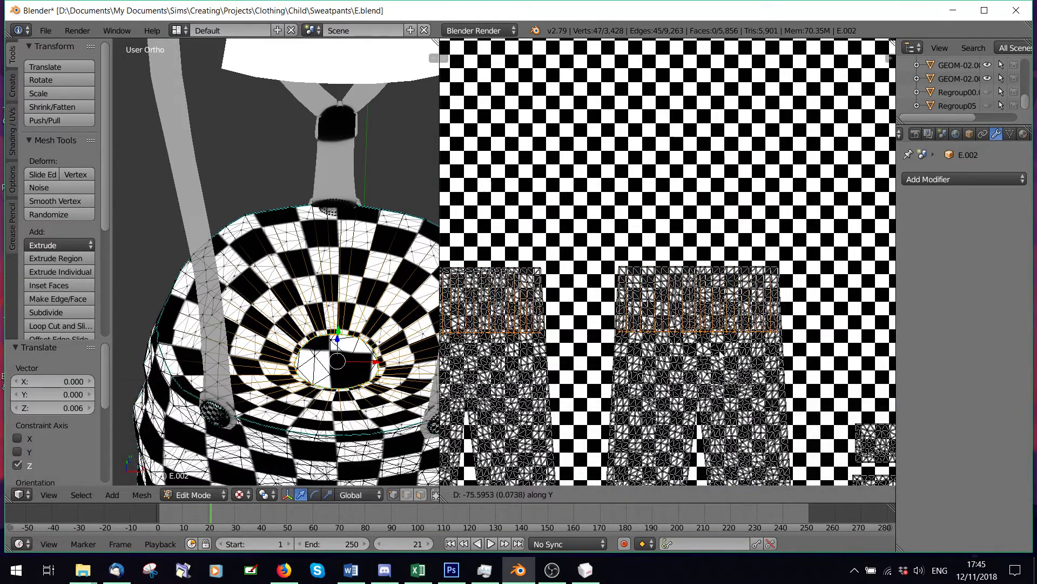
click(633, 301)
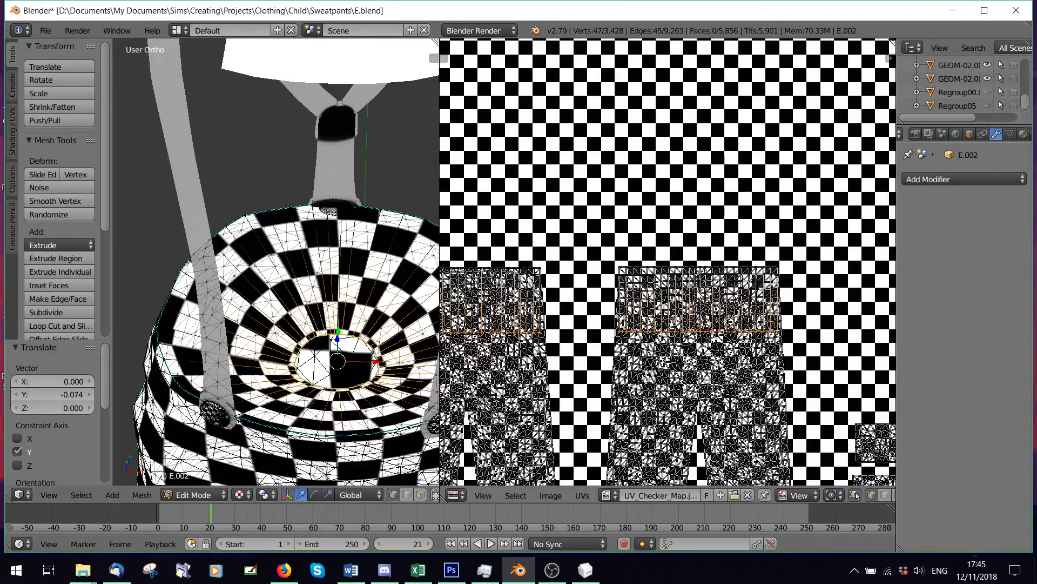
Step: Clear the selection and examine the checker texture on the inner waist faces and the overlapping UVs
scroll(633, 301, down, 2)
scroll(634, 301, up, 2)
scroll(685, 294, down, 2)
scroll(684, 293, up, 1)
key(a)
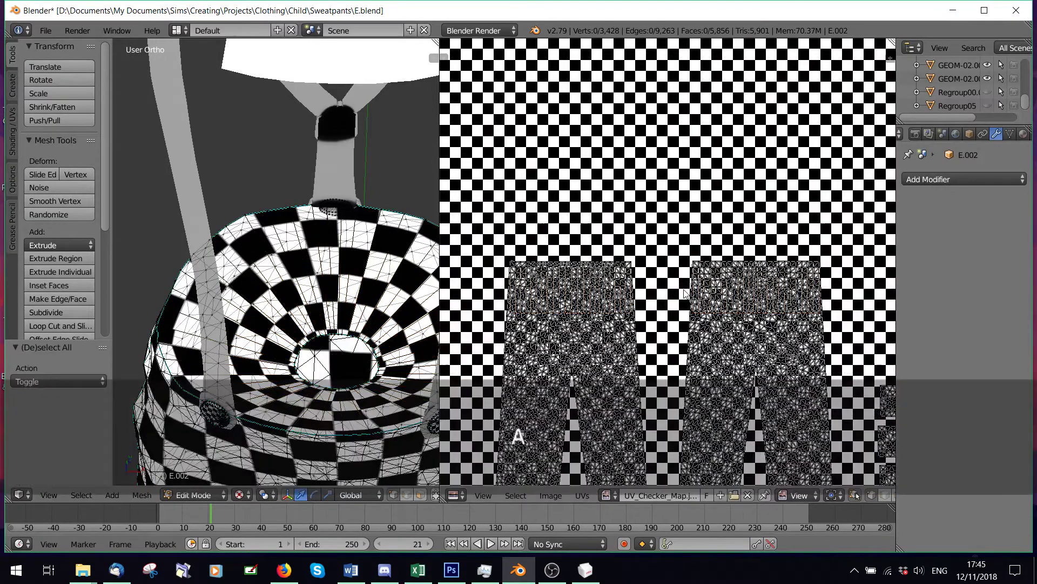
scroll(670, 292, up, 3)
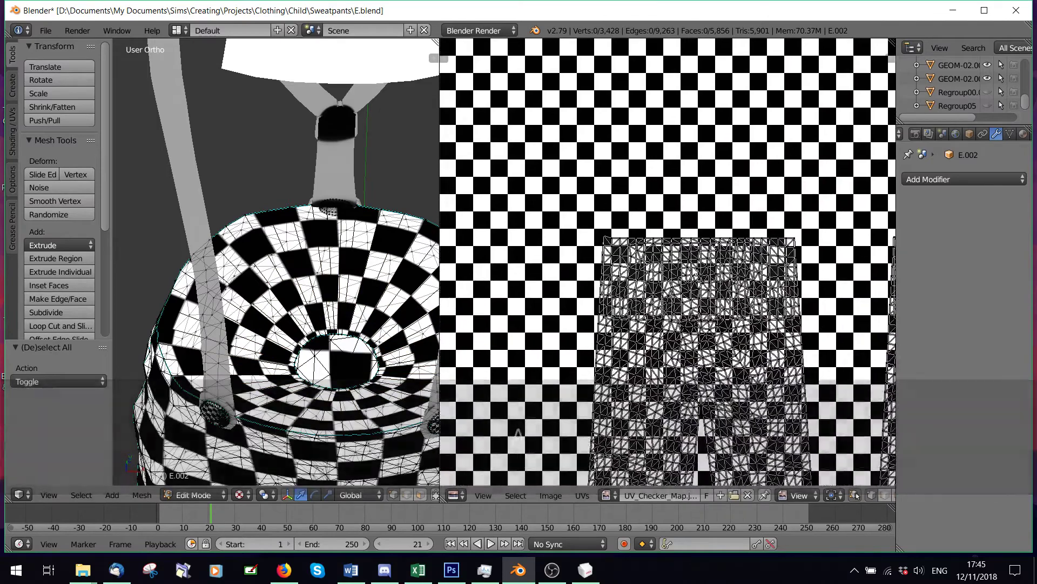
scroll(644, 240, up, 2)
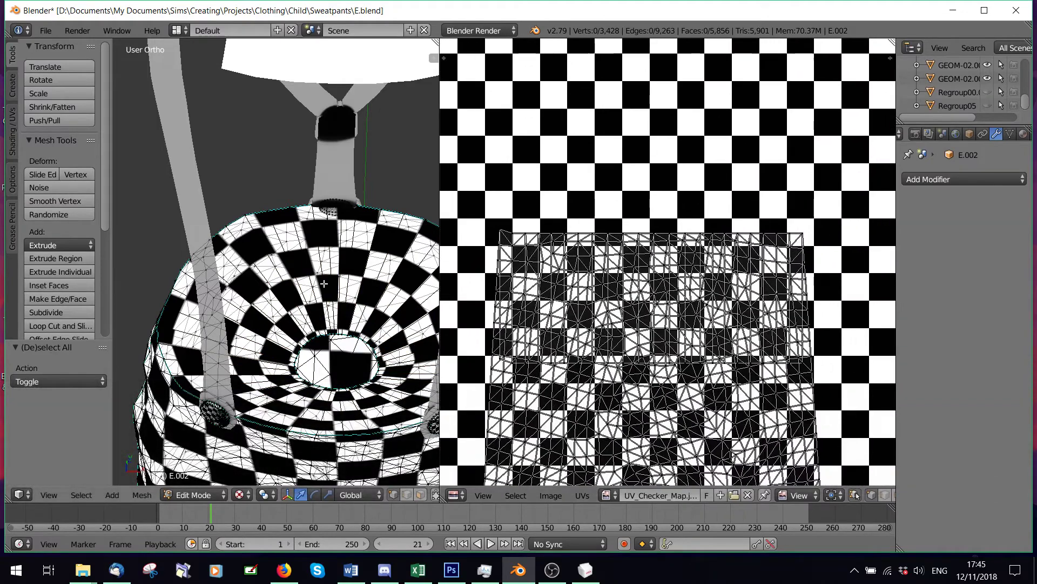
middle_drag(324, 283, 153, 143)
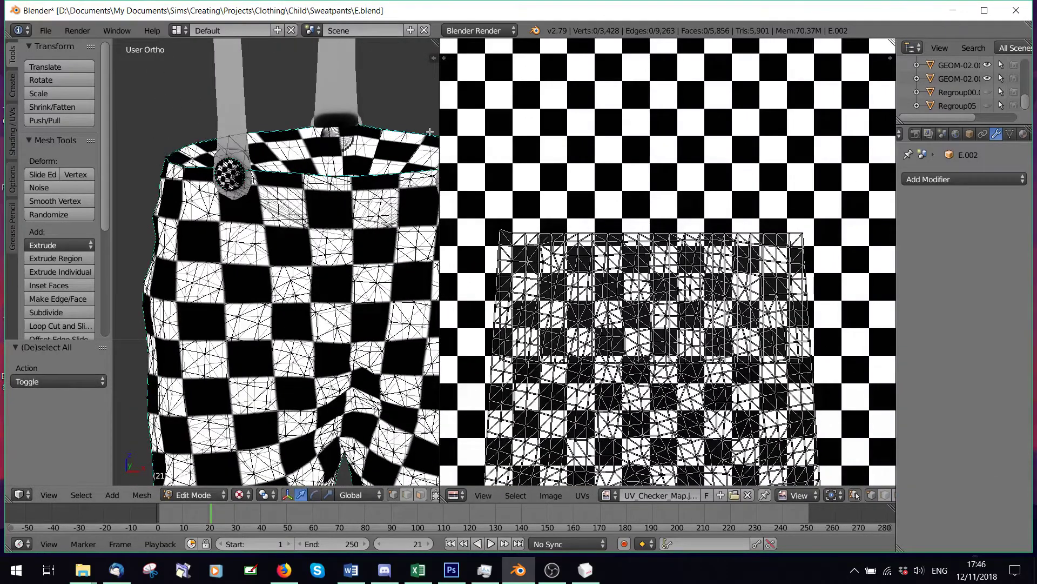
middle_drag(327, 179, 295, 177)
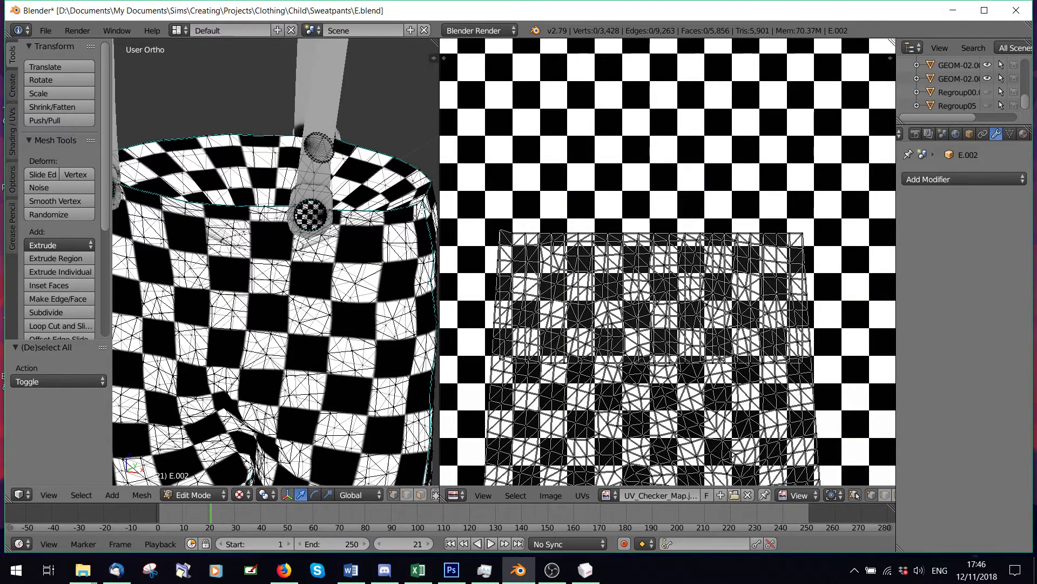
middle_drag(294, 177, 291, 162)
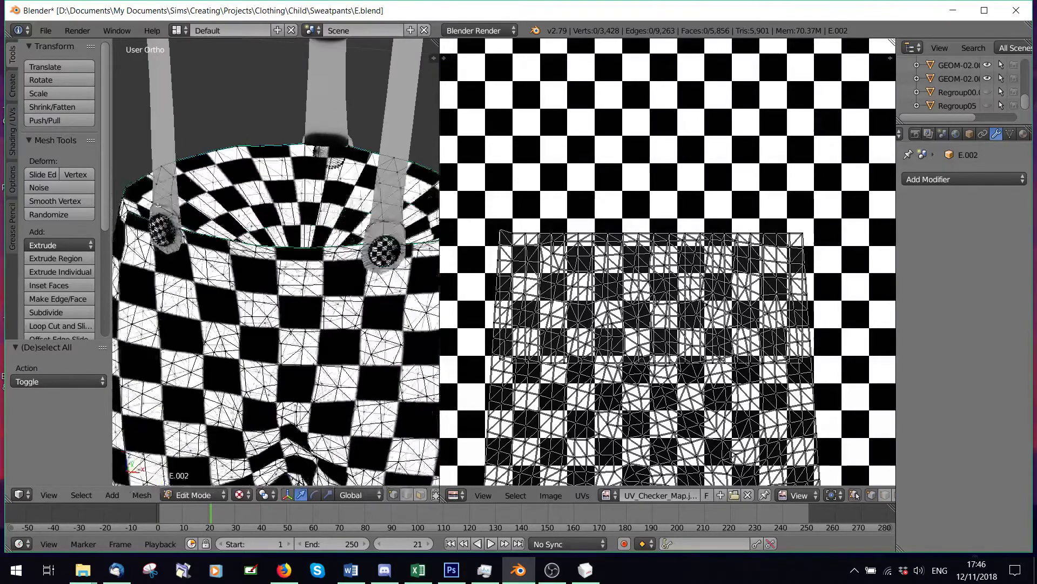
Step: Select the top edge UV vertices of both pants islands to pick the whole waist rim
key(b)
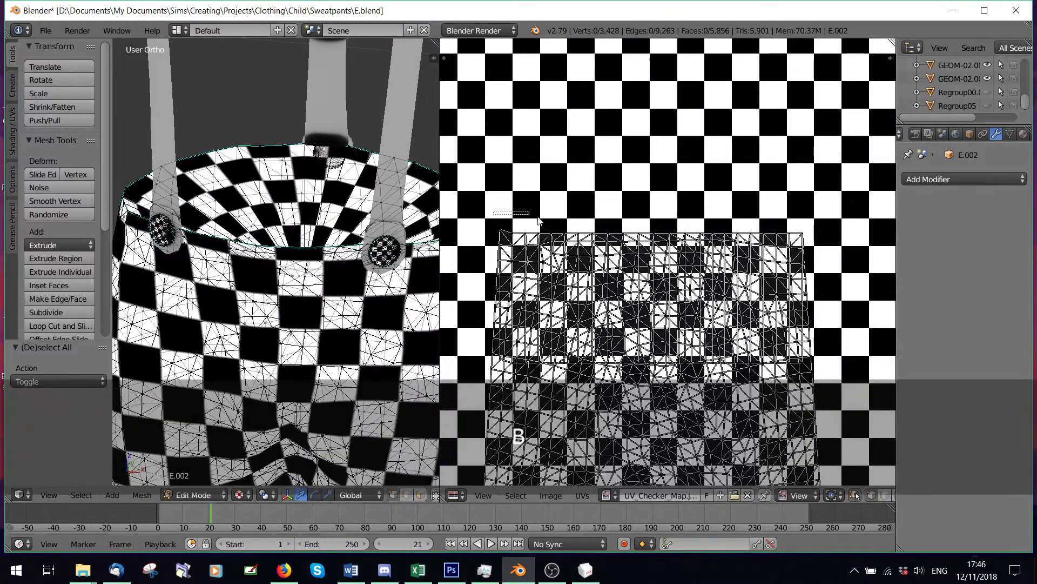
drag(493, 212, 825, 240)
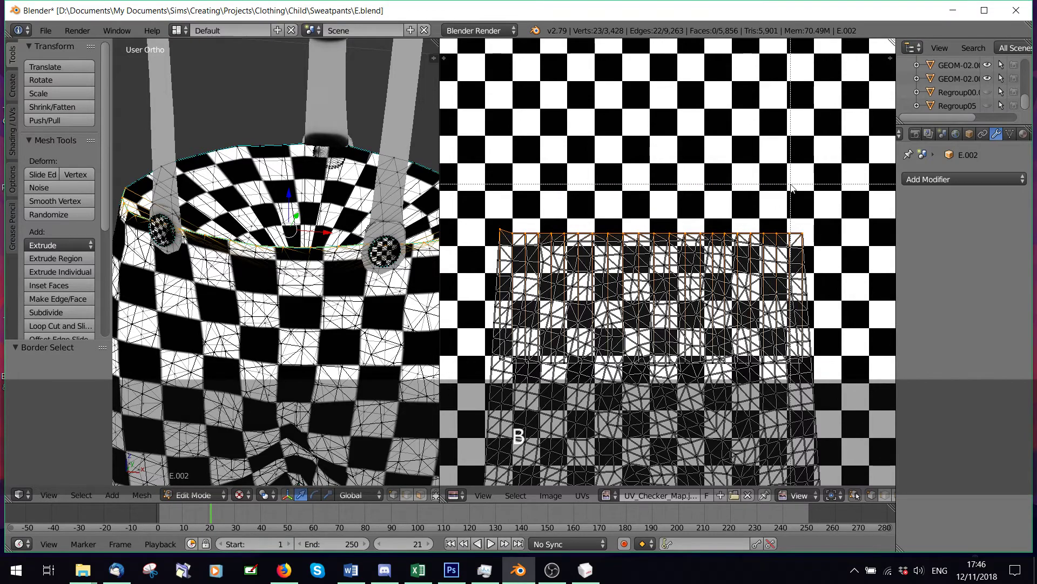
scroll(611, 206, down, 5)
middle_drag(611, 206, 604, 209)
scroll(604, 208, up, 3)
key(b)
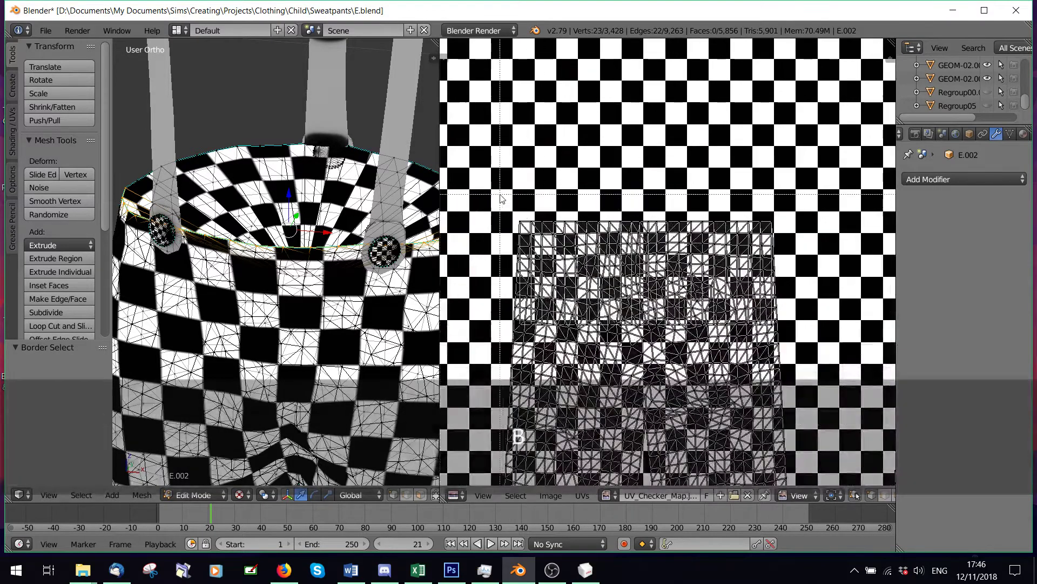
drag(498, 199, 789, 229)
key(b)
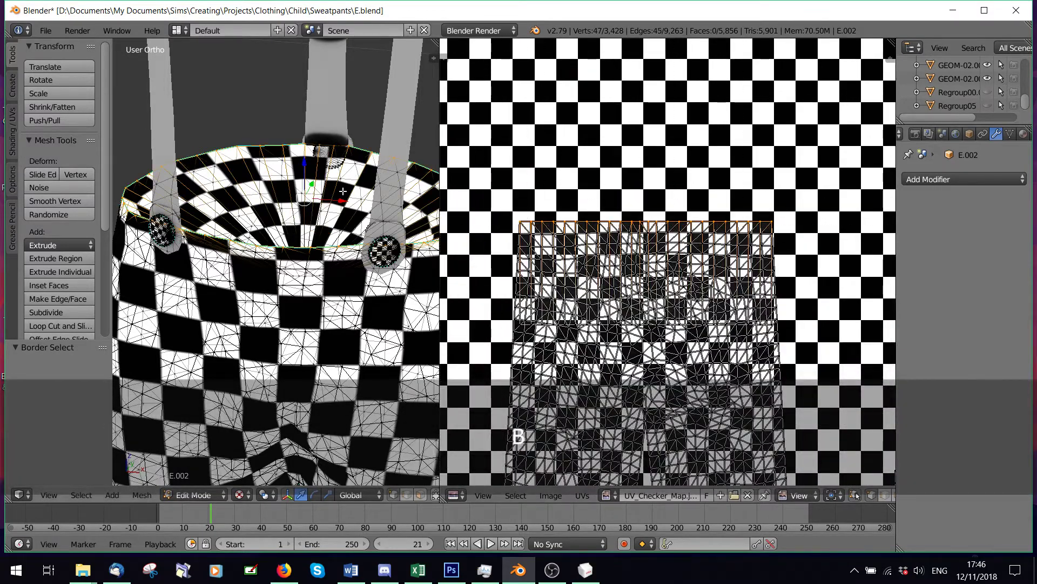
Step: Apply Edge Split to the selected waist rim and clear the selection
key(space)
text(edge)
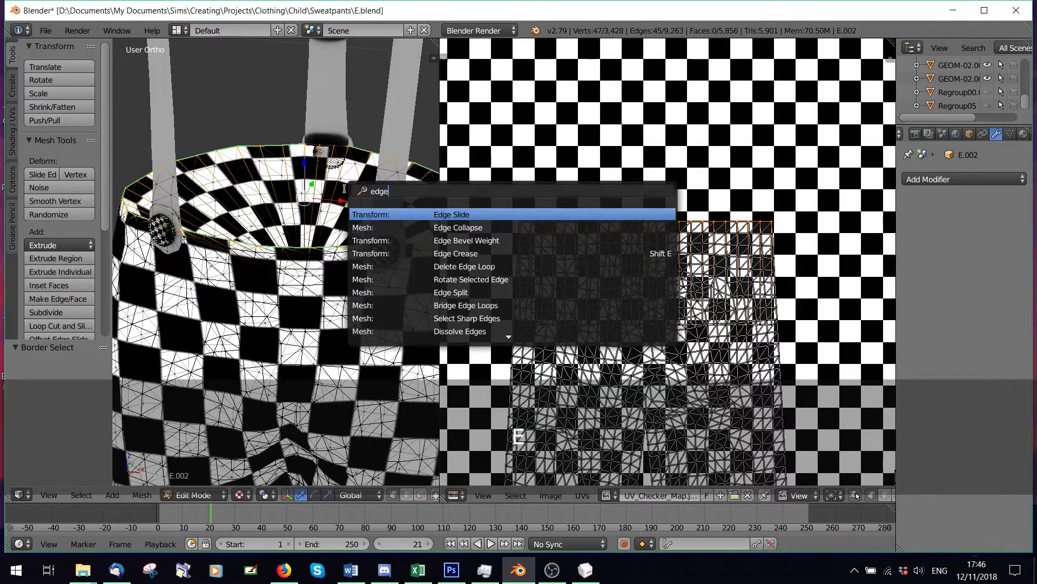
click(460, 292)
scroll(286, 292, down, 4)
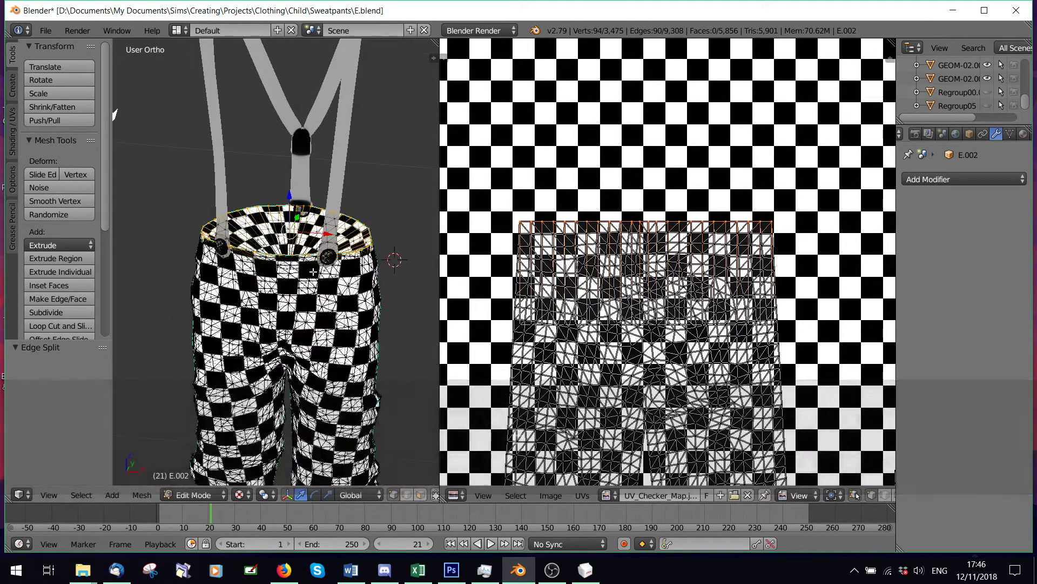
scroll(287, 293, up, 4)
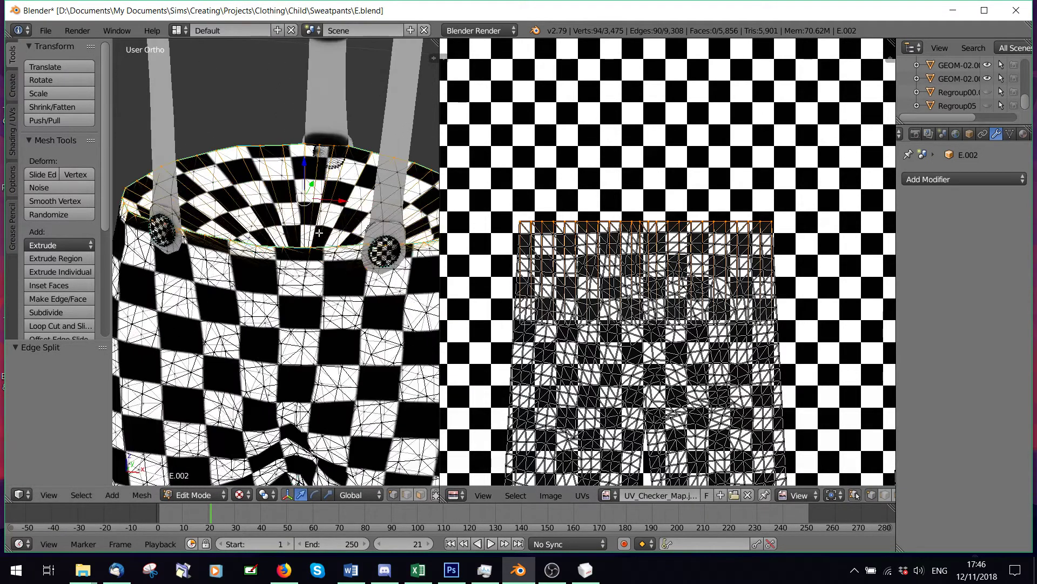
key(a)
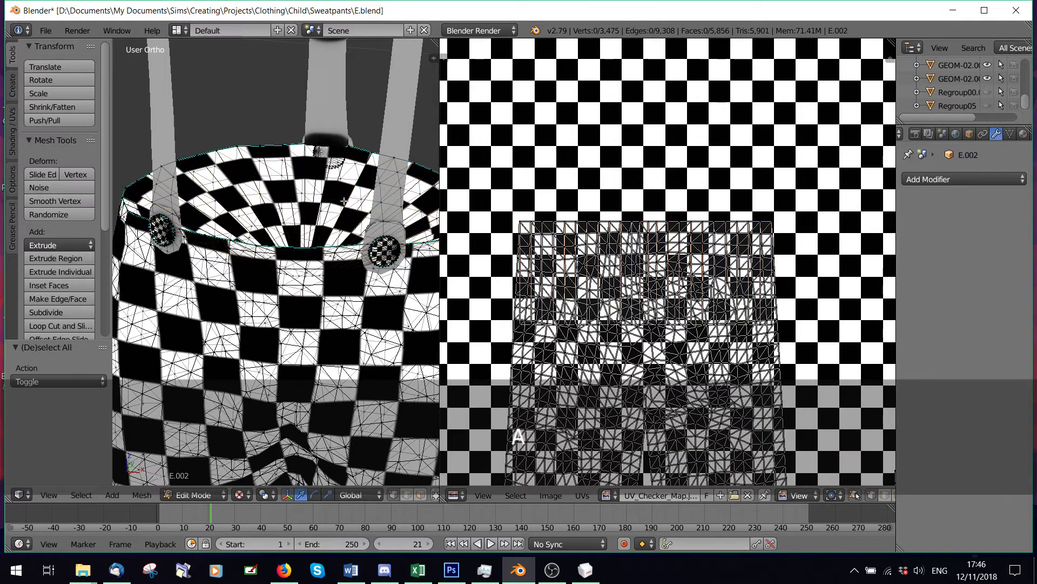
Step: Select the linked geometry at the inner waist, front and back of the pants in turn to check the waist rim split
key(l)
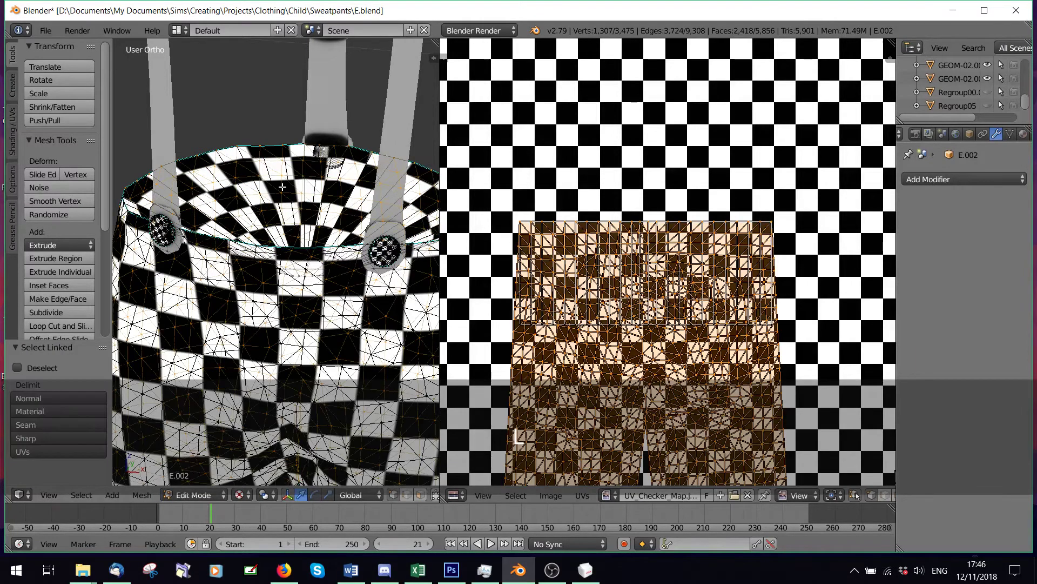
scroll(286, 325, down, 2)
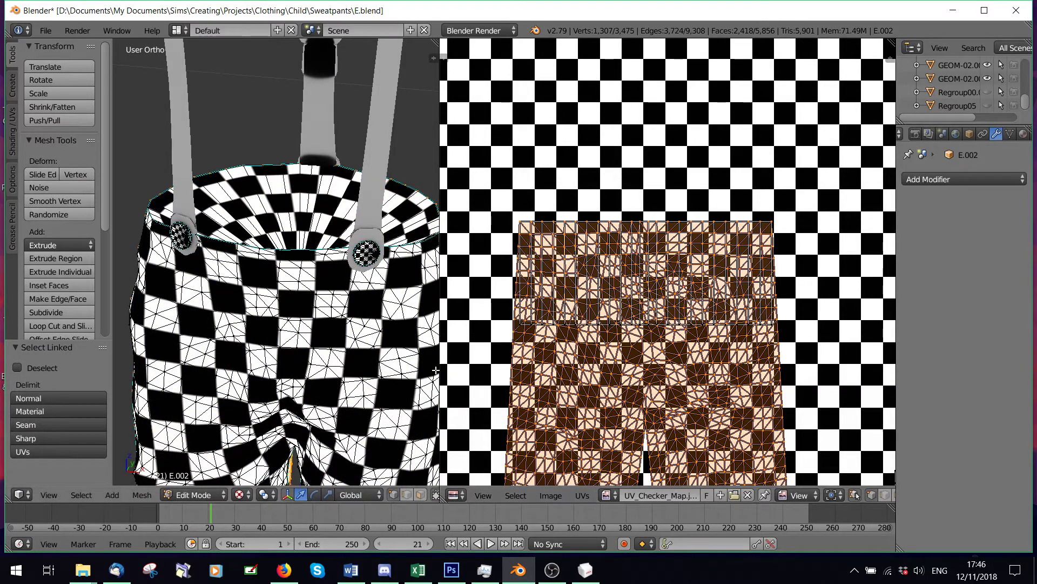
drag(440, 178, 687, 178)
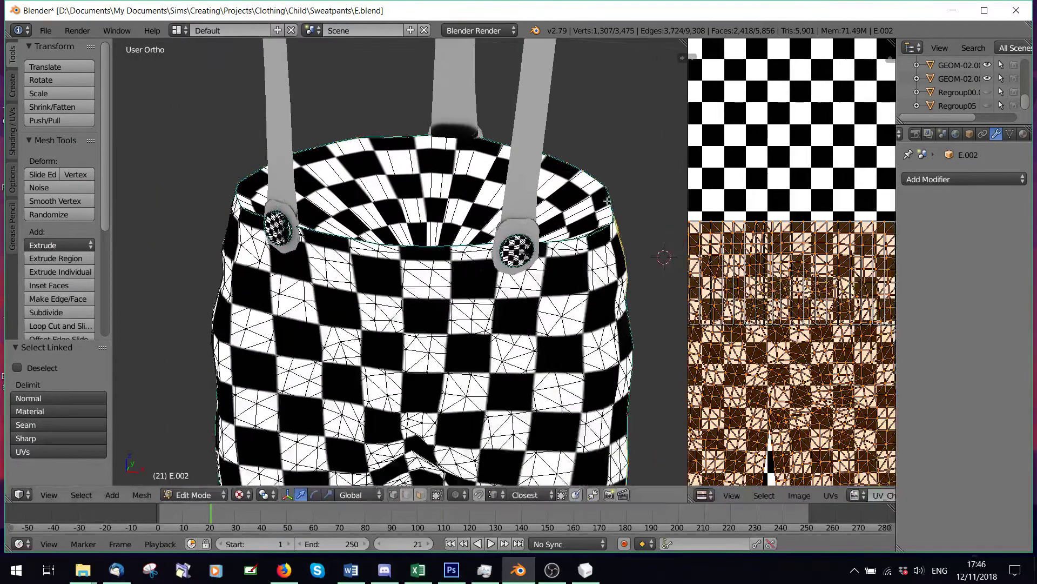
middle_drag(487, 260, 275, 256)
key(a)
key(l)
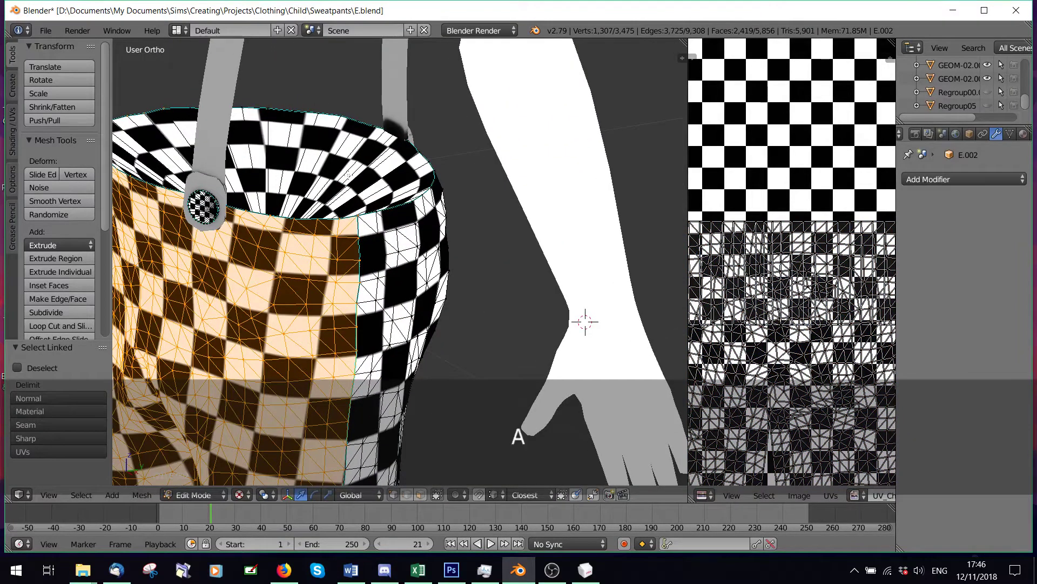
key(a)
key(l)
Step: Clear the selection and examine the checker texture on the finished waist opening and the outer pants
middle_drag(279, 263, 387, 259)
scroll(380, 258, down, 1)
key(a)
scroll(386, 259, down, 4)
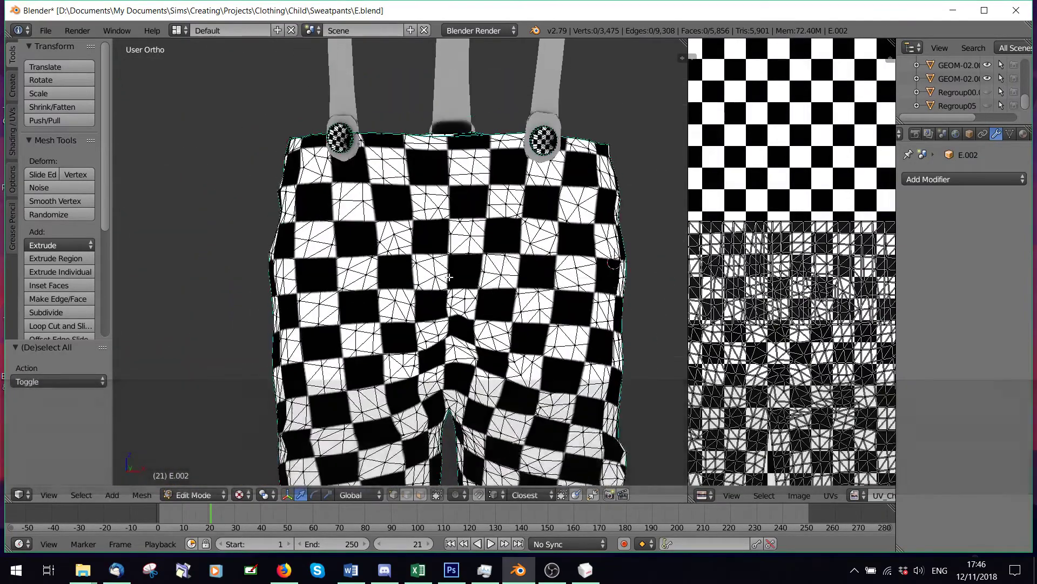
scroll(387, 260, up, 3)
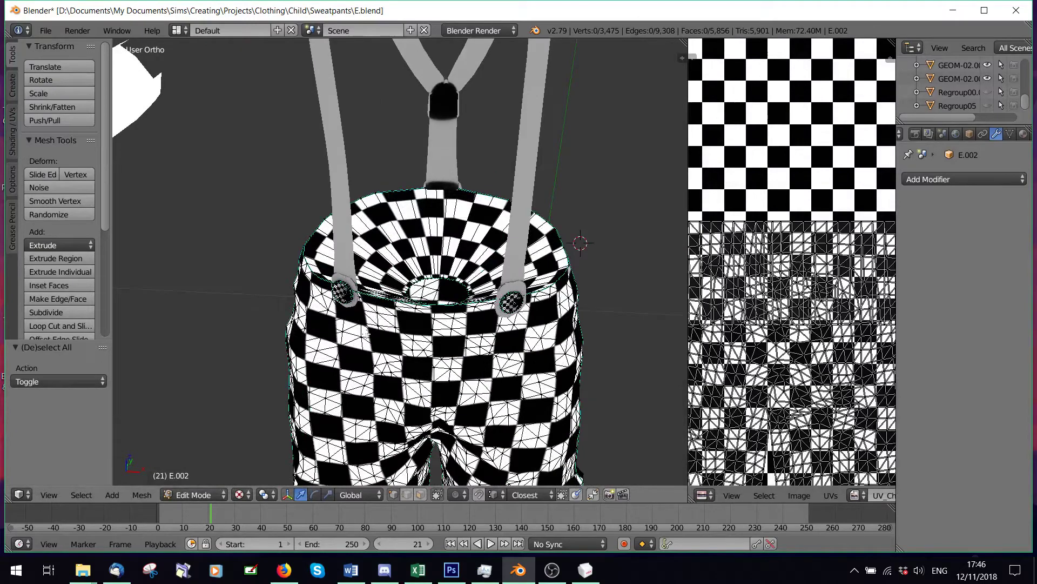
middle_drag(387, 259, 422, 219)
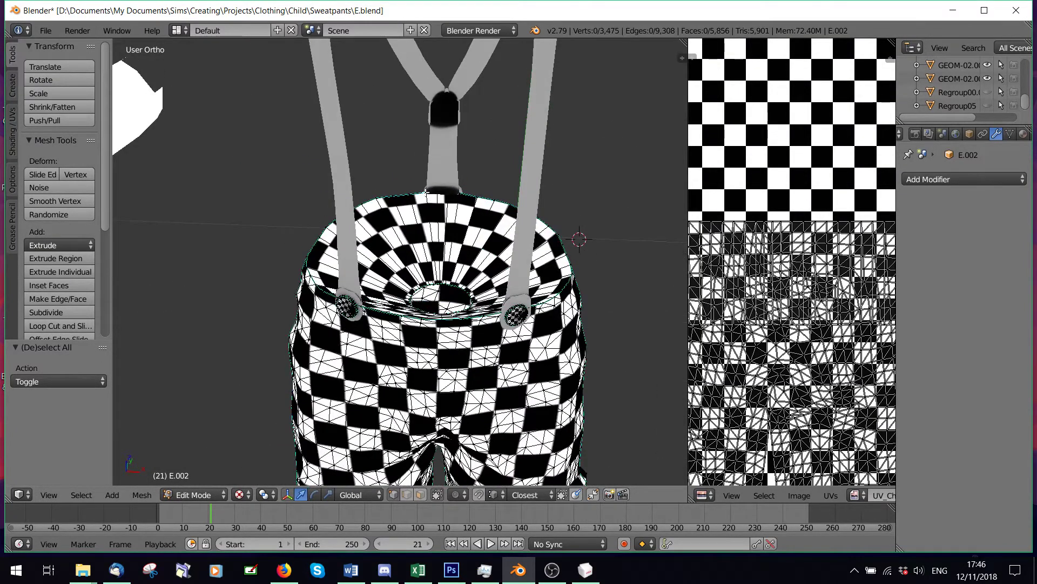
scroll(410, 282, down, 4)
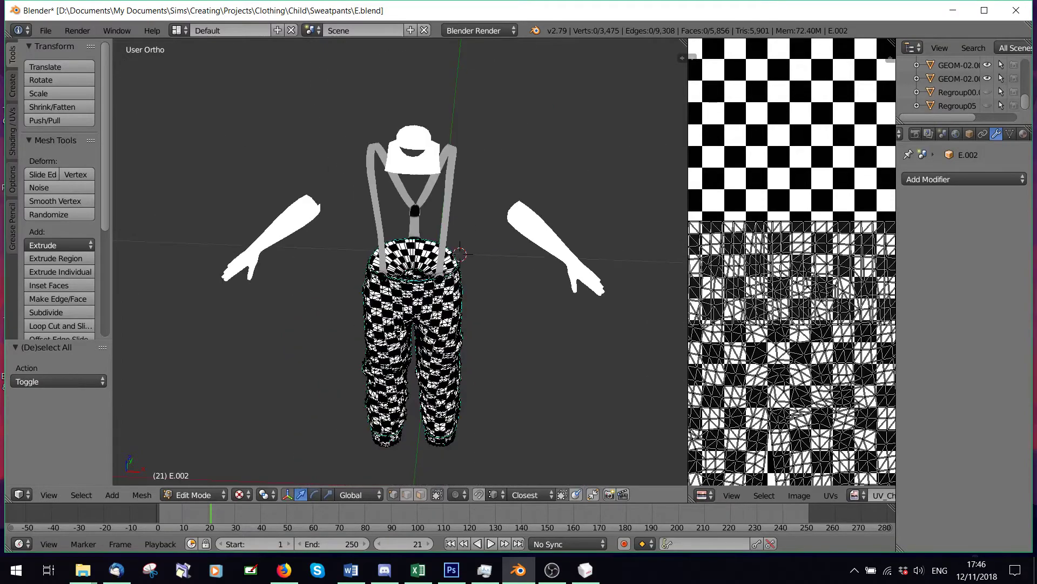
Step: Examine the leg hems from below and locate the small cuff islands in the UV layout
middle_drag(447, 296, 469, 262)
scroll(441, 283, up, 2)
shift+scroll(441, 283, down, 5)
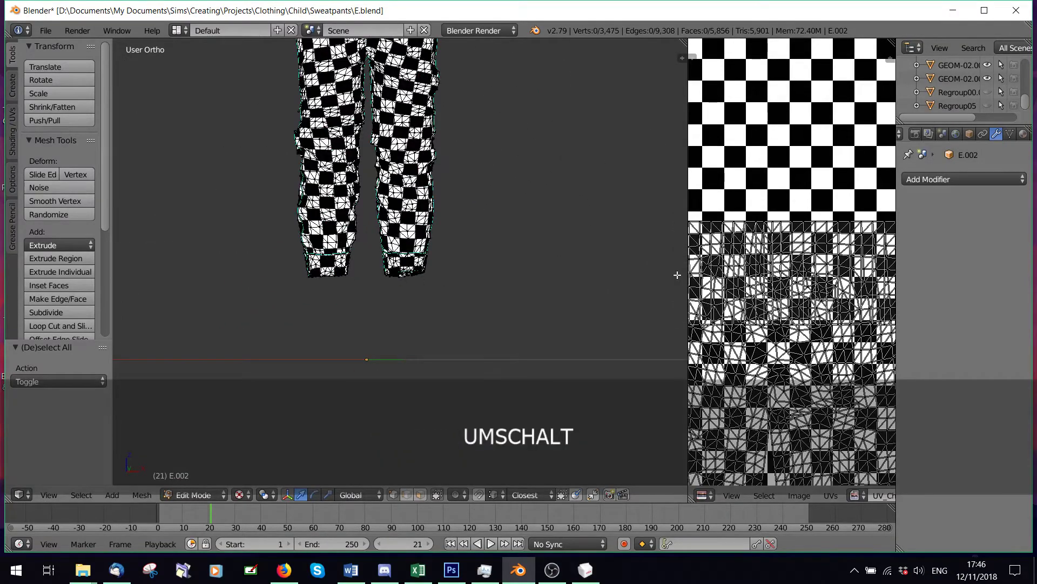
drag(686, 275, 361, 274)
scroll(594, 243, down, 5)
scroll(442, 215, up, 3)
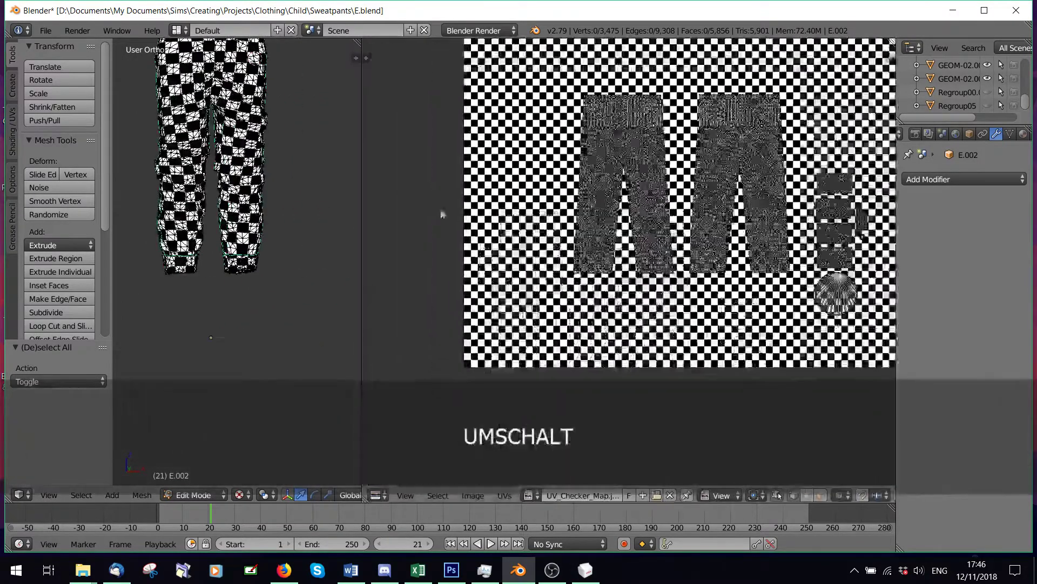
scroll(219, 287, up, 2)
middle_drag(219, 287, 227, 217)
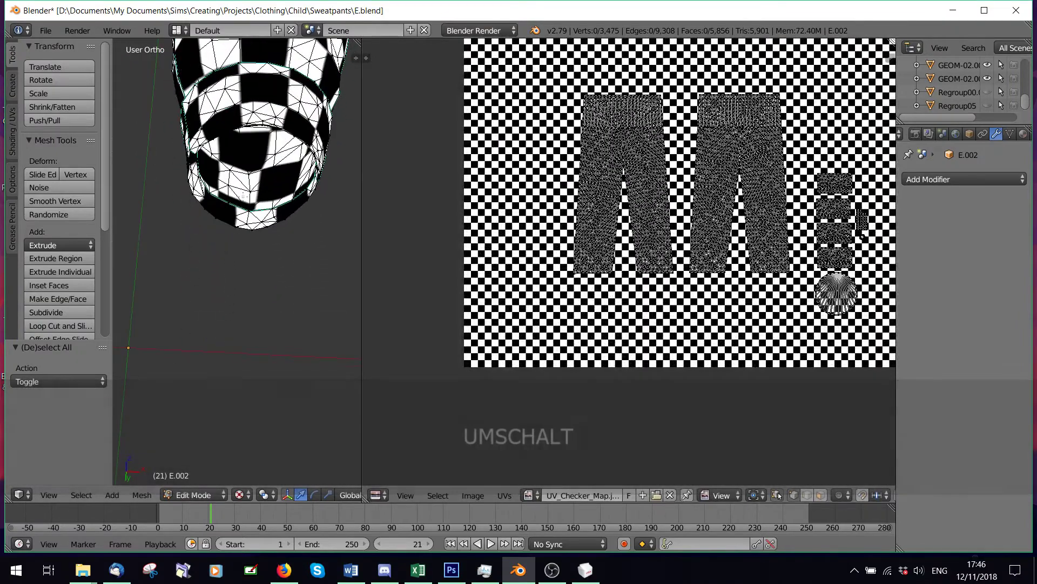
middle_drag(254, 64, 168, 351)
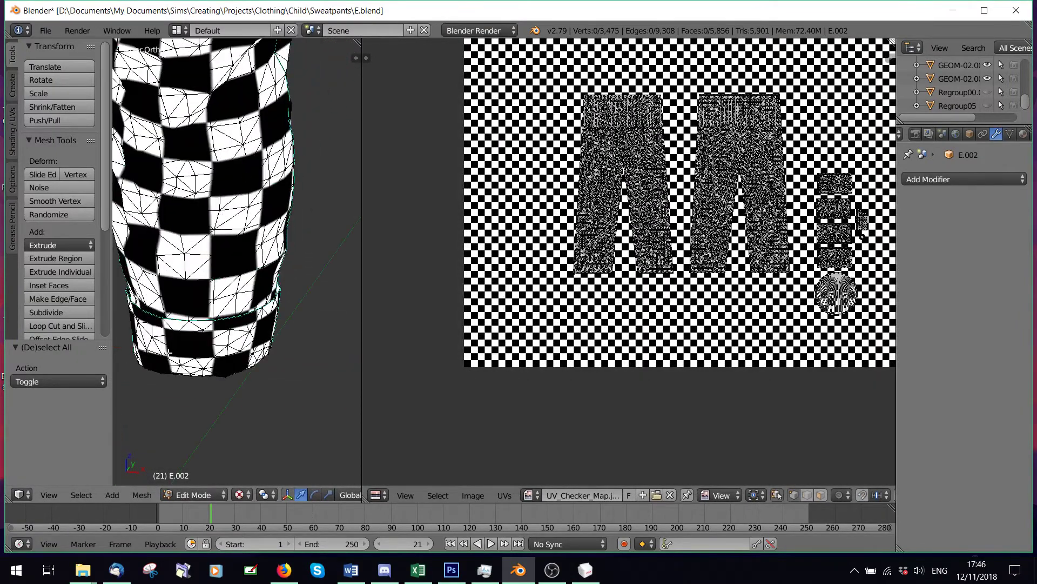
scroll(816, 265, up, 3)
scroll(816, 264, down, 3)
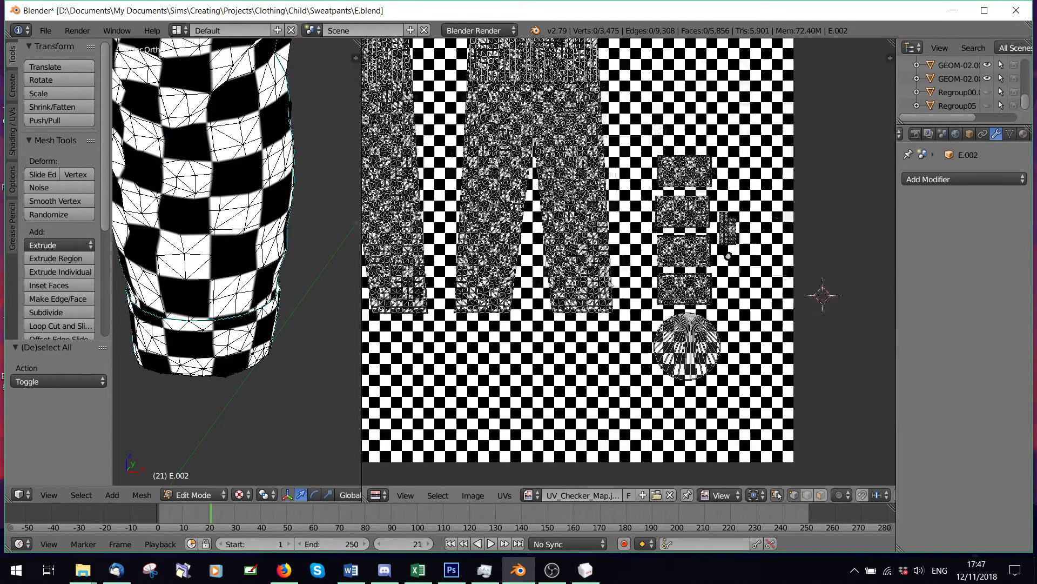
scroll(826, 295, up, 3)
key(b)
drag(703, 332, 748, 354)
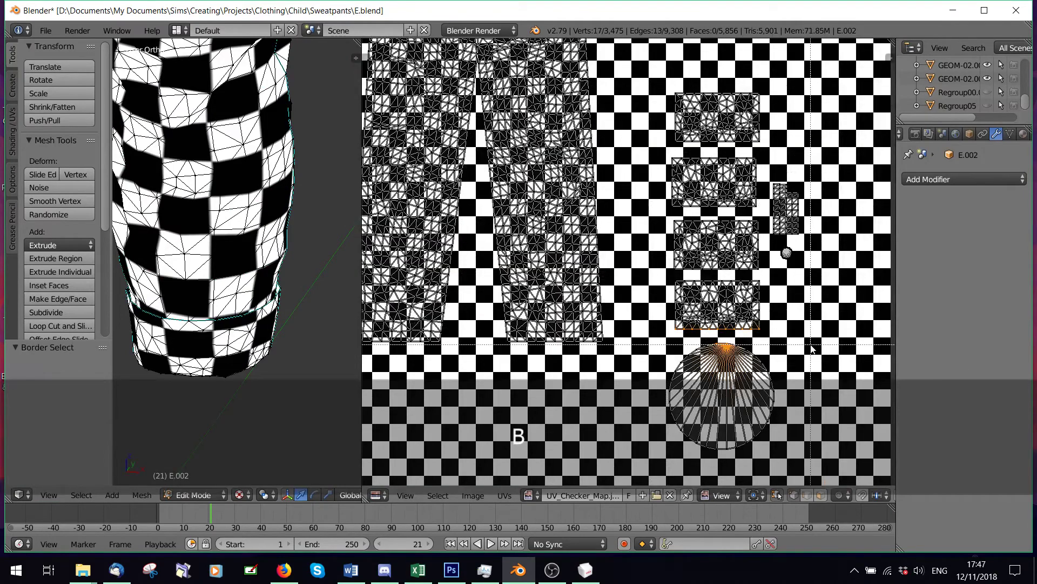
key(a)
Step: Select only the bottom edge vertices of the lowest rectangular cuff UV island
key(b)
drag(596, 321, 793, 339)
scroll(205, 217, down, 3)
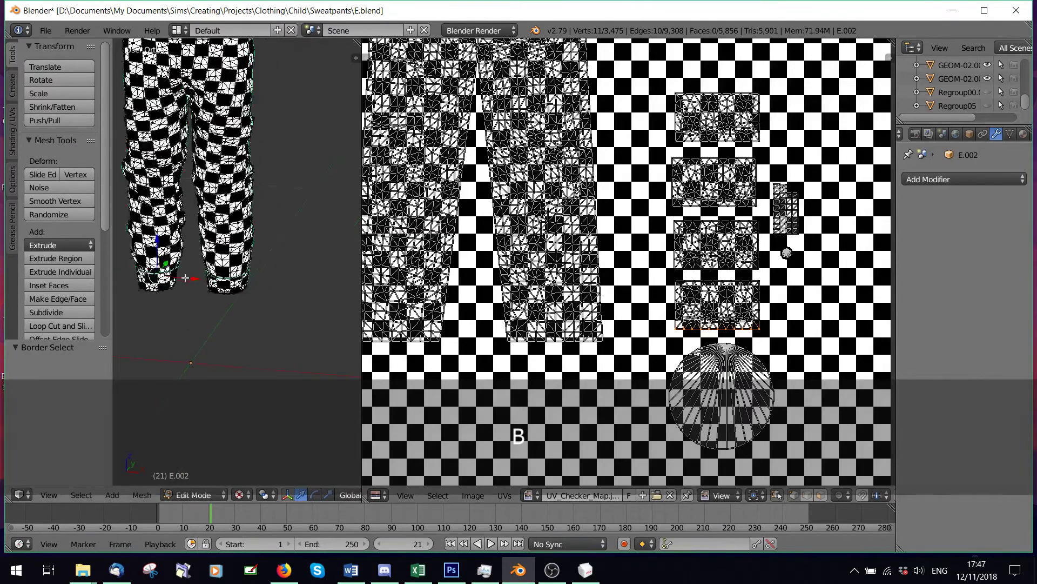
middle_drag(184, 238, 227, 227)
key(shift)
scroll(605, 298, up, 2)
key(b)
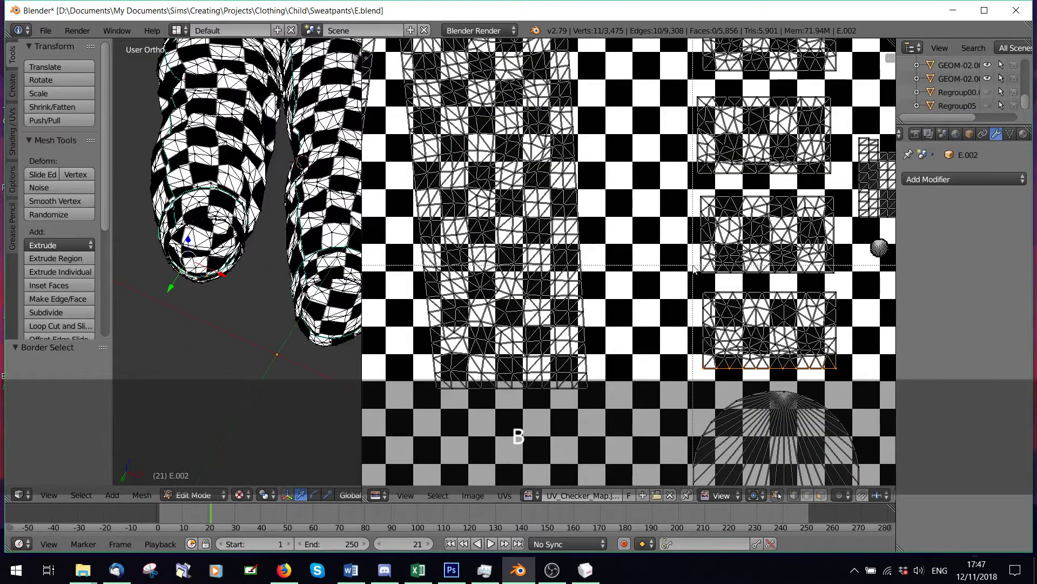
drag(693, 264, 844, 283)
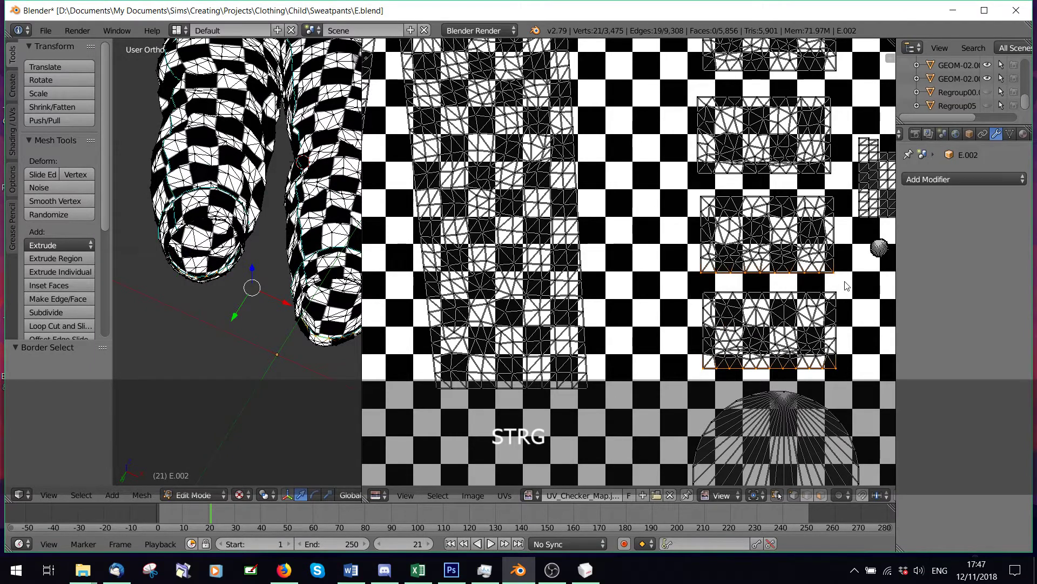
key(b)
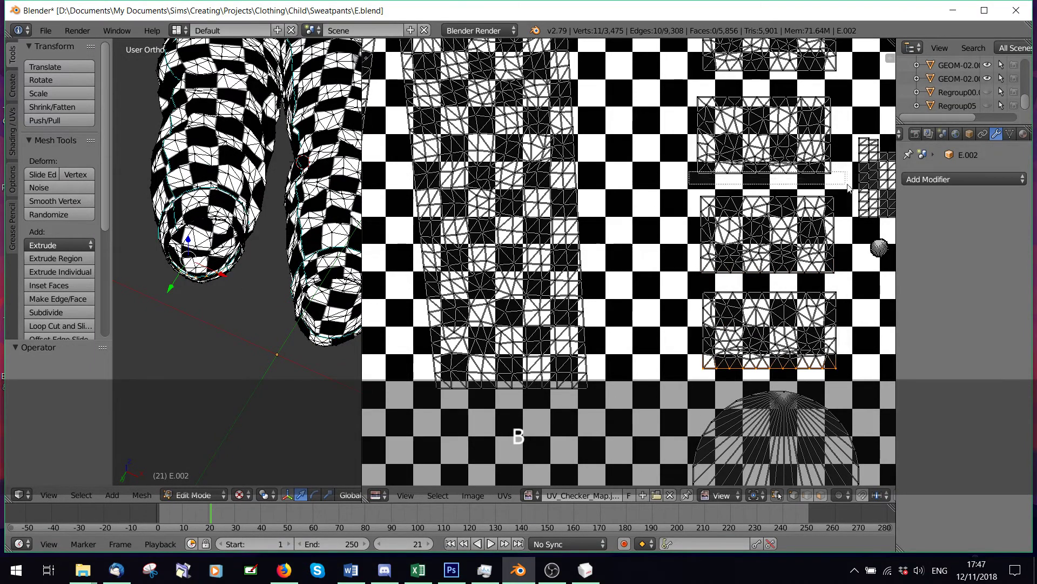
drag(847, 184, 849, 185)
key(ctrl+z)
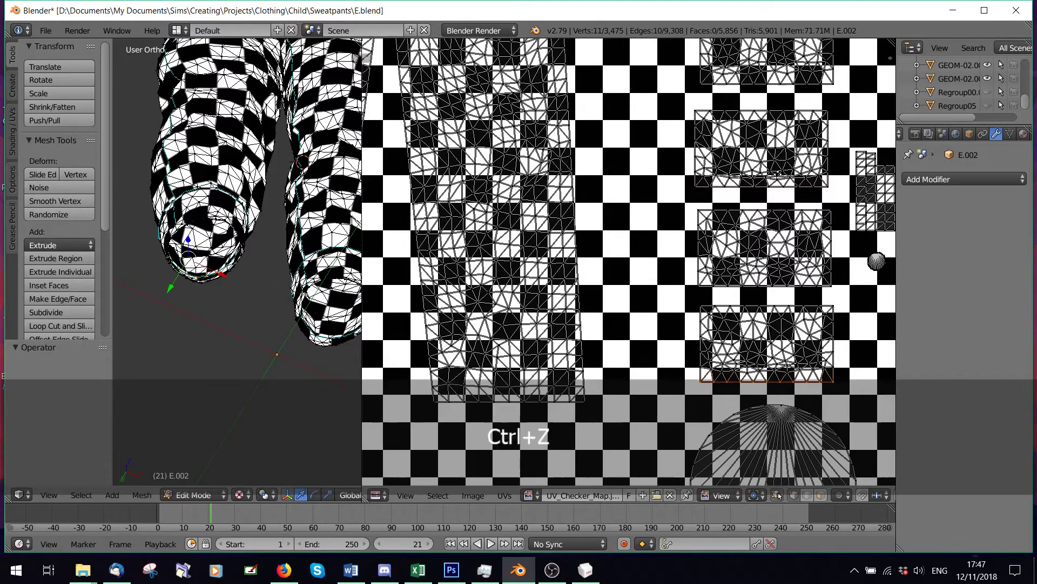
Step: Add the bottom edge vertices of the topmost cuff UV island to complete the hem loop of one leg
key(b)
drag(691, 101, 838, 119)
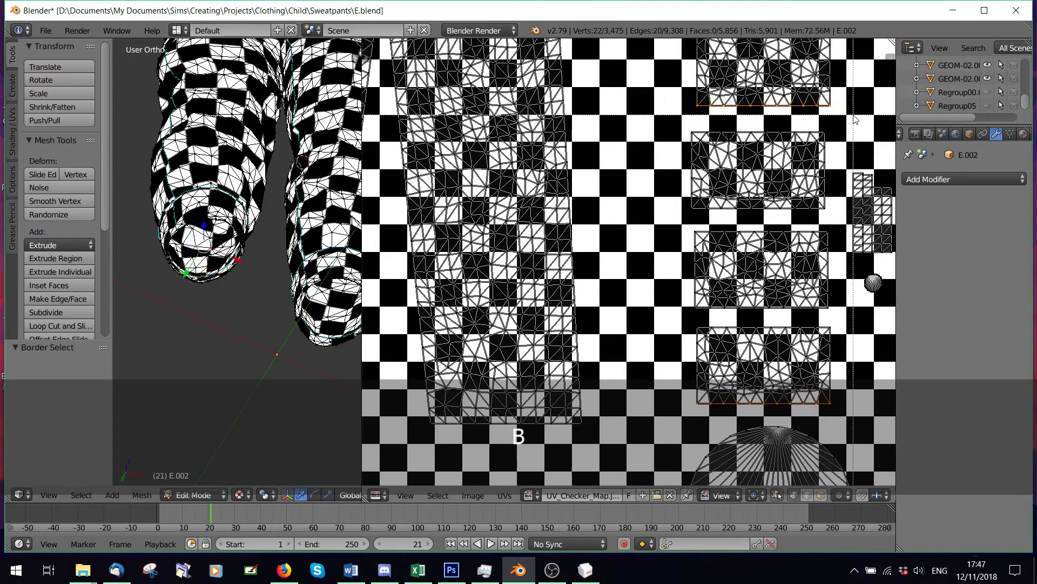
Step: Extrude the selected leg hem loop and scale the new ring inward to about 0.19
middle_drag(260, 243, 266, 350)
scroll(267, 350, up, 4)
key(e)
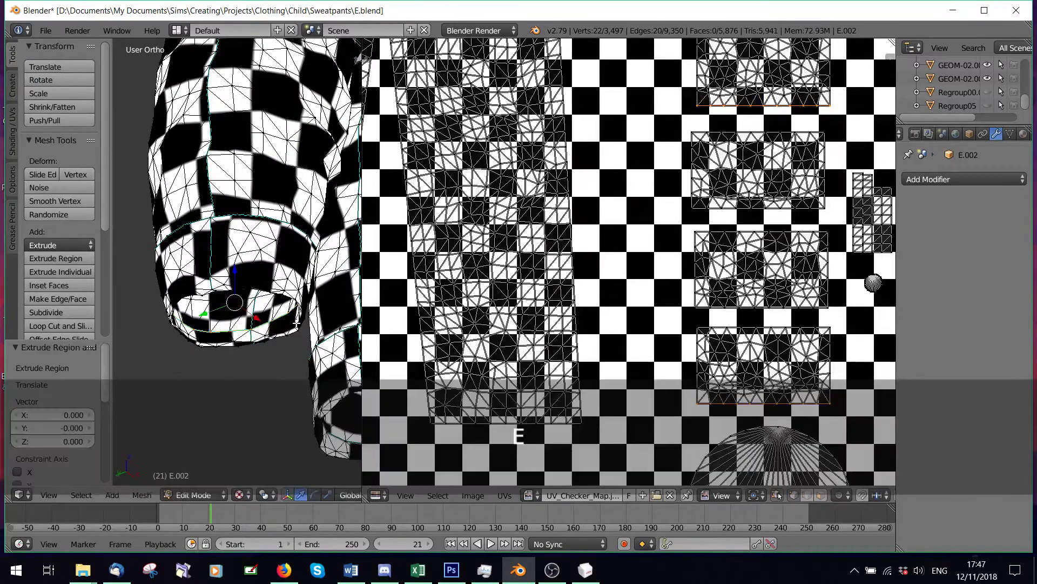
key(s)
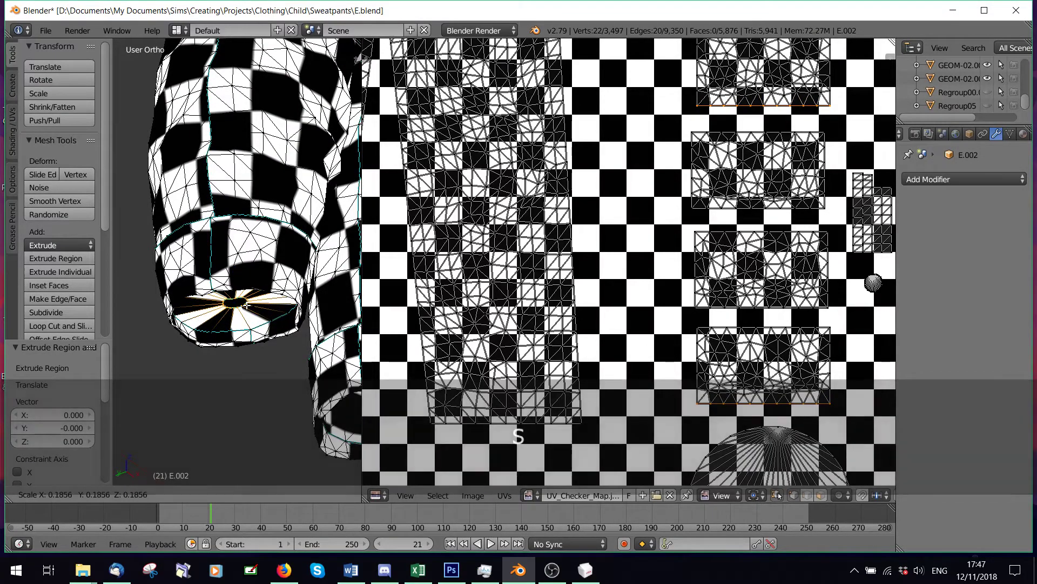
click(240, 305)
Step: Move the inner hem ring up into the leg along Z by 0.008
middle_drag(241, 305, 206, 194)
middle_drag(296, 72, 265, 156)
key(g)
key(z)
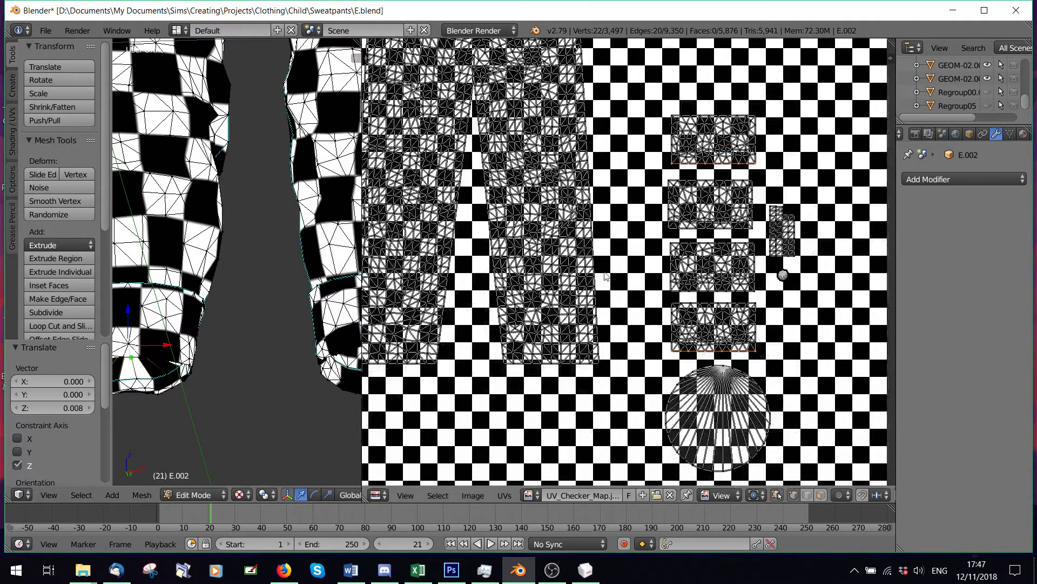
click(251, 326)
Step: Move the UVs of the inner hem ring up along Y by about 0.032 on both cuff islands and clear the selection
middle_drag(250, 327, 303, 411)
scroll(735, 357, up, 1)
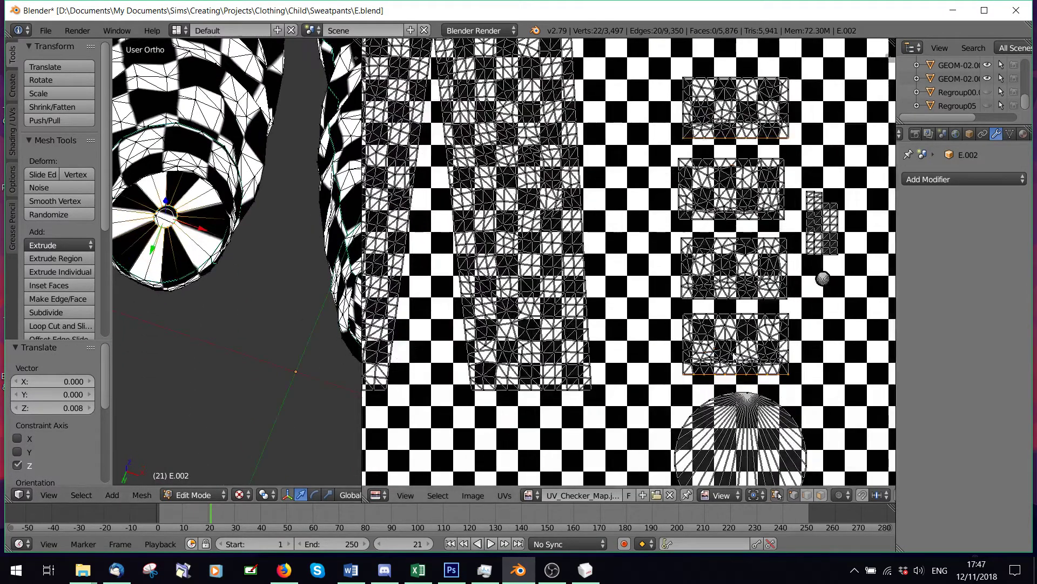
key(g)
key(y)
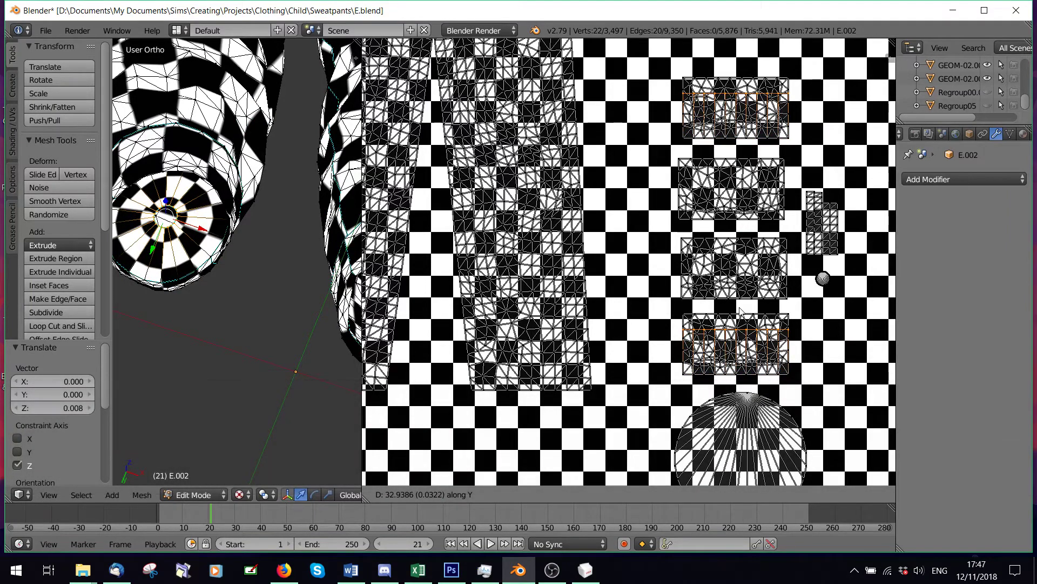
click(739, 309)
key(a)
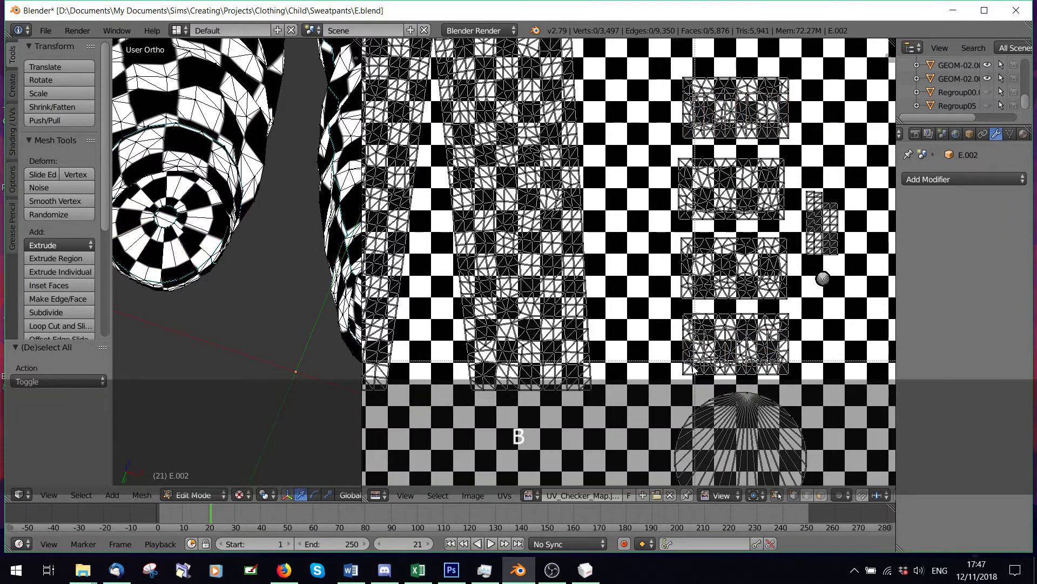
drag(816, 385, 816, 386)
key(b)
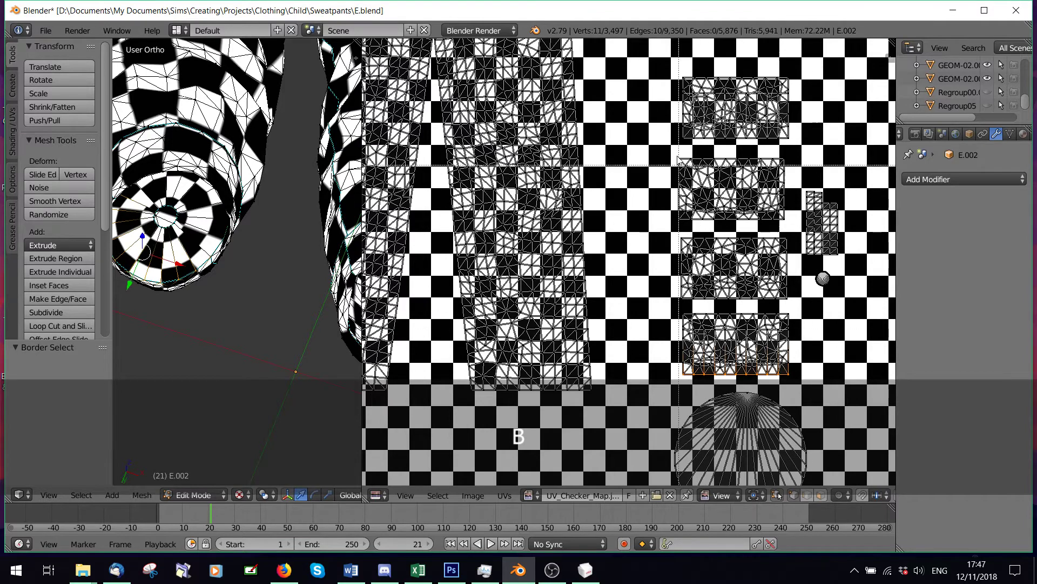
right_click(181, 210)
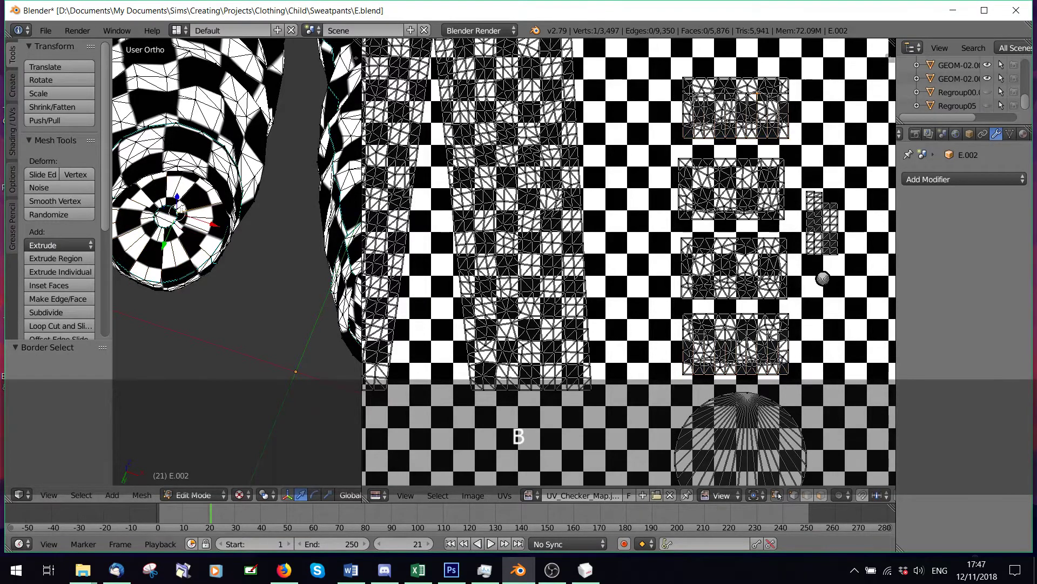
key(ctrl+z)
Step: Select the geometry linked to one cuff half to check whether the inner hem faces are joined to it, and deselect it
middle_drag(215, 211, 241, 217)
key(a)
key(l)
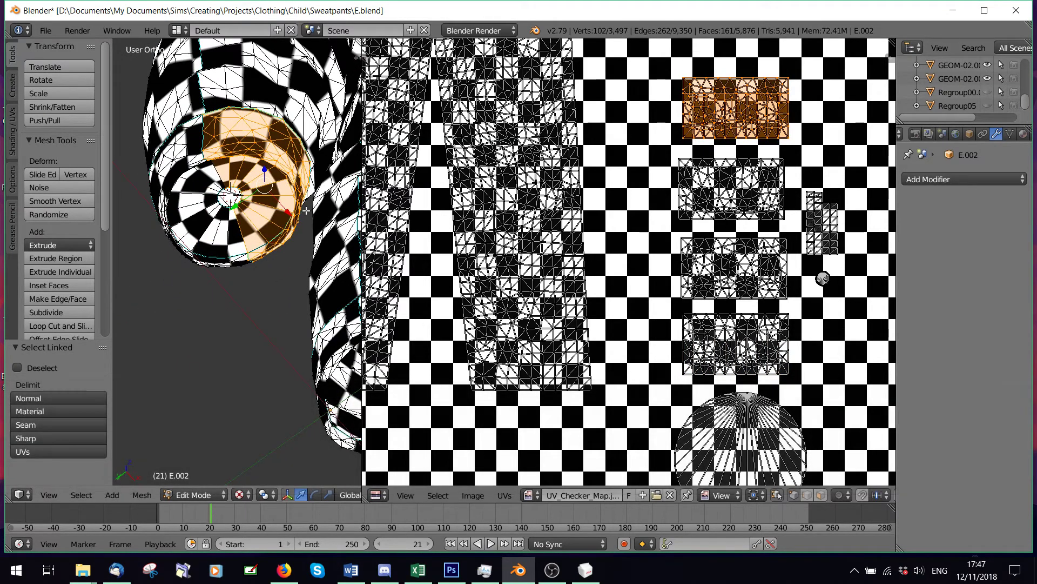
key(a)
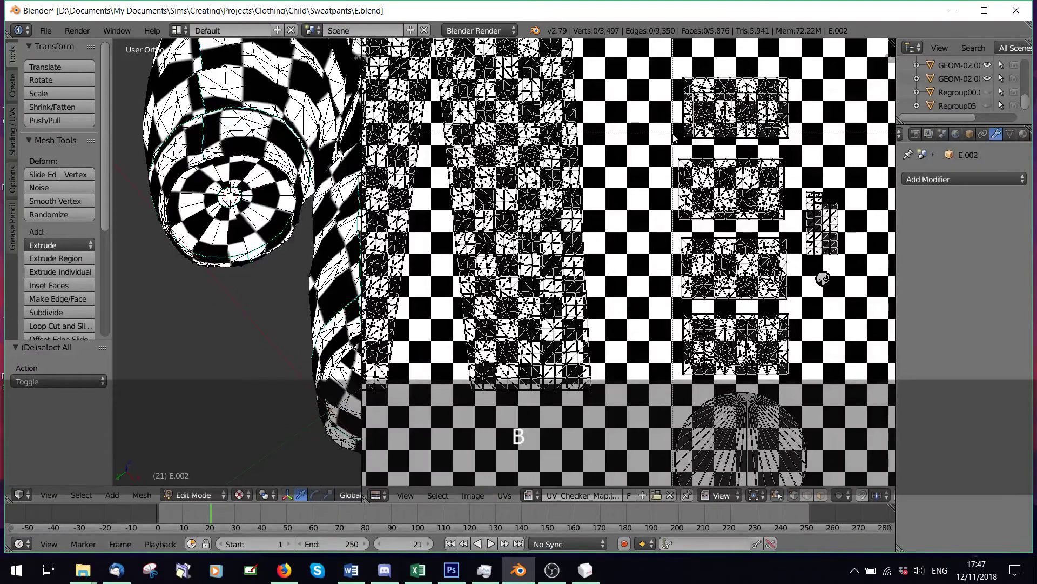
Step: Select the bottom edge UV vertices of the topmost and lowest cuff islands to pick the whole hem rim
drag(805, 153, 803, 148)
key(b)
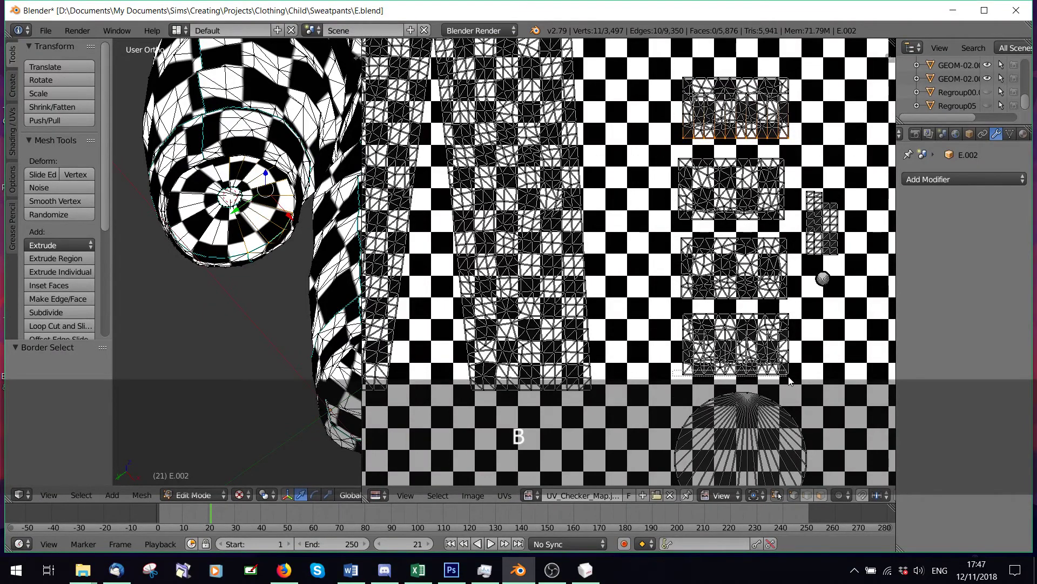
drag(673, 369, 790, 380)
key(ctrl+z)
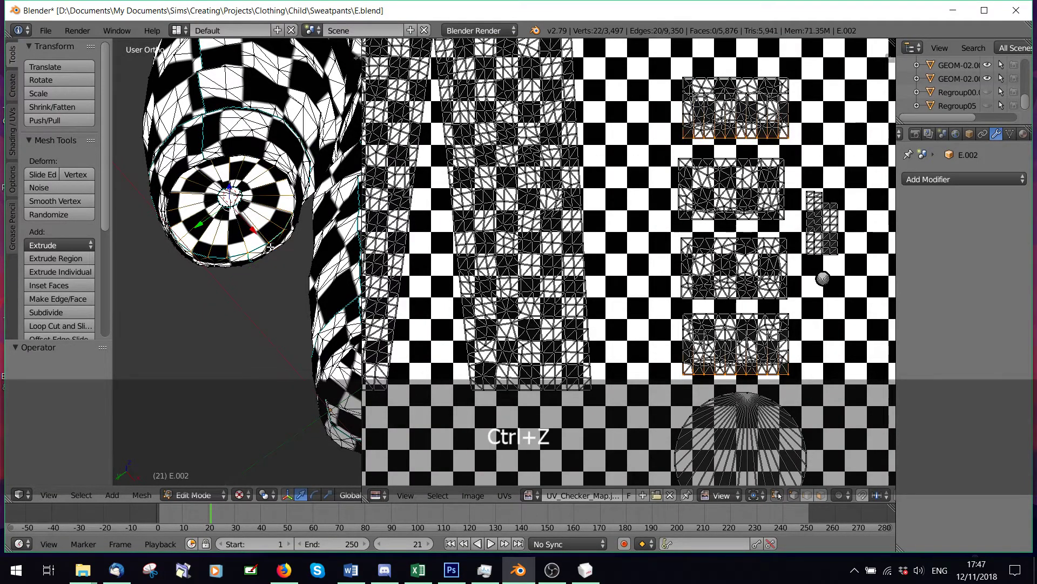
Step: Apply Edge Split to the selected hem rim of the leg
key(space)
click(371, 274)
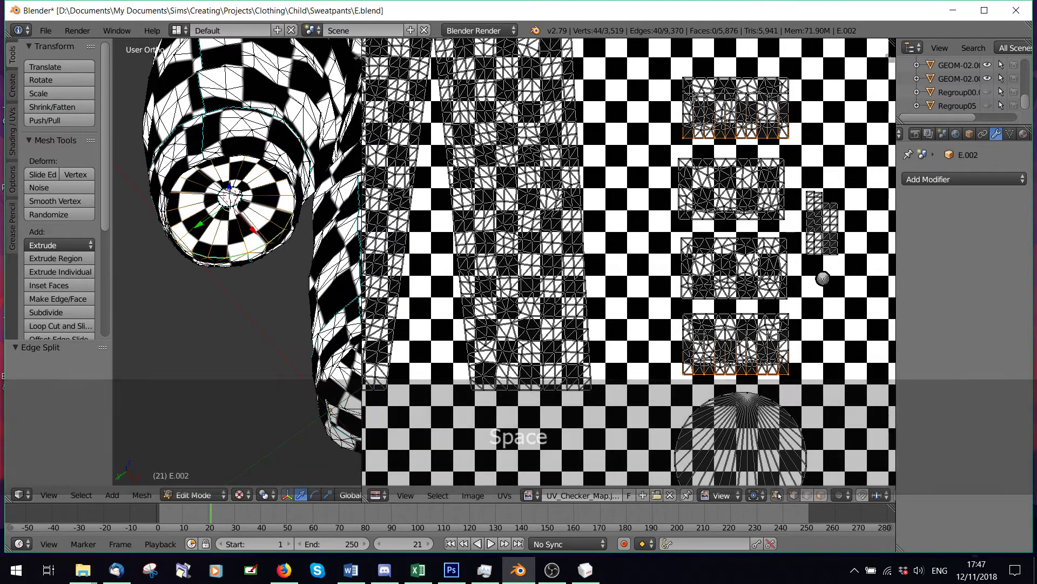
key(s)
key(ctrl+z)
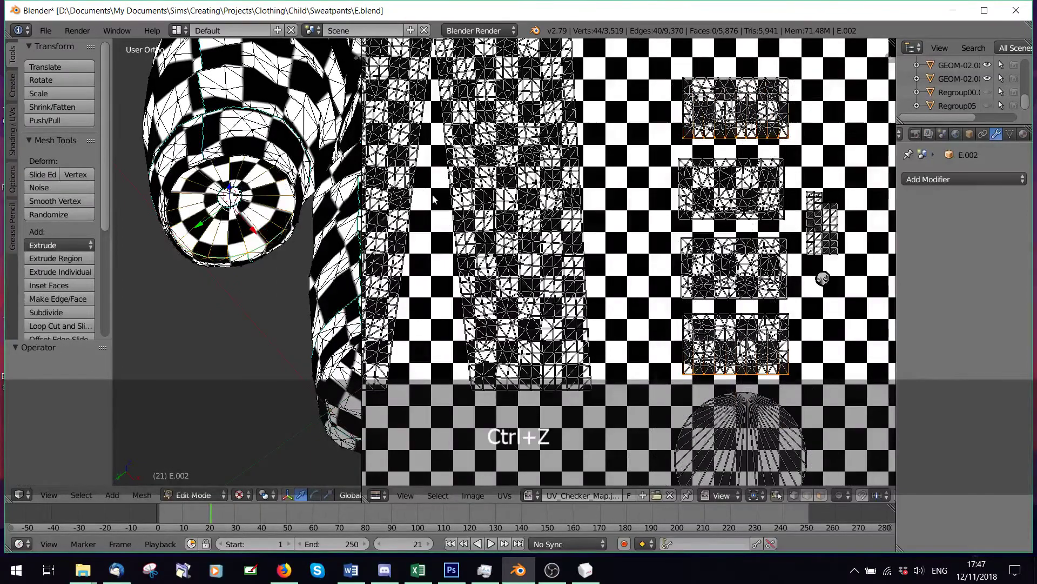
Step: Clear the selection and select the geometry linked to one cuff half to check the hem split
key(a)
key(l)
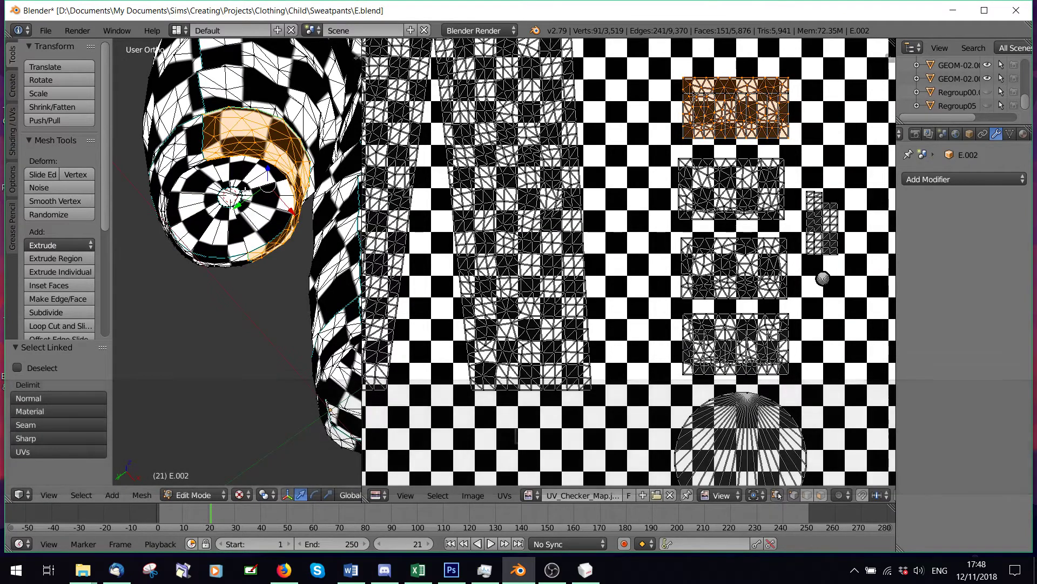
Step: Clear the selection and select the bottom edge UV vertices of the two middle cuff islands to pick the second leg's hem rim
key(a)
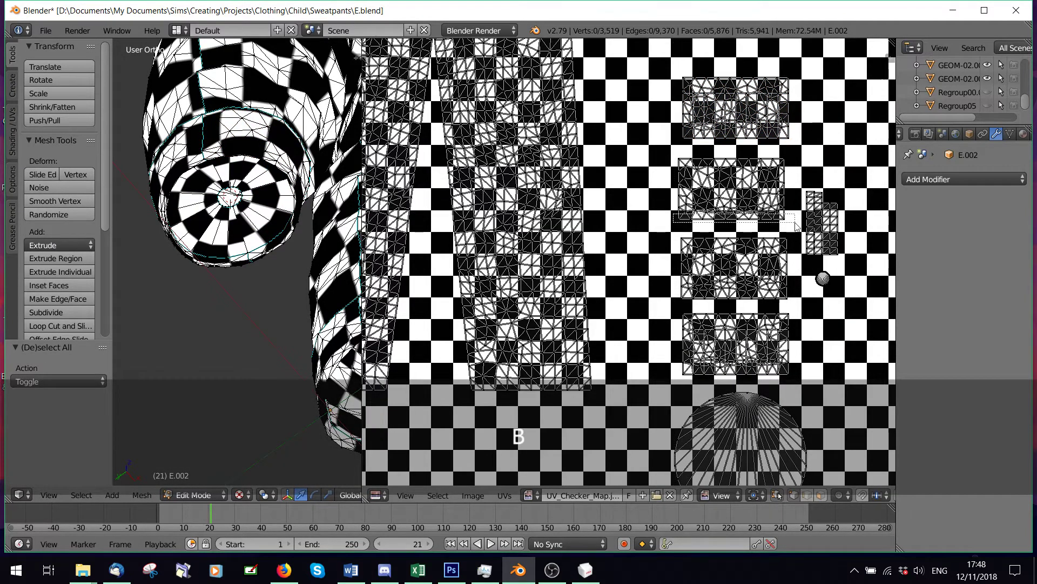
drag(795, 222, 797, 223)
key(b)
drag(674, 293, 813, 309)
middle_drag(237, 238, 292, 242)
scroll(297, 244, up, 2)
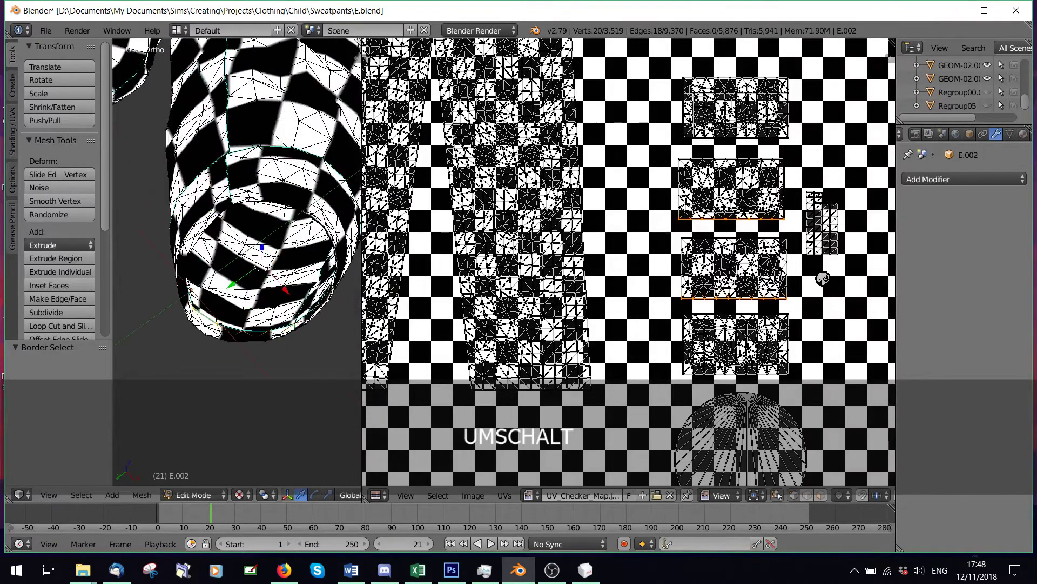
Step: Extrude the second leg's hem rim, scale it inward to 0.131, and move it up 0.027 along Z inside the leg
key(e)
key(Escape)
key(s)
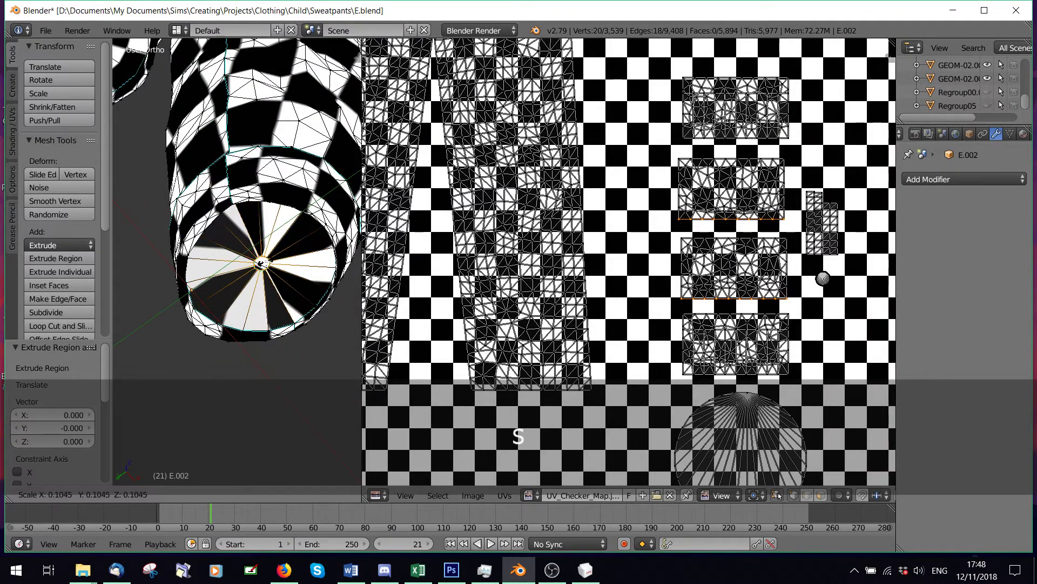
click(265, 261)
key(g)
key(z)
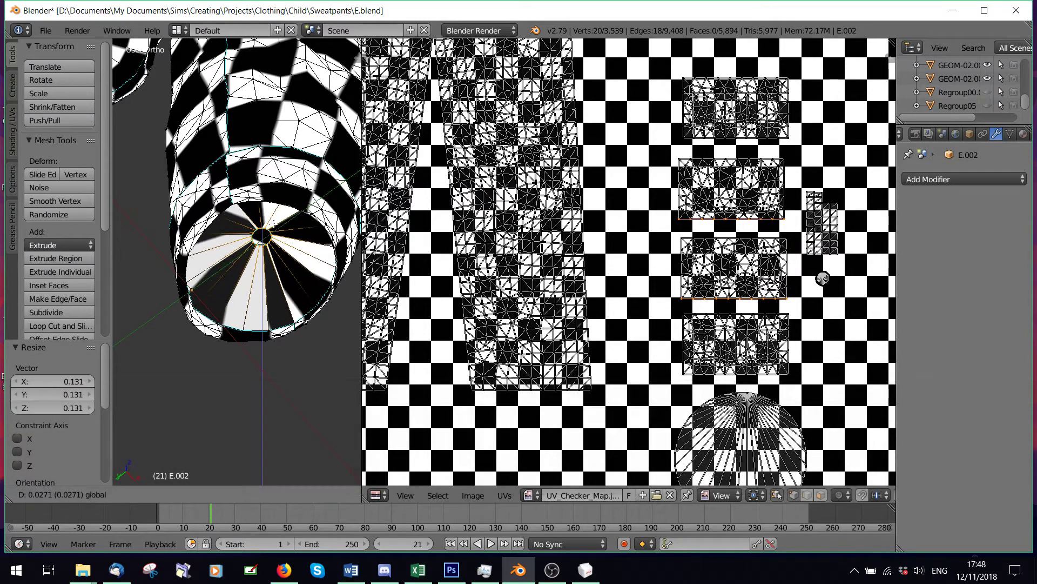
click(273, 223)
Step: Move the UVs of the extruded hem edge 0.038 along Y so the inner faces lie over the two middle cuff islands
key(g)
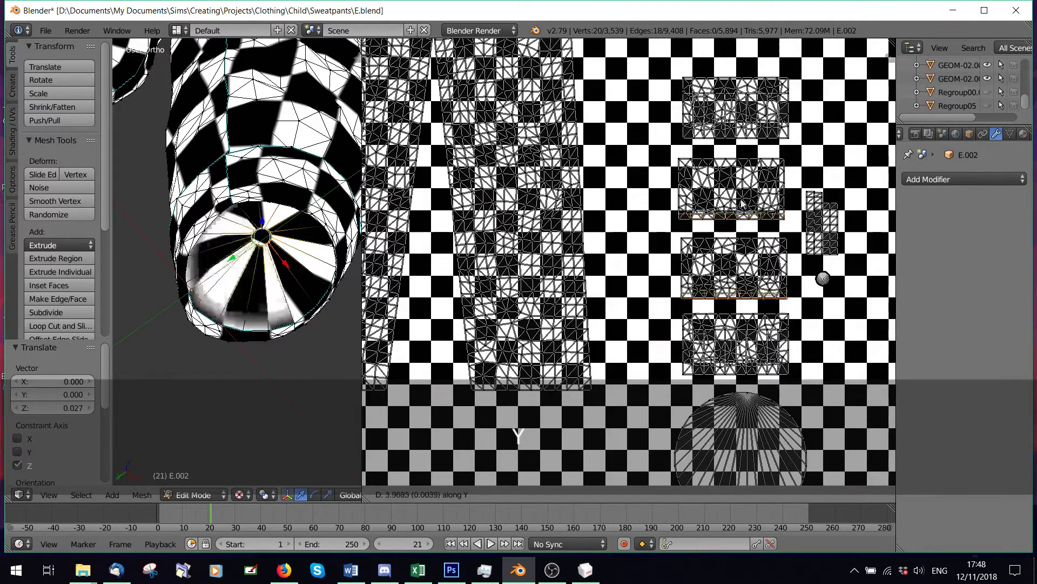
key(y)
click(746, 159)
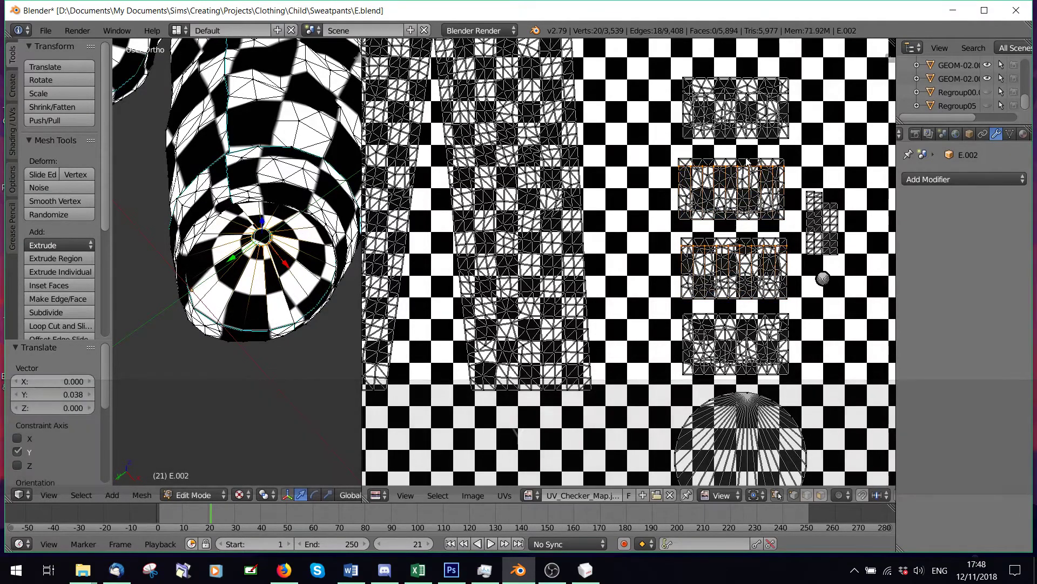
Step: Select the bottom edge UVs of the two middle cuff islands and apply Edge Split to that hem rim
key(a)
key(b)
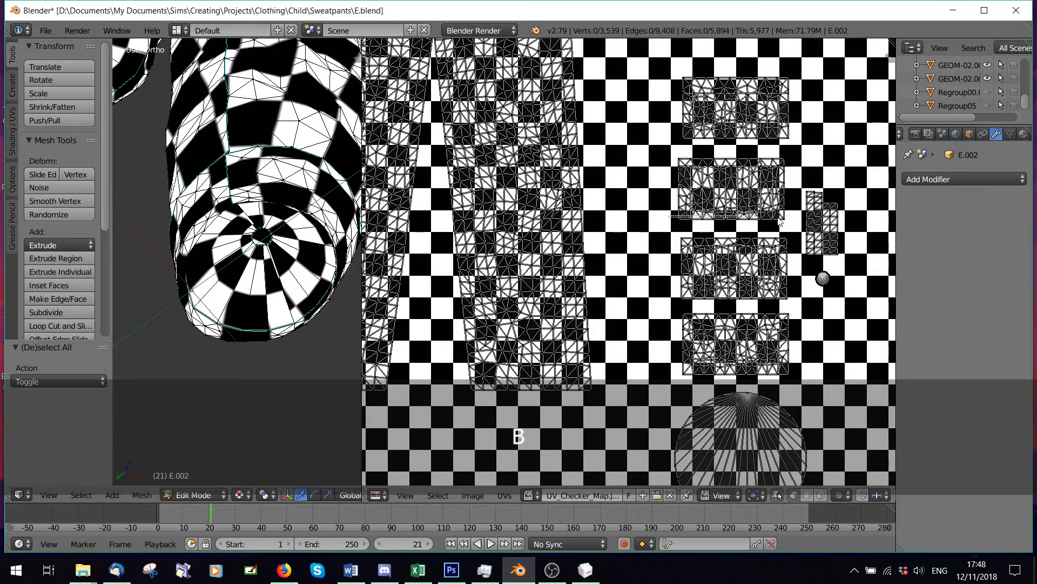
drag(798, 226, 800, 227)
key(b)
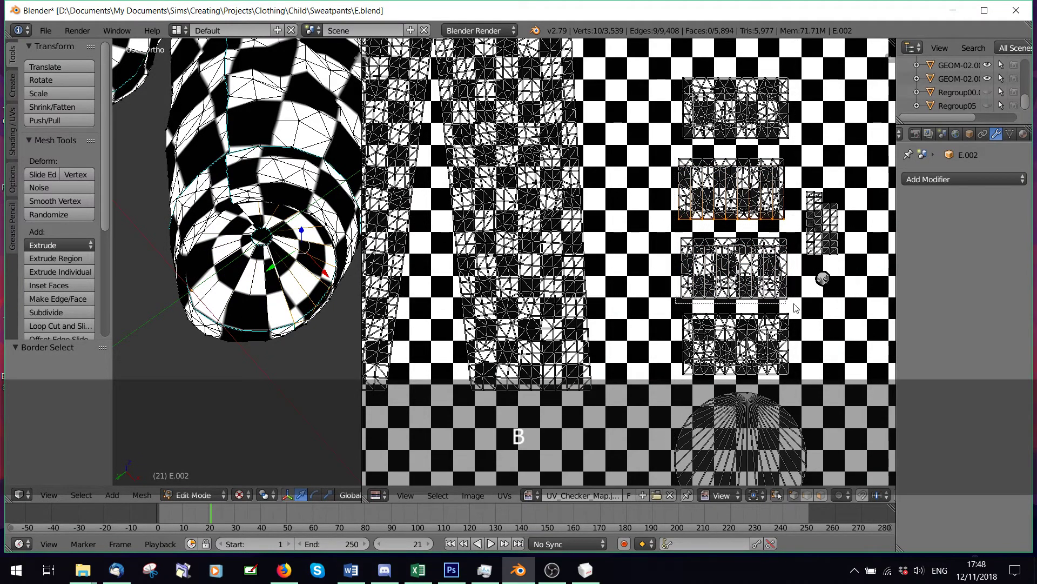
drag(805, 292, 673, 303)
key(b)
key(Escape)
key(space)
key(Return)
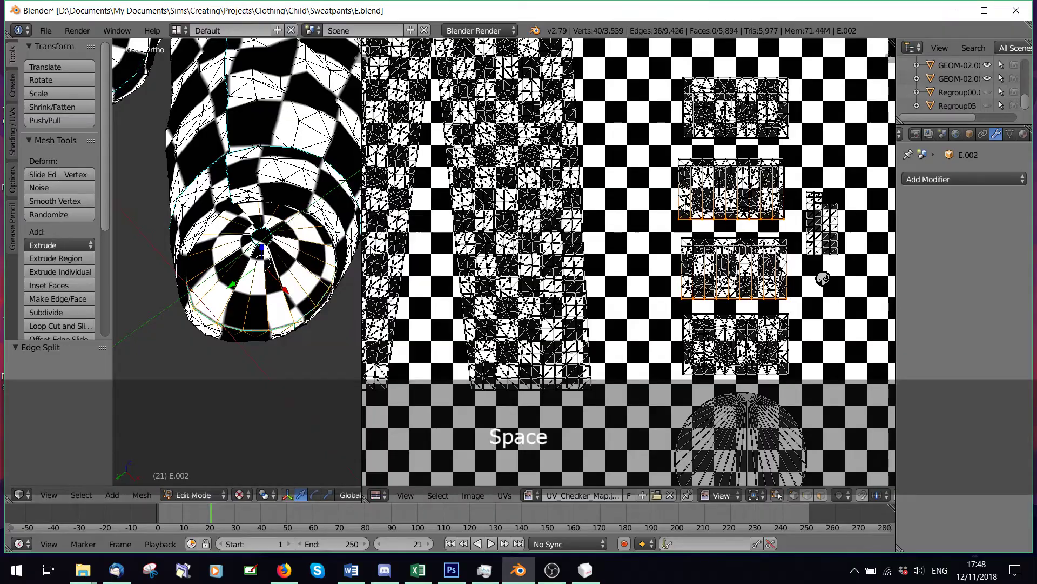
Step: Clear the selection and select the top edge UV vertices of the two middle cuff islands to pick the cuff's upper loop
middle_drag(268, 265, 266, 411)
key(a)
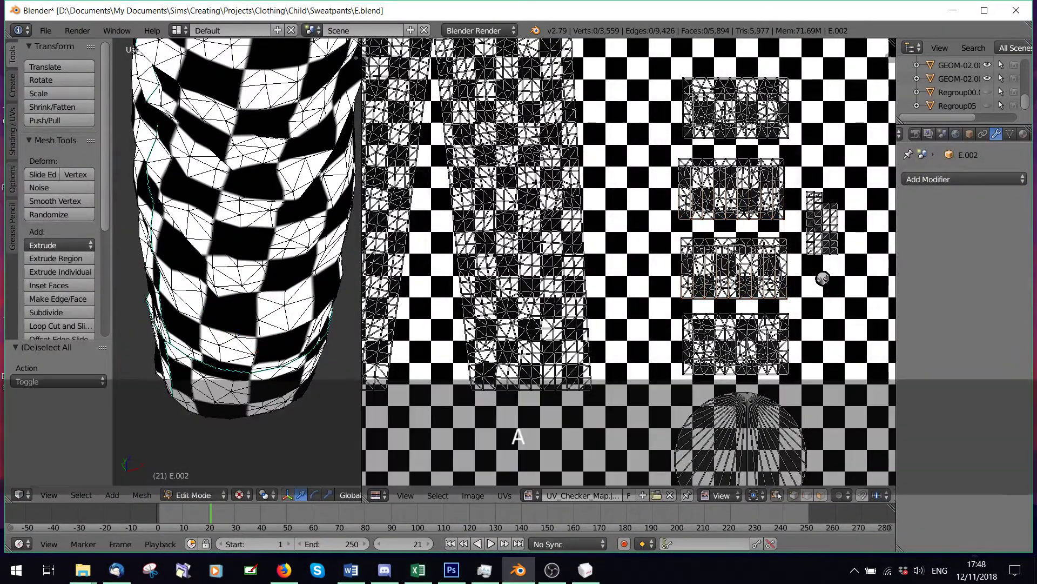
drag(777, 157, 800, 161)
key(b)
drag(789, 240, 788, 239)
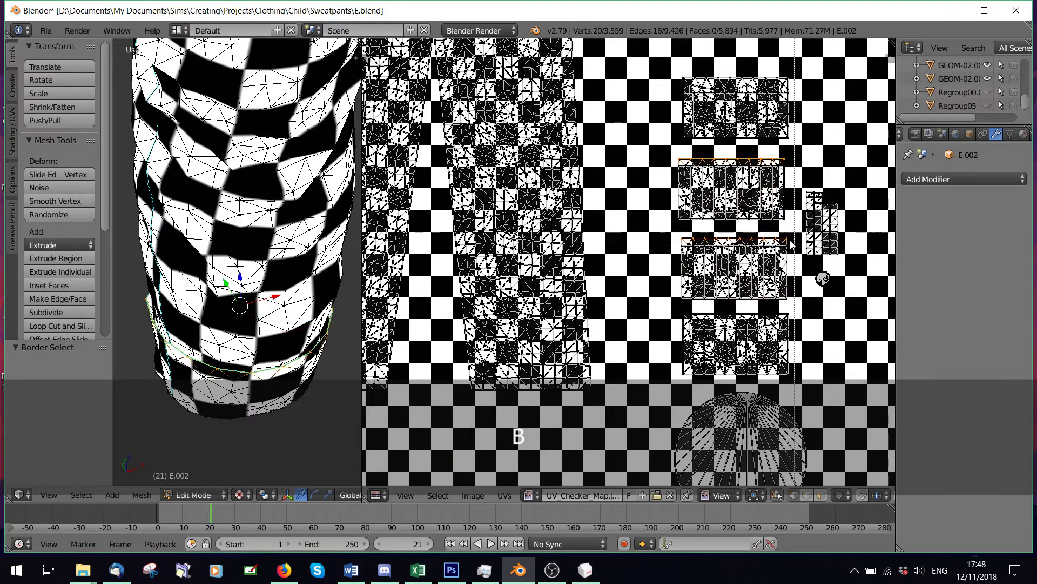
Step: Extrude the cuff's upper loop, scale it to 0.772, and move its UVs -0.019 along Y into the middle cuff islands
key(e)
right_click(312, 311)
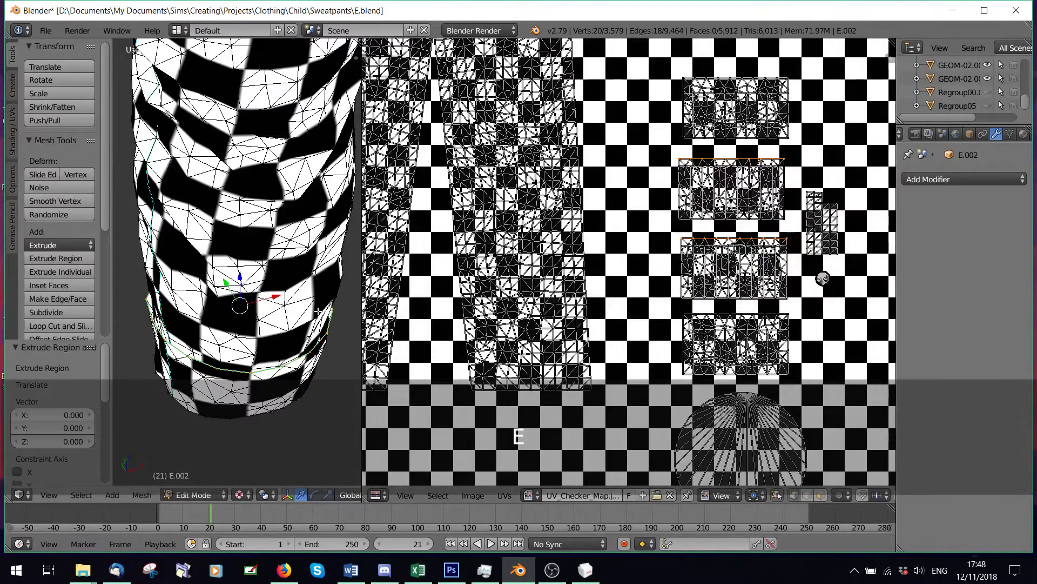
key(s)
click(300, 310)
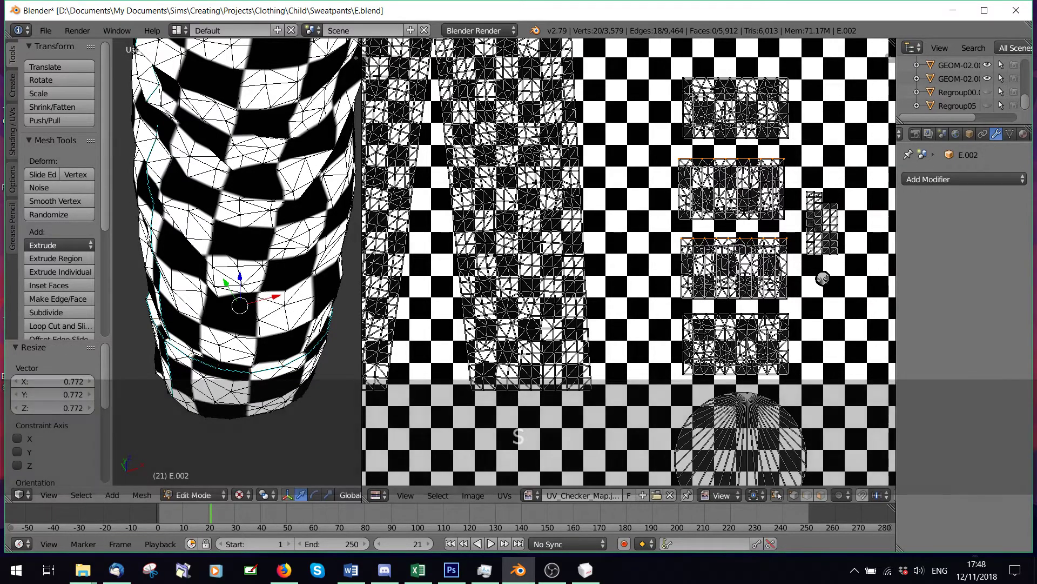
key(g)
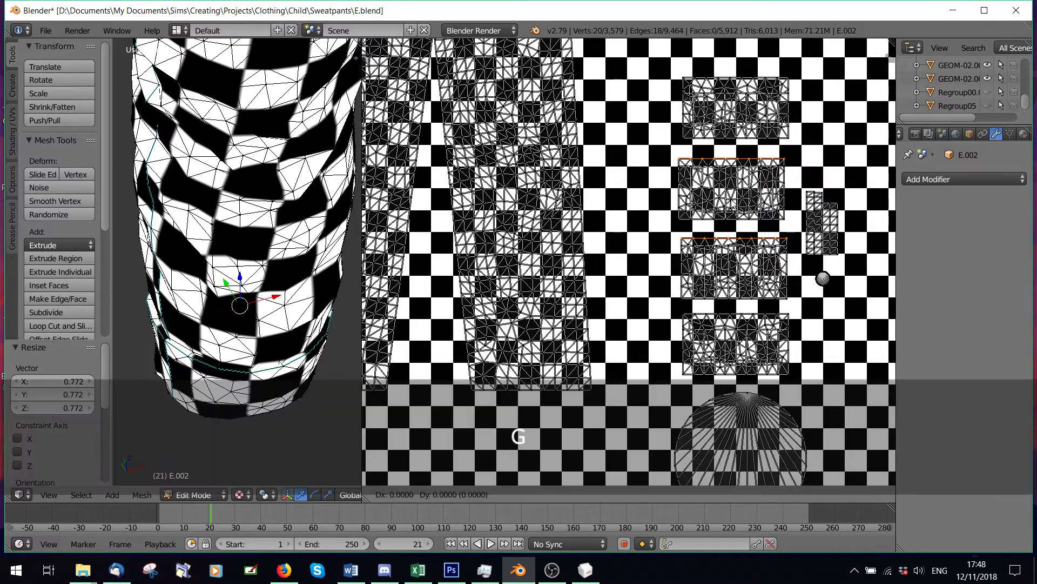
click(733, 230)
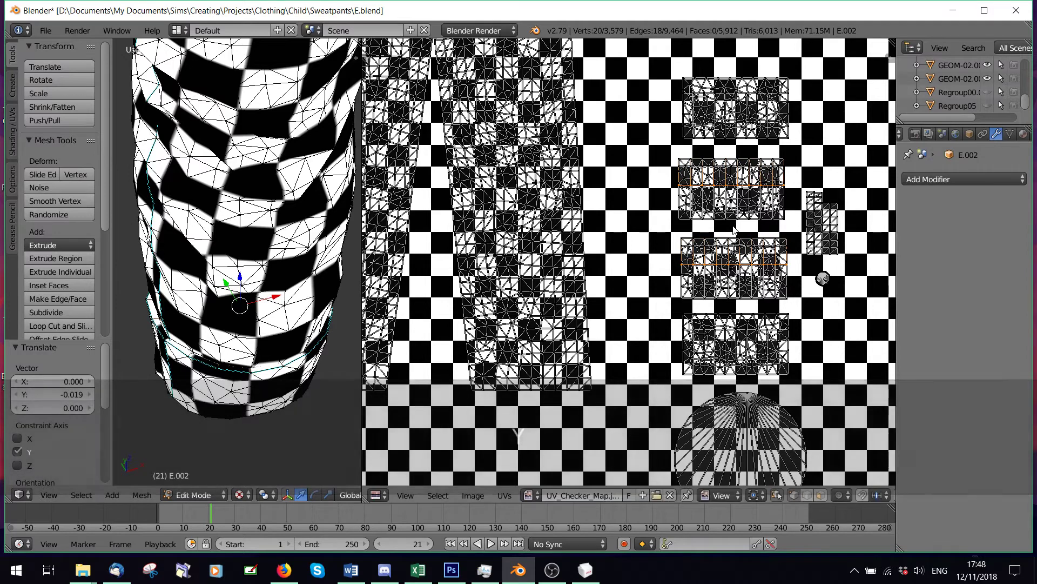
Step: Reselect the top edge UVs of the two middle cuff islands and apply Edge Split to that cuff loop
key(a)
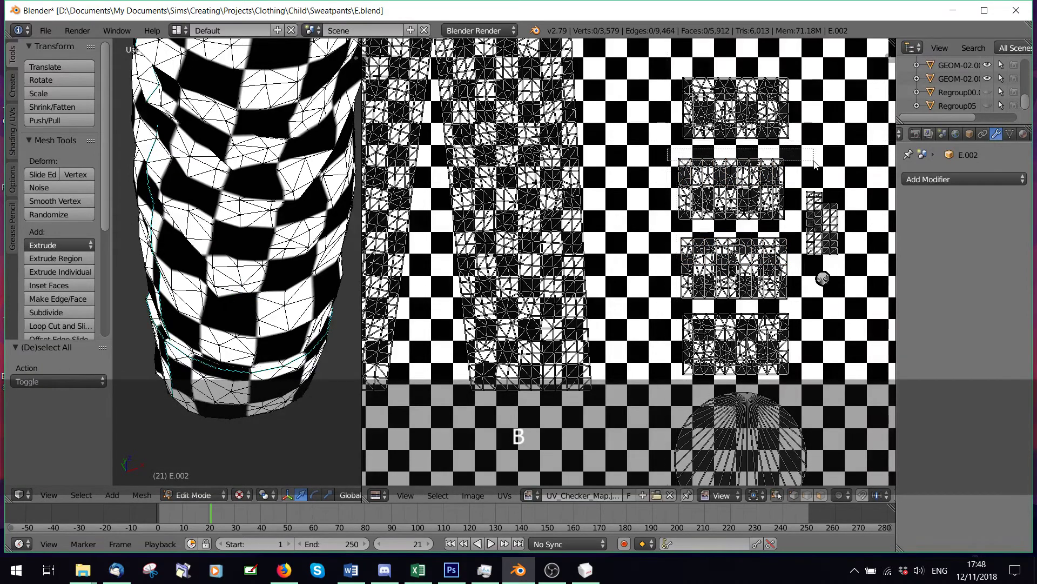
drag(814, 161, 815, 162)
key(b)
drag(662, 234, 793, 245)
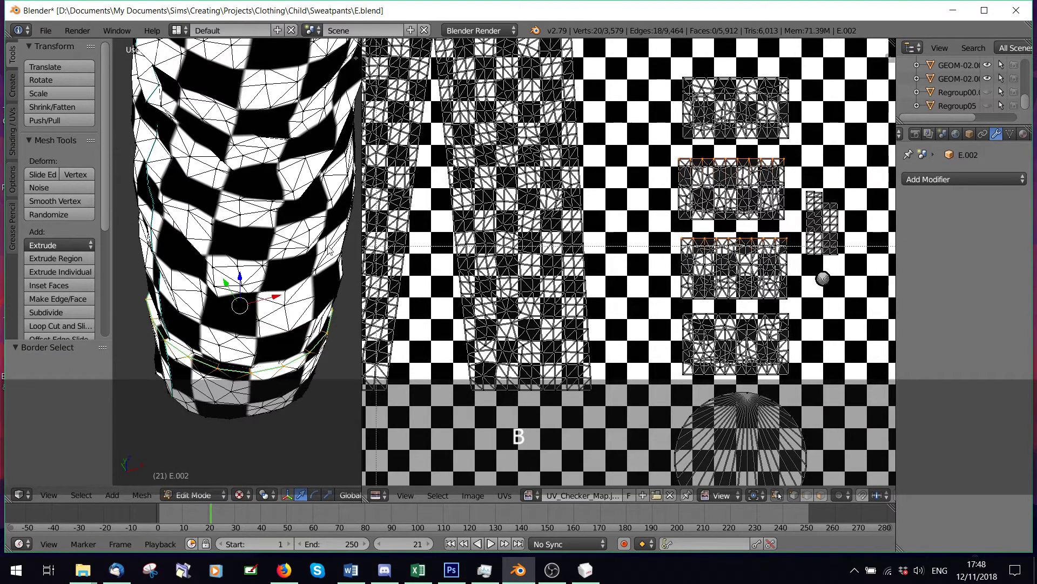
key(space)
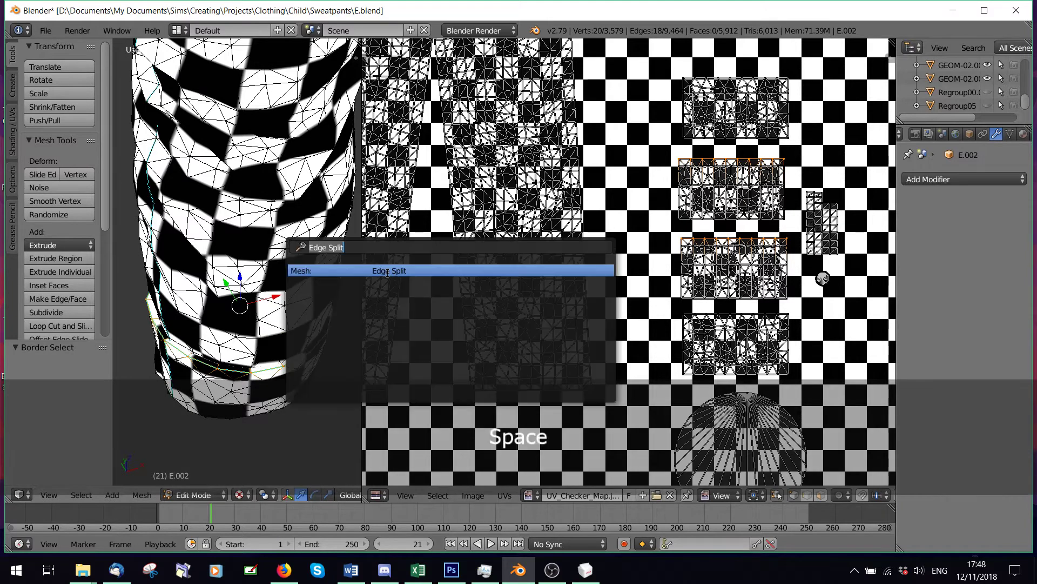
click(387, 272)
Step: Clear the selection and select the top edge UV vertices of the lowest and topmost cuff islands
key(a)
drag(670, 309, 799, 323)
key(b)
drag(670, 66, 812, 82)
key(b)
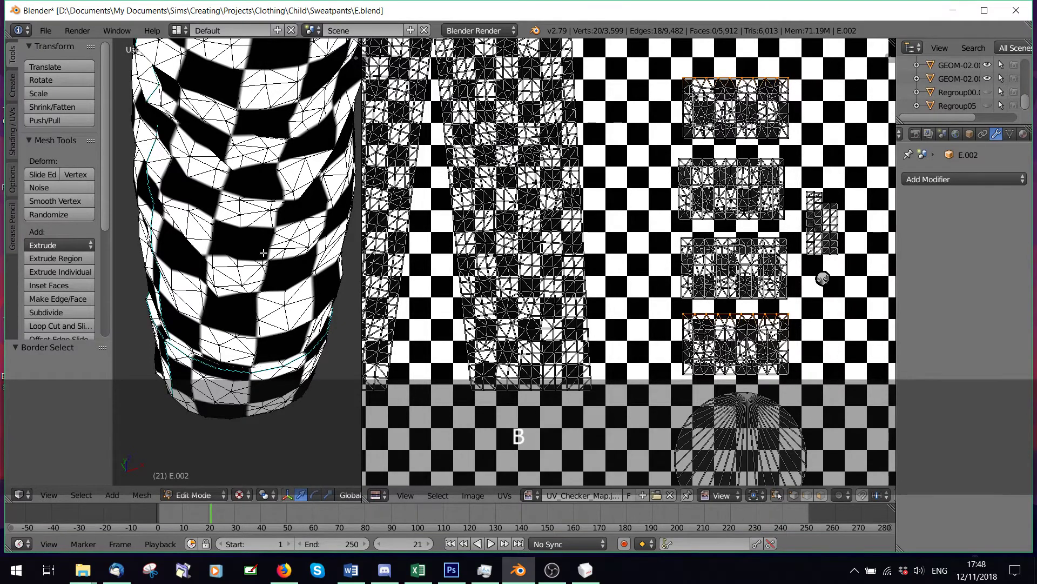
Step: Extrude the other cuff's upper loop, scale it to 0.588, and move its UVs down into the topmost and lowest cuff islands
middle_drag(263, 253, 307, 278)
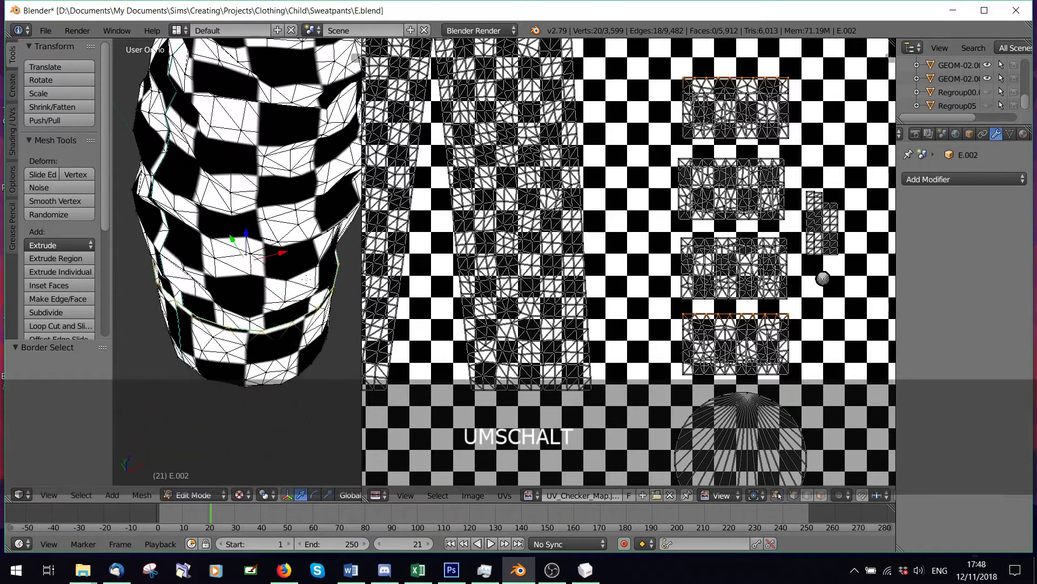
key(e)
key(s)
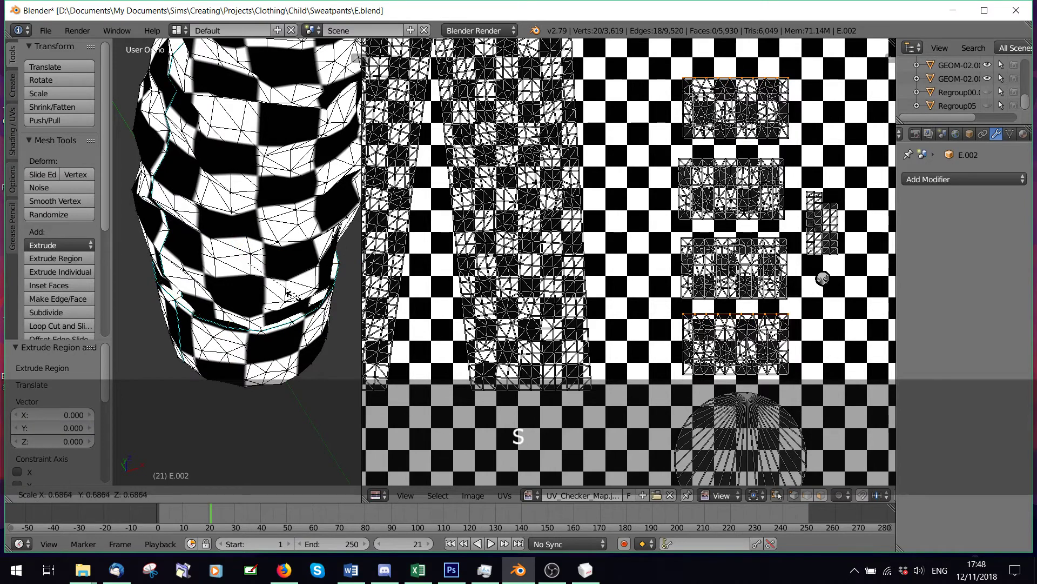
click(286, 291)
key(g)
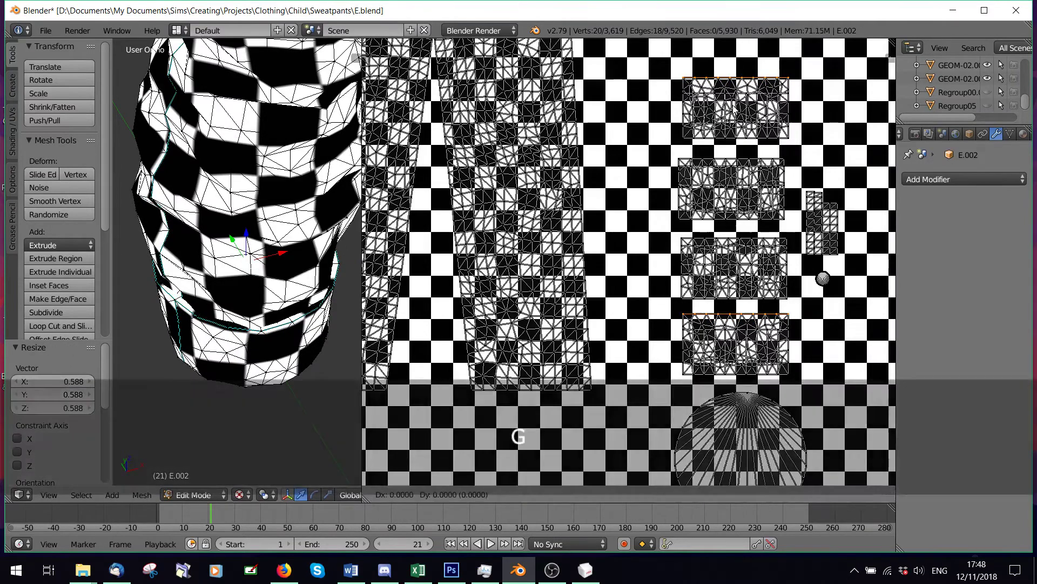
click(733, 141)
Step: Reselect the top edge UVs of the topmost and lowest cuff islands and apply Edge Split to that cuff loop
key(a)
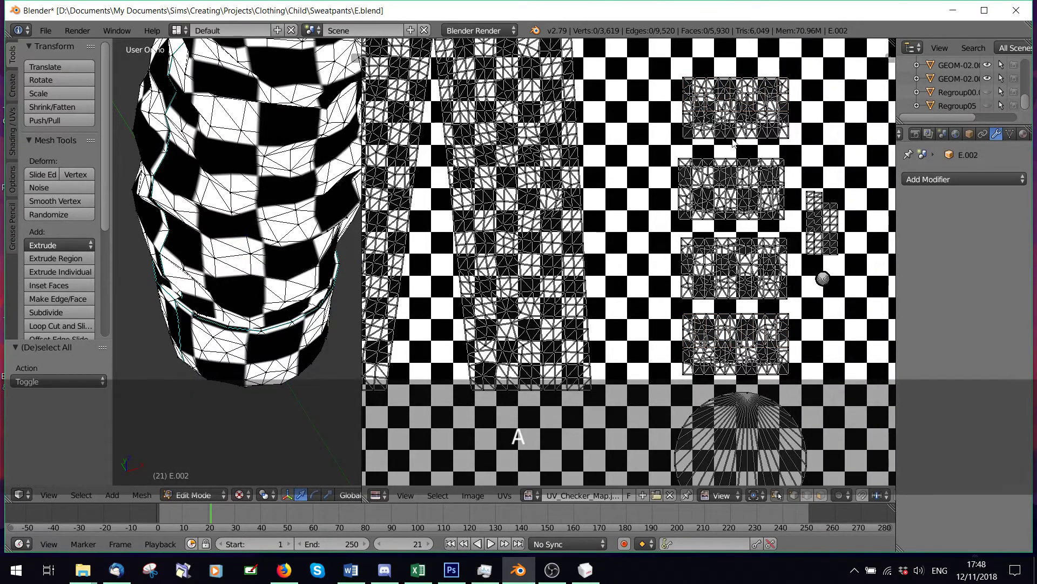
drag(665, 63, 724, 75)
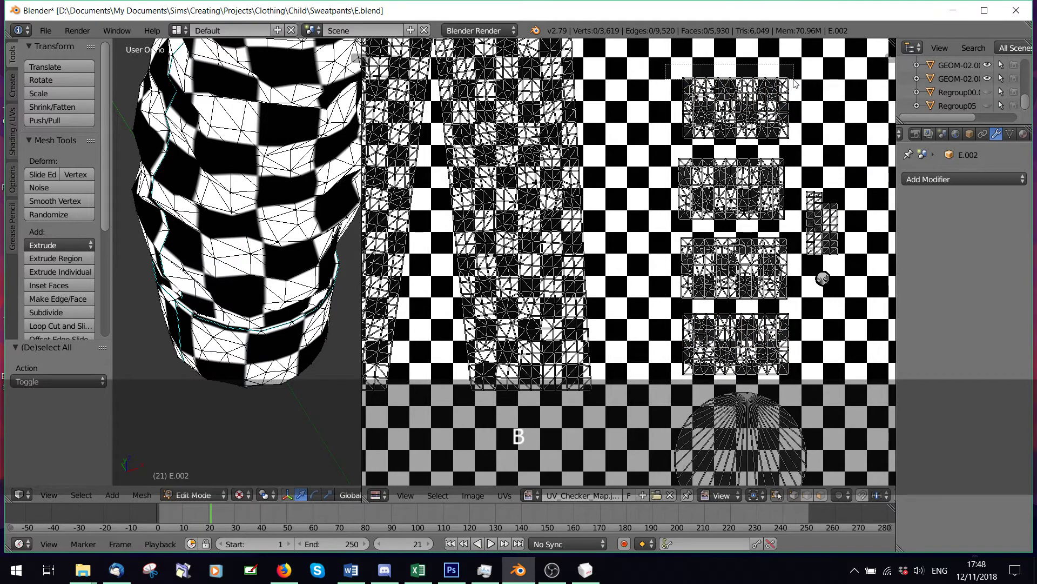
drag(795, 81, 793, 79)
key(b)
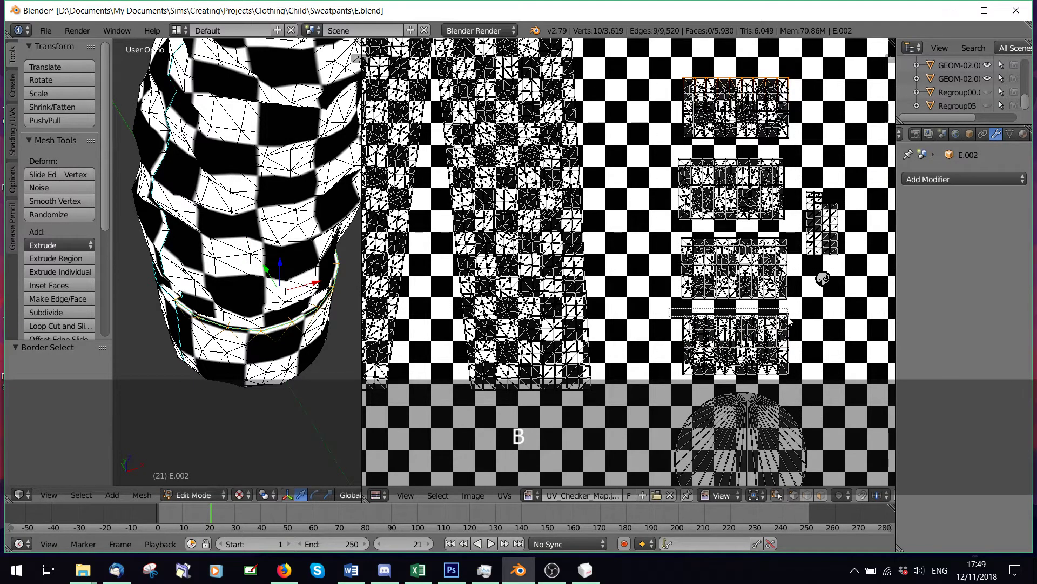
drag(789, 319, 790, 322)
key(space)
click(327, 274)
scroll(352, 207, down, 5)
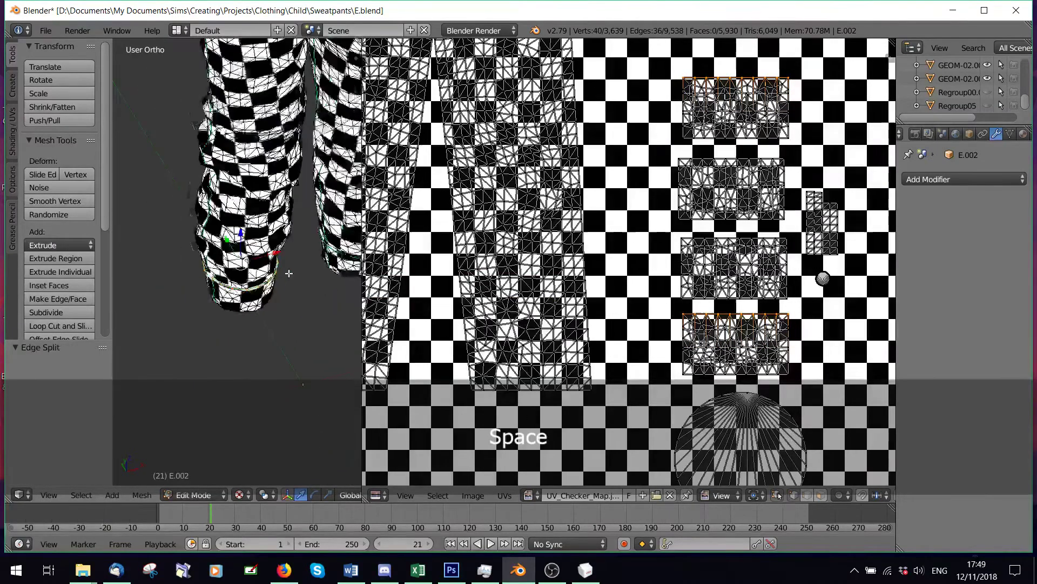
Step: Clear the selection, switch the 3D viewport to Solid shading, and widen the 3D view over the UV editor
key(a)
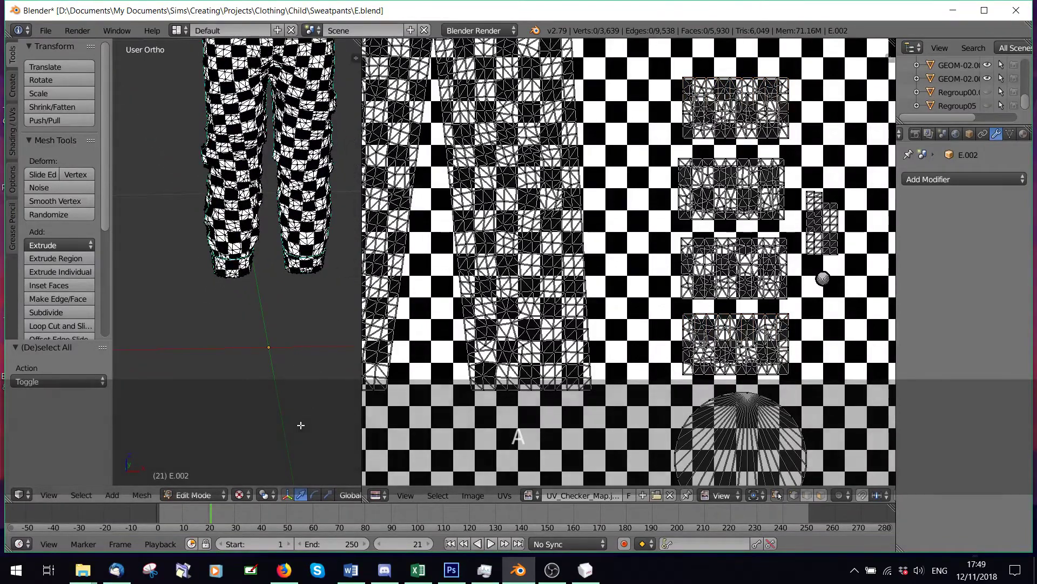
click(238, 495)
click(254, 447)
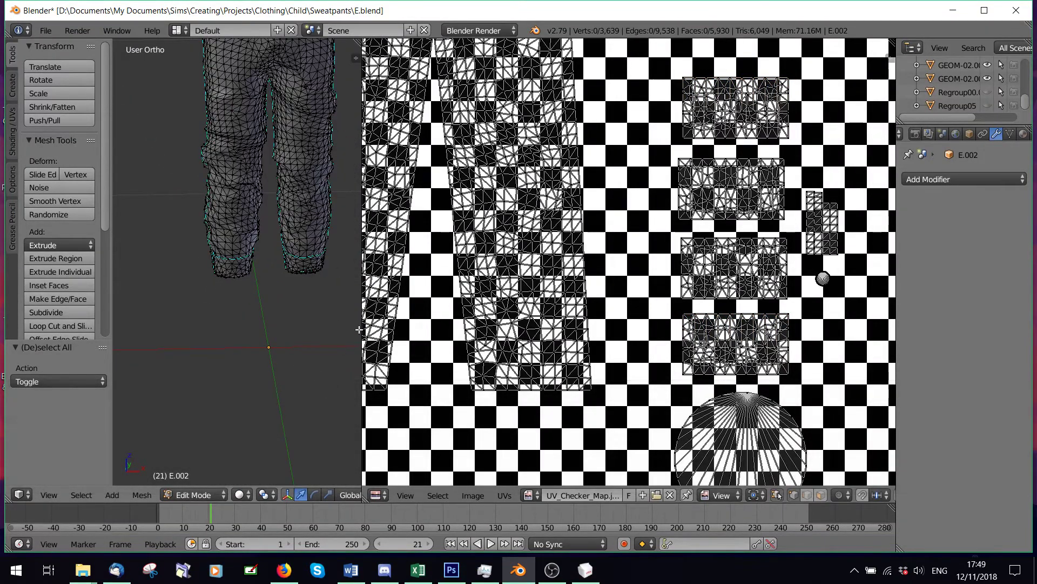
drag(359, 328, 723, 324)
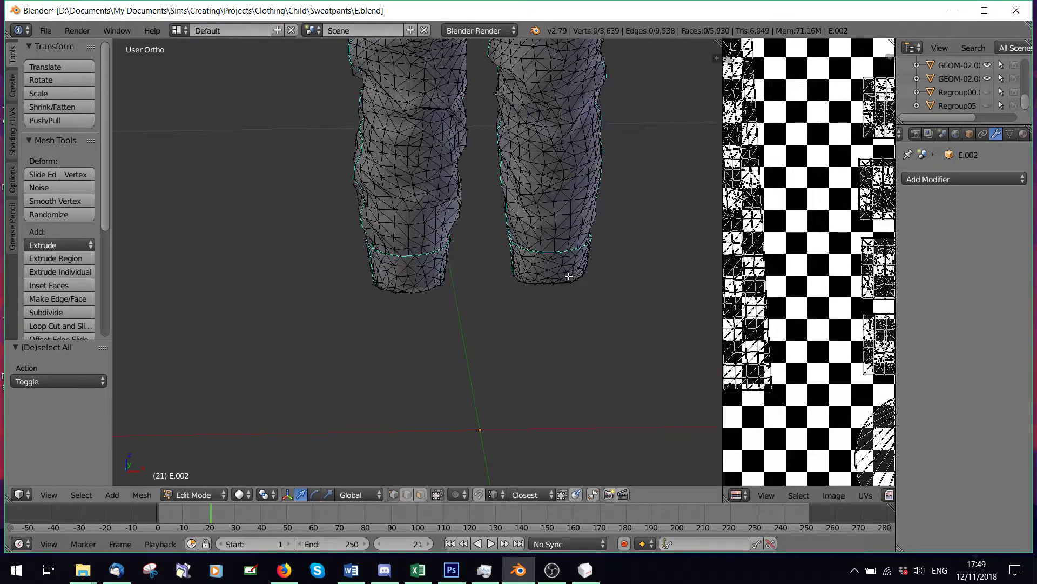
Step: Select all linked outer leg and cuff pieces of the pants, leaving the inner waist and hem faces unselected
key(l)
key(l)
key(l)
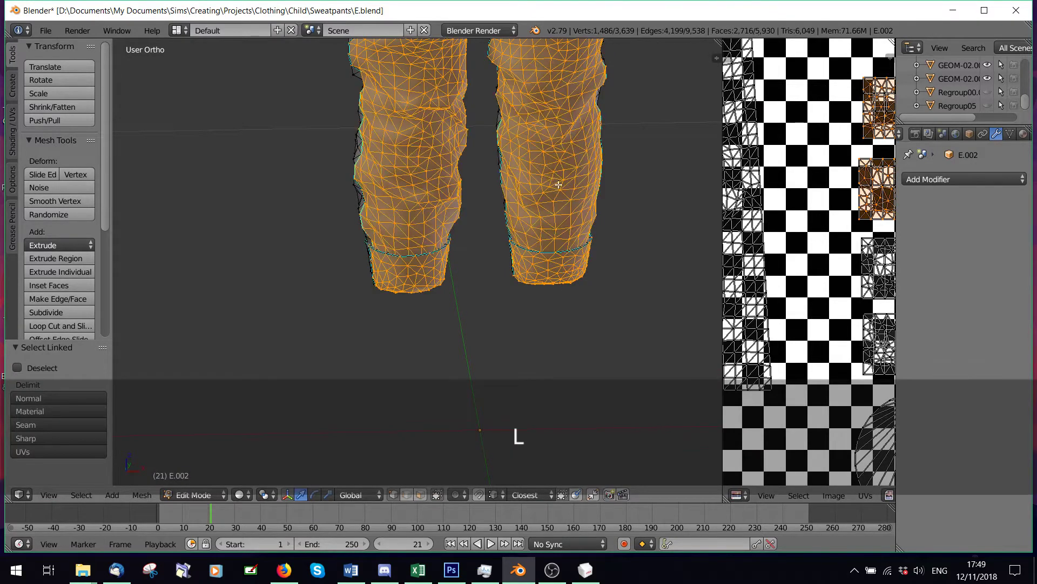
middle_drag(560, 185, 469, 269)
scroll(409, 337, up, 1)
key(l)
key(l)
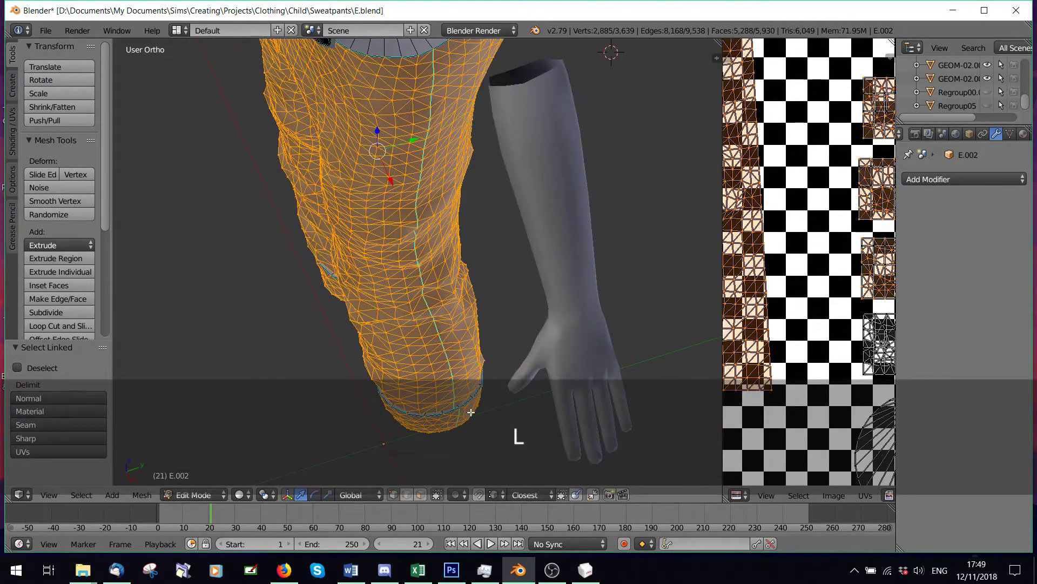
middle_drag(470, 416, 356, 318)
key(l)
middle_drag(439, 261, 431, 300)
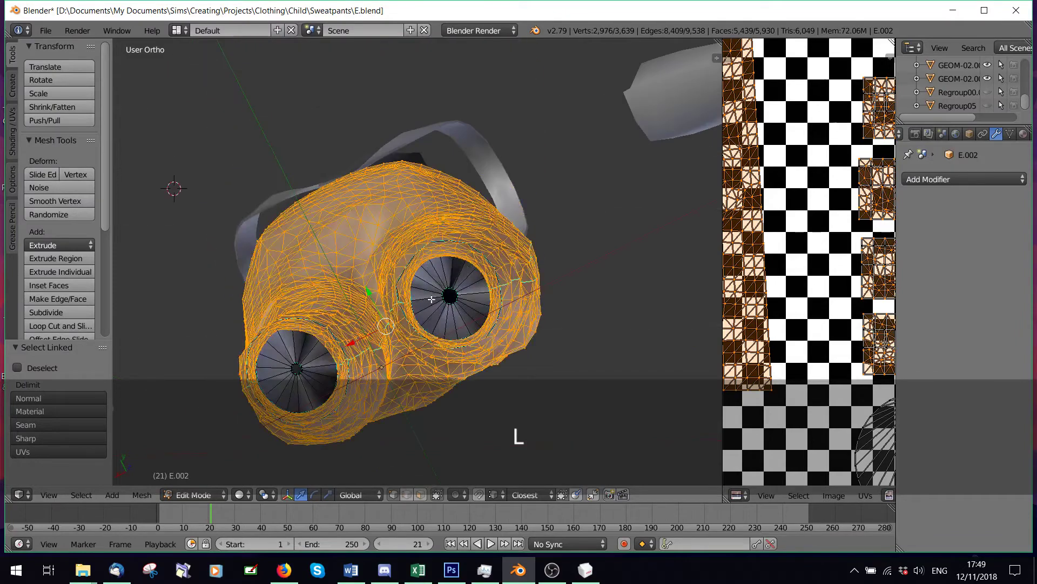
middle_drag(328, 387, 514, 290)
middle_drag(534, 237, 479, 299)
Step: Open the Separate options for the selected outer pants pieces, dismiss them, look through the outliner objects, and clear the selection
key(p)
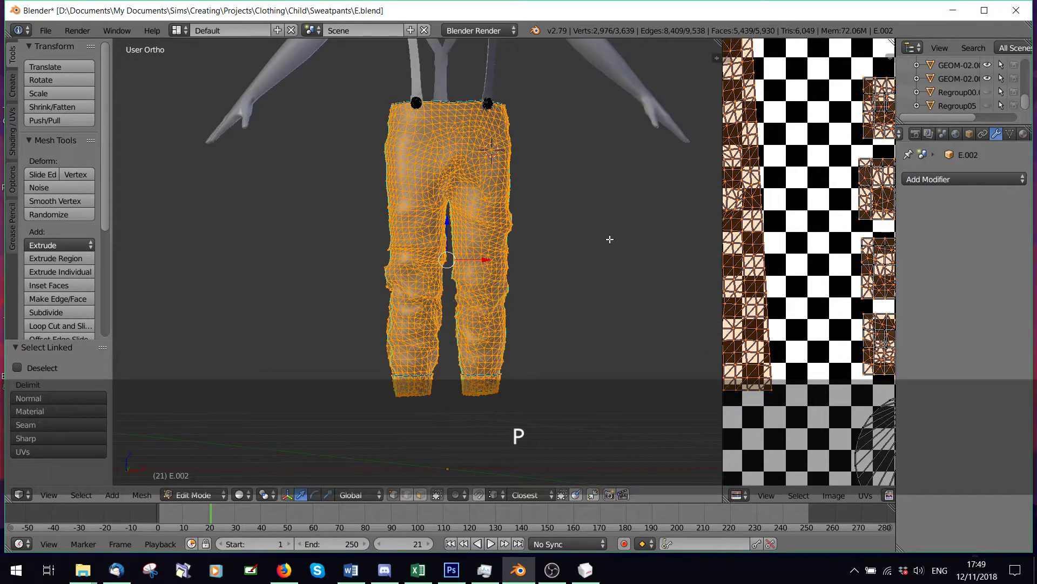
scroll(1008, 84, up, 3)
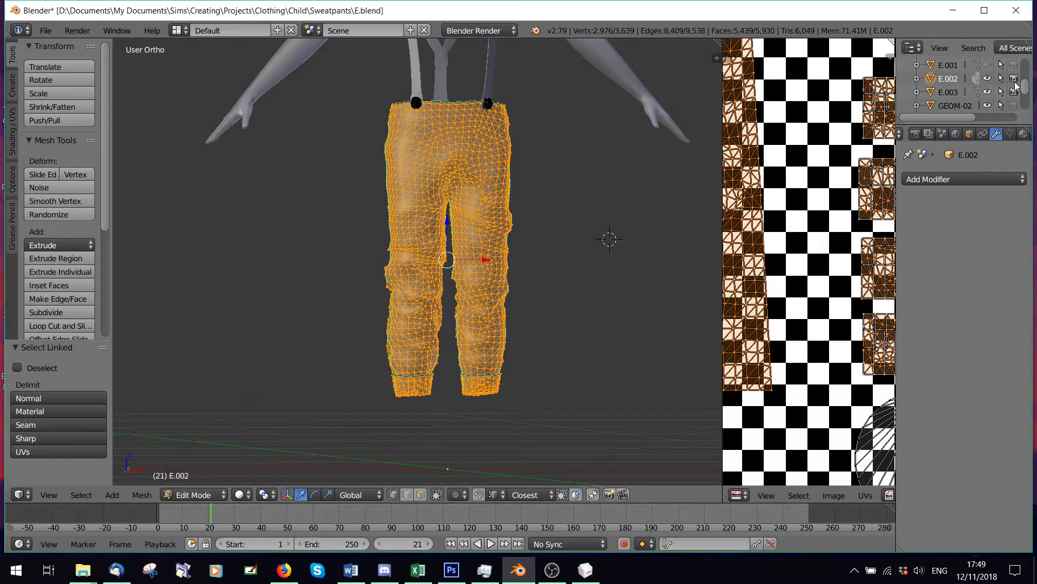
scroll(445, 226, down, 2)
key(a)
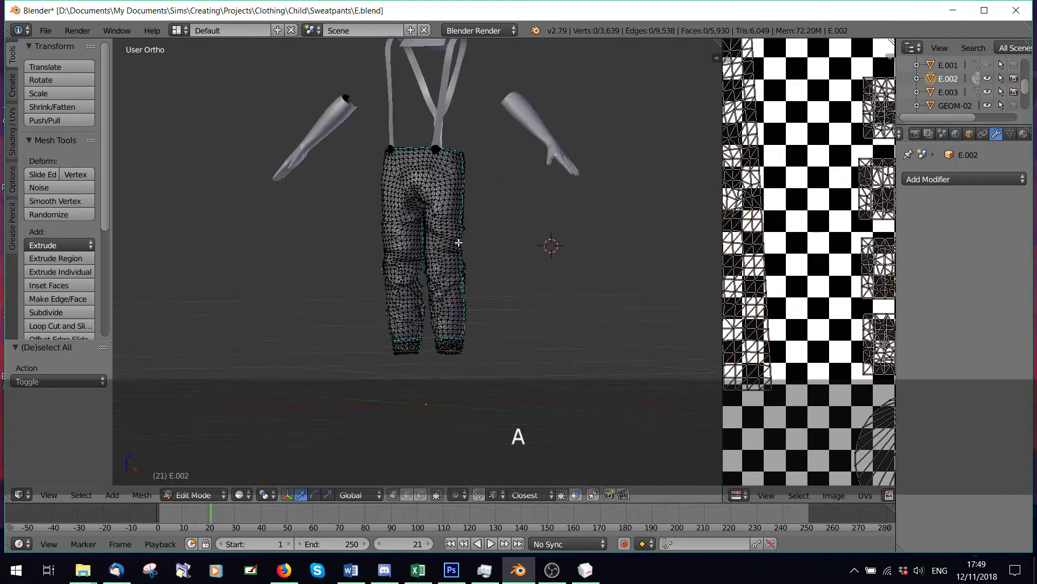
Step: Leave mesh editing on the pants and switch to Object Mode
scroll(236, 420, up, 2)
click(194, 495)
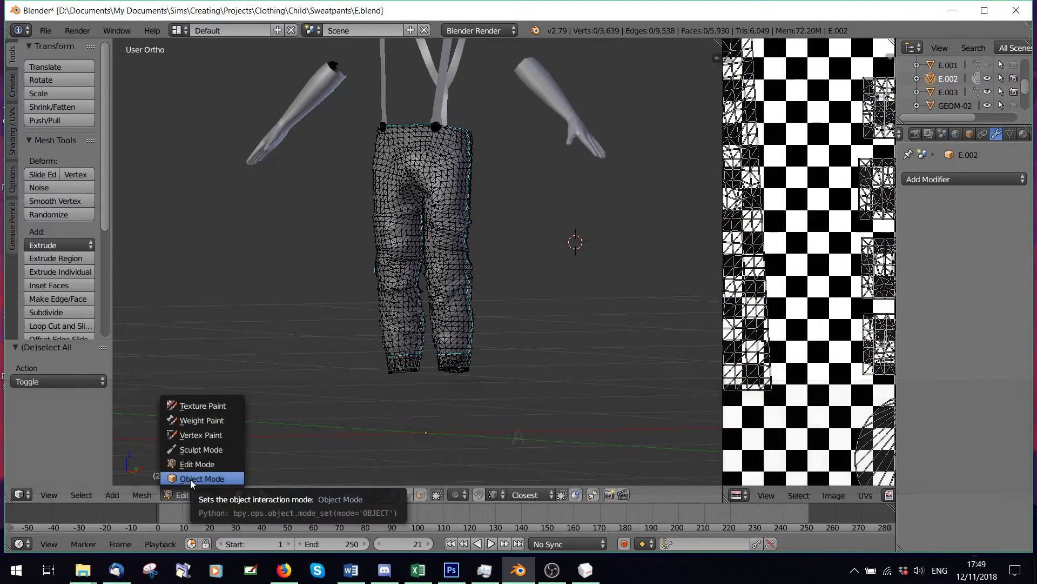
click(191, 479)
middle_drag(326, 304, 366, 308)
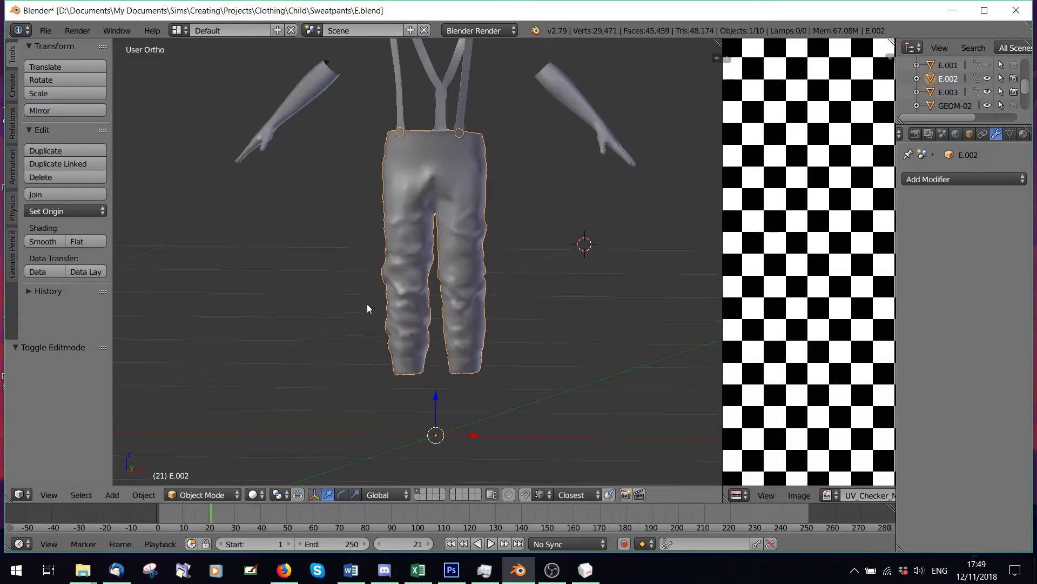
scroll(595, 107, up, 2)
Step: Delete the overlapping body reference meshes with the arms and neck, keeping only the pants and suspenders in view
right_click(696, 76)
key(Delete)
click(695, 72)
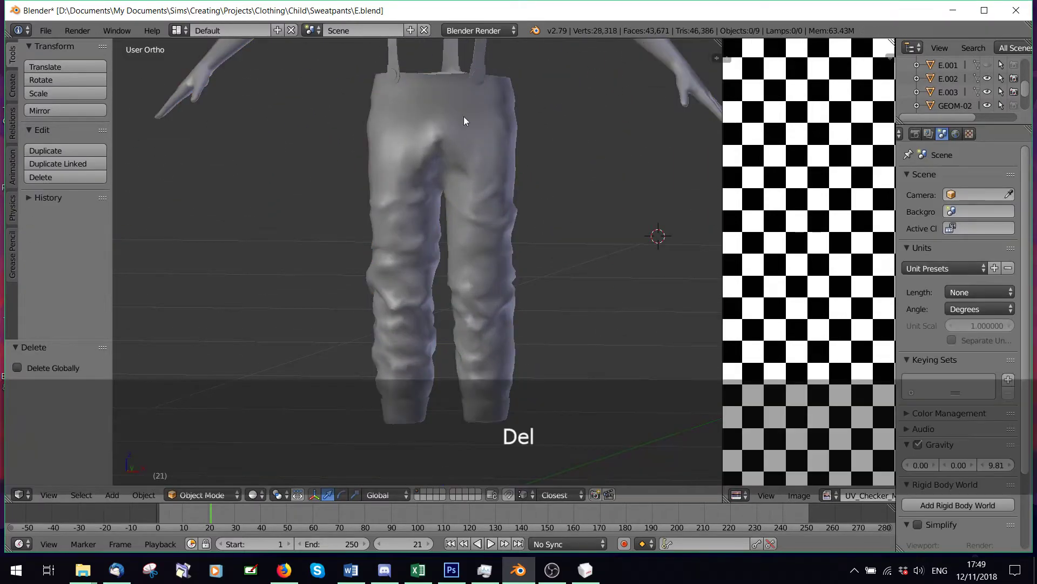
scroll(464, 119, down, 6)
right_click(497, 186)
key(Delete)
click(498, 186)
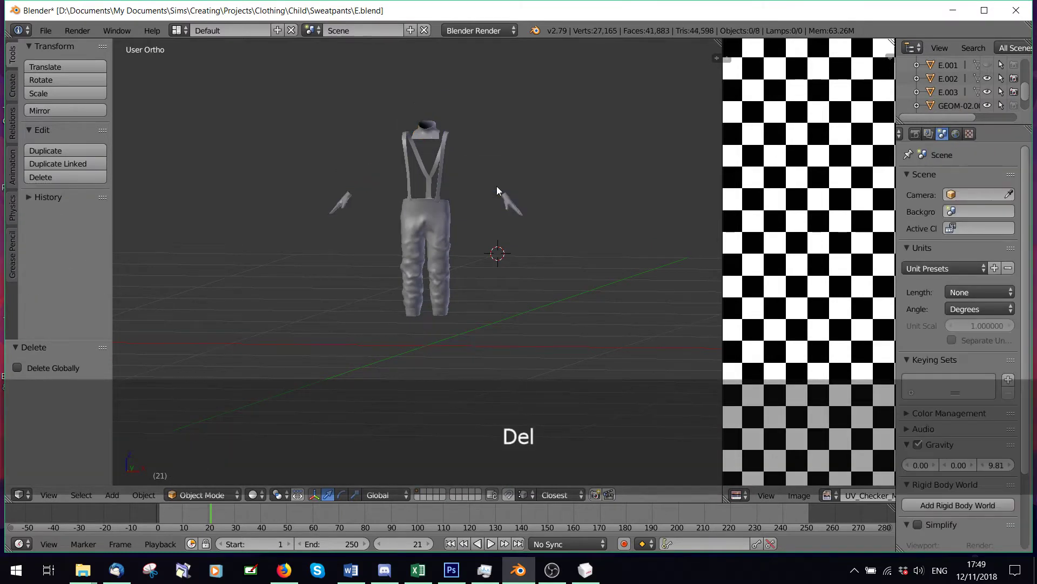
right_click(516, 203)
key(Delete)
click(516, 202)
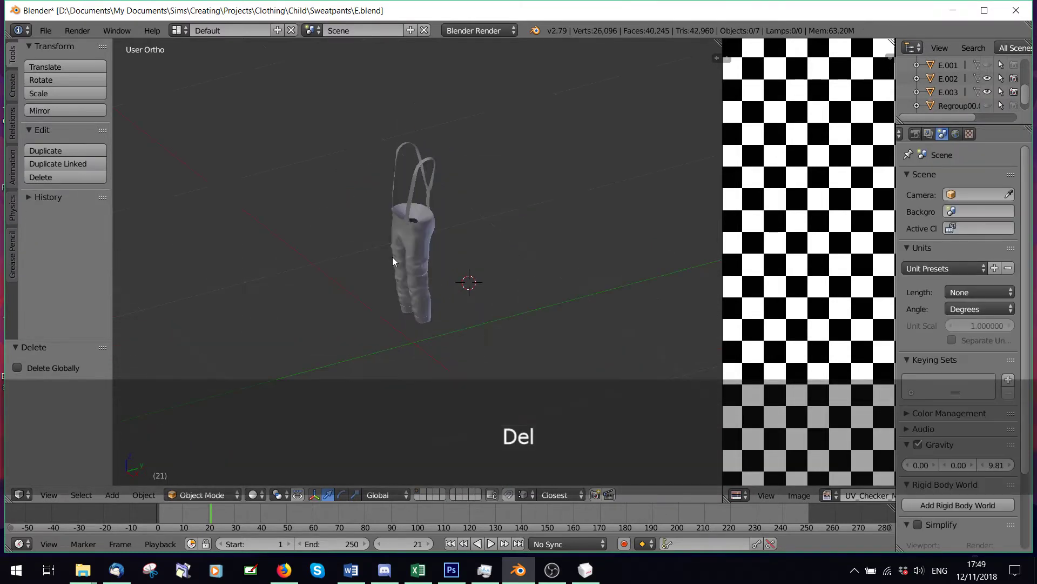
Step: Select the pants, add the suspenders to the selection, and join them into a single object
scroll(392, 257, up, 3)
middle_drag(393, 257, 450, 236)
right_click(424, 161)
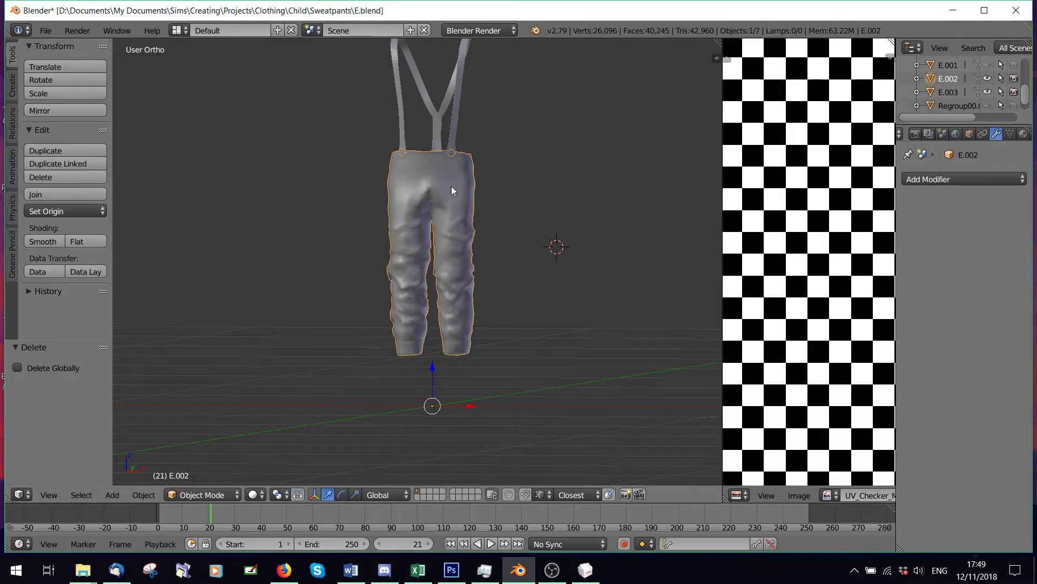
key(shift)
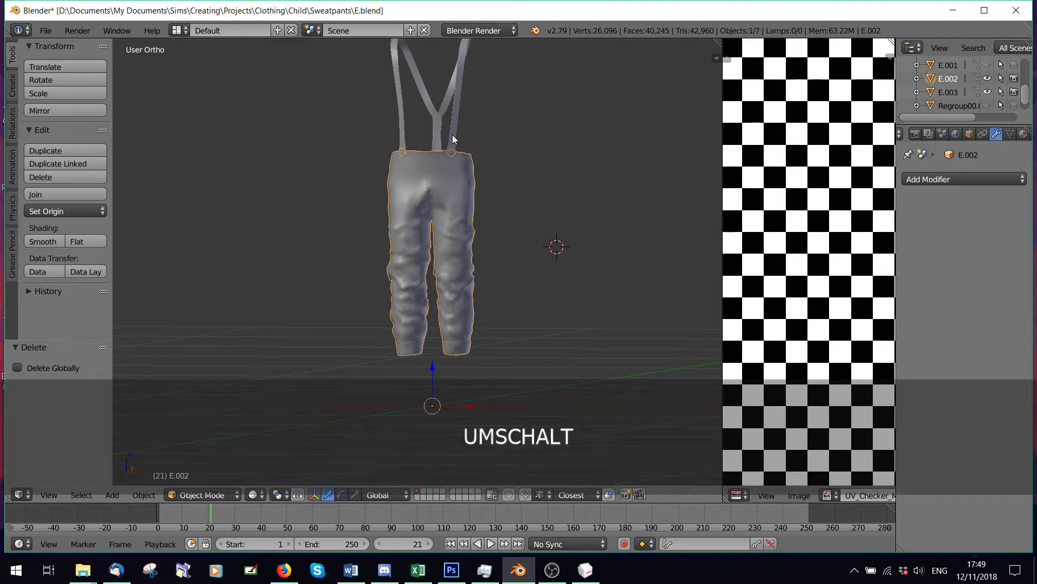
shift+right_click(453, 138)
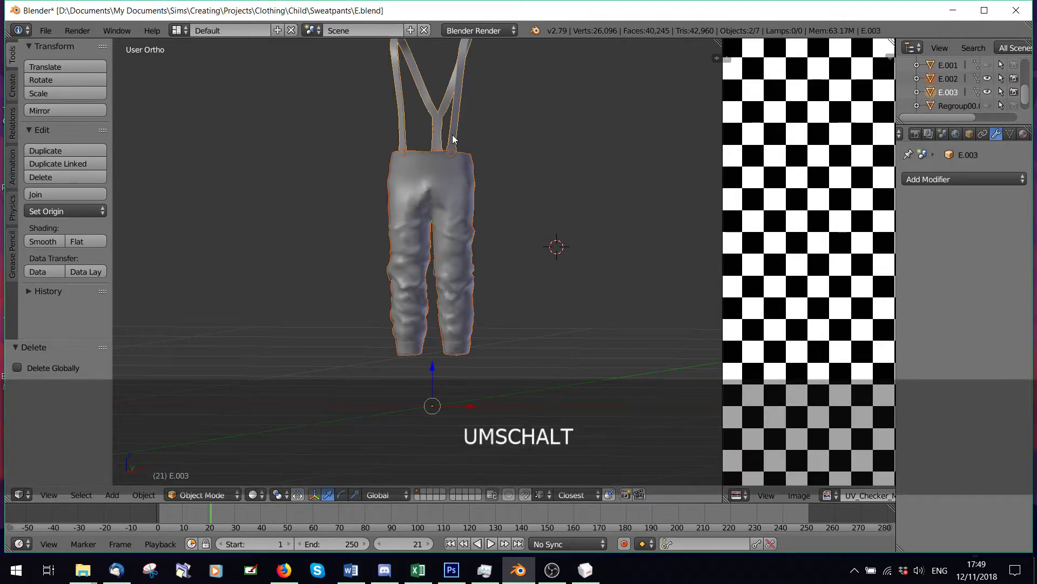
click(47, 194)
Step: Examine the joined pants and suspenders mesh and its triangle count in Edit Mode, then return to Object Mode
click(202, 495)
click(200, 464)
scroll(378, 229, down, 2)
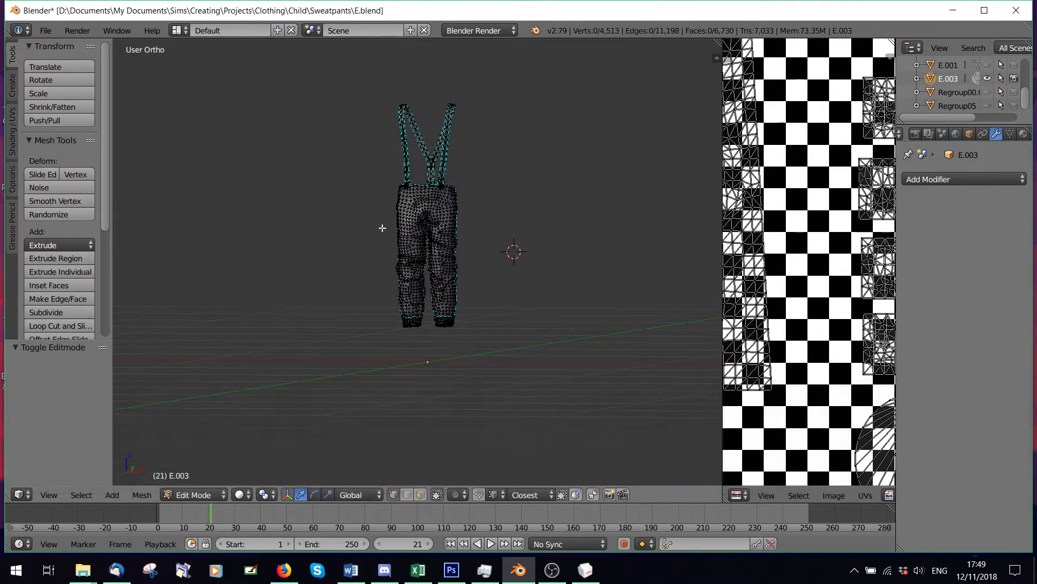
scroll(382, 227, up, 3)
shift+middle_drag(647, 41, 640, 73)
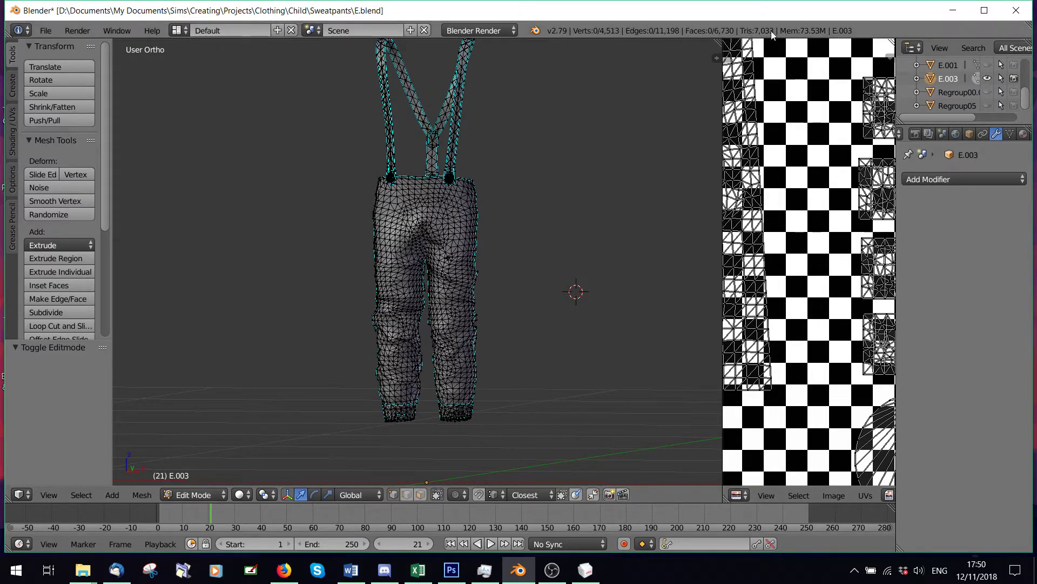
scroll(434, 264, up, 2)
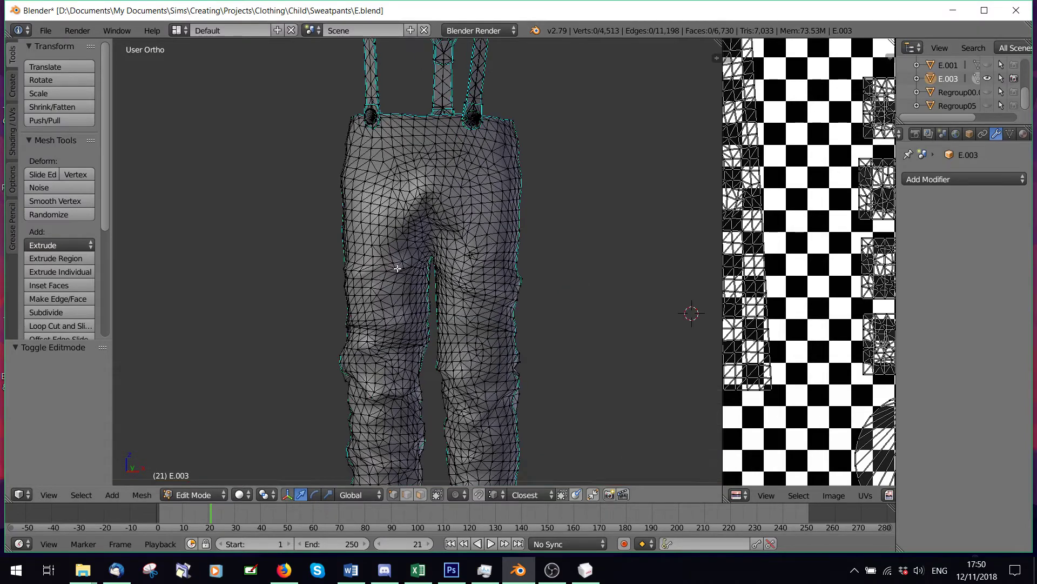
middle_drag(432, 264, 398, 272)
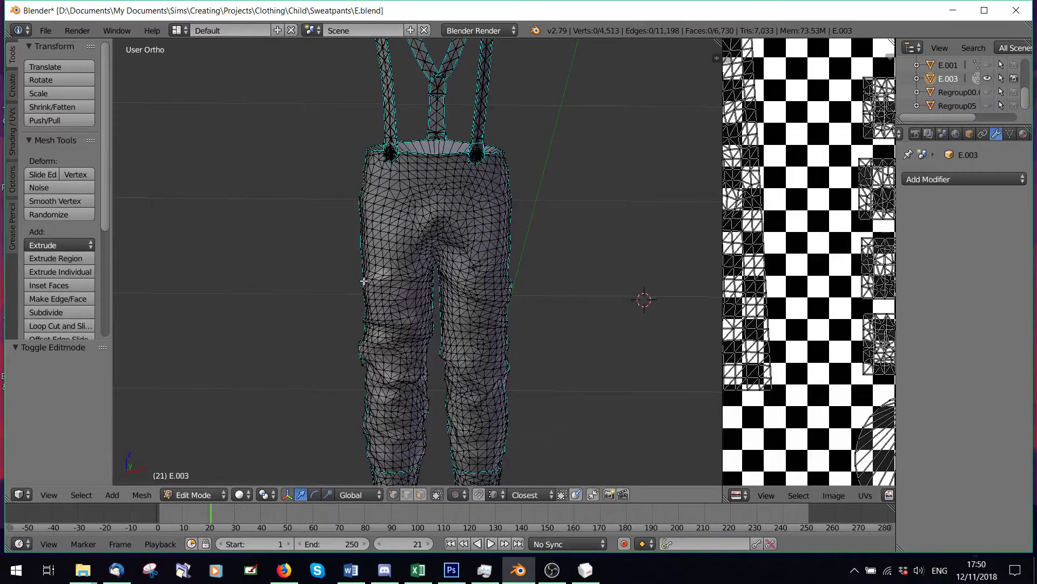
click(193, 495)
click(184, 476)
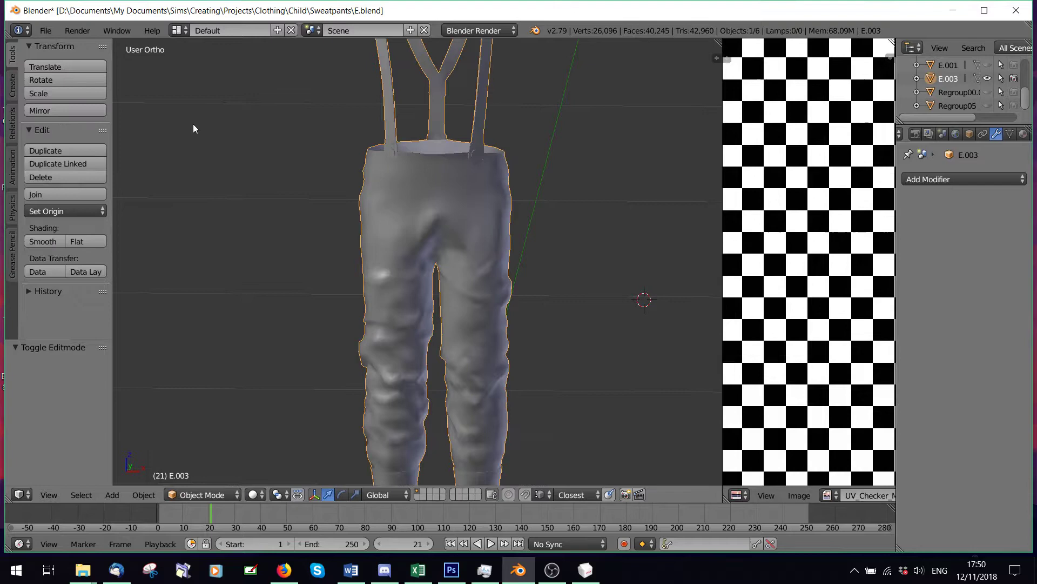
Step: Save the E.blend project and open the recent file C.blend from the toddler Cross Over project
click(42, 31)
click(79, 135)
click(46, 31)
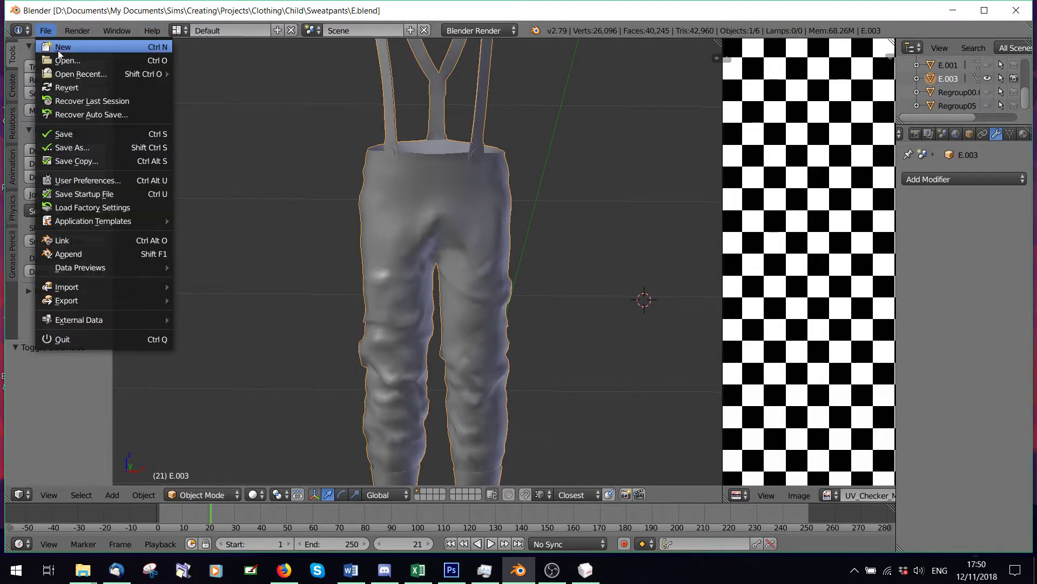
mouse_move(76, 74)
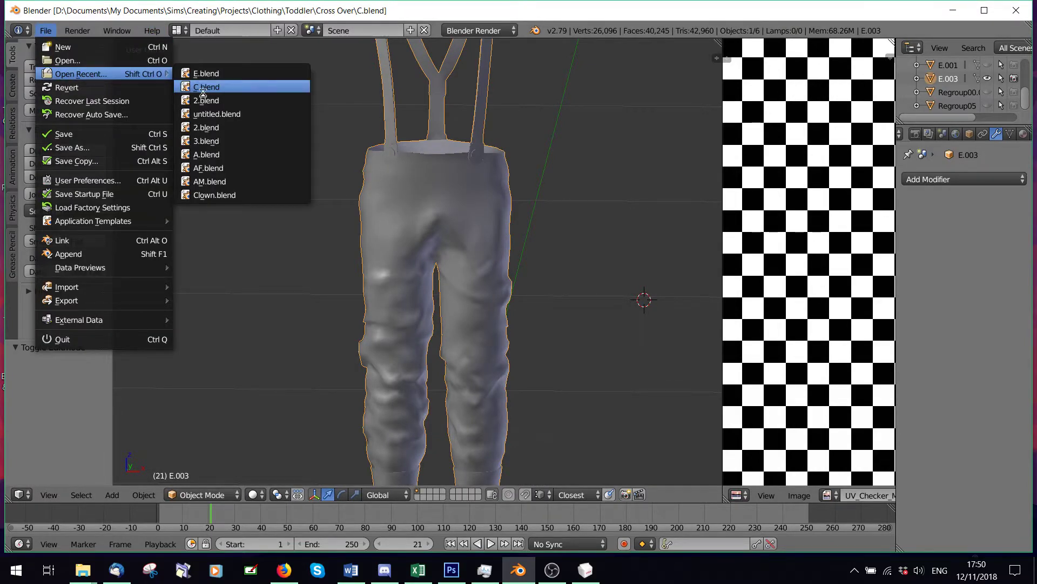
click(203, 87)
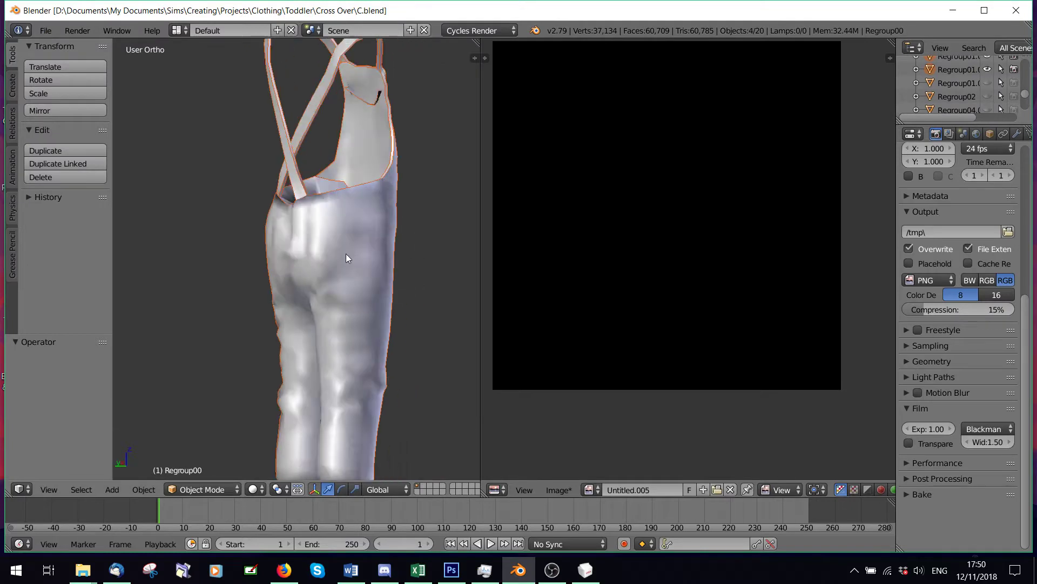
Step: Select the toddler overalls mesh, hide the extra Regroup01 geometry overlapping it, and look through the outliner objects
right_click(349, 255)
middle_drag(345, 254, 270, 254)
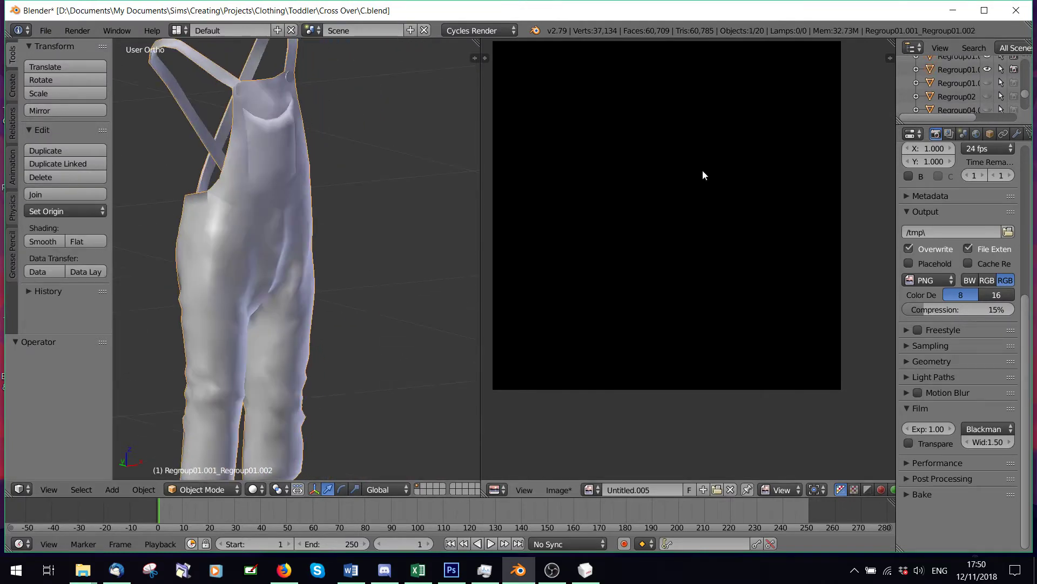
scroll(981, 76, up, 3)
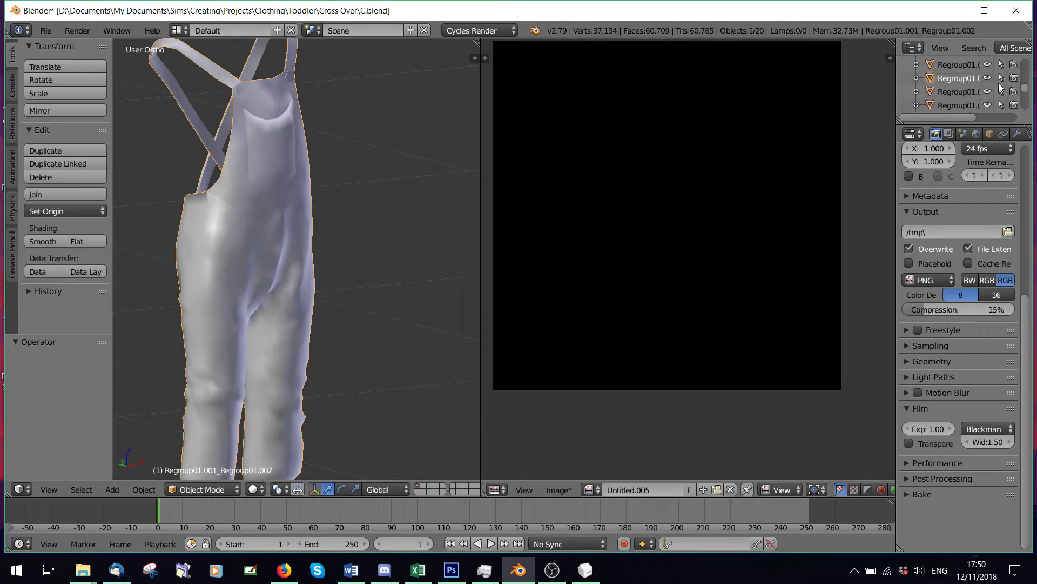
click(987, 64)
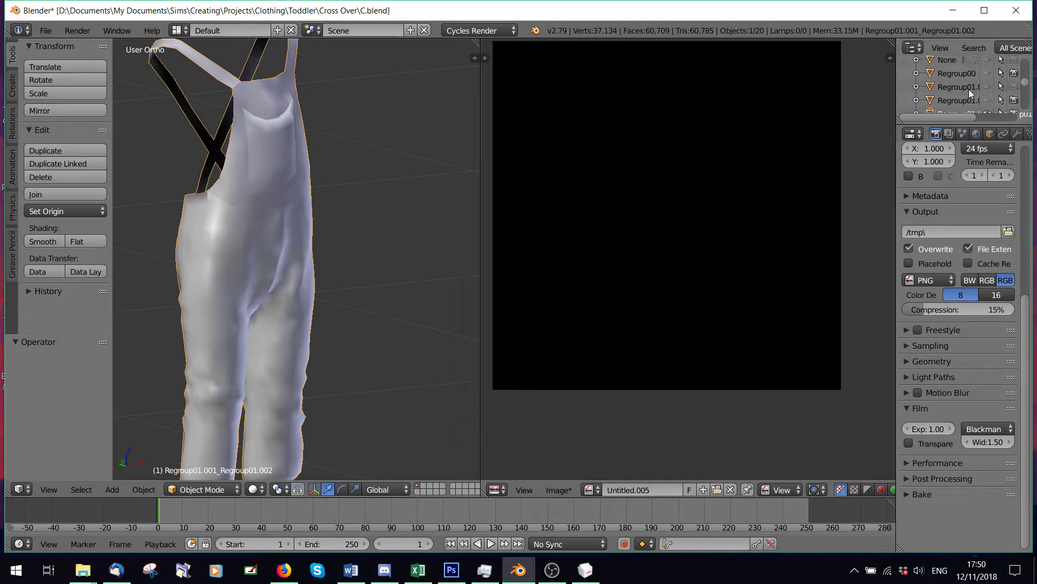
scroll(968, 89, down, 10)
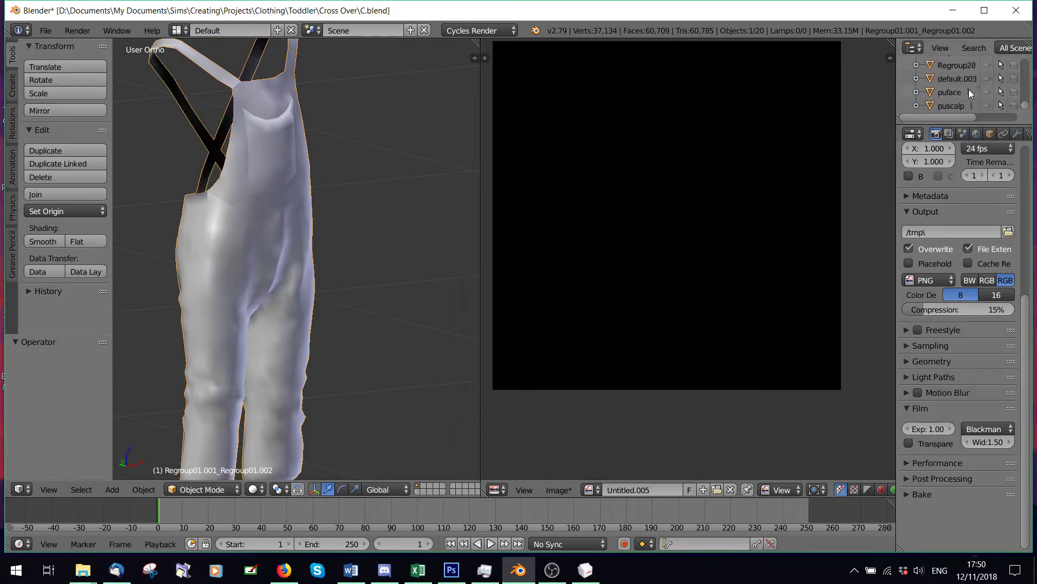
scroll(968, 89, up, 10)
middle_drag(216, 228, 609, 193)
middle_drag(315, 249, 362, 293)
Step: Enter Edit Mode on the toddler overalls and examine their straps, chest pocket, openings and UV islands
click(211, 489)
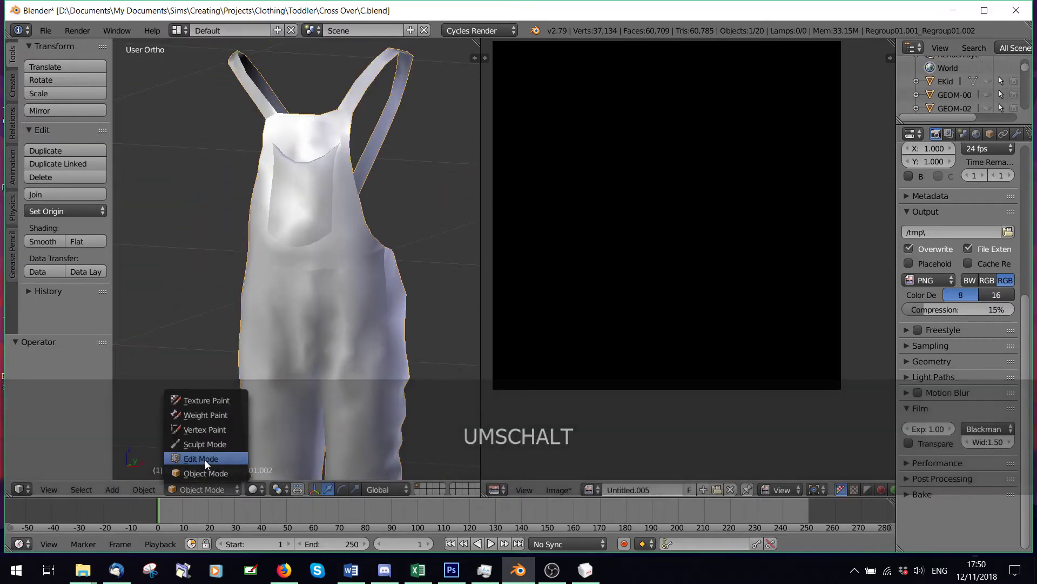
click(205, 458)
middle_drag(205, 458, 335, 243)
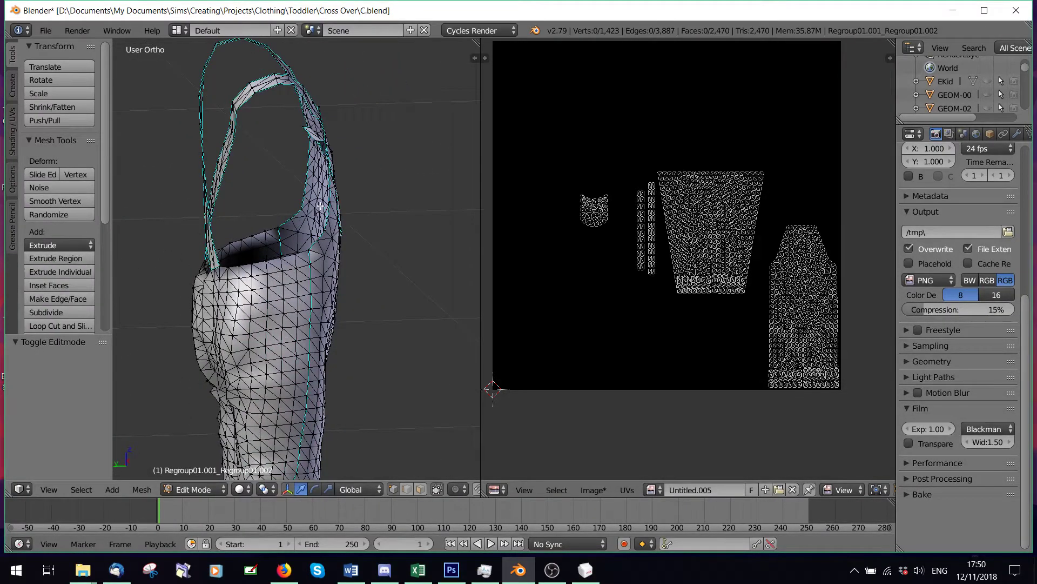
middle_drag(332, 179, 209, 179)
scroll(302, 180, up, 4)
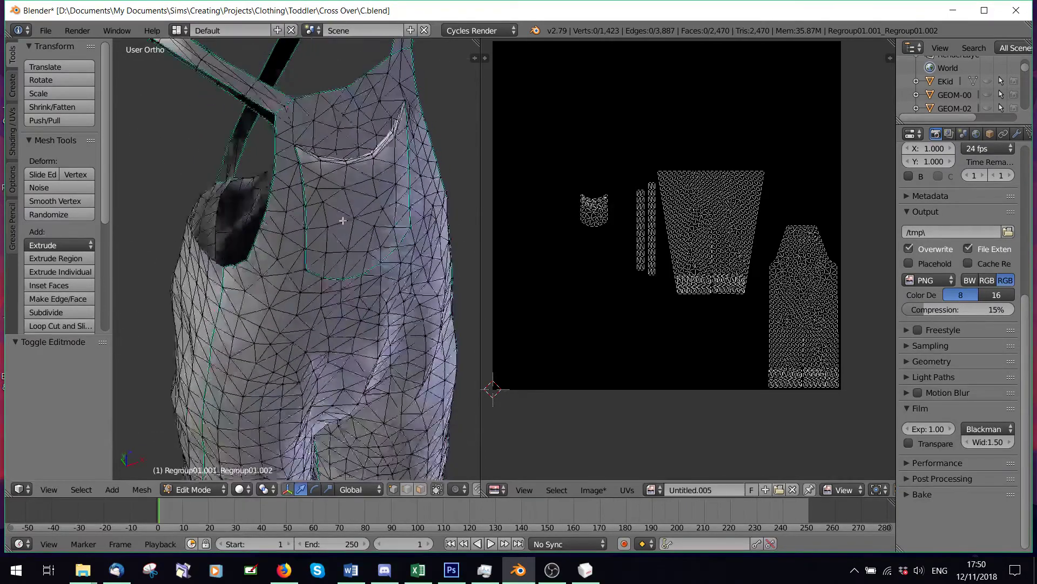
middle_drag(342, 220, 380, 171)
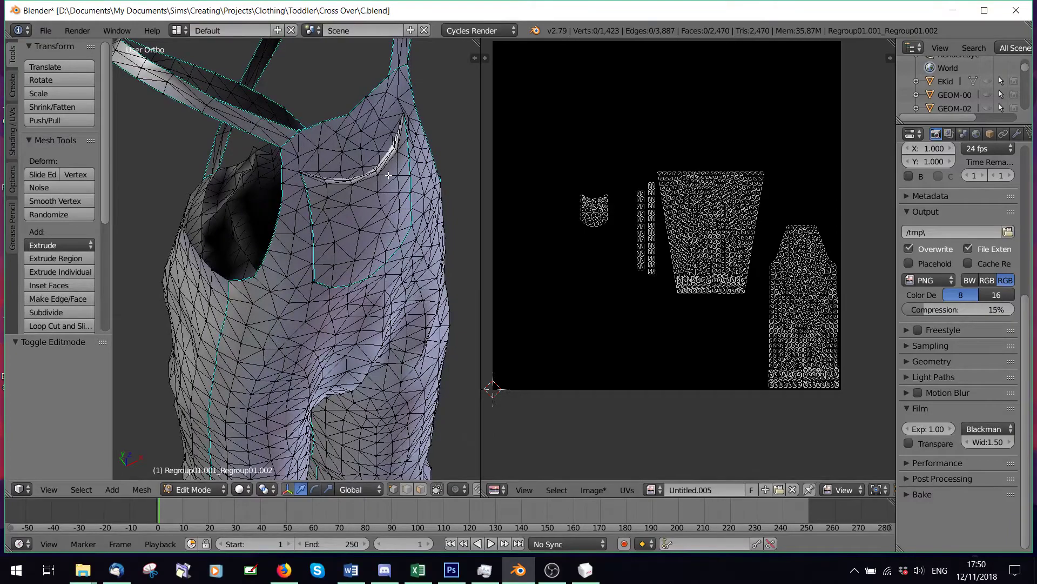
scroll(595, 213, up, 7)
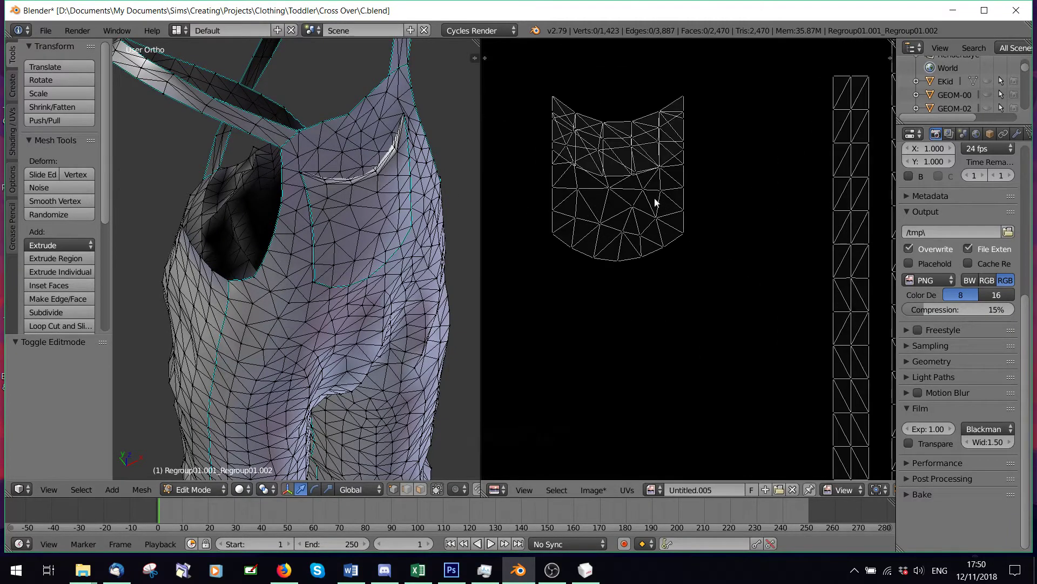
scroll(656, 202, down, 5)
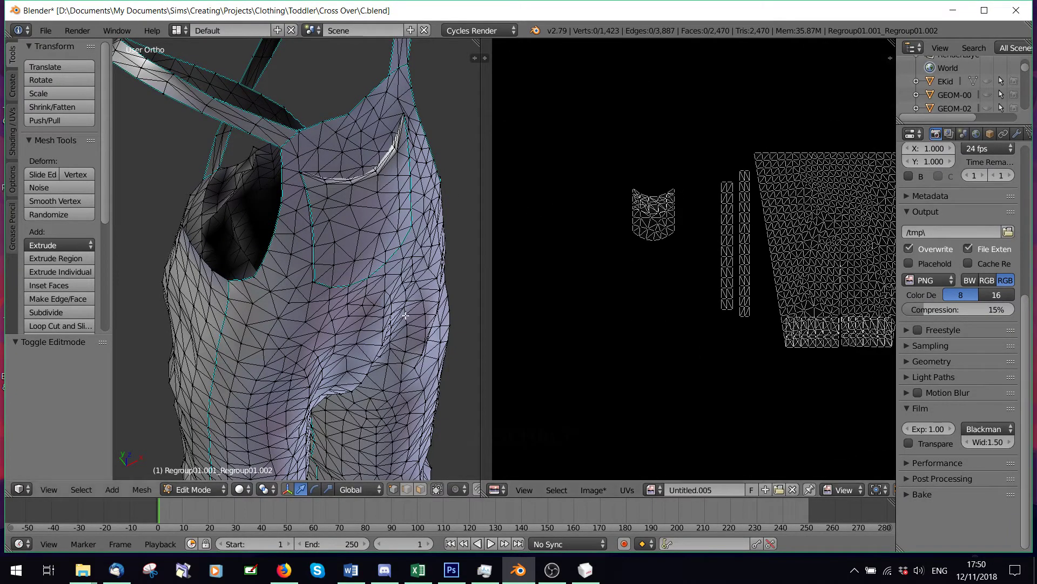
scroll(297, 271, down, 4)
middle_drag(297, 270, 346, 253)
scroll(346, 254, up, 3)
shift+middle_drag(318, 408, 362, 92)
shift+middle_drag(362, 92, 348, 294)
scroll(347, 294, down, 5)
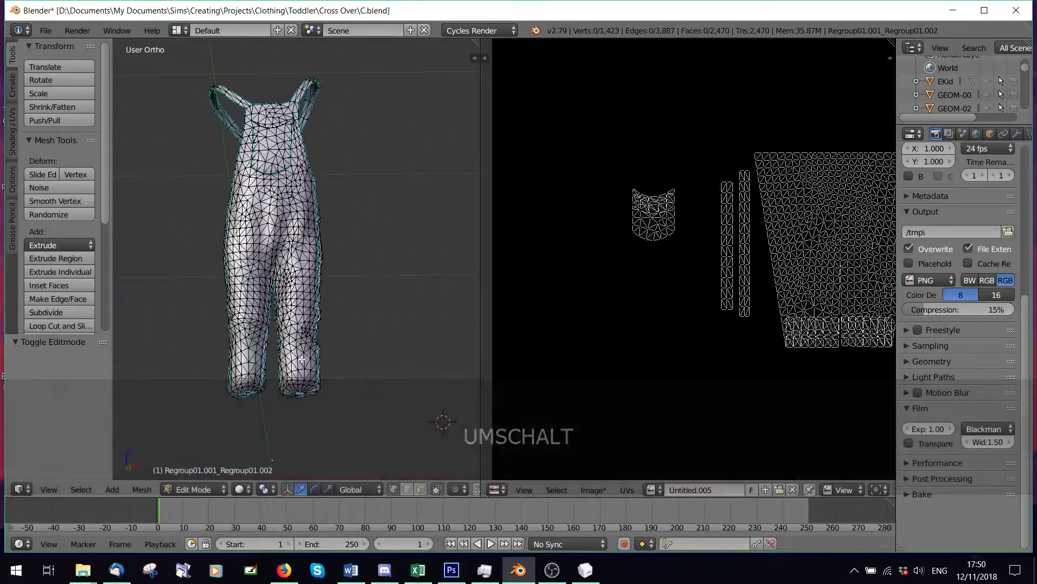
scroll(302, 352, up, 2)
scroll(261, 395, down, 2)
Step: Return to Object Mode and delete the selected toddler overalls mesh from the scene
click(196, 489)
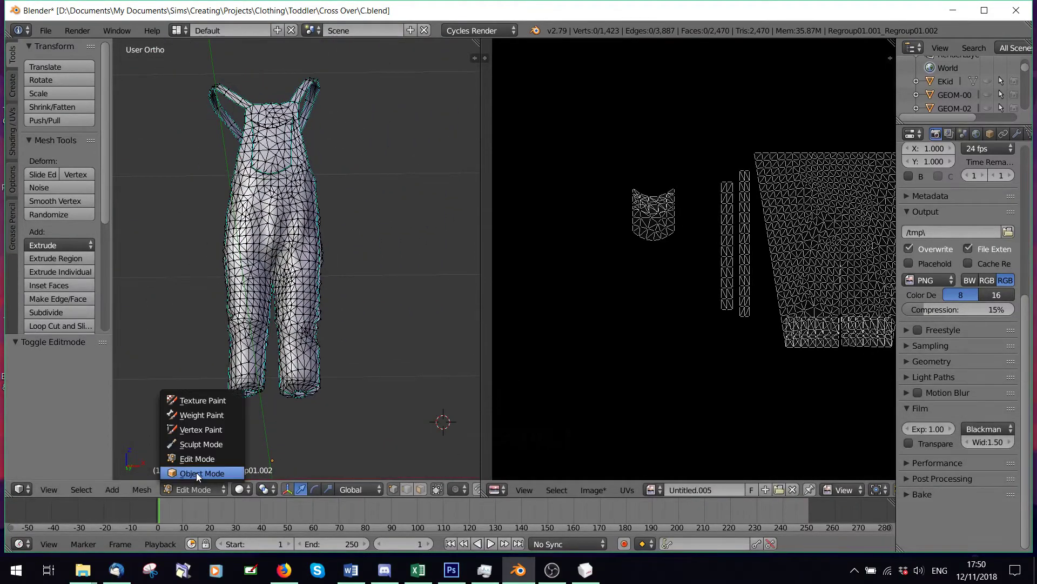
click(196, 472)
key(Delete)
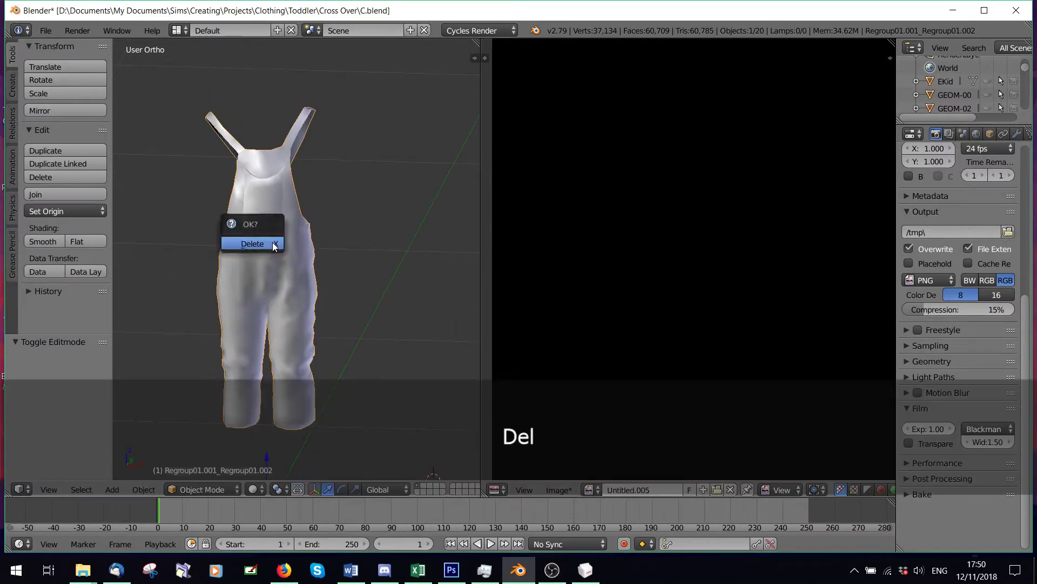
click(274, 243)
Step: Import C.obj from the Toddler Cross Over folder as a Wavefront OBJ
click(43, 30)
mouse_move(108, 287)
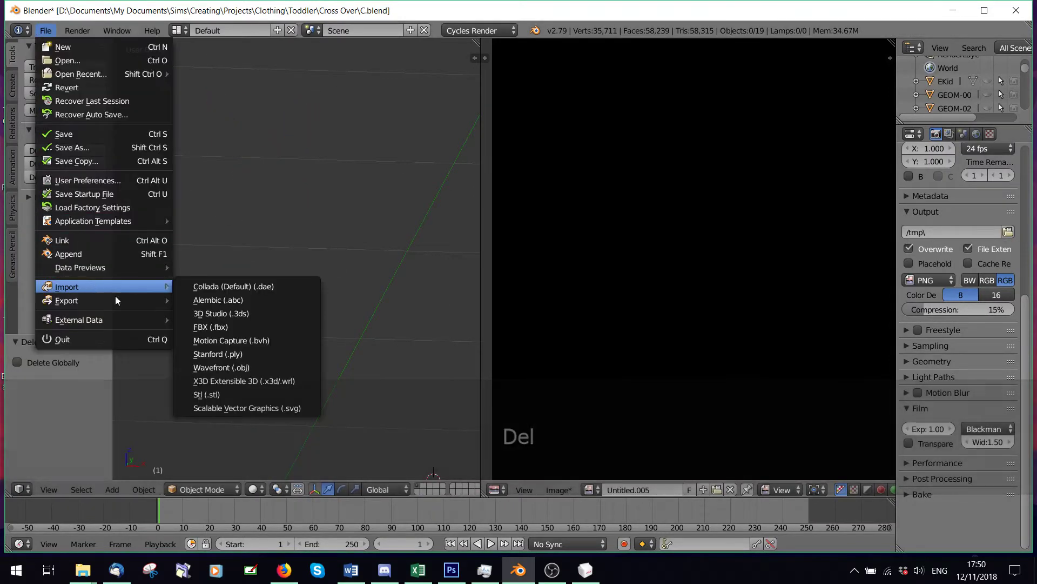
click(226, 375)
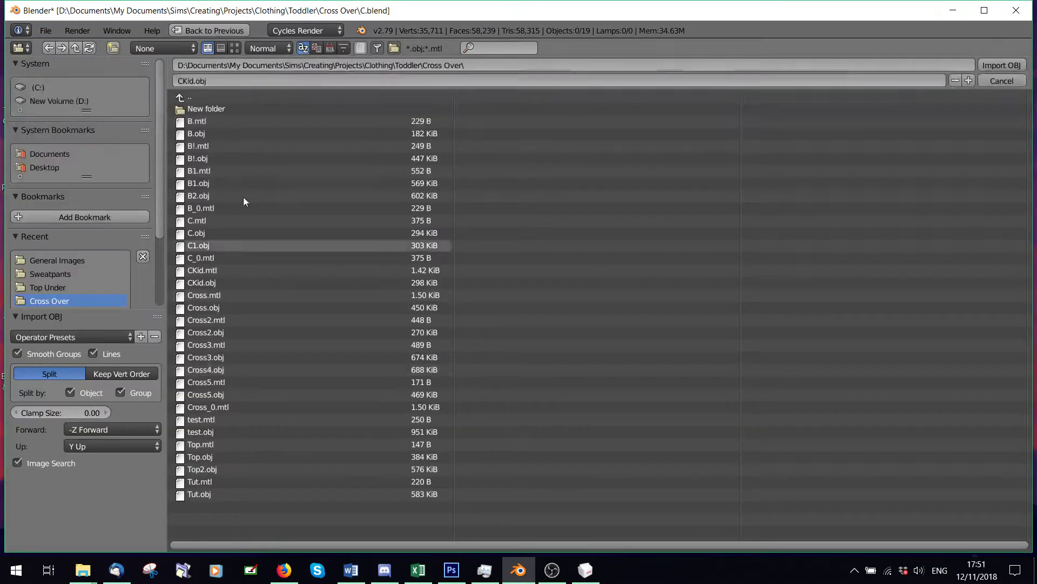
click(183, 95)
click(184, 95)
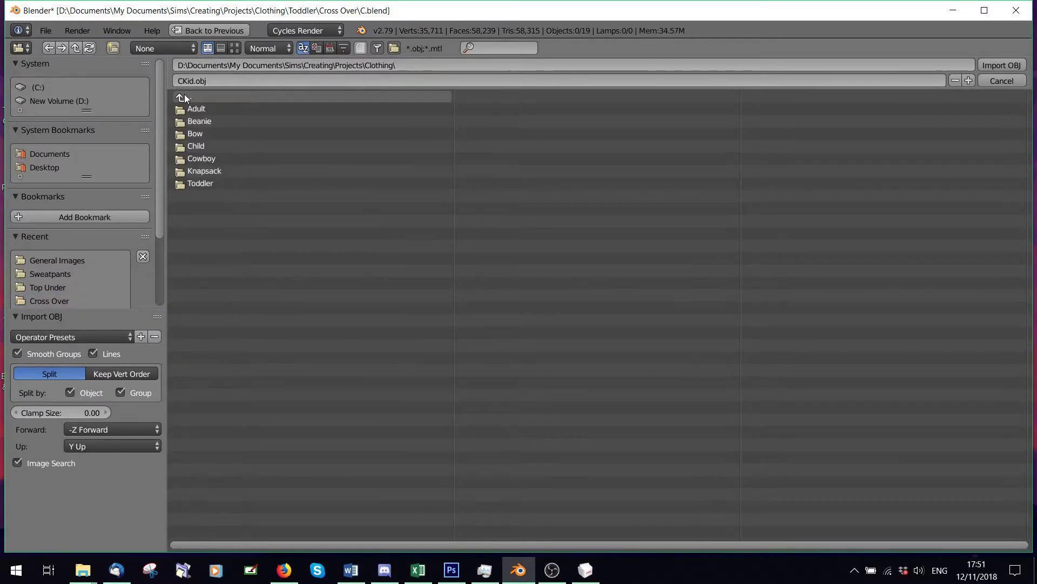
click(212, 184)
click(208, 267)
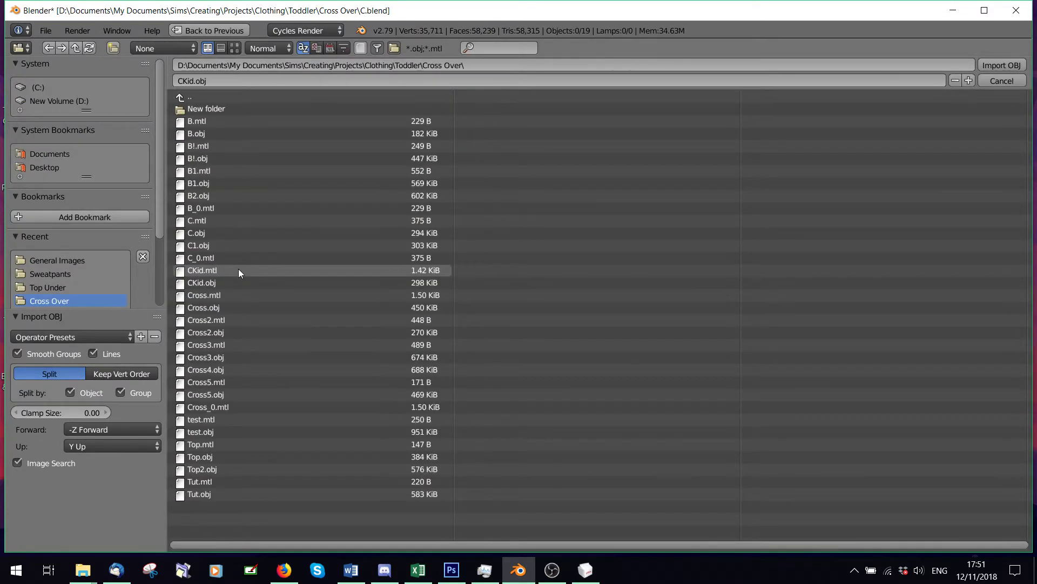
double_click(205, 232)
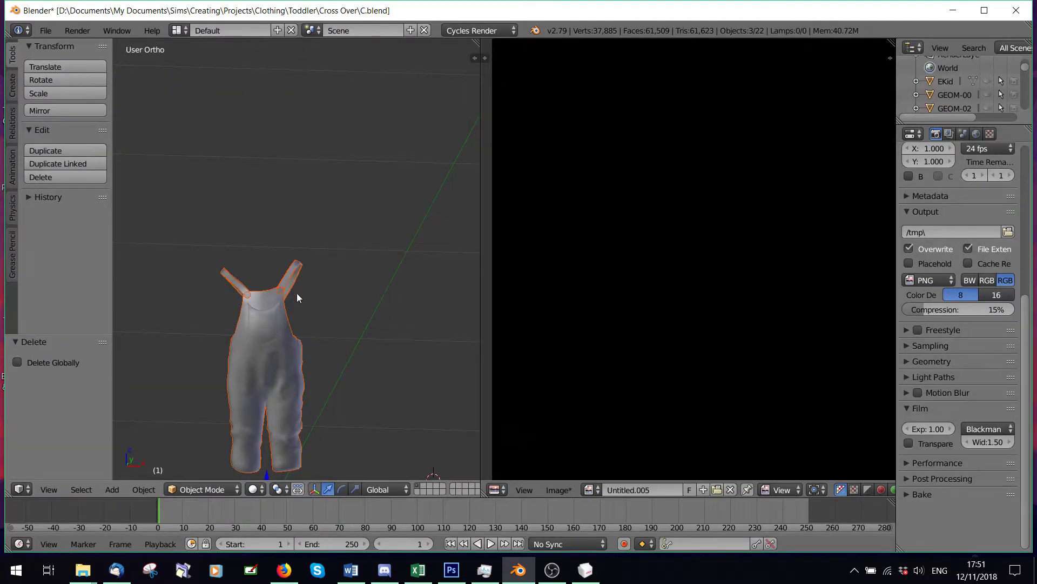
middle_drag(297, 293, 329, 213)
scroll(330, 213, up, 1)
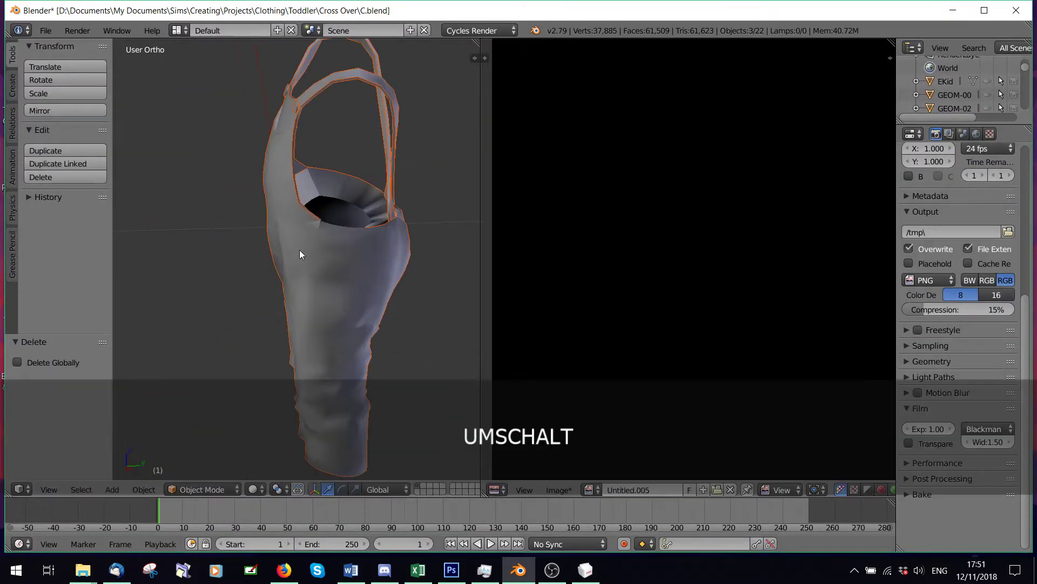
Step: Select the imported toddler overalls, hide the extra Regroup geometry overlapping them, and put the overalls mesh in Edit Mode
right_click(299, 250)
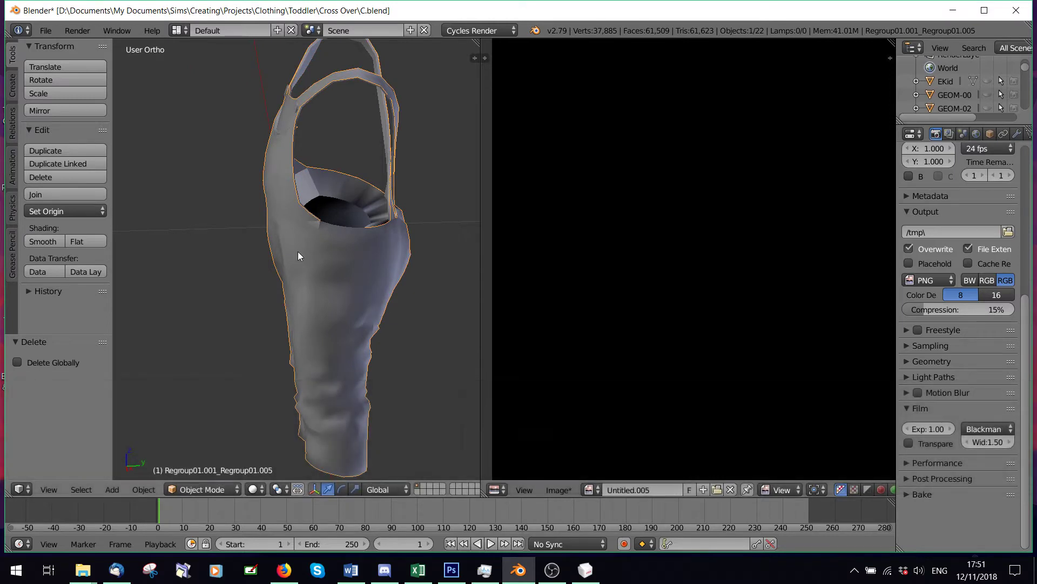
scroll(992, 80, down, 5)
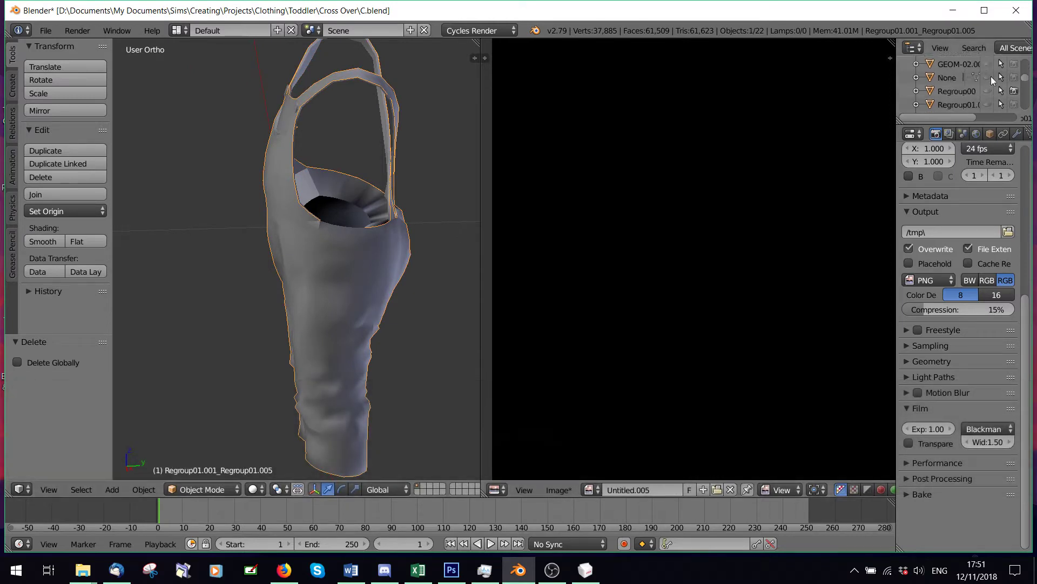
click(987, 97)
middle_drag(355, 216, 326, 246)
scroll(206, 448, up, 3)
click(202, 489)
click(208, 461)
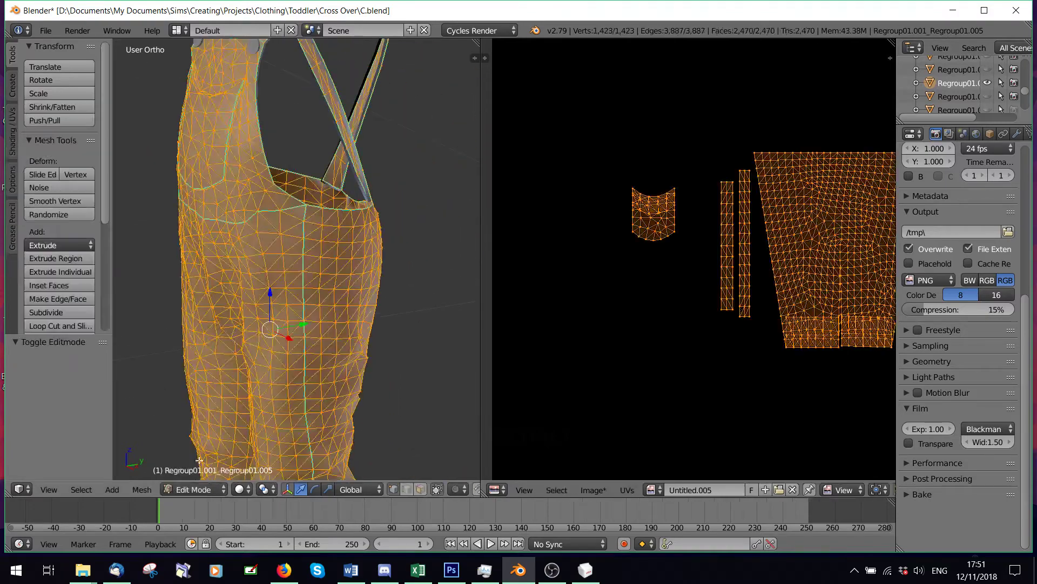
Step: Select both crossed shoulder straps as linked geometry and separate the selection from the overalls mesh into its own object
middle_drag(302, 281, 313, 230)
key(a)
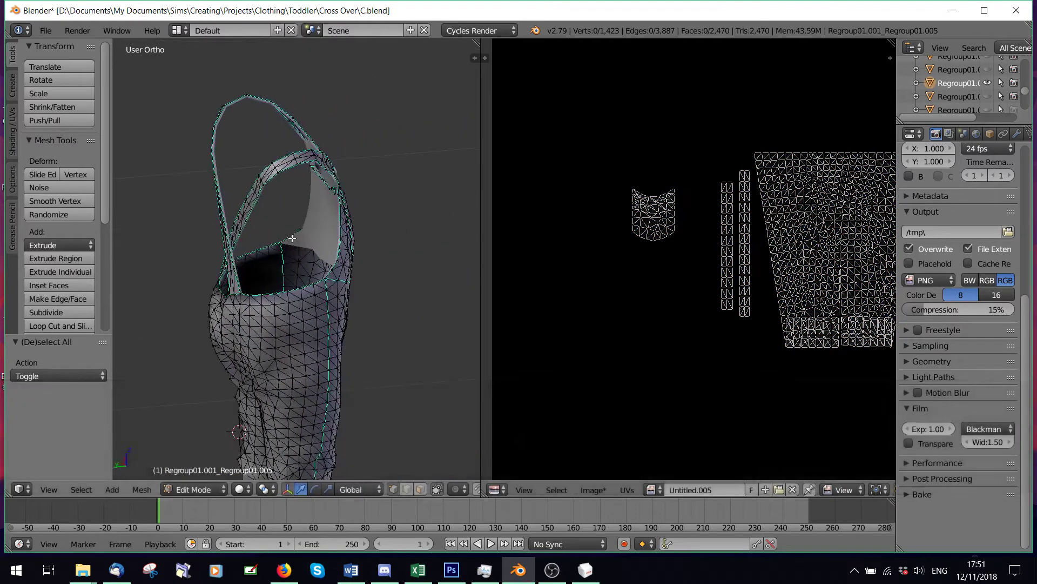
scroll(982, 84, up, 2)
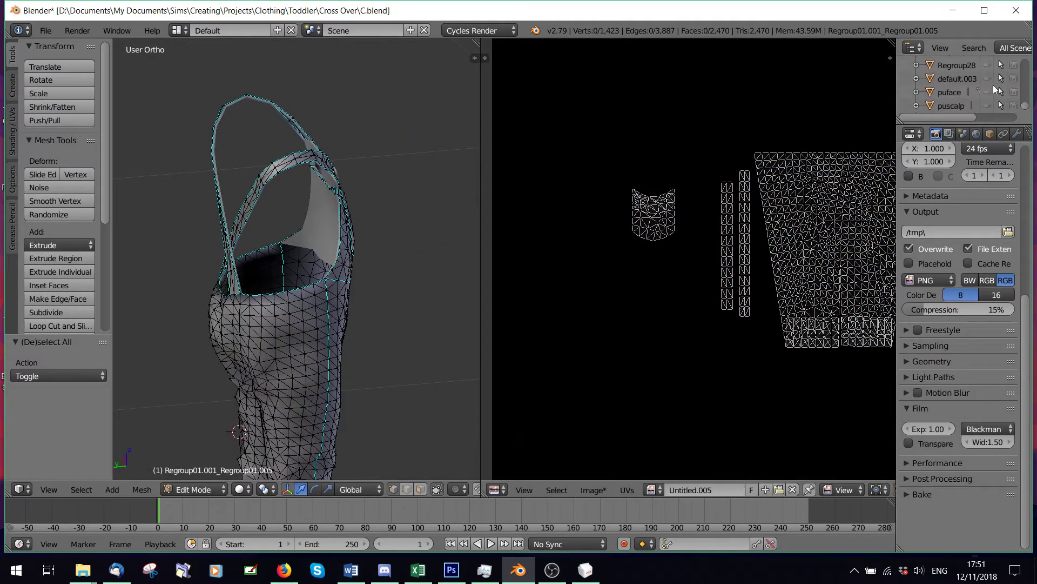
scroll(995, 85, up, 2)
scroll(995, 85, down, 2)
scroll(261, 101, up, 4)
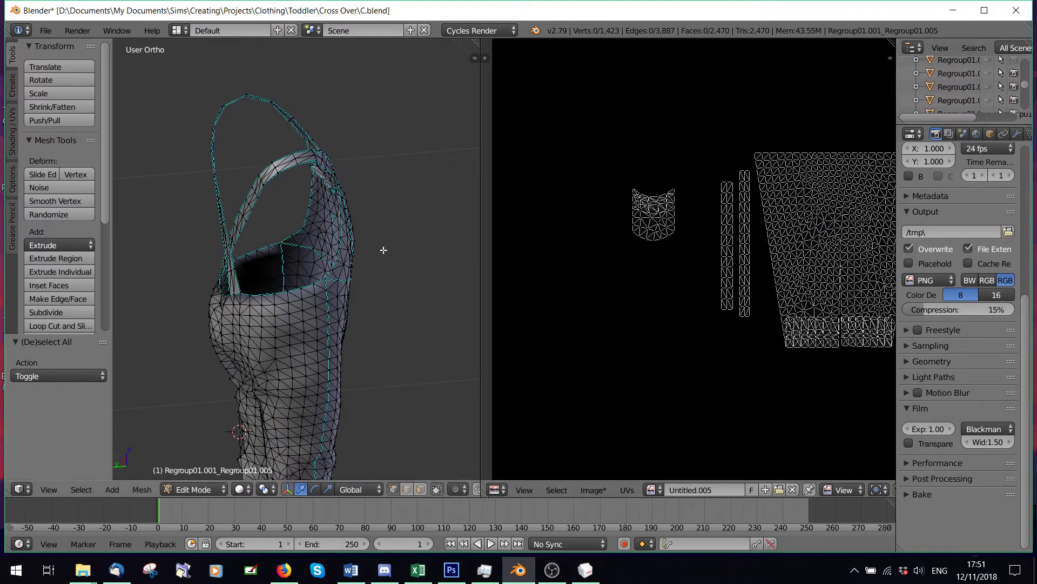
key(l)
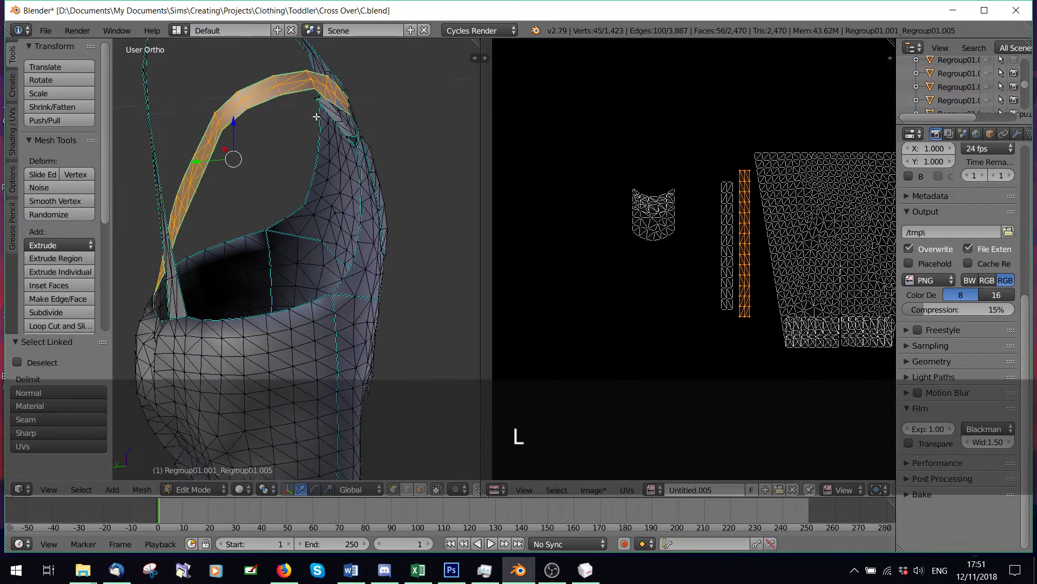
scroll(214, 108, down, 4)
key(shift+l)
middle_drag(266, 104, 369, 206)
scroll(345, 205, up, 4)
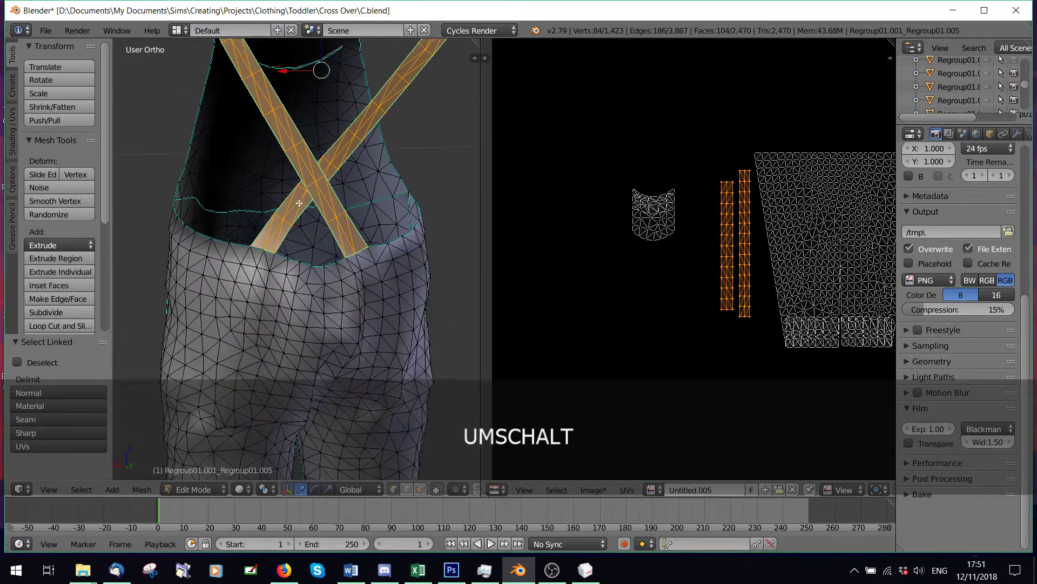
key(p)
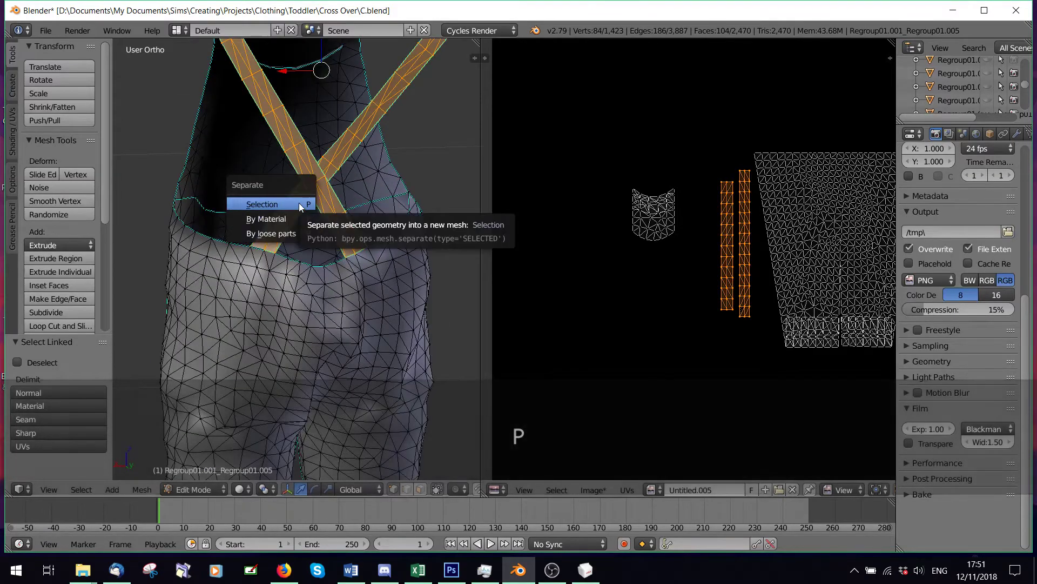
click(262, 204)
scroll(301, 205, down, 3)
scroll(374, 255, up, 2)
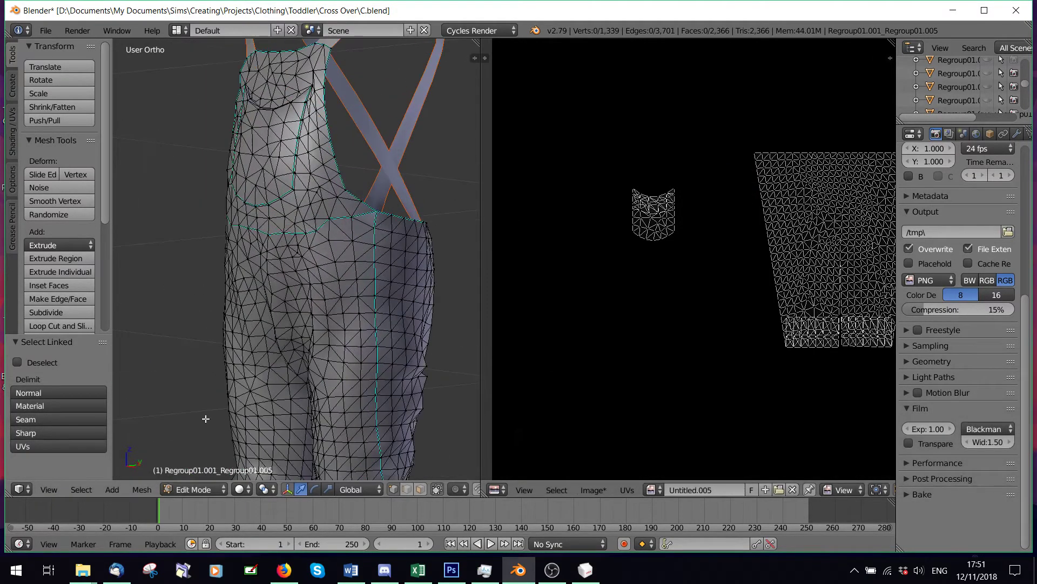
Step: Return to Object Mode, add a Solidify modifier with thickness 0.0030 to the separated straps, and apply it
key(Tab)
scroll(262, 411, down, 2)
key(shift)
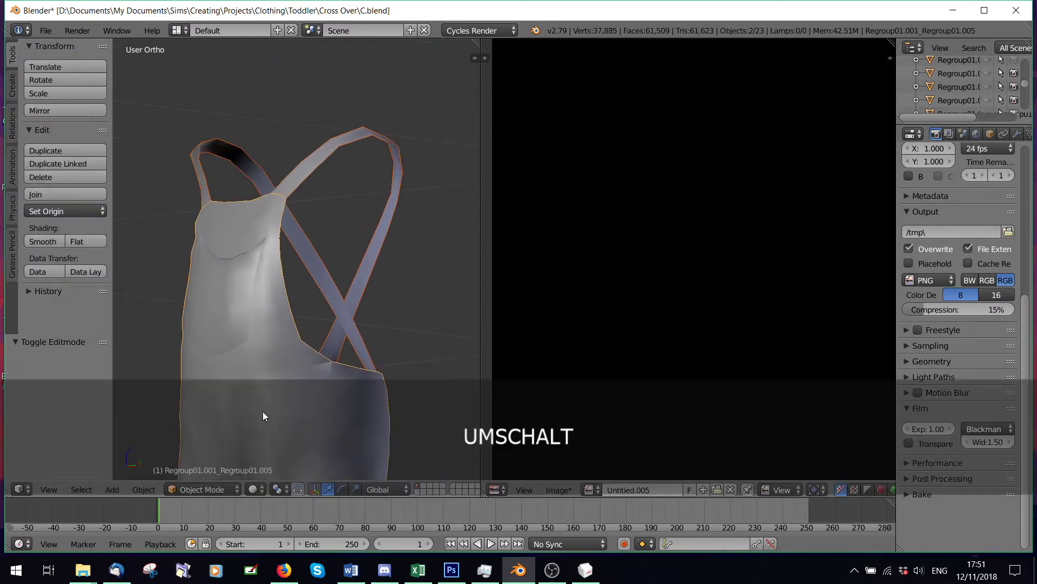
right_click(369, 270)
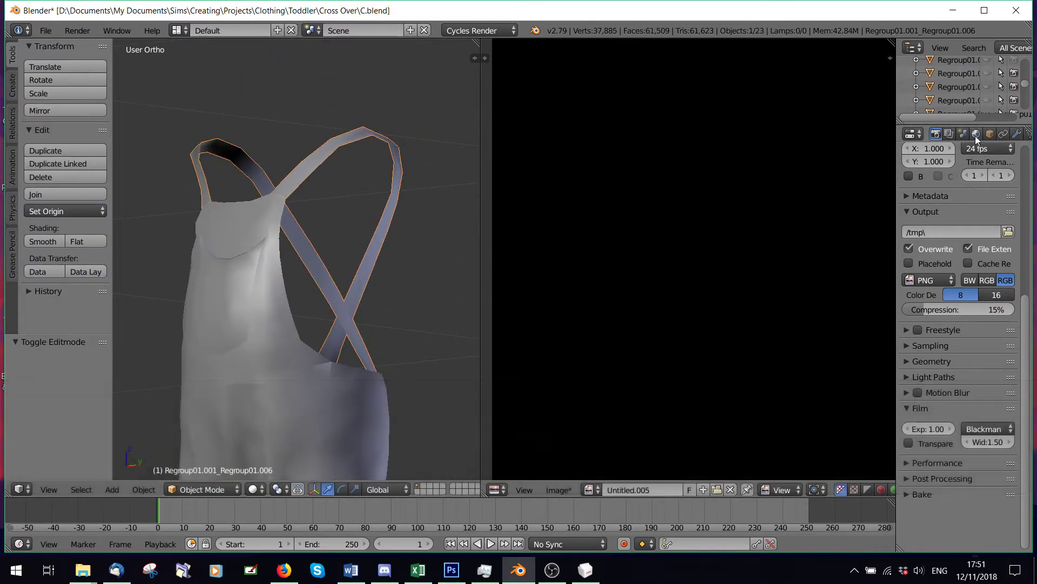
click(1015, 135)
click(931, 179)
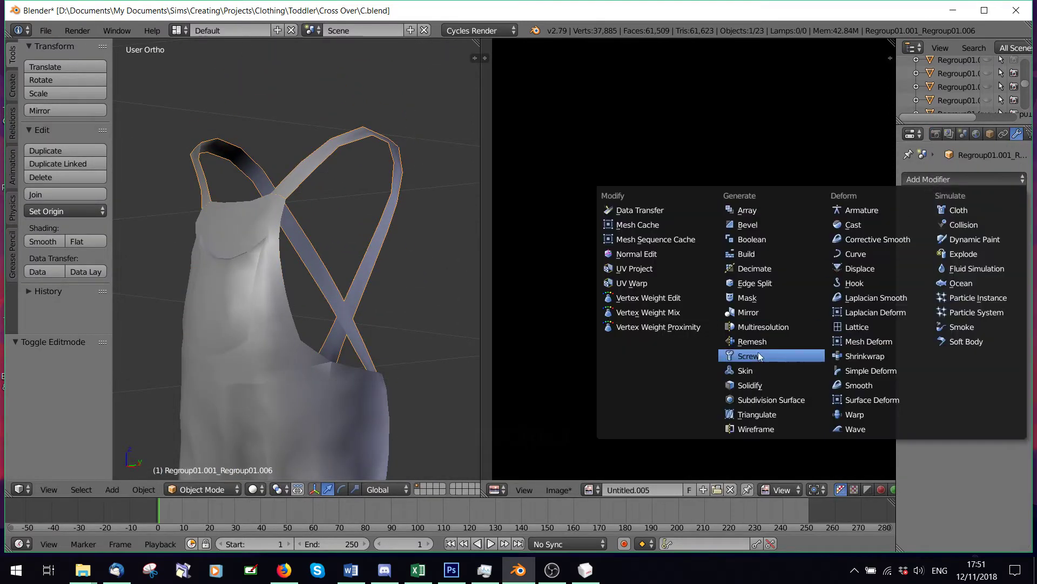
click(751, 385)
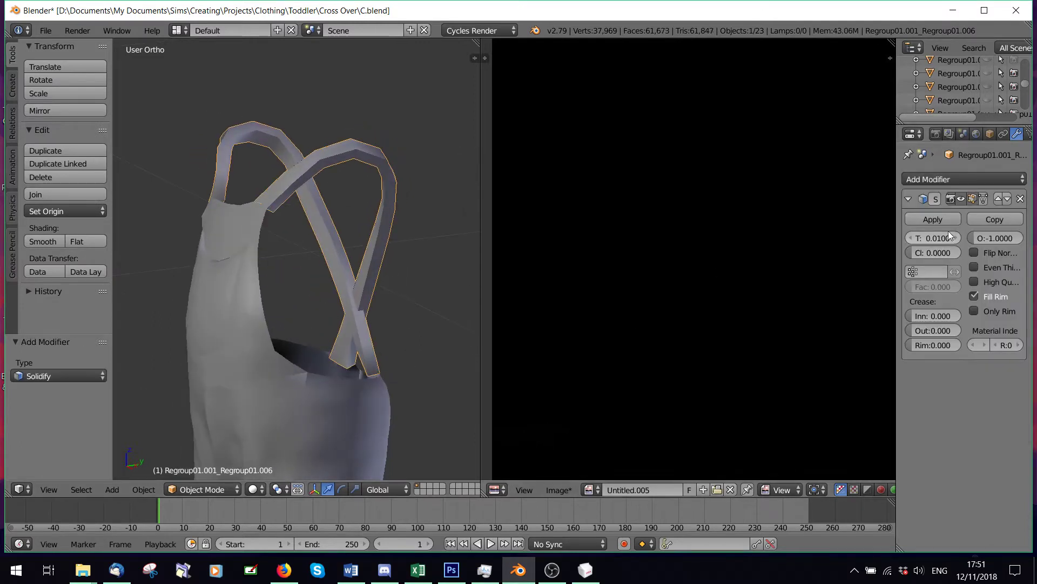
mouse_move(948, 237)
mouse_down()
mouse_move(964, 238)
mouse_move(939, 237)
mouse_move(950, 238)
mouse_up()
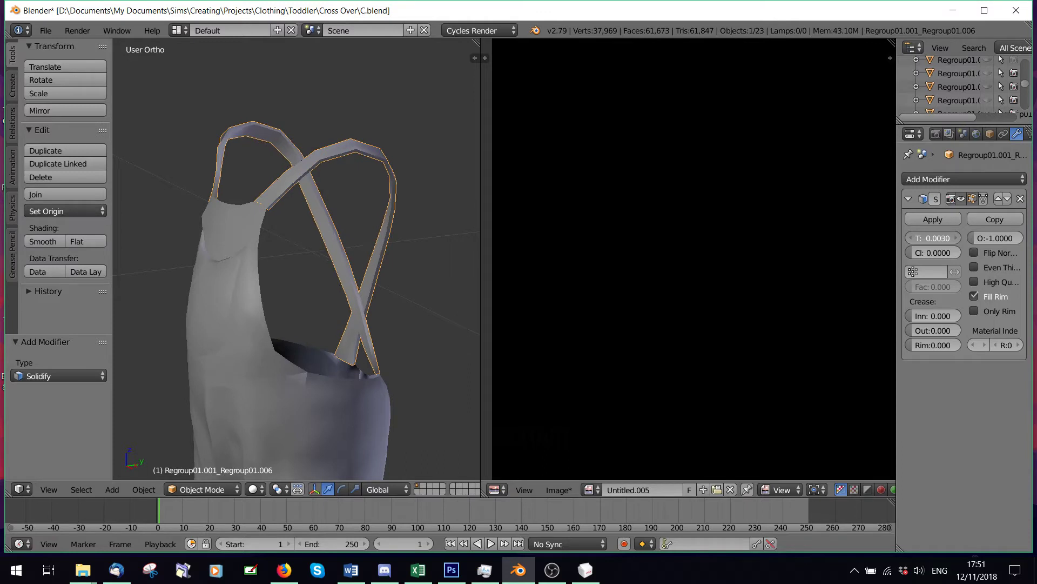
click(945, 219)
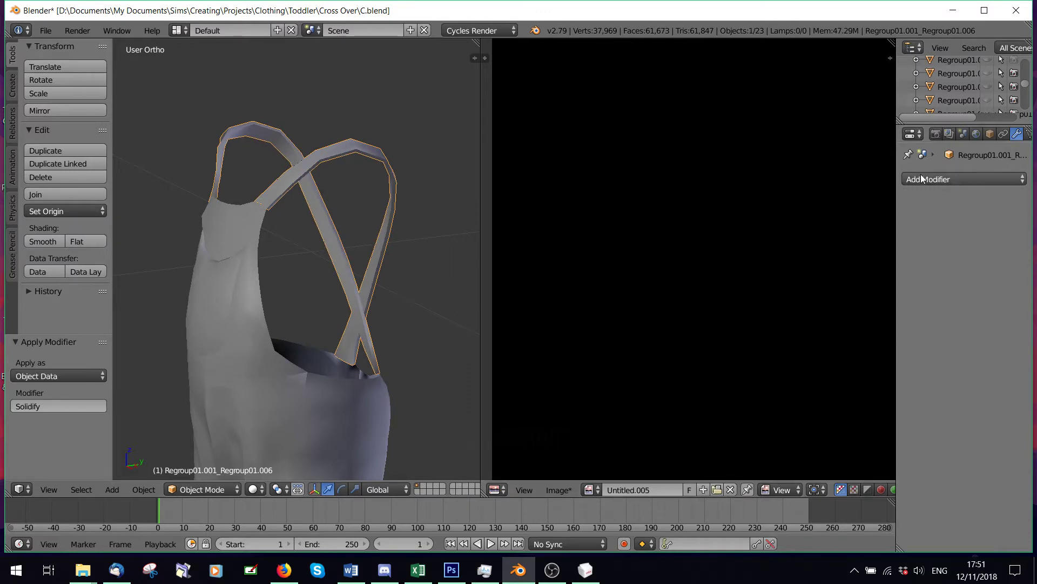
Step: Add an Edge Split modifier with a 30° split angle to the thickened straps and apply it
click(951, 179)
click(758, 285)
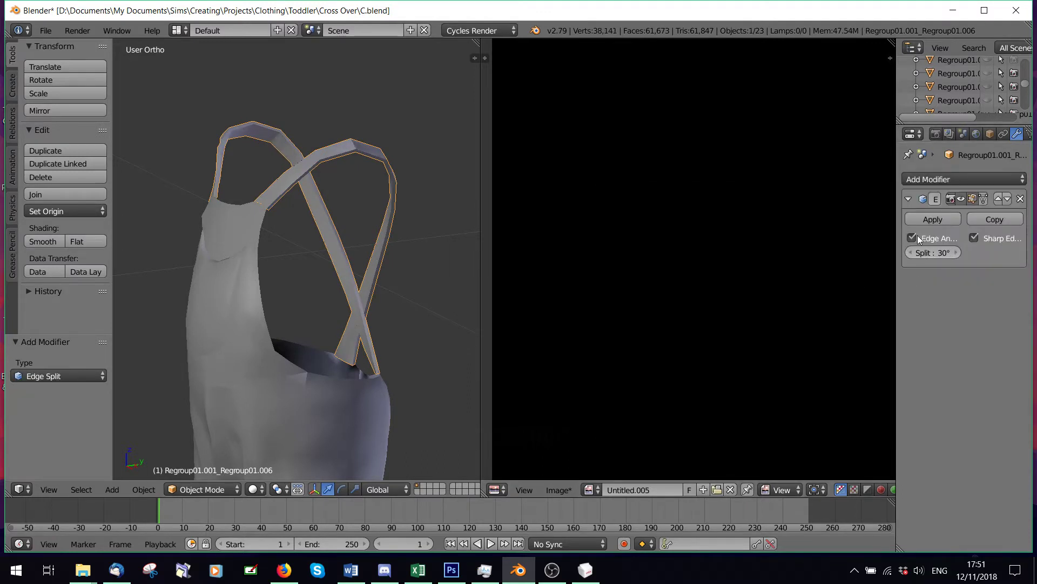
click(927, 220)
Step: Open the overalls body in Edit Mode and bring the chest pocket and its UV island into close view
middle_drag(273, 262, 331, 256)
click(185, 493)
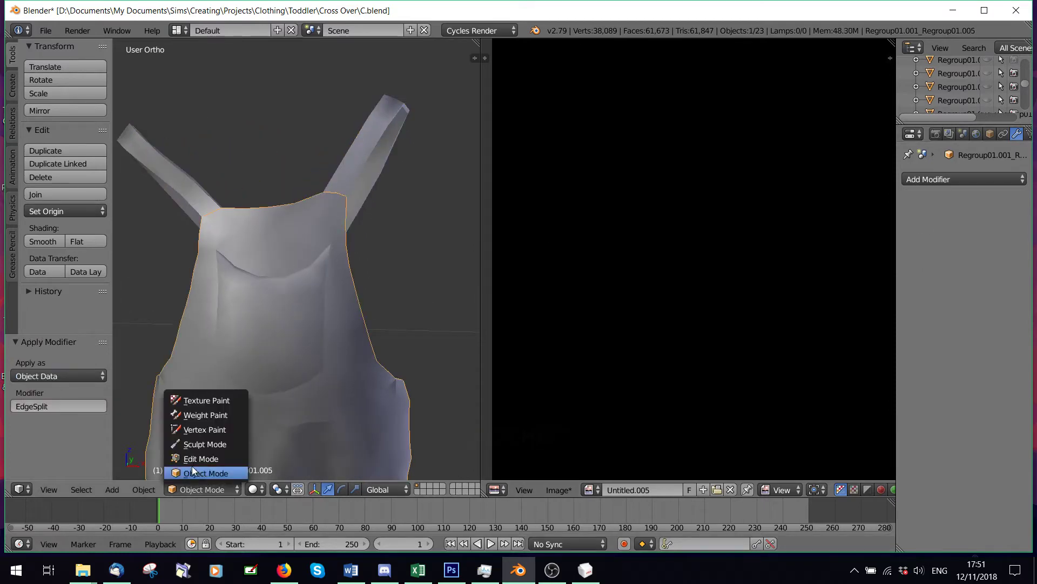
click(193, 460)
scroll(314, 357, up, 3)
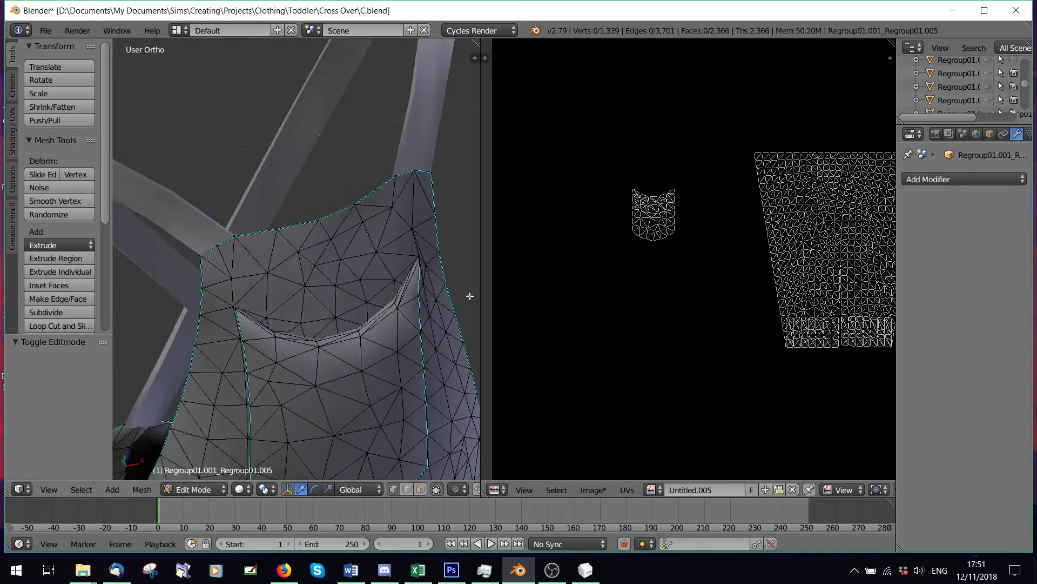
scroll(419, 312, up, 1)
scroll(675, 267, up, 5)
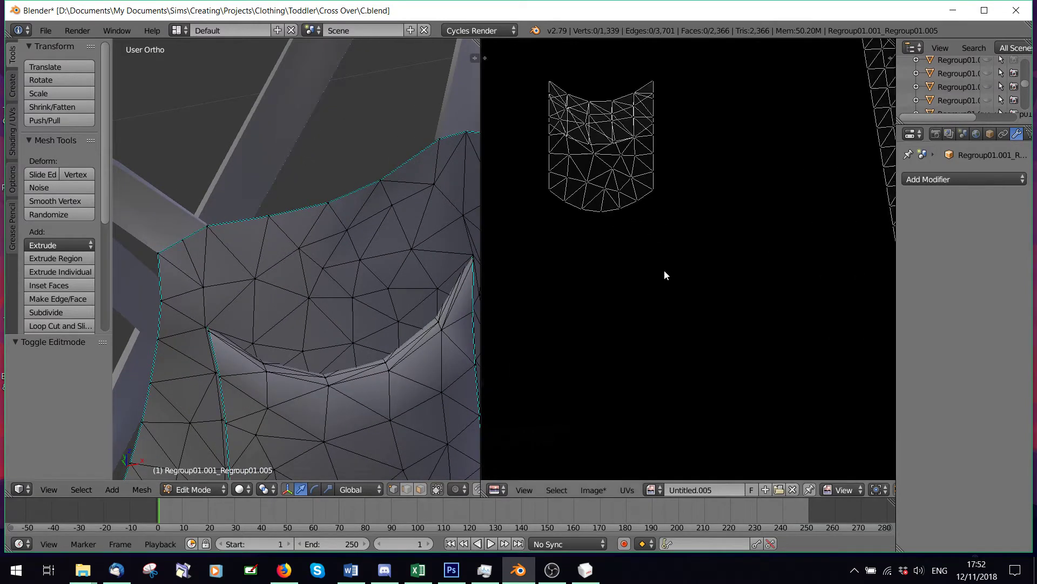
shift+middle_drag(643, 142, 733, 358)
Step: Try extruding the upper edge of the chest pocket and moving it 0.015 along Y into the bib
key(b)
mouse_move(748, 239)
mouse_down()
mouse_move(660, 270)
mouse_move(628, 257)
mouse_move(598, 222)
mouse_up()
key(Escape)
middle_drag(411, 356, 432, 345)
middle_drag(465, 308, 406, 251)
key(e)
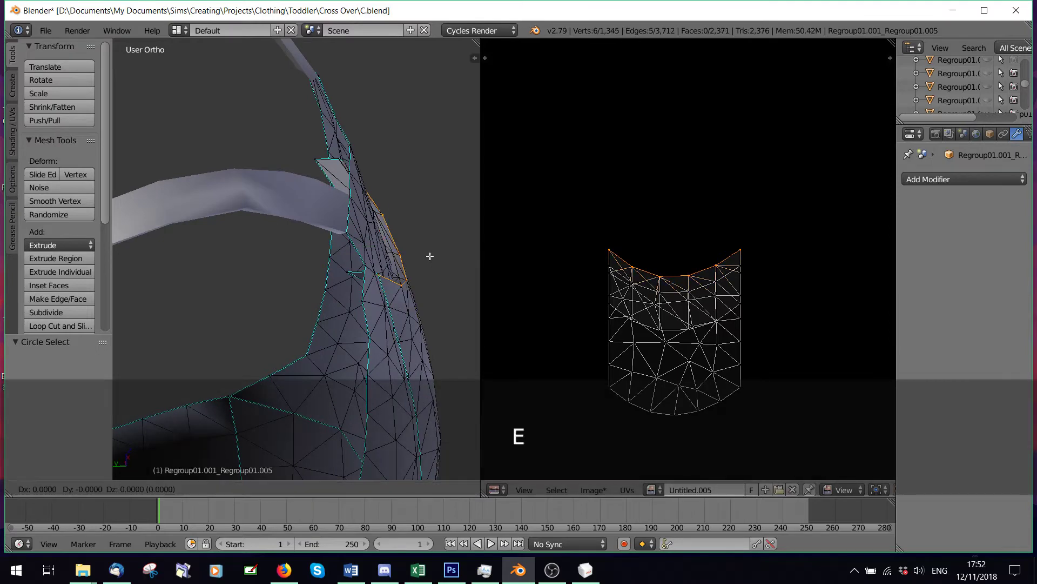
click(315, 253)
middle_drag(315, 253, 407, 163)
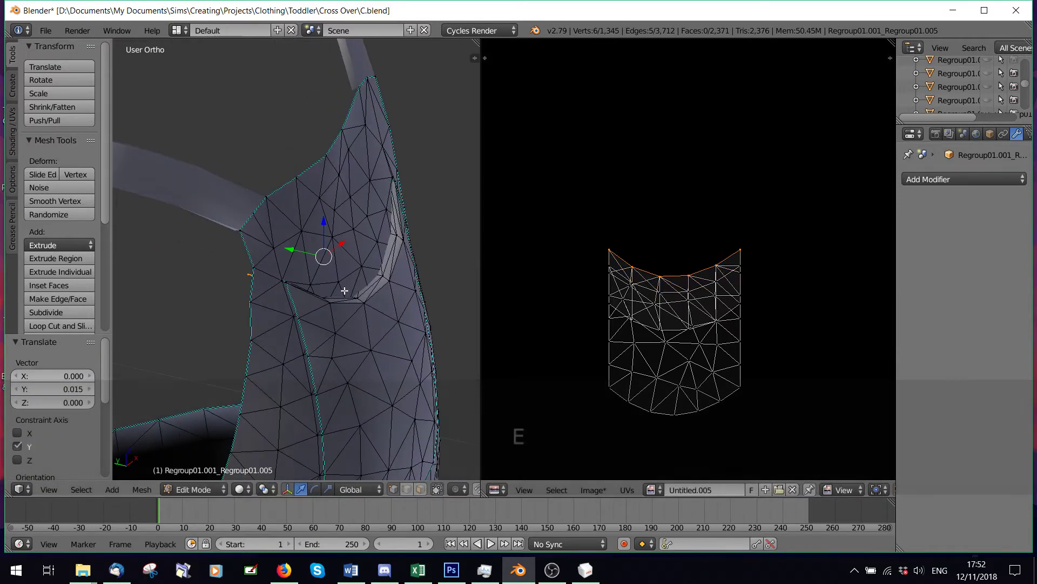
scroll(327, 306, down, 4)
key(ctrl+z)
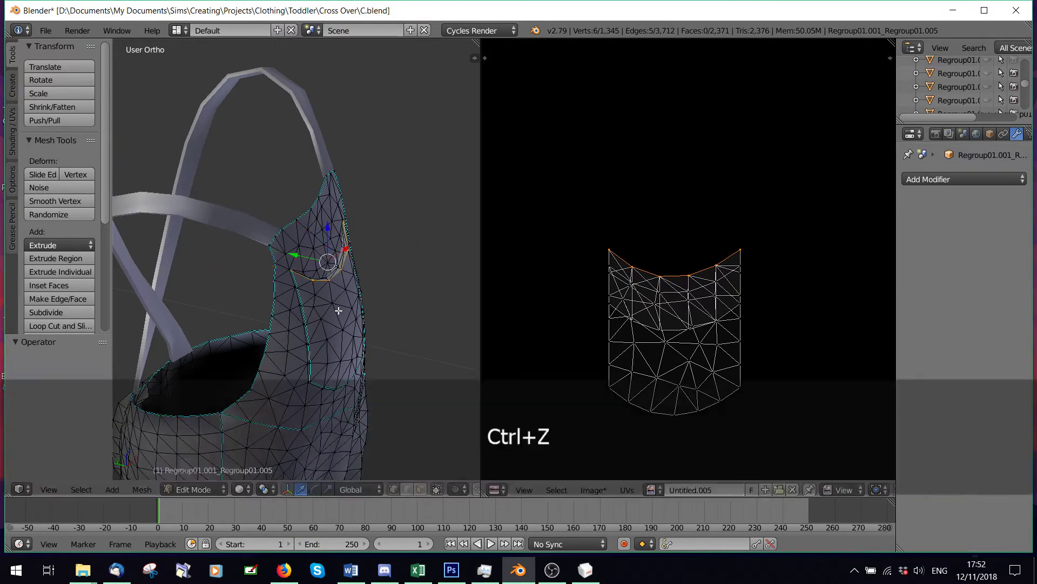
key(a)
scroll(282, 341, down, 3)
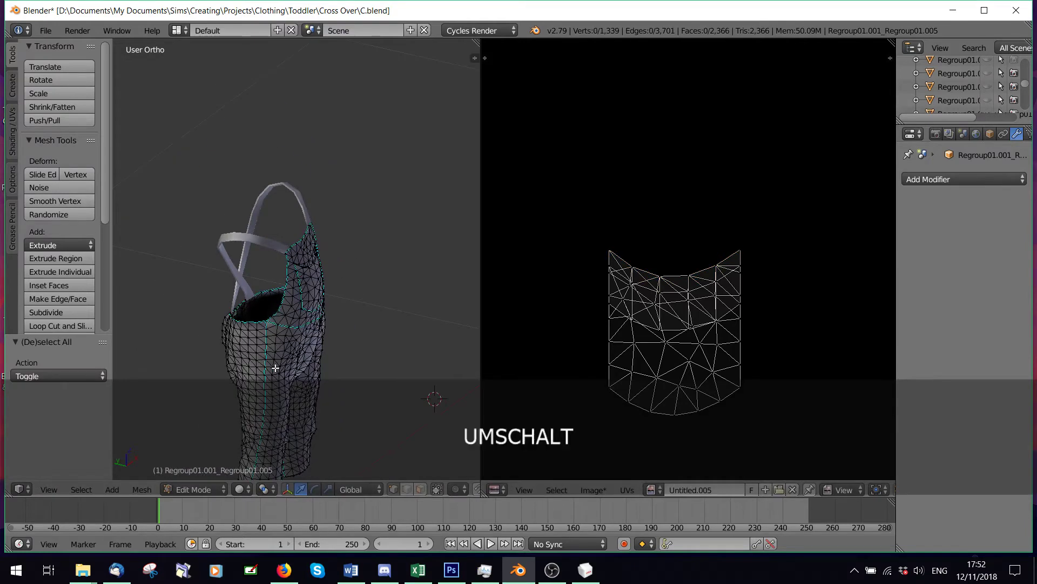
Step: Reselect the chest pocket's upper edge vertices in the UV island, try another Y-axis extrusion through the bib, and undo it
shift+middle_drag(276, 368, 361, 199)
shift+middle_drag(327, 167, 347, 292)
scroll(348, 197, up, 2)
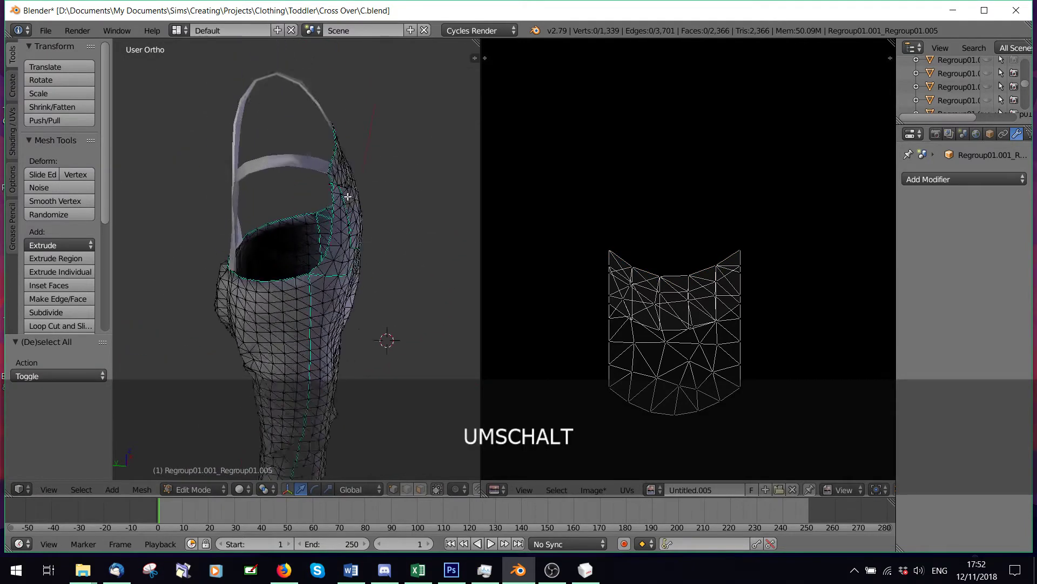
scroll(348, 196, up, 3)
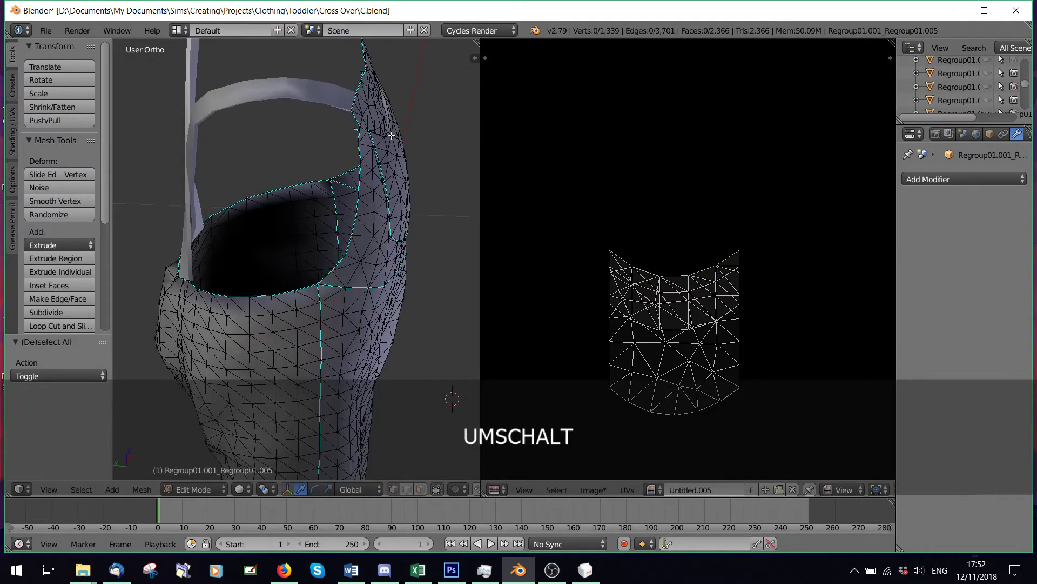
key(c)
click(724, 246)
mouse_move(707, 258)
mouse_down()
mouse_move(655, 271)
mouse_move(602, 239)
mouse_up()
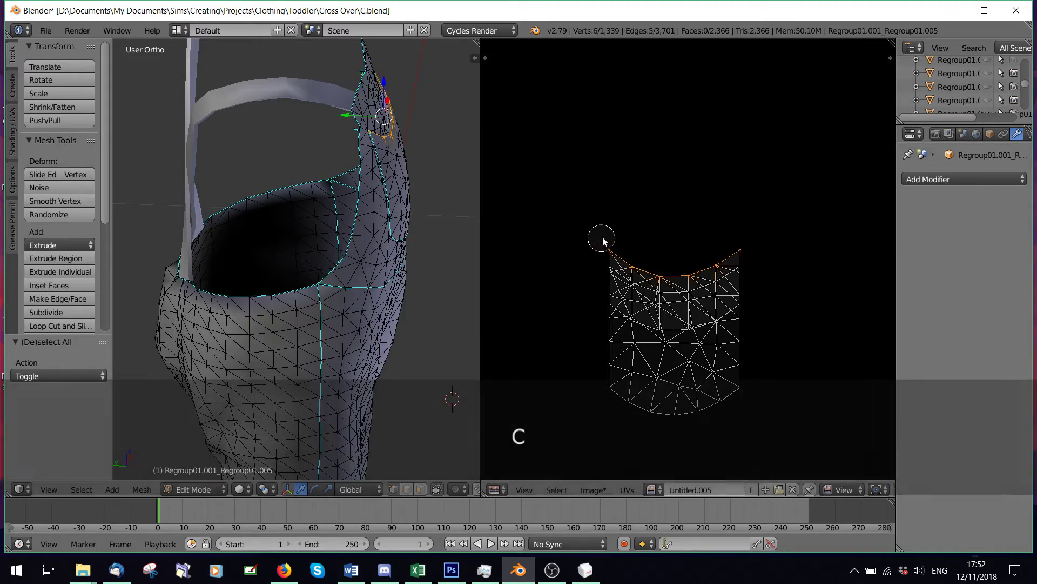
right_click(602, 239)
key(e)
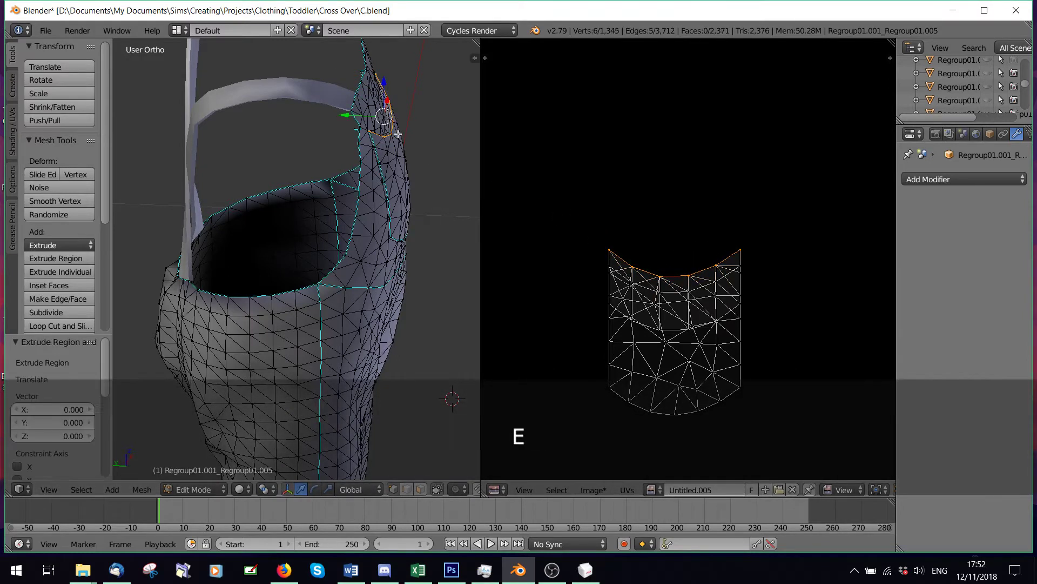
key(y)
click(357, 117)
middle_drag(356, 116, 344, 201)
key(ctrl+z)
key(a)
key(a)
Step: Deselect everything, switch the overalls mesh to face selection, and enlarge the UV editor around the front panel's UV island
middle_drag(373, 134, 299, 225)
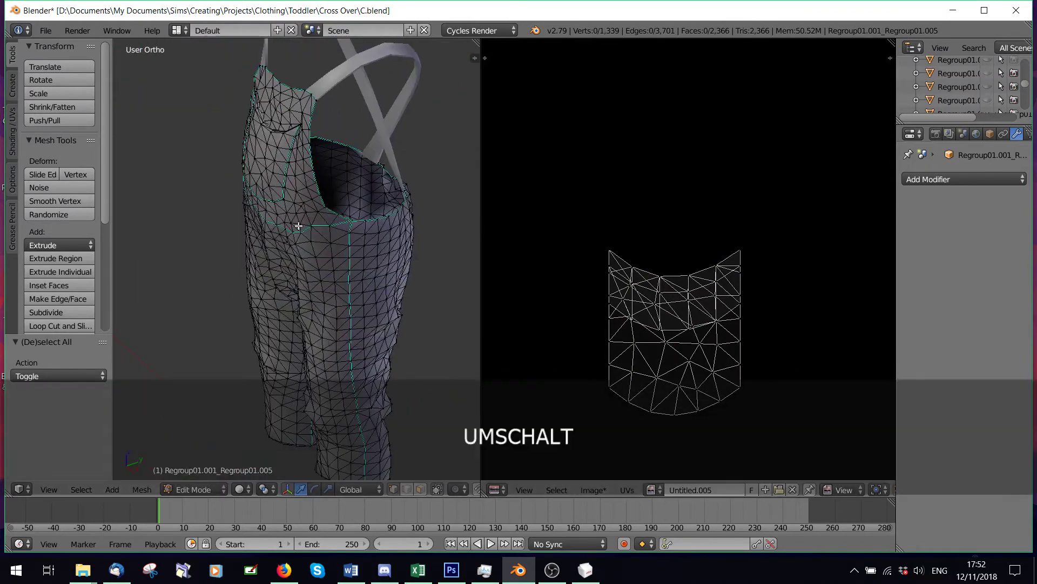
scroll(633, 271, down, 4)
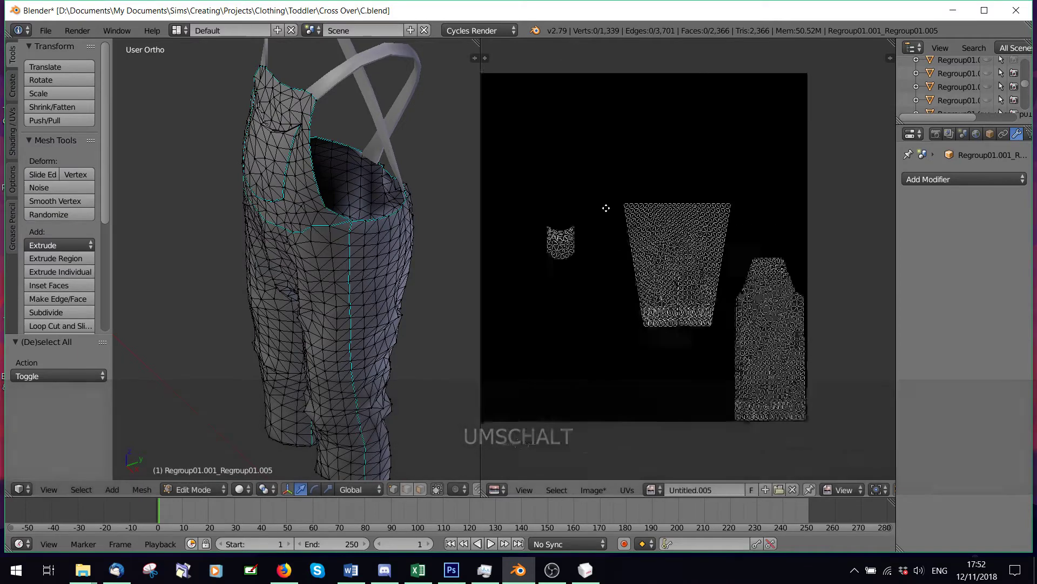
scroll(606, 209, up, 5)
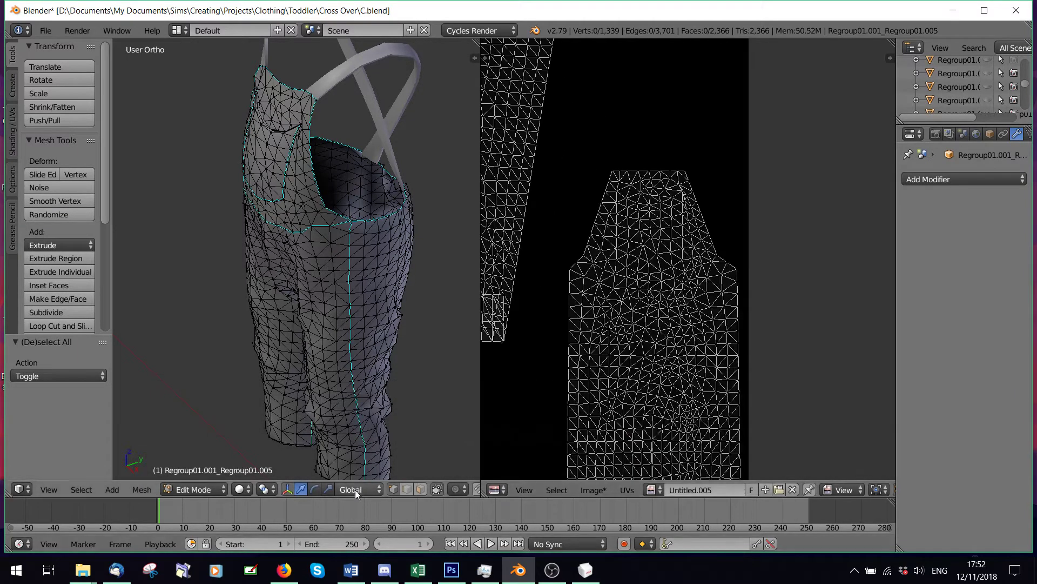
click(419, 489)
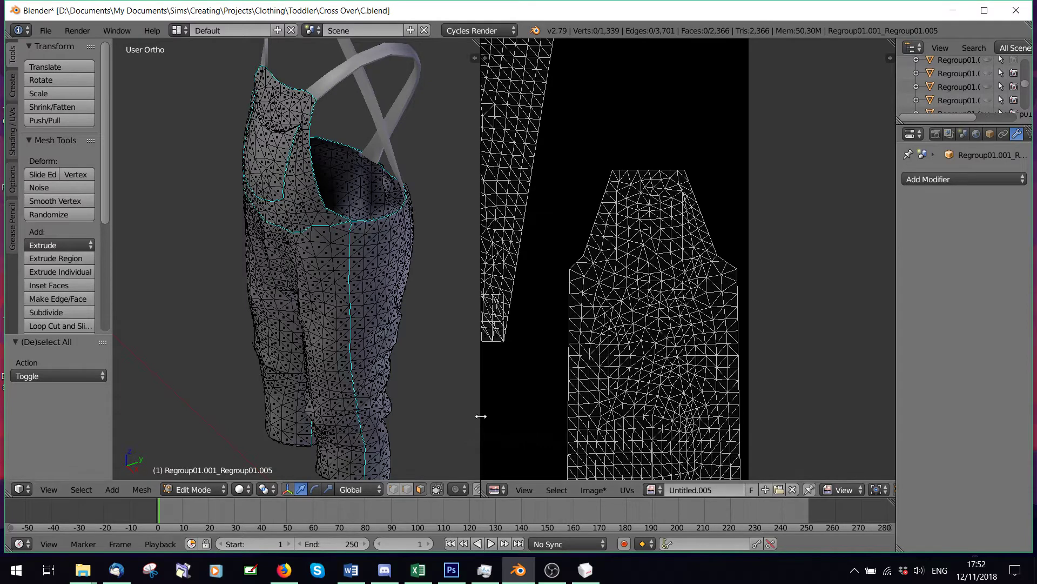
drag(478, 417, 336, 421)
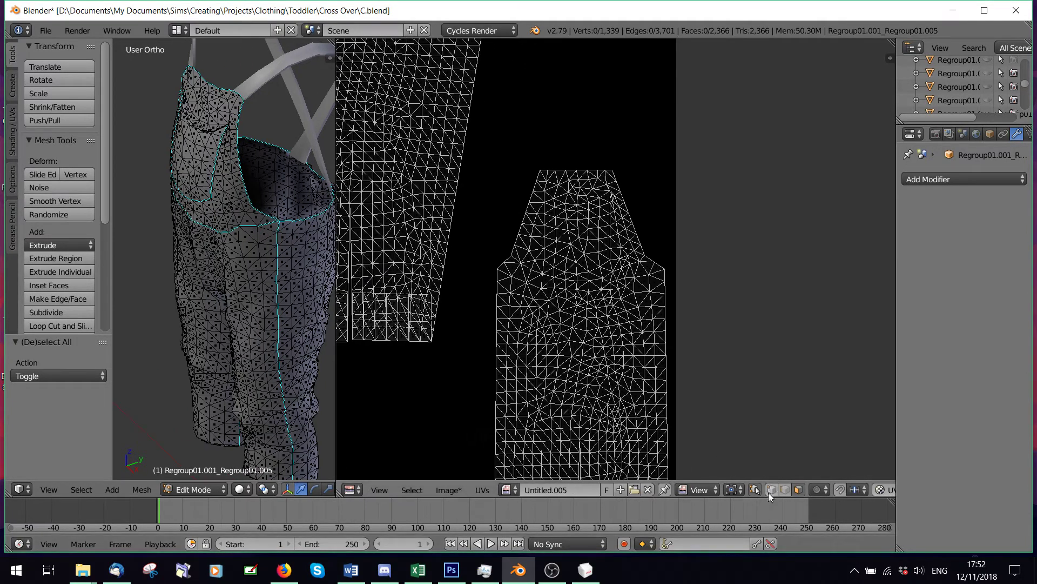
Step: Circle-select the bib faces in the front panel's UV island, from the top edge down to the waist
scroll(556, 220, up, 3)
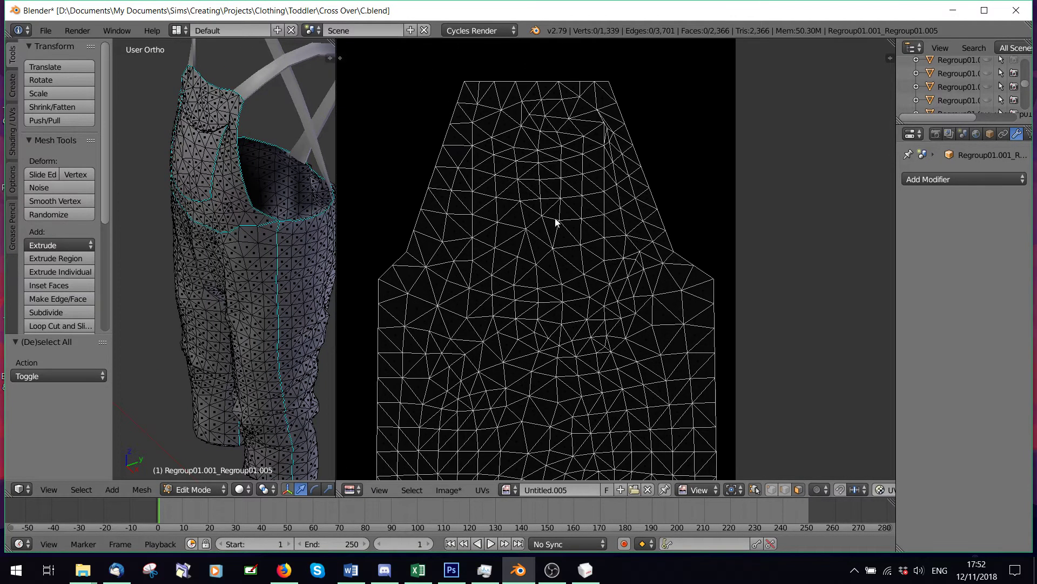
scroll(597, 227, down, 2)
key(c)
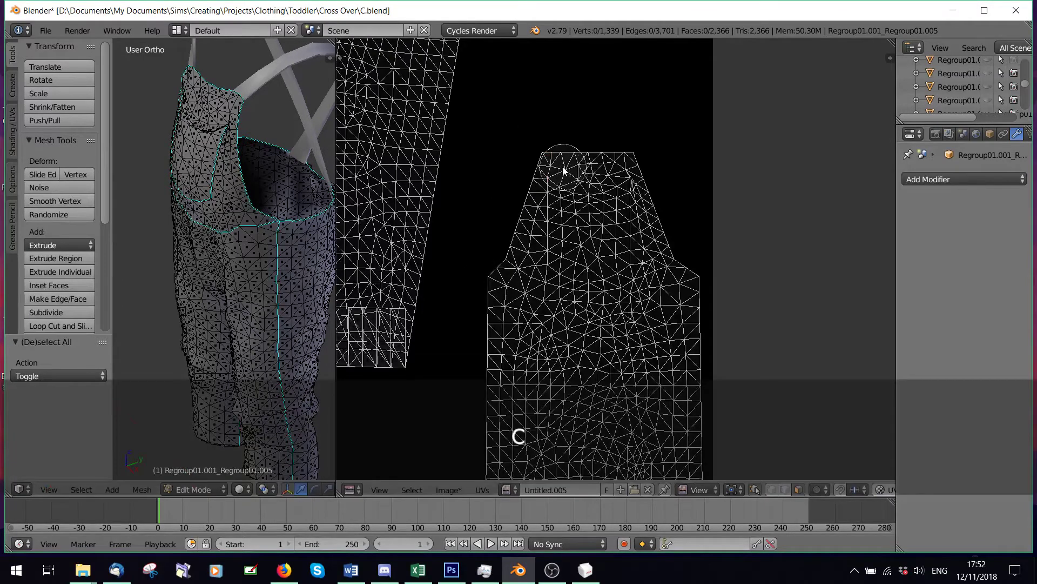
mouse_move(563, 171)
mouse_down()
mouse_move(630, 162)
mouse_move(546, 181)
mouse_move(646, 201)
mouse_move(647, 228)
mouse_up()
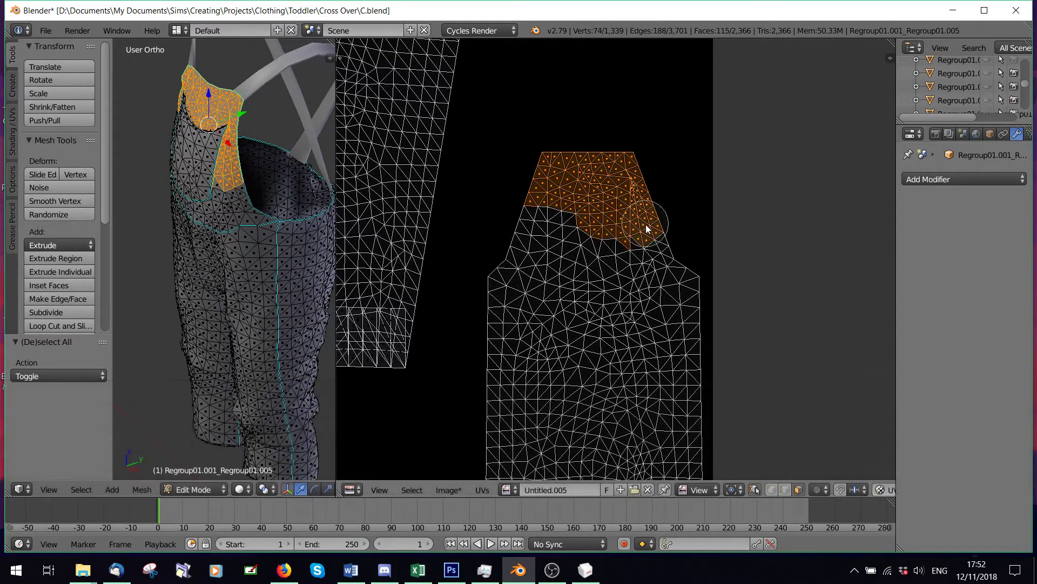
mouse_move(662, 266)
mouse_down()
mouse_move(609, 279)
mouse_move(563, 219)
mouse_up()
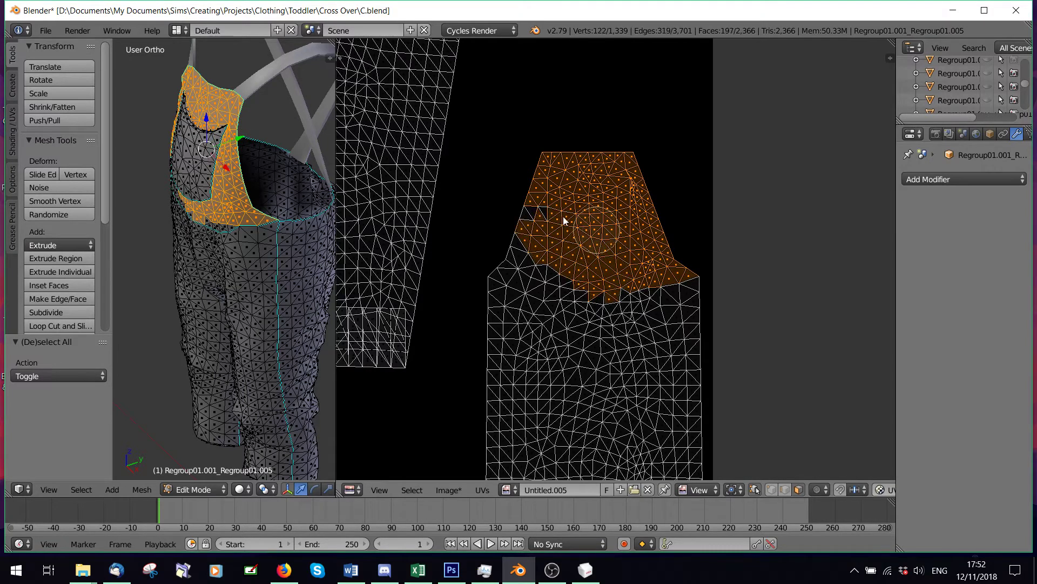
mouse_move(525, 249)
mouse_down()
mouse_move(513, 262)
mouse_move(566, 275)
mouse_up()
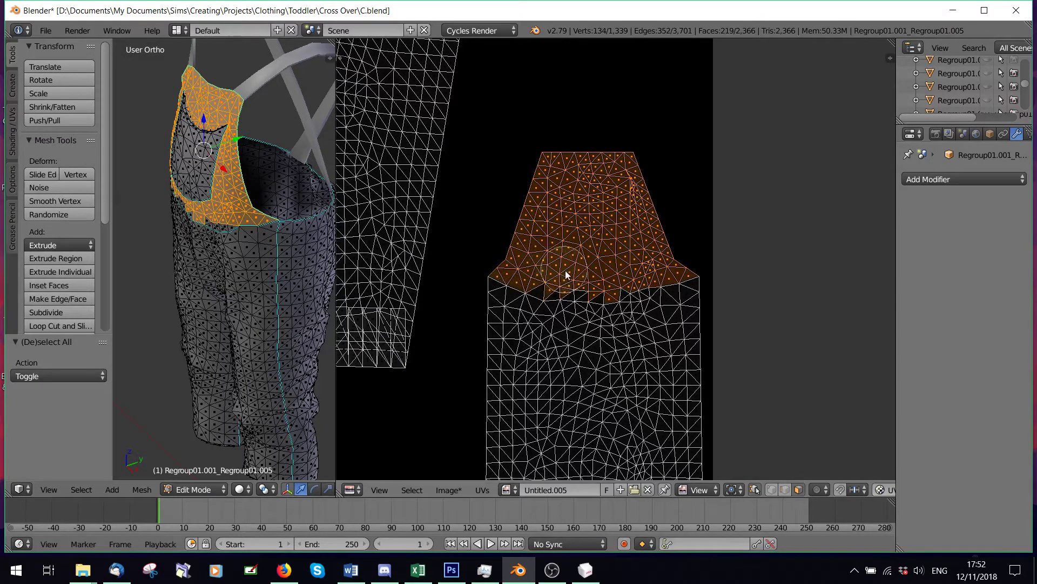
Step: Add the missed faces along the waistline to the bib selection so its lower boundary is evenly filled
key(c)
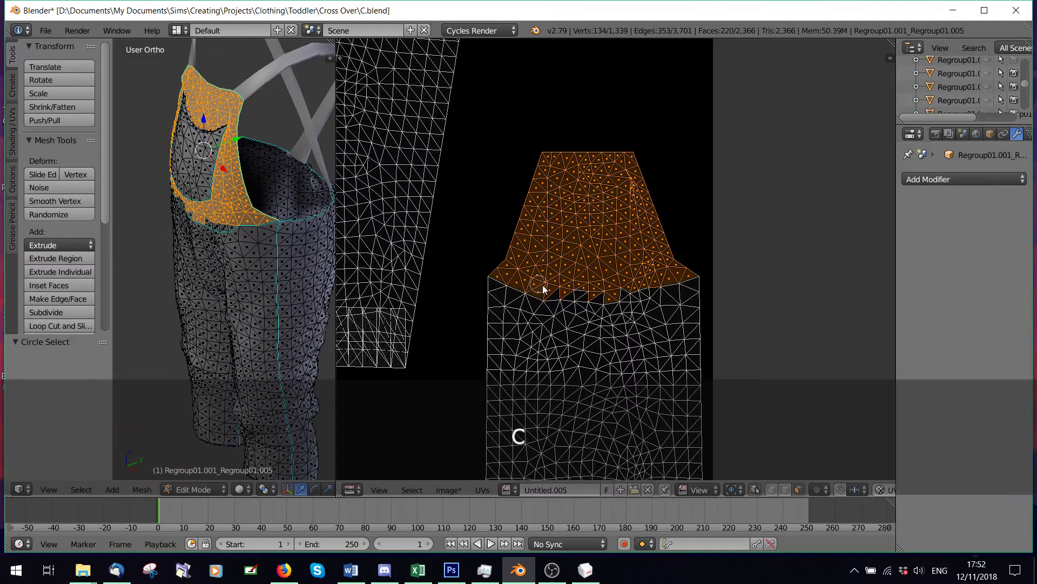
drag(582, 295, 633, 291)
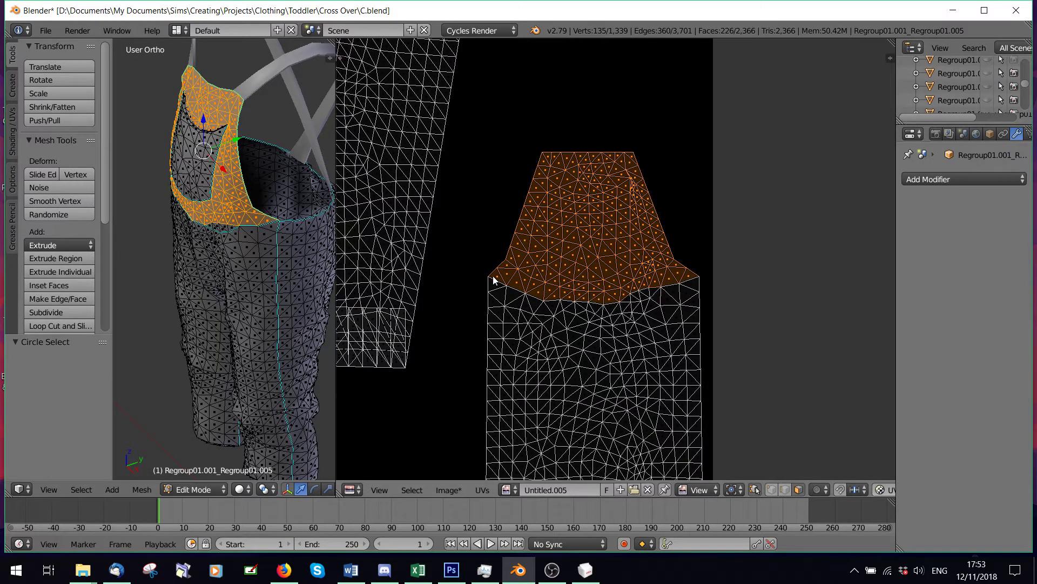
middle_drag(217, 248, 288, 229)
key(shift)
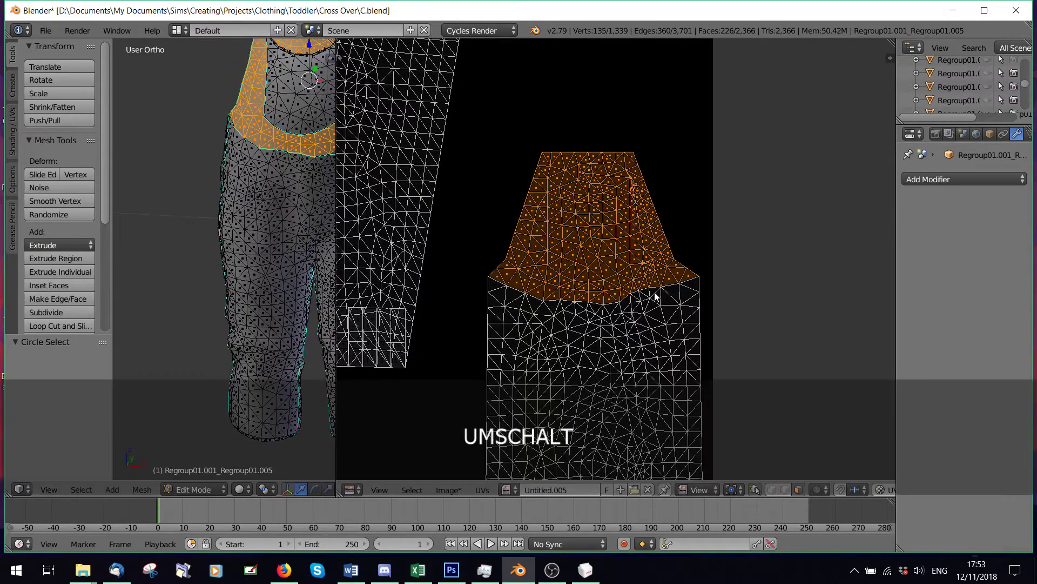
key(c)
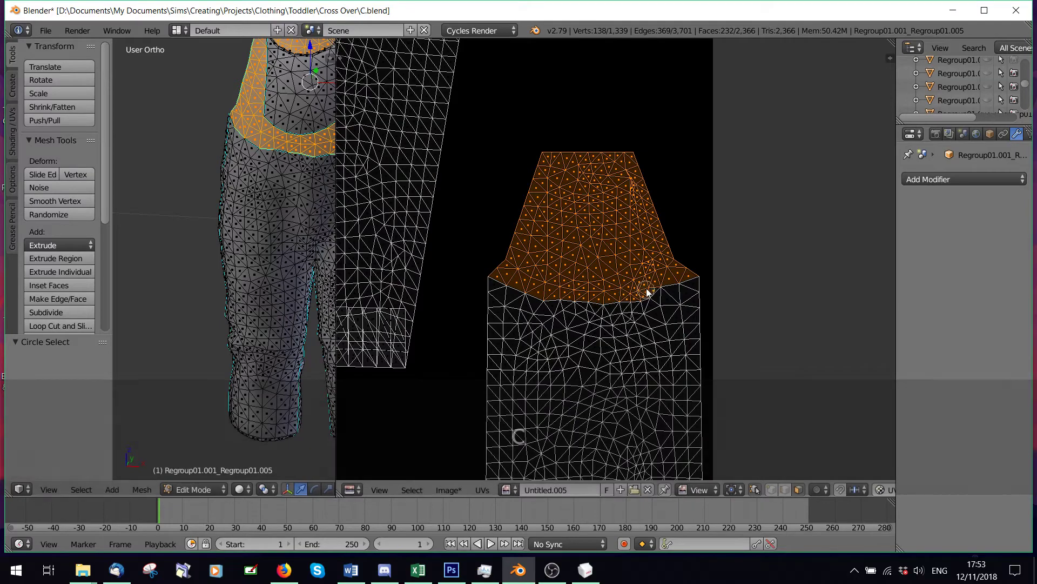
click(647, 291)
right_click(597, 238)
Step: Separate the selected bib faces from the overalls into their own object and return to Object Mode
scroll(259, 216, down, 3)
scroll(259, 215, up, 5)
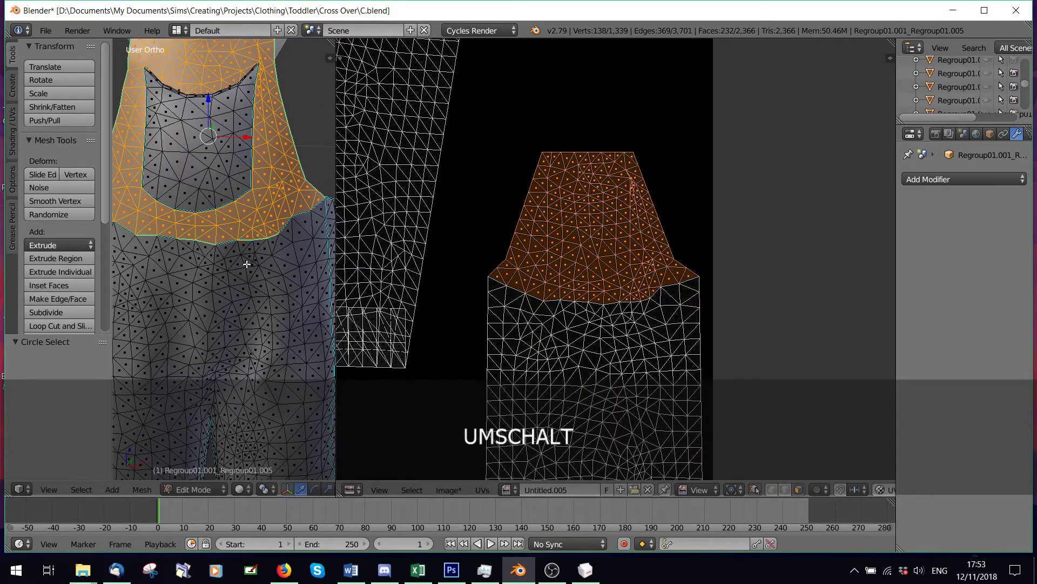
scroll(249, 262, down, 5)
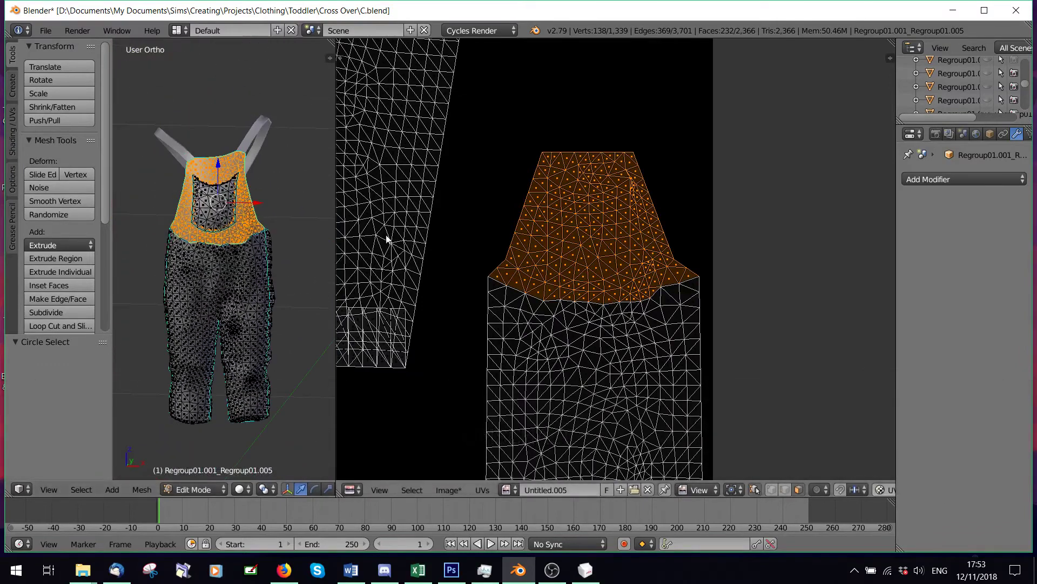
drag(335, 236, 510, 237)
shift+middle_drag(362, 216, 361, 271)
scroll(359, 288, up, 1)
scroll(358, 288, up, 3)
key(p)
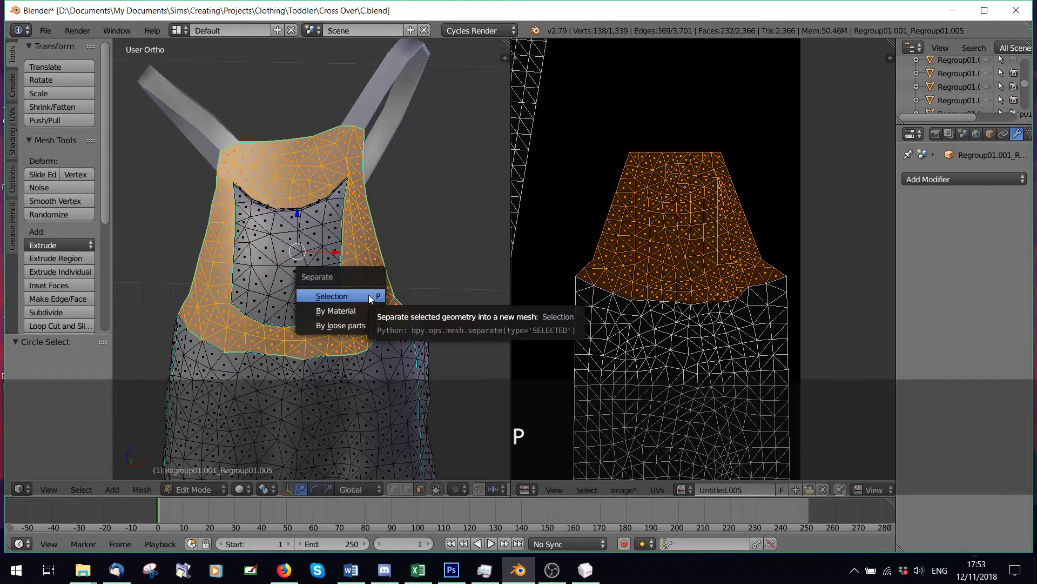
click(369, 295)
scroll(358, 280, down, 4)
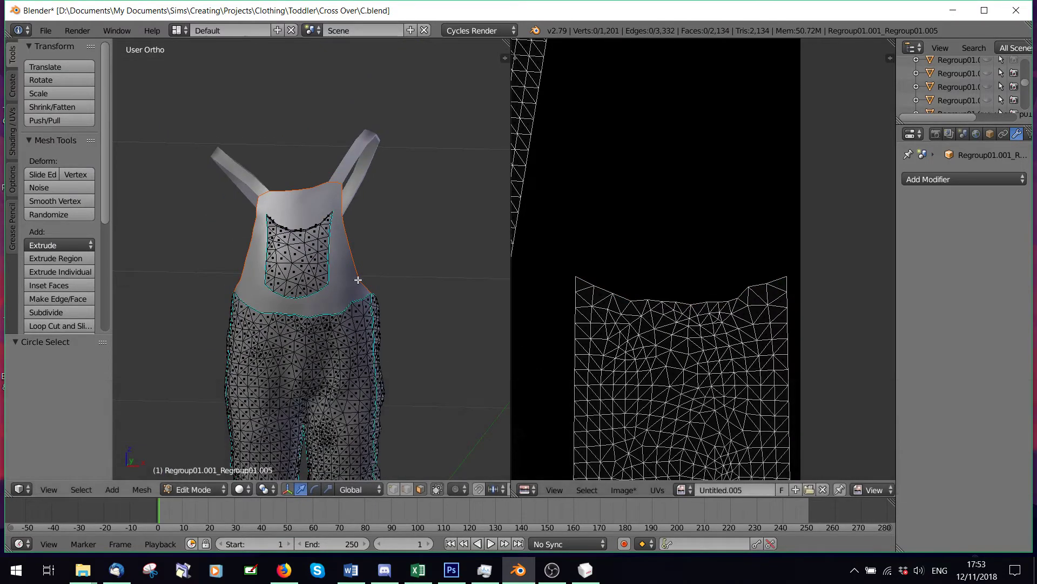
click(194, 489)
click(196, 477)
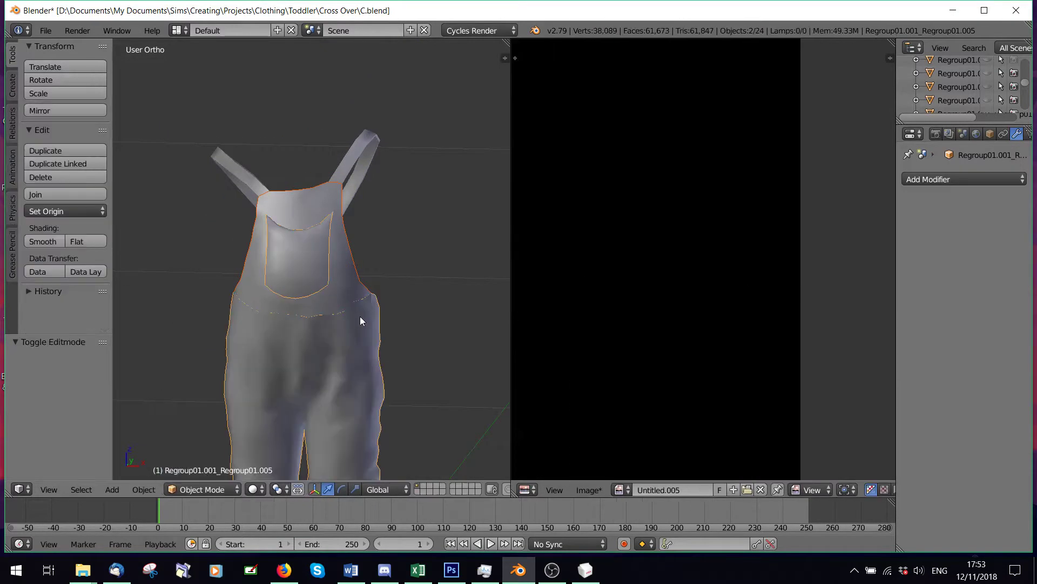
Step: Add a Solidify modifier with a thickness of 0.0020 to the separated bib and apply it
middle_drag(360, 316, 291, 313)
click(969, 179)
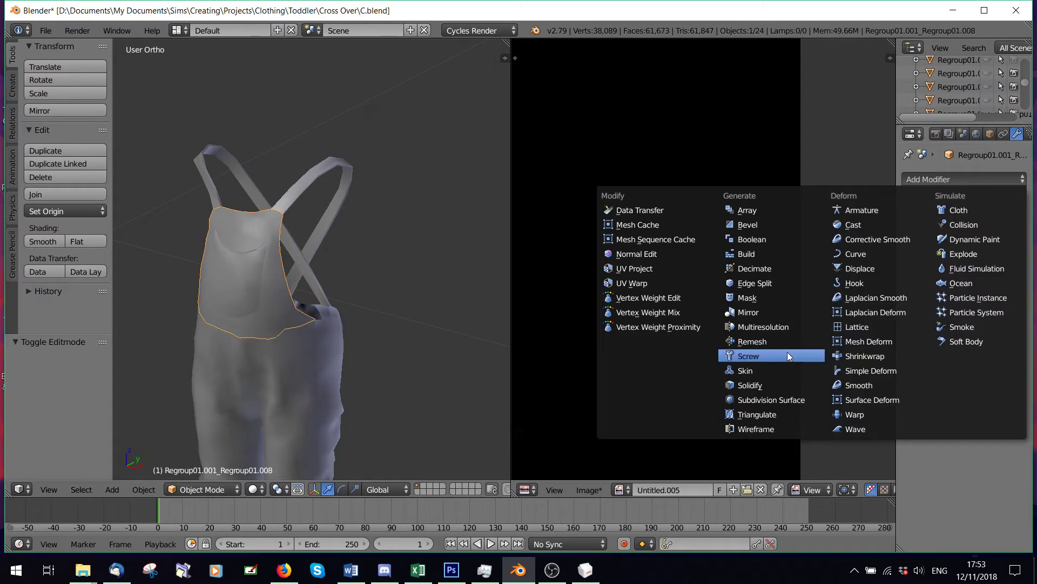
click(749, 388)
scroll(268, 351, up, 5)
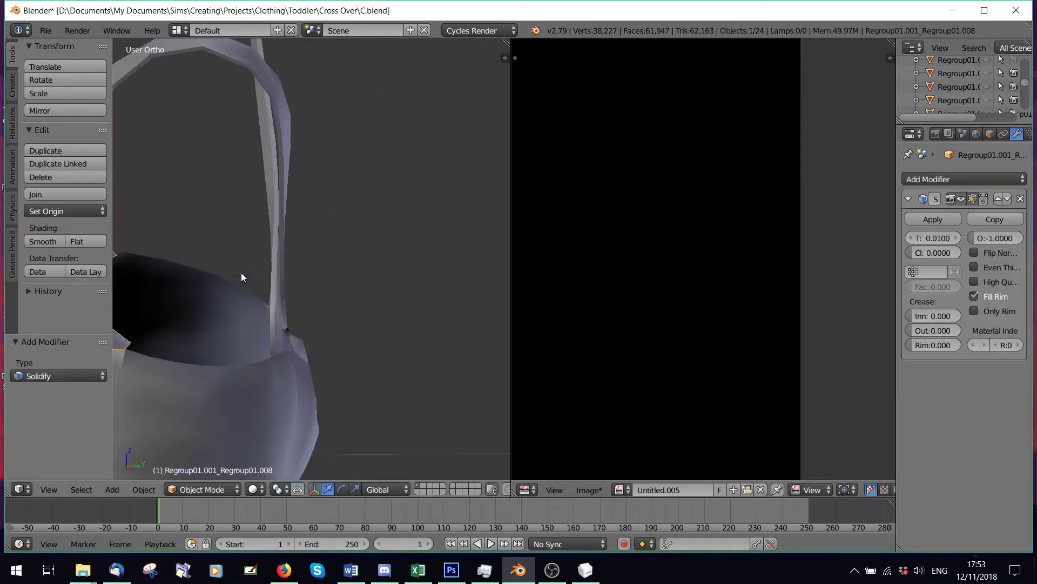
shift+middle_drag(241, 272, 504, 261)
shift+drag(938, 237, 916, 238)
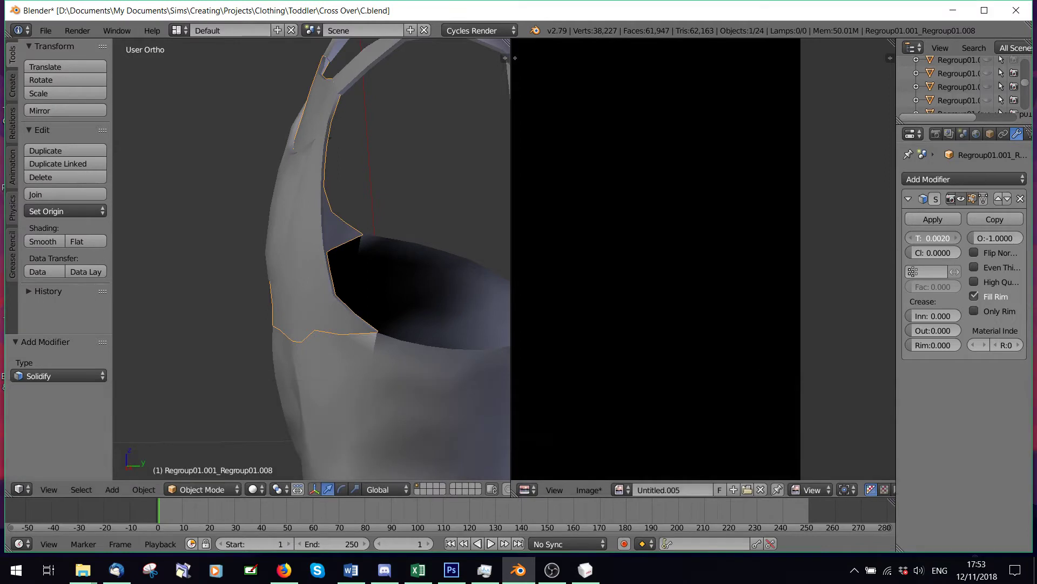
click(943, 220)
click(964, 179)
key(Escape)
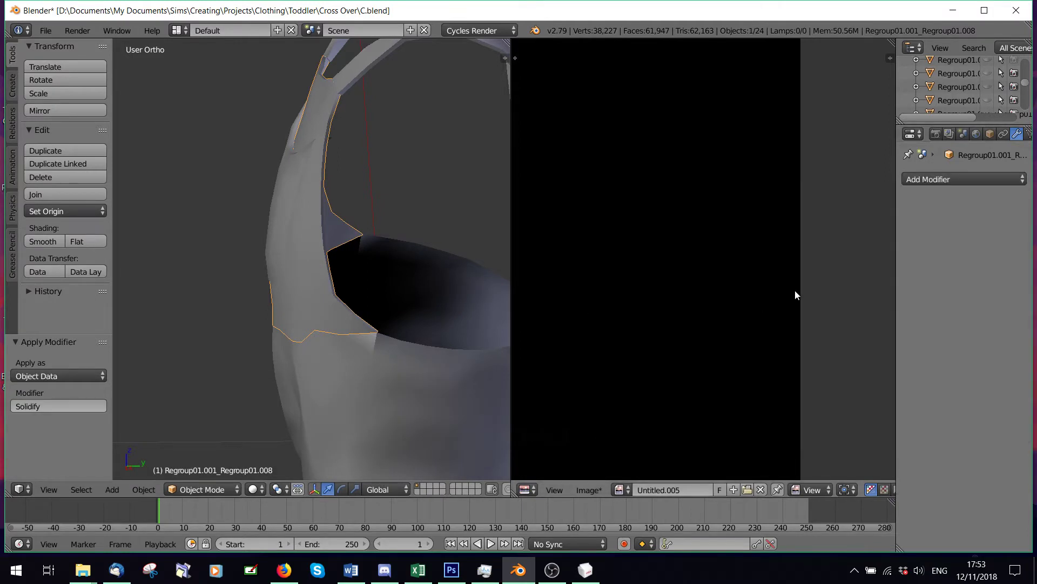
scroll(255, 234, down, 5)
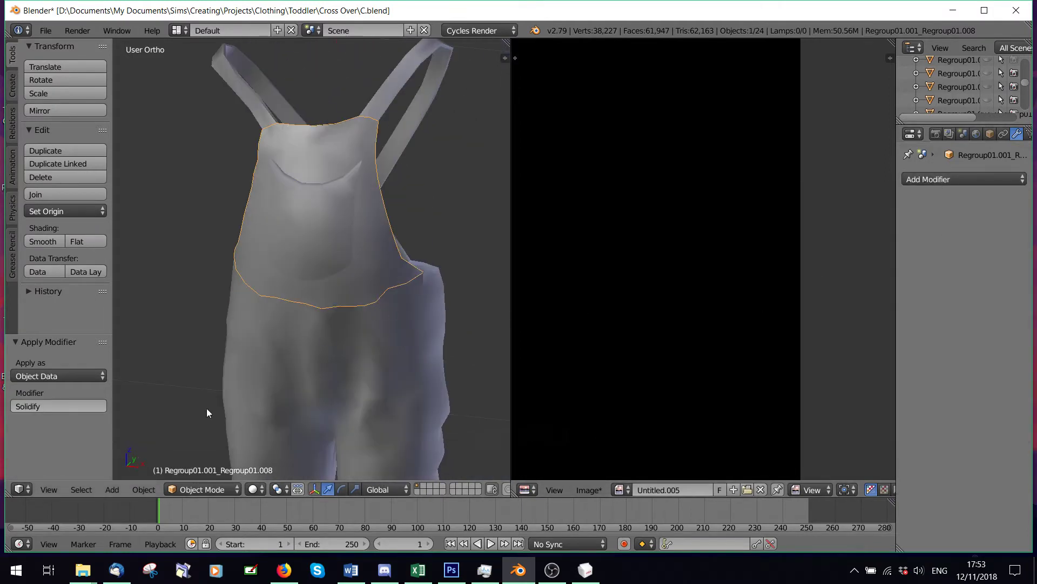
click(225, 488)
click(201, 458)
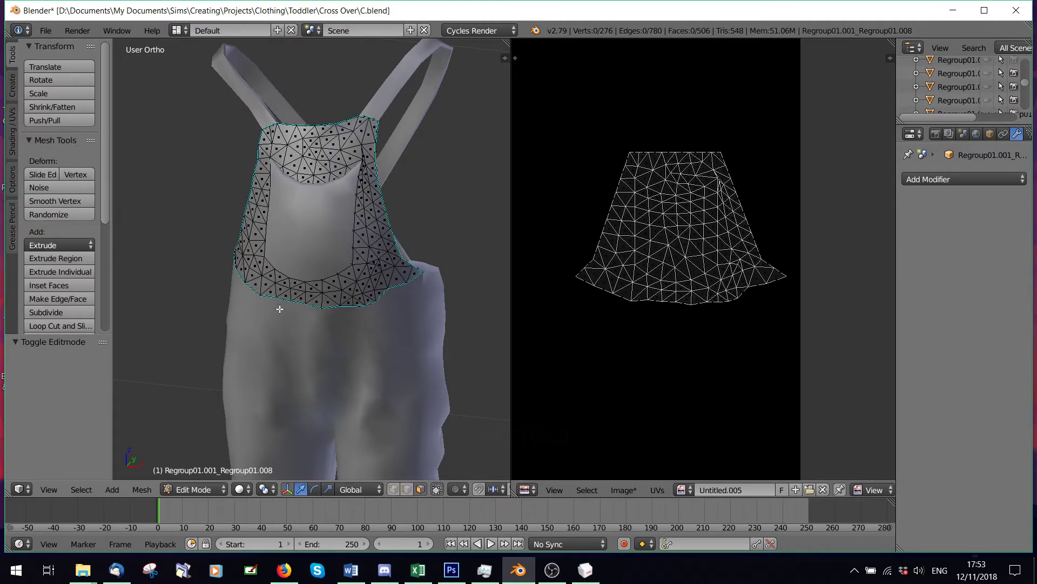
click(192, 486)
click(194, 474)
middle_drag(195, 474, 258, 283)
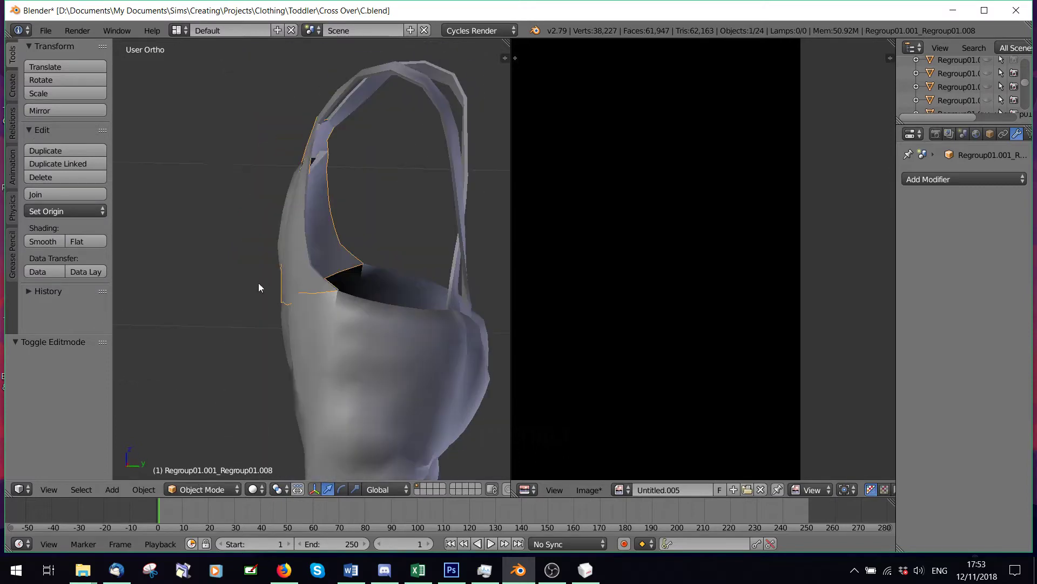
Step: Open the thickened bib in Edit Mode, enlarge its UV island, and switch to vertex selection with nothing selected
click(208, 489)
click(198, 458)
scroll(729, 228, up, 1)
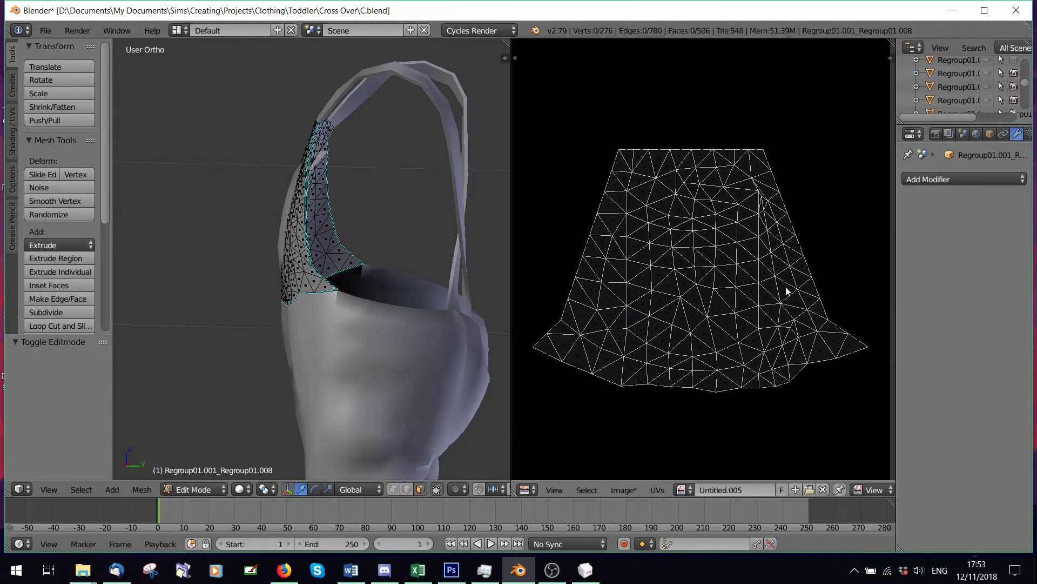
key(c)
drag(615, 148, 764, 148)
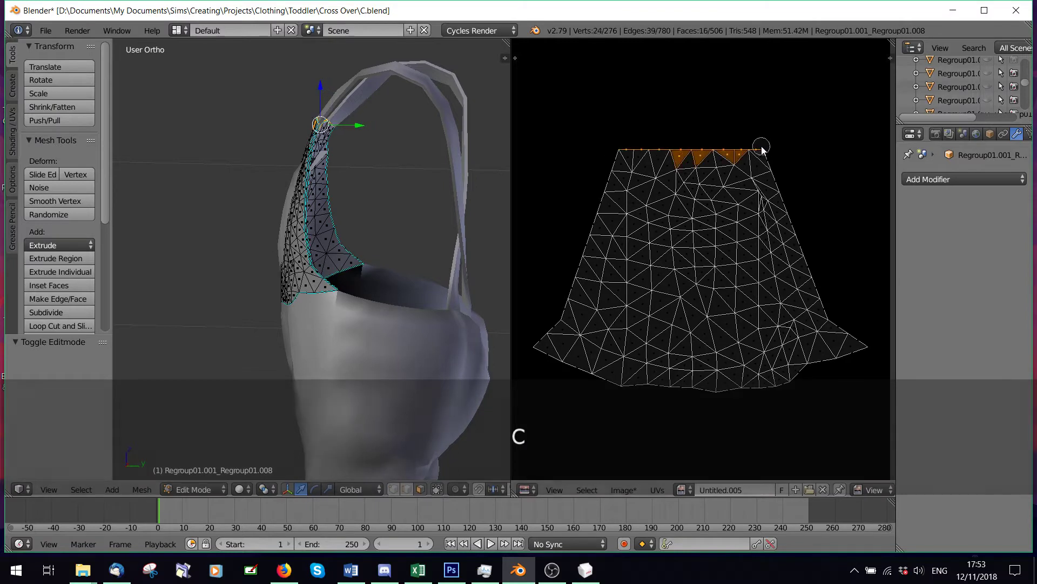
right_click(764, 148)
key(a)
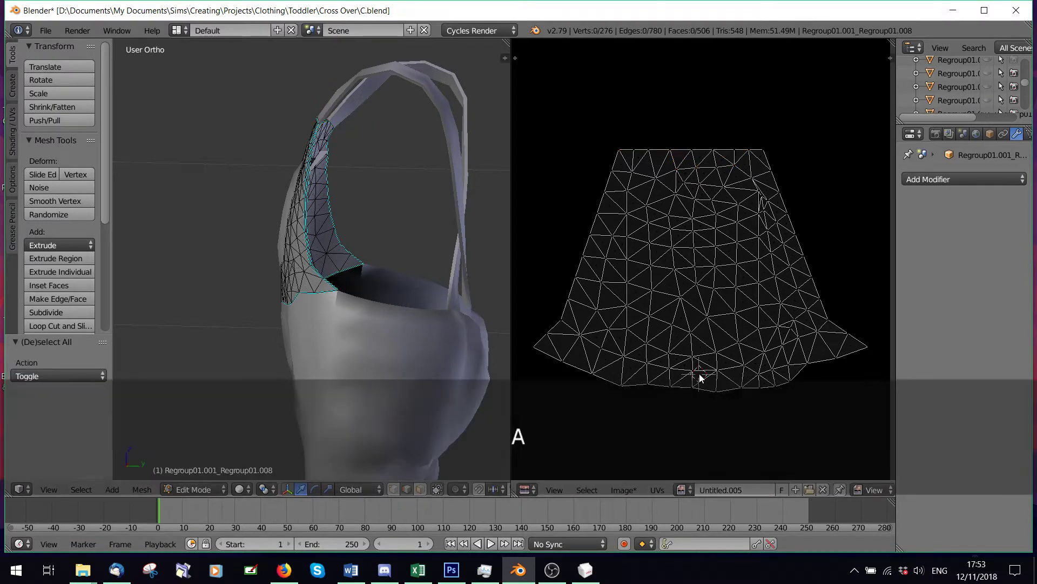
Step: Select the vertices along the bib's top edge in the UV island and apply Edge Split to them
drag(615, 149, 783, 145)
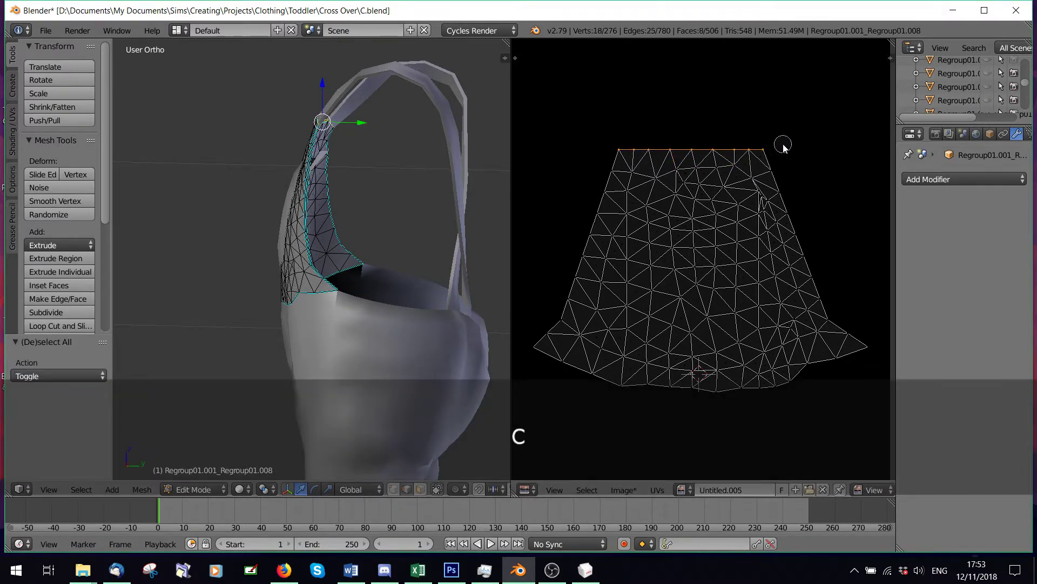
right_click(600, 129)
key(space)
click(504, 276)
key(a)
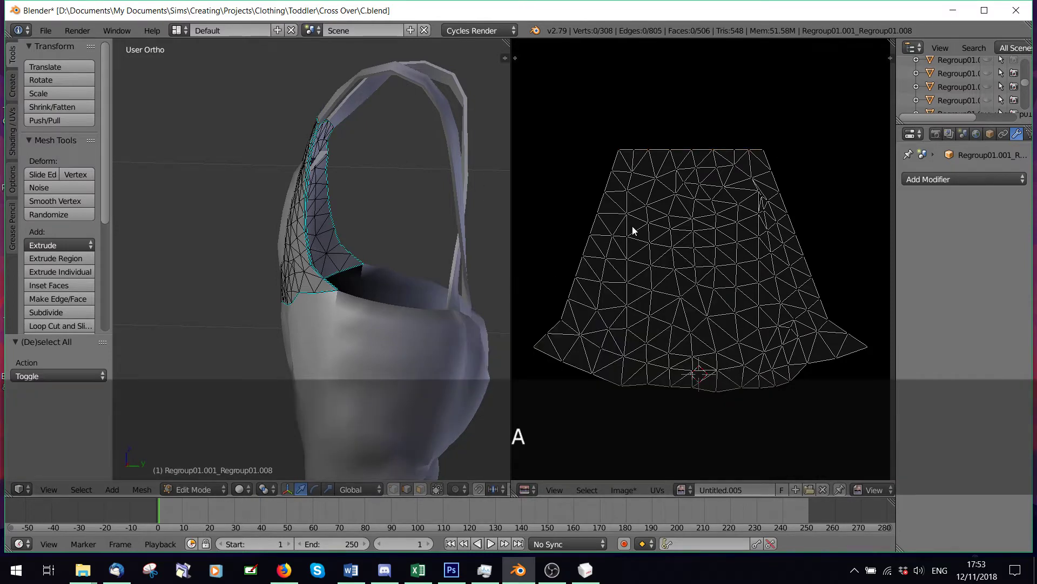
Step: Select the vertices along both side edges of the bib's UV island and apply Edge Split to them
key(c)
drag(622, 133, 546, 342)
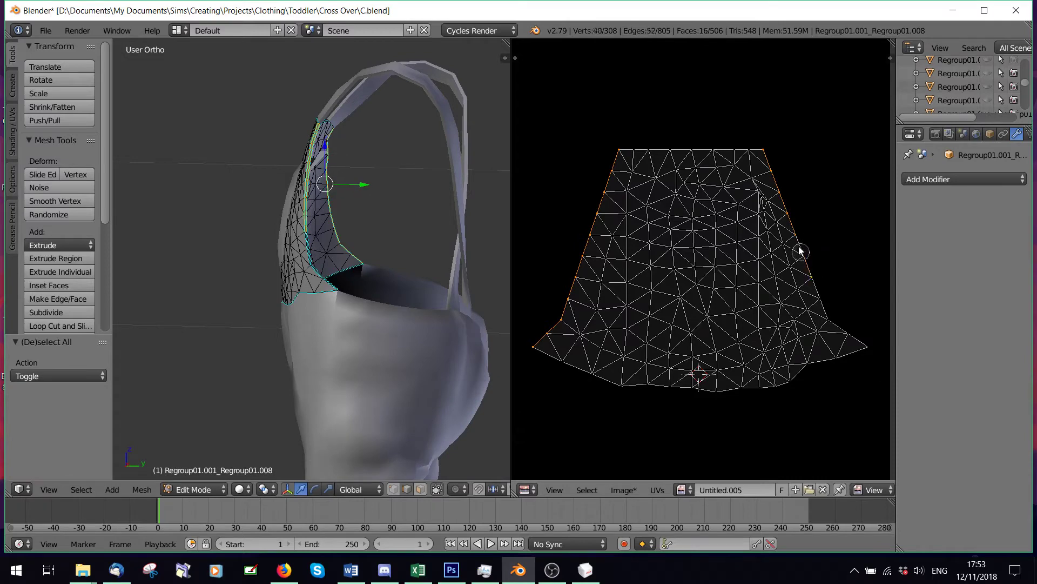
right_click(886, 359)
key(space)
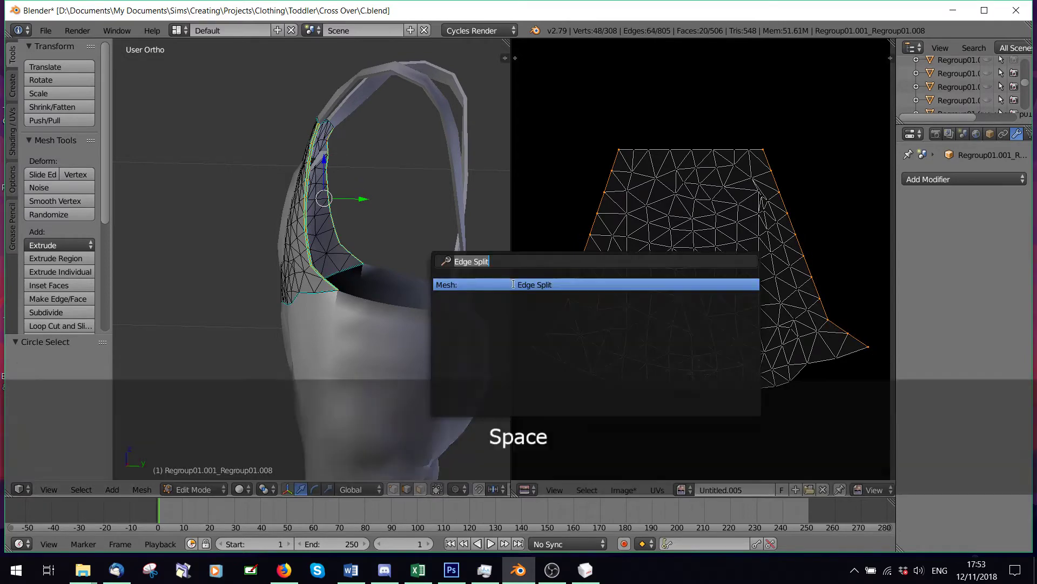
key(Return)
Step: Select the vertices along the bottom edge of the bib's UV island and apply Edge Split to them
key(a)
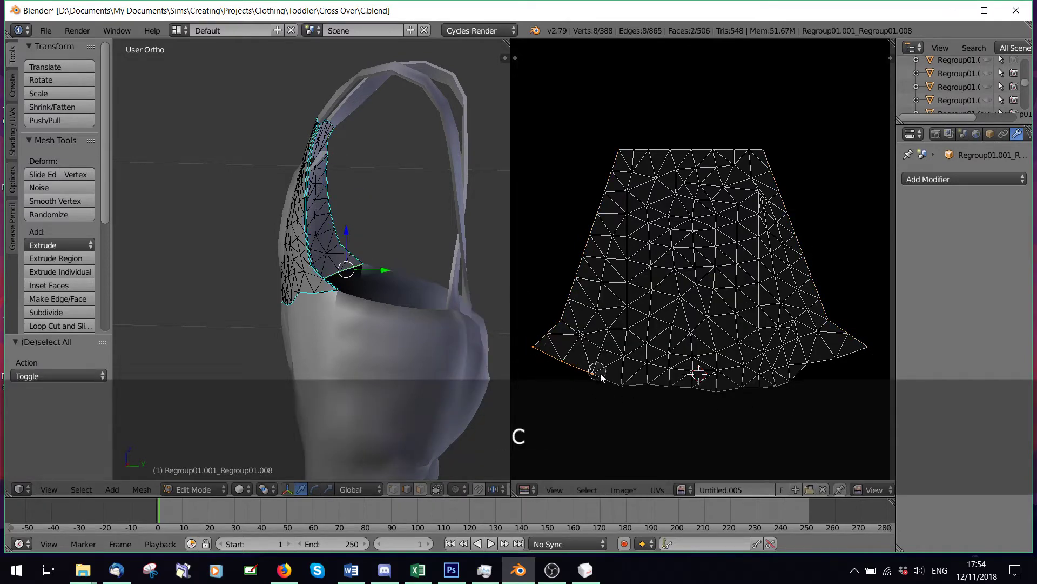
mouse_move(601, 376)
mouse_down()
mouse_move(751, 391)
mouse_move(812, 374)
mouse_up()
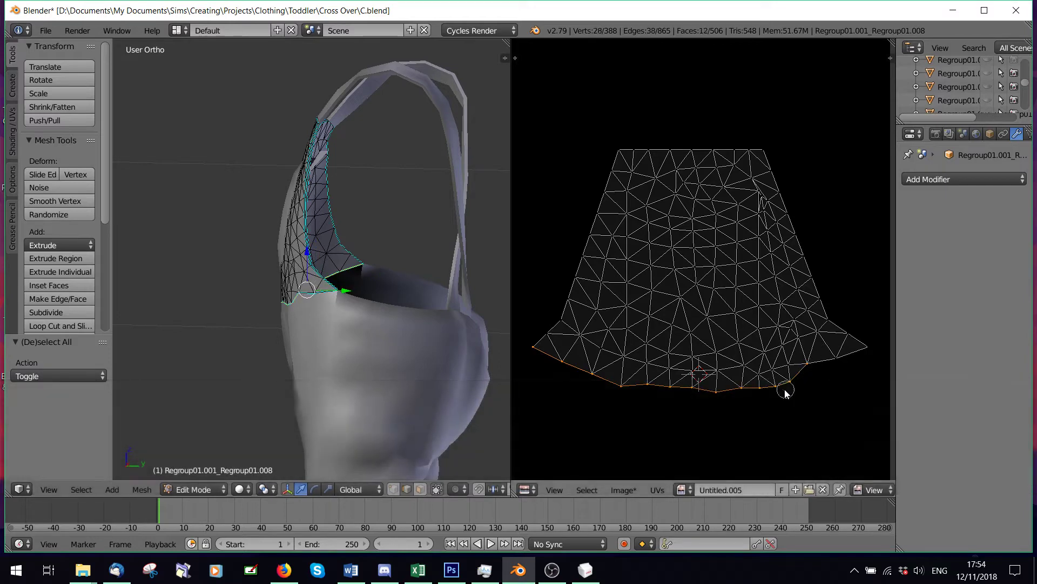
key(space)
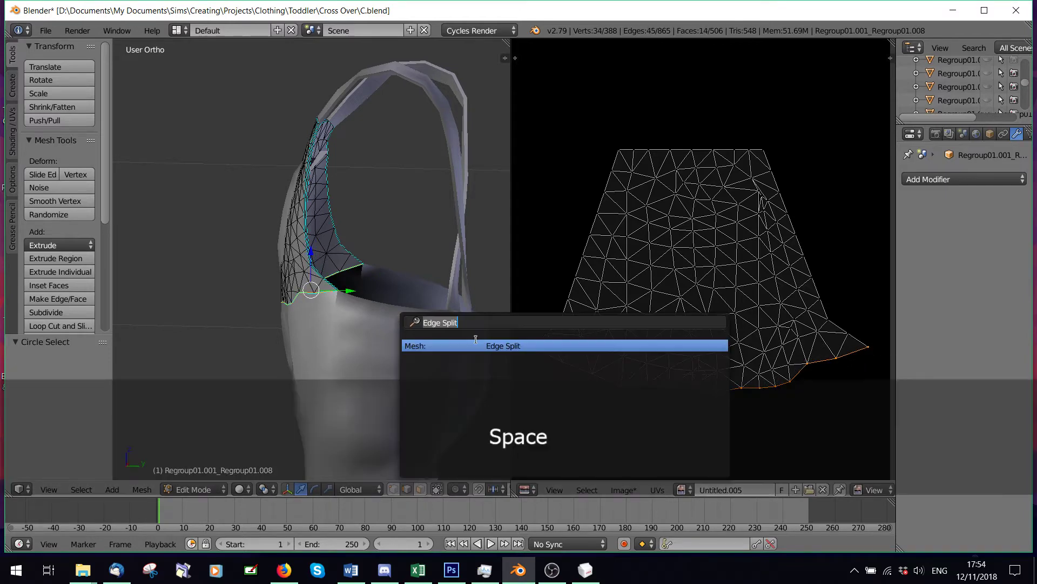
click(493, 349)
Step: Separate the bib's outer and inner surfaces into their own objects, leaving only the thin thickness rim in the edited mesh
middle_drag(274, 297, 405, 361)
key(a)
key(l)
key(p)
click(377, 267)
key(l)
key(p)
click(316, 242)
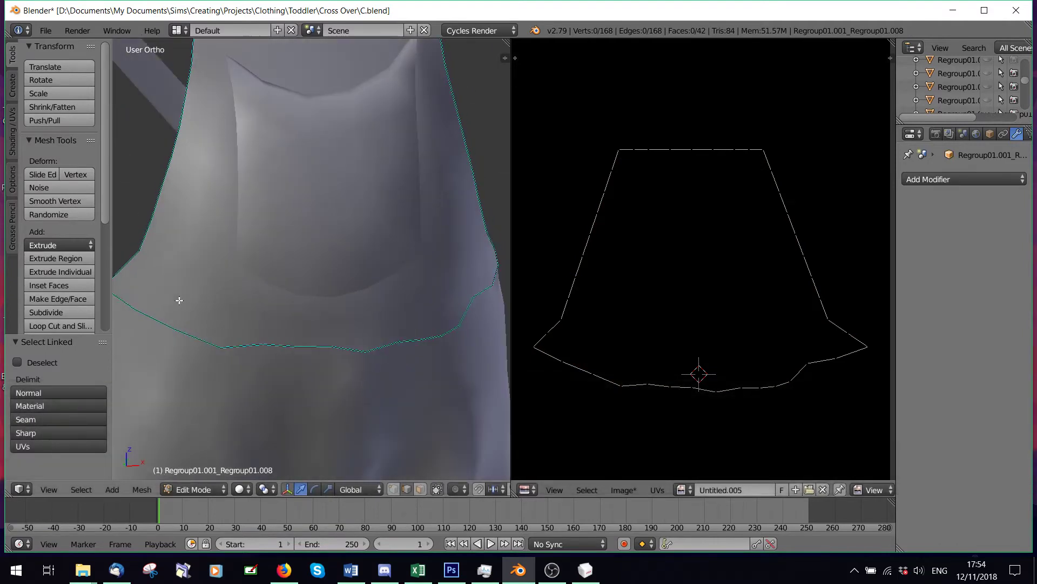
Step: Select the rim strip along the bib's bottom in the UV layout and delete its edges
scroll(179, 300, down, 4)
middle_drag(141, 299, 309, 267)
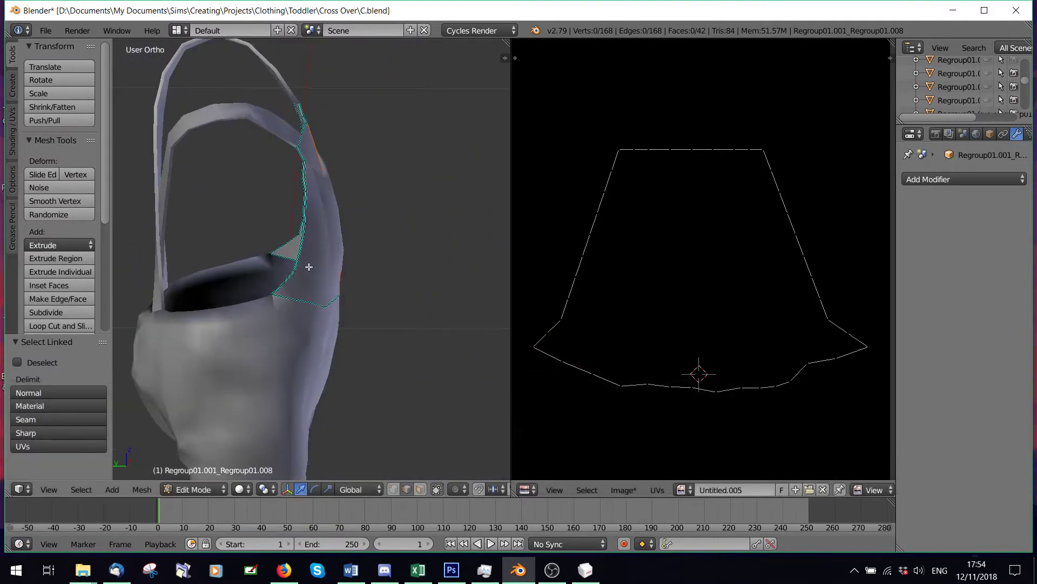
key(c)
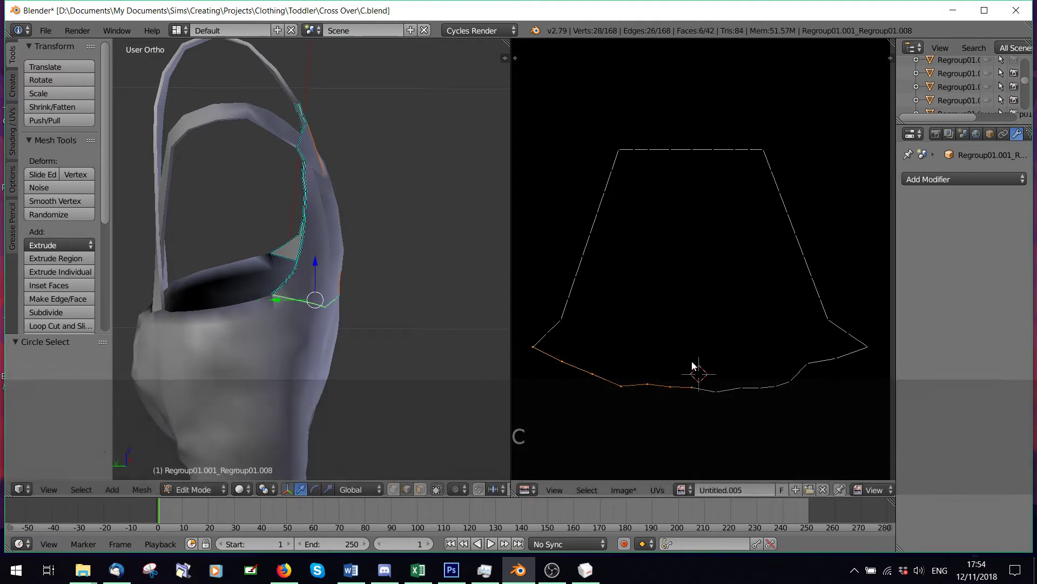
key(a)
drag(563, 364, 655, 393)
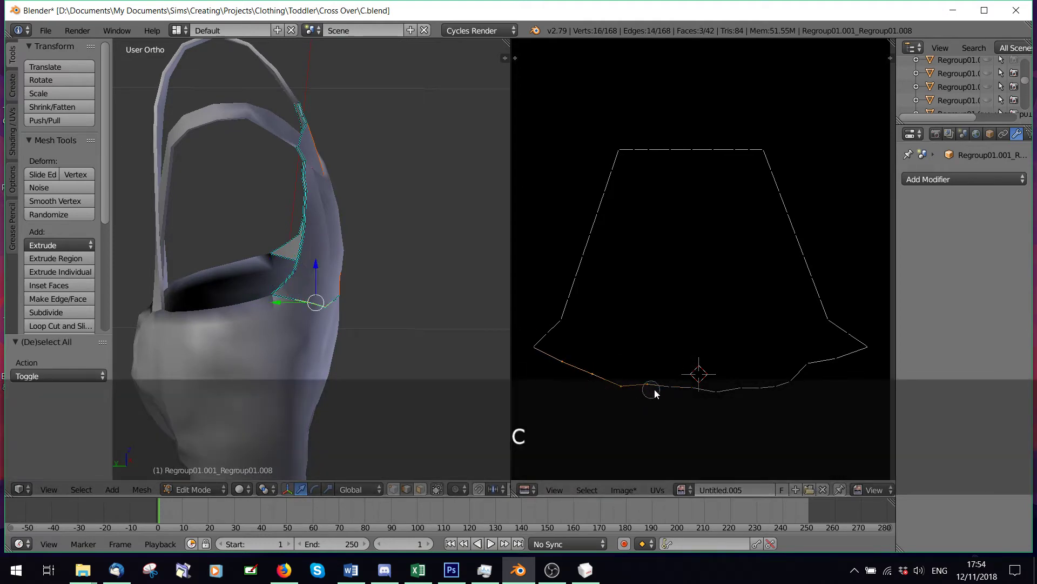
drag(740, 399, 840, 362)
right_click(783, 364)
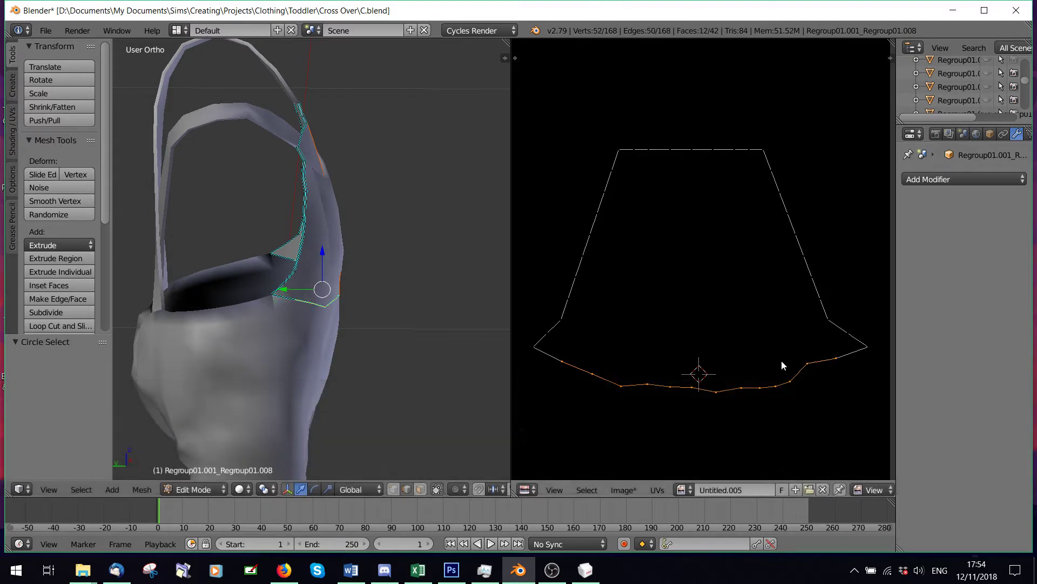
middle_drag(410, 316, 342, 314)
scroll(342, 315, up, 3)
scroll(342, 314, down, 2)
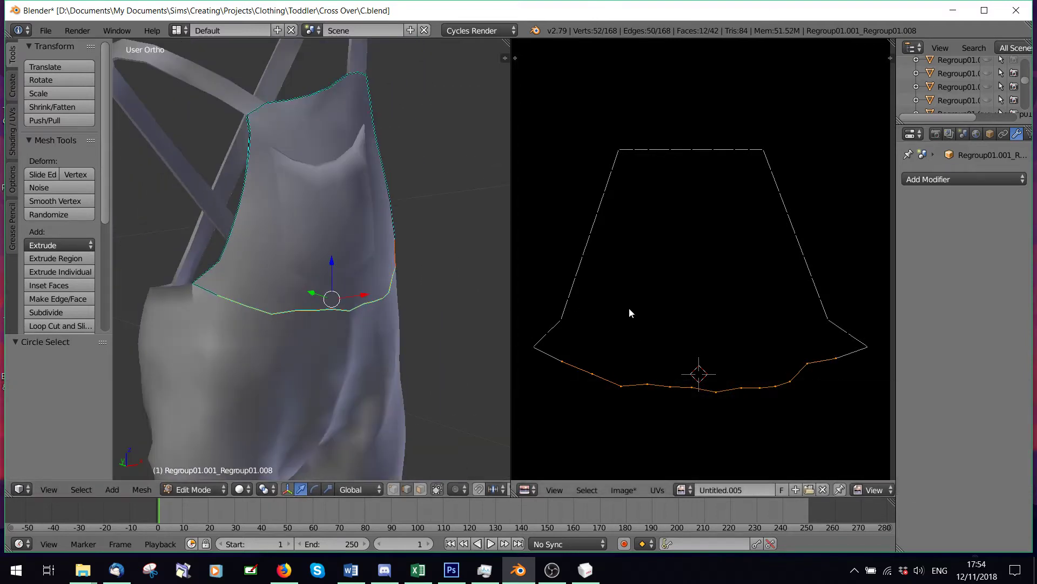
key(Delete)
click(357, 300)
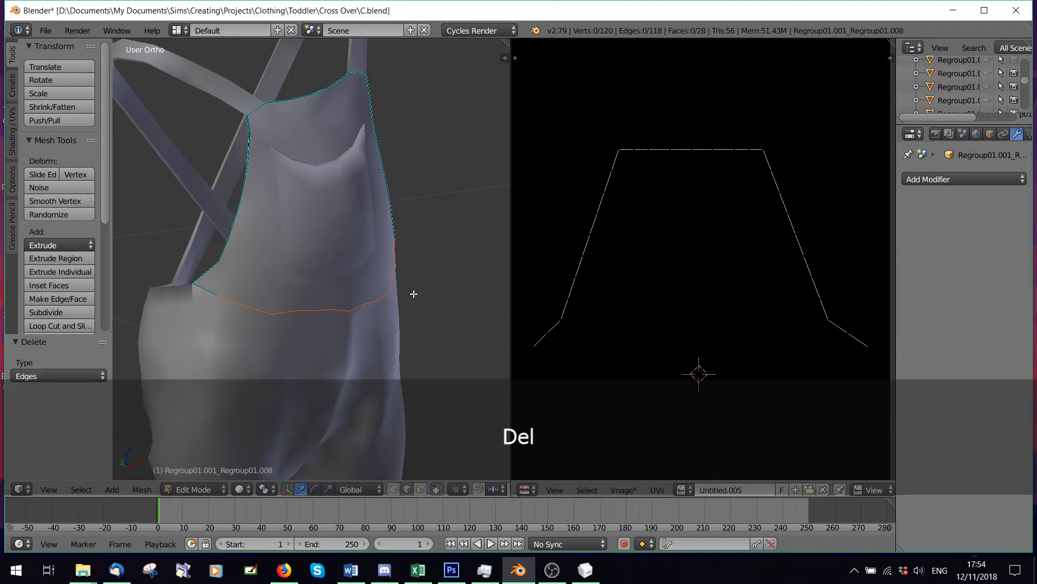
Step: Return to Object Mode, deselect the bib parts, and open the trousers mesh in Edit Mode
click(177, 490)
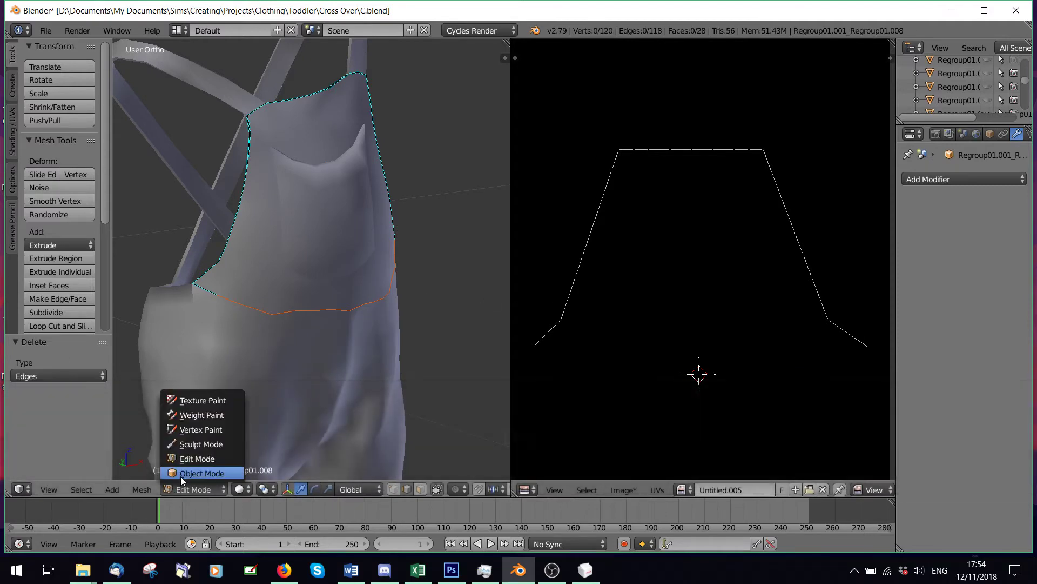
click(183, 469)
scroll(361, 285, down, 5)
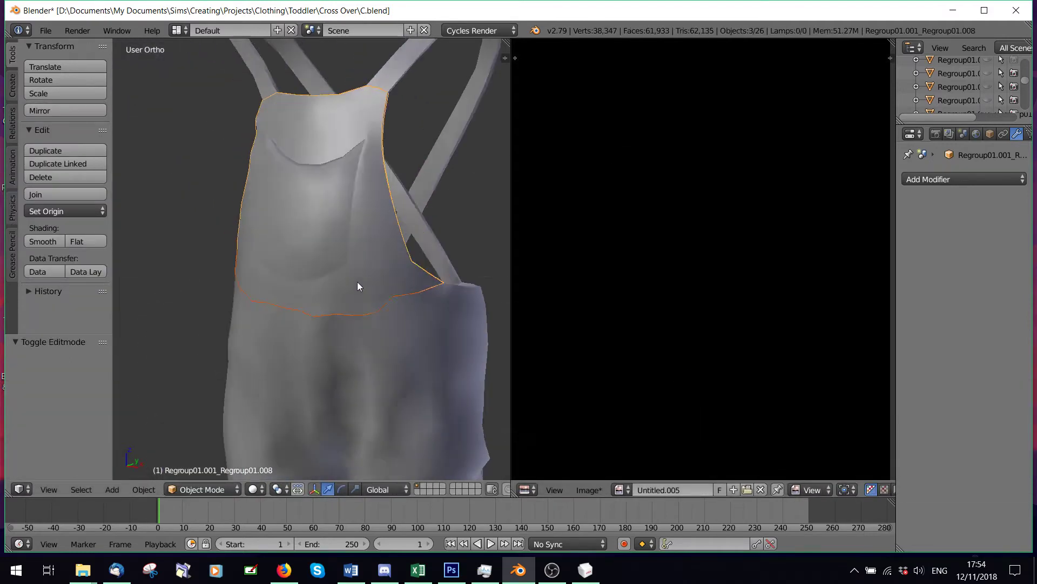
key(a)
click(201, 490)
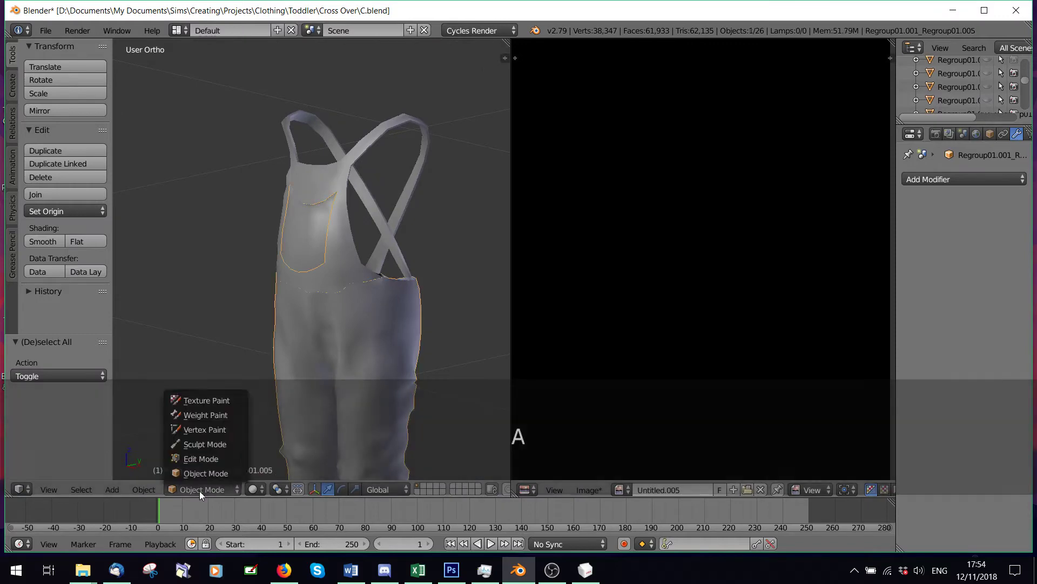
click(199, 459)
scroll(695, 405, down, 3)
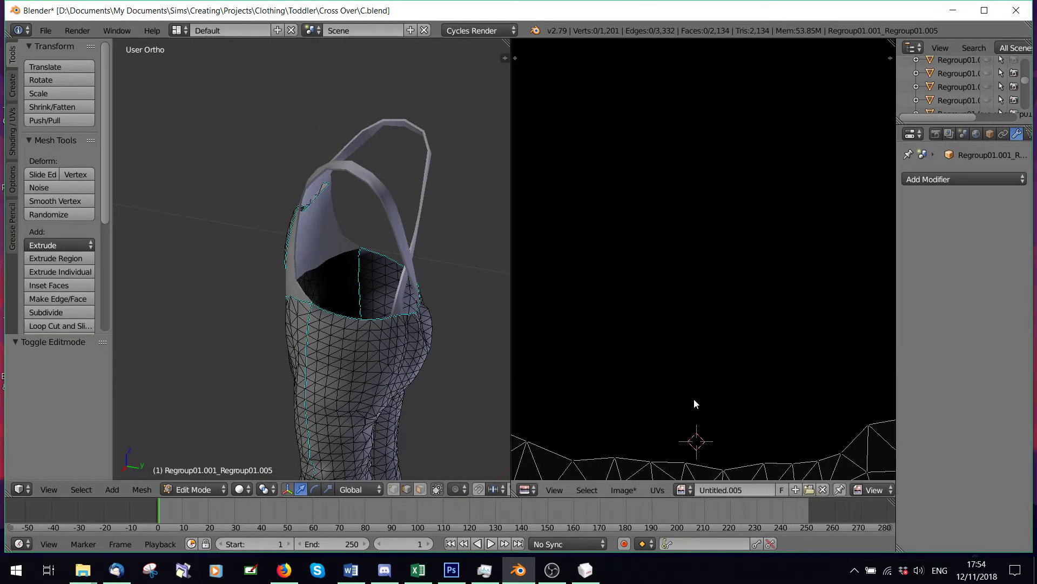
Step: Select the trousers' waist vertices along the top edges of both the curved-top and the tapered UV islands
key(c)
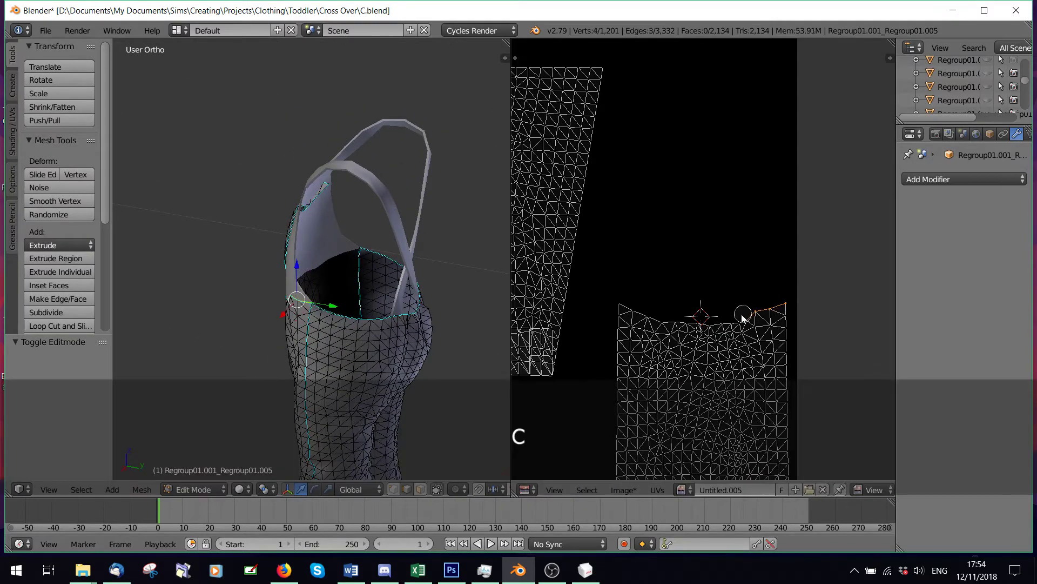
drag(716, 322, 616, 300)
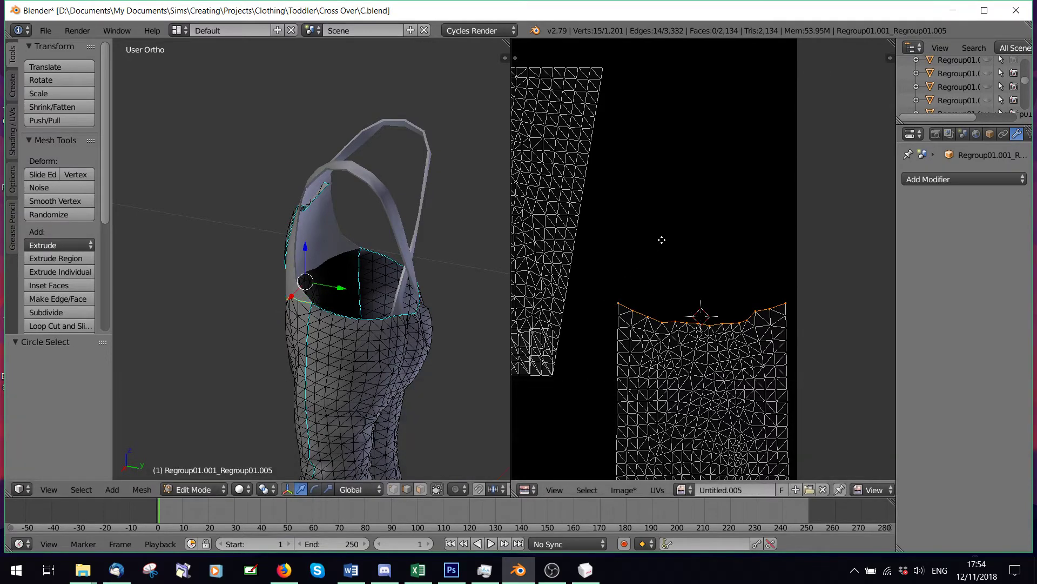
scroll(662, 240, down, 3)
key(c)
right_click(747, 187)
scroll(724, 186, up, 1)
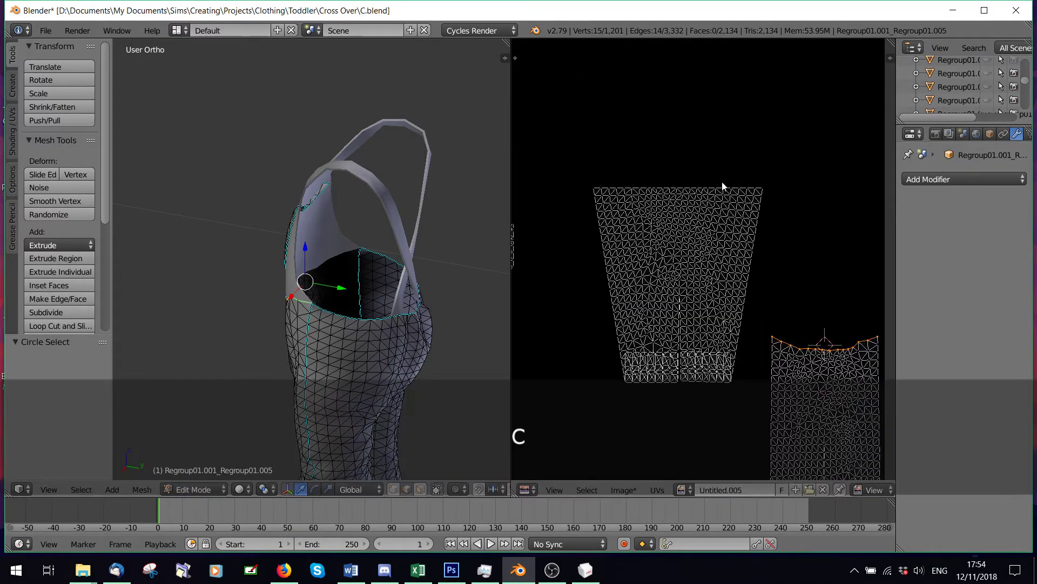
drag(574, 158, 776, 188)
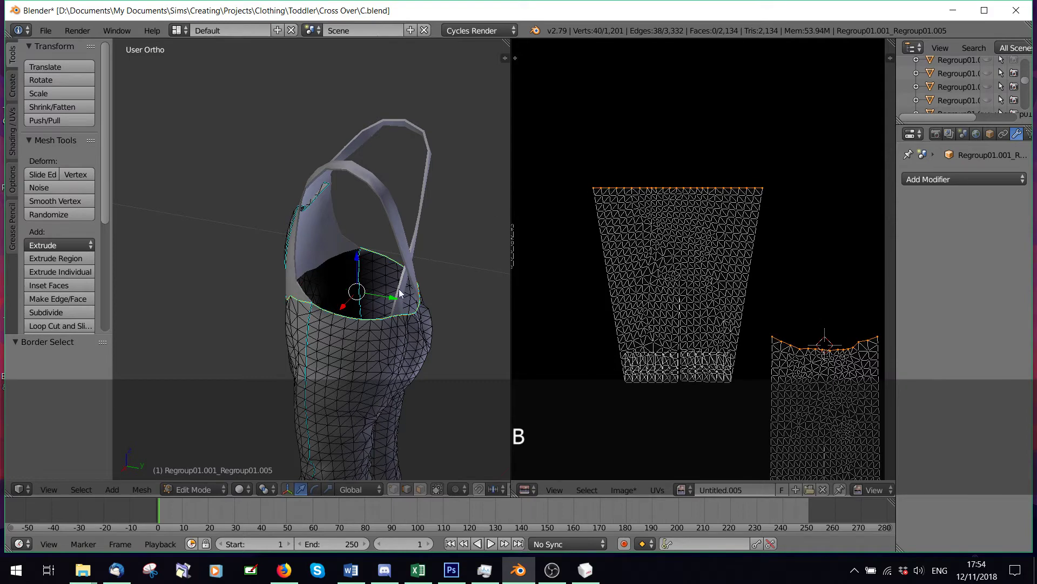
Step: Extrude the waist edge, scale it inward, and move it by -0.029 along Z inside the trousers
scroll(446, 339, up, 3)
key(e)
key(s)
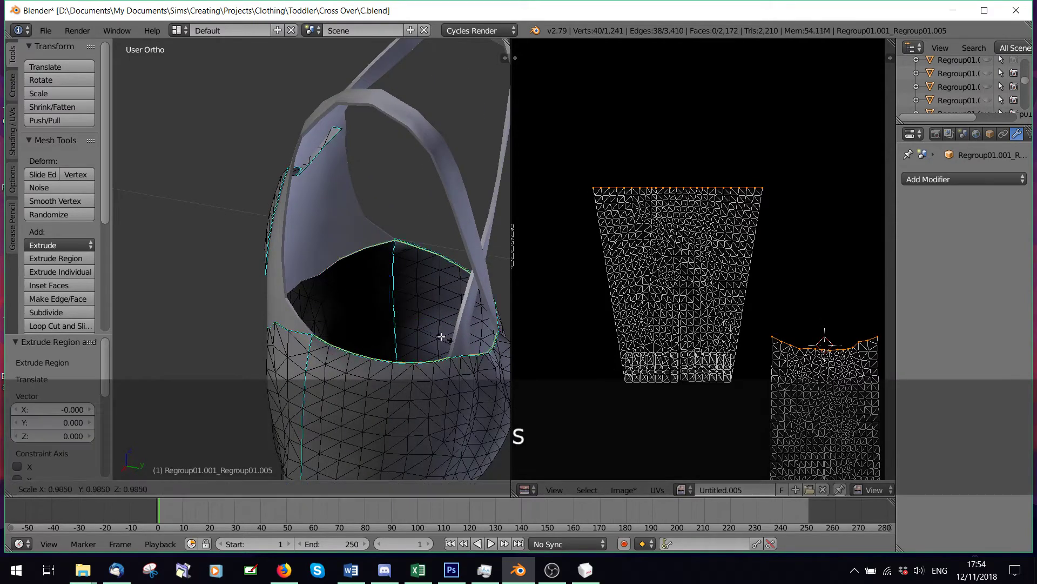
click(413, 322)
drag(391, 314, 390, 325)
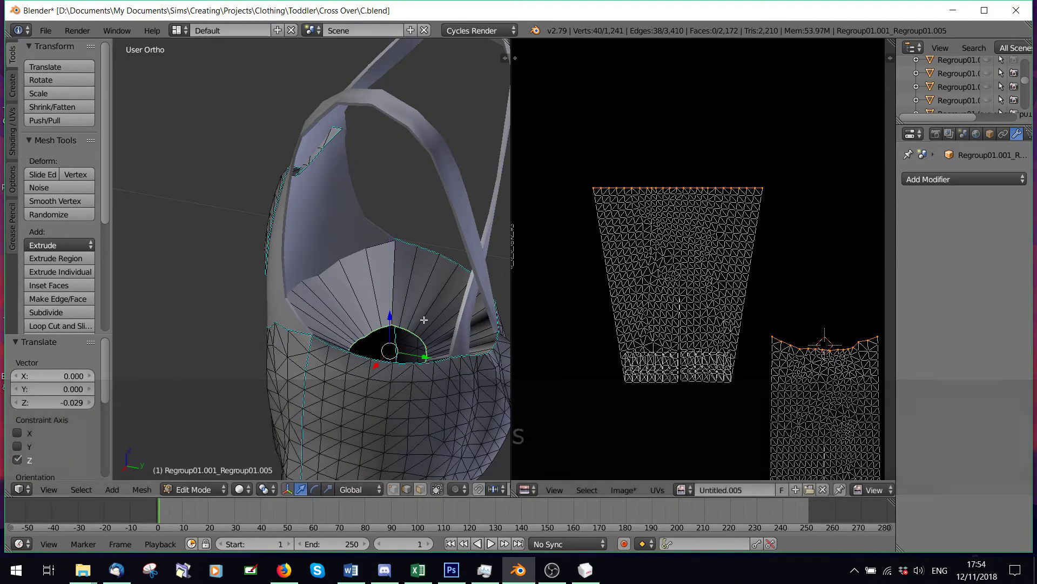
Step: Move the extruded waist edge's UVs above both islands along Y, and select only the tapered island's new top row
key(g)
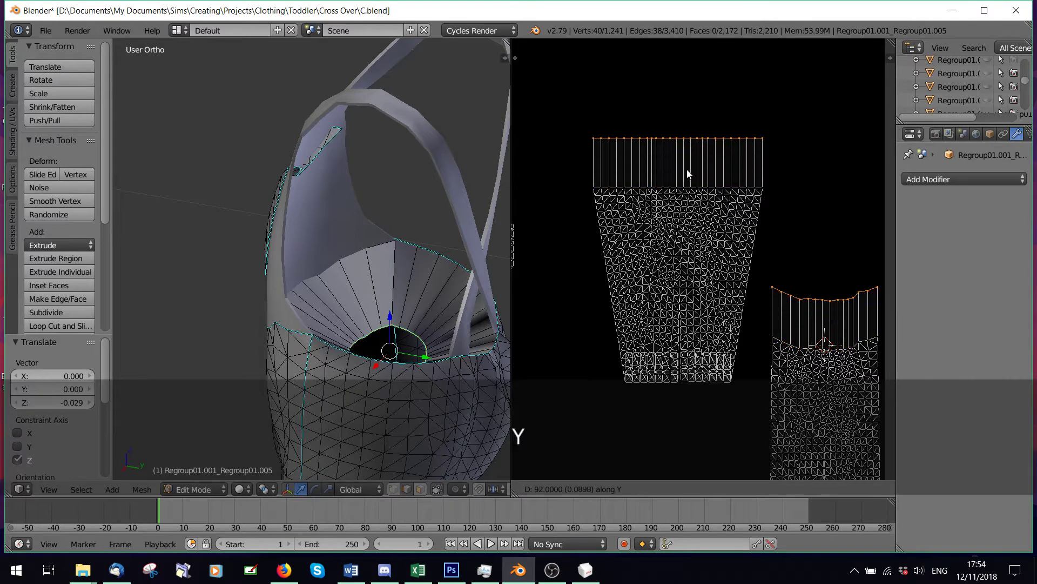
mouse_move(653, 358)
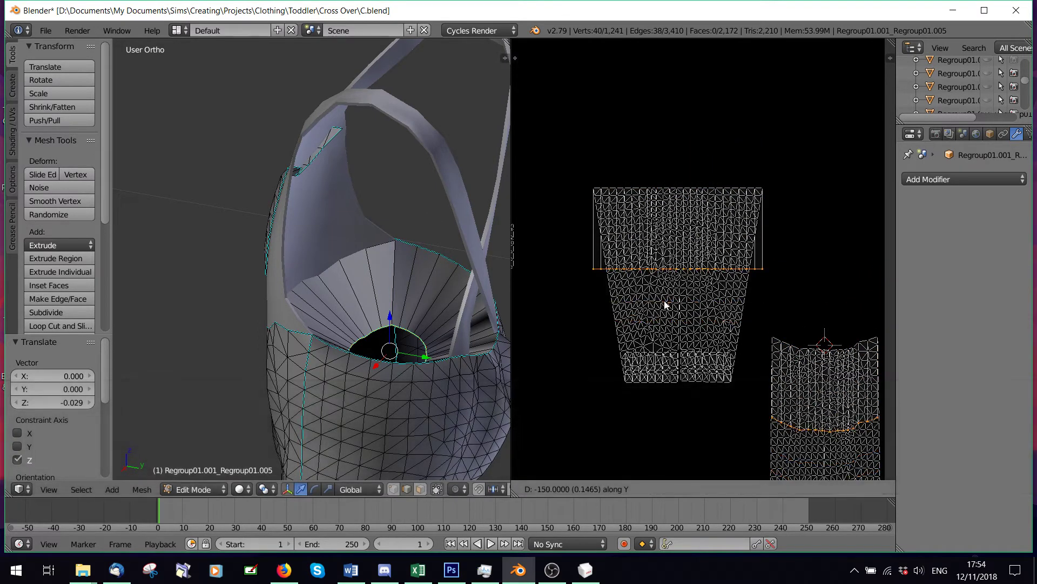
mouse_move(590, 221)
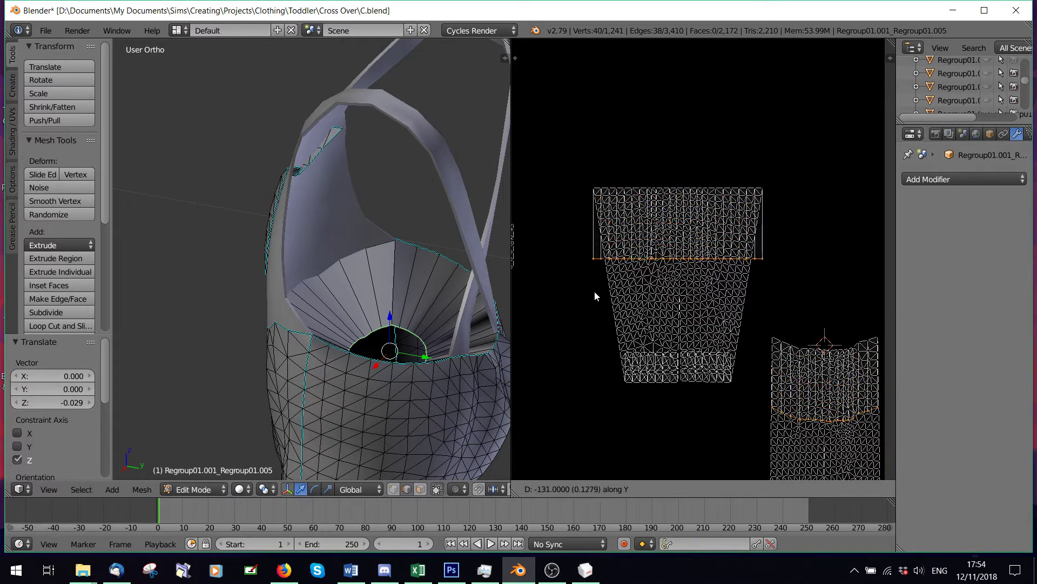
click(654, 132)
key(a)
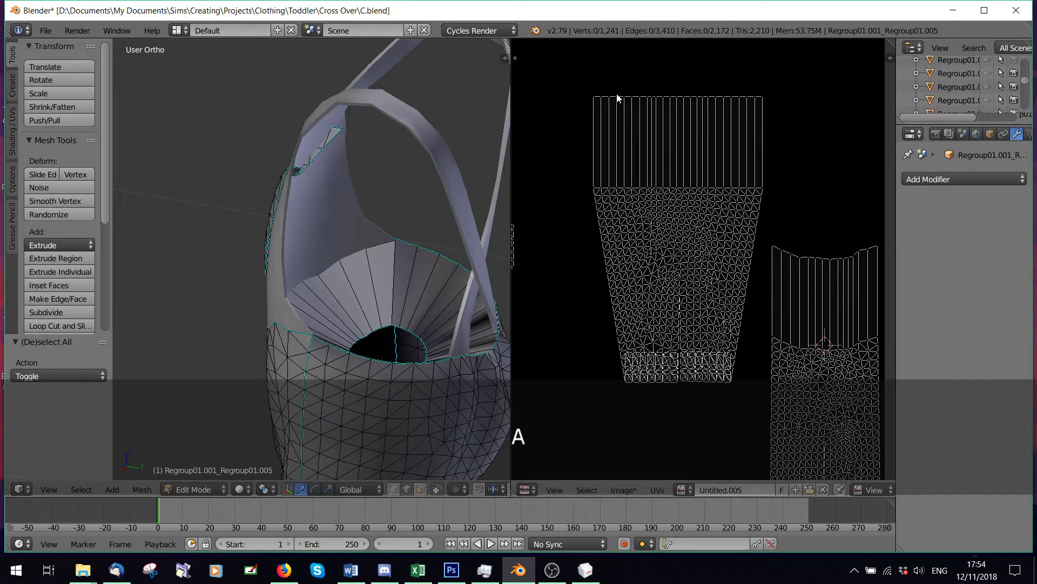
key(b)
drag(564, 69, 772, 100)
key(g)
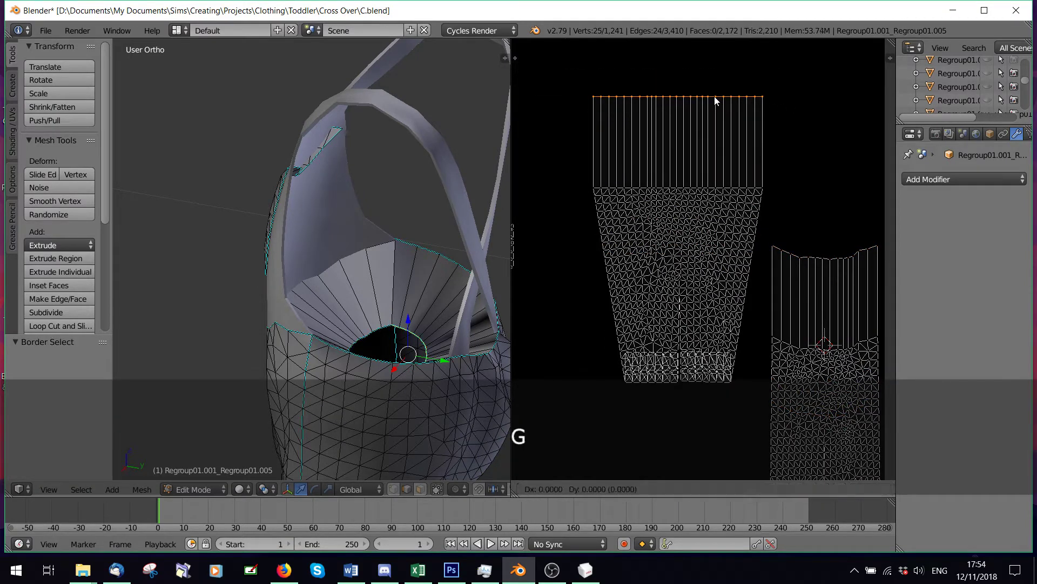
key(x)
click(703, 223)
key(ctrl+z)
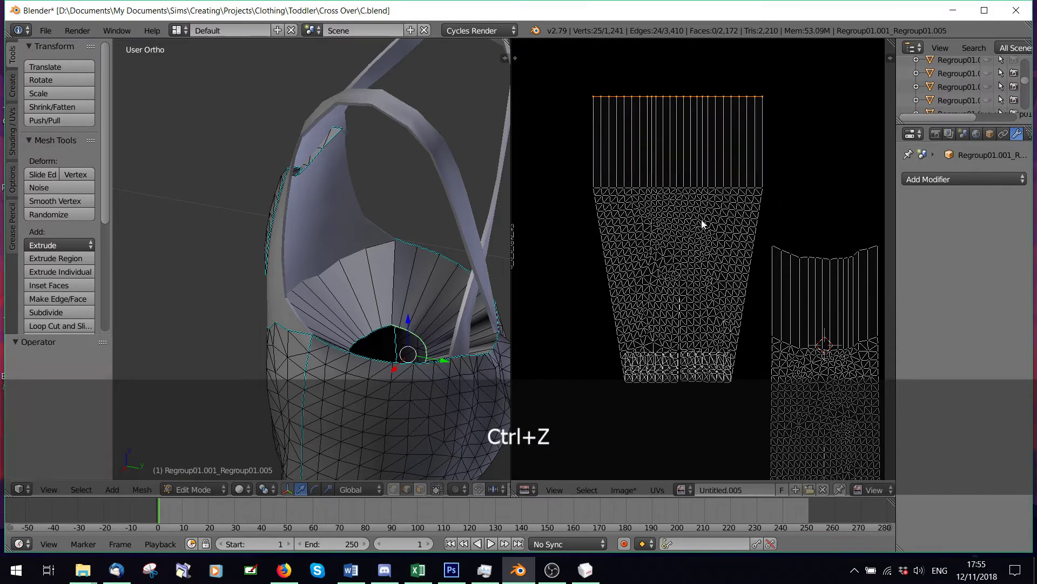
Step: Move the tapered island's extruded UV row by -0.275 along Y and scale it down to match the island's width
key(g)
key(y)
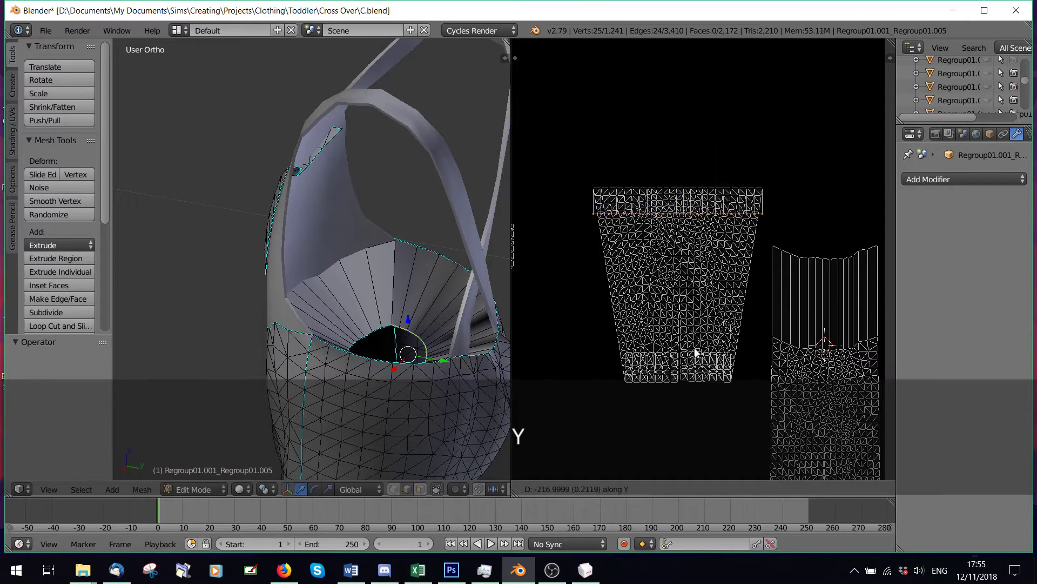
click(695, 368)
key(s)
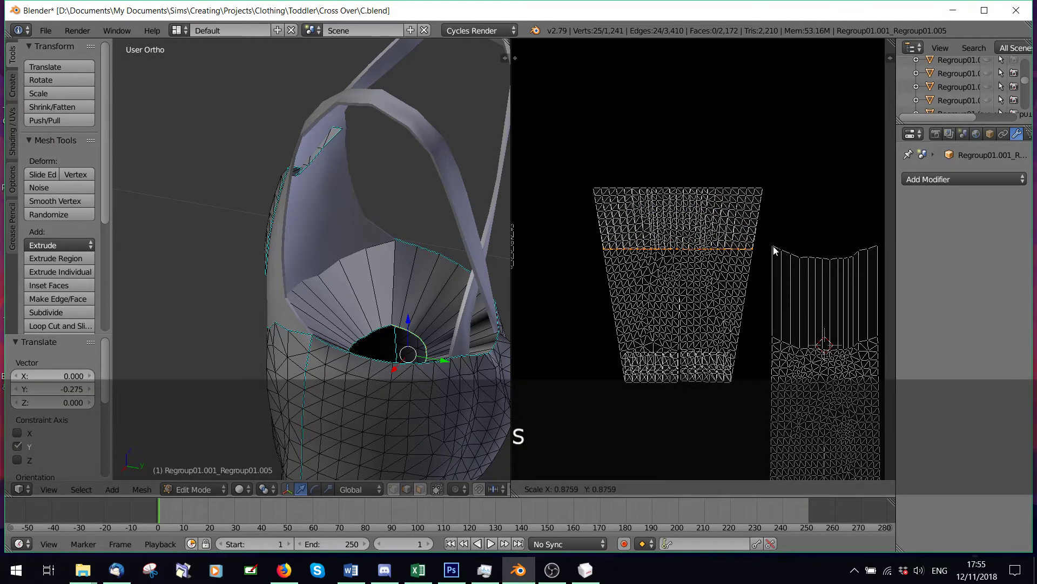
click(766, 248)
key(a)
Step: Select the curved-top island's extruded UV row, move it down along Y inside the island, and clear the selection
middle_drag(767, 248, 724, 224)
key(c)
drag(788, 242, 847, 215)
right_click(806, 234)
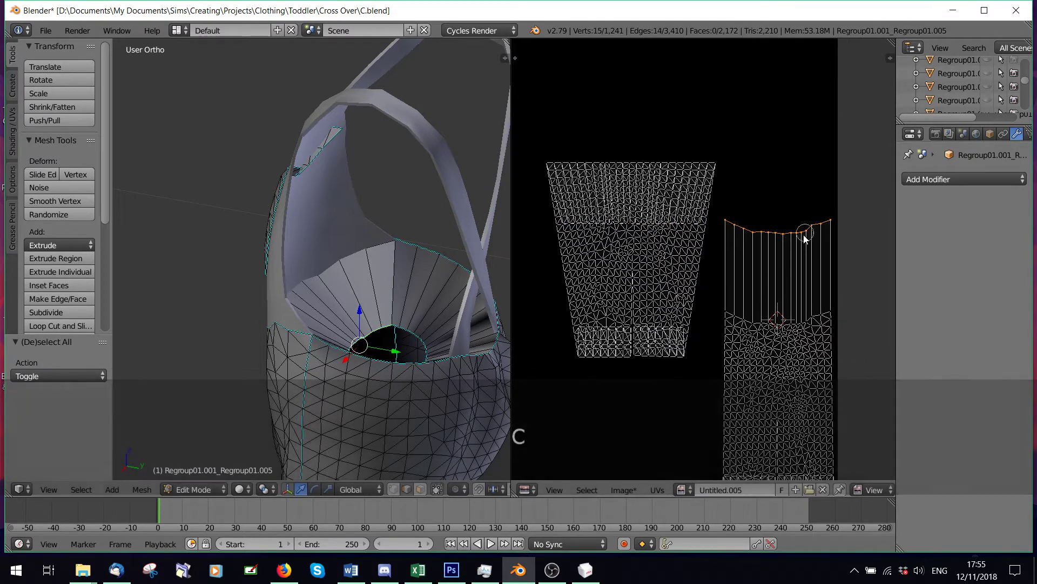
key(g)
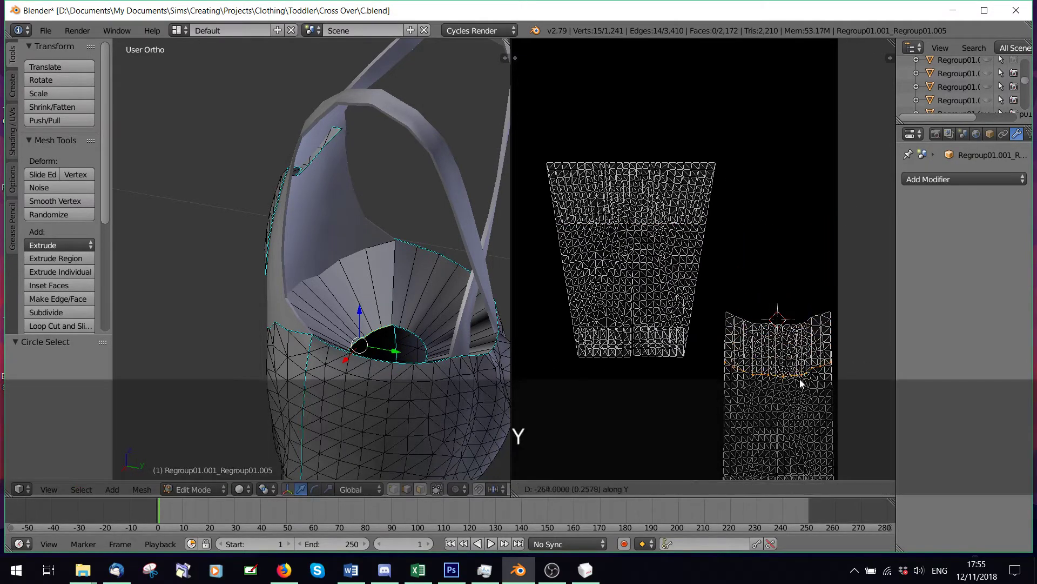
click(802, 387)
key(a)
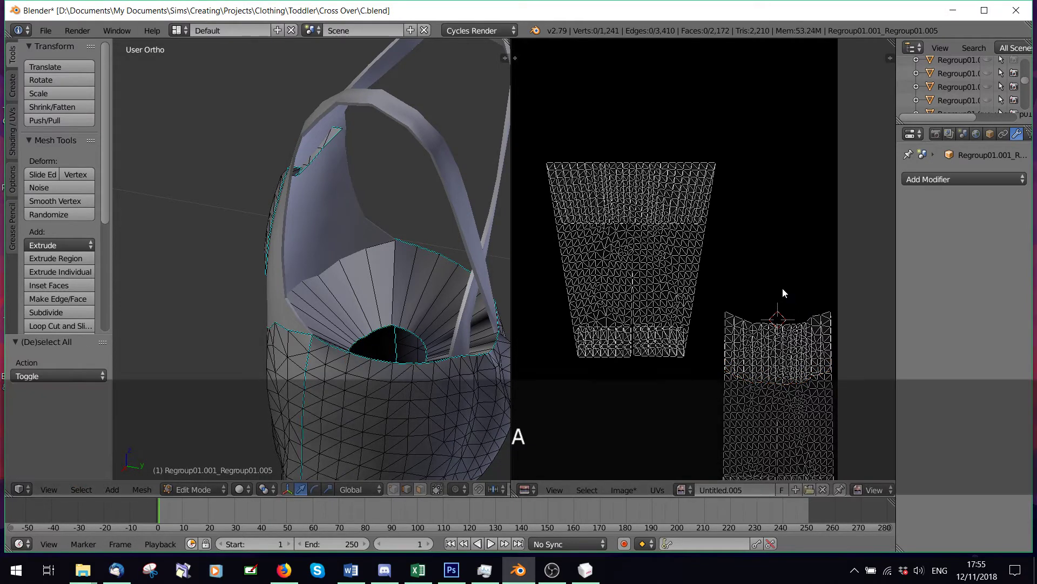
click(783, 289)
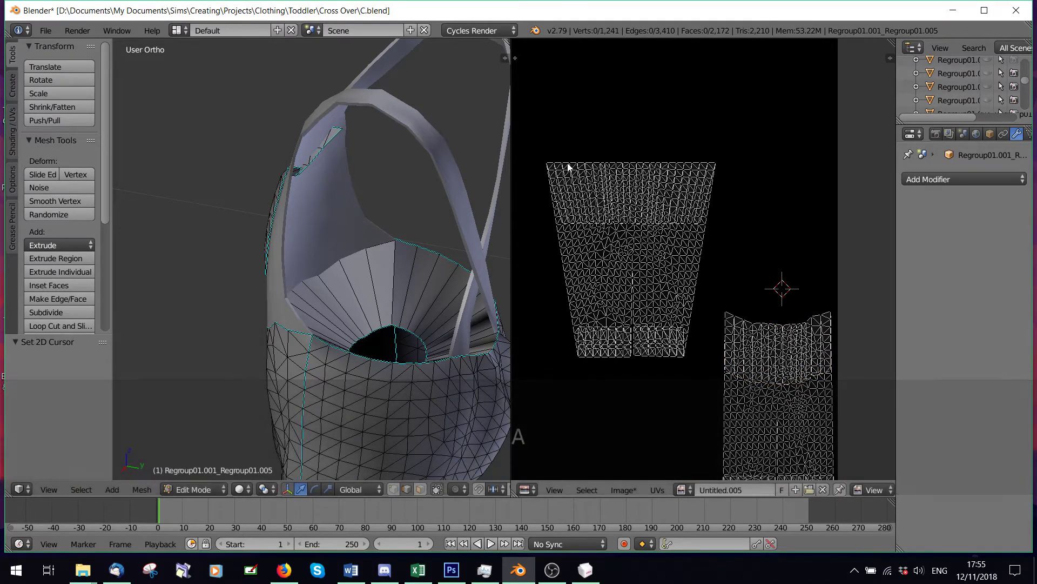
Step: Select the original waist edge along the top of both trouser UV islands and apply Edge Split to it
key(b)
drag(536, 148, 729, 165)
key(b)
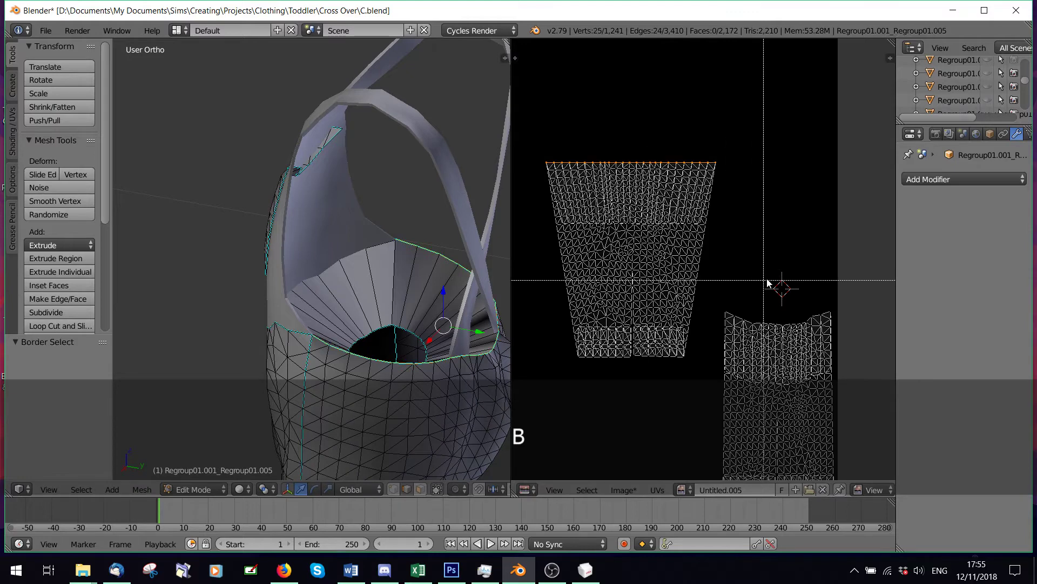
scroll(778, 298, up, 2)
right_click(859, 328)
middle_drag(845, 317, 808, 296)
key(c)
drag(825, 338, 713, 326)
key(space)
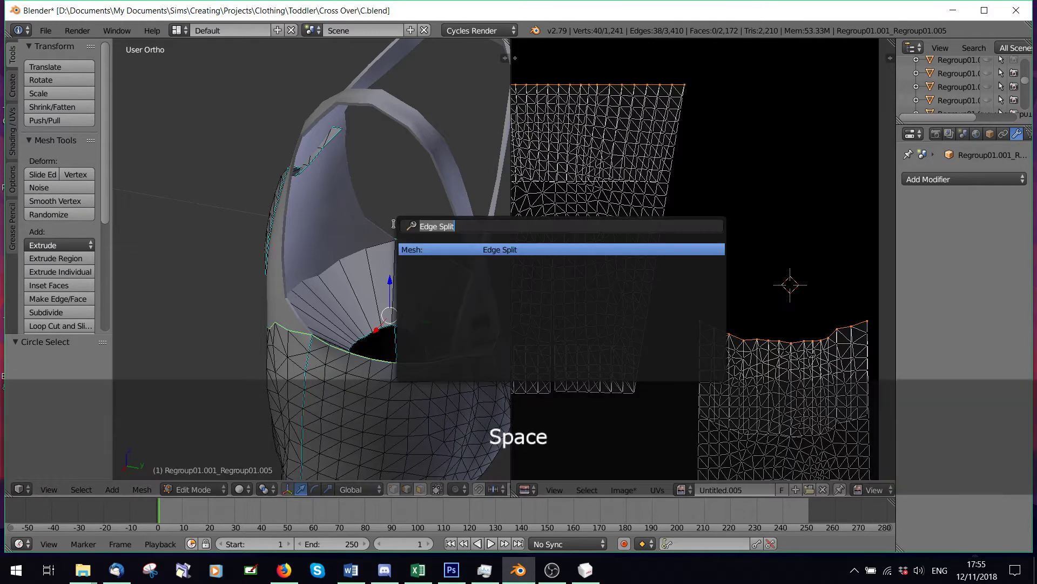
click(480, 250)
key(a)
Step: Return to Object Mode, select all the visible overalls parts and join them into one object
middle_drag(479, 251, 234, 417)
click(194, 489)
click(186, 475)
scroll(313, 324, down, 4)
middle_drag(314, 324, 348, 297)
key(a)
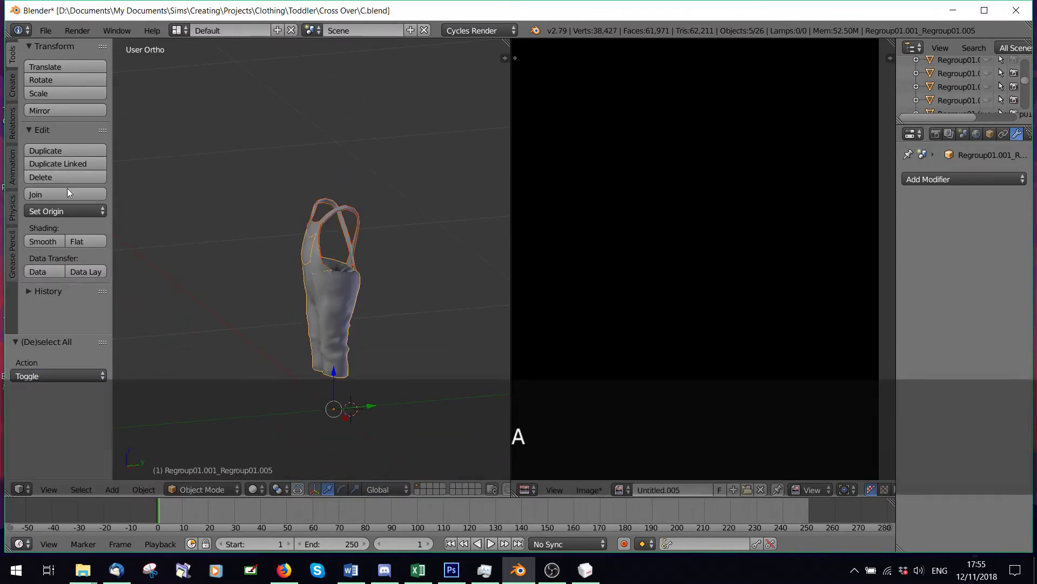
click(67, 194)
scroll(267, 300, up, 5)
middle_drag(267, 300, 299, 261)
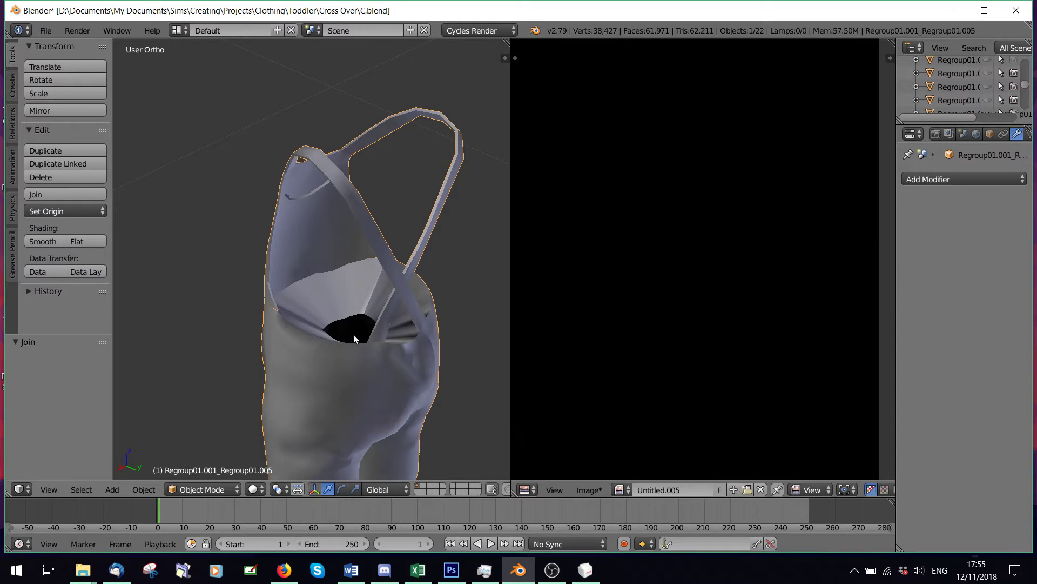
middle_drag(354, 338, 480, 362)
scroll(295, 344, down, 4)
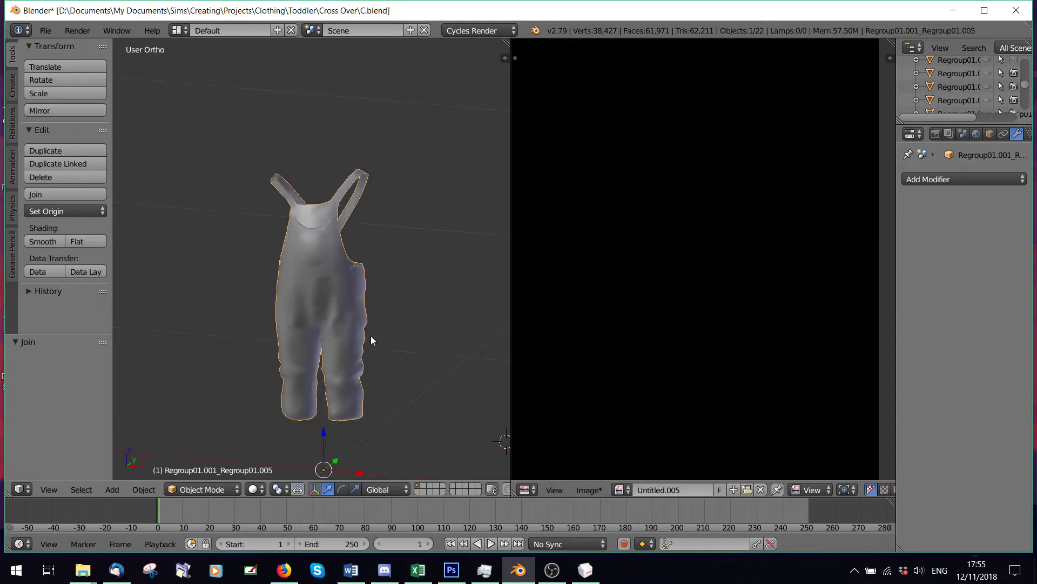
click(45, 30)
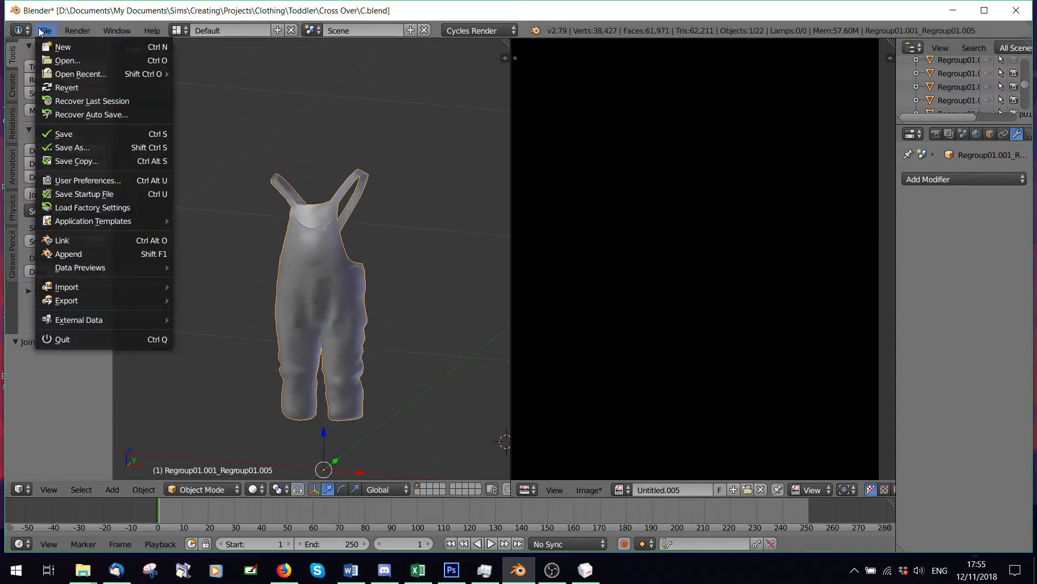
mouse_move(70, 75)
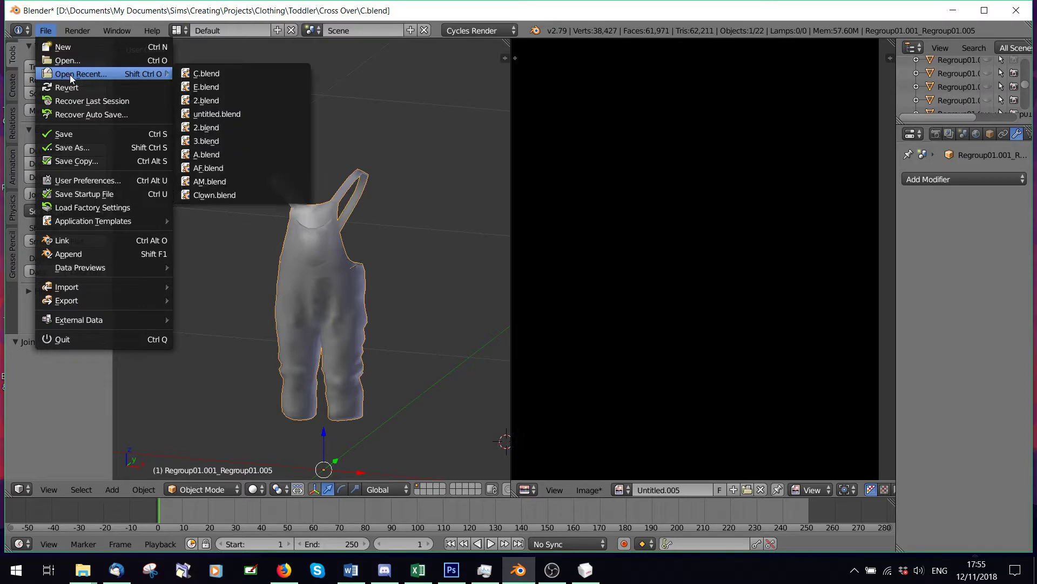
click(205, 101)
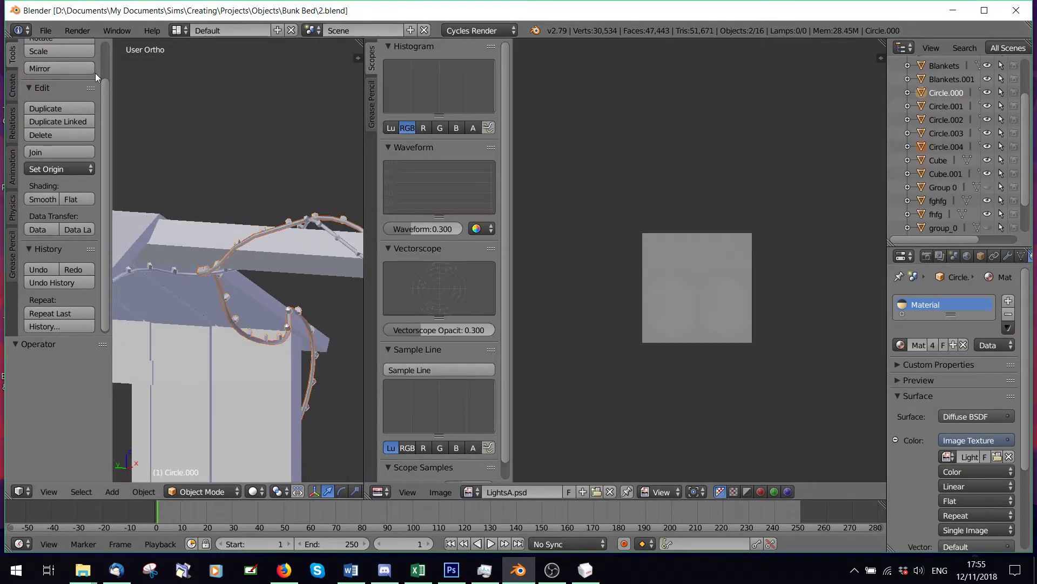
Step: Open the recent file 2.blend from the Knot Onesie folder and hide the adult head's pointed hat, F.002
click(43, 33)
mouse_move(73, 76)
click(223, 128)
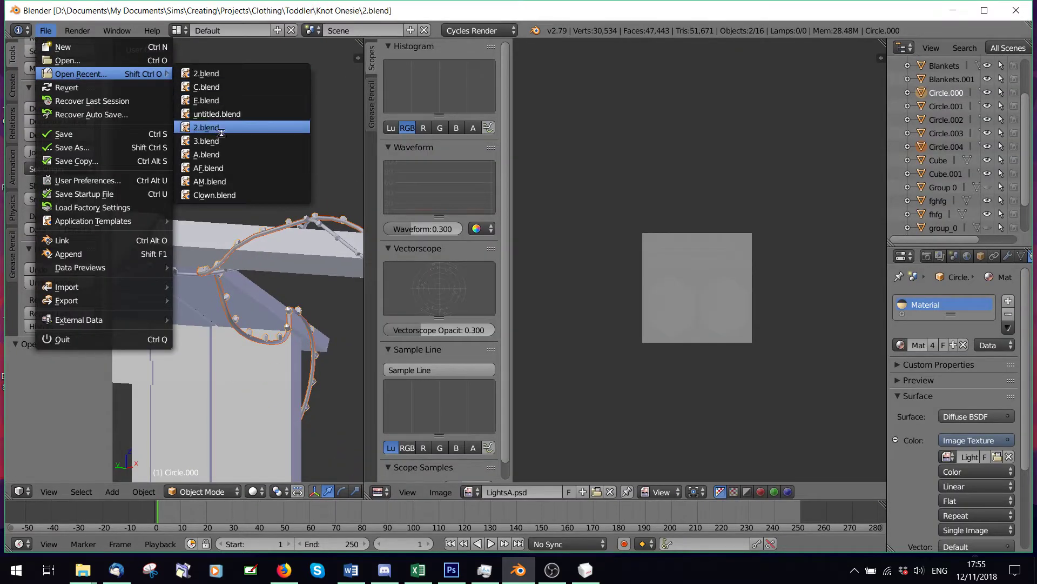
right_click(371, 213)
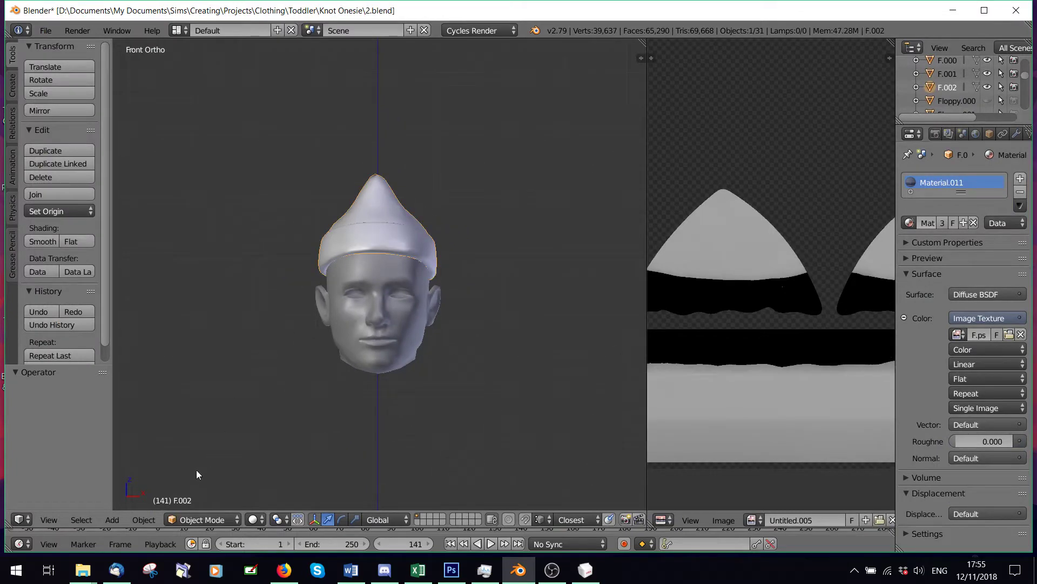
click(201, 519)
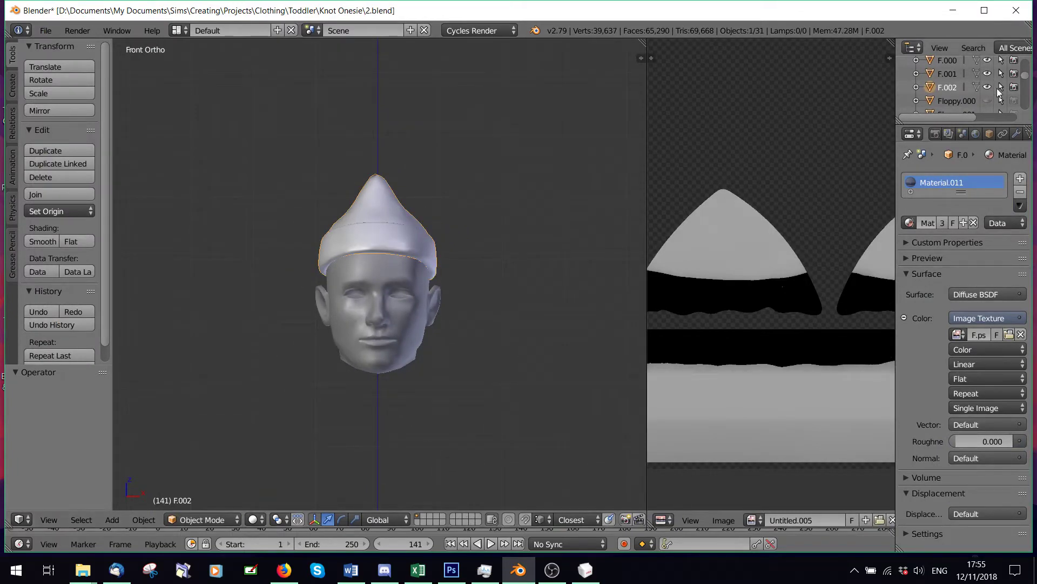
click(987, 88)
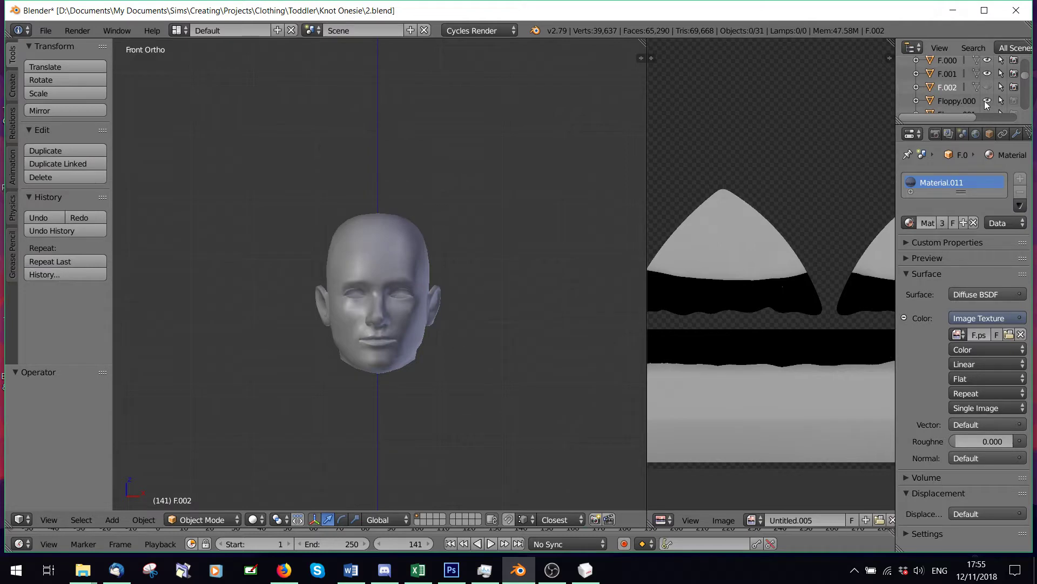
Step: Hide the Dog ears on the toddler and select the toddler's pointed hat
scroll(988, 100, up, 2)
scroll(400, 319, down, 5)
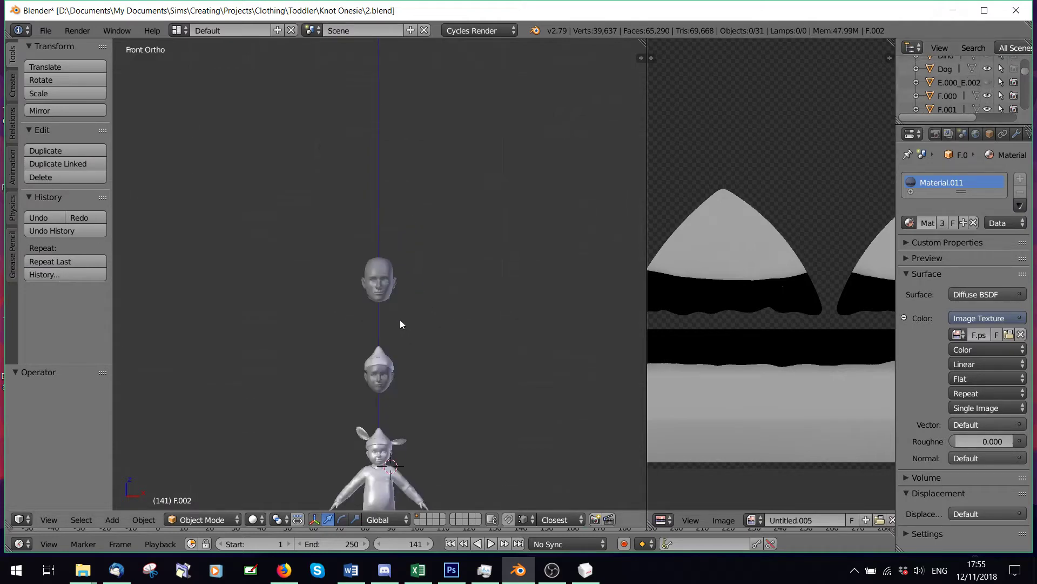
scroll(400, 319, up, 1)
shift+middle_drag(419, 422, 451, 143)
scroll(439, 266, up, 4)
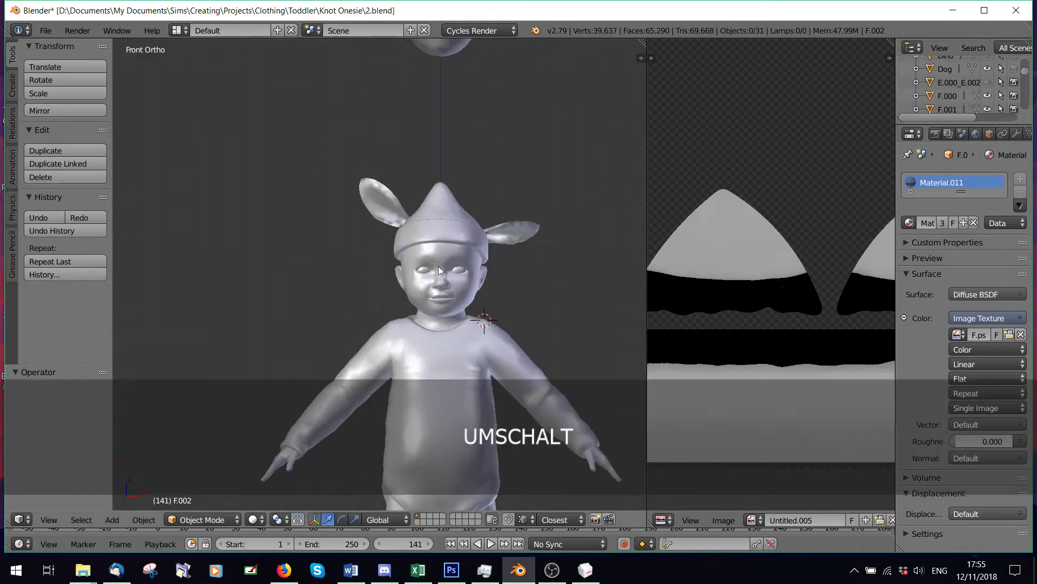
right_click(507, 223)
click(987, 69)
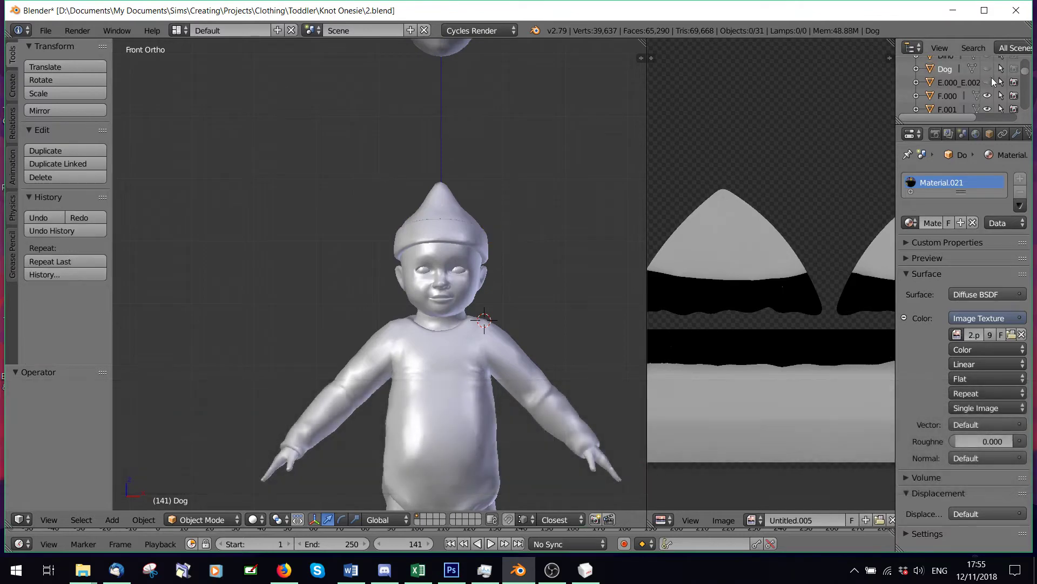
scroll(495, 196, up, 3)
right_click(505, 185)
shift+middle_drag(460, 184, 328, 274)
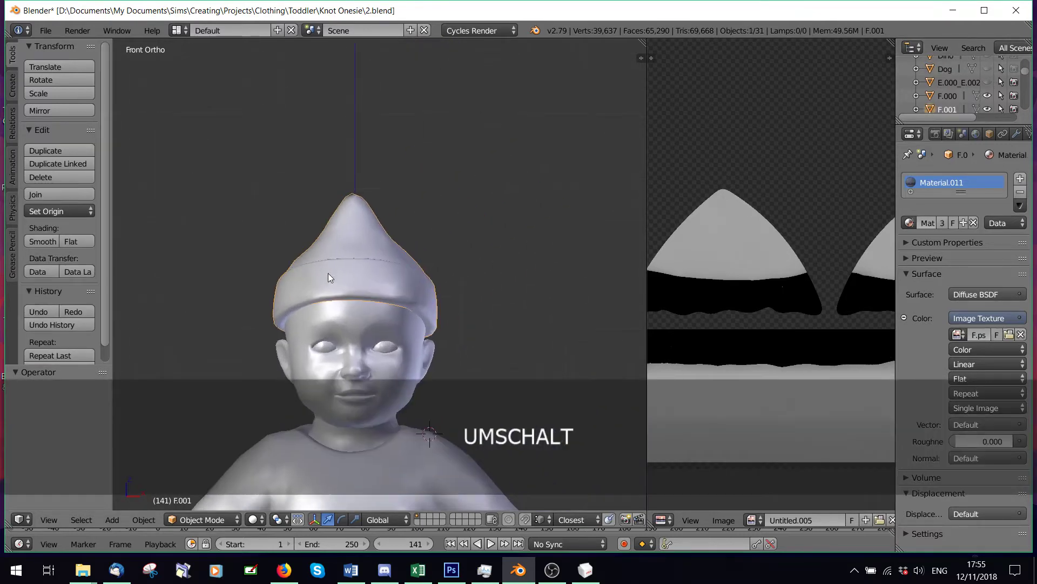
Step: Import A.obj from the Beanie folder as an OBJ into the scene
click(45, 30)
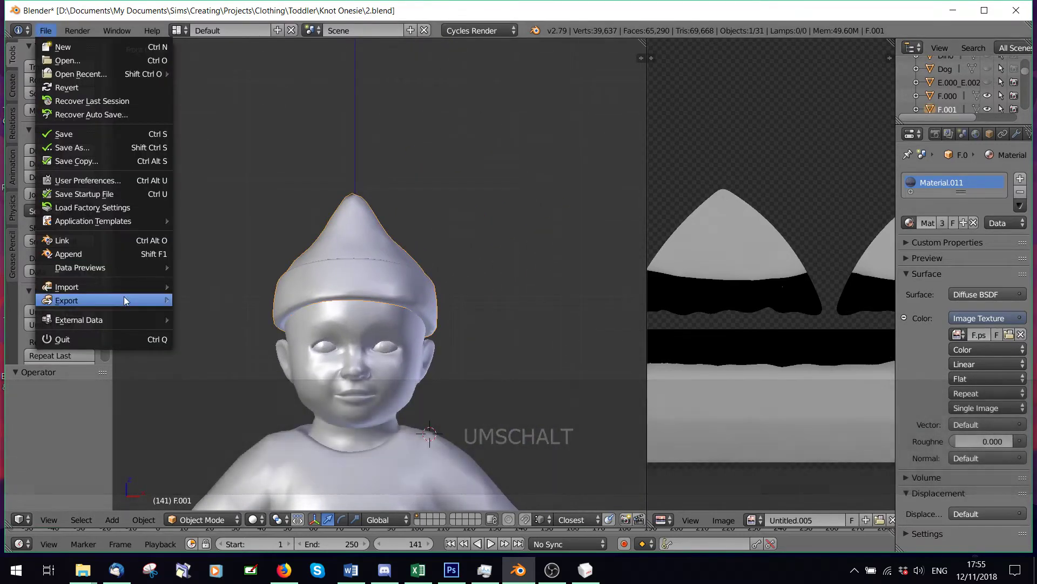
mouse_move(117, 287)
click(227, 367)
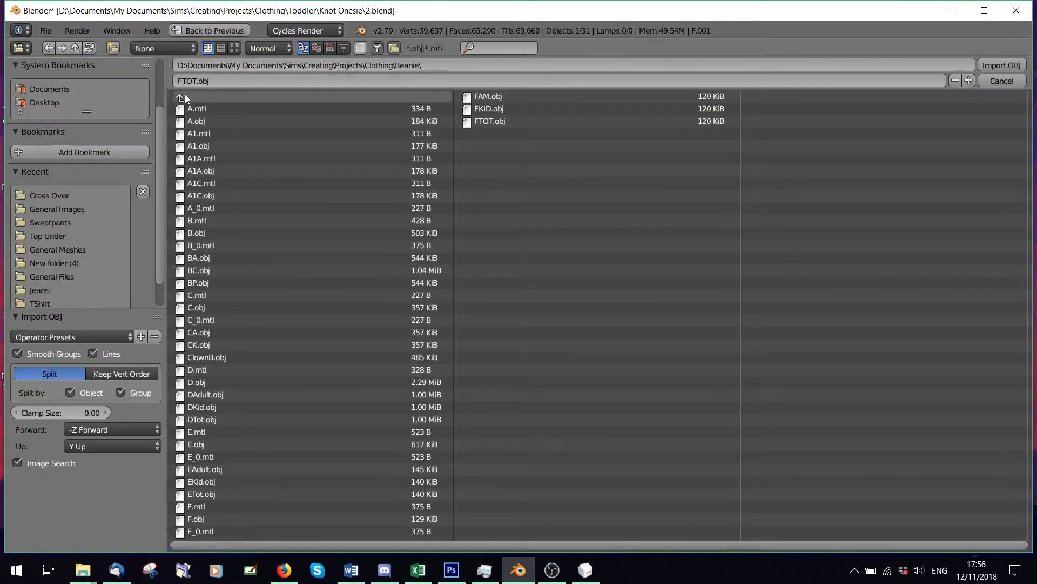
click(184, 98)
click(196, 120)
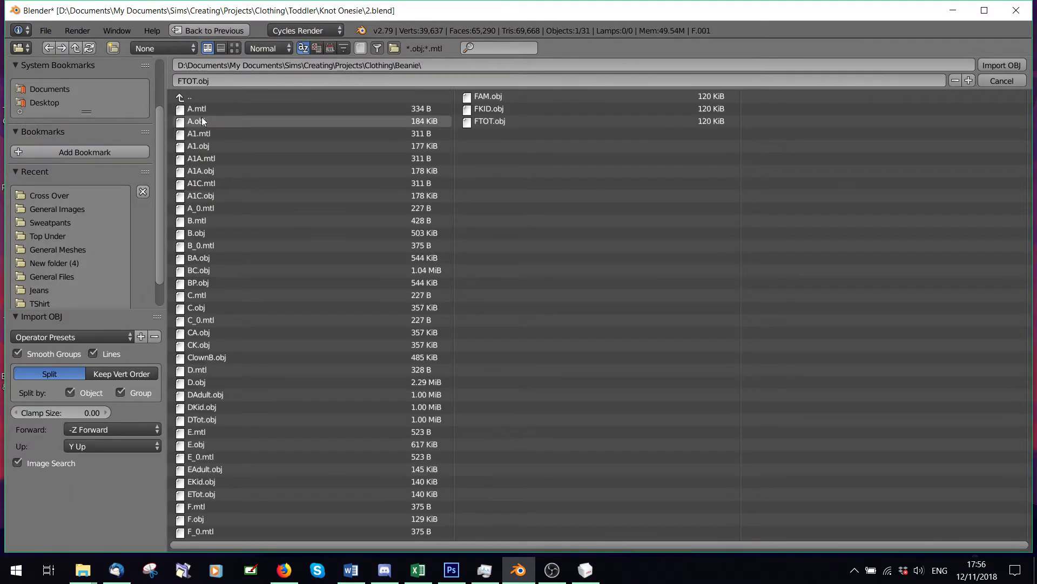
double_click(202, 119)
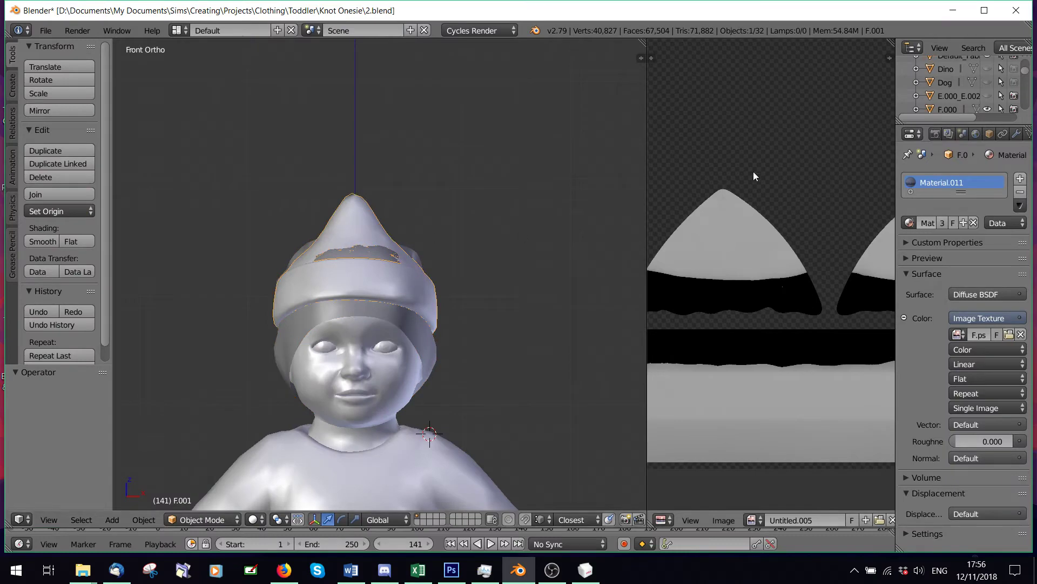
Step: Hide the toddler's pointed hat F.001 and select the imported beanie around the toddler's head
scroll(958, 89, down, 3)
click(987, 87)
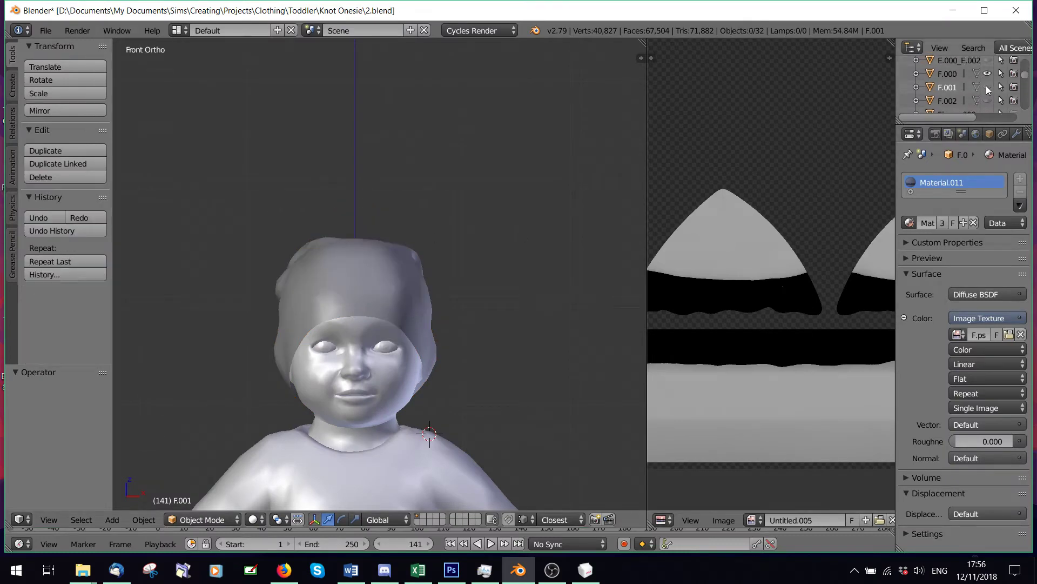
scroll(375, 305, up, 2)
right_click(375, 304)
middle_drag(331, 319, 200, 366)
scroll(200, 365, up, 1)
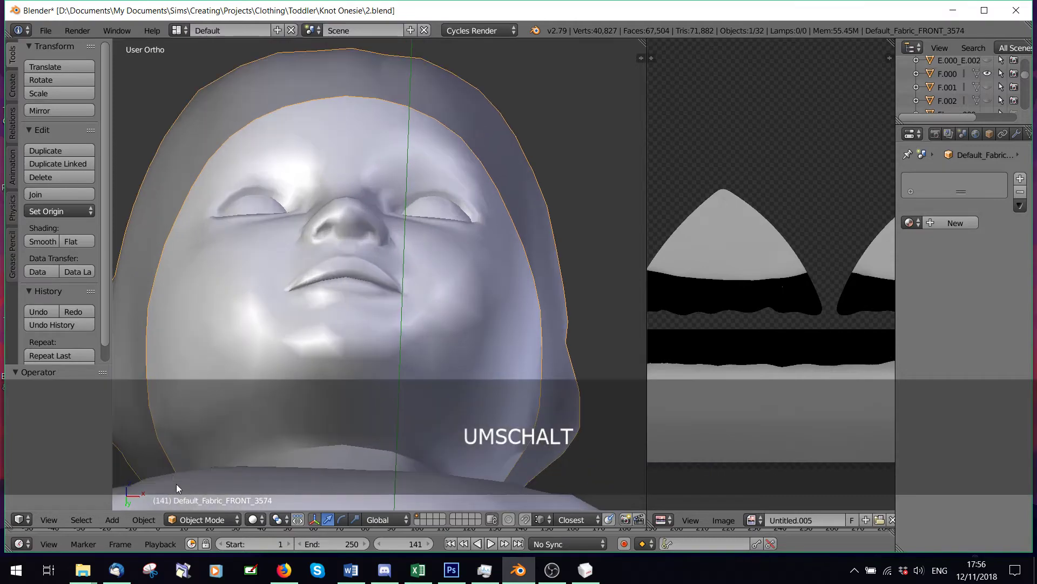
Step: Enter Edit Mode on the beanie, select its whole mesh, widen the UV editor and enable UV selection sync
click(202, 519)
click(199, 486)
scroll(390, 291, down, 2)
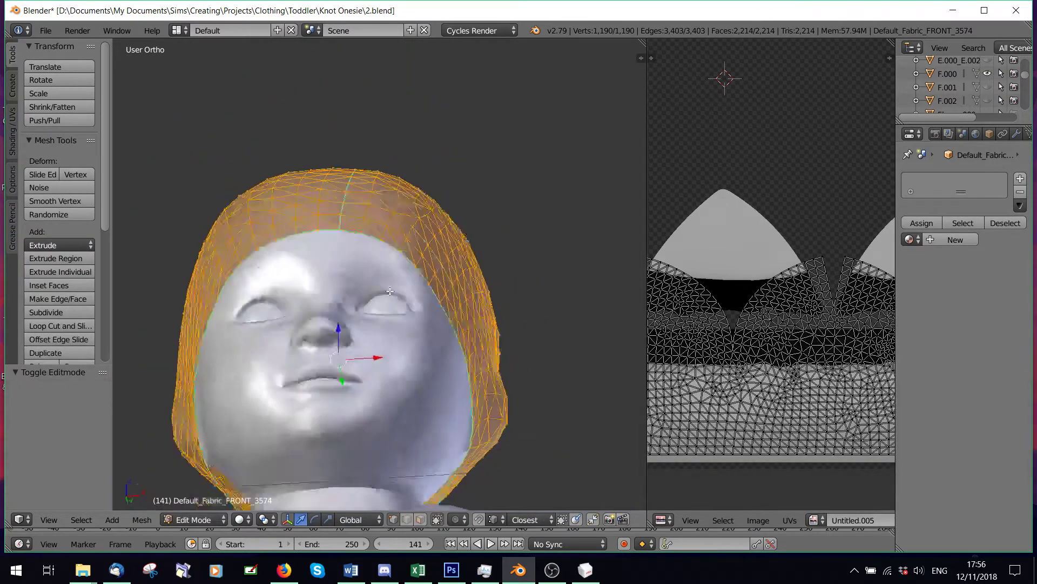
middle_drag(390, 290, 400, 162)
key(a)
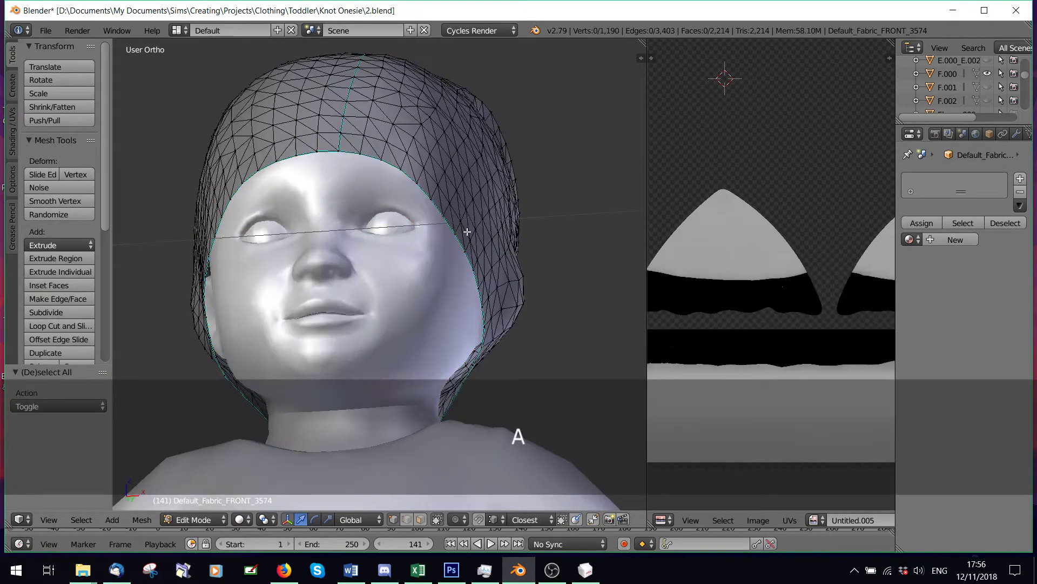
scroll(669, 235, down, 1)
key(a)
scroll(610, 281, down, 2)
scroll(755, 397, down, 1)
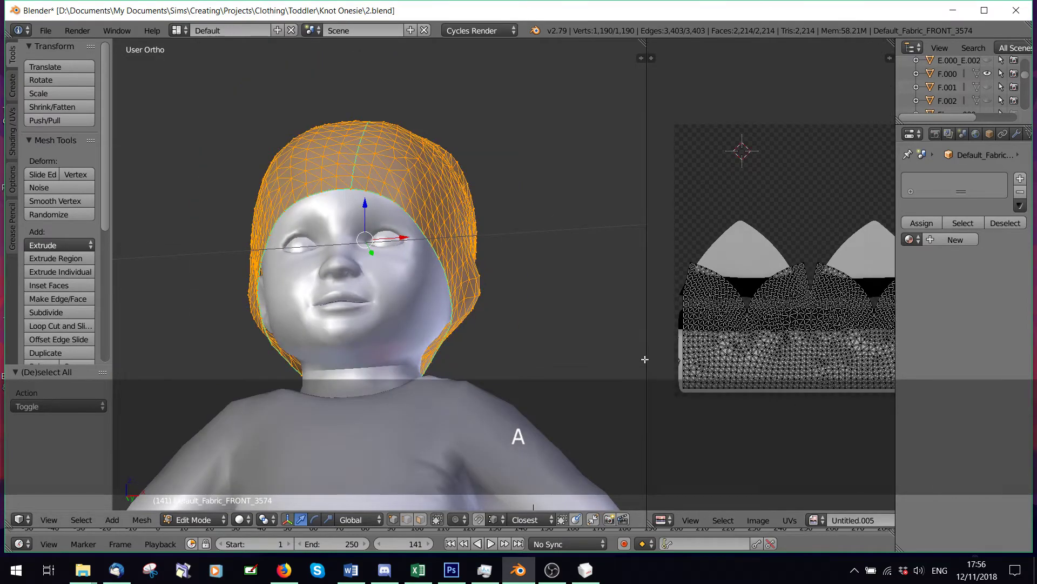
drag(647, 358, 371, 287)
click(781, 520)
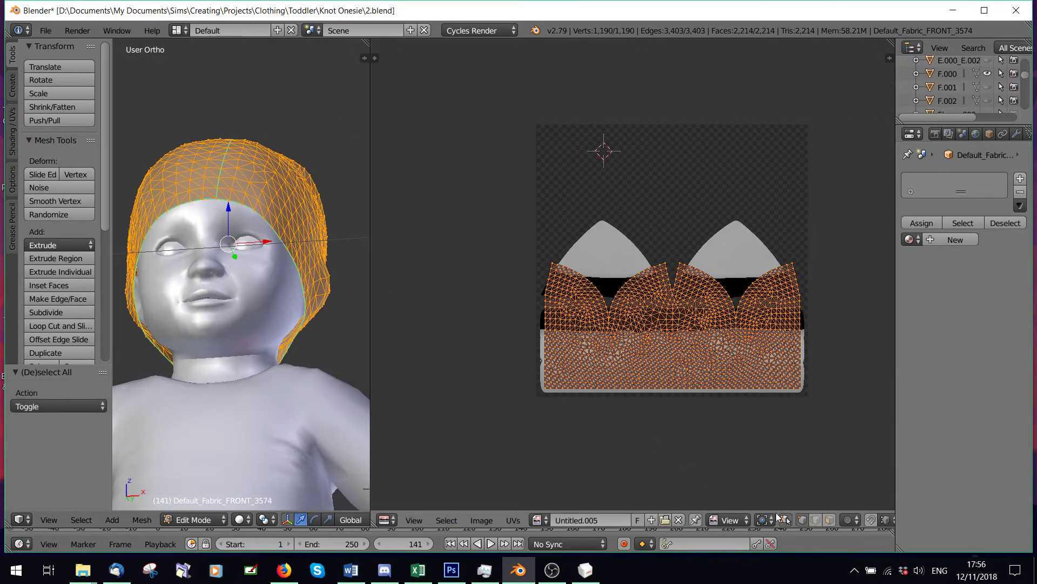
Step: Select the beanie's lowest UV row, extrude this opening edge and scale it inward to form a rim around the face
key(a)
key(b)
drag(534, 385, 839, 410)
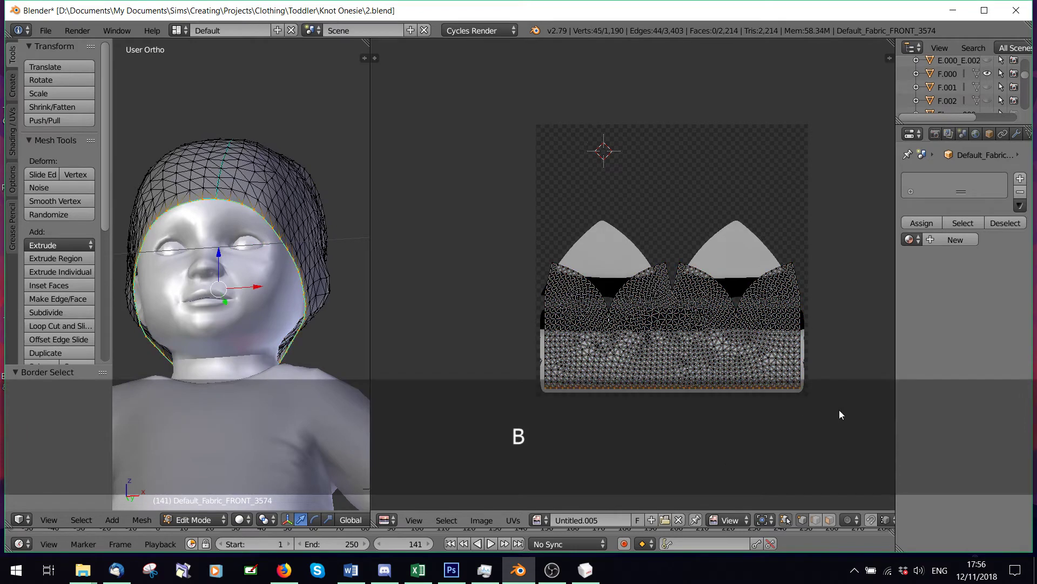
scroll(256, 285, up, 3)
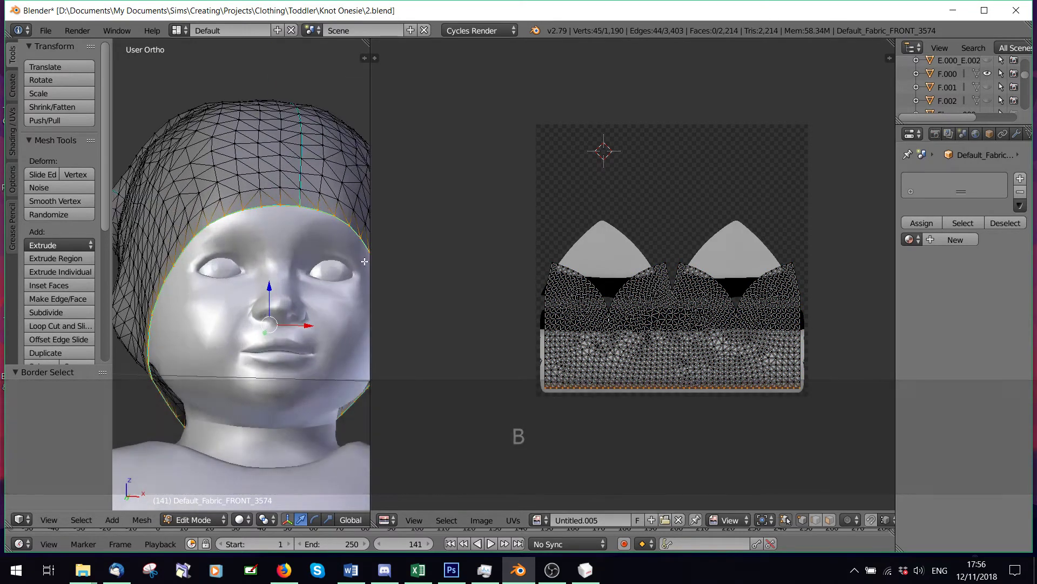
drag(372, 264, 582, 264)
middle_drag(468, 272, 476, 324)
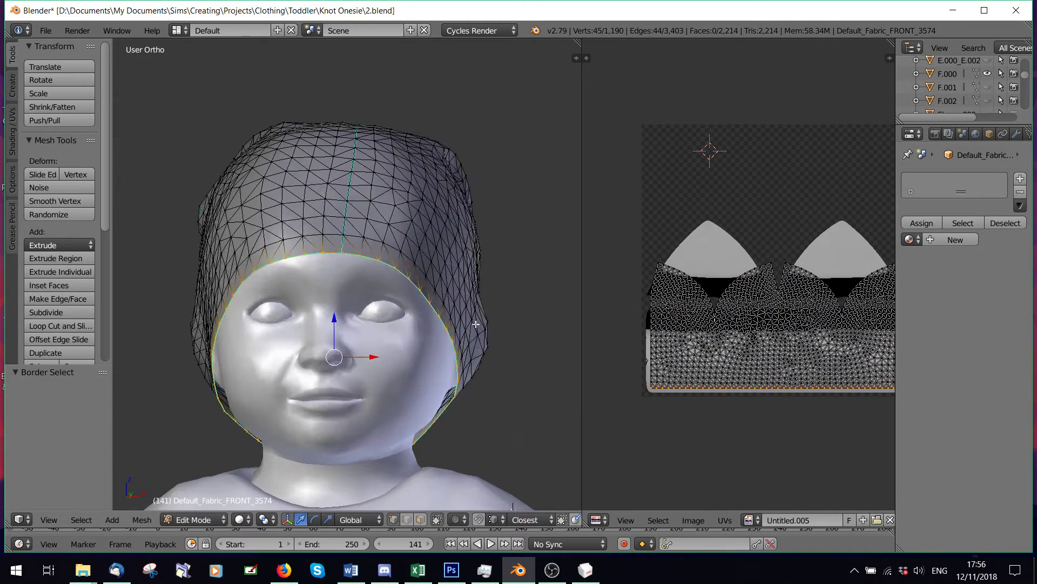
key(e)
key(s)
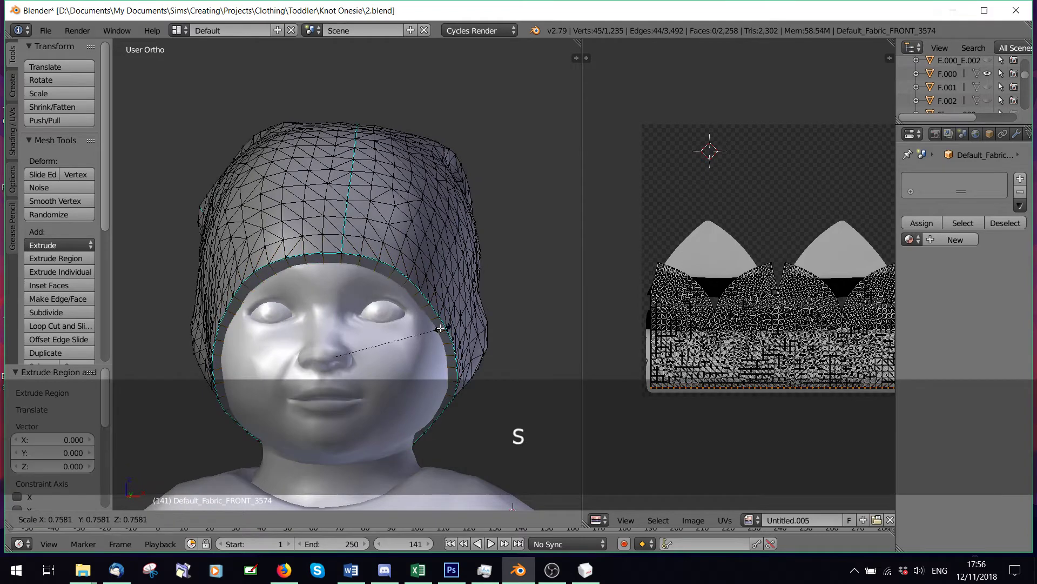
click(398, 335)
Step: Move the extruded rim edge 0.004 along Z and 0.017 along X so it fits inside the beanie
middle_drag(335, 345, 309, 321)
key(g)
key(z)
click(326, 322)
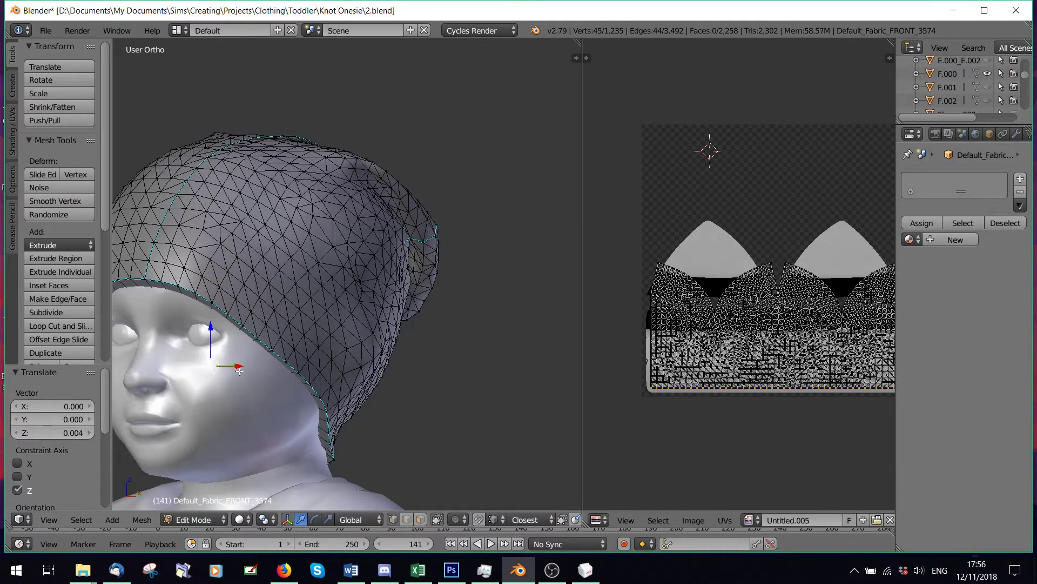
drag(239, 371, 265, 366)
middle_drag(265, 366, 491, 407)
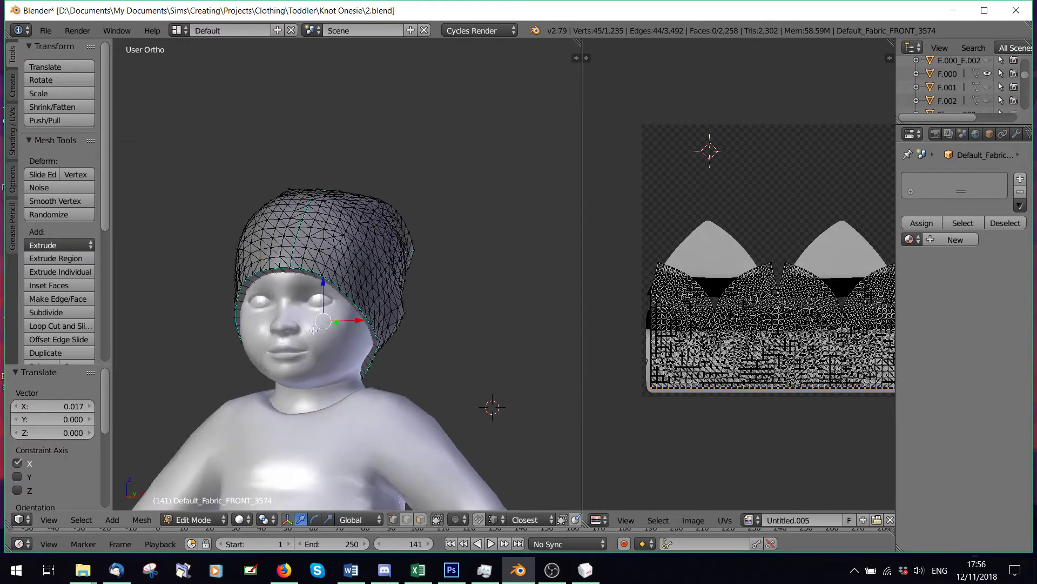
scroll(332, 345, up, 3)
middle_drag(333, 346, 353, 344)
scroll(353, 345, up, 2)
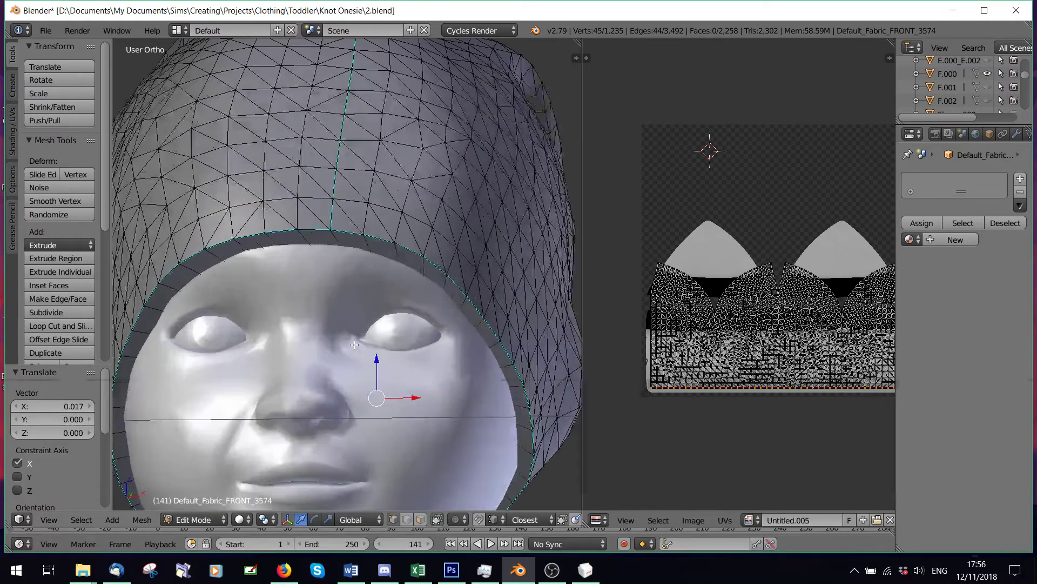
Step: Select the whole beanie mesh and remove its duplicate vertices
key(a)
key(a)
scroll(373, 231, down, 3)
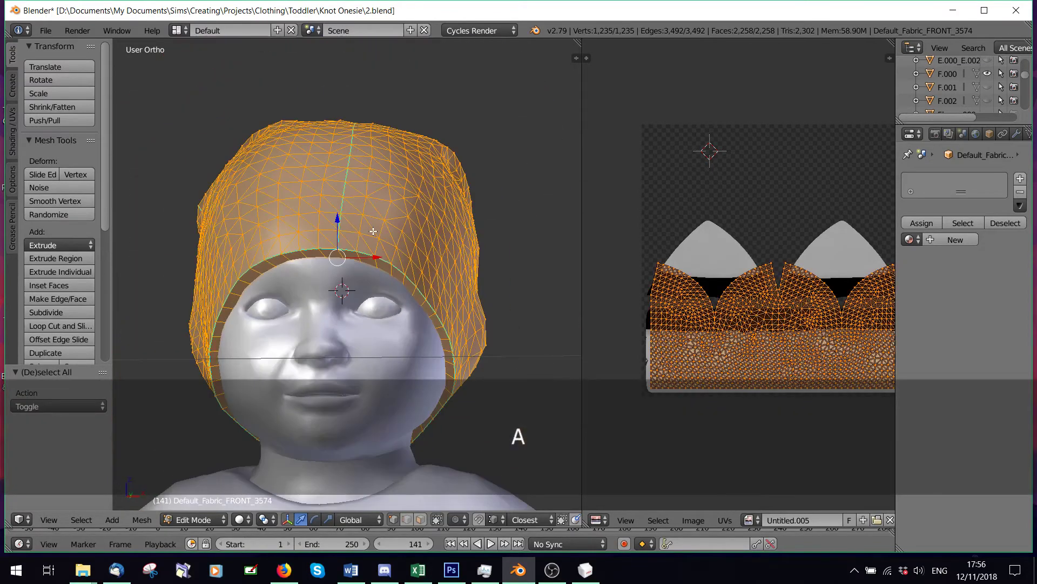
key(w)
click(340, 277)
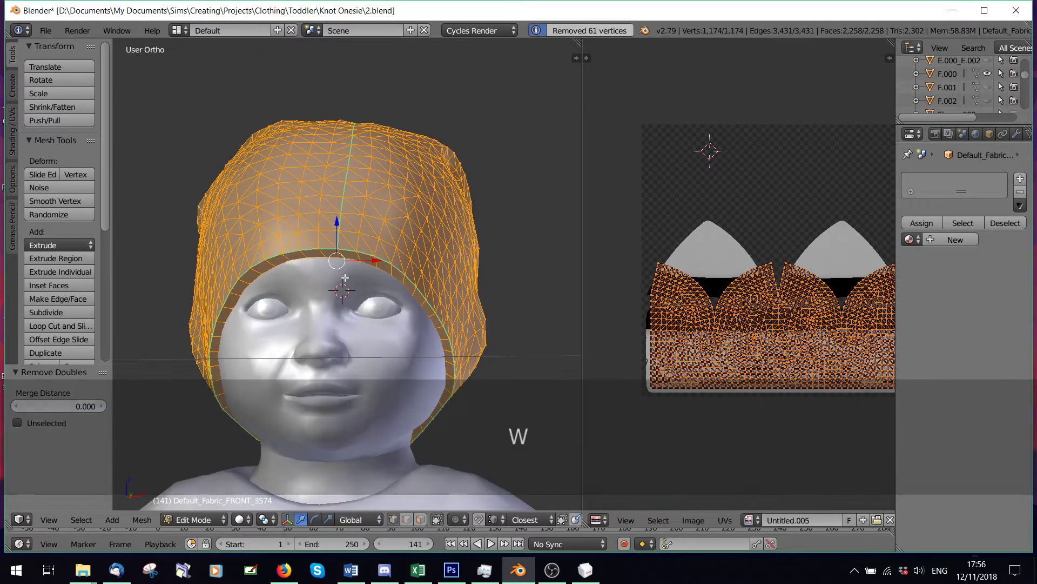
Step: Try to select only the beanie's outer opening edge through the lowest UV row
key(a)
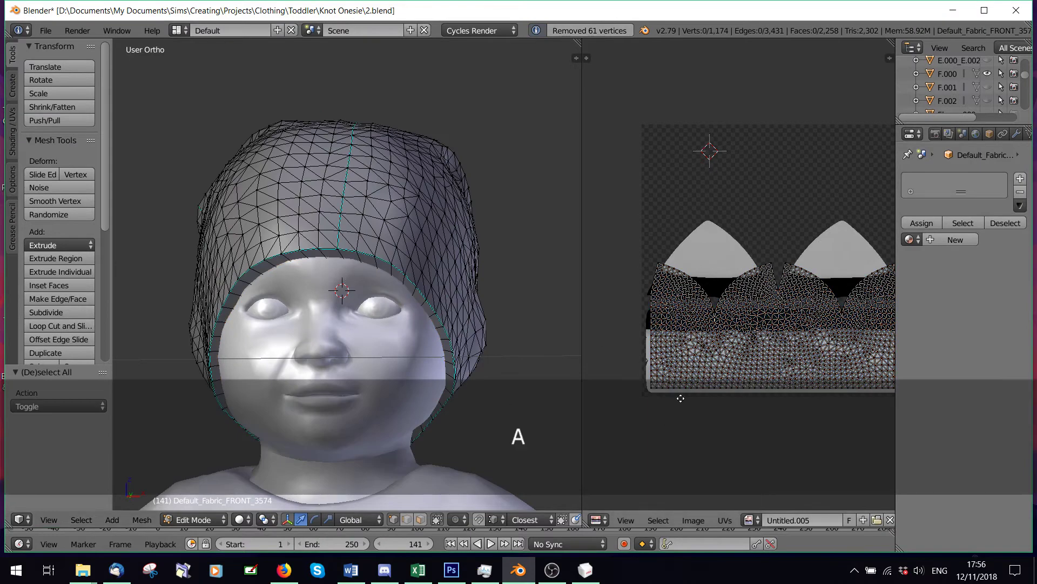
middle_drag(654, 398, 624, 383)
key(b)
drag(616, 371, 891, 381)
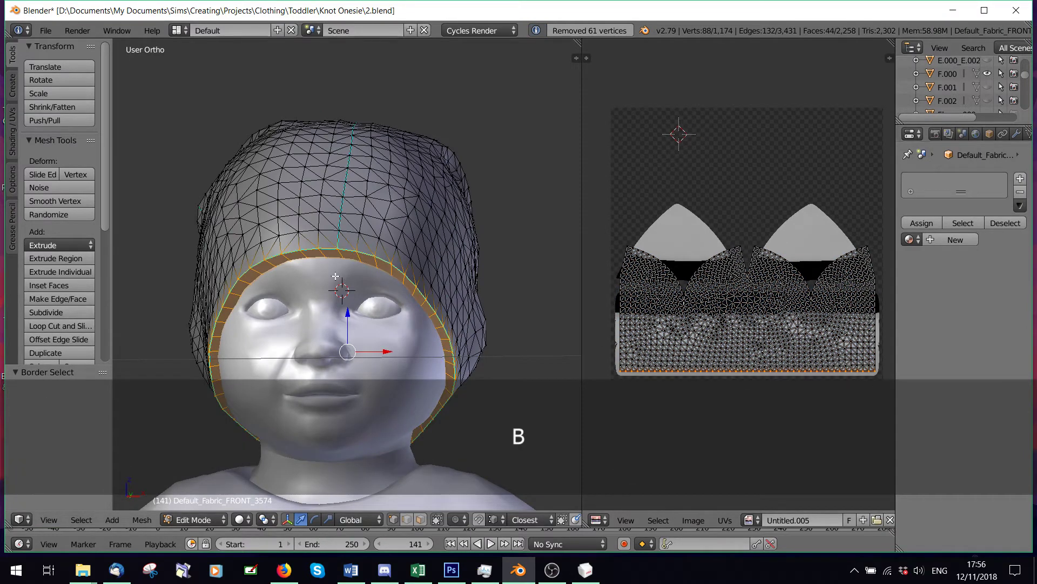
scroll(356, 346, up, 2)
middle_drag(478, 322, 480, 305)
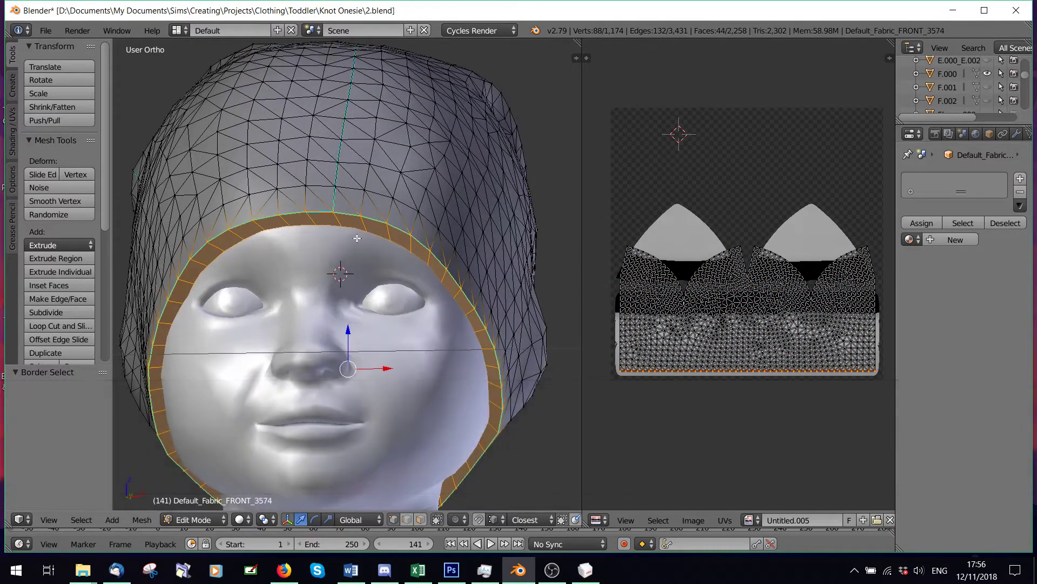
Step: Undo back to before the duplicate removal and move the extruded rim's UV row up along Y by about 0.135
key(ctrl+z)
key(ctrl+z)
key(ctrl+z)
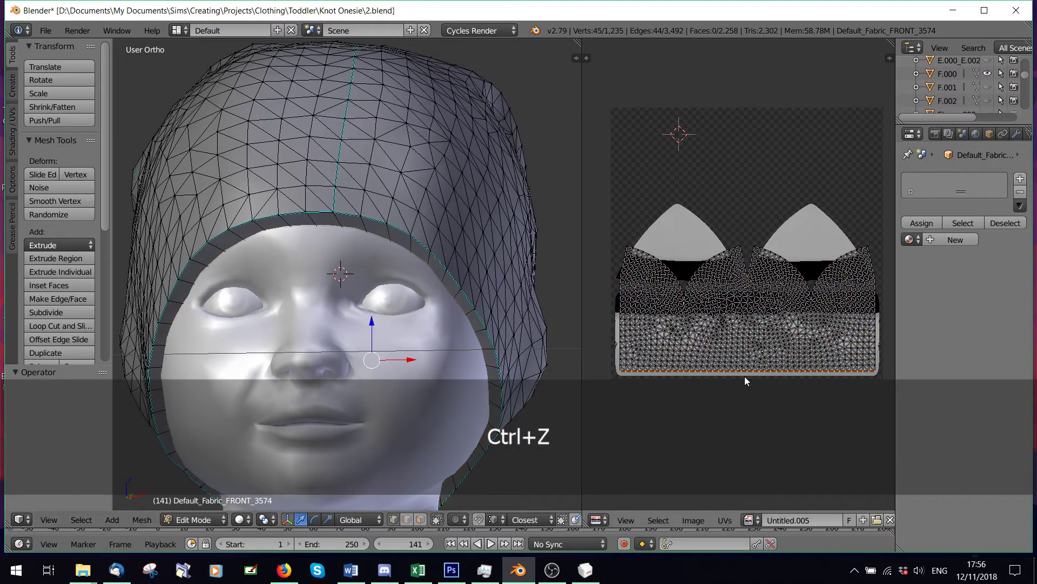
key(g)
key(y)
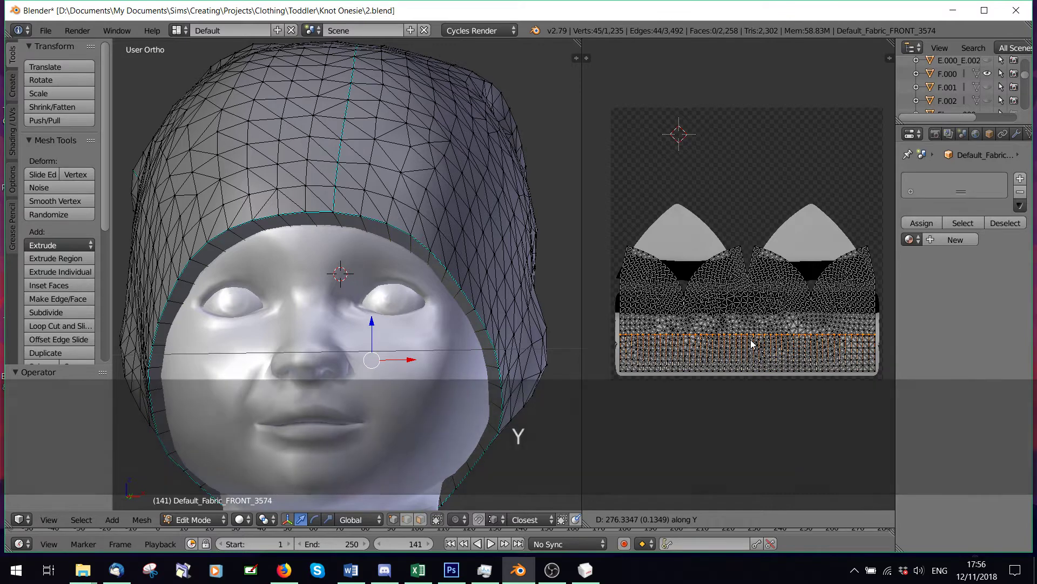
click(752, 343)
Step: Select the whole beanie mesh again and remove its duplicate vertices
key(a)
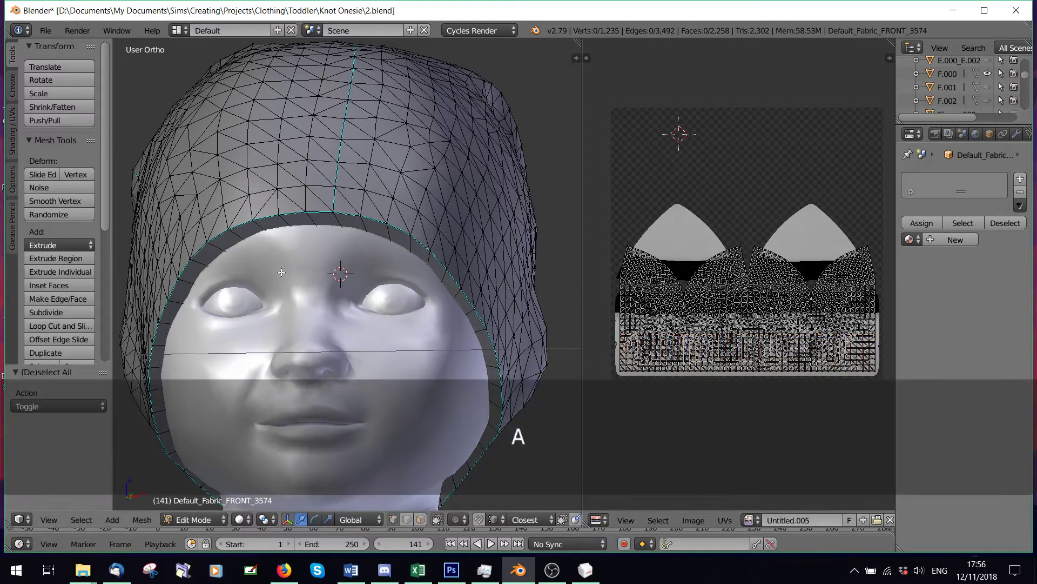
key(a)
key(w)
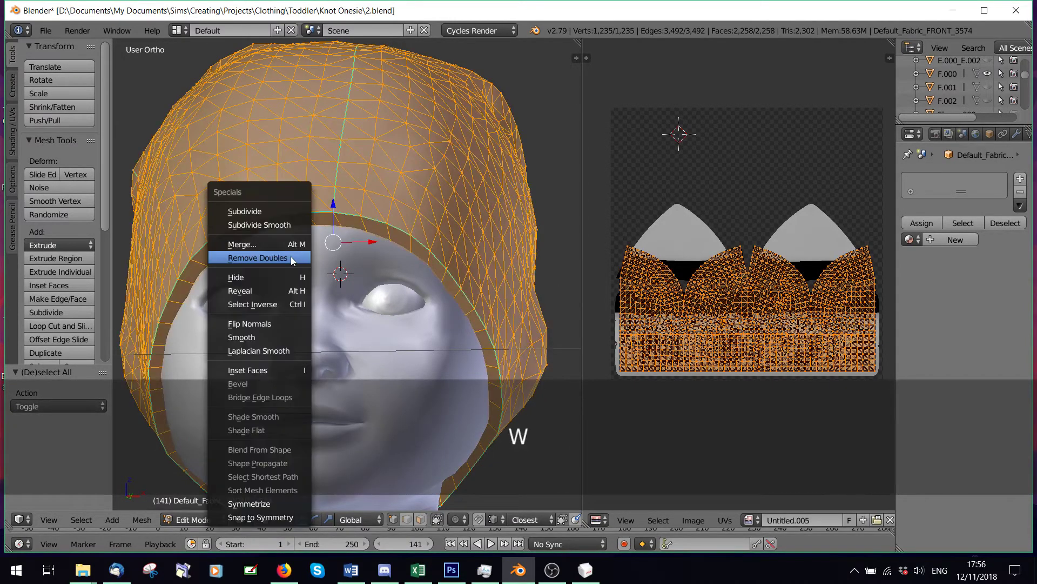
click(278, 257)
Step: Select the beanie's outer opening edge through the lowest UV row and bevel it by about 0.002 with 2 segments
key(a)
key(b)
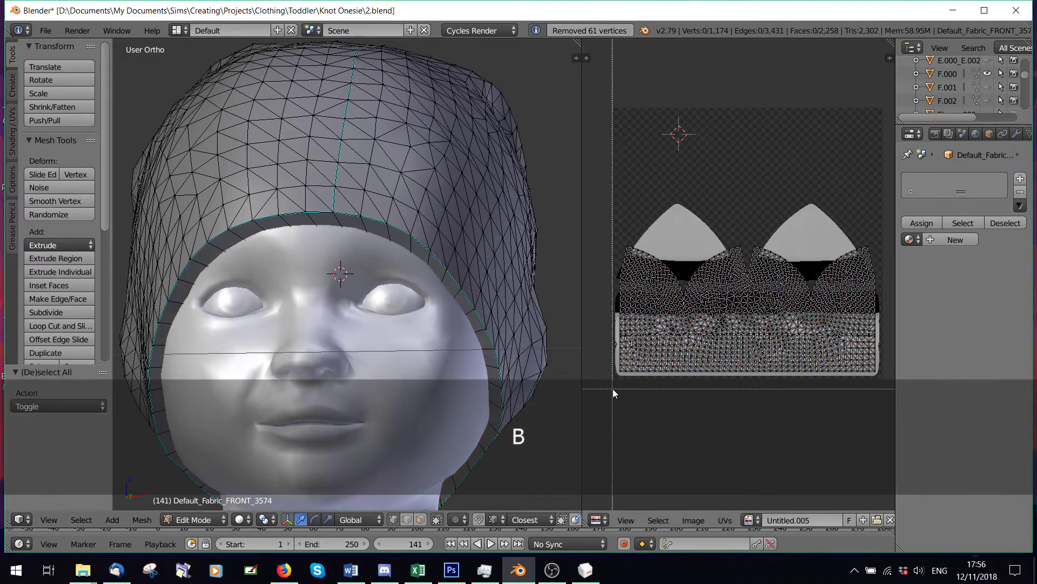
drag(651, 380, 906, 399)
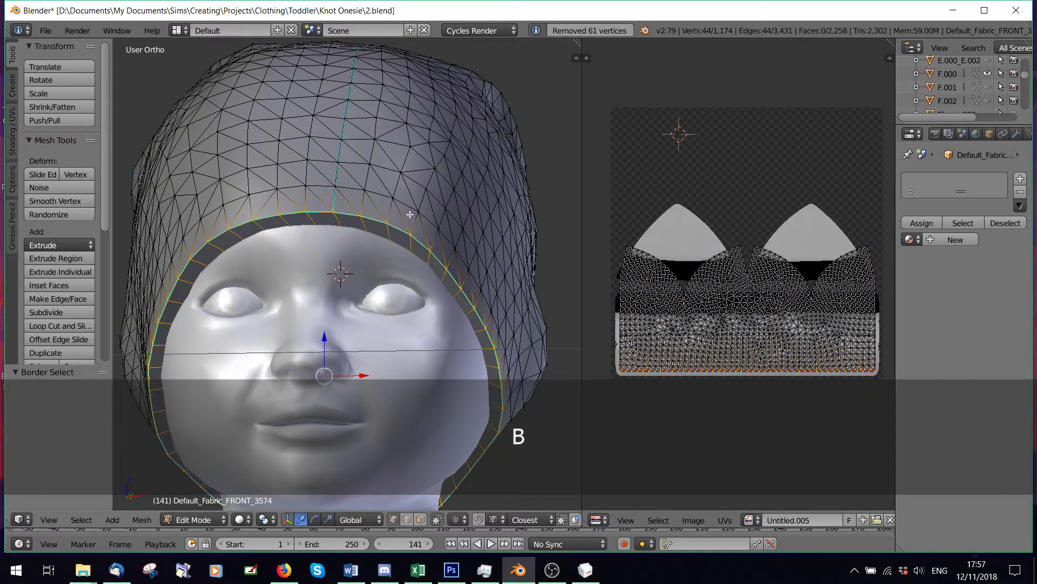
middle_drag(270, 234, 478, 270)
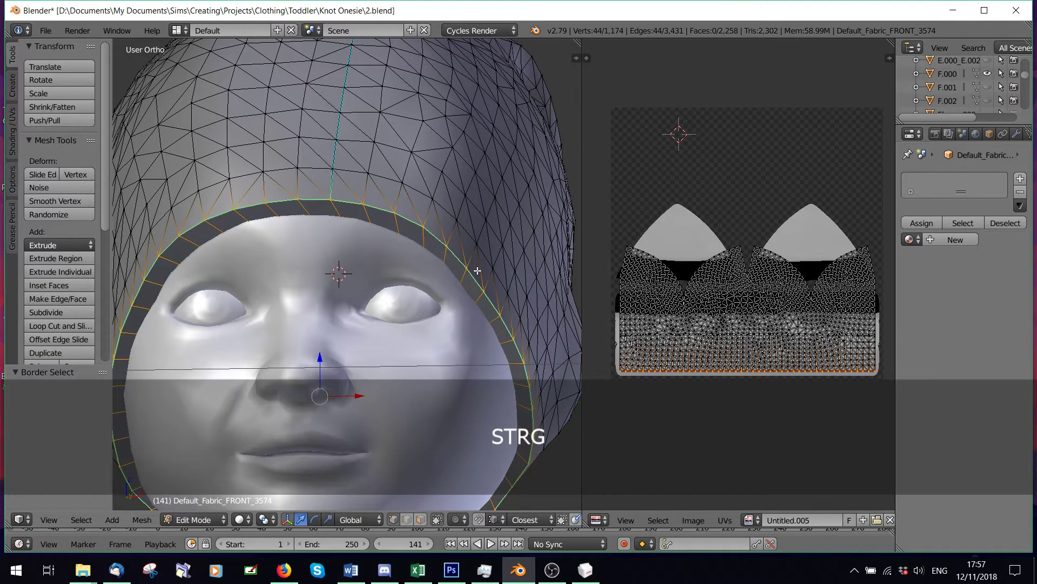
key(ctrl+b)
scroll(508, 275, up, 1)
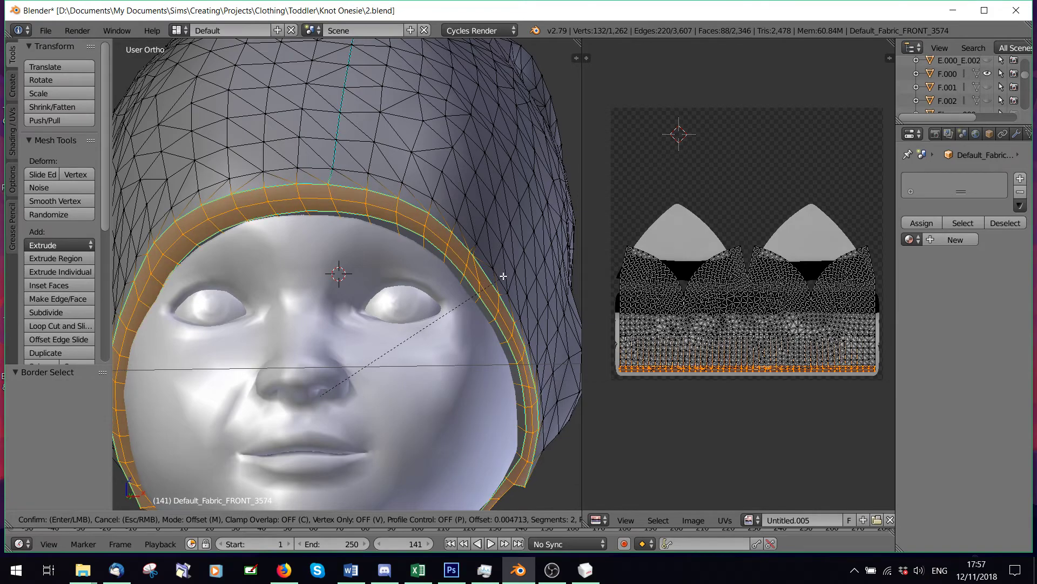
click(494, 276)
Step: Examine the beveled rim up close and shaded in Object Mode, and return to Edit Mode
middle_drag(495, 276, 507, 209)
scroll(429, 250, up, 4)
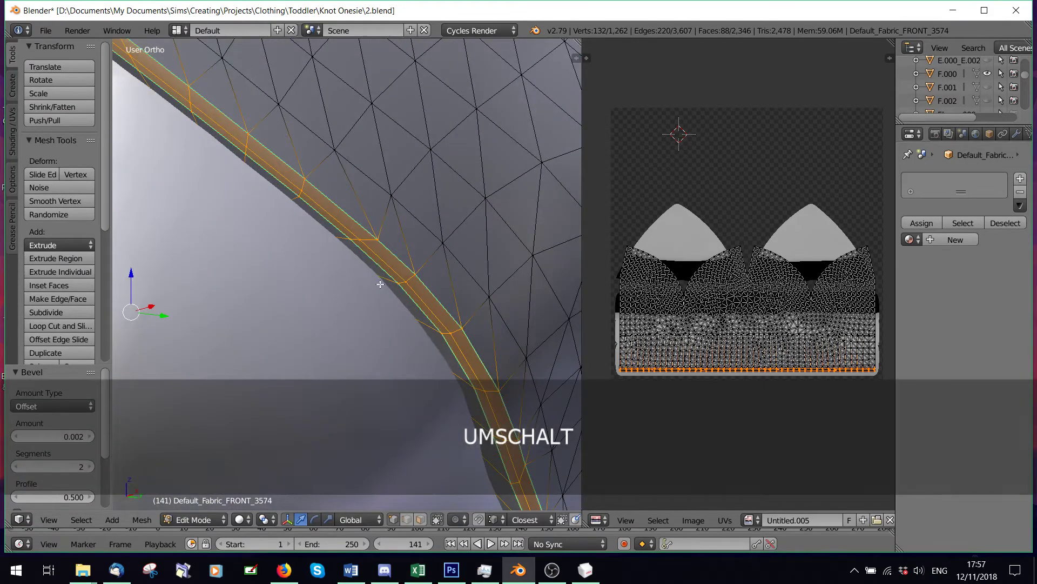
scroll(331, 347, down, 8)
middle_drag(331, 347, 491, 344)
scroll(486, 344, up, 3)
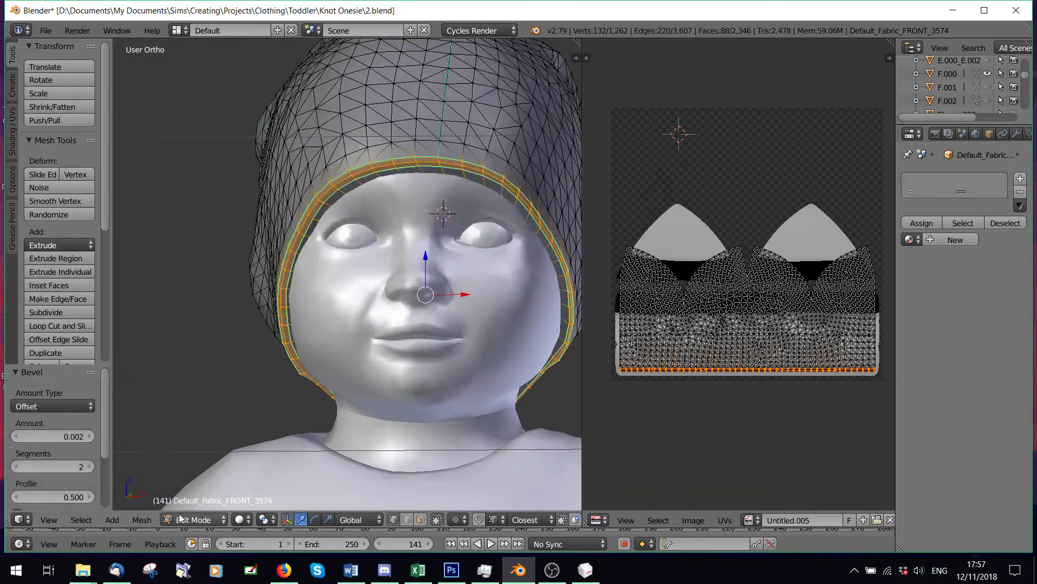
click(181, 519)
click(200, 508)
middle_drag(346, 332, 254, 420)
click(210, 520)
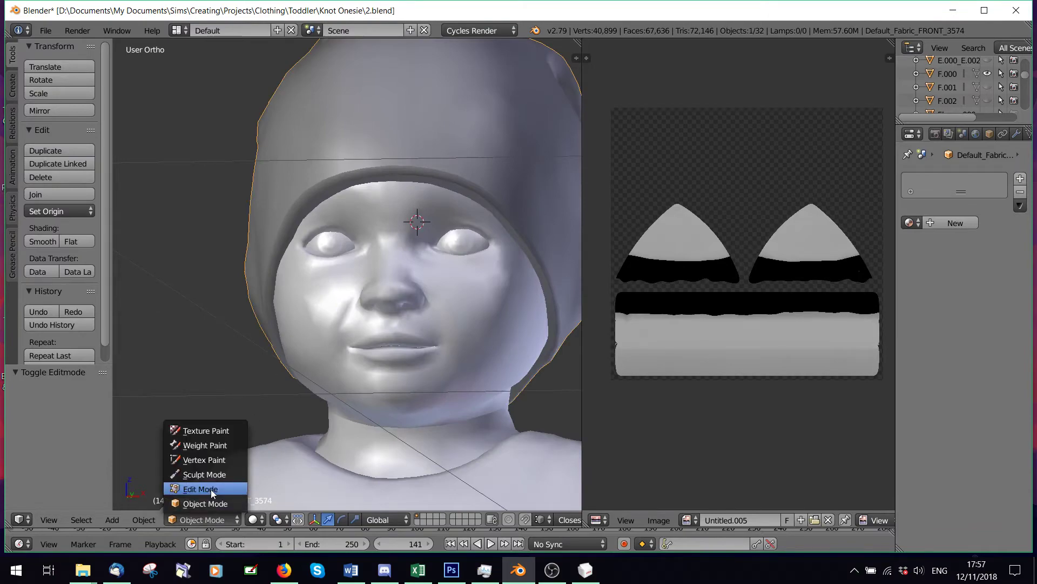
click(211, 489)
Step: Circle-select the outer vertical border of the UV layout, which follows the beanie's front seam, and apply Edge Split to it
key(a)
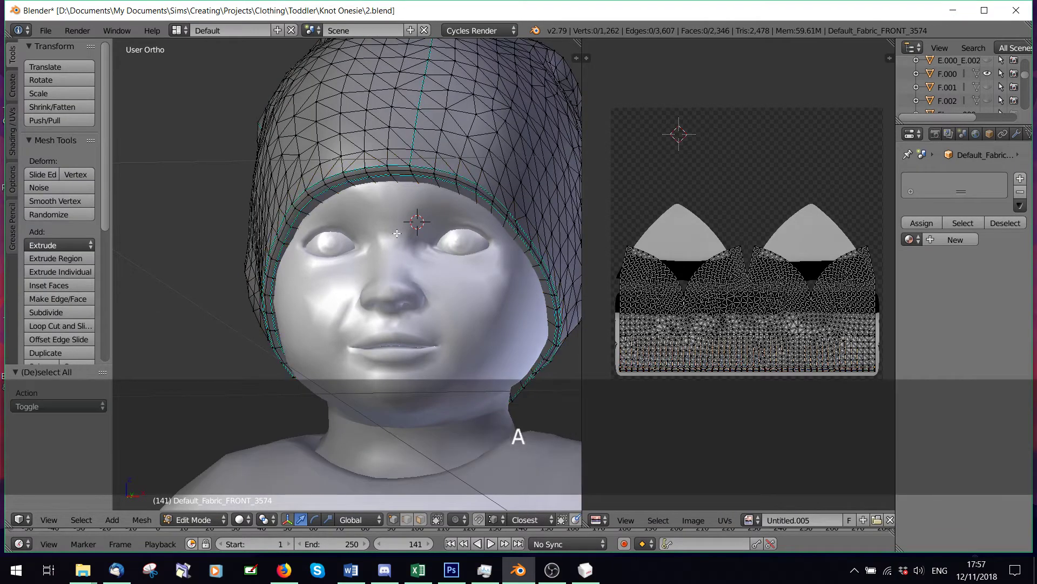
middle_drag(397, 233, 435, 246)
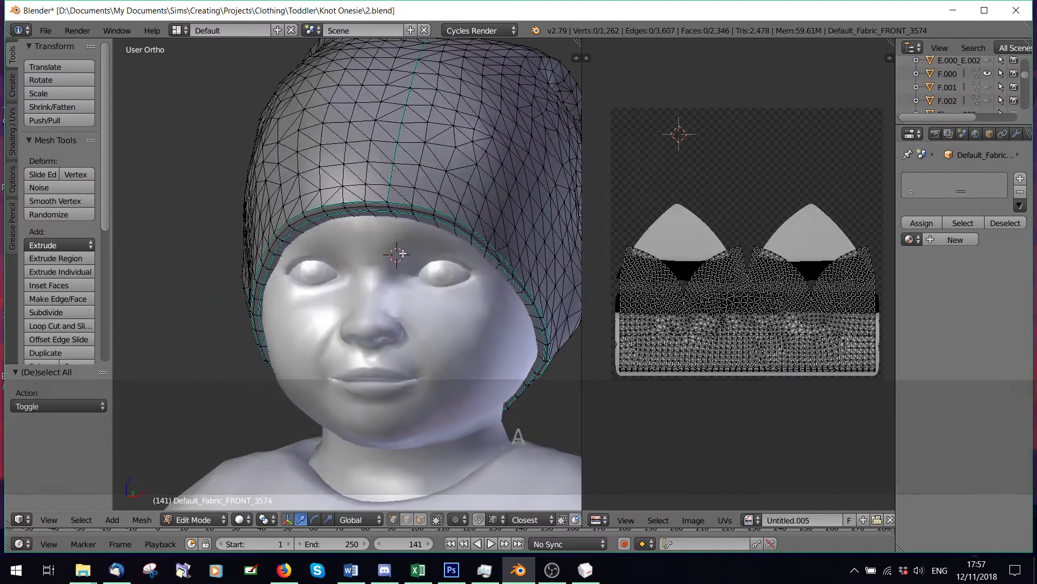
mouse_move(413, 189)
middle_down()
mouse_move(439, 175)
mouse_move(427, 181)
middle_up()
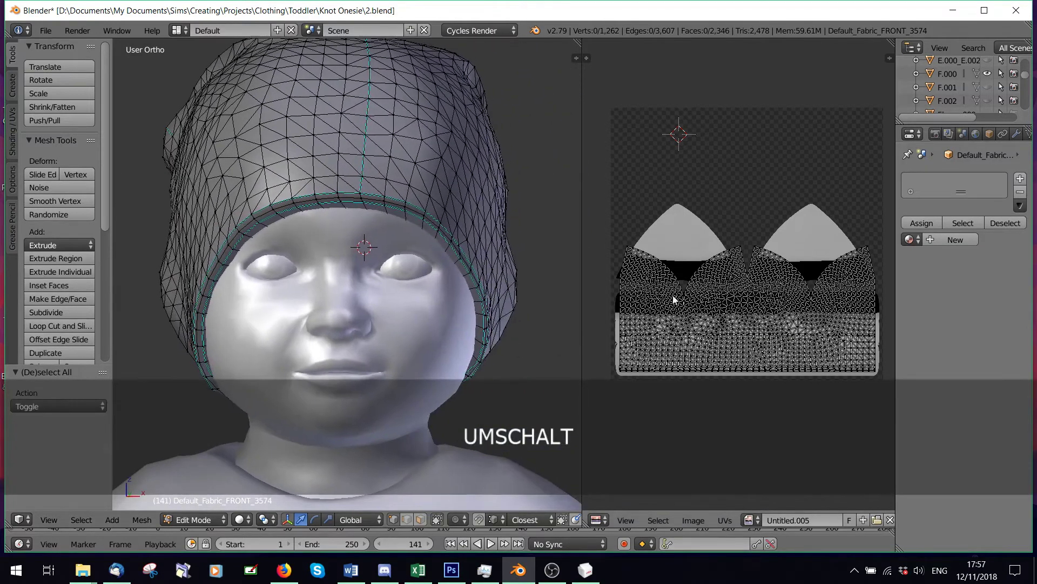
shift+middle_drag(665, 232, 696, 215)
scroll(629, 218, up, 2)
key(c)
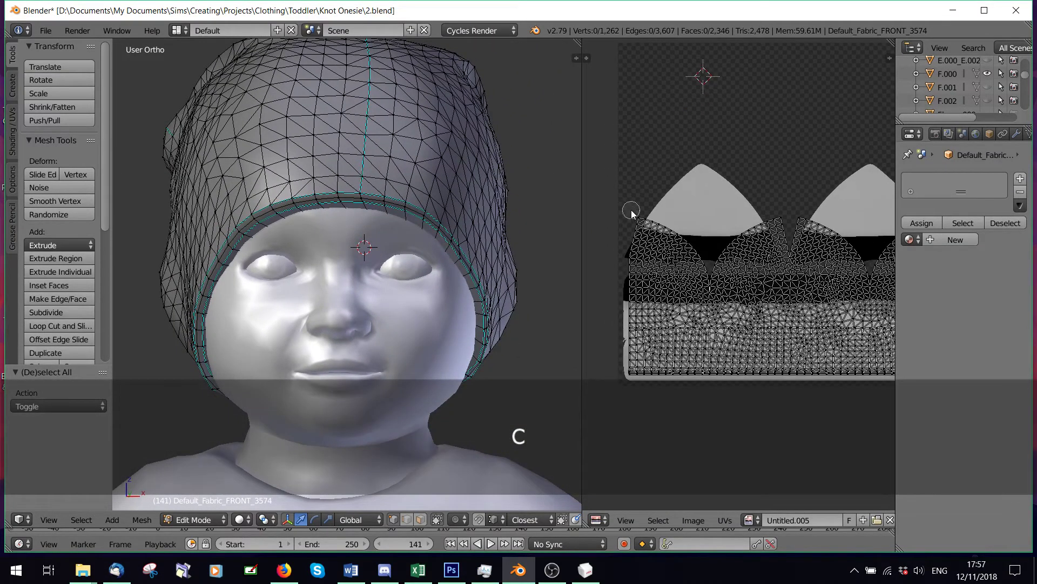
drag(629, 233, 627, 399)
right_click(758, 339)
middle_drag(891, 273, 826, 290)
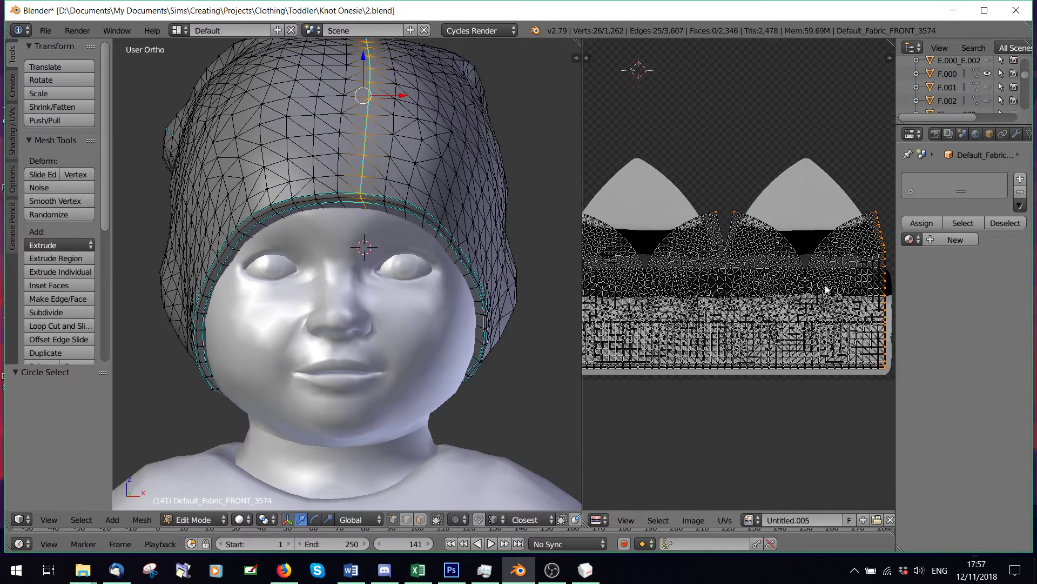
scroll(617, 228, down, 4)
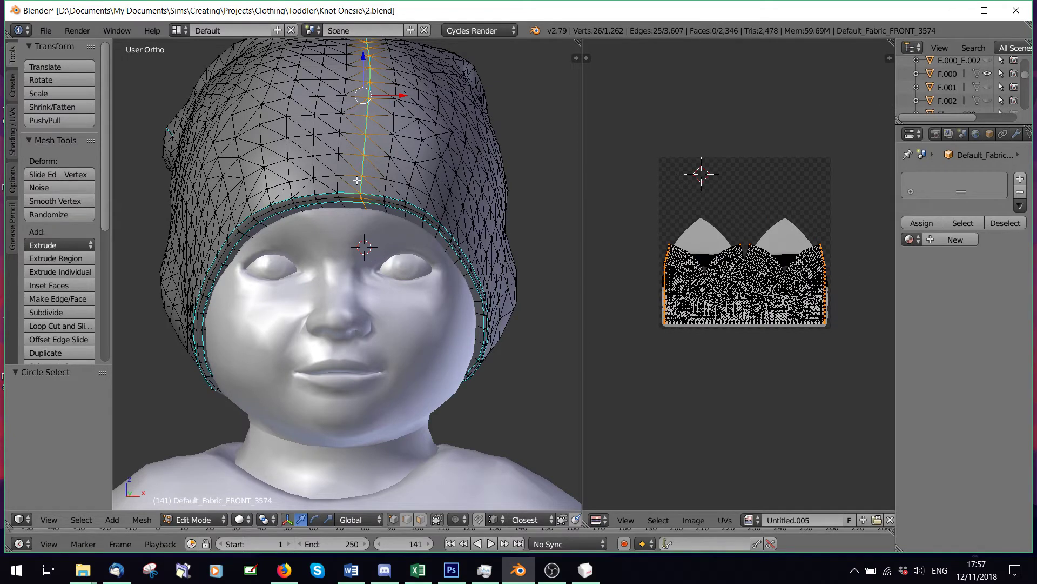
key(space)
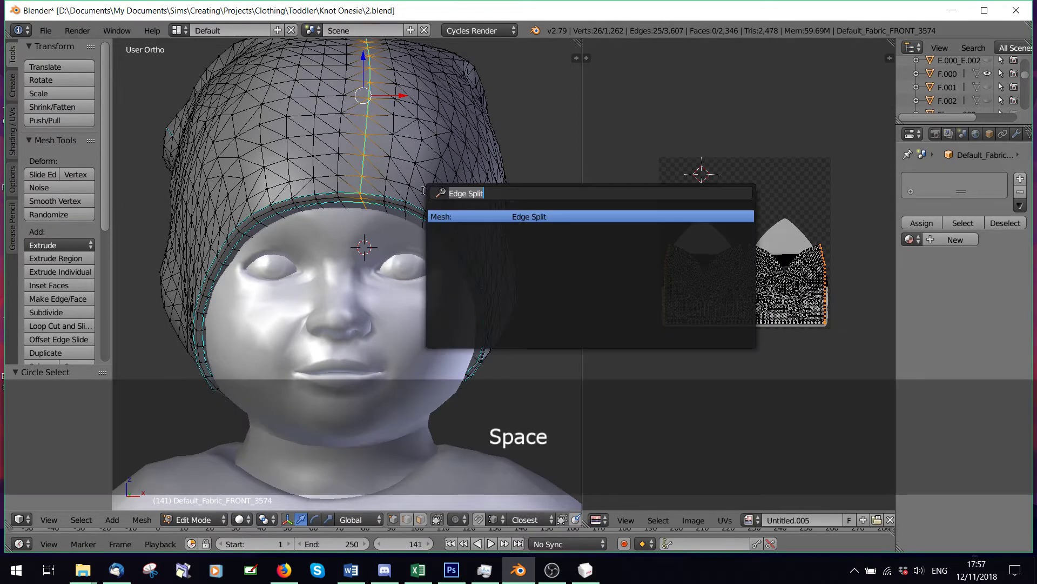
click(528, 217)
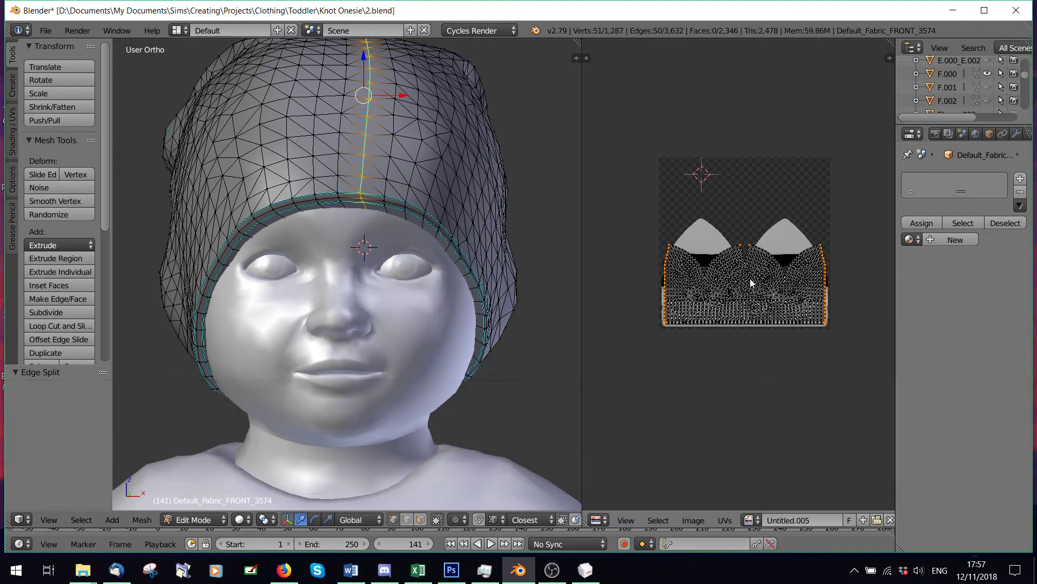
Step: Circle-select both curved sides and the tip of the right-hand large UV gap and apply Edge Split to them
key(a)
scroll(751, 282, up, 4)
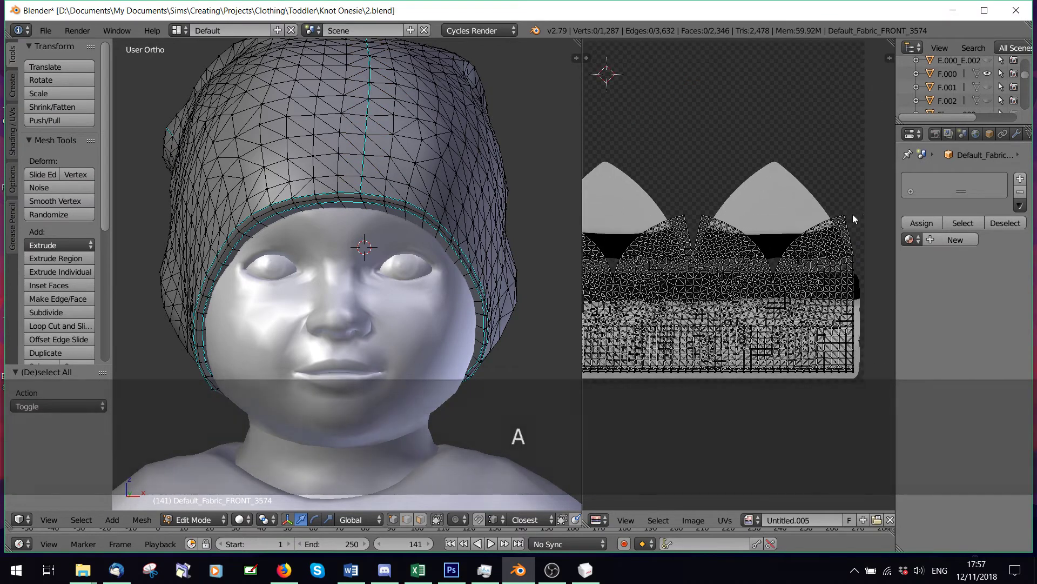
key(c)
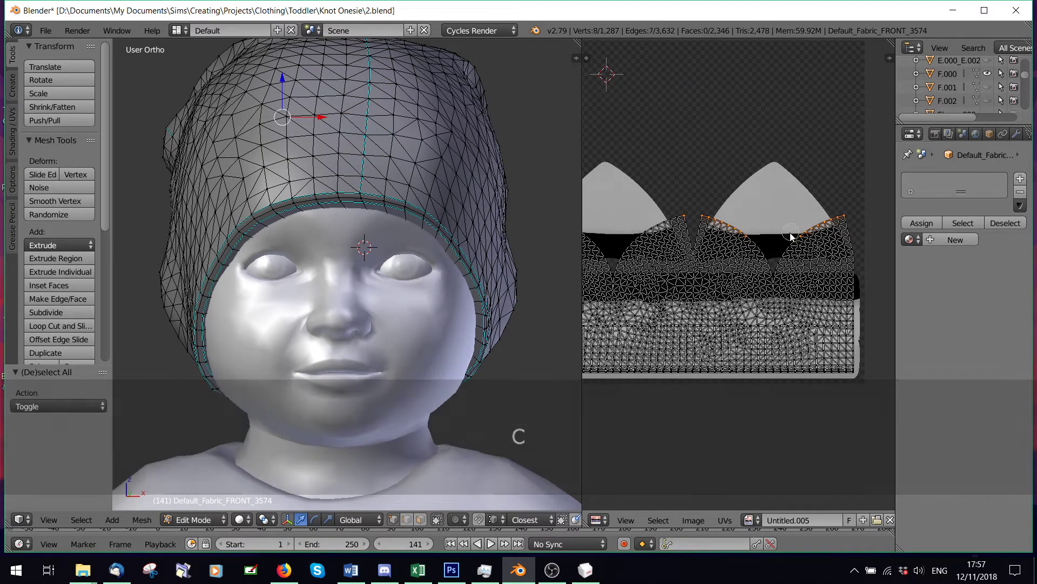
drag(787, 238, 787, 341)
right_click(785, 241)
scroll(780, 254, up, 5)
scroll(781, 257, up, 2)
key(c)
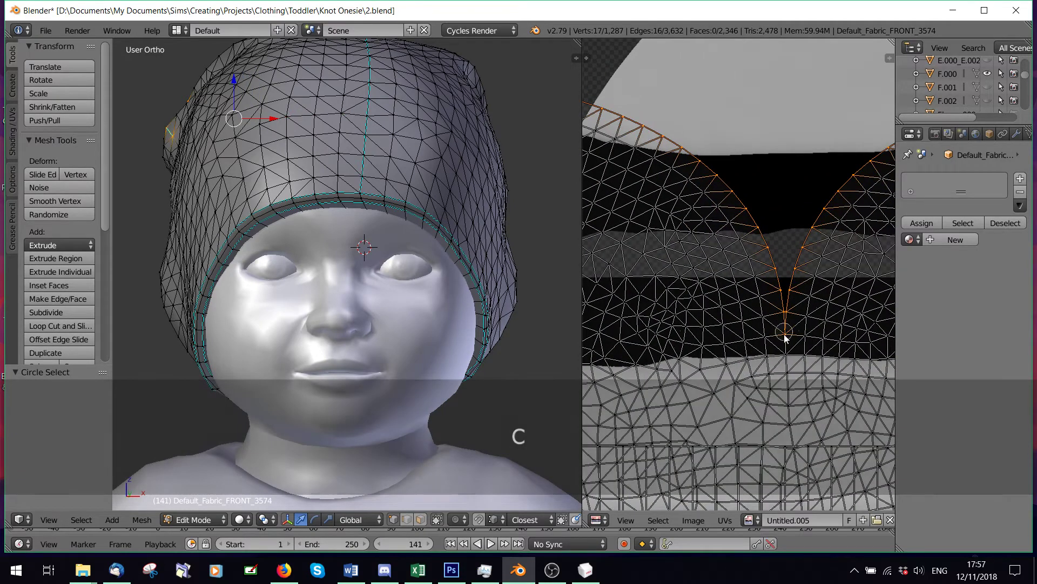
right_click(787, 341)
scroll(785, 232, down, 6)
key(space)
click(432, 280)
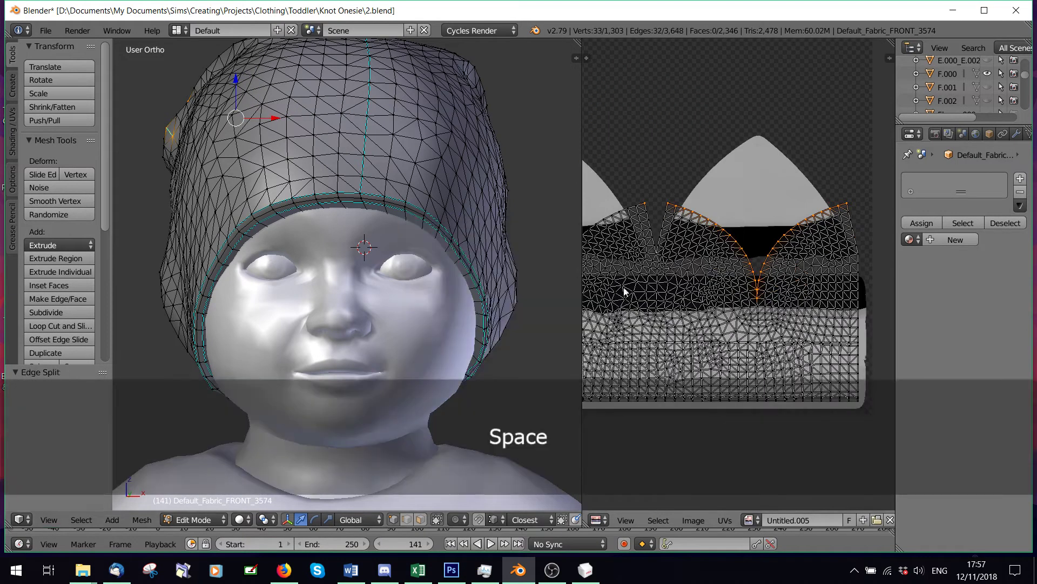
Step: Select the edges of the narrow V-shaped gap in the middle of the UV layout and apply Edge Split
middle_drag(625, 294, 780, 294)
key(a)
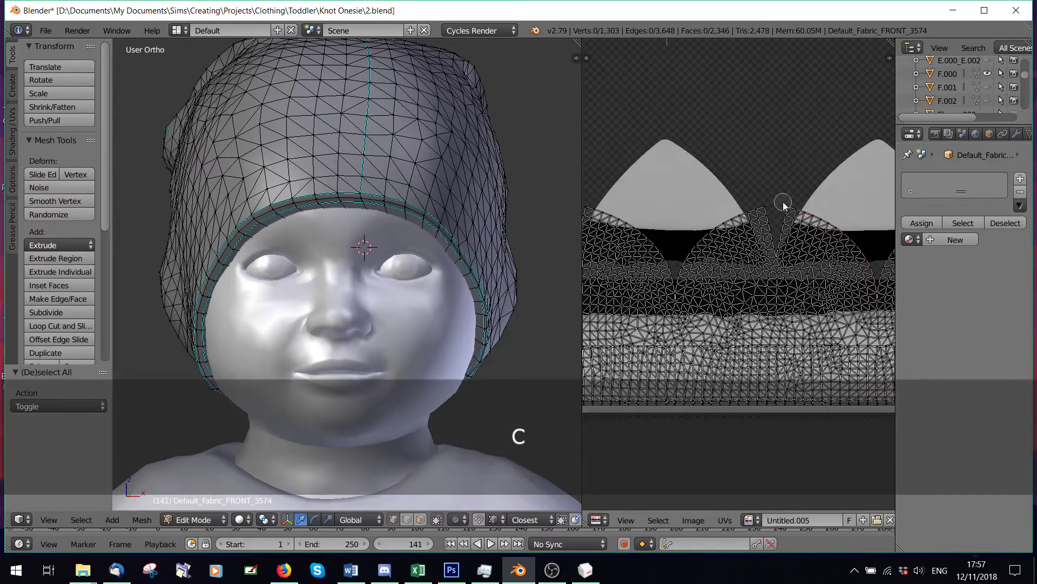
drag(783, 202, 777, 250)
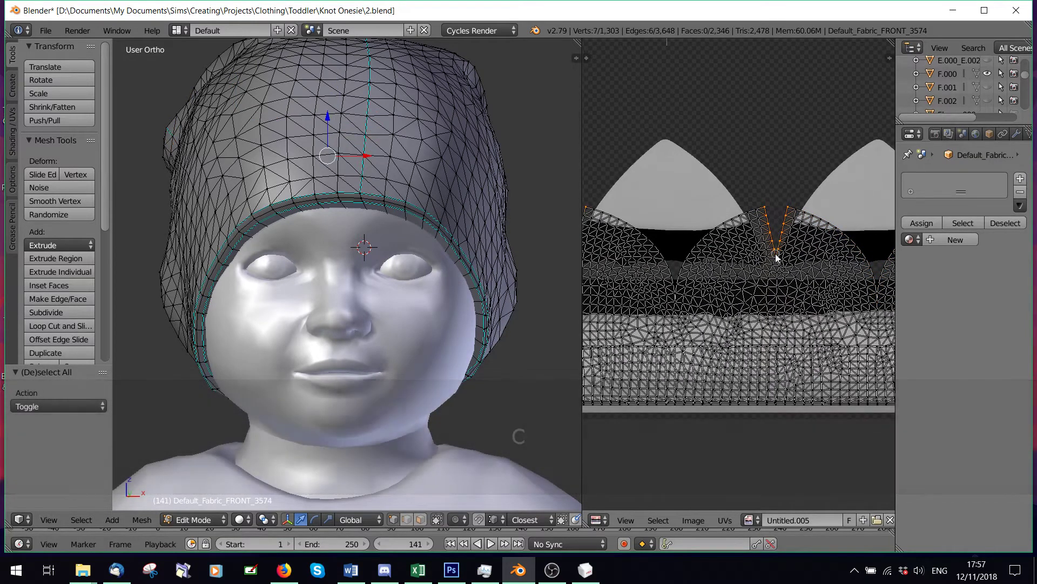
right_click(777, 250)
key(space)
click(505, 213)
Step: Circle-select both curved sides and the tip of the left-hand large UV gap and apply Edge Split to them
middle_drag(730, 270, 806, 274)
key(a)
key(c)
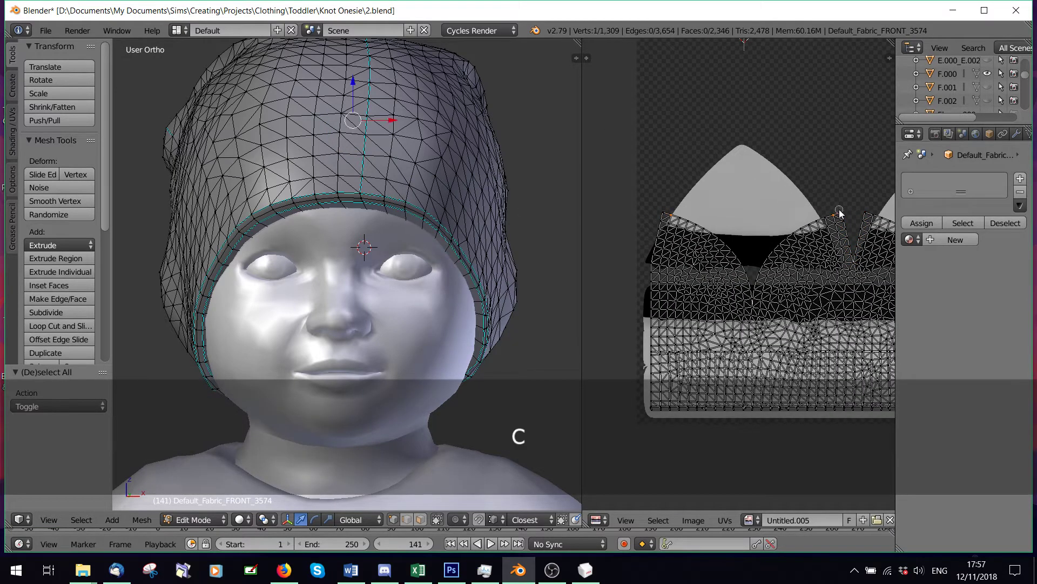
mouse_move(840, 211)
mouse_down()
mouse_move(789, 233)
mouse_move(761, 272)
mouse_up()
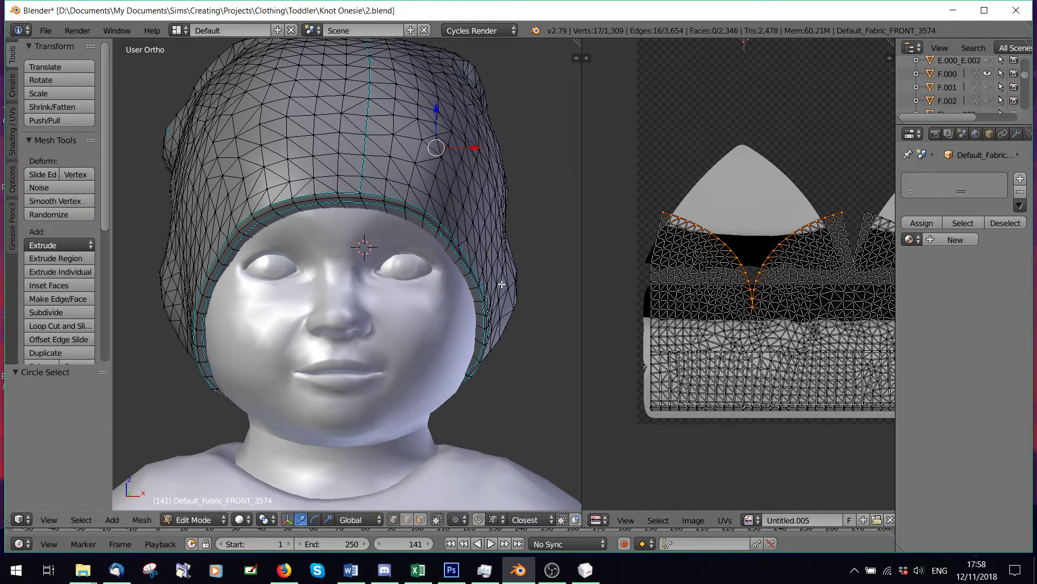
key(space)
text(edge split)
key(Return)
Step: Check the leftmost part of the UV layout by box-selecting it, deselect everything and examine the whole beanie on the toddler
scroll(706, 288, down, 3)
scroll(705, 292, up, 1)
key(a)
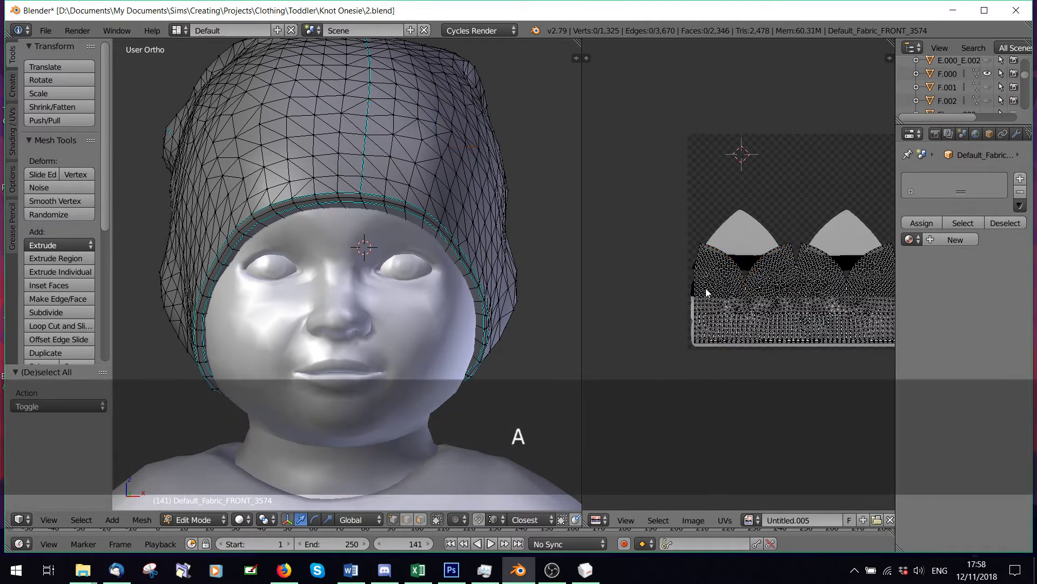
key(b)
drag(697, 240, 731, 359)
key(b)
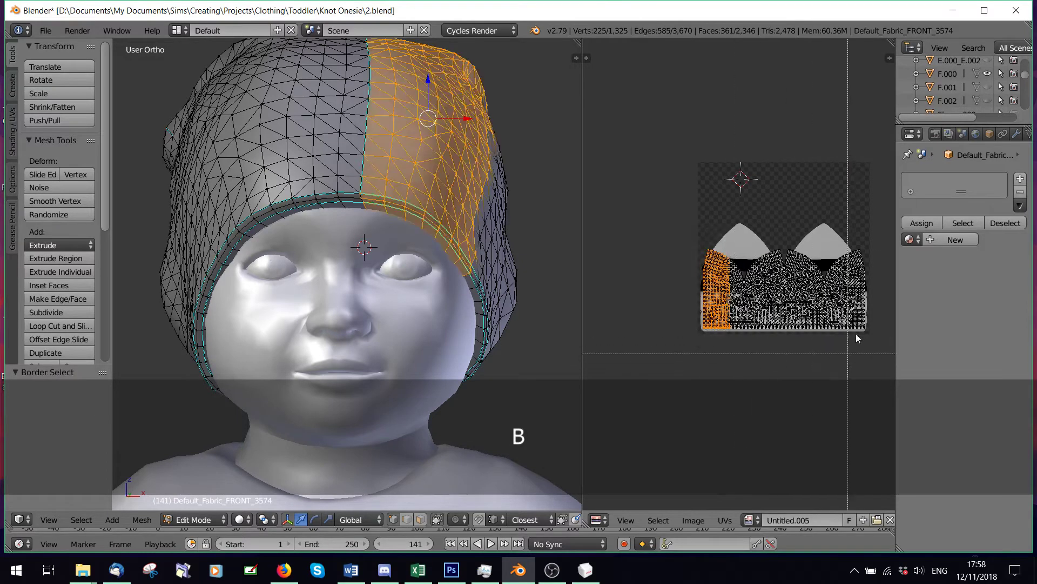
right_click(759, 347)
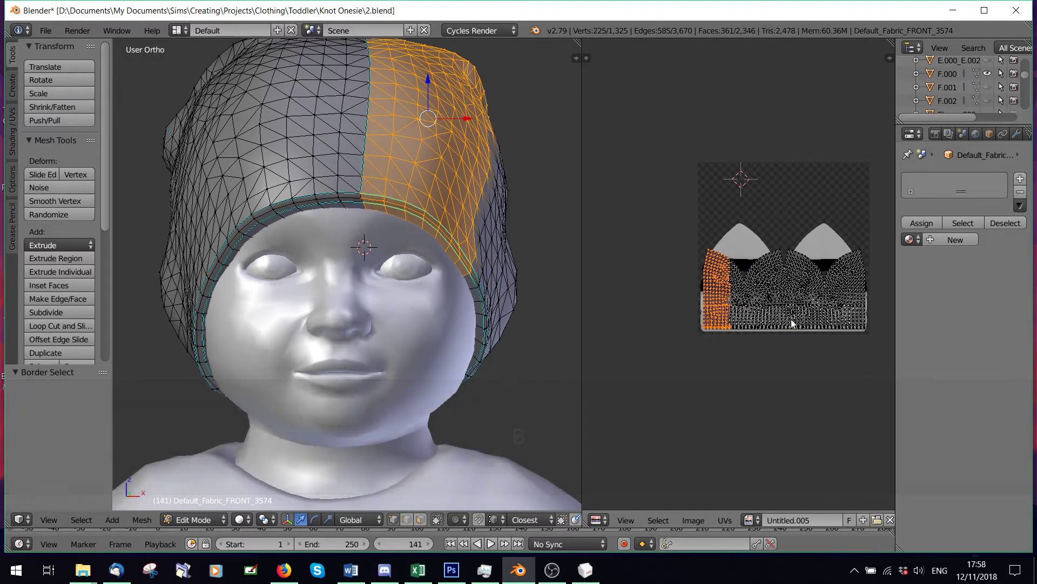
key(a)
scroll(452, 248, down, 6)
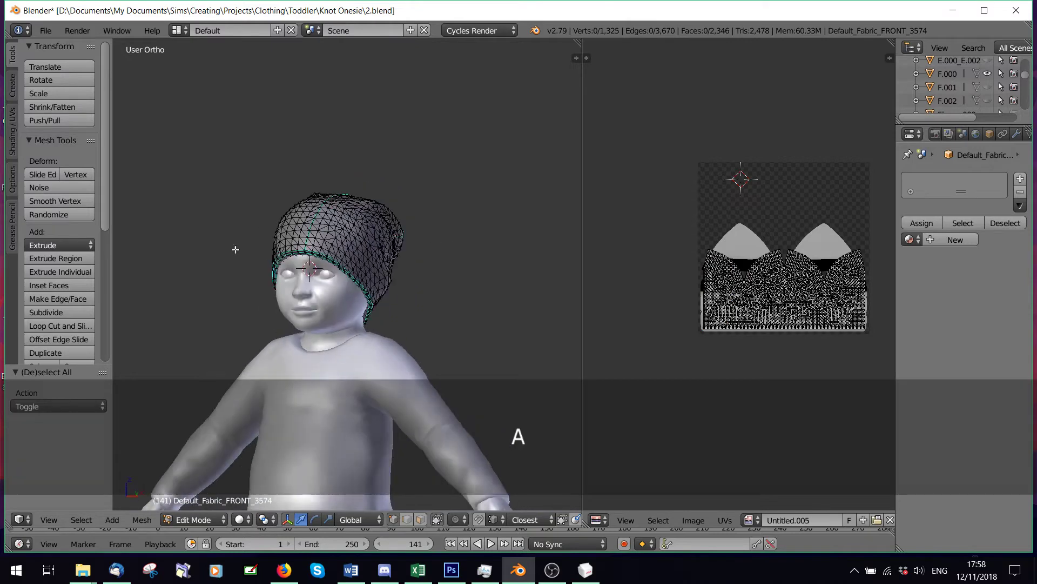
scroll(276, 277, up, 2)
scroll(277, 277, up, 2)
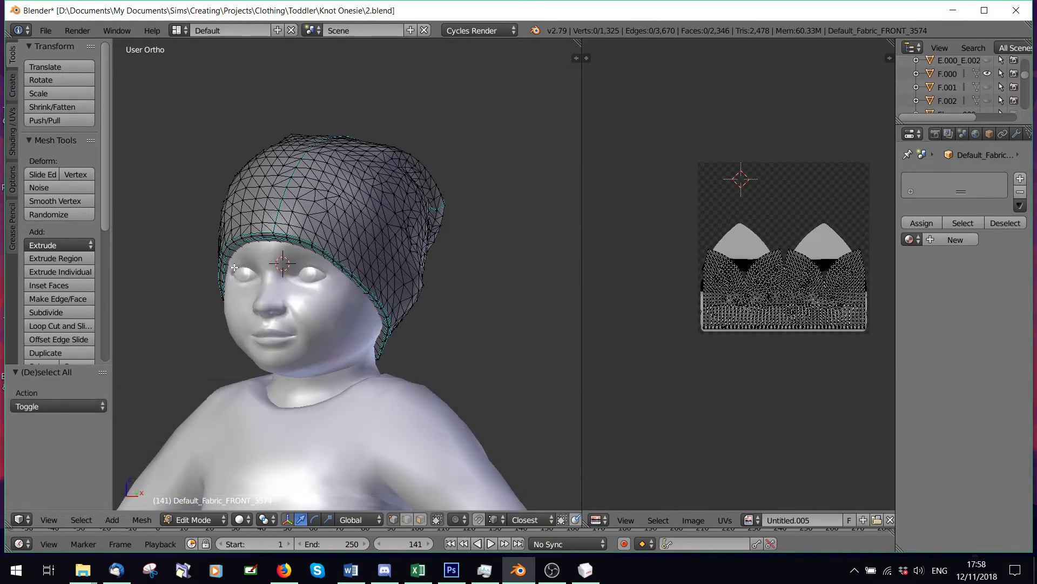
Step: Reopen 2.blend from the Knot Onesie folder, discarding the current beanie session
middle_drag(234, 267, 334, 265)
scroll(255, 224, up, 2)
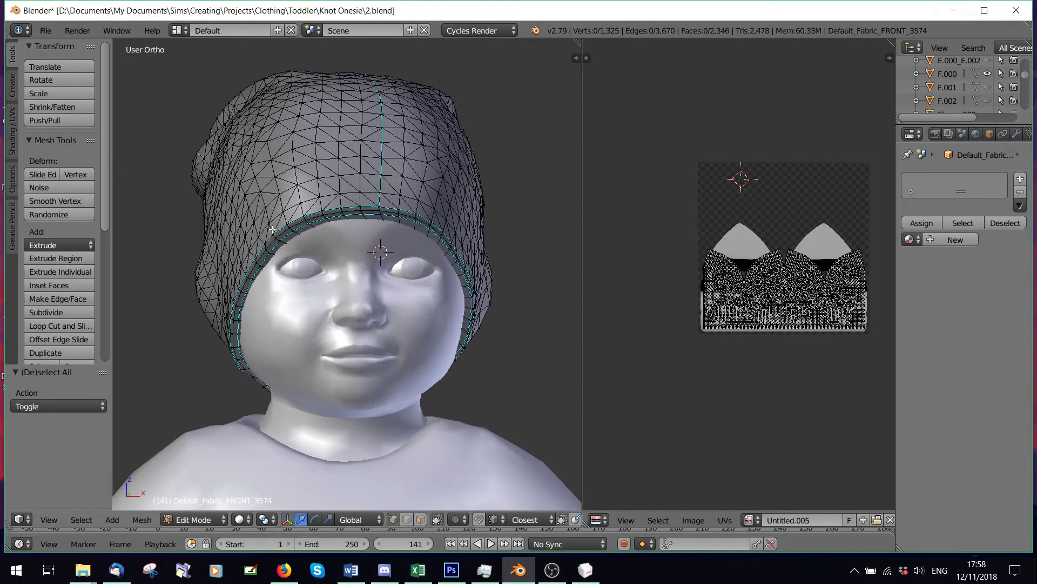
click(44, 32)
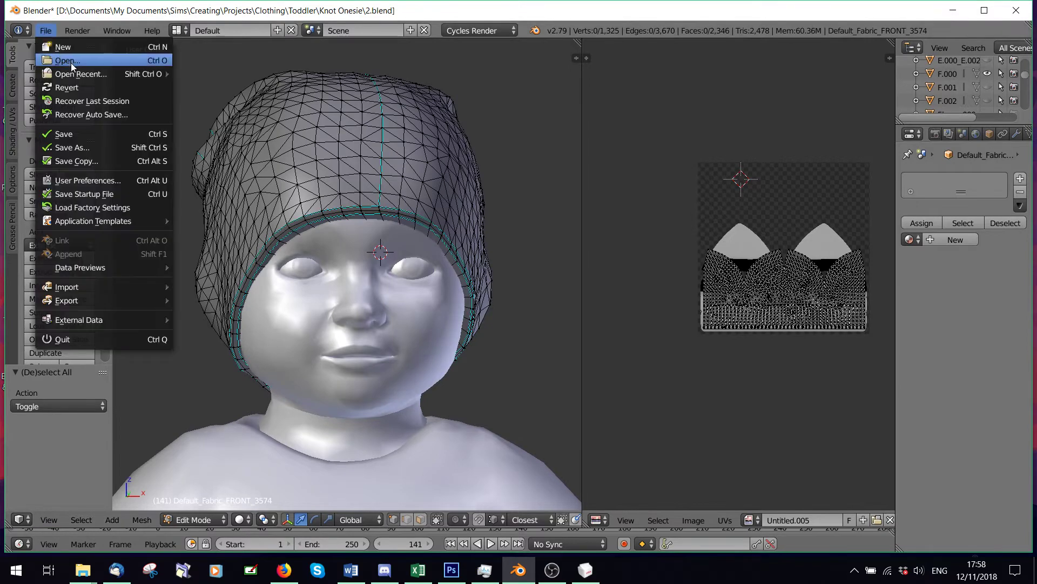
mouse_move(81, 75)
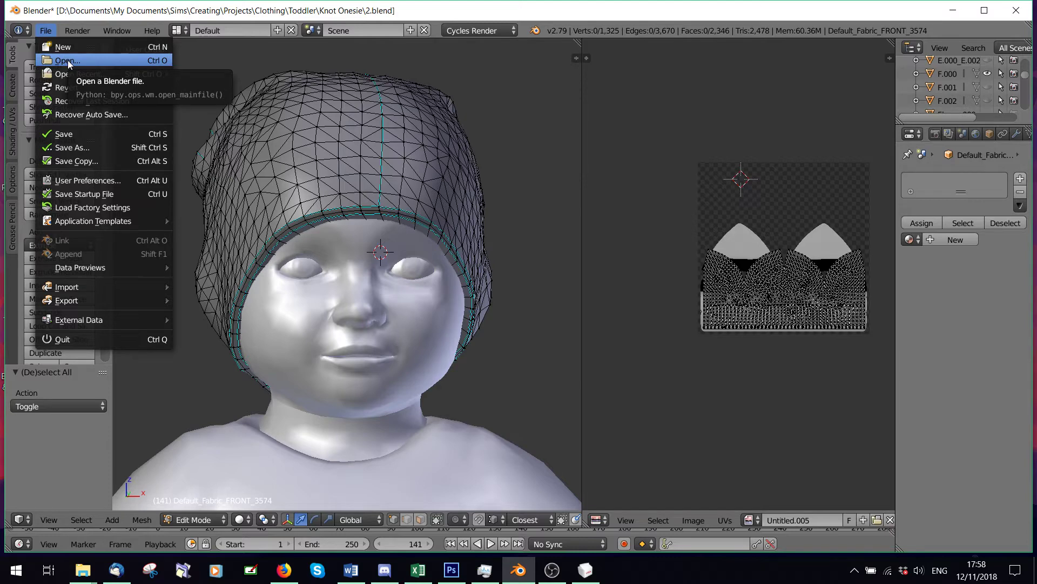
click(67, 60)
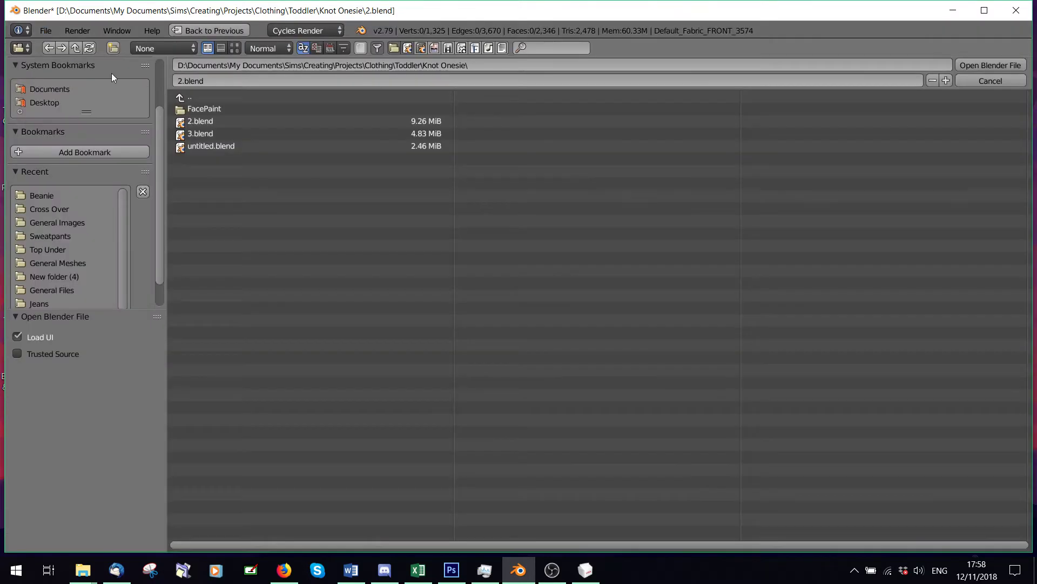
click(179, 98)
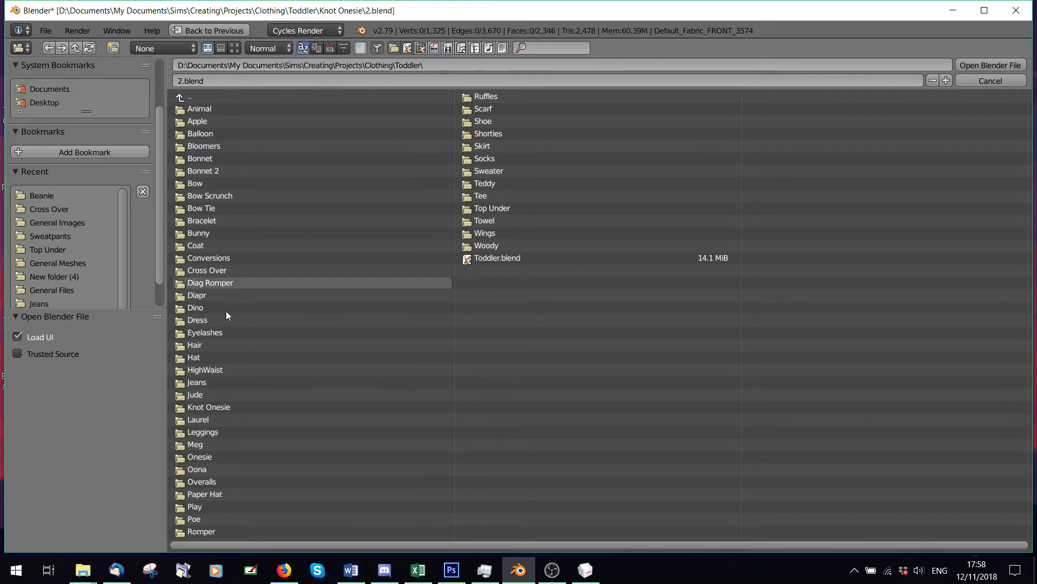
click(234, 407)
double_click(196, 134)
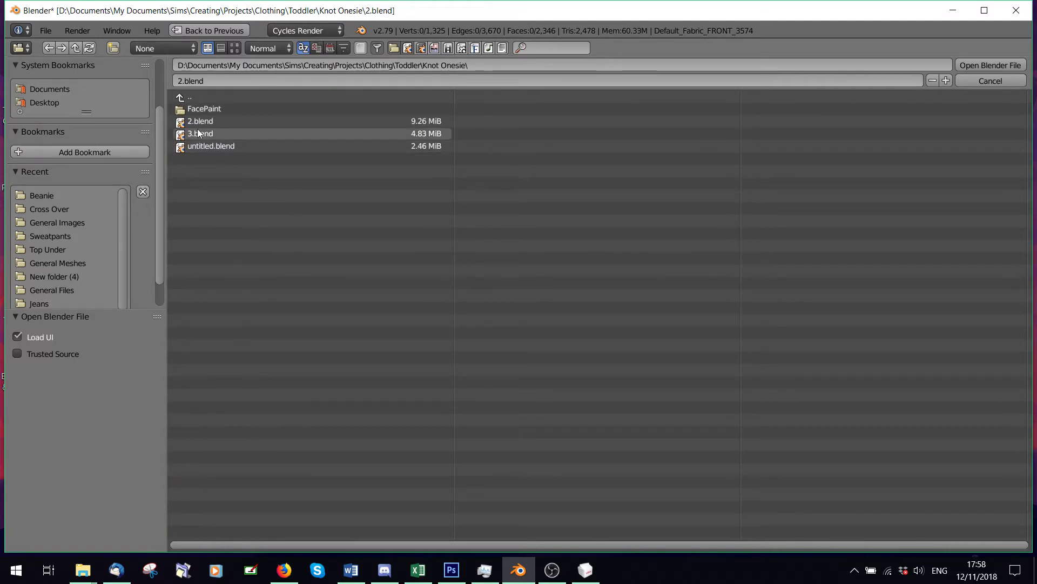
Step: Select the onesie body mesh on the toddler and enter Edit Mode with its neckline in close view
scroll(269, 248, down, 8)
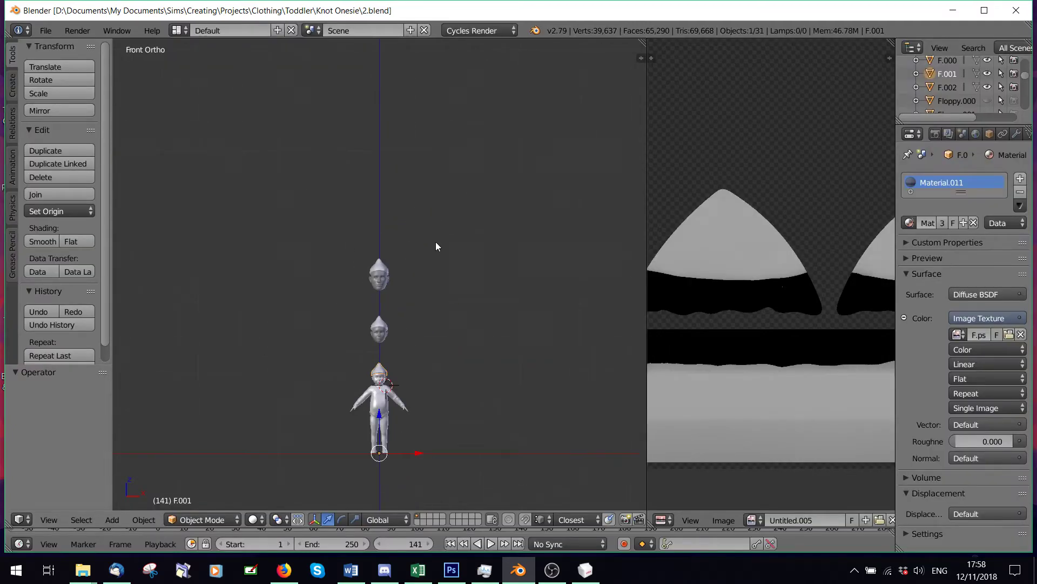
shift+middle_drag(387, 380, 409, 42)
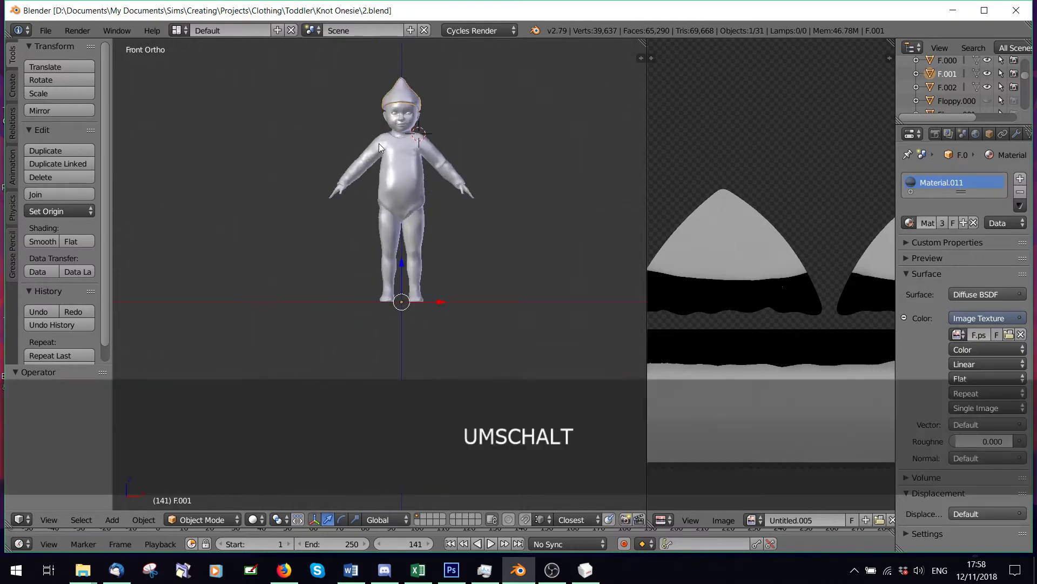
scroll(378, 143, up, 5)
shift+middle_drag(390, 130, 346, 250)
right_click(367, 207)
click(187, 519)
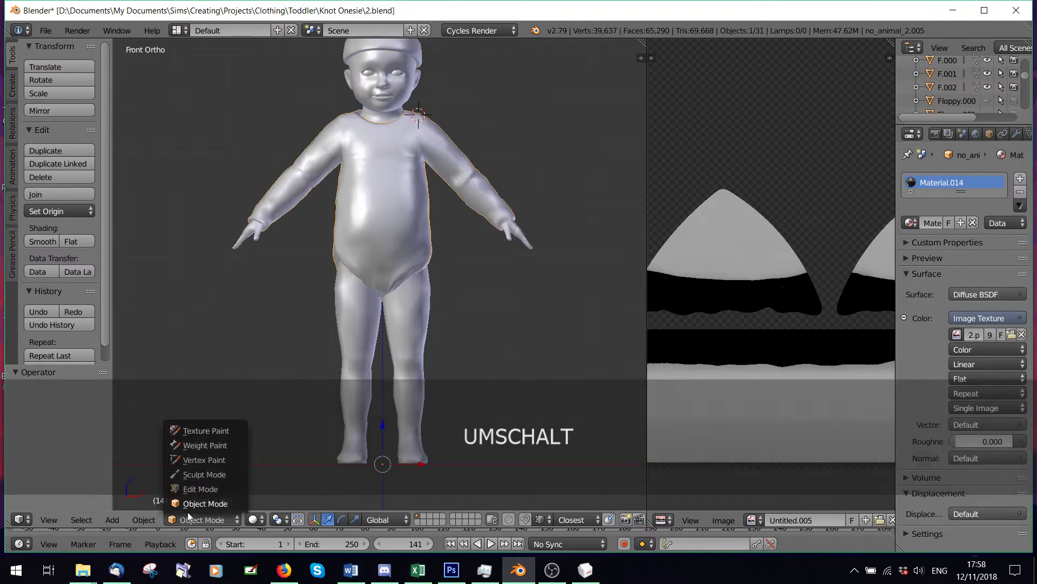
click(205, 487)
scroll(351, 271, up, 4)
scroll(350, 238, up, 2)
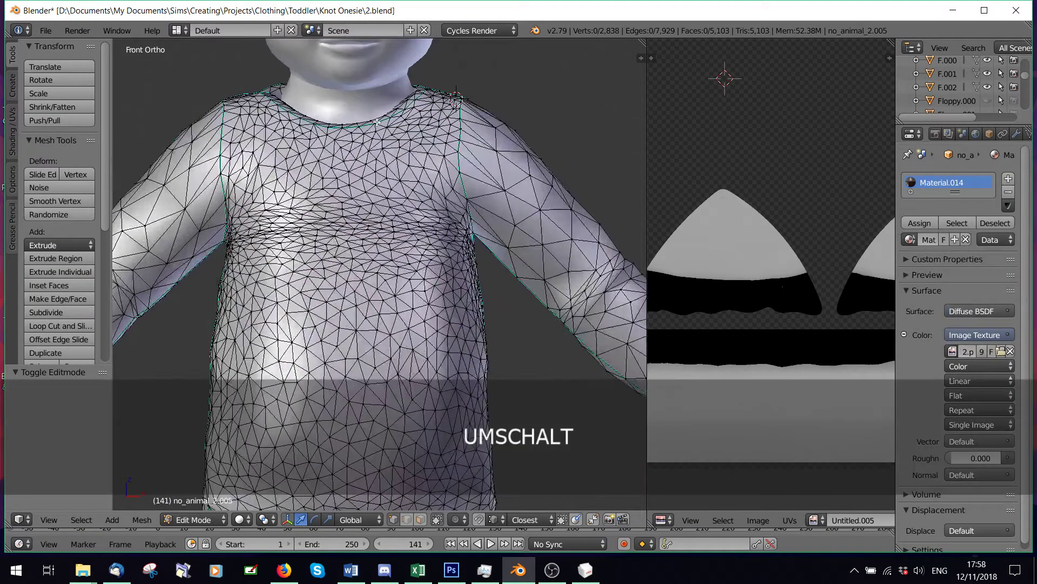
Step: Select the linked front and back trim strips along the onesie's neckline and delete their edges
key(l)
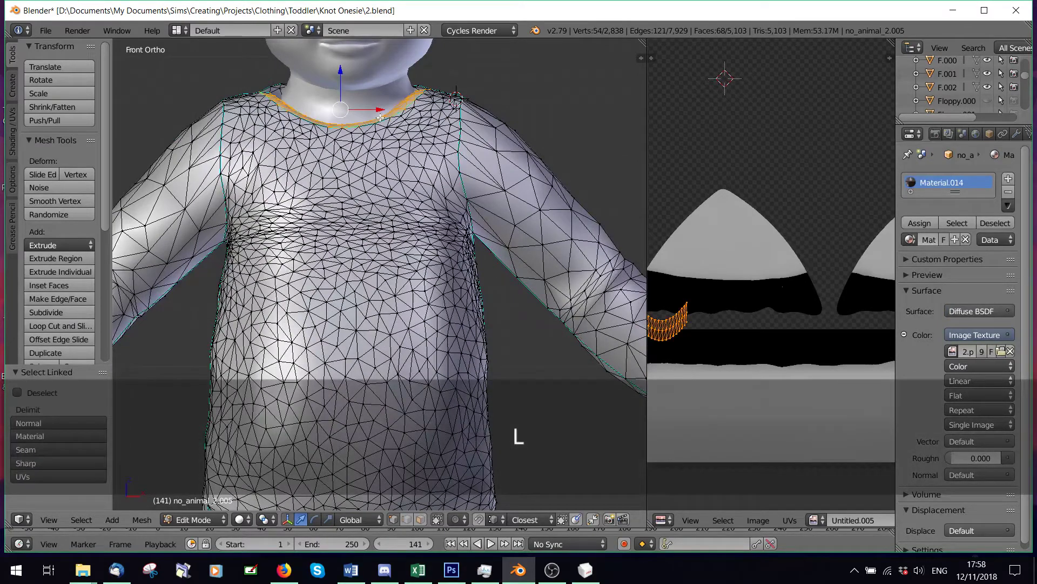
key(Delete)
click(381, 116)
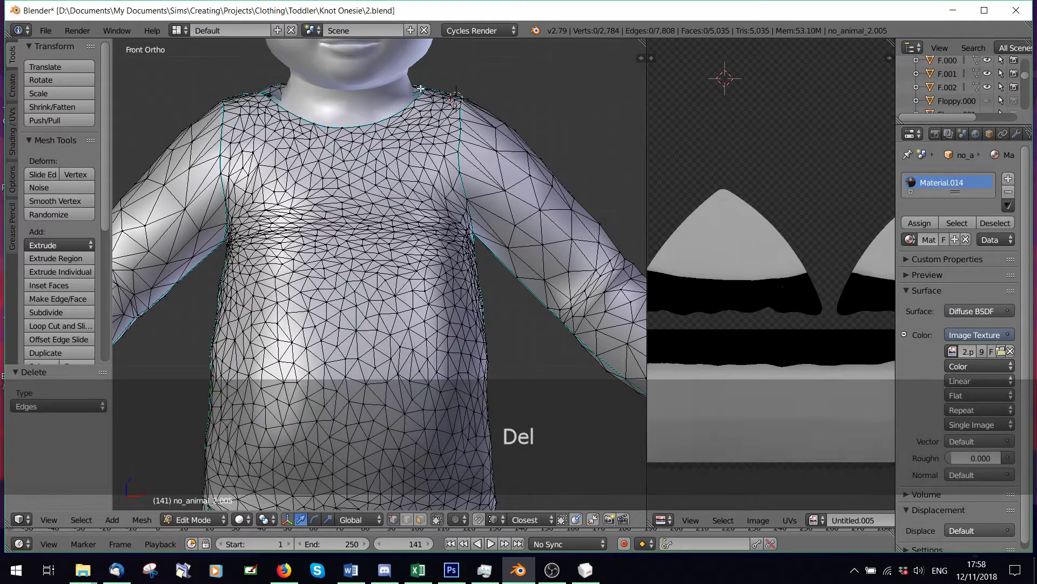
key(l)
key(Delete)
click(426, 97)
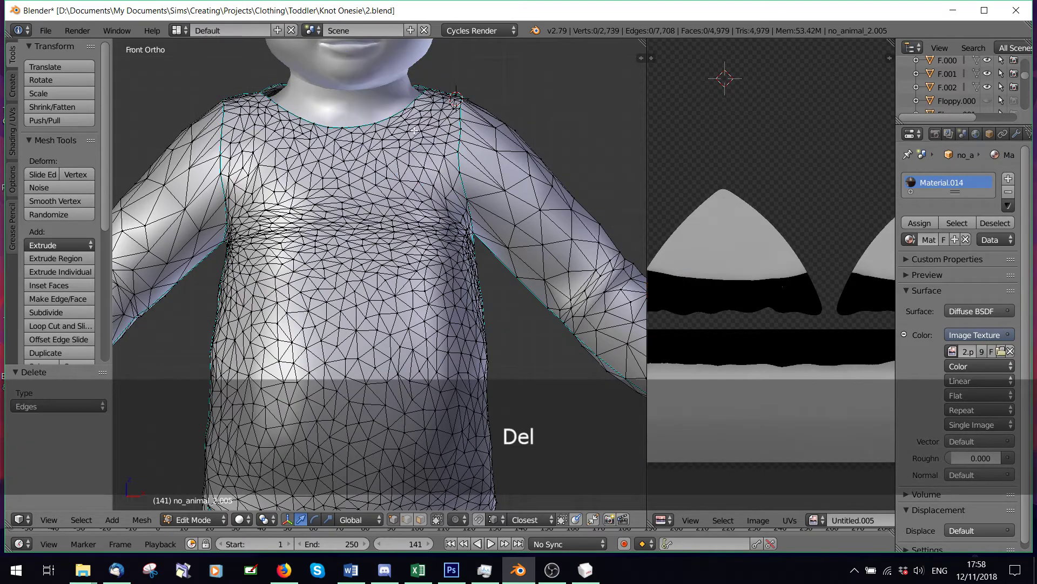
scroll(373, 268, down, 4)
scroll(373, 267, up, 4)
shift+middle_drag(373, 267, 378, 314)
scroll(378, 313, up, 3)
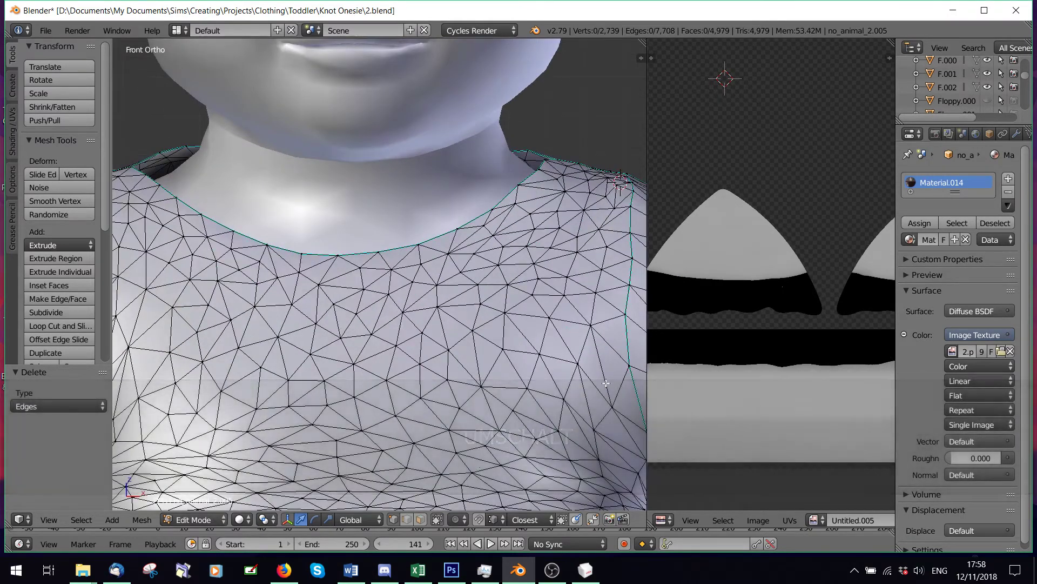
Step: Select the whole onesie mesh to show its UVs, widen the UV editor and enable UV and mesh selection sync
scroll(656, 282, down, 5)
key(s)
key(a)
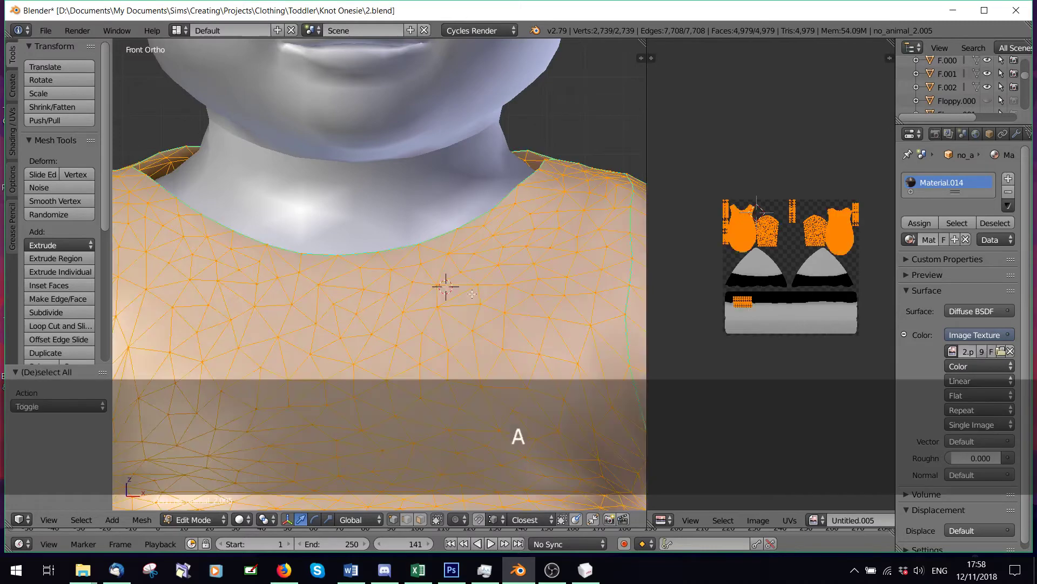
scroll(768, 214, down, 3)
scroll(768, 214, up, 8)
scroll(828, 324, up, 4)
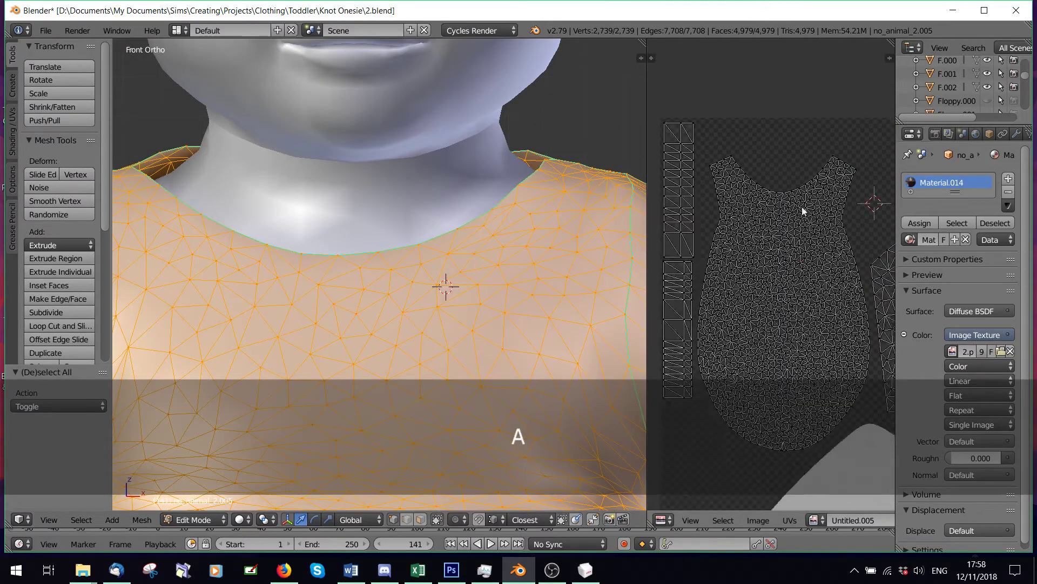
click(830, 157)
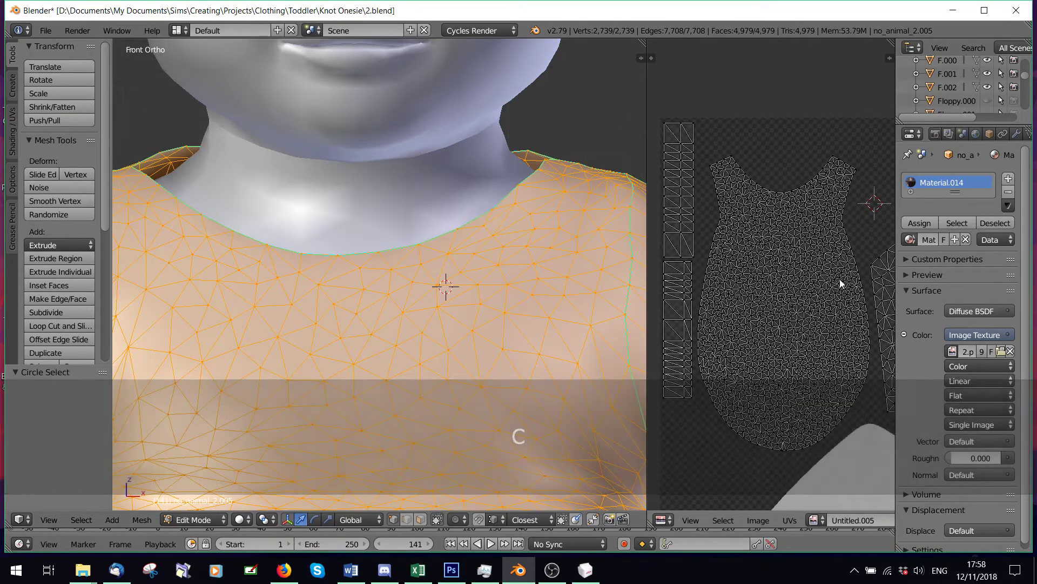
drag(646, 347, 480, 334)
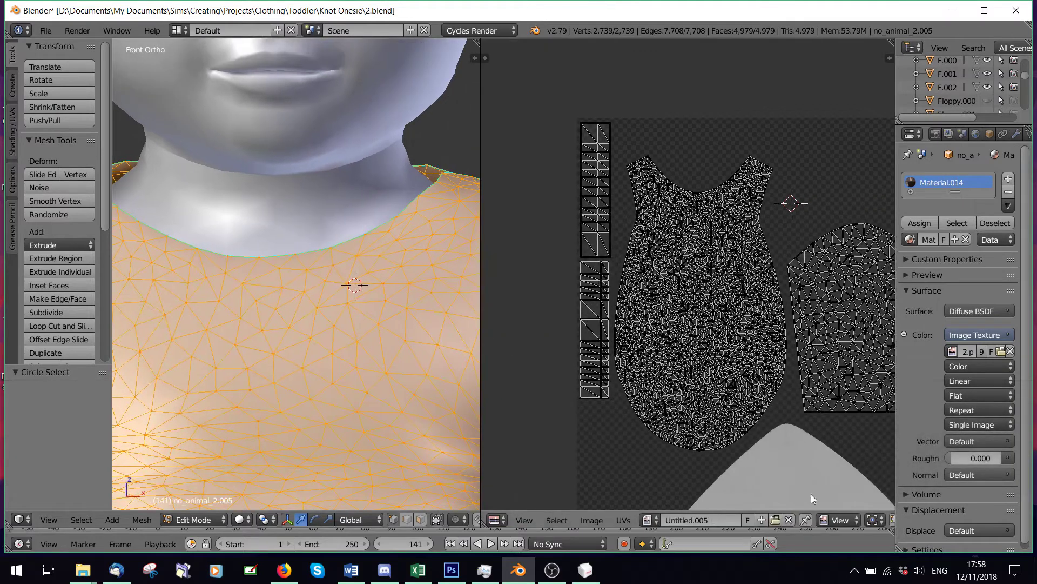
click(892, 521)
Step: Clear the selection and circle-select the curved neckline edge of the front body piece in the UV layout
key(a)
key(c)
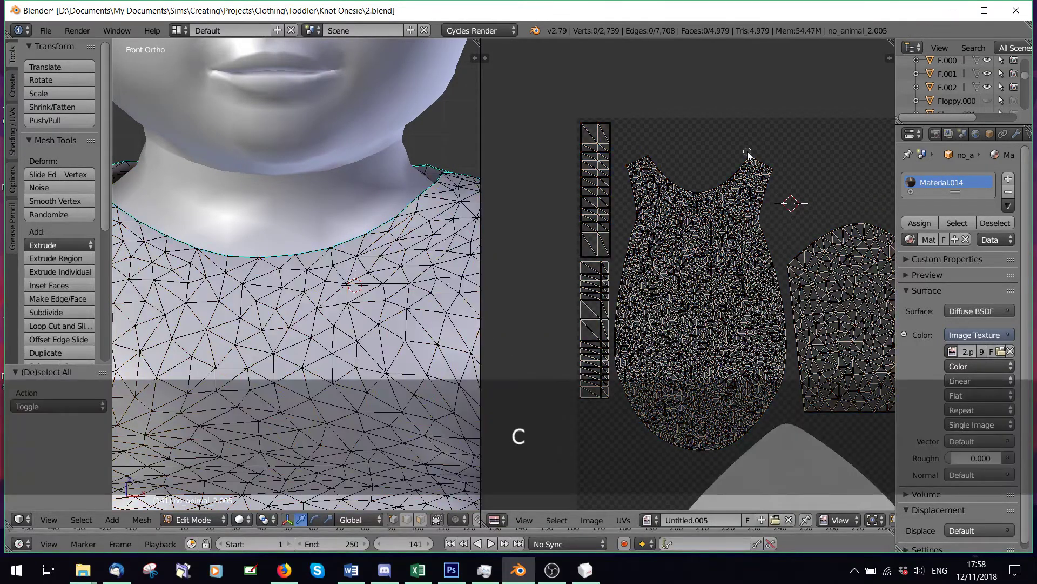
drag(736, 172, 688, 193)
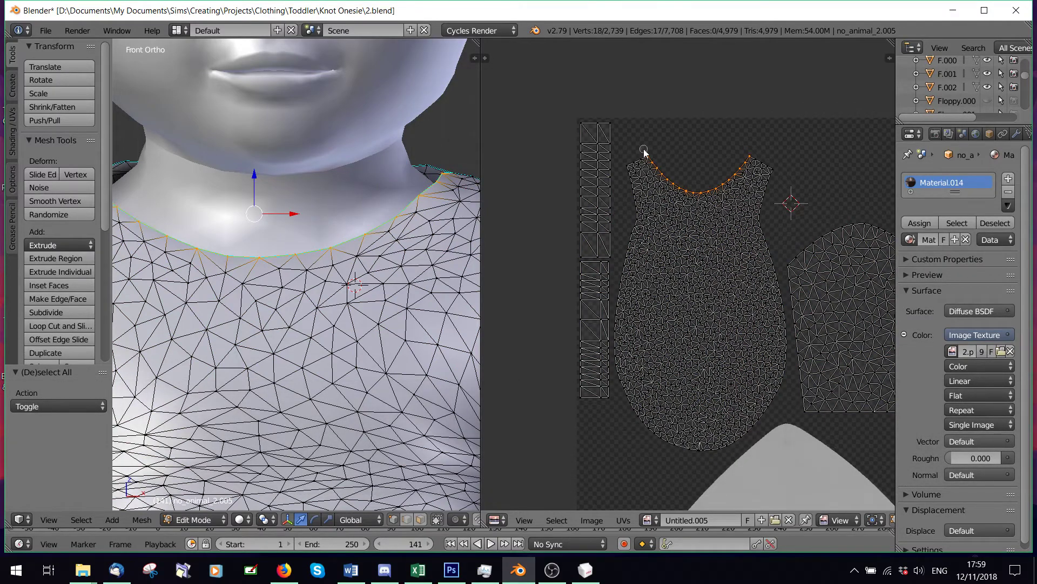
key(Escape)
Step: Add the curved neckline edge of the back body piece in the UV layout to the selection
scroll(788, 229, down, 5)
scroll(677, 219, up, 6)
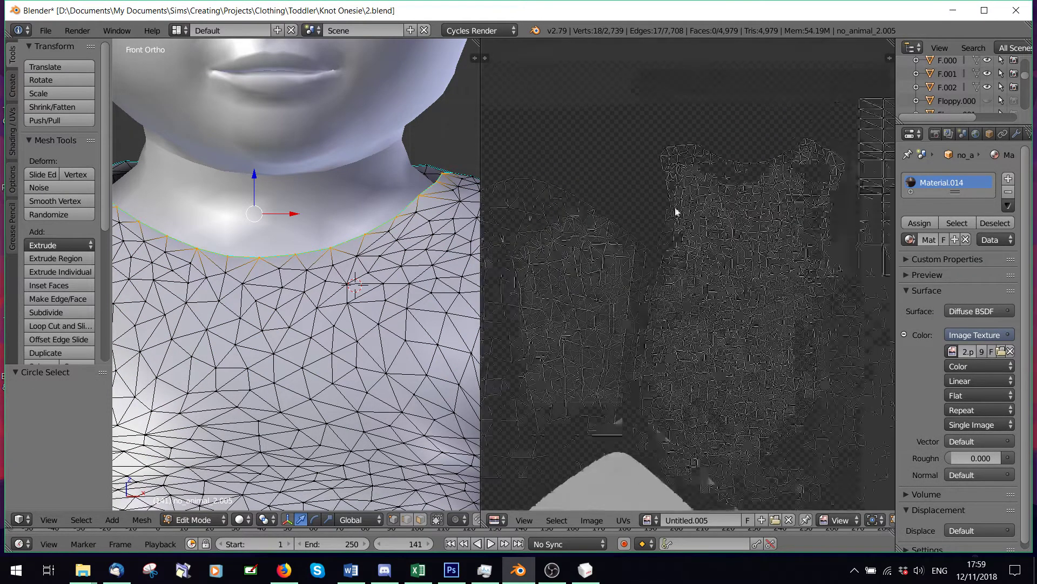
scroll(676, 212, up, 2)
key(c)
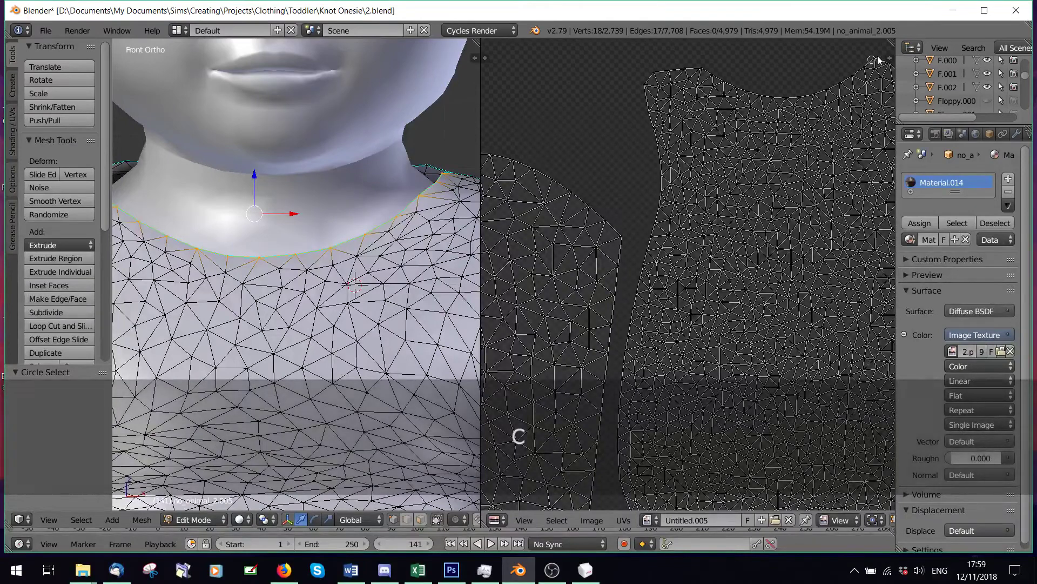
drag(874, 58, 812, 97)
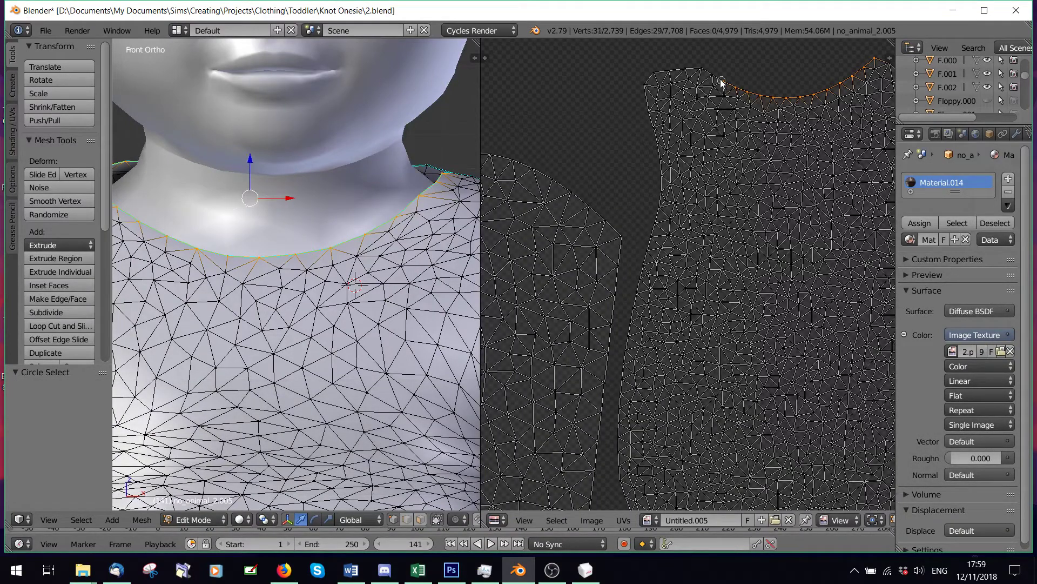
Step: Extrude the selected neckline, scale it inward to about 0.91 and raise it 0.002 along Z
scroll(363, 234, down, 3)
middle_drag(337, 258, 371, 228)
key(e)
key(s)
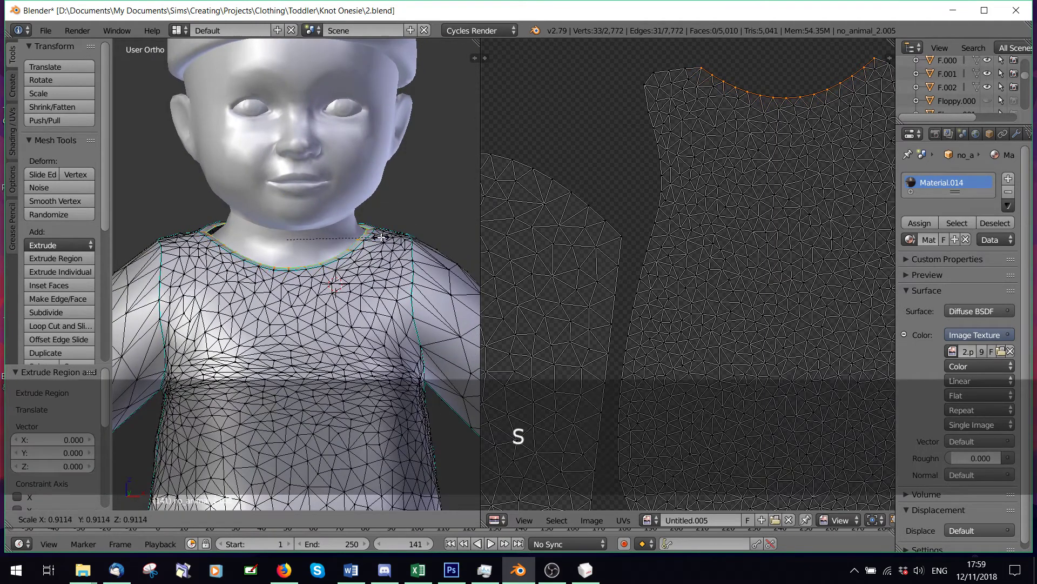
click(380, 236)
scroll(298, 215, up, 2)
drag(280, 173, 279, 168)
Step: Move the UVs of the extruded neckline edge 0.028 up along Y, away from the body pieces
scroll(811, 128, down, 2)
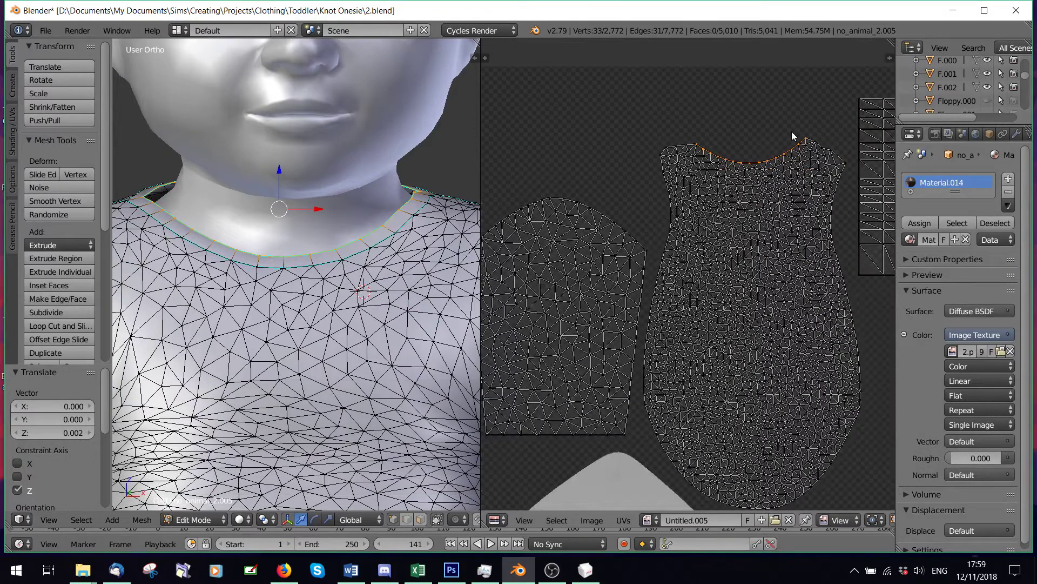
key(g)
key(y)
click(790, 102)
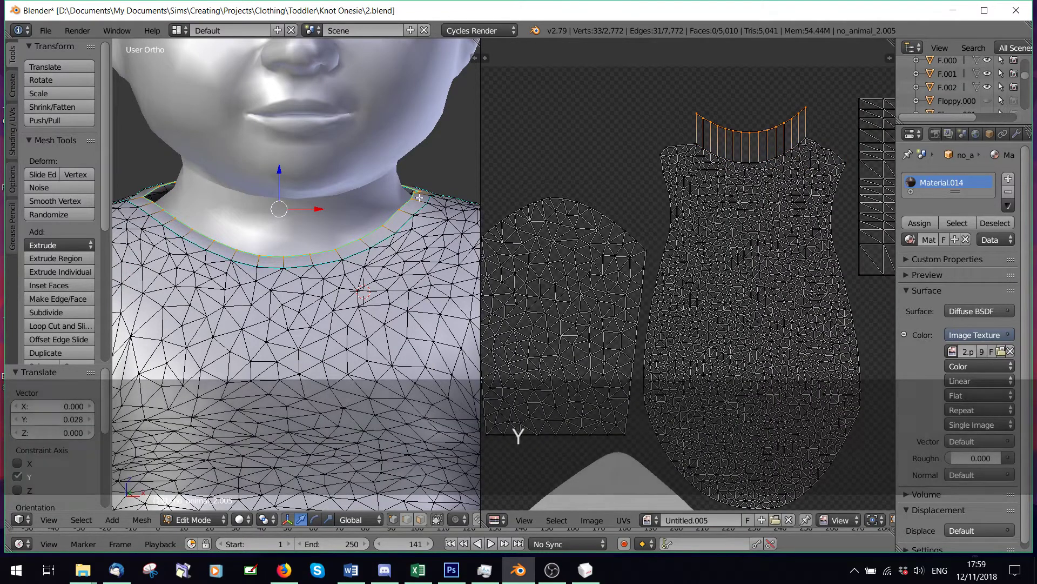
Step: Extrude the neckline edge again, scale it to 0.877 and raise it 0.00038 along Z
key(e)
key(s)
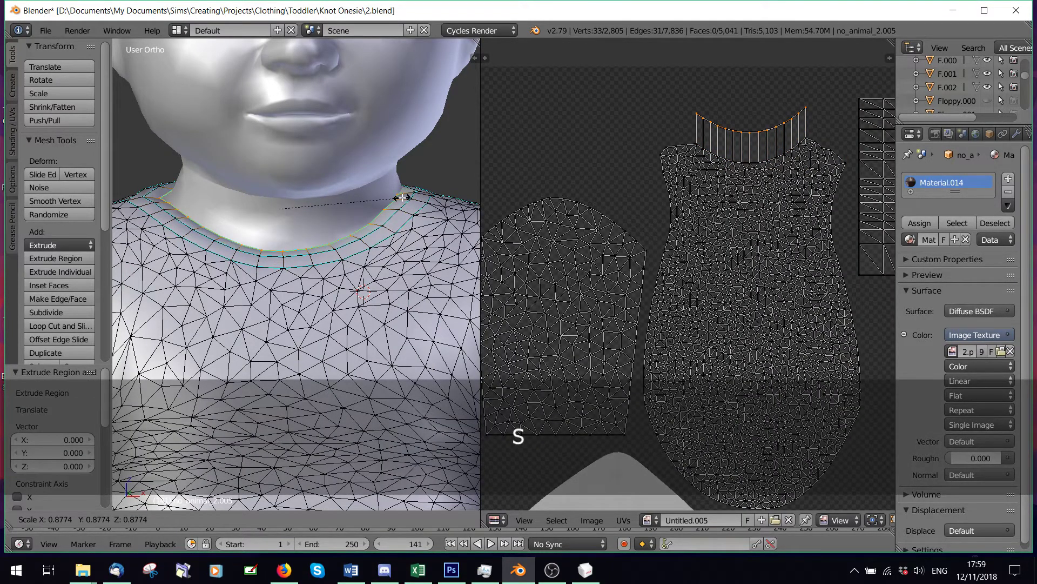
click(402, 198)
key(g)
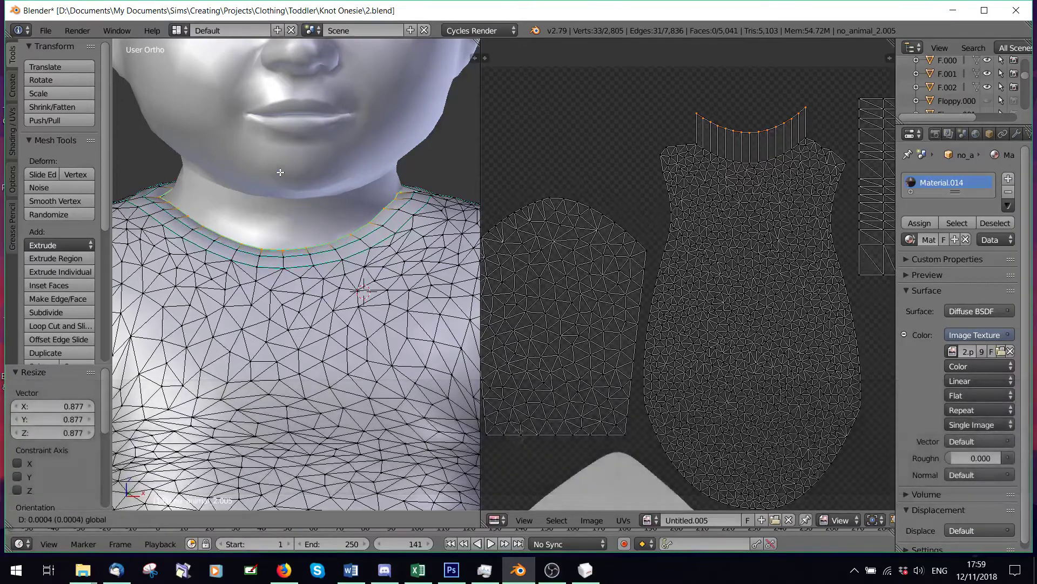
click(281, 172)
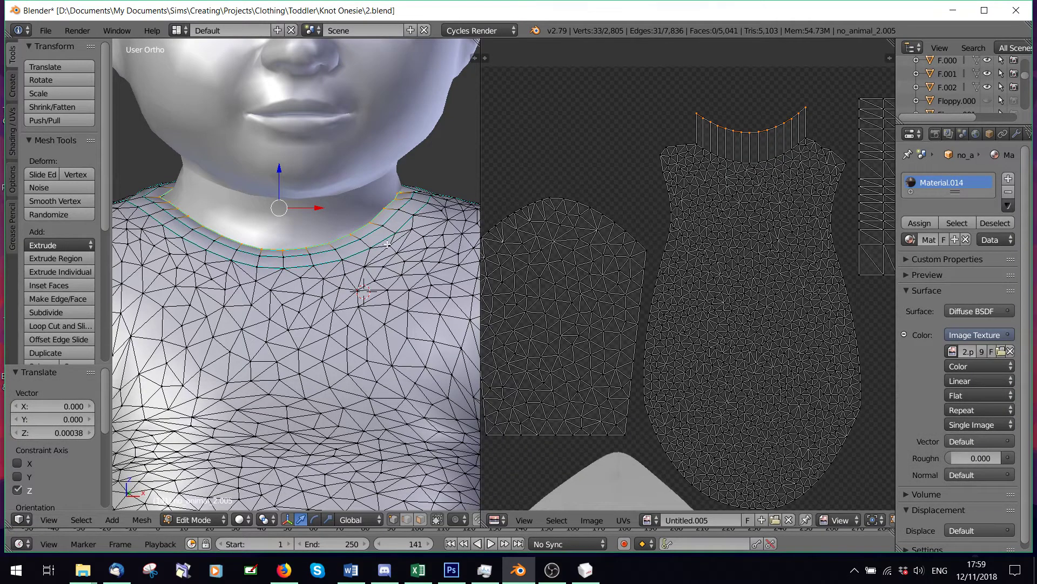
Step: Scale the innermost neckline edge further inward and lower it 0.002 along Z towards the neck
middle_drag(388, 244, 381, 241)
key(s)
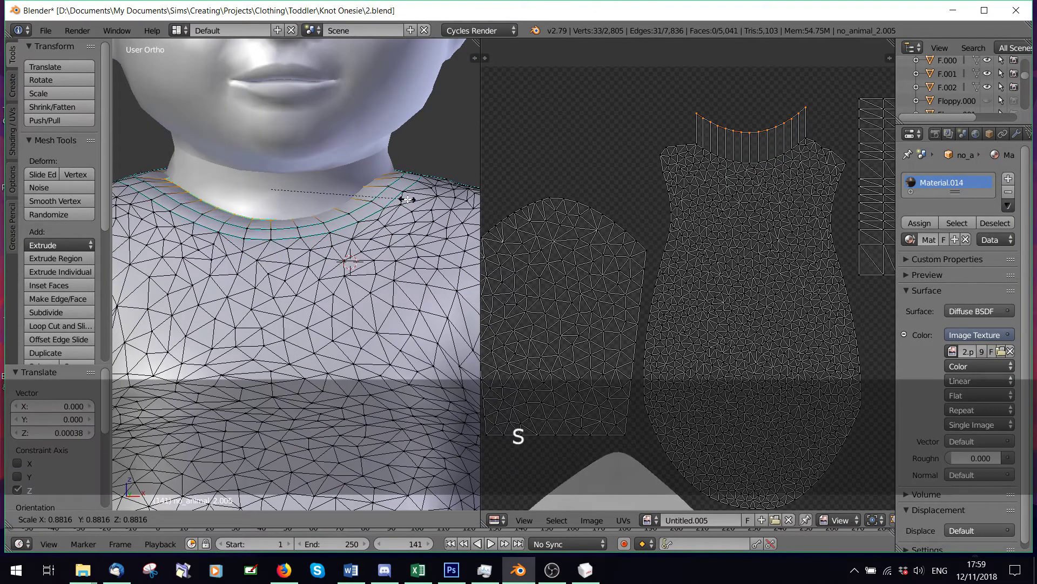
click(409, 199)
drag(275, 158, 284, 163)
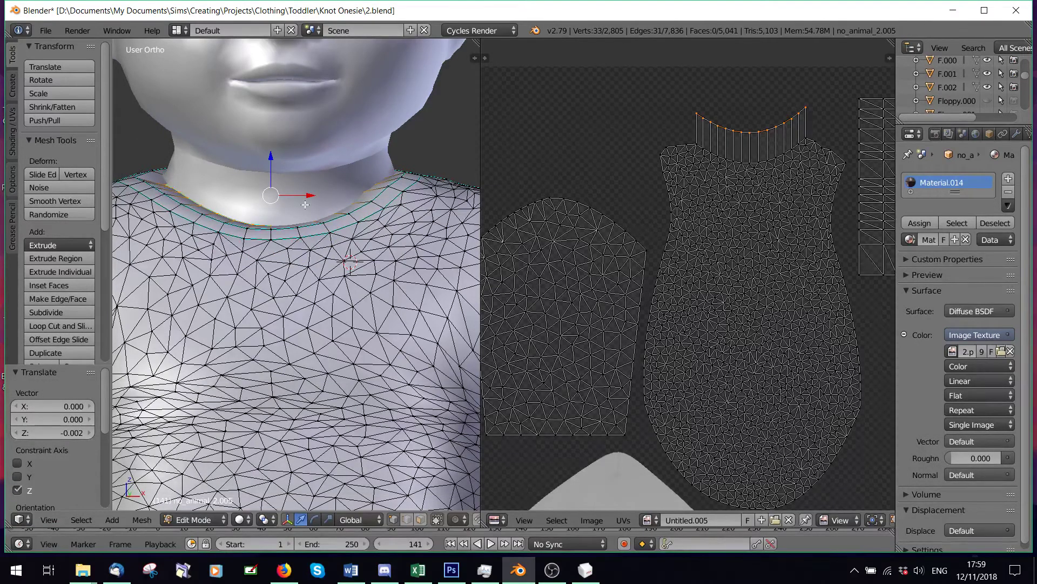
key(g)
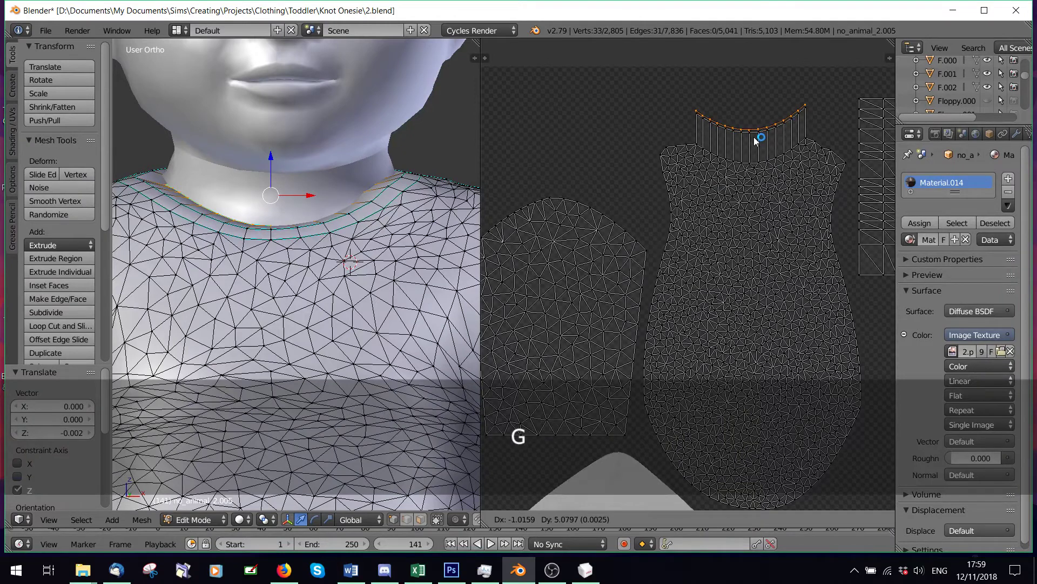
click(755, 140)
key(ctrl+z)
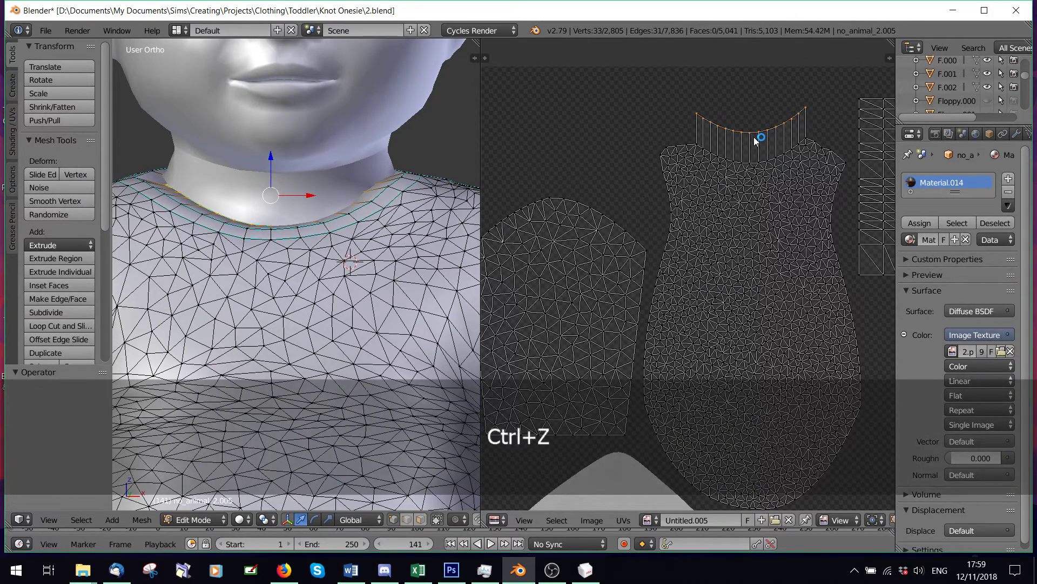
Step: Move the innermost neckline edge's UVs up along Y to form a second strip, and deselect everything
key(g)
key(y)
click(761, 97)
key(a)
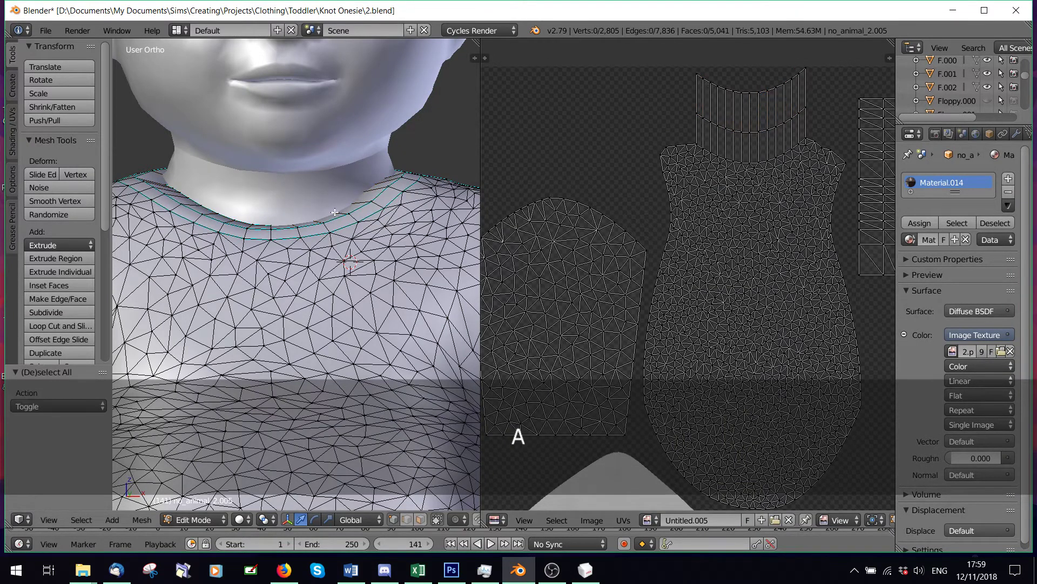
scroll(335, 212, down, 1)
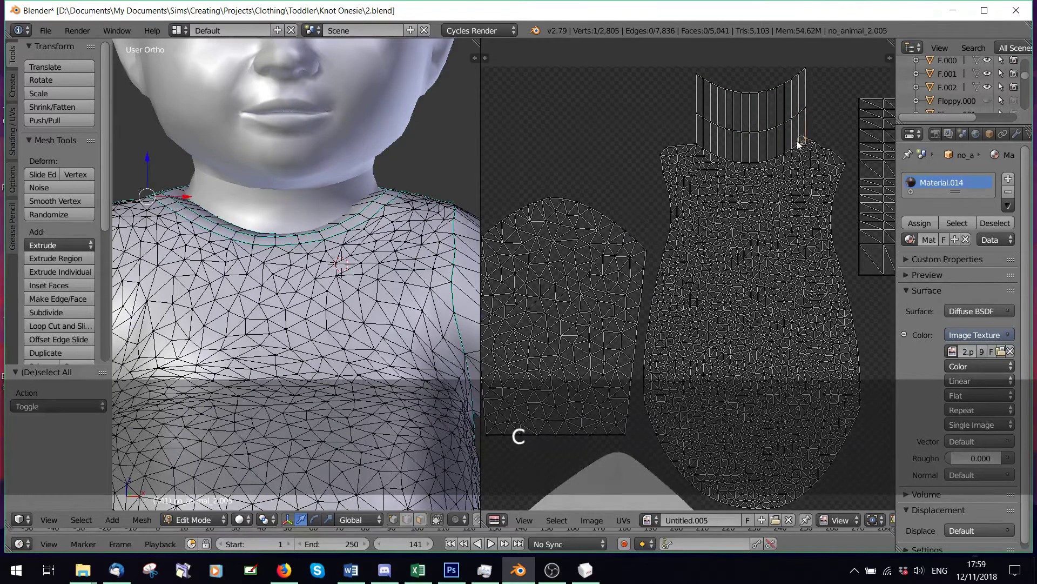
Step: Select the vertices joining the neckline trim to the front and back body pieces in the UV layout, split those edges and deselect everything
mouse_move(782, 154)
mouse_down()
mouse_move(753, 165)
mouse_move(717, 158)
mouse_up()
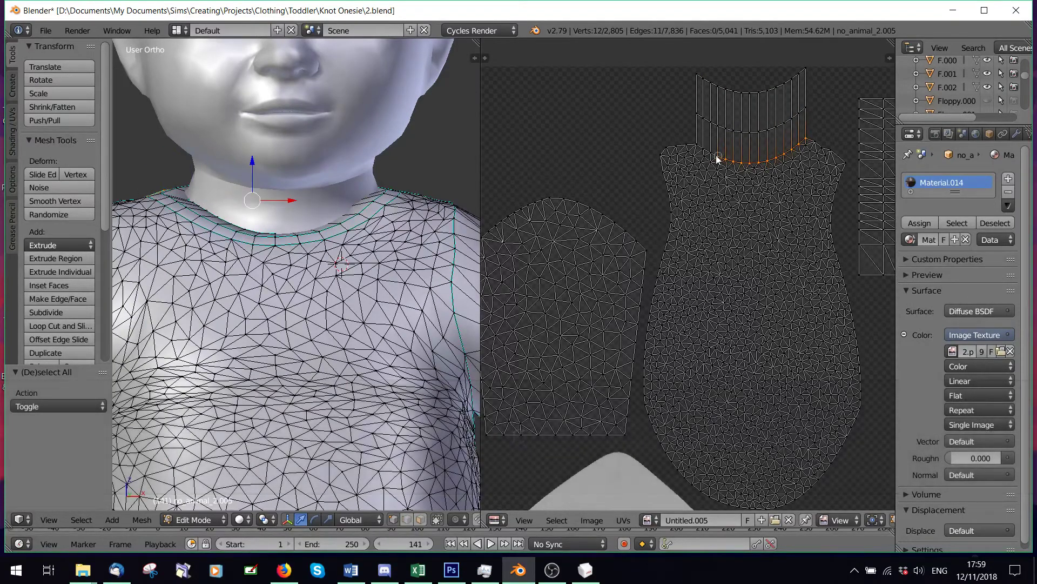
right_click(728, 184)
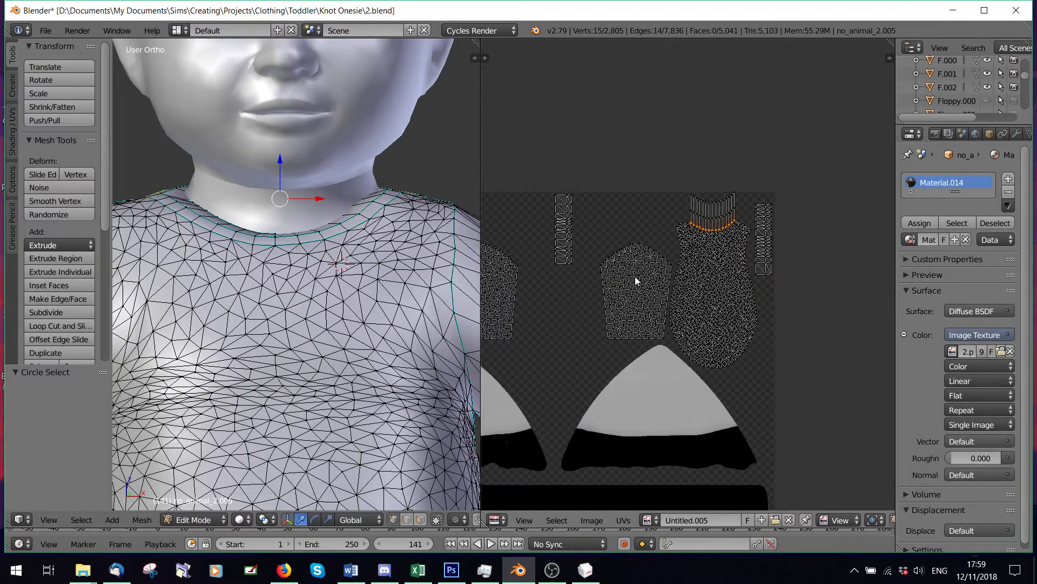
scroll(731, 283, down, 5)
scroll(683, 292, up, 6)
key(c)
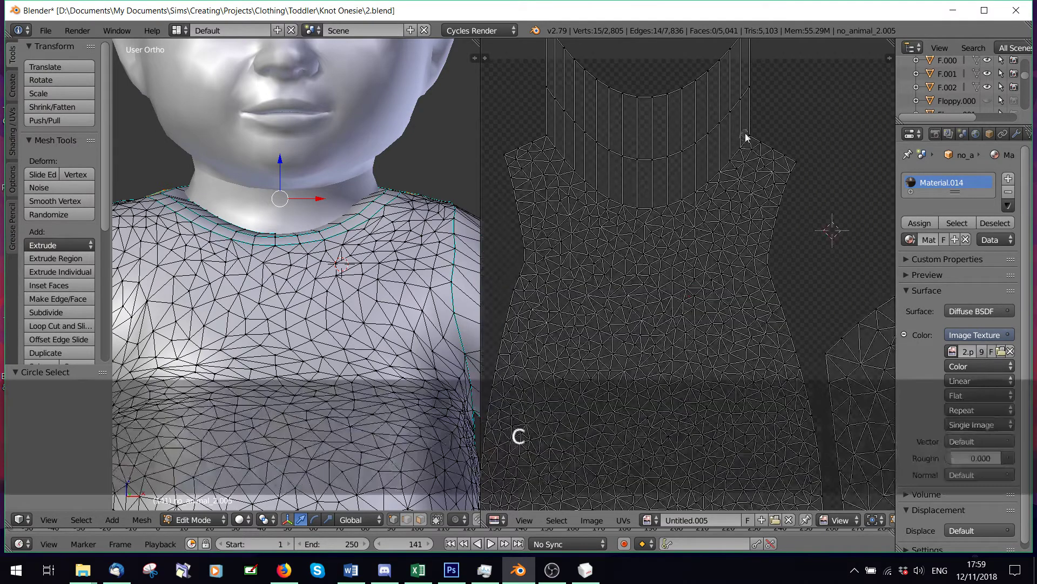
mouse_move(725, 167)
mouse_down()
mouse_move(736, 157)
mouse_move(704, 186)
mouse_up()
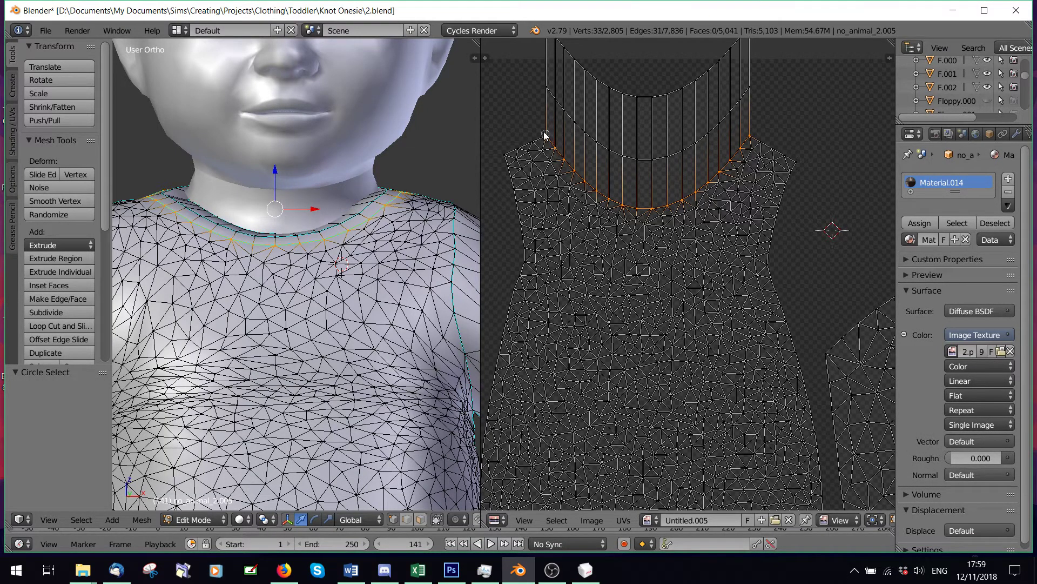
scroll(630, 248, down, 5)
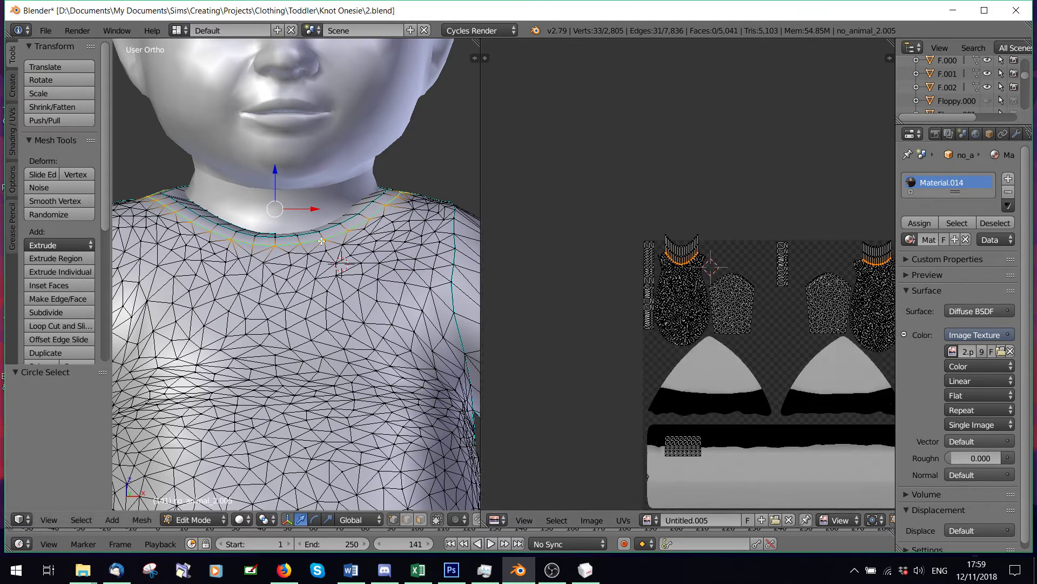
key(space)
click(441, 266)
key(a)
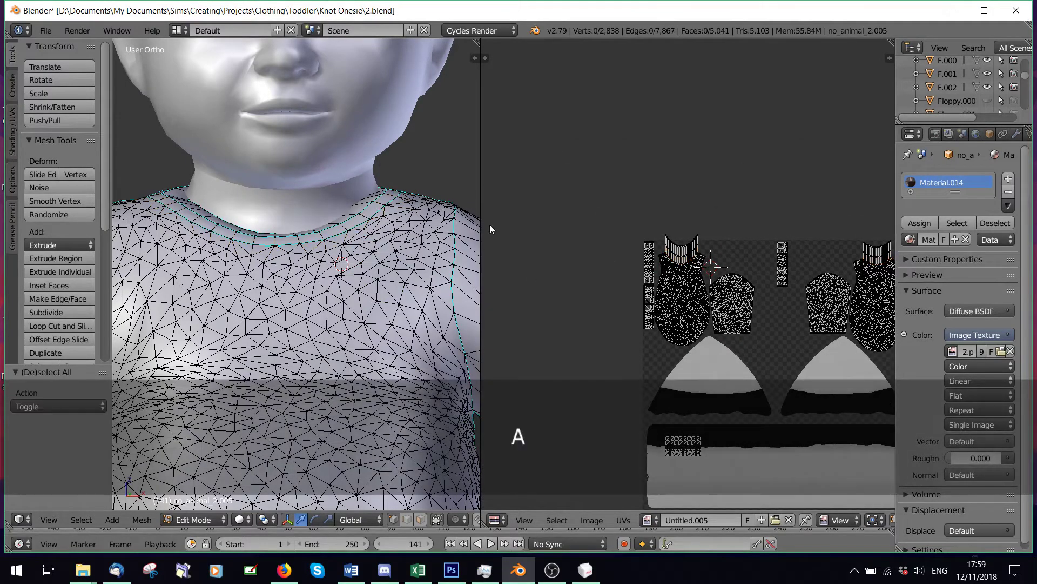
Step: Select the whole front neckline trim by its UV island, move its UVs above the texture area and deselect
key(l)
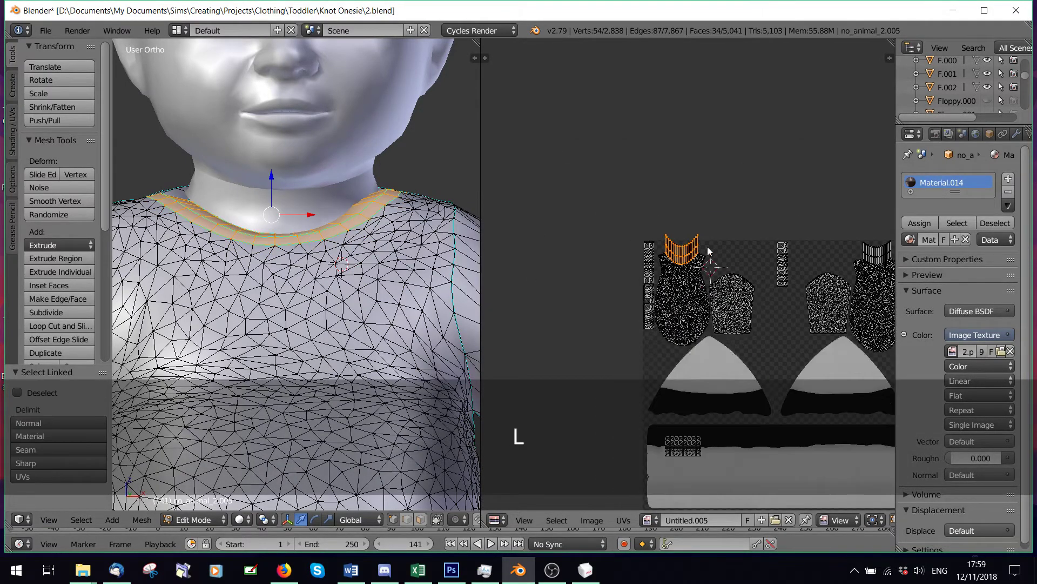
key(g)
click(714, 146)
key(a)
middle_drag(793, 216, 717, 231)
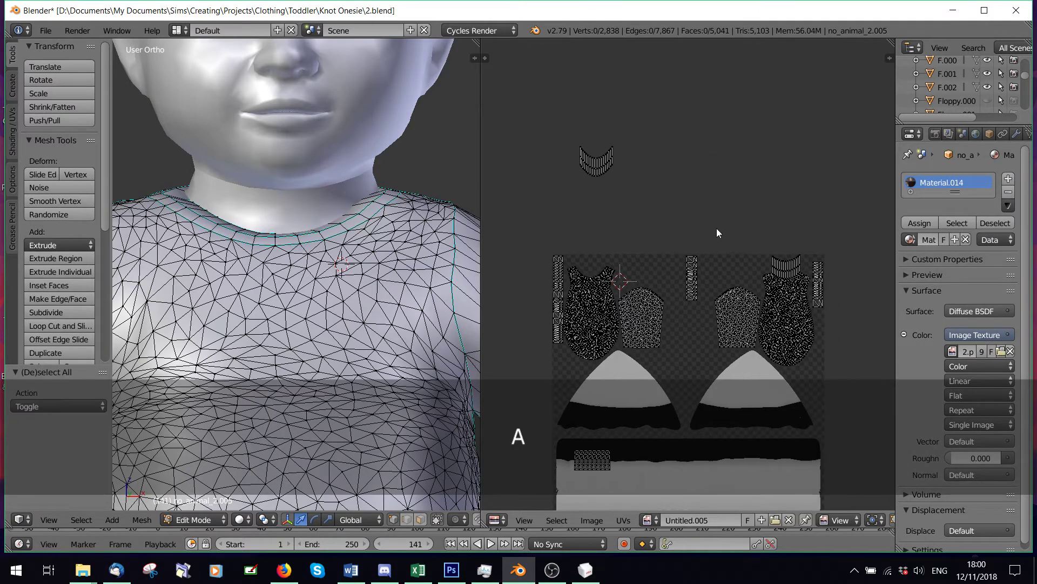
Step: Select the back neckline trim's linked UV island, move it above the texture area beside the front trim and deselect
middle_drag(394, 195, 312, 253)
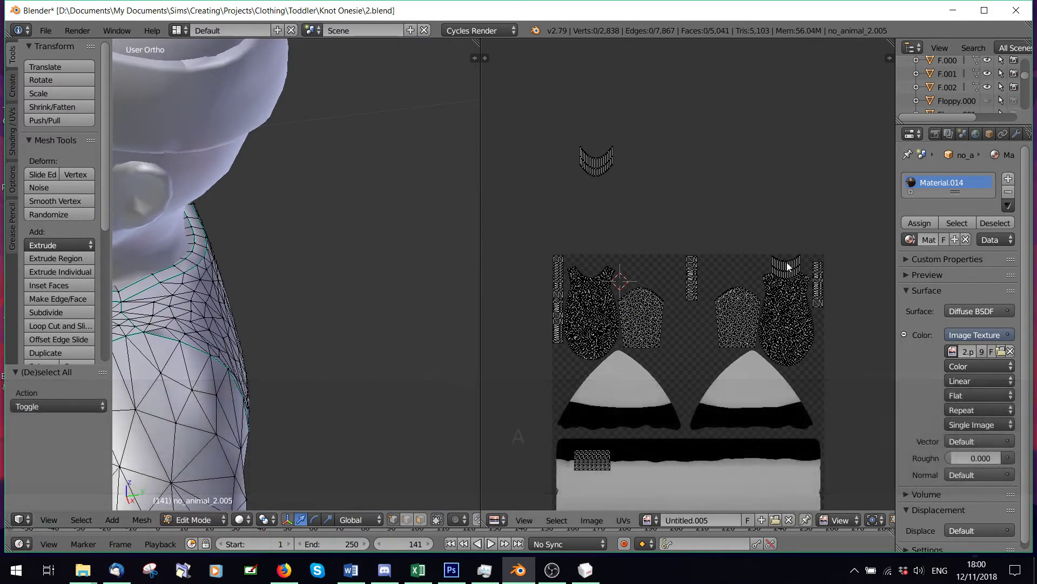
key(l)
key(l)
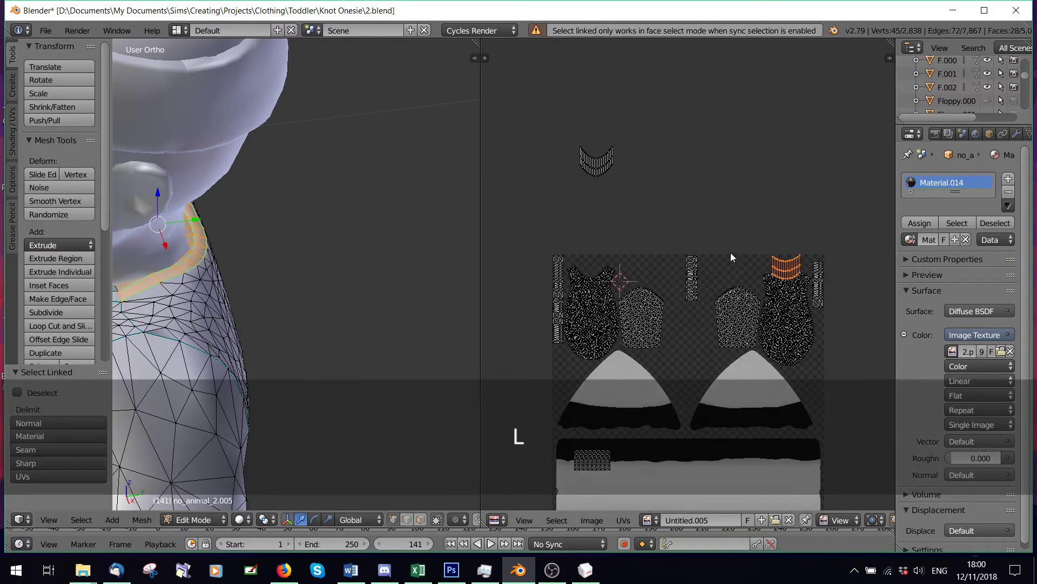
key(g)
click(617, 234)
key(a)
Step: Widen the UV editor at the expense of the 3D view to give the two trim islands more room
scroll(731, 257, up, 4)
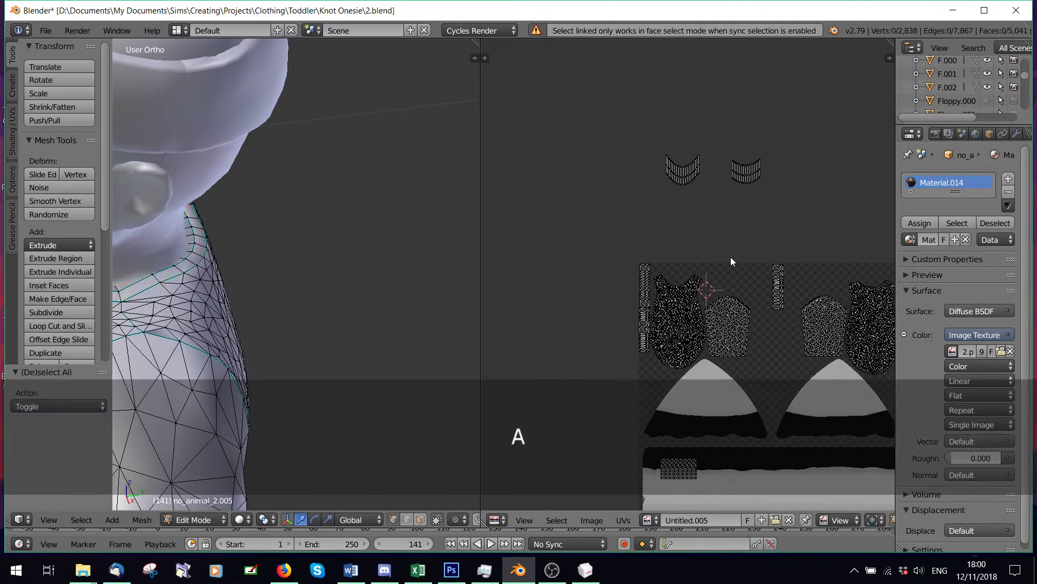
scroll(675, 178, down, 3)
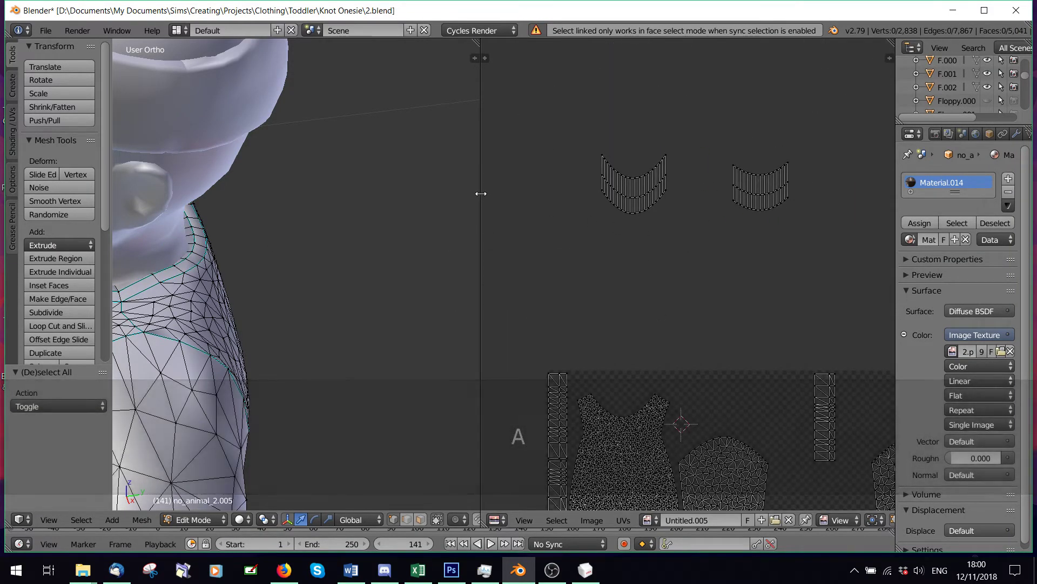
drag(480, 193, 319, 193)
shift+middle_drag(514, 183, 563, 246)
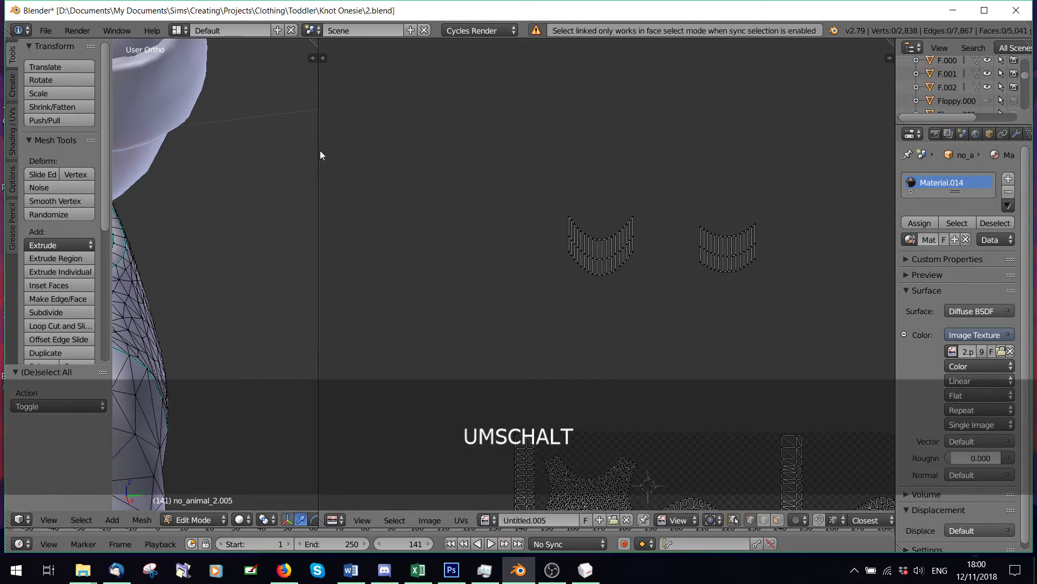
drag(317, 151, 408, 151)
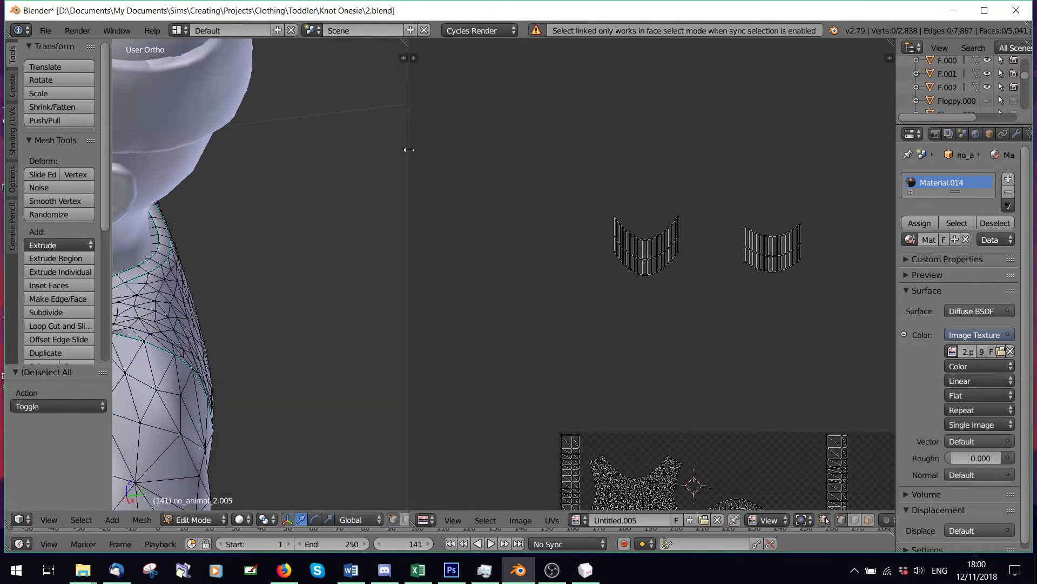
Step: Enable the Mesh: UV Squares add-on in the user preferences and show its tools in the UV editor
click(45, 30)
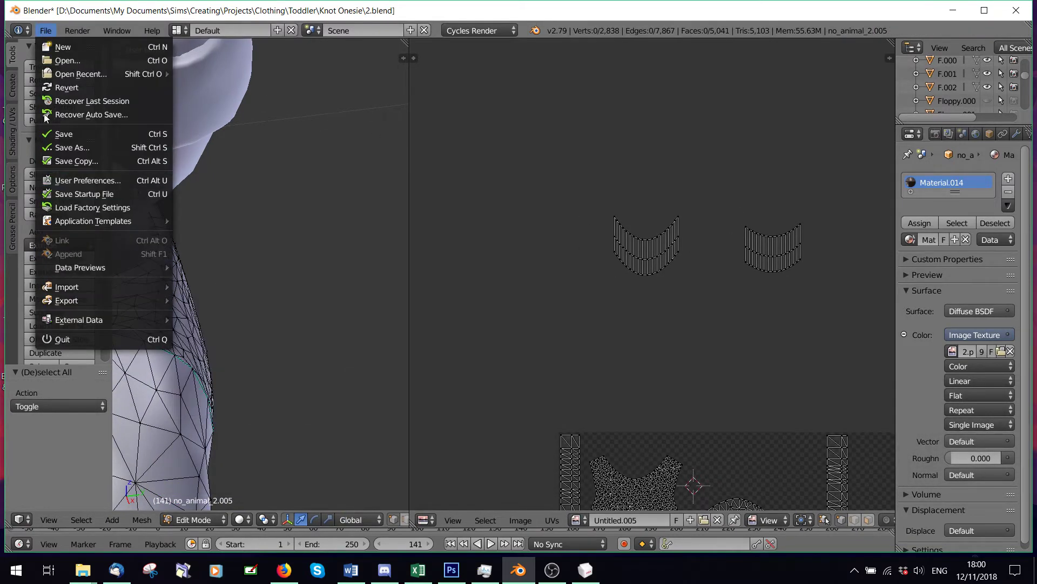
click(89, 179)
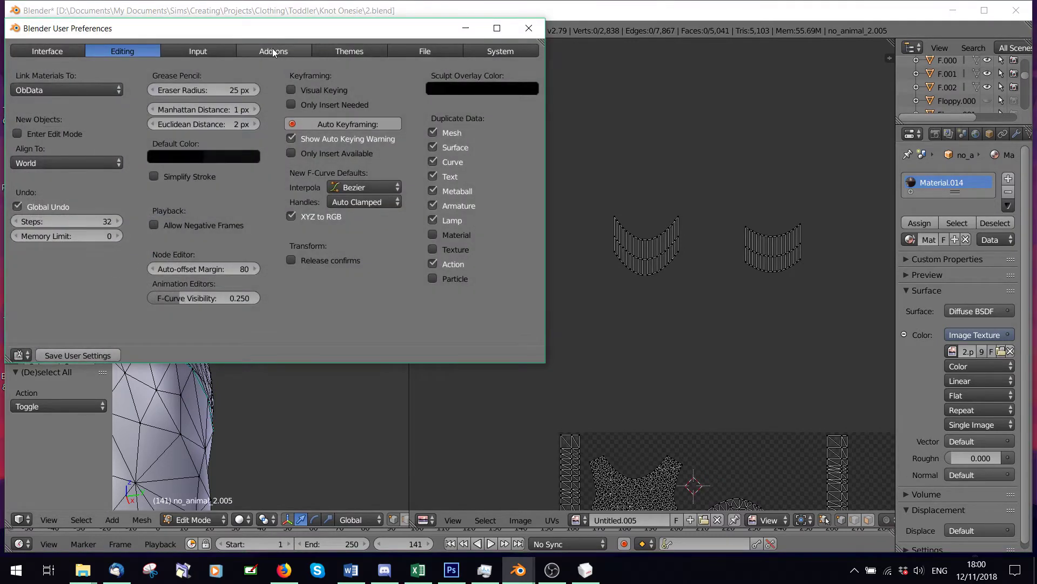
click(274, 51)
text(uv)
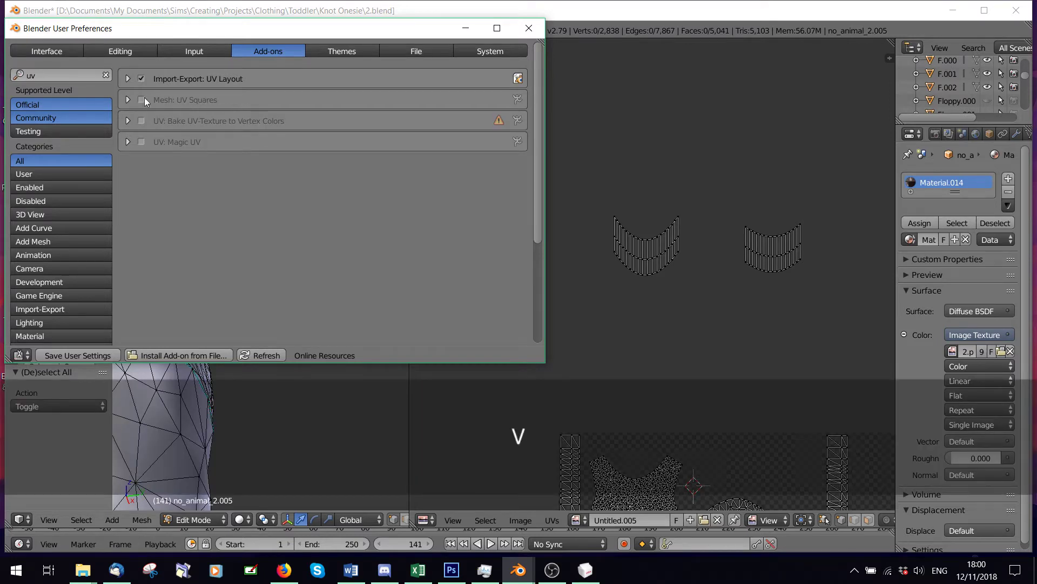
click(141, 99)
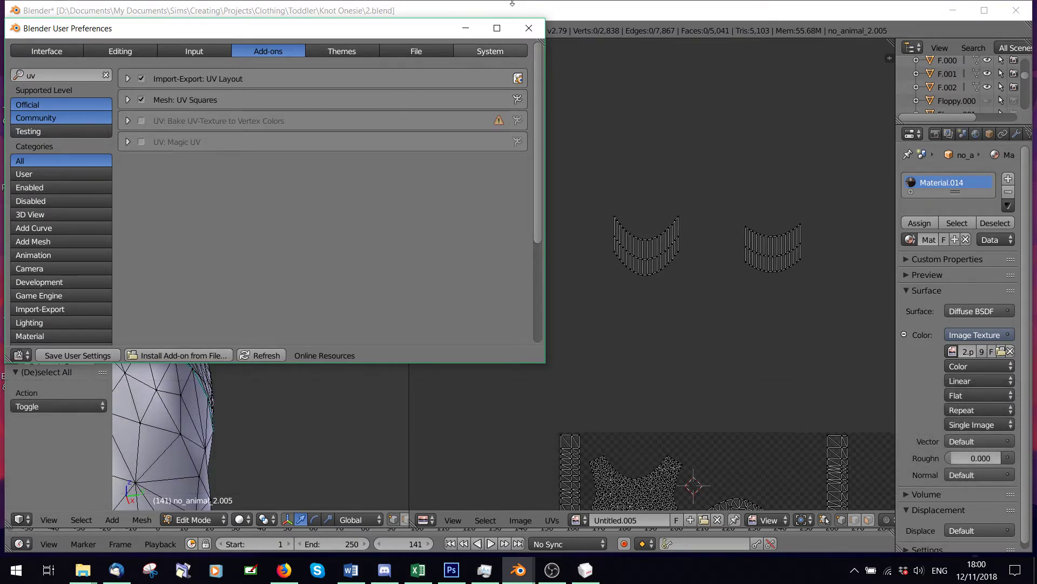
click(529, 28)
key(t)
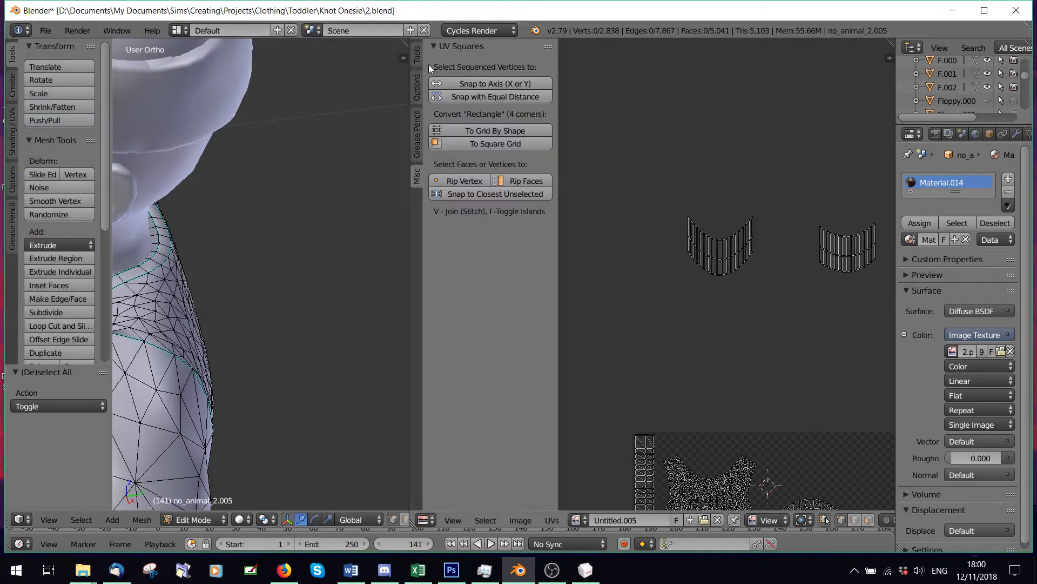
Step: Select all vertices of the front neckline trim's UV island above the texture area
key(b)
drag(666, 189, 779, 294)
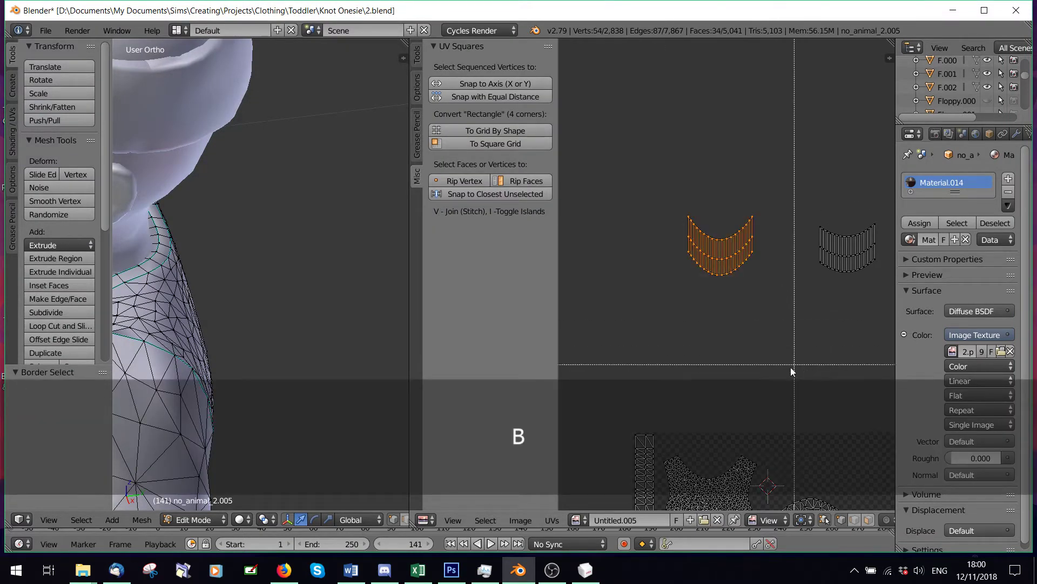
Step: Straighten the first curved collar UV strip, the one nearer the UV Squares tools, with Snap to Axis (X or Y)
key(a)
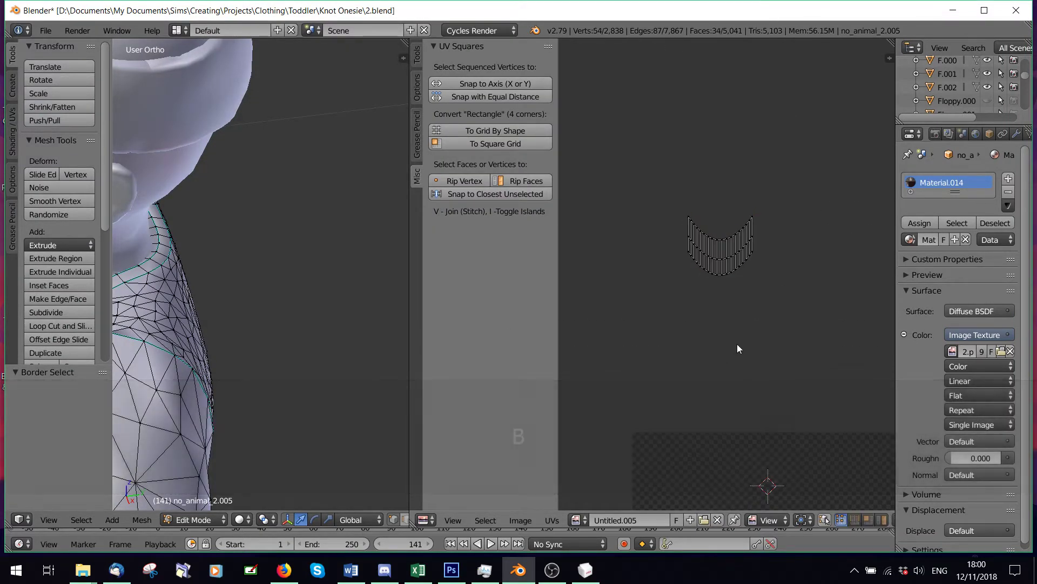
key(a)
key(a)
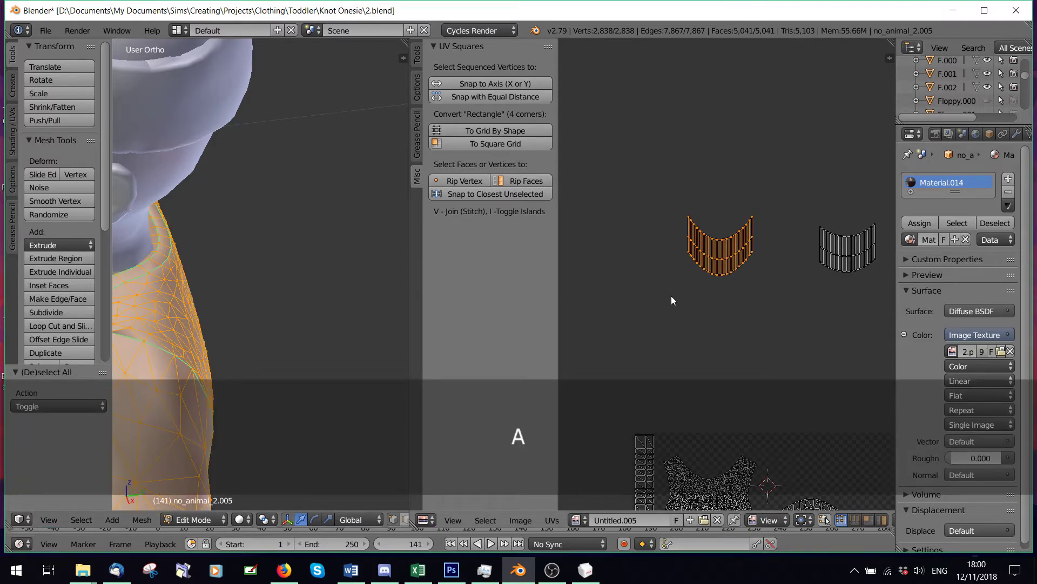
click(480, 81)
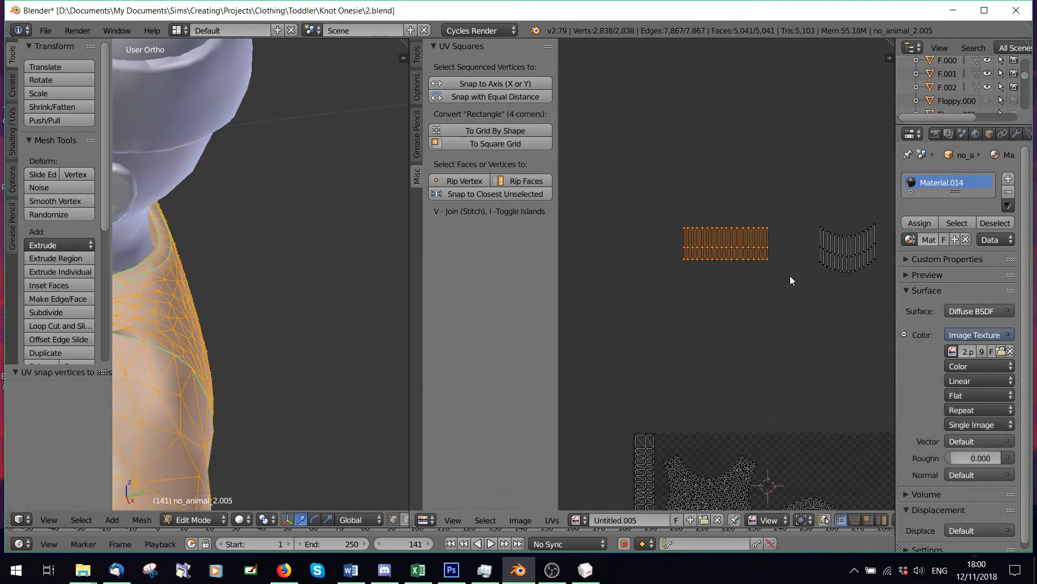
Step: Straighten the second curved collar UV strip with Snap to Axis (X or Y) and deselect it
key(a)
key(b)
drag(773, 192, 889, 303)
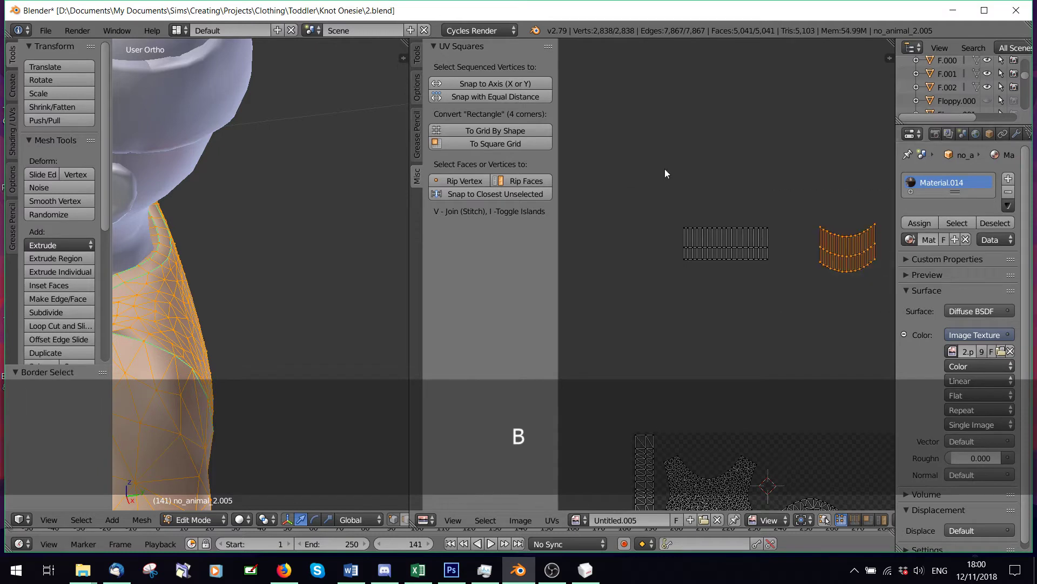
click(462, 83)
key(a)
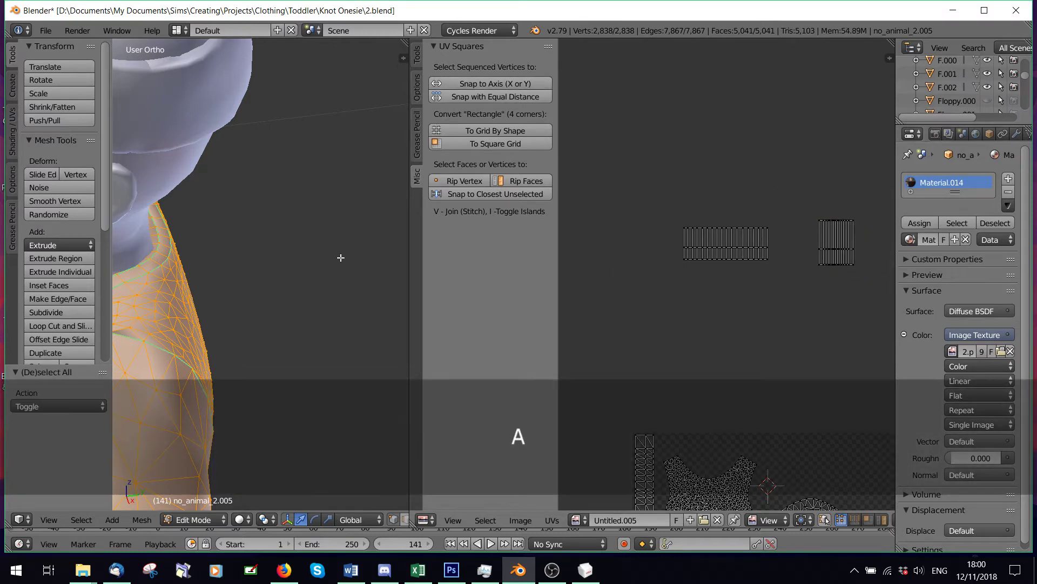
Step: Select the bottom vertex row of the first straightened UV strip and move it up 0.010 along Y
scroll(145, 256, up, 2)
scroll(675, 238, up, 2)
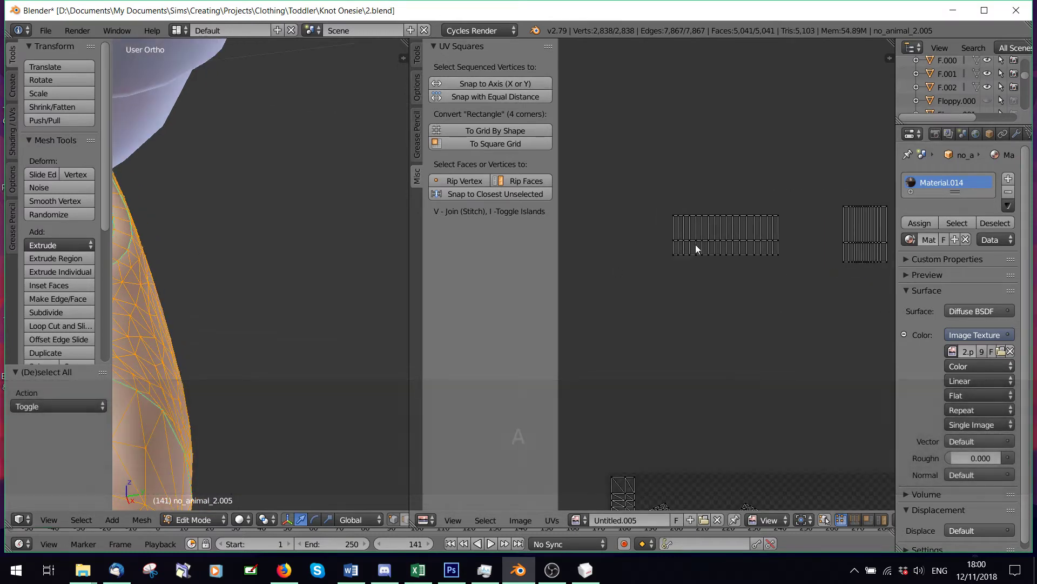
key(b)
drag(656, 249, 787, 272)
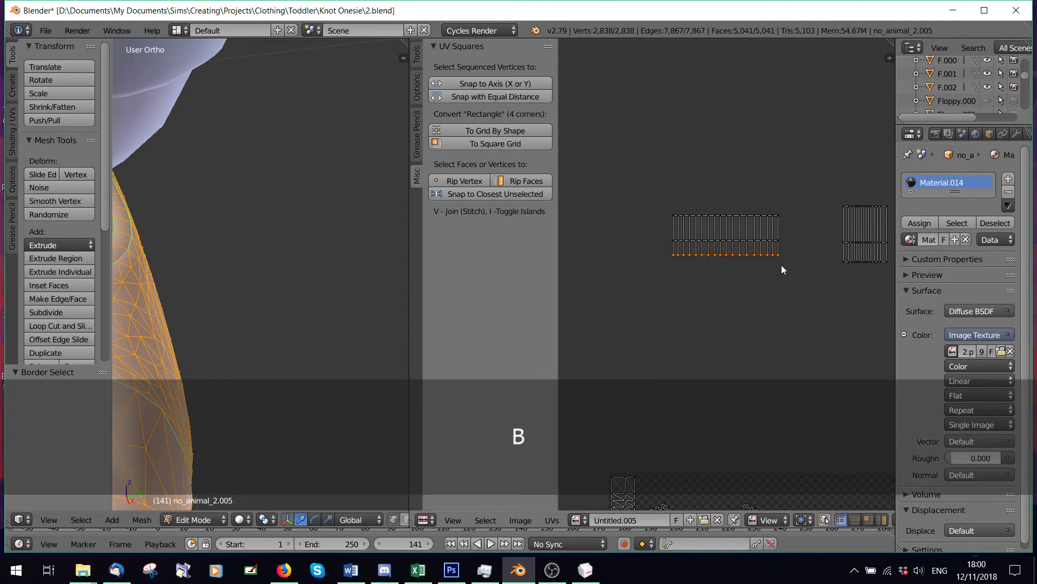
key(g)
key(y)
click(721, 254)
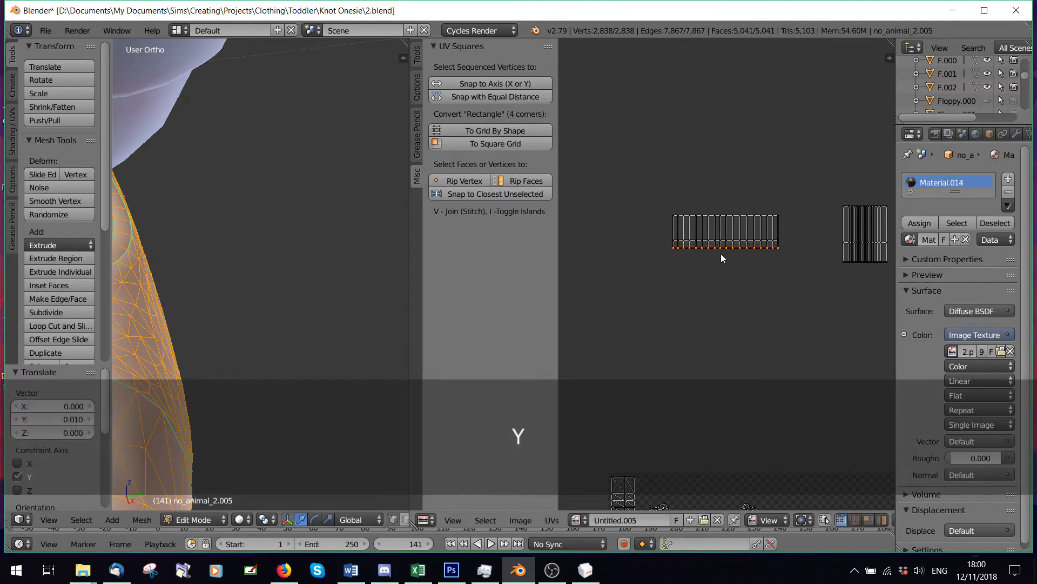
Step: Select the top vertex row of the first UV strip and move it down about 0.015 along Y
scroll(213, 257, down, 3)
key(a)
key(a)
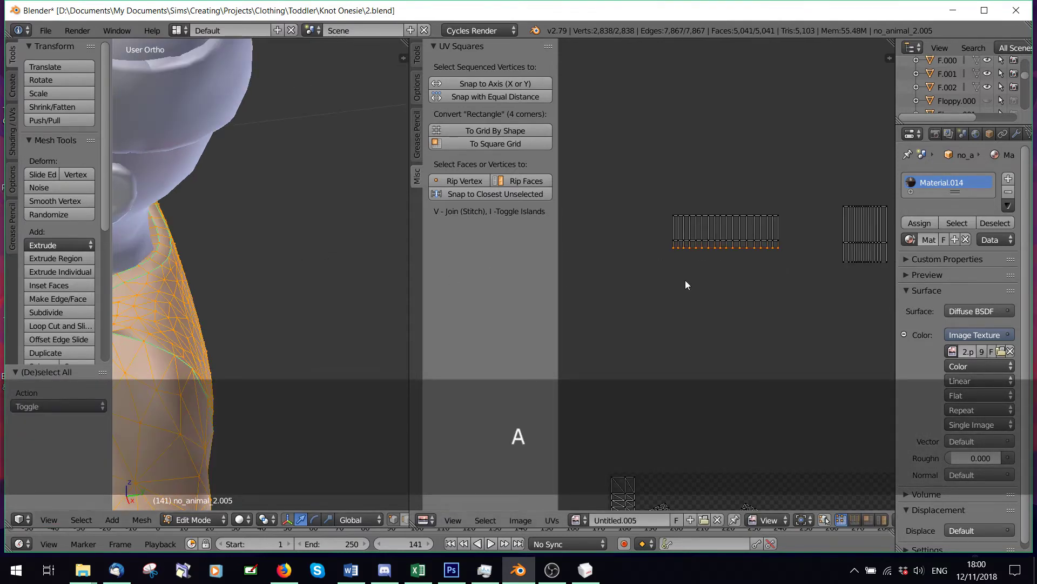
key(b)
drag(644, 188, 807, 222)
key(g)
key(y)
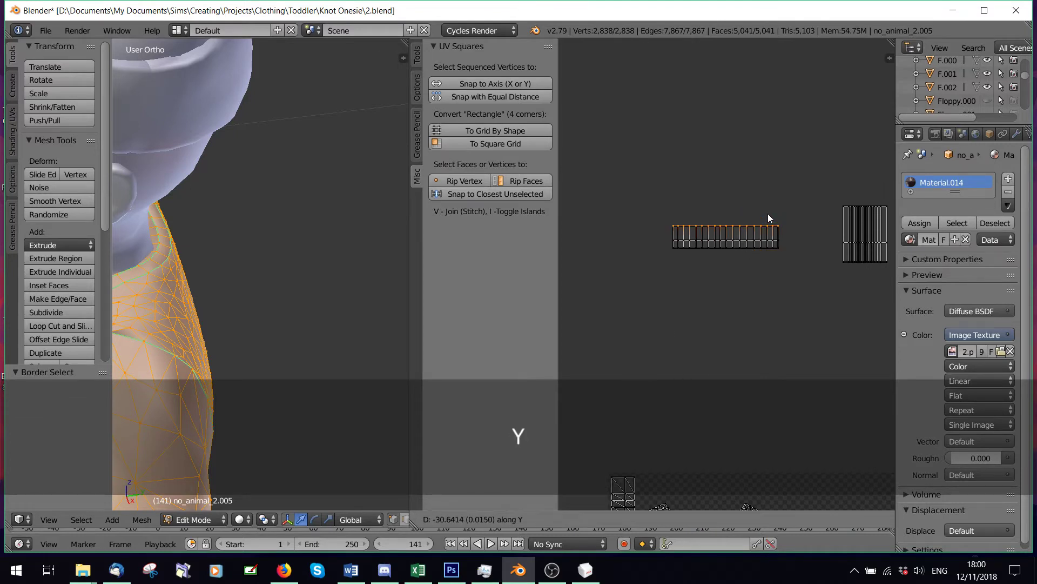
click(770, 213)
Step: Select the bottom vertex row of the second UV strip and move it up about 0.02 along Y
key(a)
key(b)
drag(722, 264, 794, 284)
key(g)
key(x)
click(794, 272)
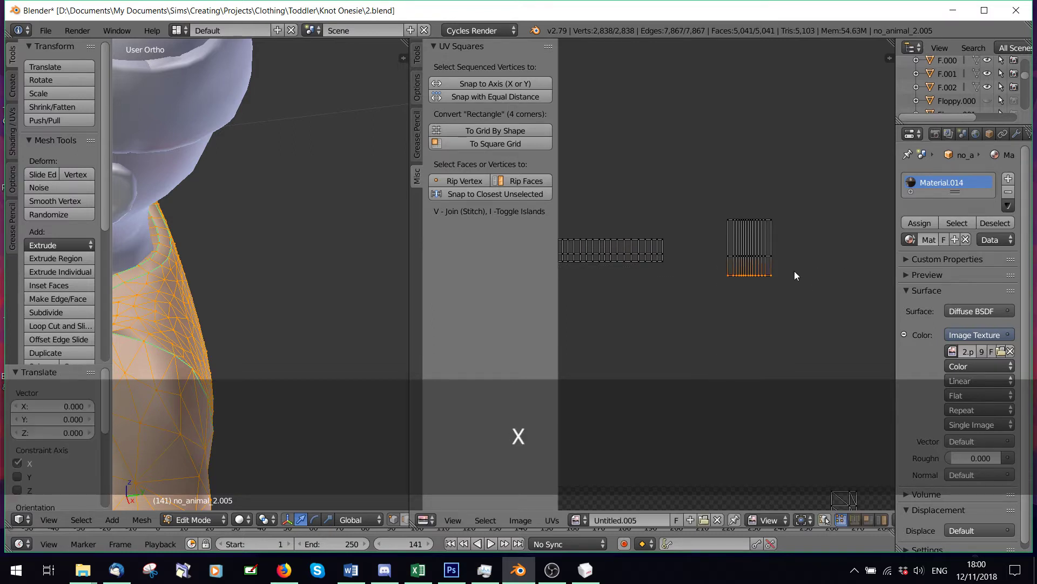
key(g)
key(y)
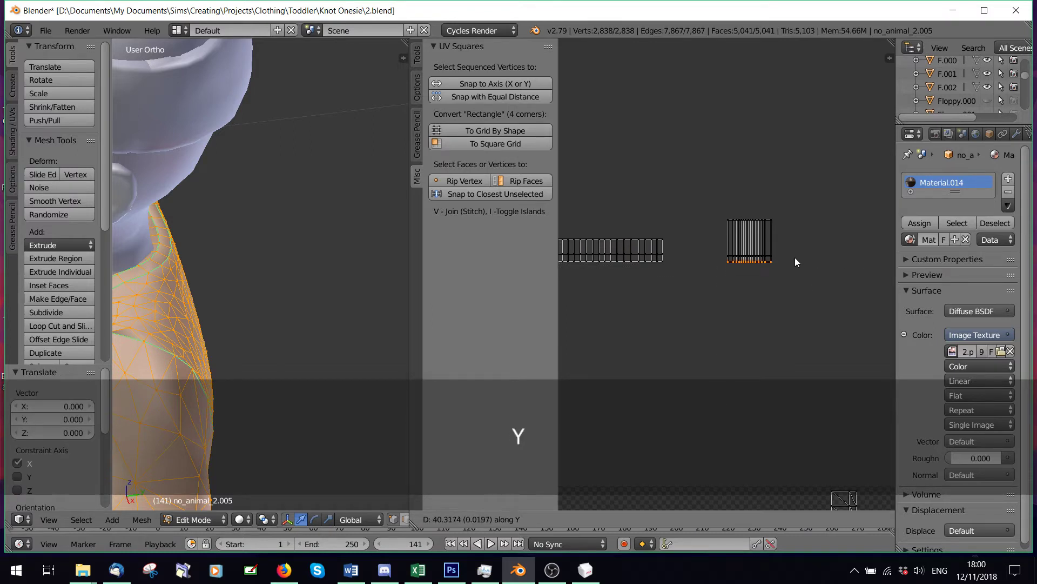
click(795, 258)
Step: Select the top vertex row of the second UV strip and move it down 0.034 along Y
key(a)
key(b)
drag(704, 196, 791, 228)
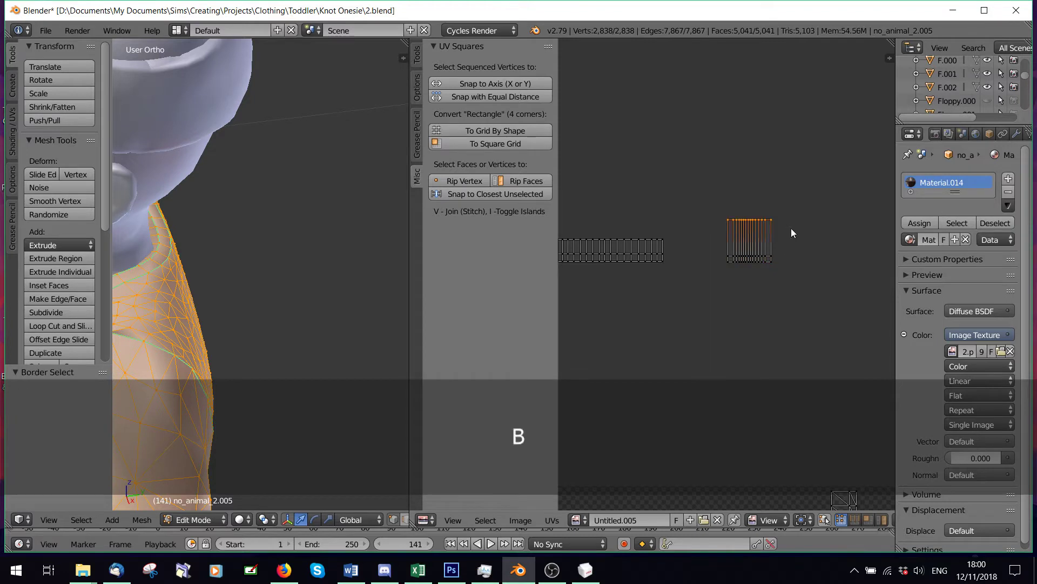
key(g)
key(y)
click(786, 251)
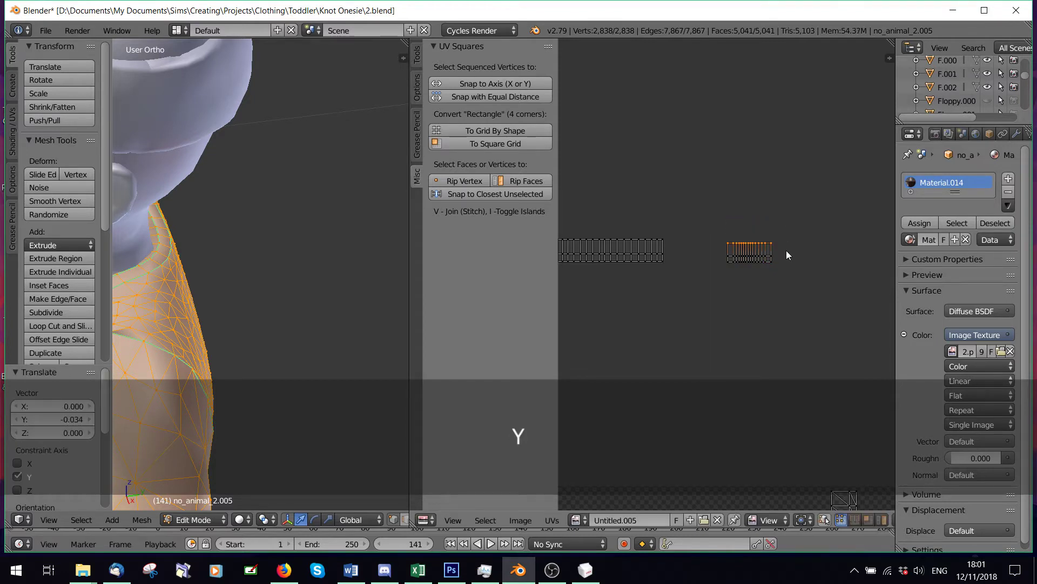
Step: Select the whole second UV strip, scale it by 2.234 along X and deselect it
key(a)
key(b)
drag(698, 226, 802, 269)
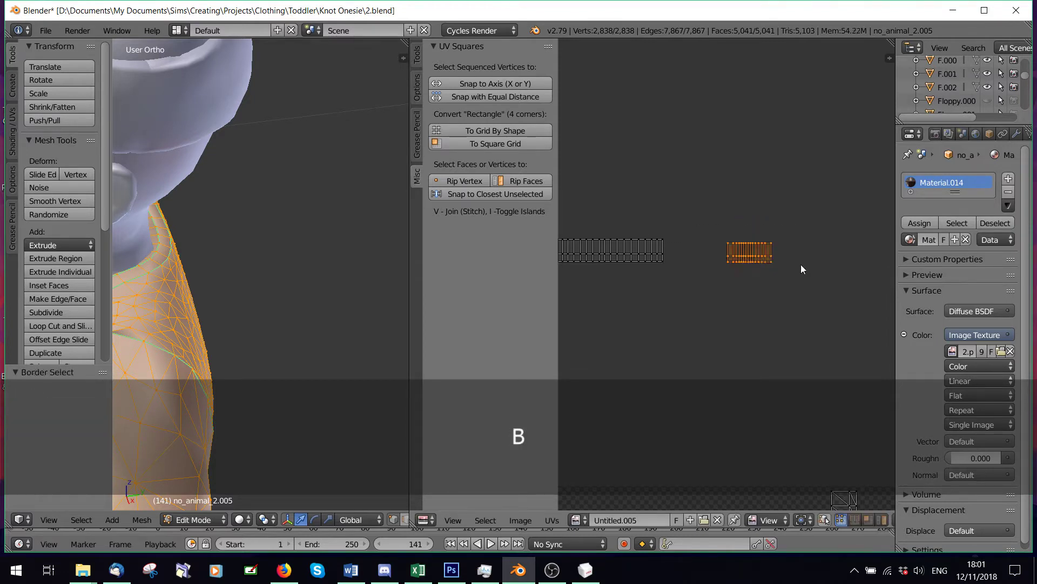
key(s)
key(x)
click(867, 269)
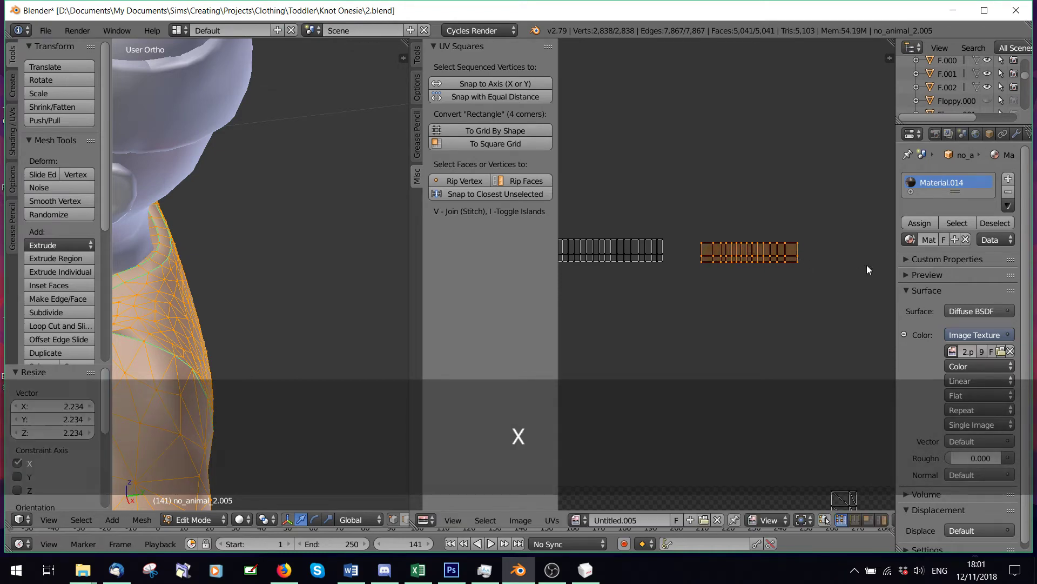
scroll(825, 267, down, 5)
key(a)
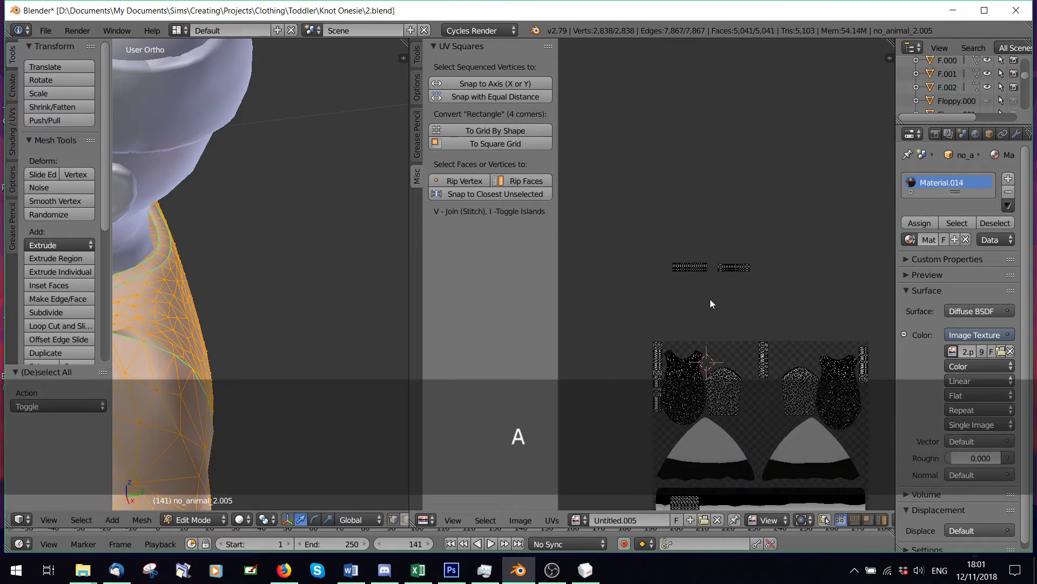
Step: Examine the onesie's full UV layout over the texture and the garment's front on the toddler model
middle_drag(710, 299, 677, 213)
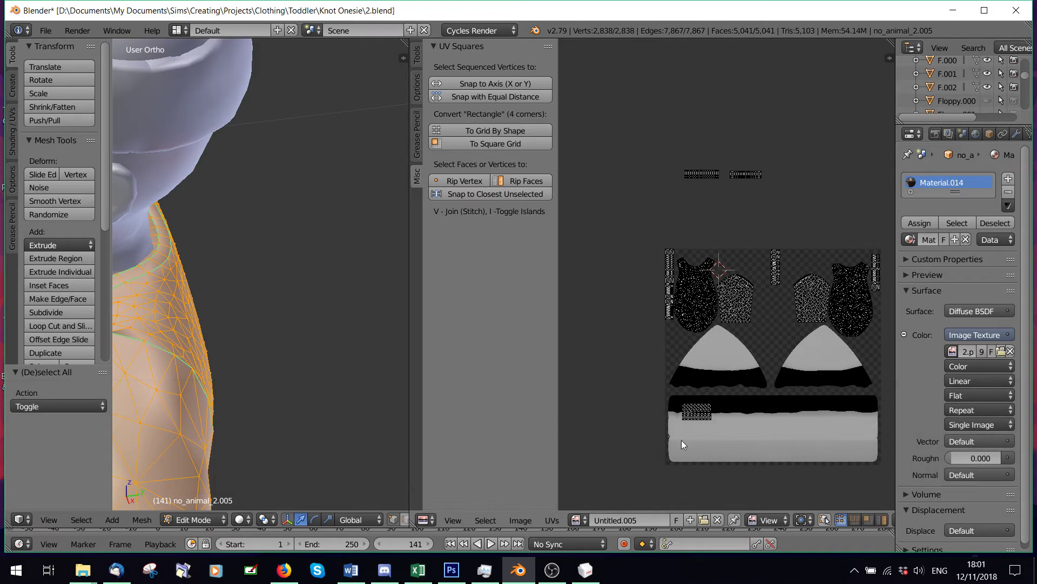
scroll(682, 440, up, 4)
scroll(682, 347, down, 3)
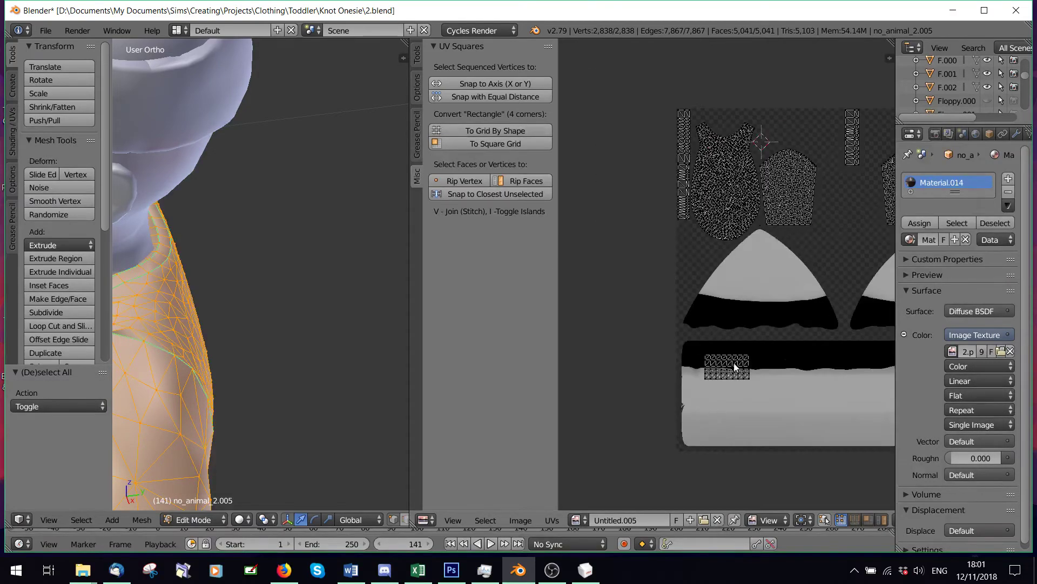
middle_drag(850, 190, 733, 265)
scroll(705, 215, down, 2)
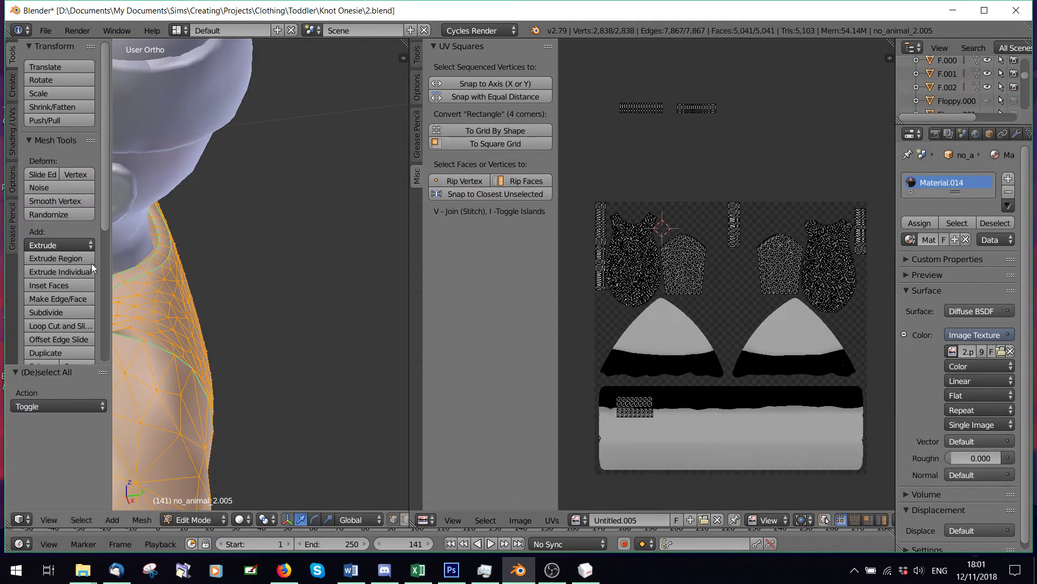
middle_drag(265, 325, 278, 283)
scroll(273, 283, down, 4)
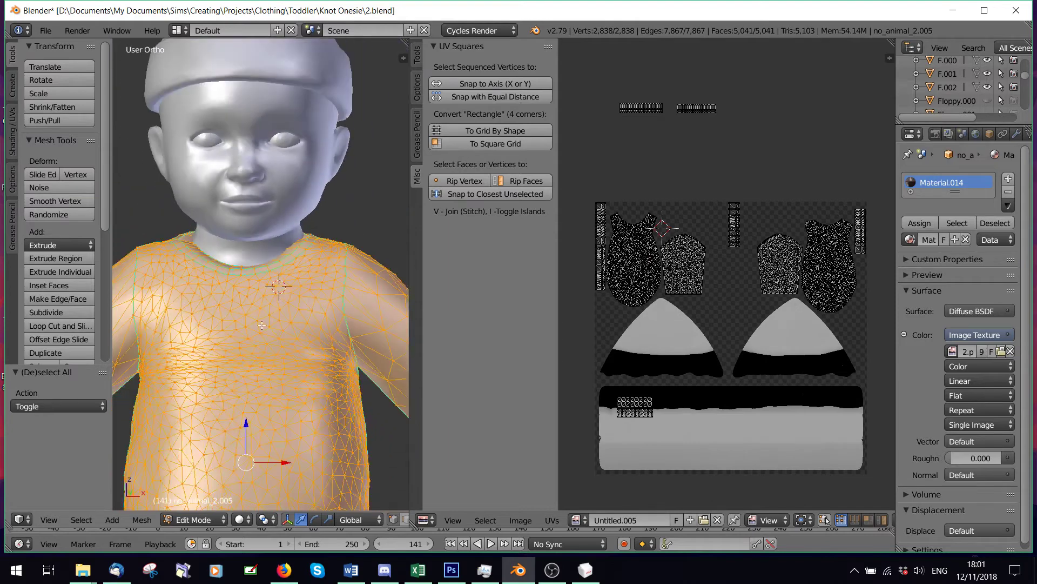
Step: Start a new blank scene from the startup file
click(46, 33)
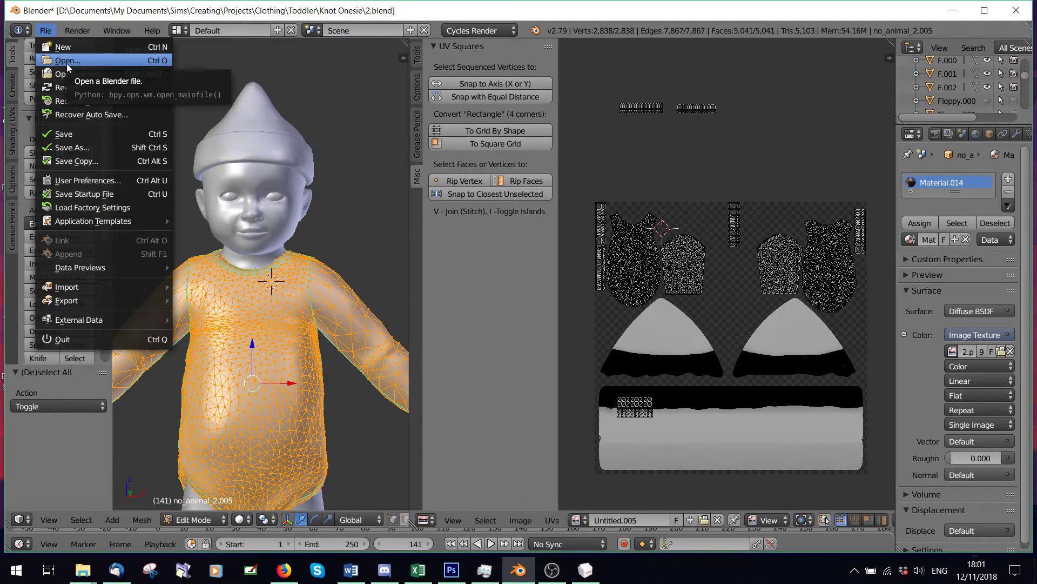
click(56, 51)
click(64, 56)
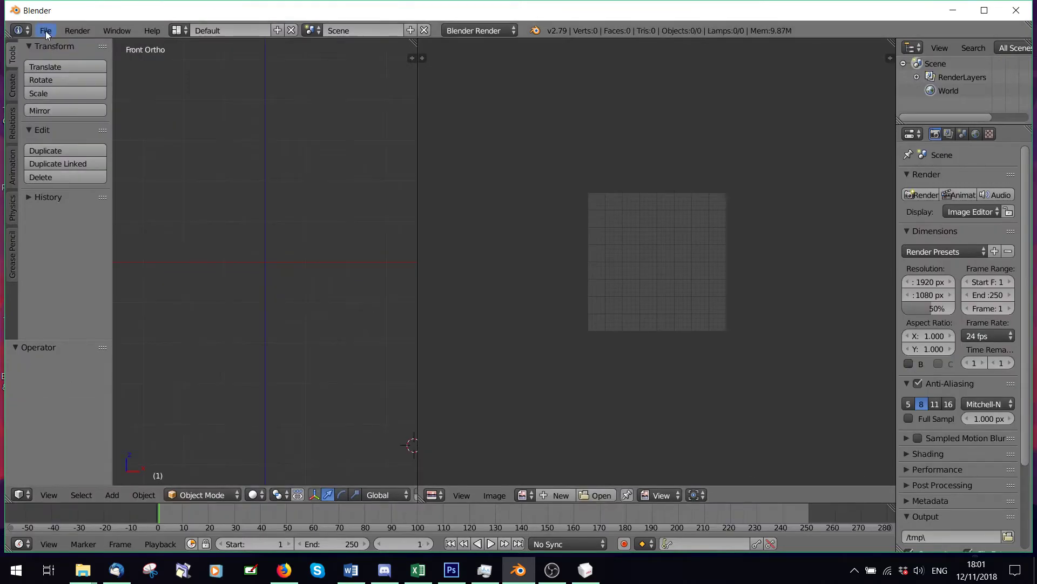
Step: Browse up to the Clothing projects and open A.blend from the Adult\Hoodie folder
click(46, 32)
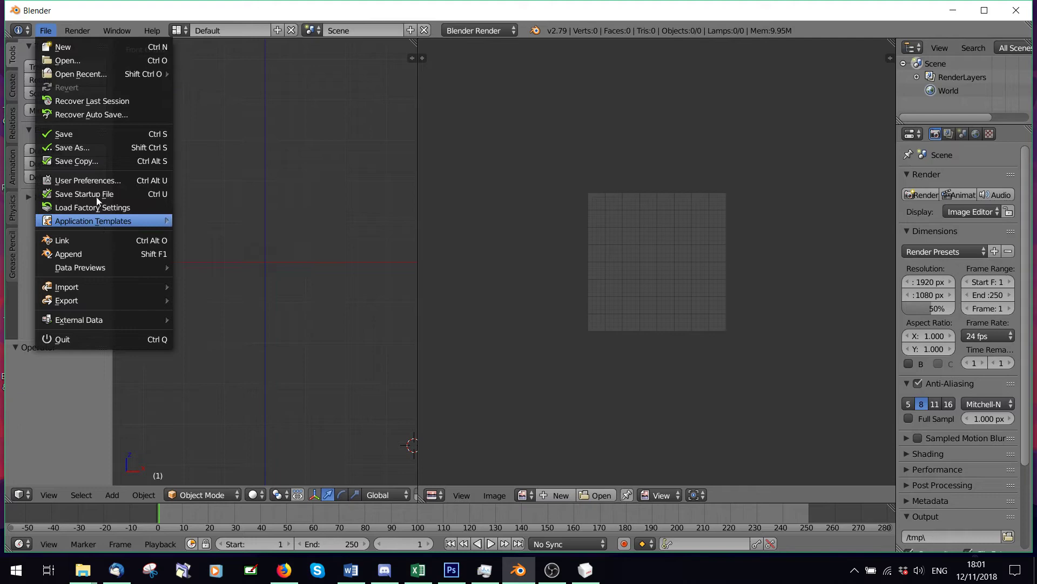
click(65, 60)
click(183, 98)
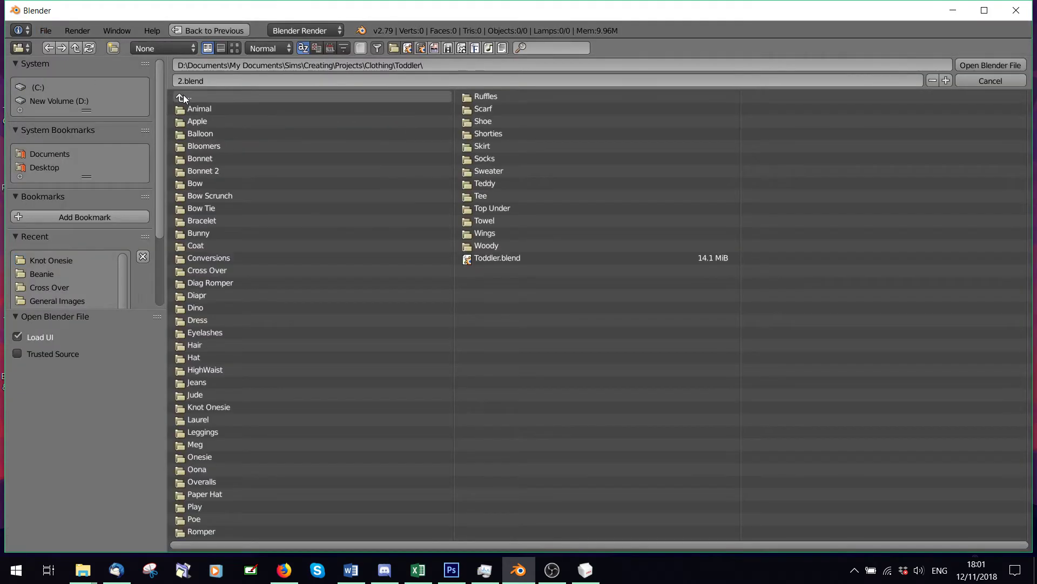
click(183, 98)
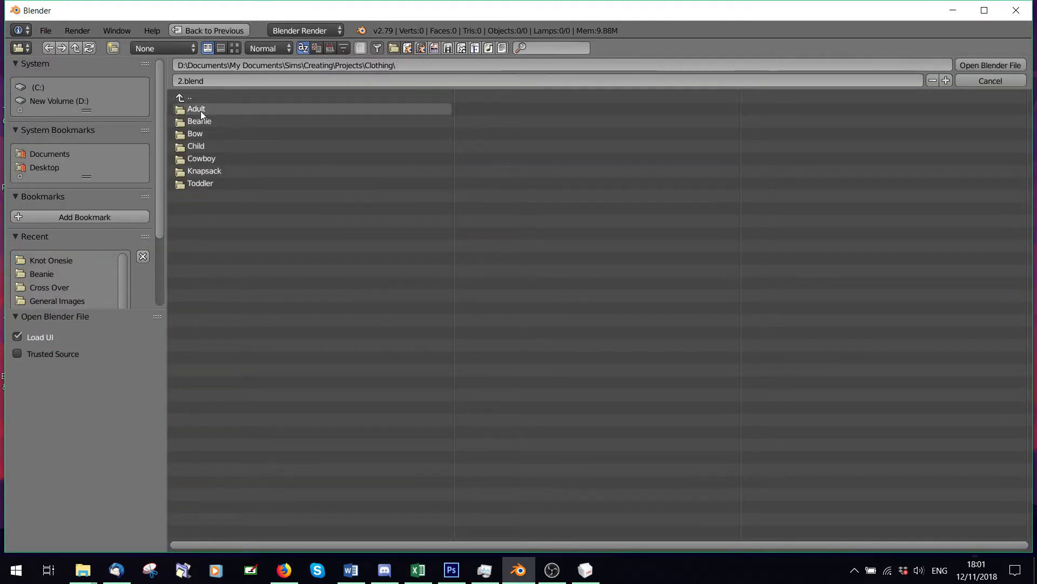
click(199, 110)
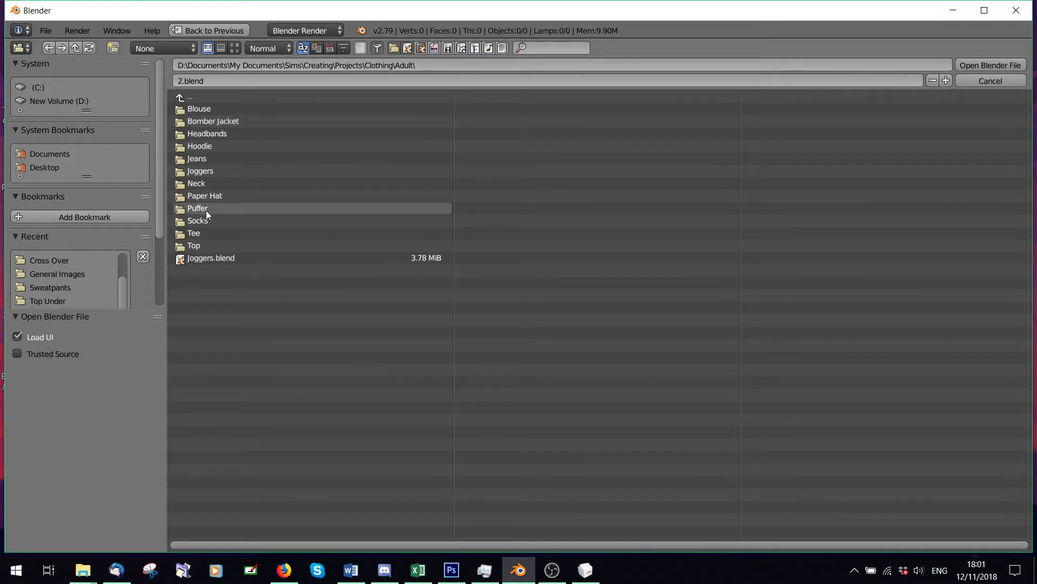
click(236, 151)
double_click(200, 110)
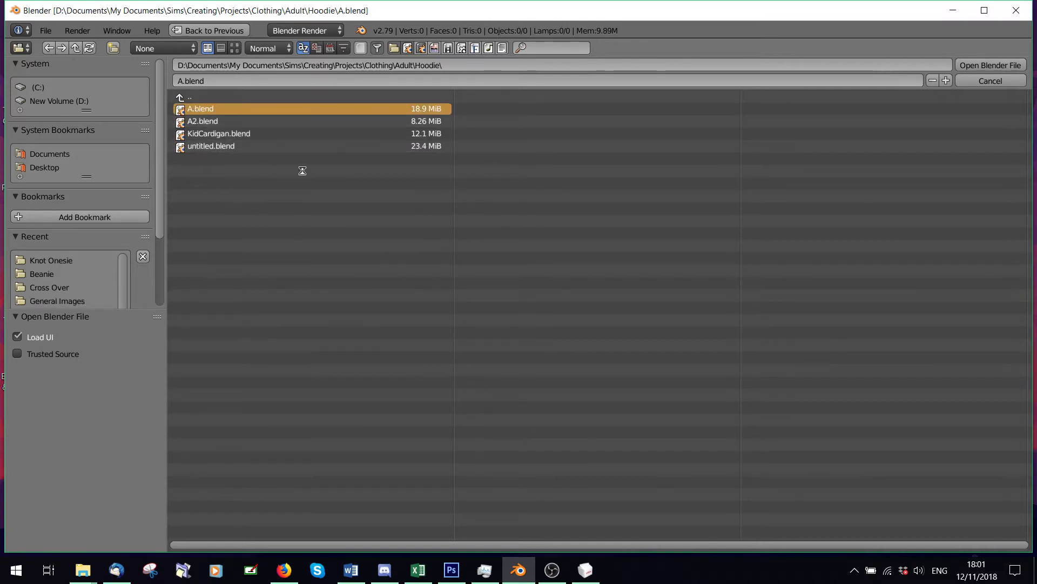
Step: Open A2.blend from the Hoodie folder
click(45, 30)
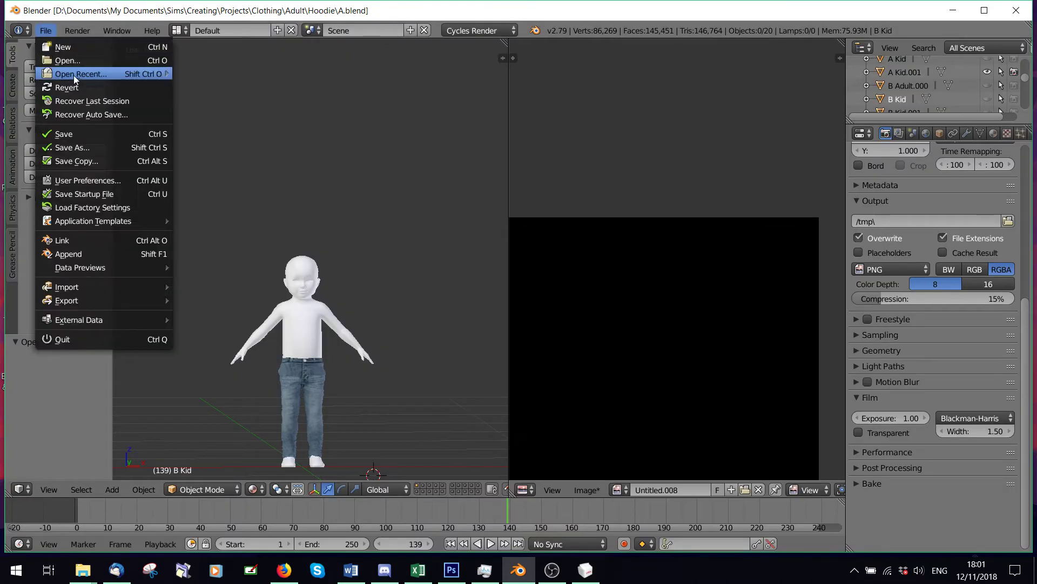
click(89, 60)
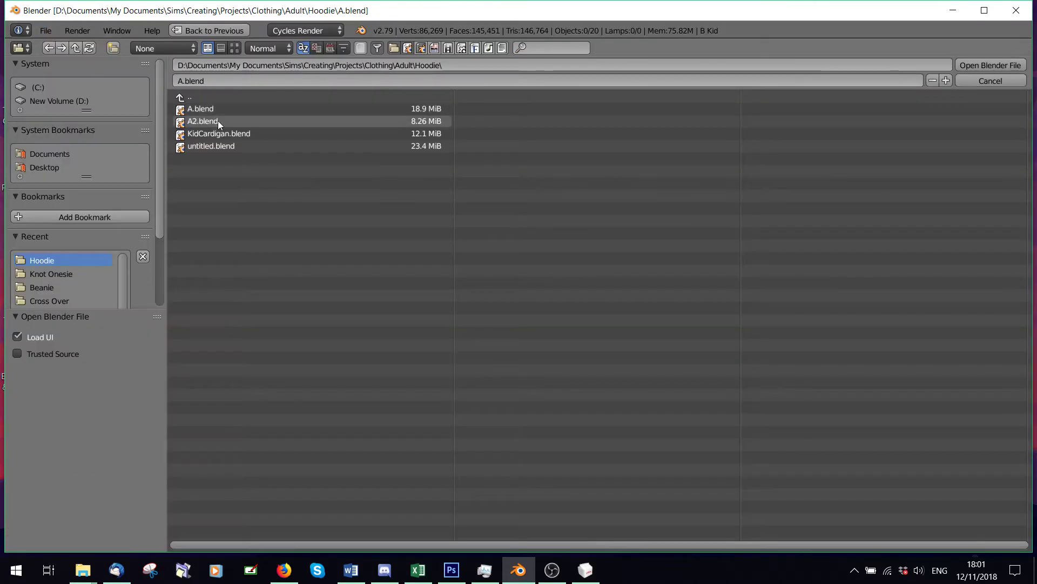
double_click(218, 121)
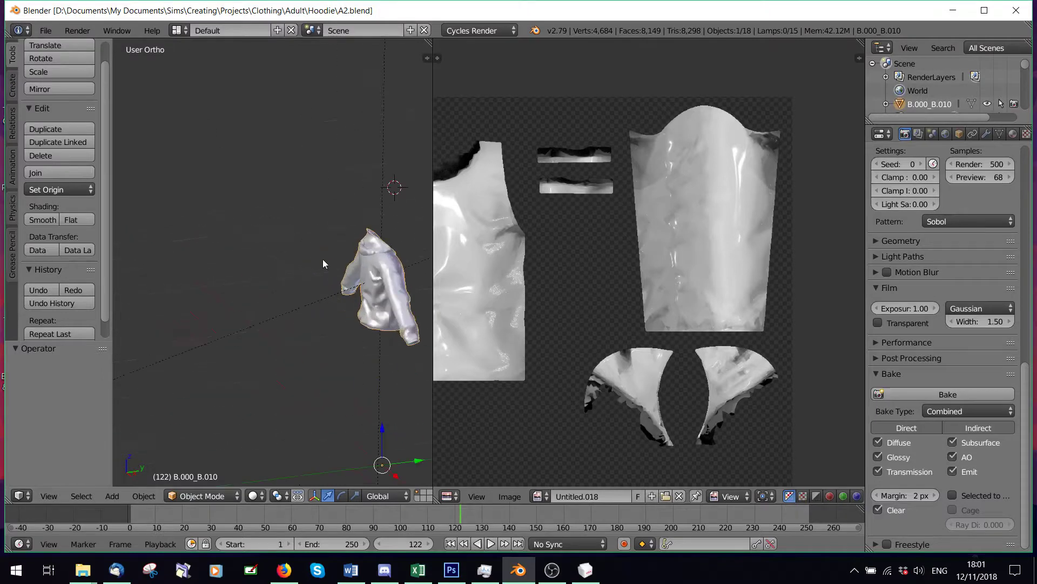
Step: Inspect the hoodie's hood opening up close and switch the hoodie mesh to Edit Mode
middle_drag(323, 264, 280, 349)
scroll(280, 349, up, 4)
shift+middle_drag(362, 377, 294, 277)
scroll(320, 233, up, 2)
scroll(313, 264, up, 3)
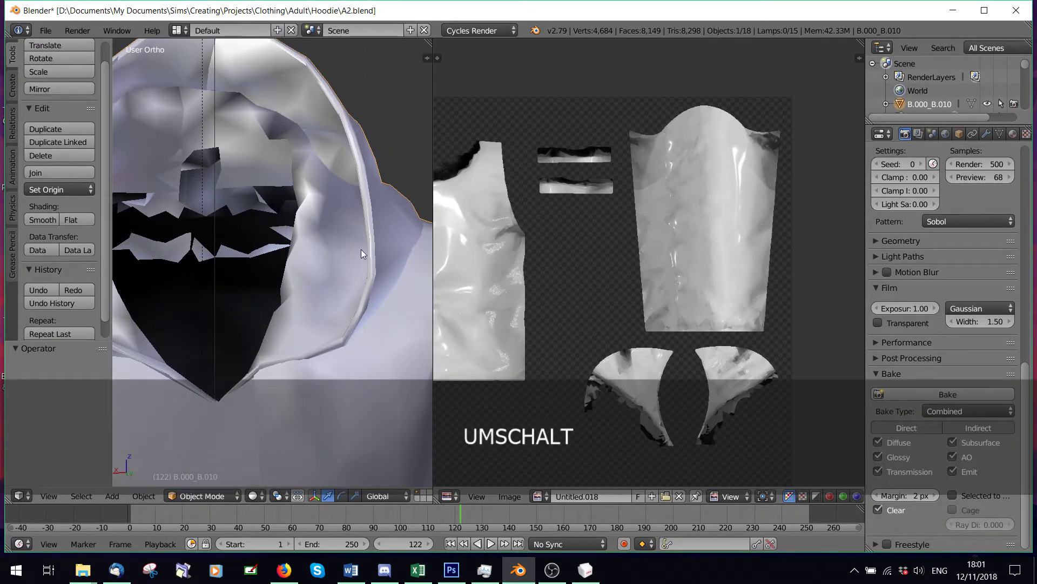
scroll(361, 249, down, 3)
click(202, 496)
click(202, 466)
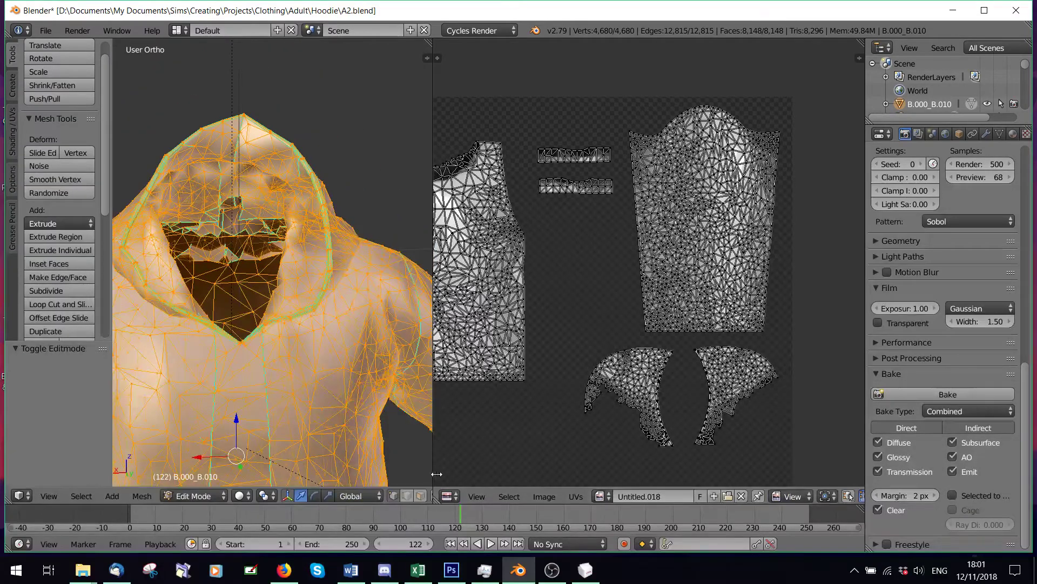
Step: Widen the 3D view, deselect the hoodie mesh and select the linked hood pieces to show their UV islands
drag(433, 476, 595, 459)
middle_drag(383, 305, 378, 287)
key(a)
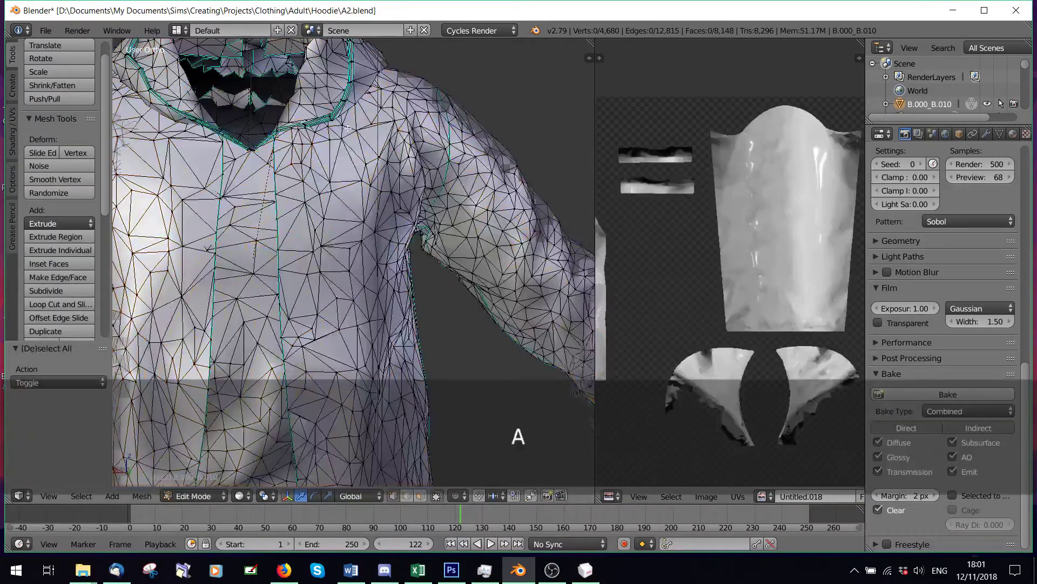
scroll(351, 243, down, 4)
key(l)
scroll(226, 152, down, 3)
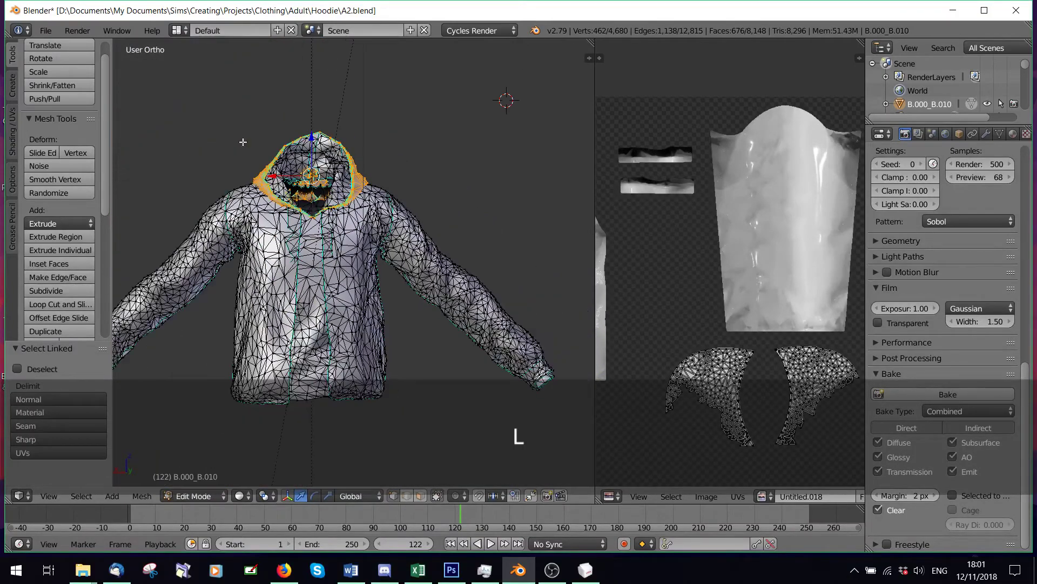
Step: Inspect the hood opening up close, clear the selection and select both linked halves of the inner hood lining
mouse_move(309, 215)
middle_down()
mouse_move(286, 221)
mouse_move(309, 215)
middle_up()
scroll(309, 215, up, 3)
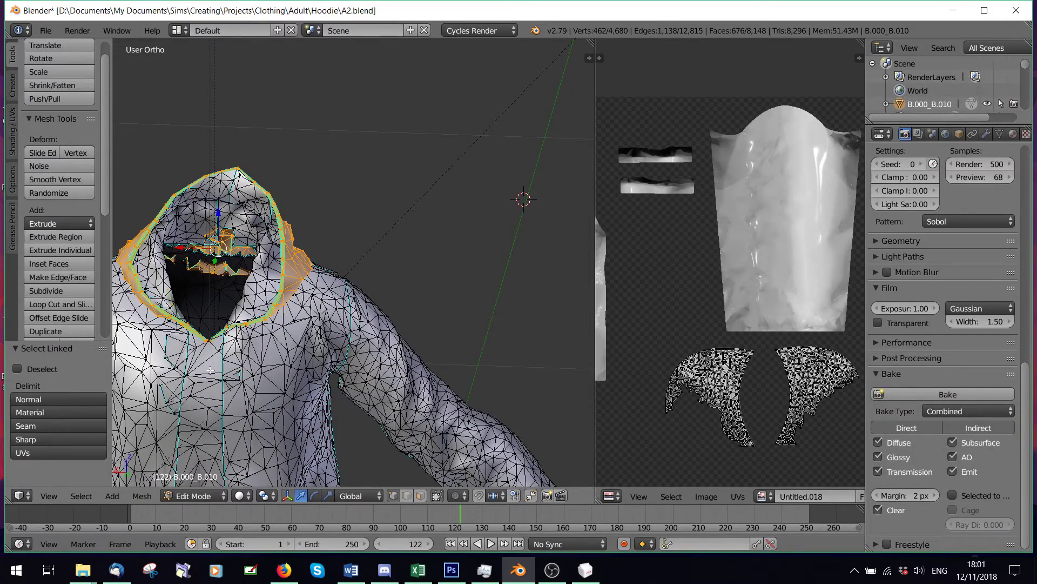
middle_drag(242, 333, 280, 314)
scroll(350, 228, up, 3)
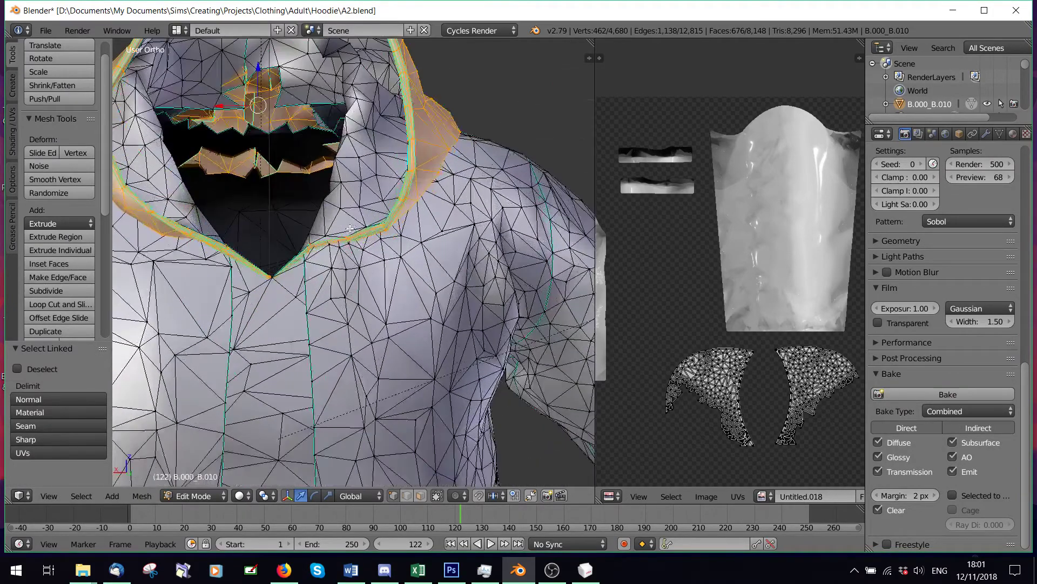
scroll(383, 211, up, 3)
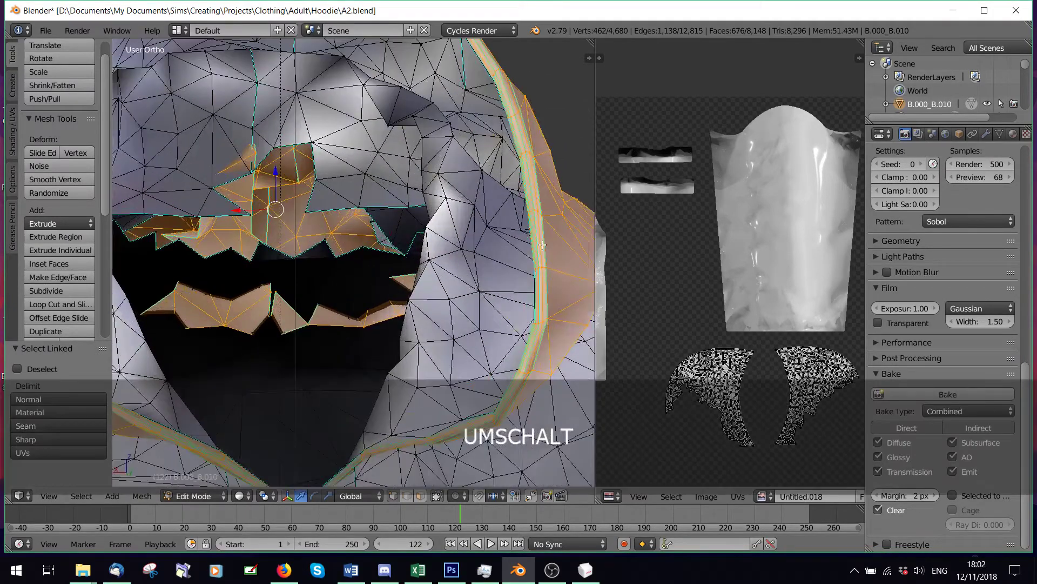
scroll(467, 233, down, 3)
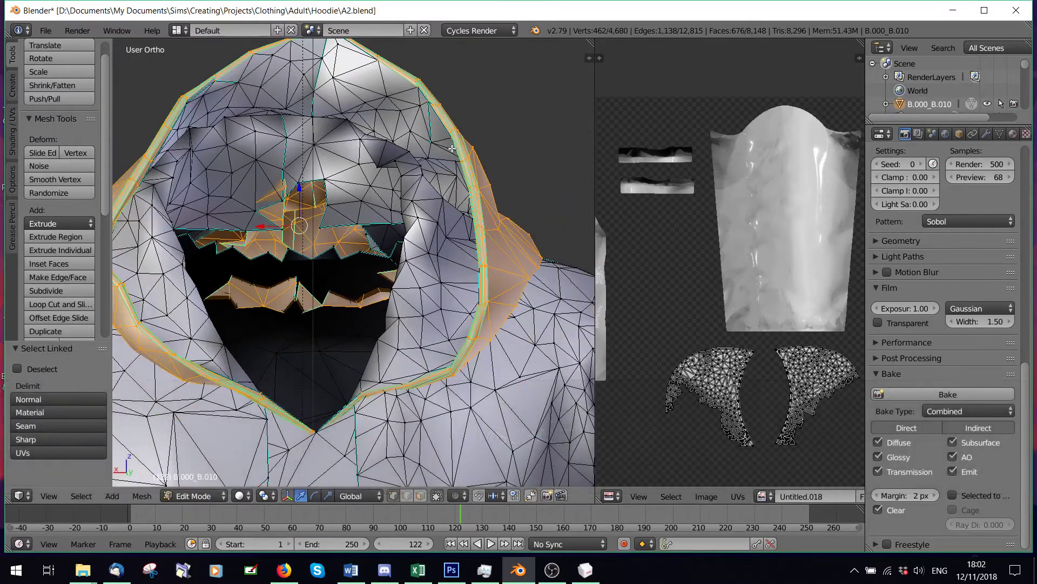
key(a)
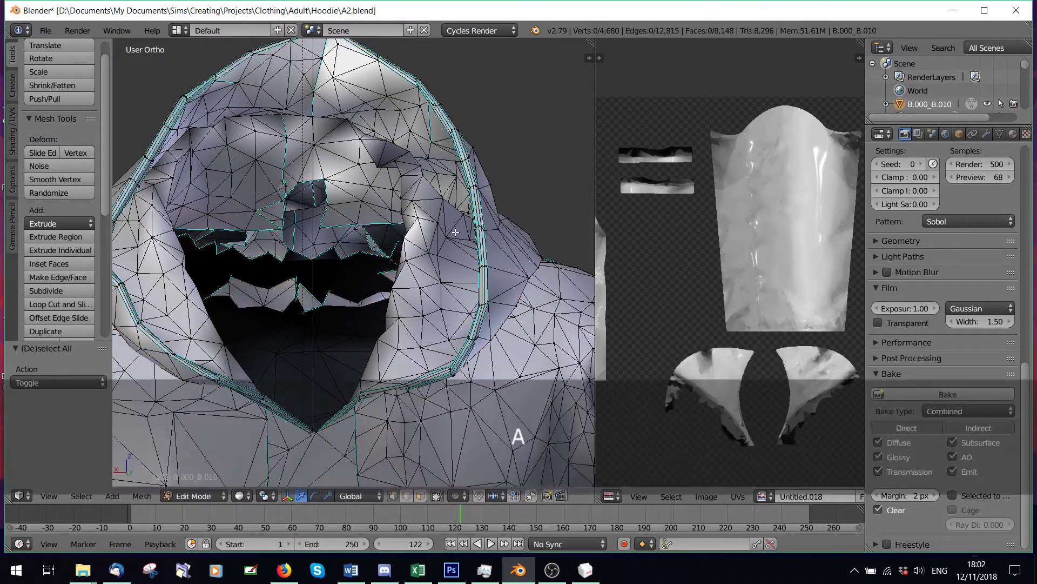
key(l)
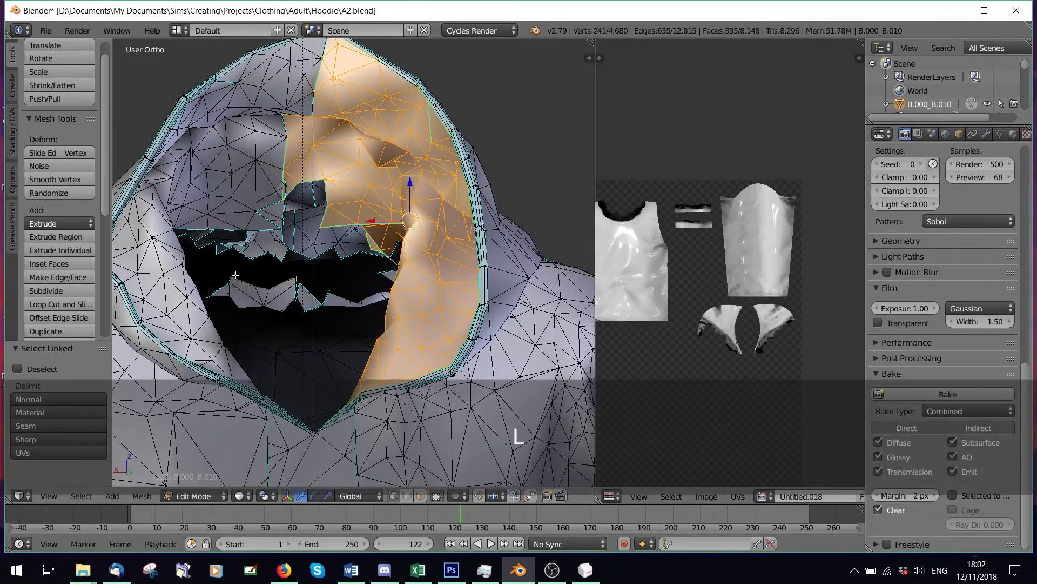
key(l)
scroll(352, 259, down, 3)
scroll(712, 349, down, 2)
middle_drag(658, 353, 735, 277)
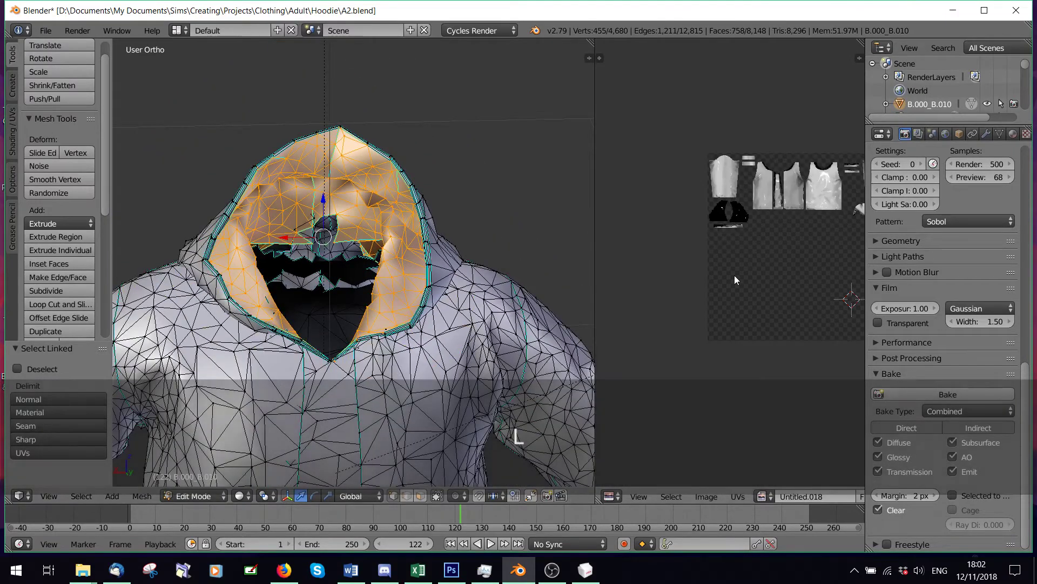
Step: Enlarge the UV editor, sync UV and mesh selection to show all the hoodie's UV islands, and clear the selection
drag(595, 382, 409, 381)
click(241, 496)
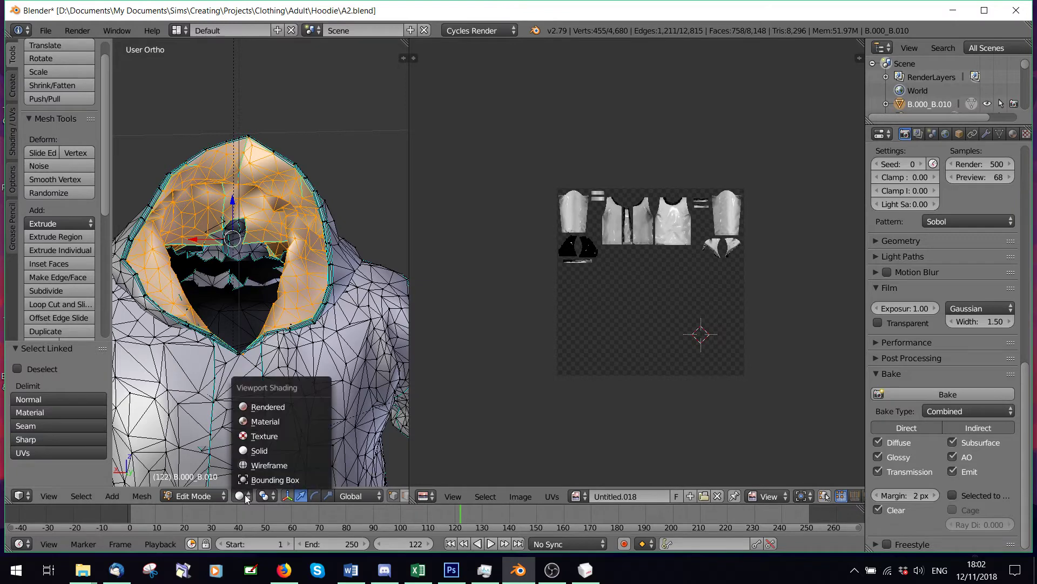
click(827, 496)
scroll(620, 348, up, 3)
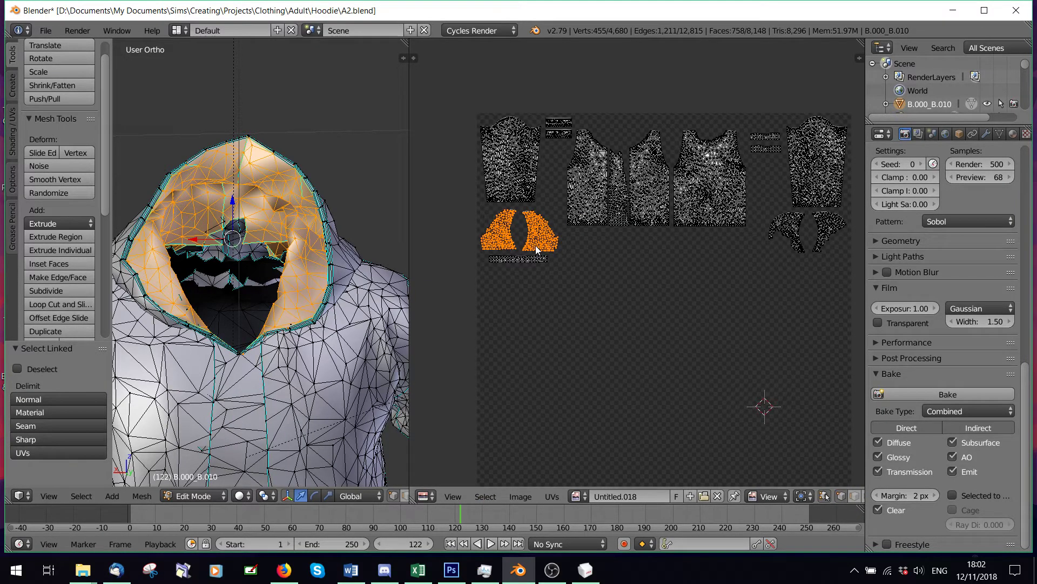
key(a)
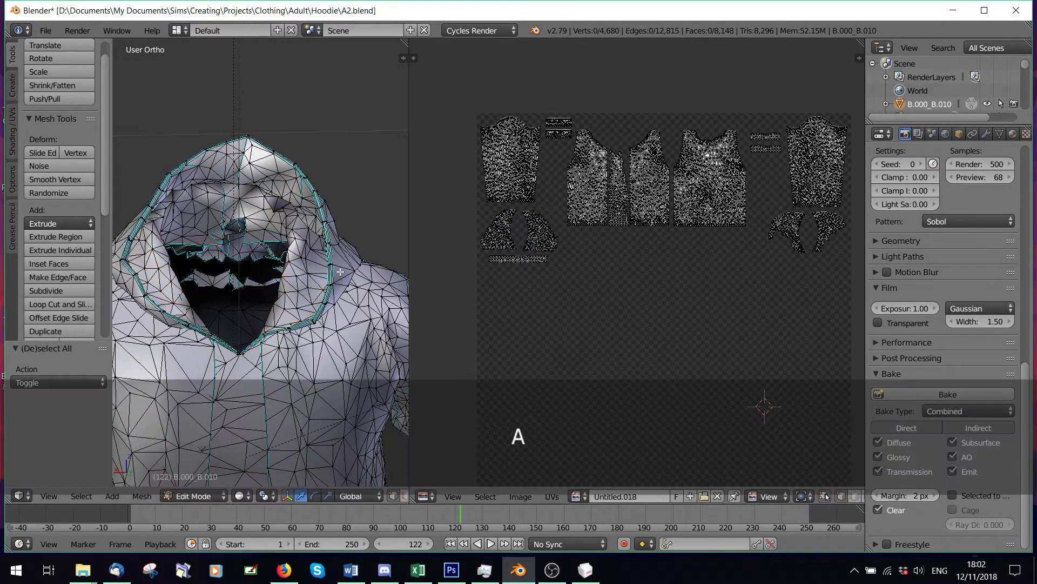
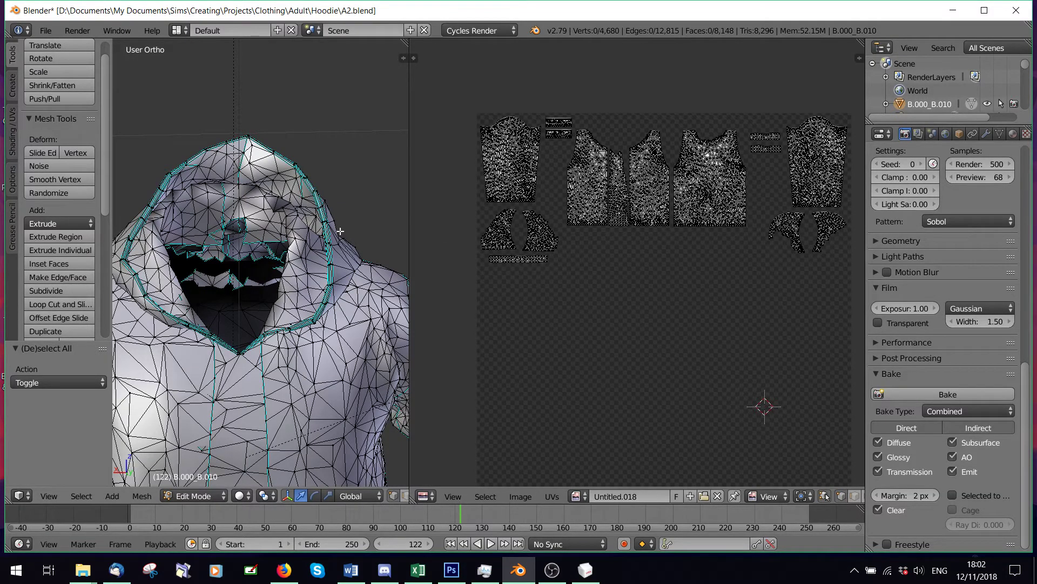
middle_drag(302, 226, 316, 220)
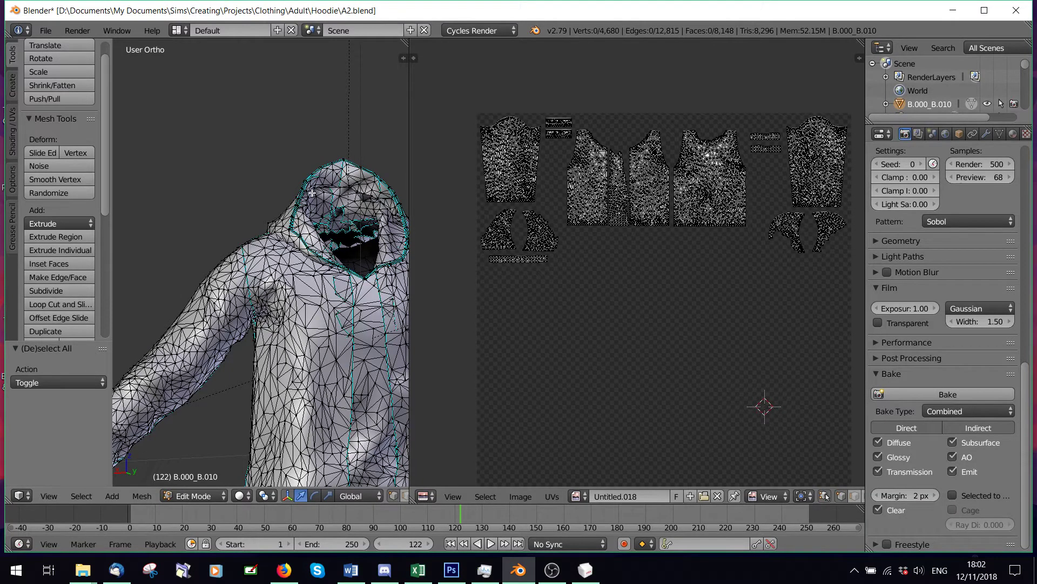
middle_drag(341, 238, 326, 243)
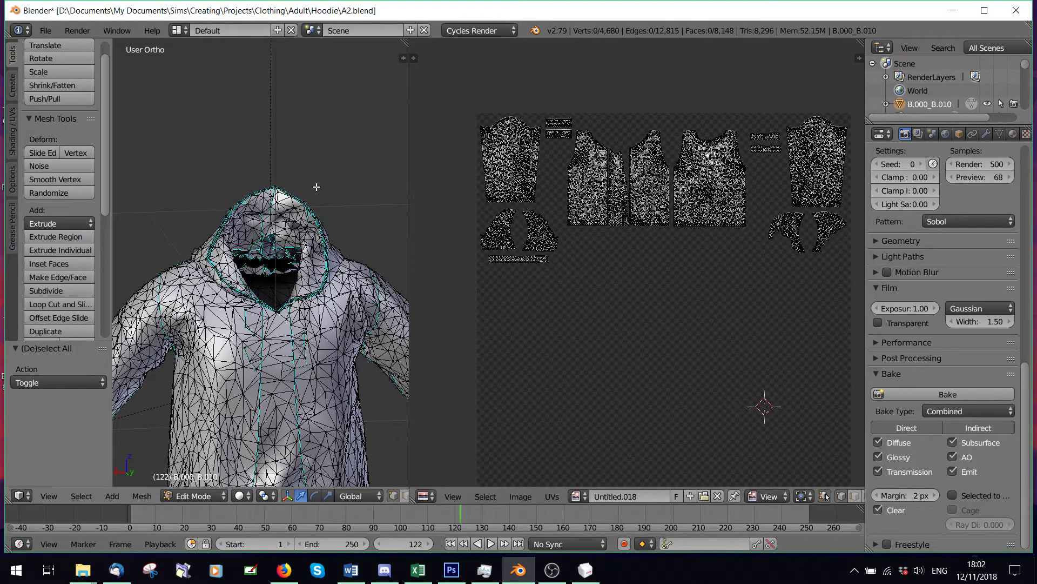
Step: Open KidCardigan.blend from the Hoodie folder
click(45, 30)
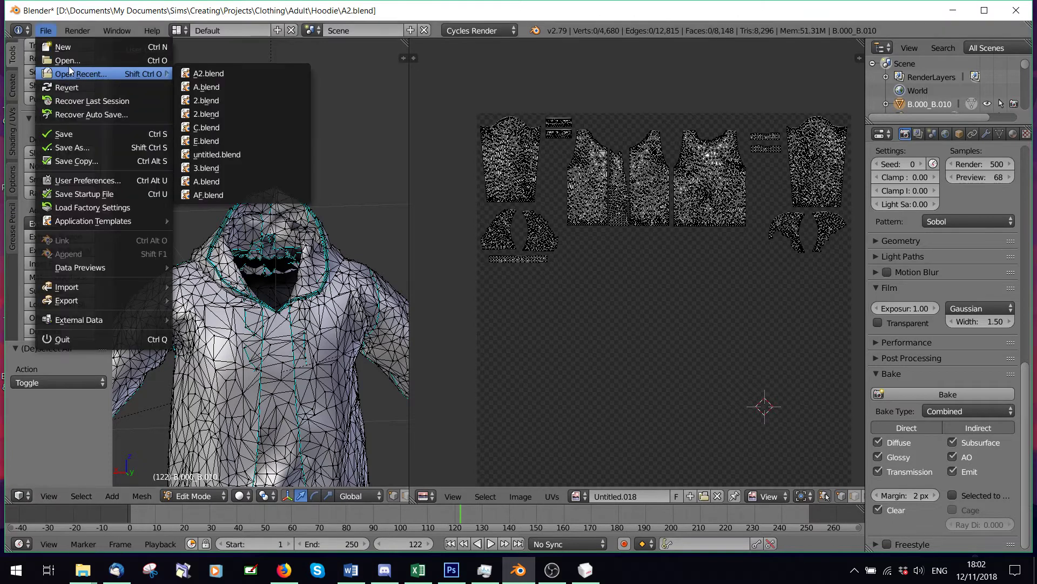
click(64, 56)
double_click(212, 134)
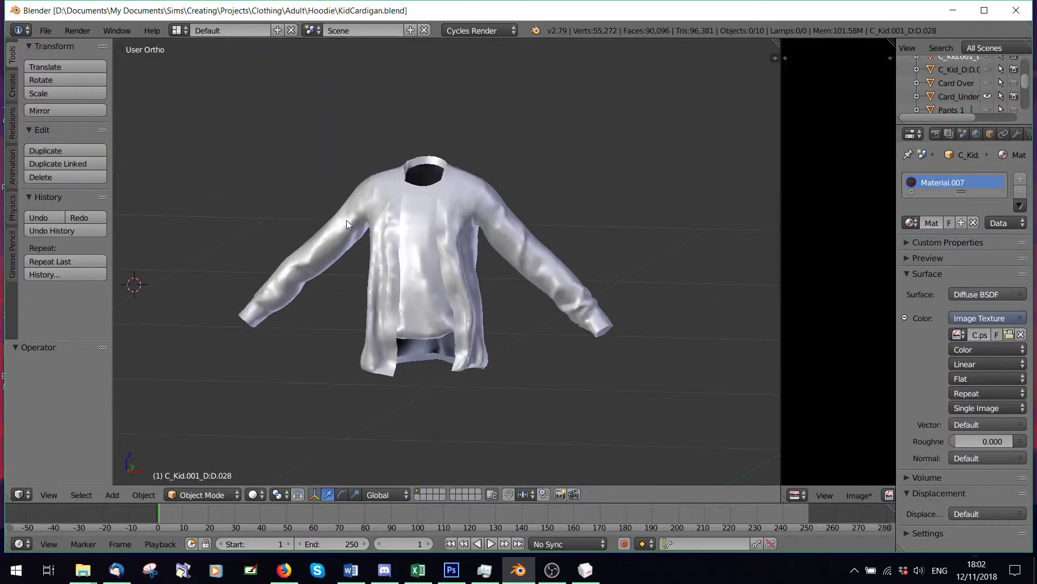
Step: Select the cardigan-and-shirt mesh and switch it to Edit Mode
right_click(394, 229)
scroll(389, 245, up, 4)
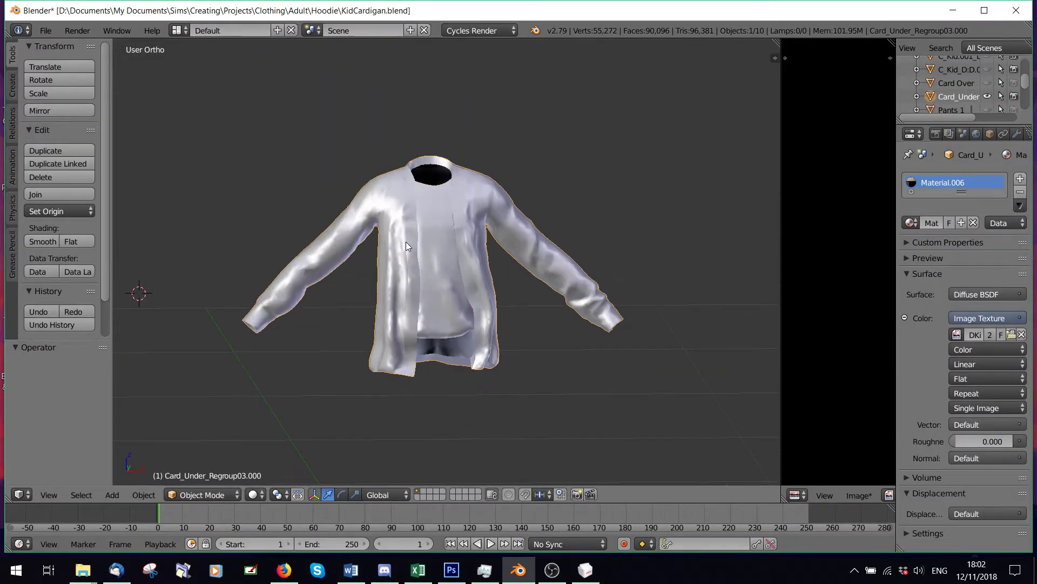
click(203, 495)
click(203, 464)
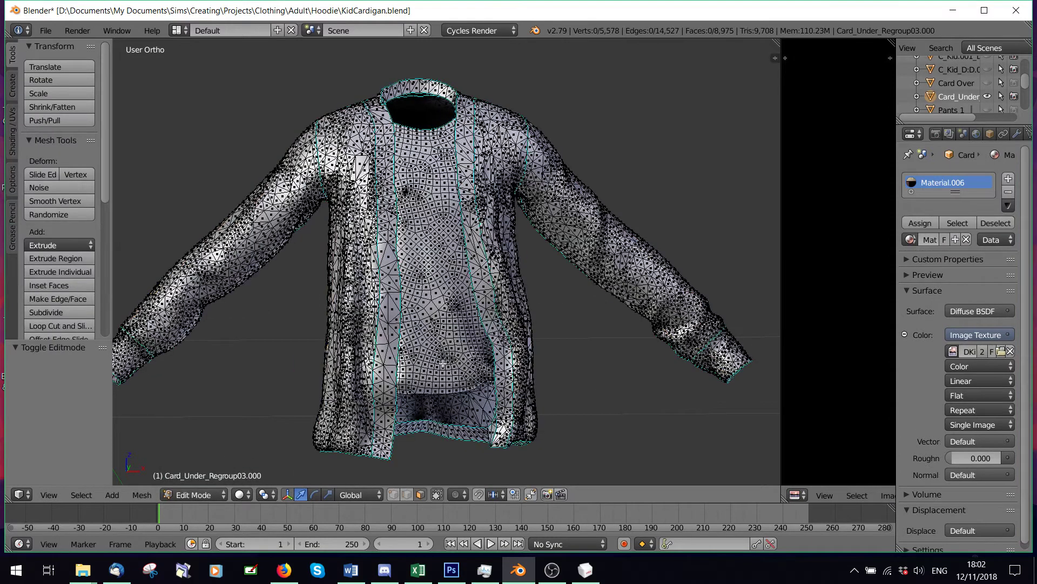
Step: Select the cardigan's linked pieces bounded by seams, including sleeves, fronts, front bands, back and cuffs, leaving out the inner shirt
key(l)
key(l)
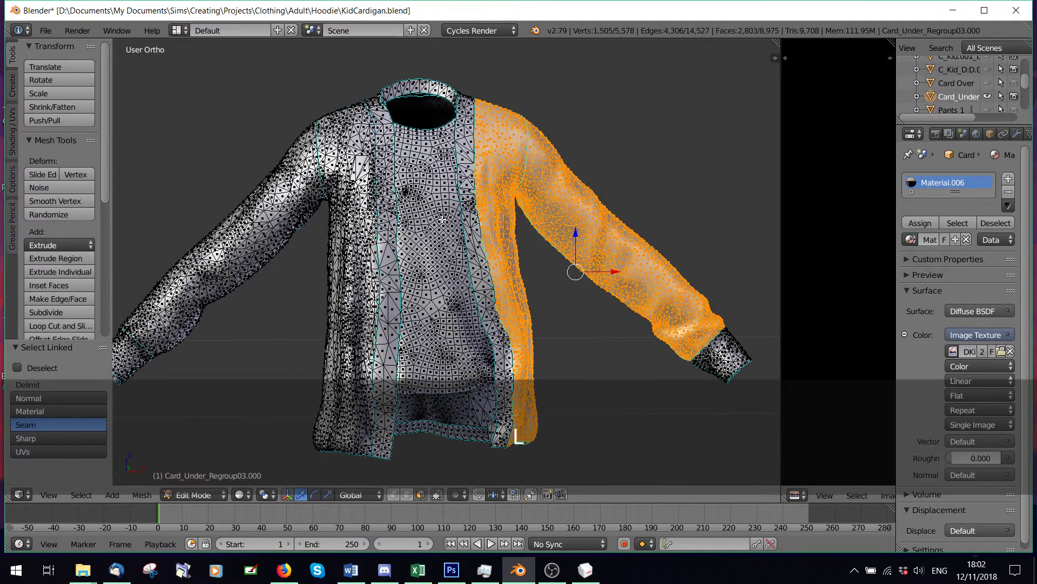
key(l)
key(l)
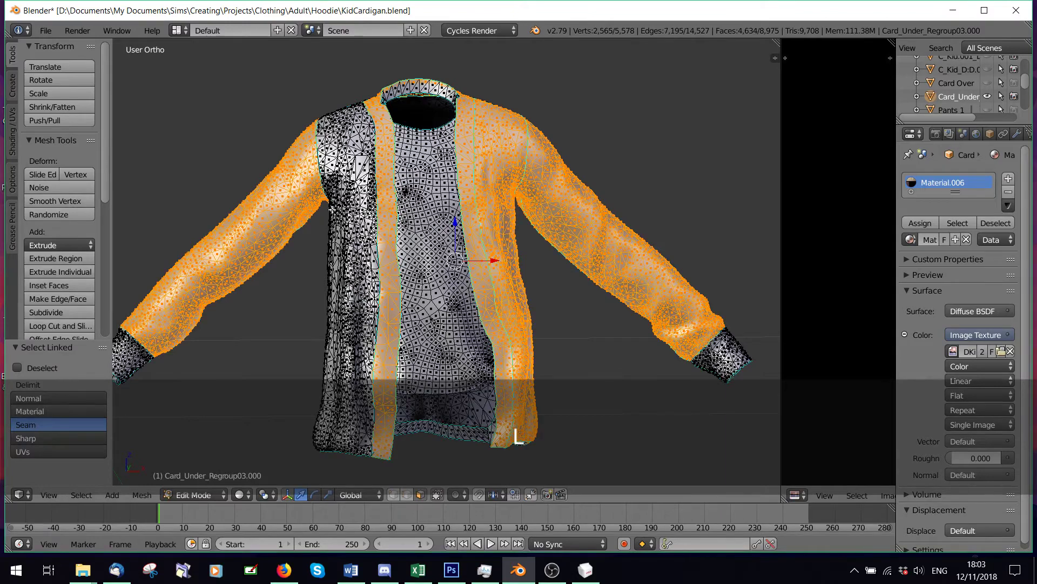
key(l)
middle_drag(331, 208, 444, 143)
key(l)
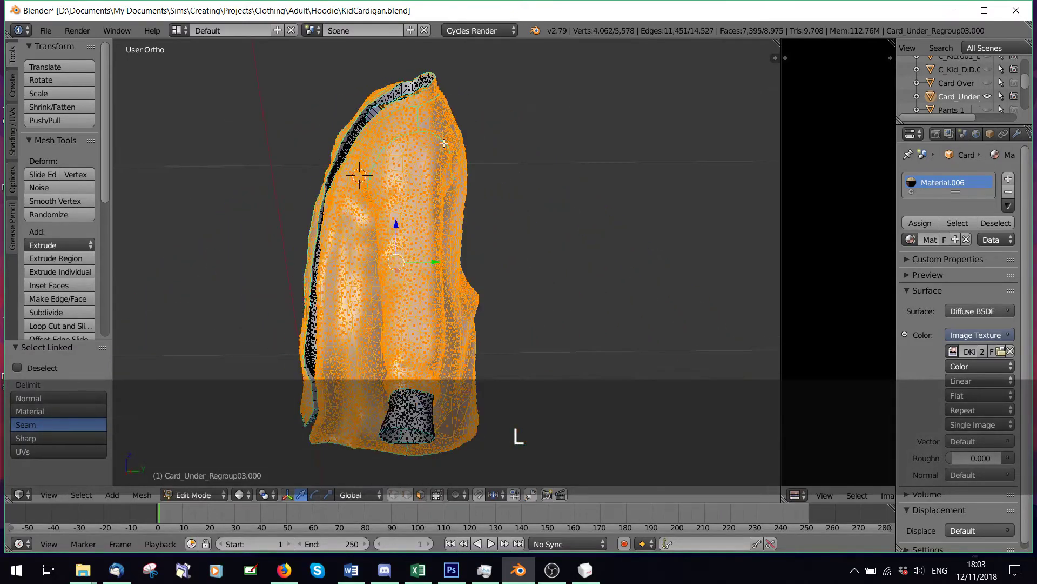
key(l)
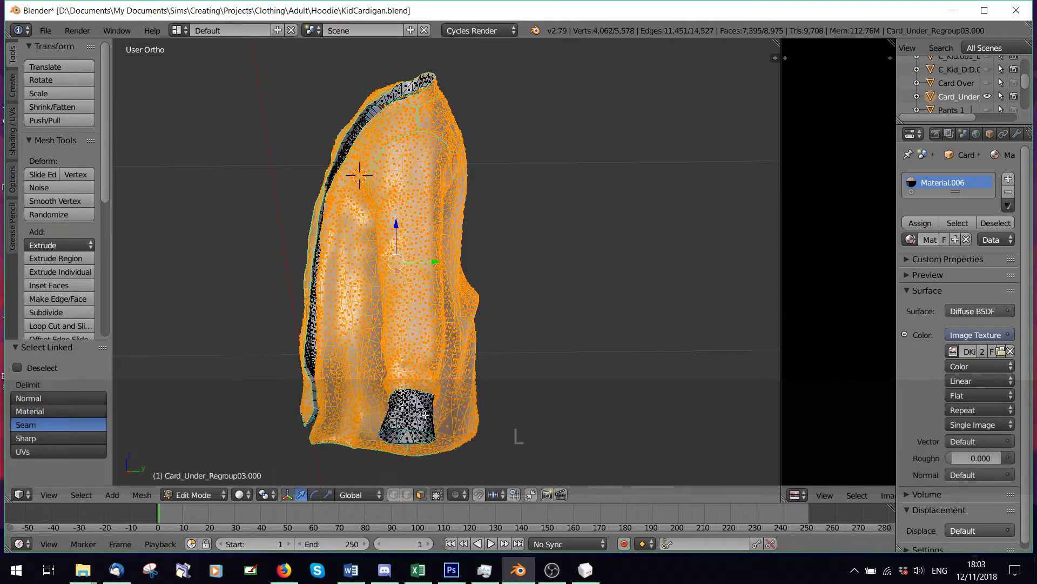
middle_drag(389, 411, 295, 327)
key(l)
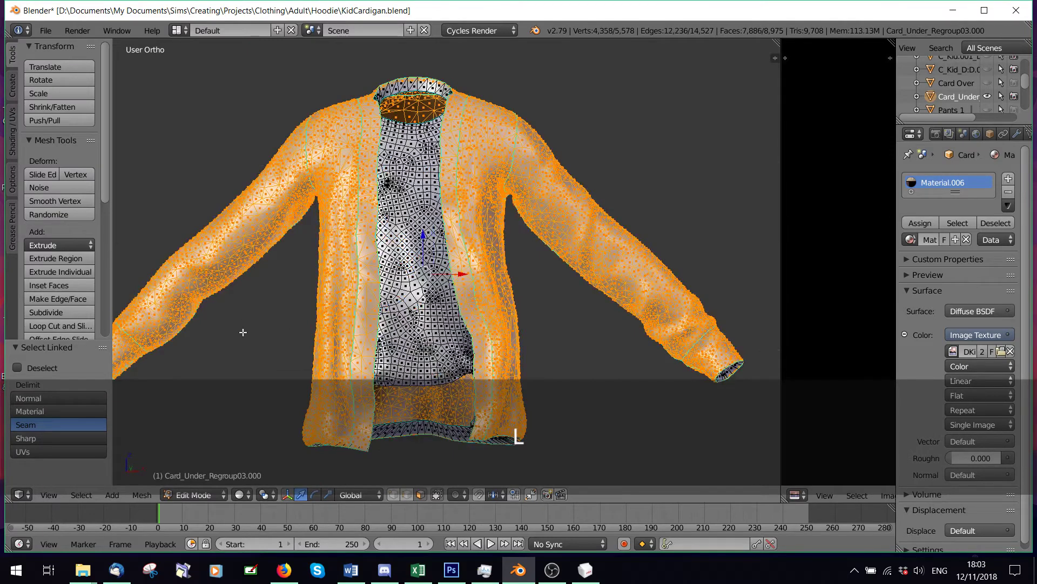
Step: Separate the selected cardigan pieces into their own object, return to Object Mode and select the cardigan
key(p)
click(243, 332)
click(209, 494)
click(211, 479)
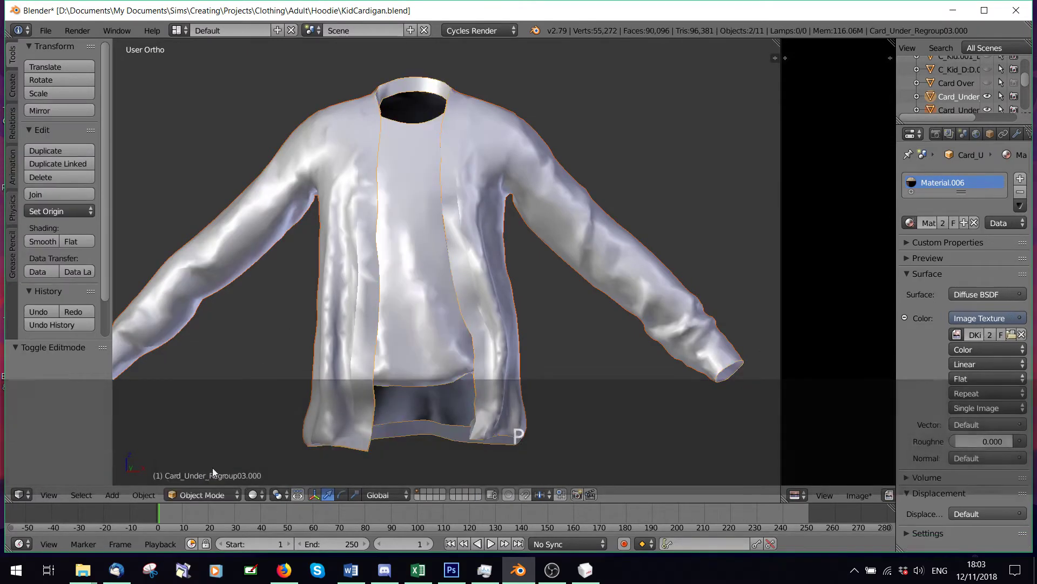
middle_drag(394, 256, 417, 254)
right_click(439, 343)
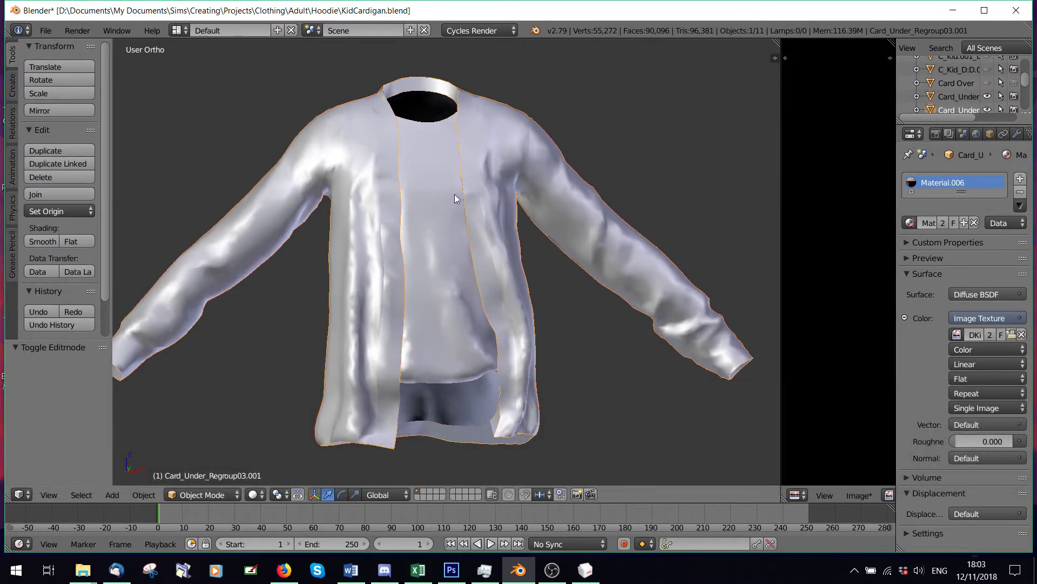
Step: Toggle the visibility of the inner shirt and Pants 1 to examine the separated cardigan, leaving the shirt shown and the pants hidden
scroll(951, 89, down, 2)
click(987, 79)
middle_drag(449, 281, 416, 284)
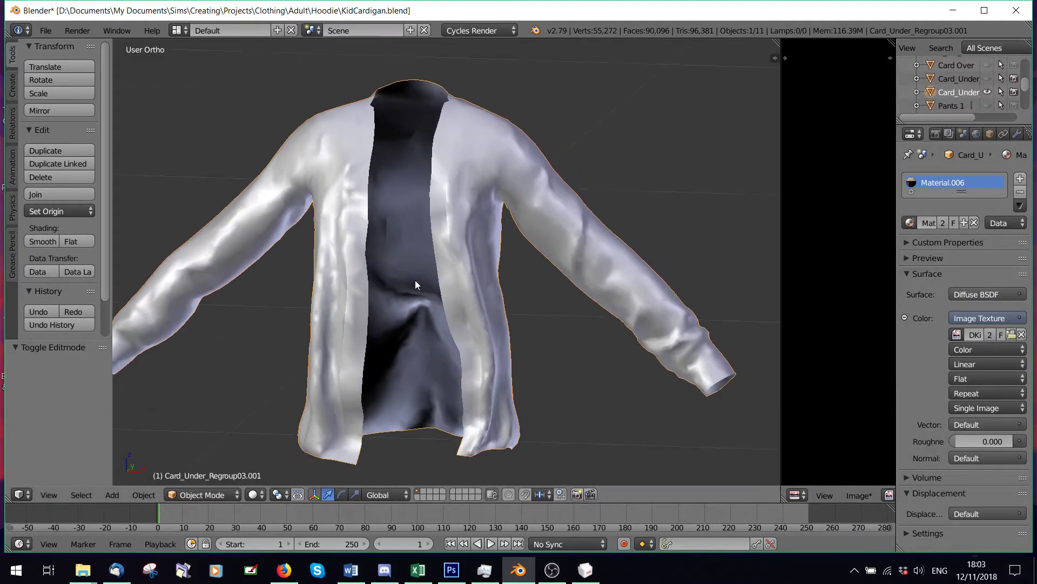
click(988, 106)
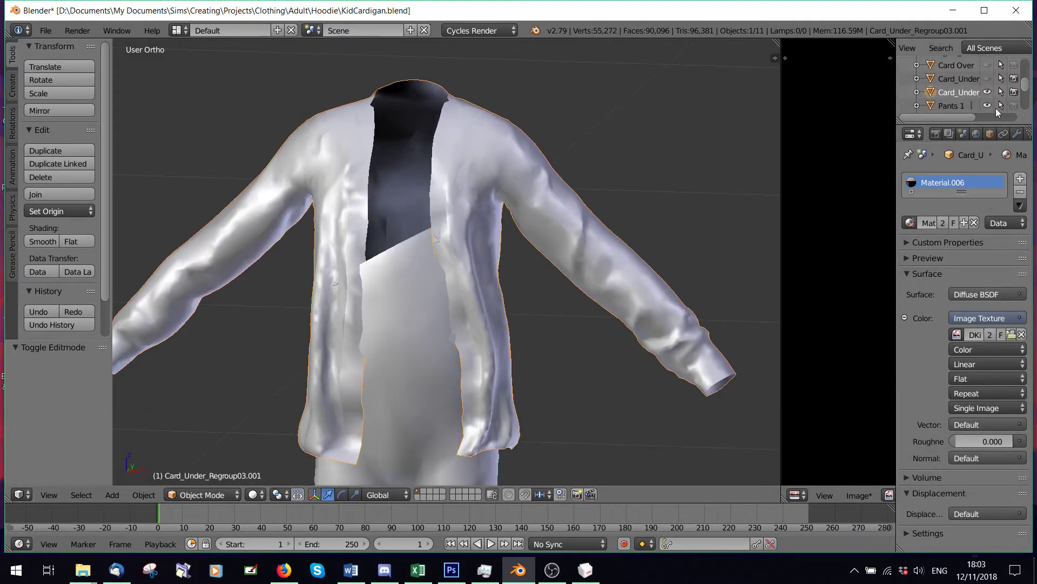
click(988, 106)
click(987, 79)
middle_drag(313, 122, 437, 76)
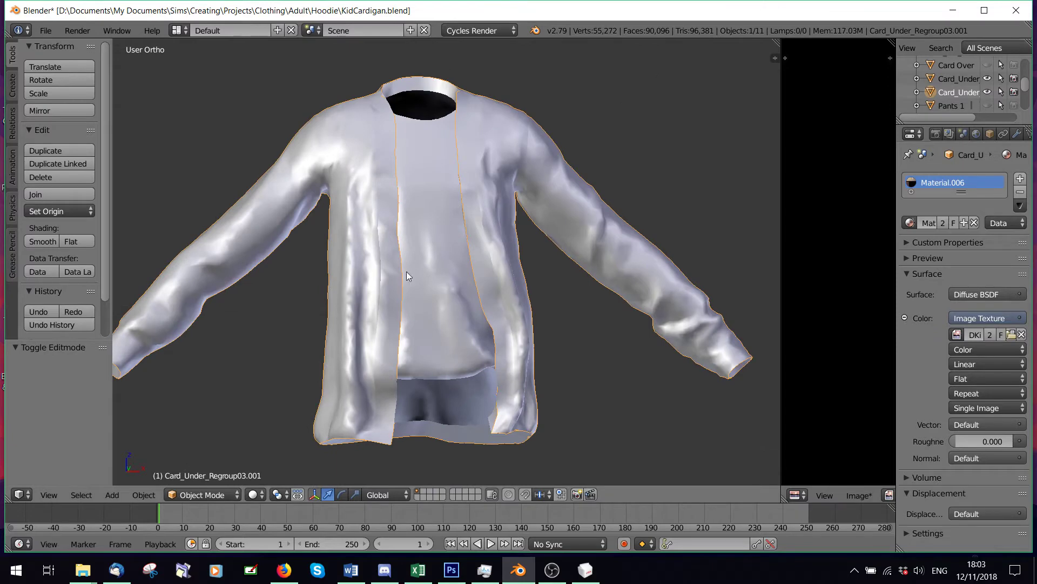
middle_drag(406, 275, 409, 358)
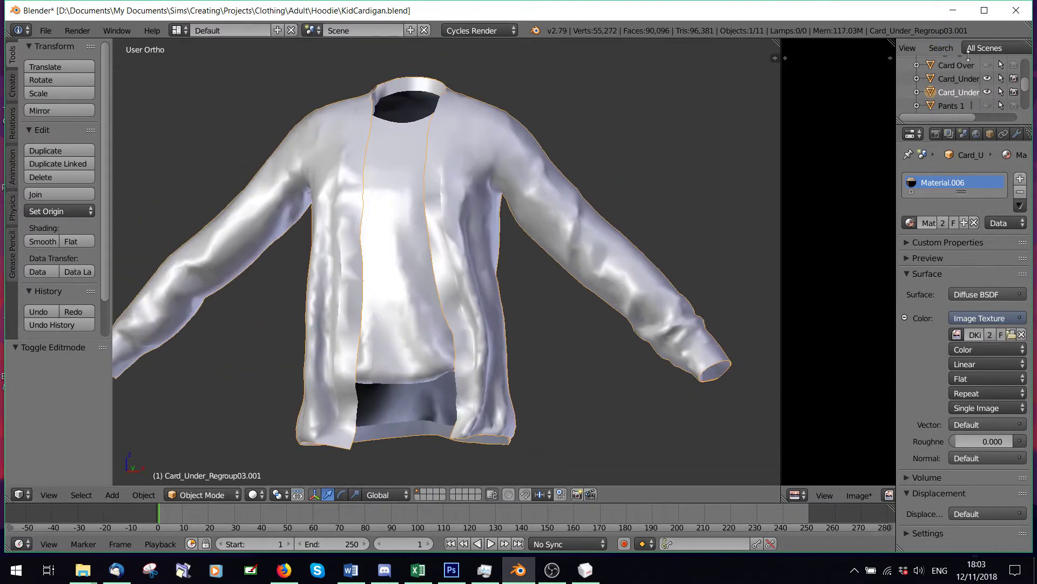
Step: Hide the inner shirt, examine the open cardigan from several angles and reselect it
click(987, 93)
click(988, 93)
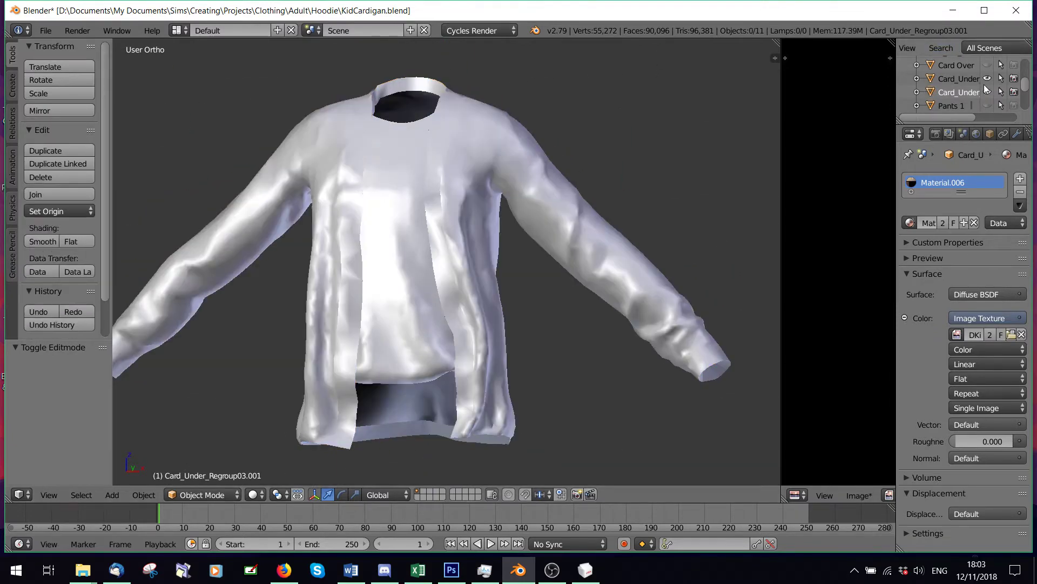
click(987, 78)
middle_drag(712, 371, 657, 377)
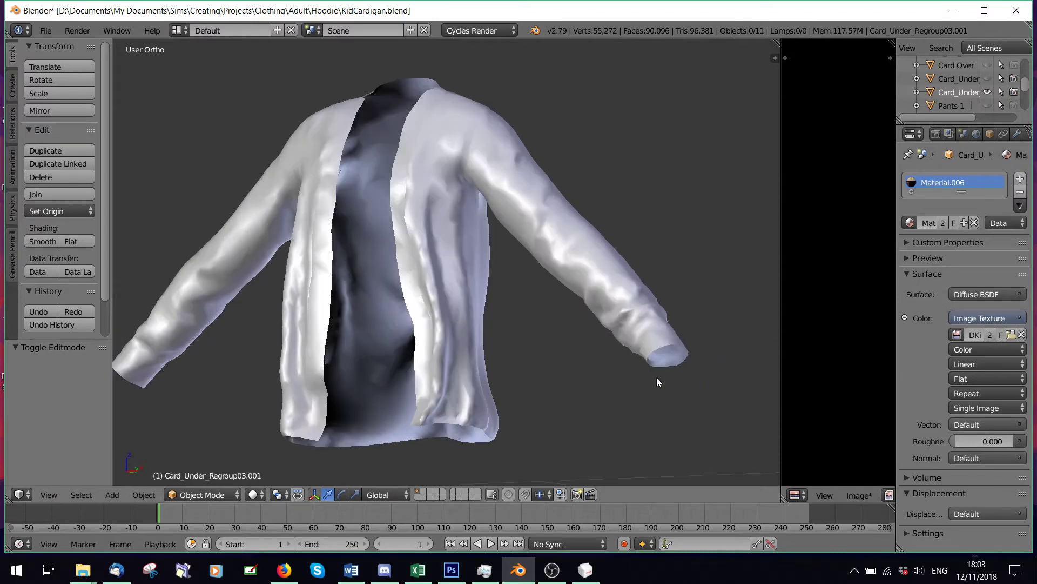
middle_drag(225, 336, 231, 401)
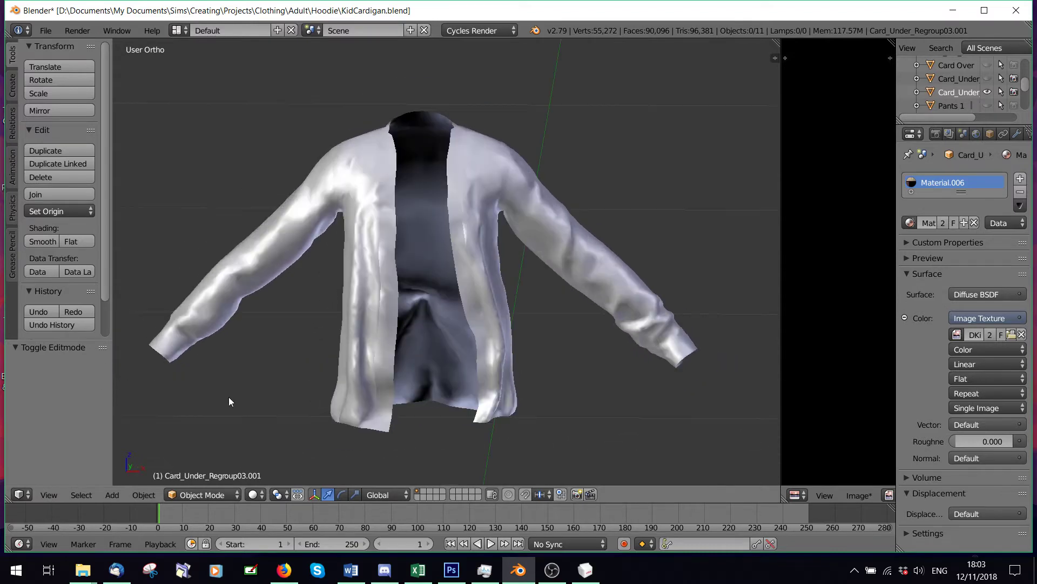
right_click(375, 310)
scroll(306, 346, up, 3)
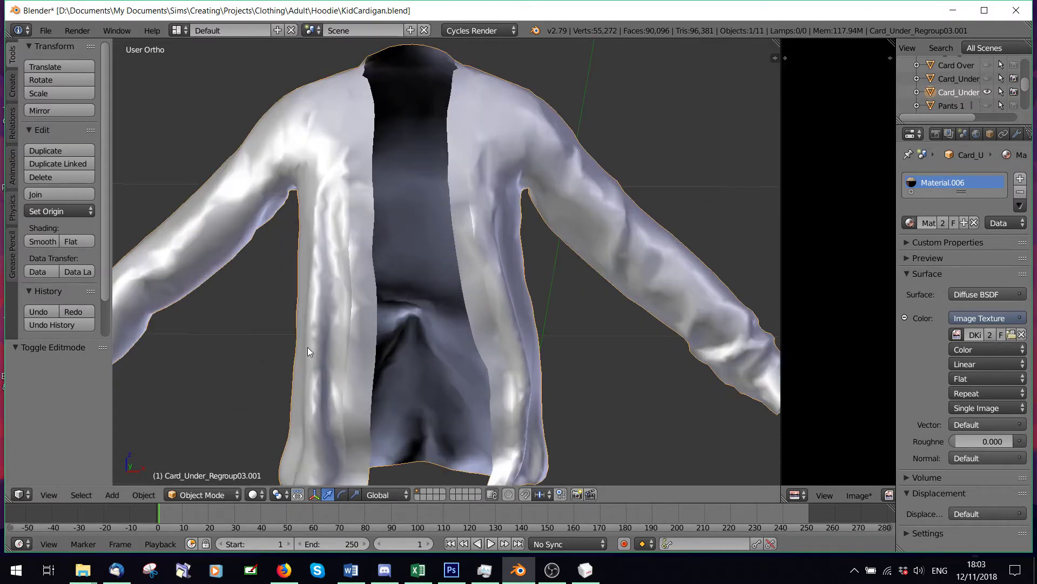
Step: Toggle the inner shirt's visibility, leaving it hidden, and add a Solidify modifier to the cardigan
click(987, 80)
scroll(465, 221, down, 2)
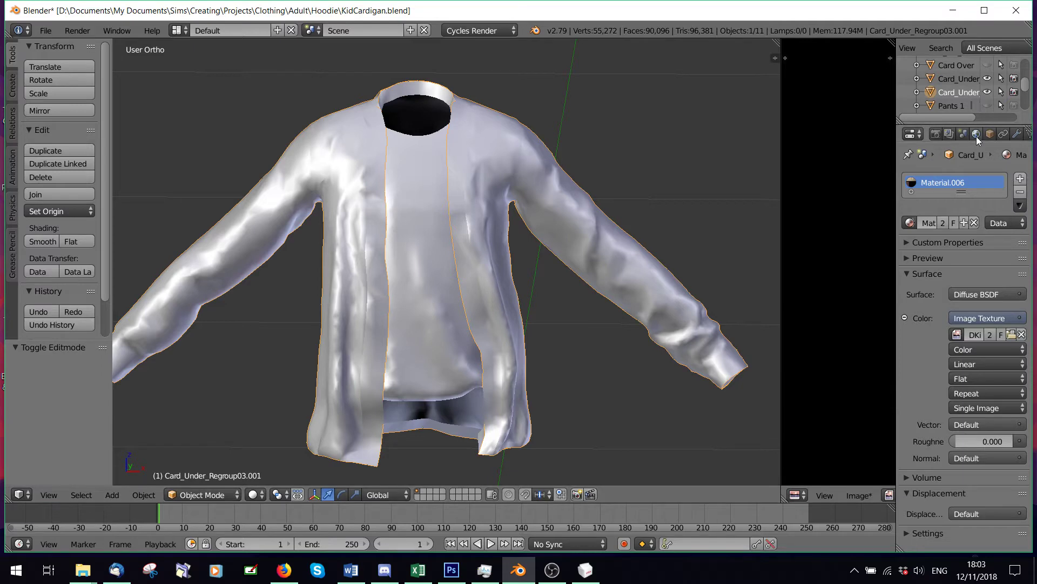
click(1017, 134)
click(931, 180)
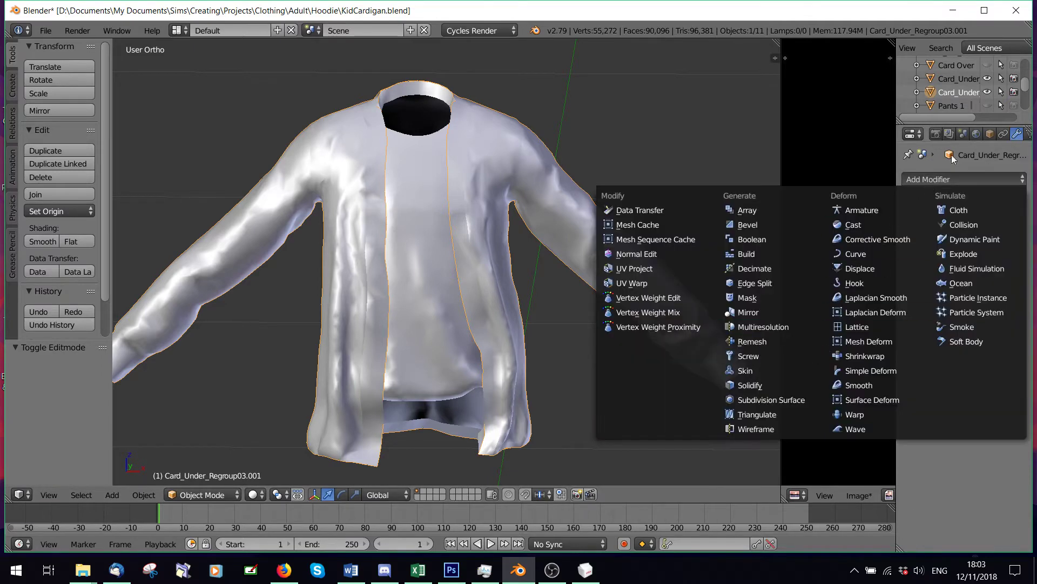
click(987, 79)
click(939, 179)
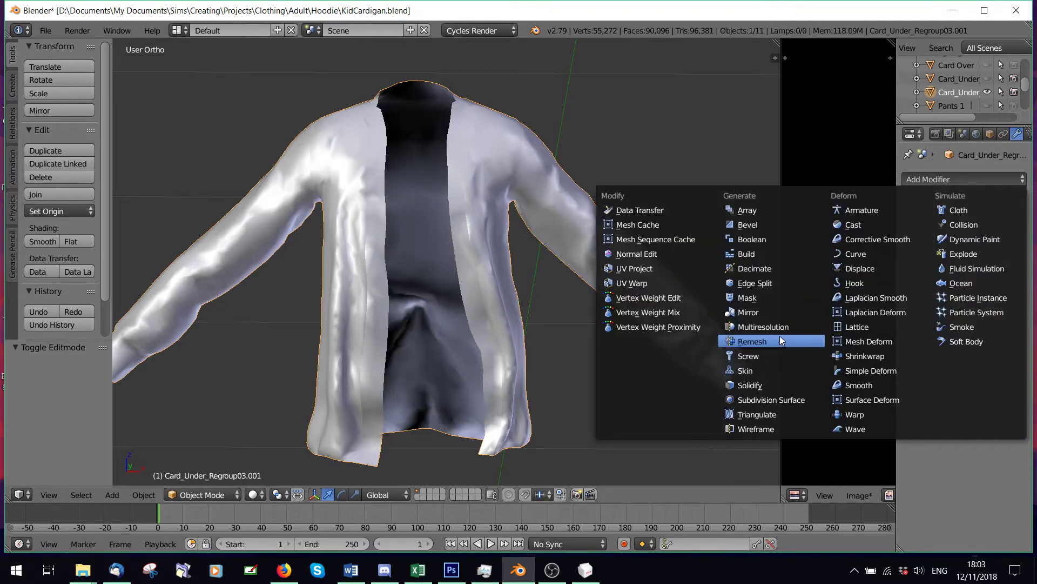
click(761, 384)
Step: Inspect the cardigan's thickness at the hem and front opening, and apply the Solidify modifier
middle_drag(423, 268, 462, 187)
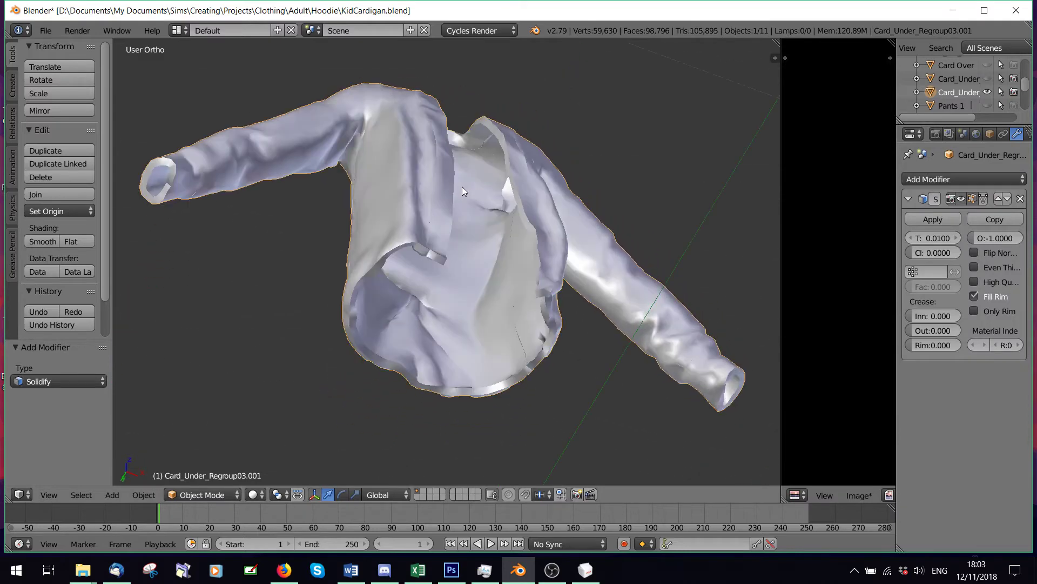
scroll(542, 194, up, 5)
middle_drag(544, 203, 346, 254)
click(933, 219)
scroll(289, 248, down, 5)
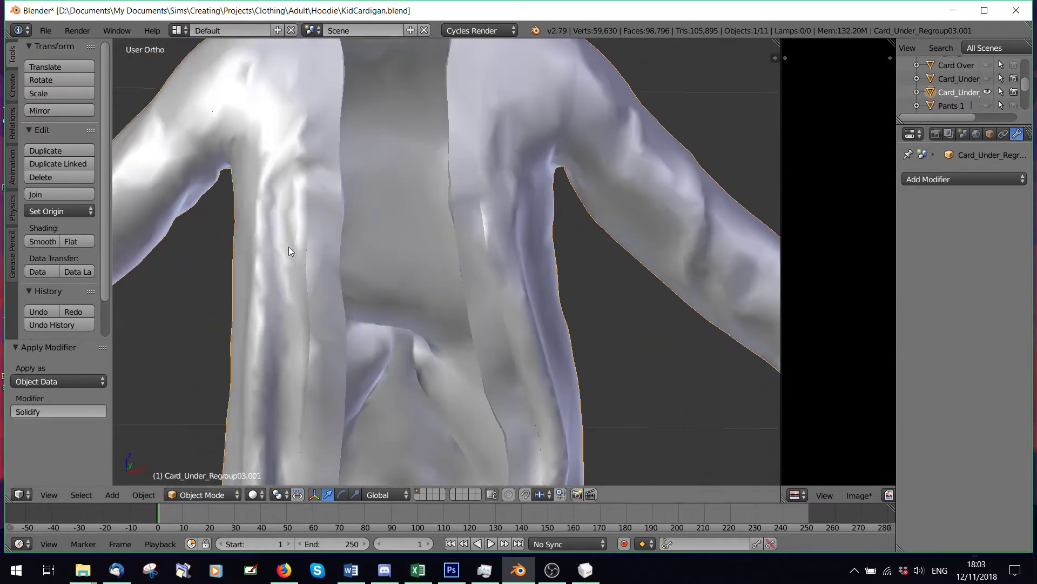
Step: Enter Edit Mode on the cardigan and examine the thickened mesh from several angles
click(201, 495)
click(200, 464)
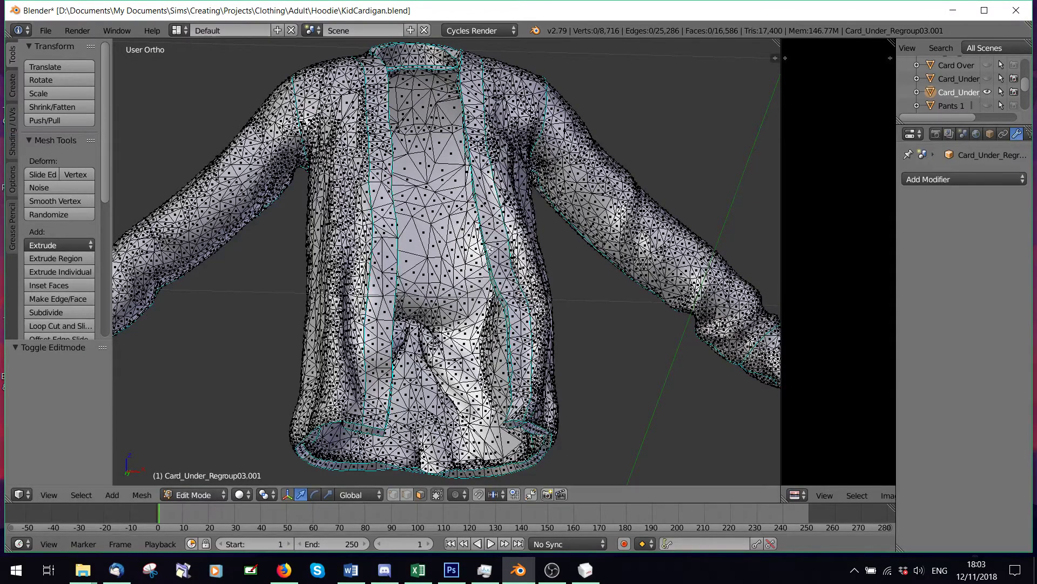
middle_drag(508, 268, 489, 306)
middle_drag(444, 252, 569, 130)
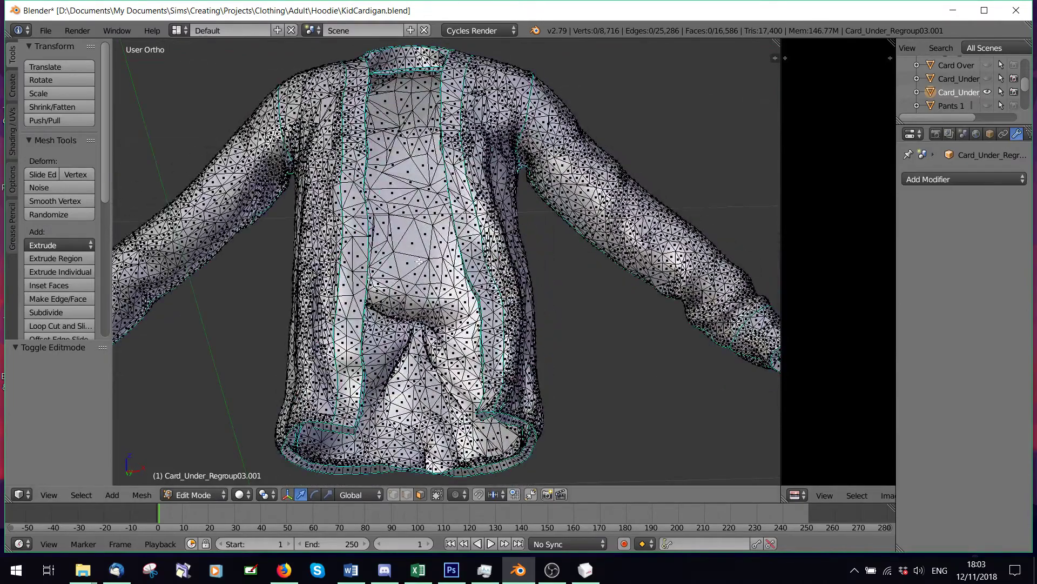
middle_drag(504, 220, 541, 248)
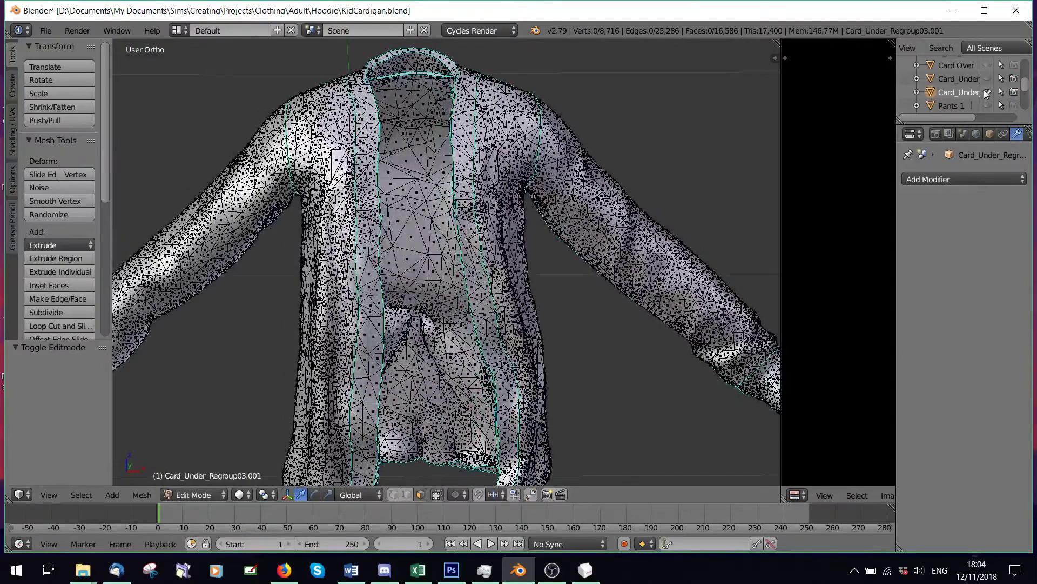
Step: Show the Regroup01 body inside the cardigan and select the wearer's left sleeve up to its seams
scroll(986, 94, up, 3)
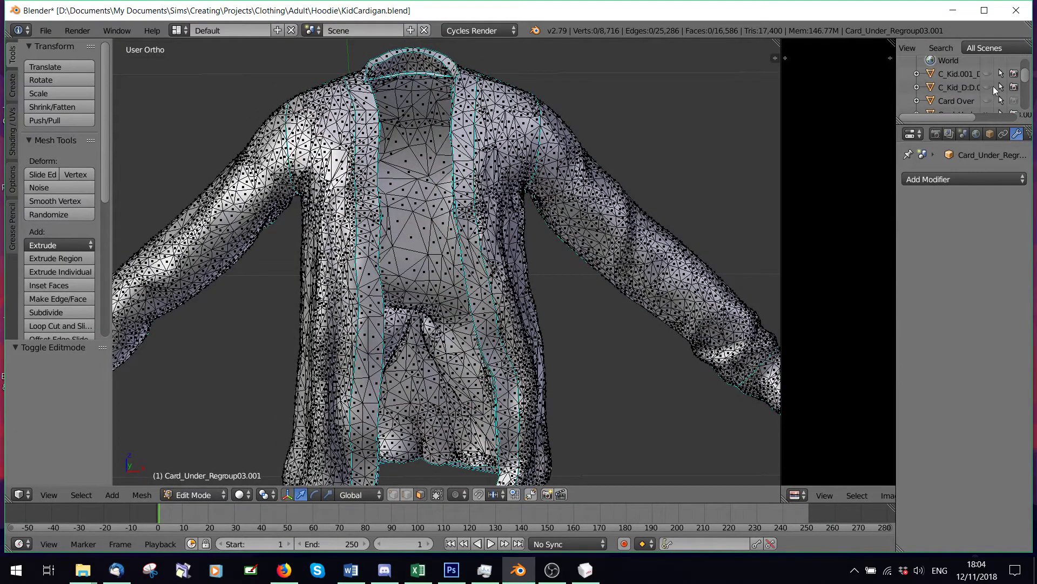
click(988, 74)
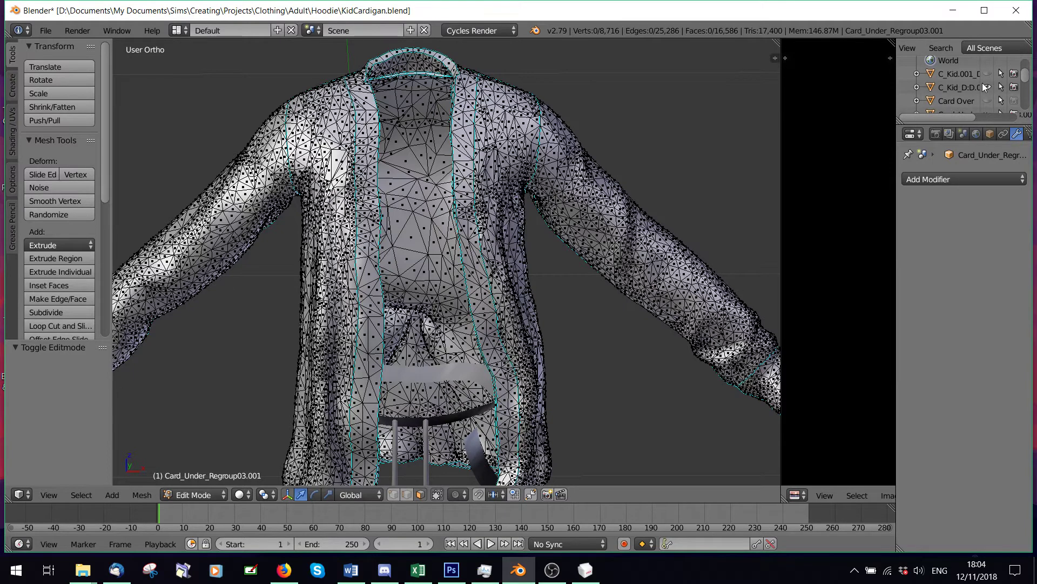
click(983, 87)
click(983, 100)
click(987, 100)
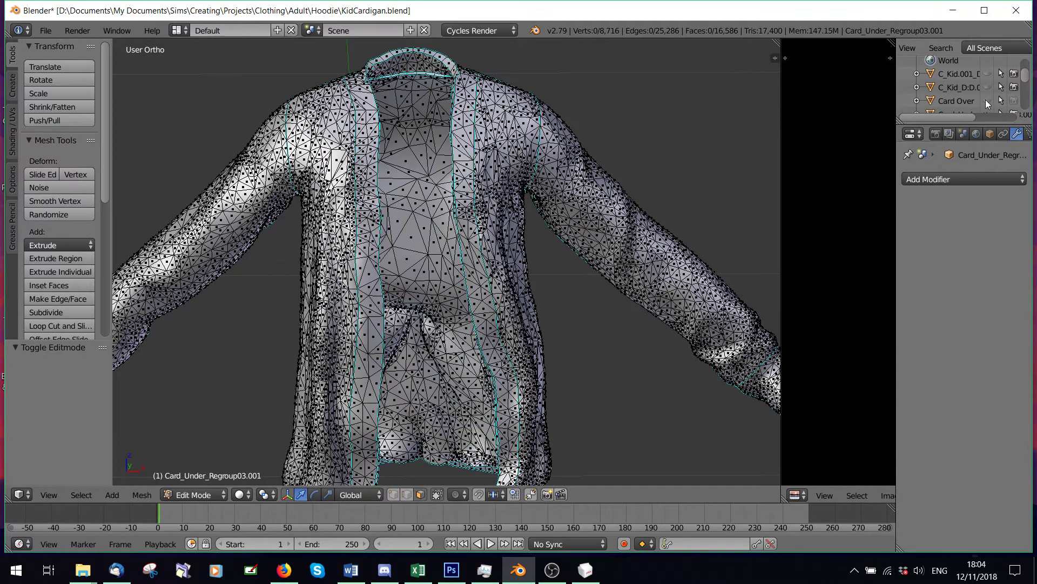
scroll(986, 101, down, 5)
click(987, 104)
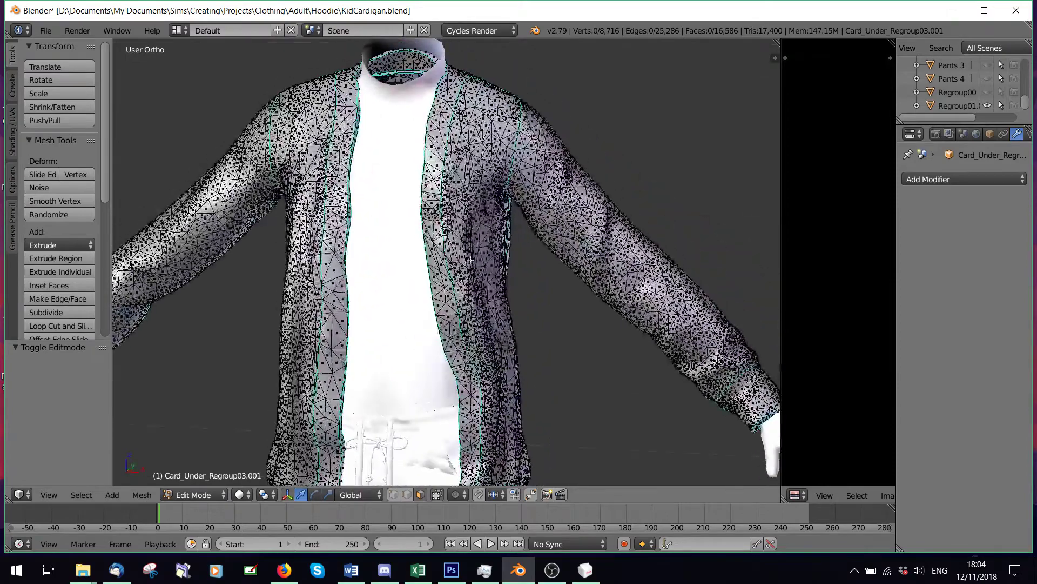
key(l)
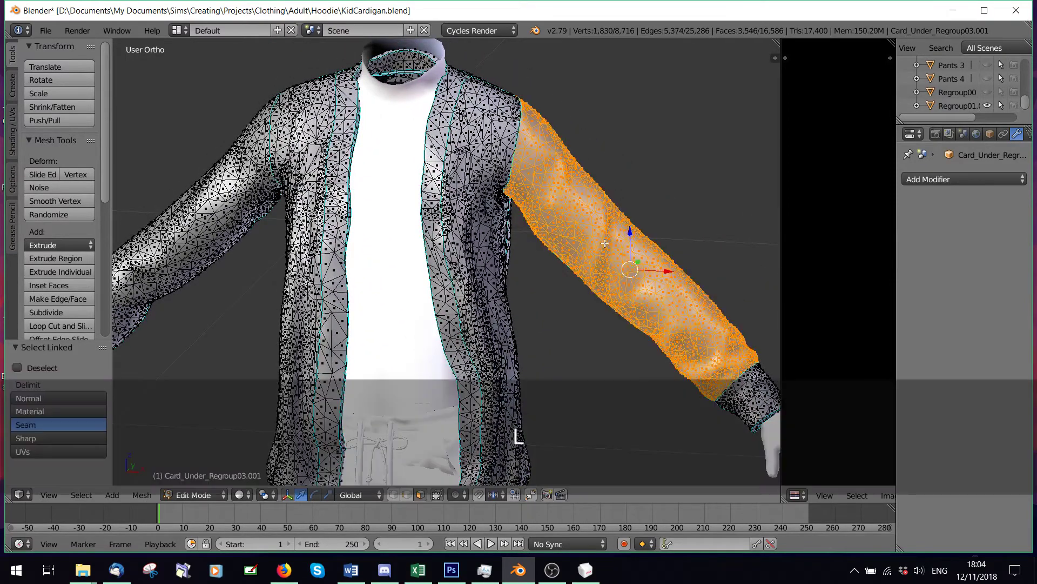
Step: Return to Object Mode, add an Edge Split modifier to the cardigan and apply it
click(194, 494)
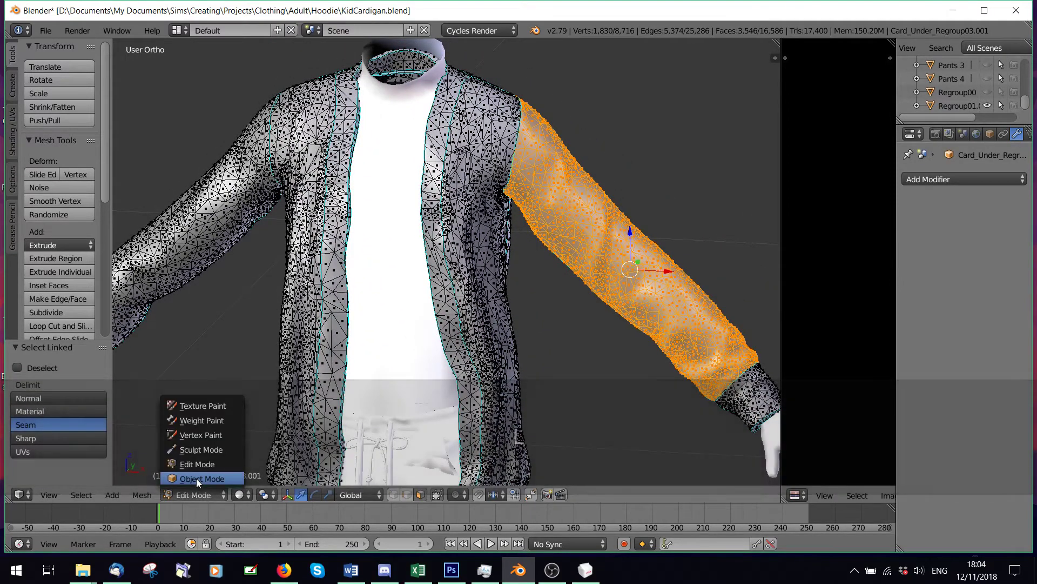
click(197, 479)
click(958, 182)
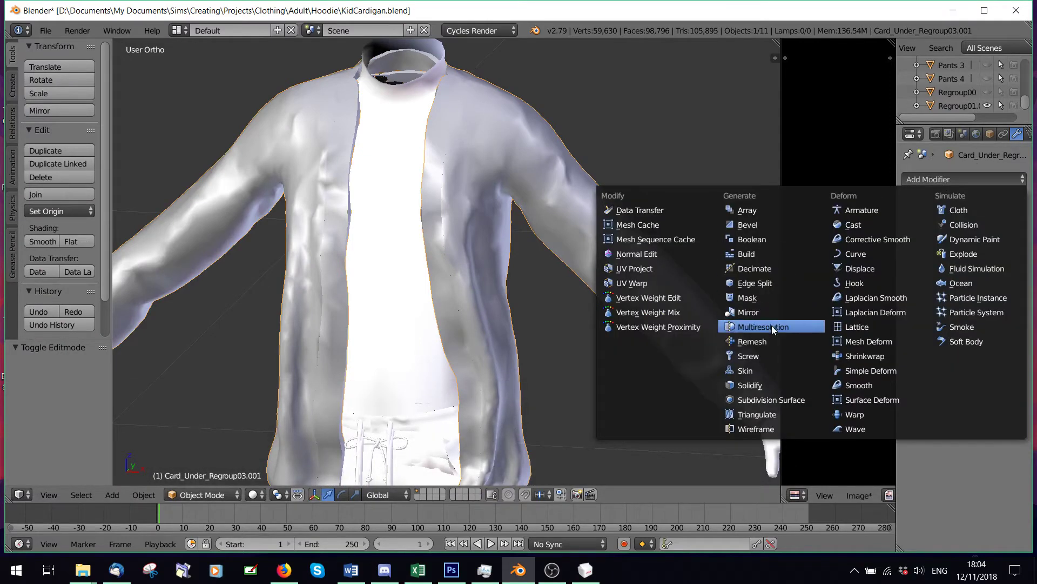
click(755, 282)
click(928, 219)
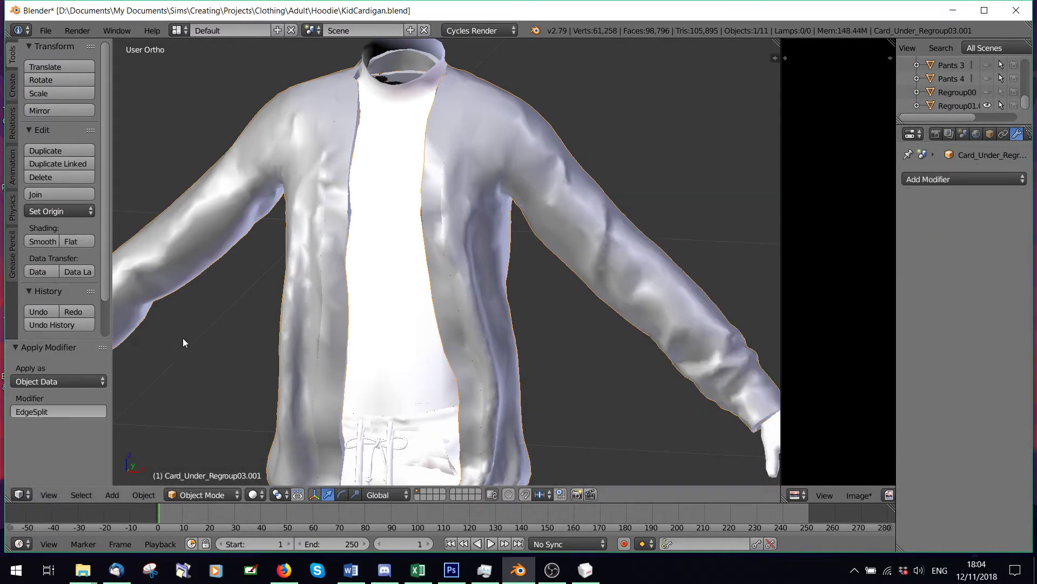
Step: In Edit Mode, reselect from scratch the outer layer's left sleeve, front bands and front panels, bounded by seams
click(202, 495)
click(198, 460)
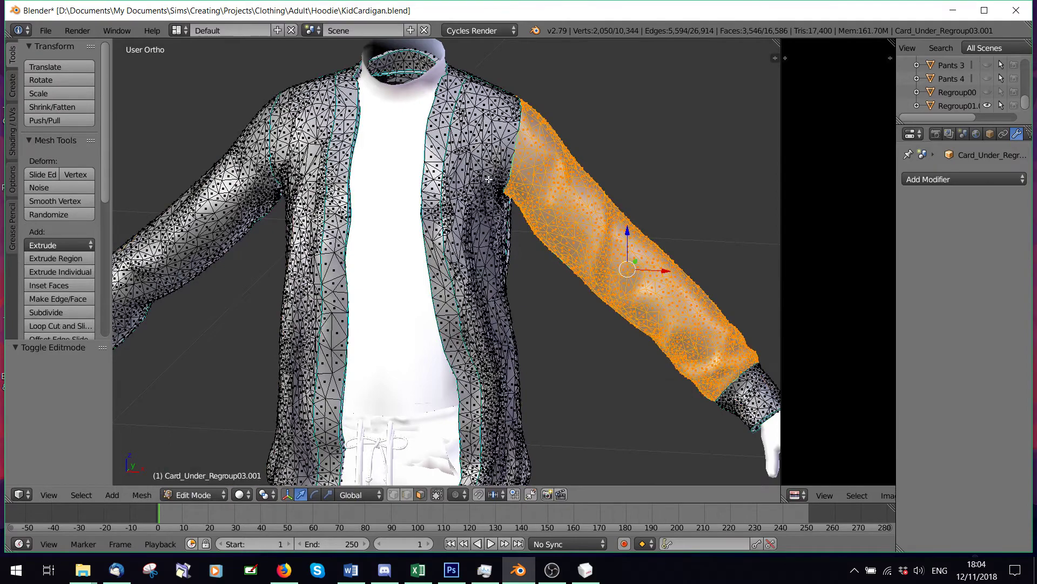
key(a)
key(l)
key(l)
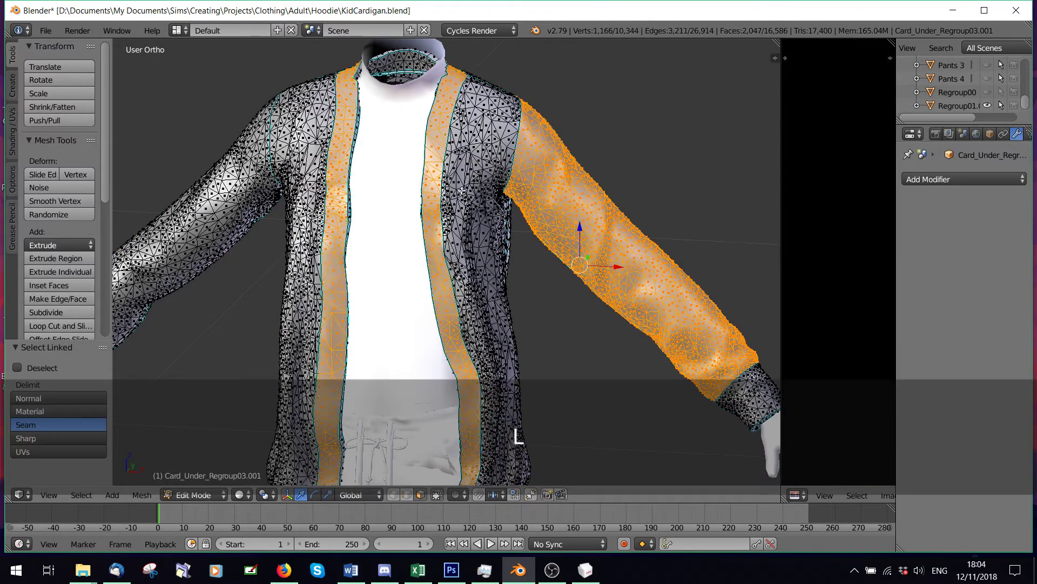
key(l)
middle_drag(462, 190, 480, 267)
key(l)
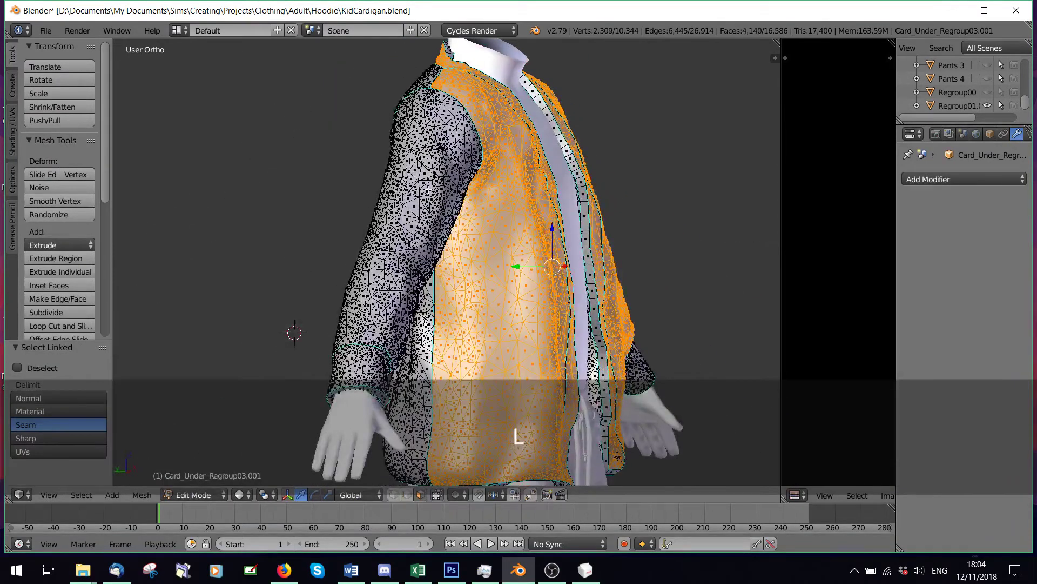
Step: Add the outer layer's back, other sleeve and cuffs to the seam-bounded selection
key(l)
key(l)
middle_drag(375, 290, 391, 339)
key(l)
key(l)
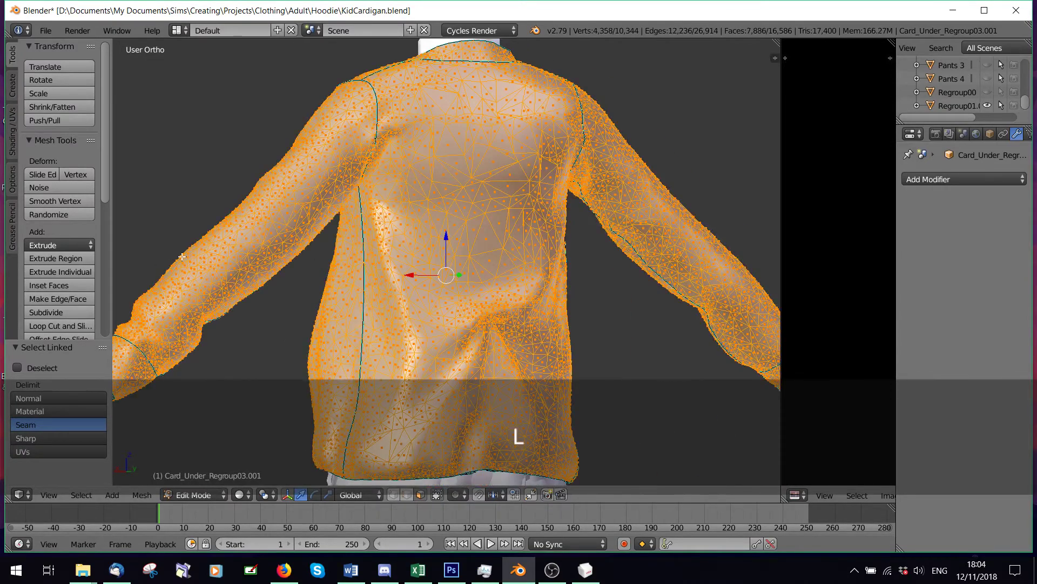
Step: Check the outer-layer selection from several angles and separate it into its own object
middle_drag(132, 356, 276, 362)
mouse_move(416, 245)
middle_down()
mouse_move(486, 250)
mouse_move(405, 256)
middle_up()
key(p)
click(403, 257)
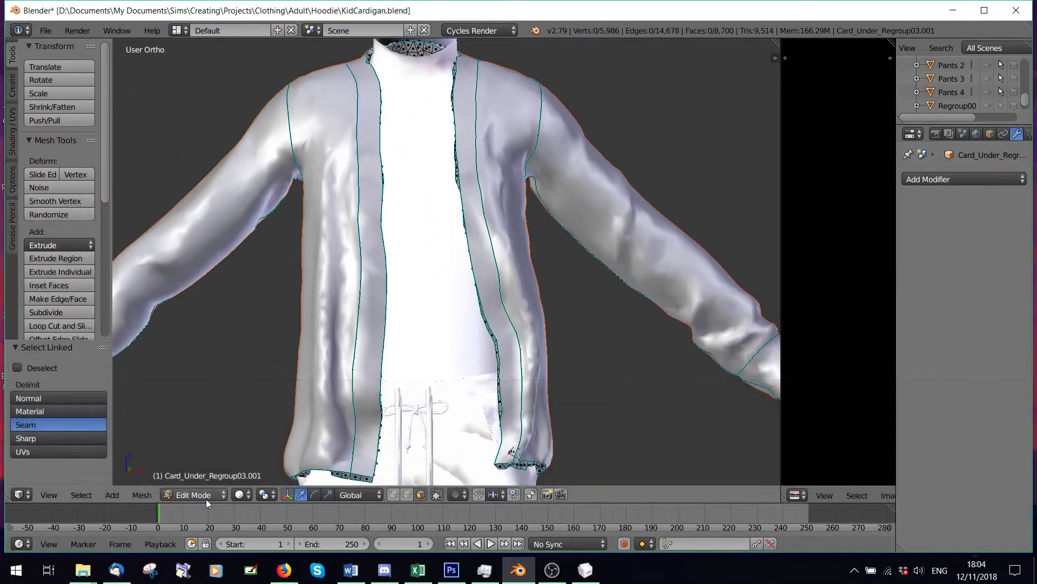
Step: Enlarge the UV editor and select the entire remaining cardigan mesh to display its UV islands
middle_drag(411, 297, 509, 301)
key(c)
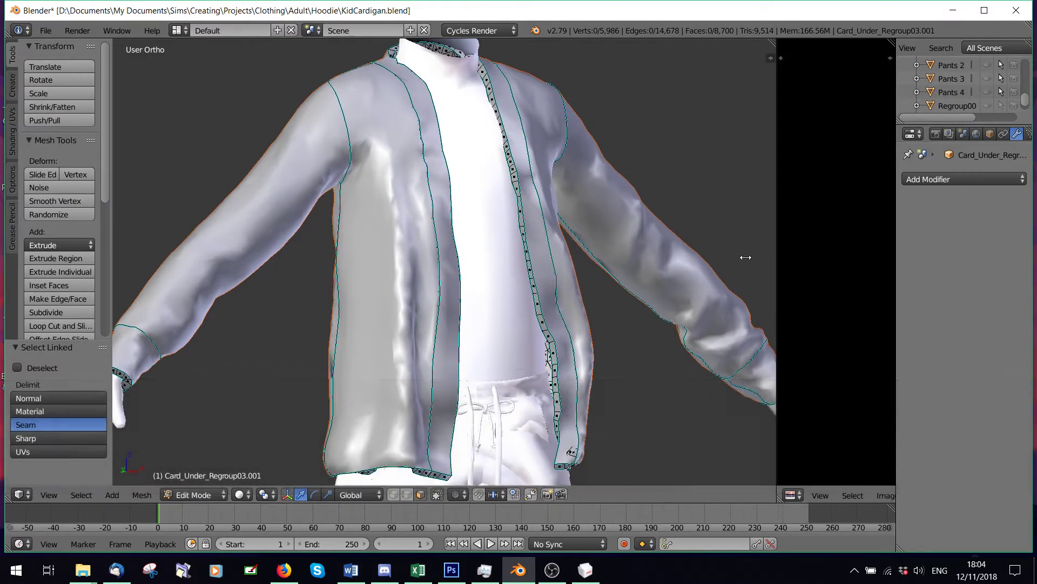
drag(781, 257, 354, 257)
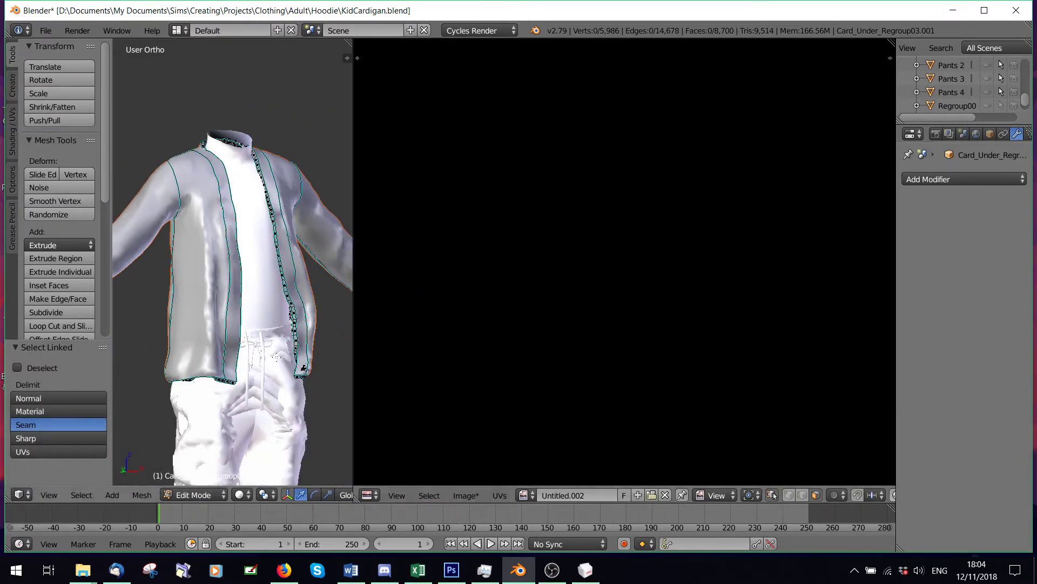
key(a)
scroll(669, 322, down, 5)
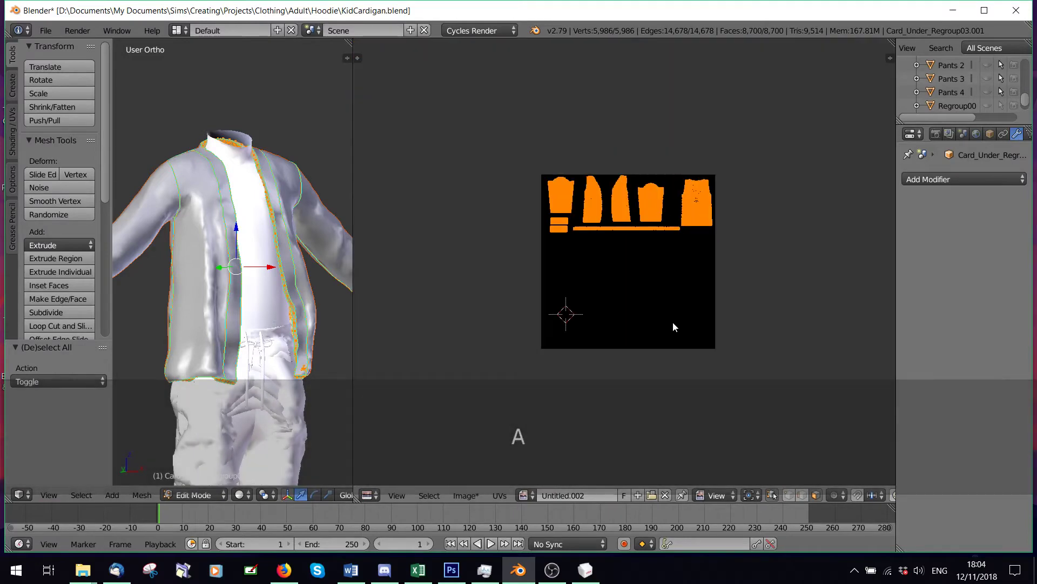
Step: Frame the UV islands and border-select all of them
key(a)
middle_drag(632, 281, 620, 312)
scroll(620, 312, up, 2)
key(b)
drag(475, 162, 907, 362)
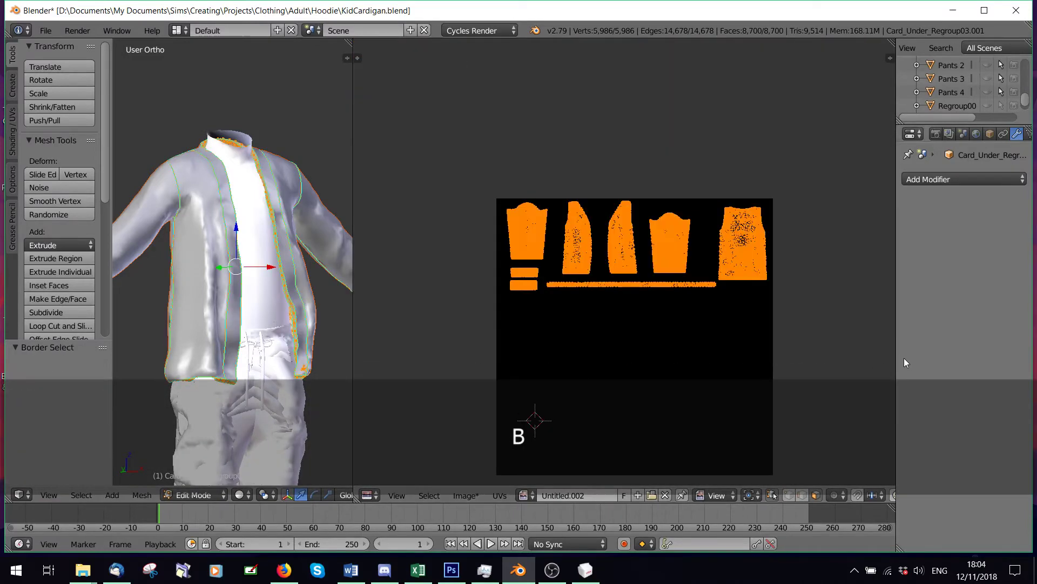
Step: Enlarge the 3D view and circle-deselect the exposed rim faces along the front opening, collar, front hem and right cuff
click(355, 236)
drag(353, 230, 732, 230)
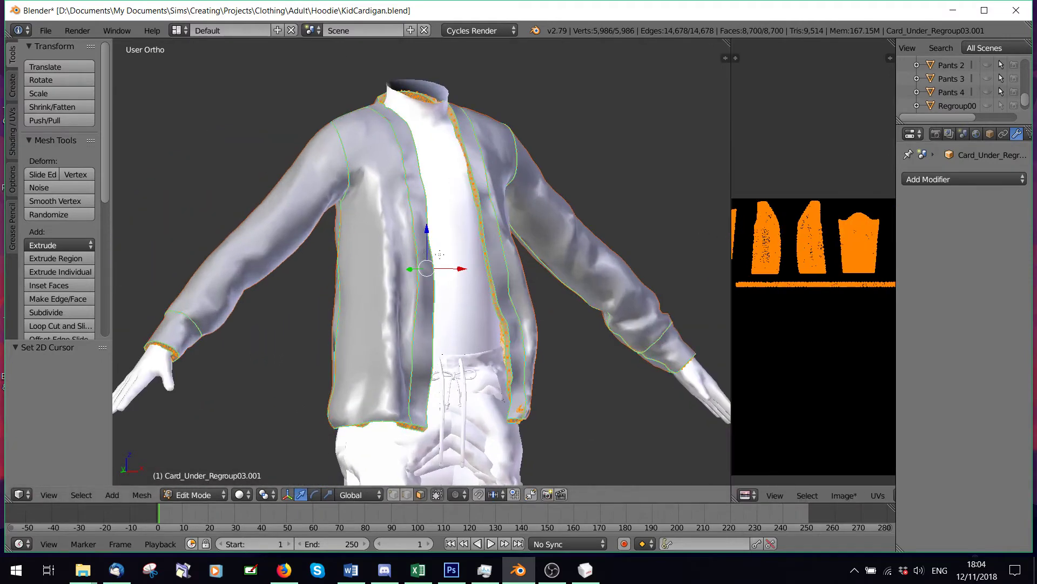
key(c)
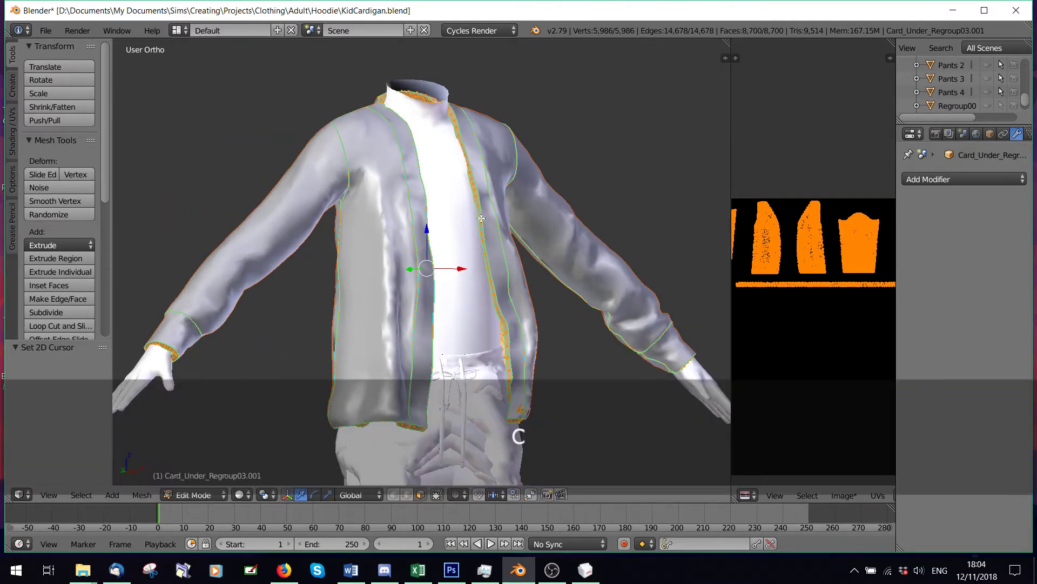
scroll(479, 217, down, 6)
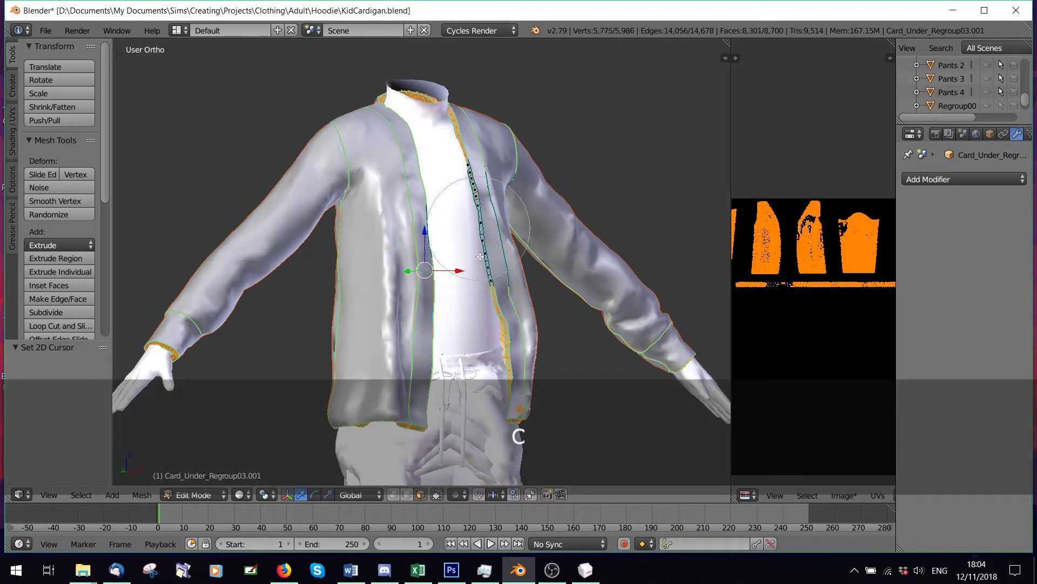
middle_drag(480, 256, 512, 391)
mouse_move(463, 186)
middle_down()
mouse_move(411, 100)
mouse_move(384, 342)
middle_up()
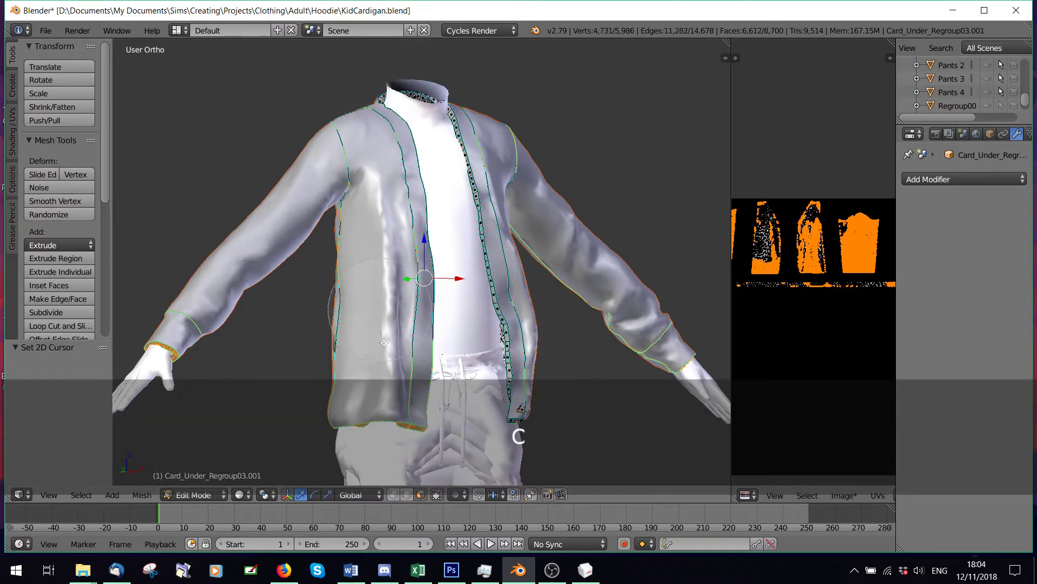
middle_drag(345, 422, 351, 235)
middle_drag(171, 319, 169, 398)
right_click(487, 316)
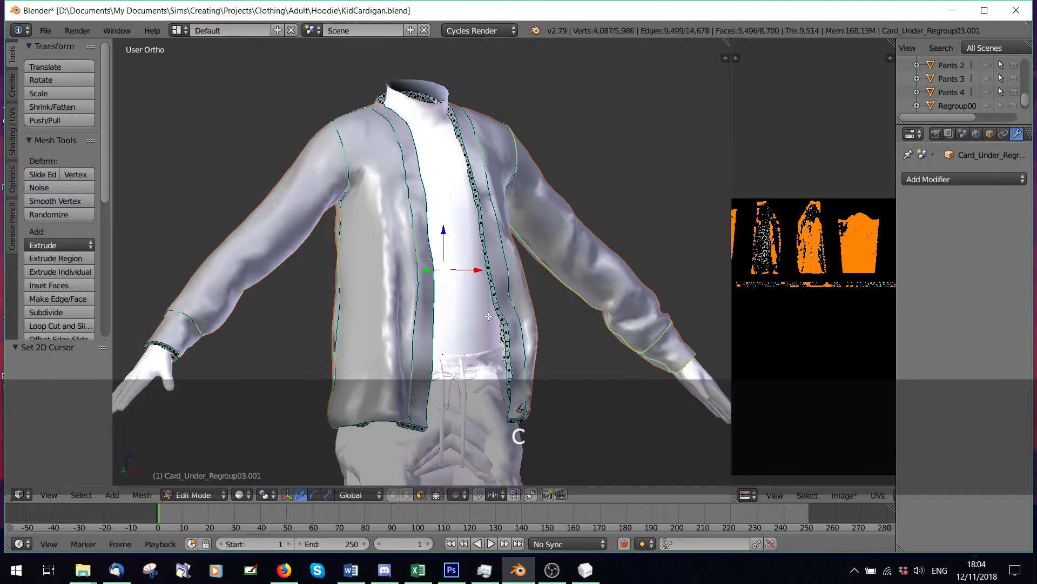
Step: Circle-deselect the exposed faces on the wearer's left side, around the cuff, hem and sleeve
middle_drag(502, 318, 378, 324)
key(c)
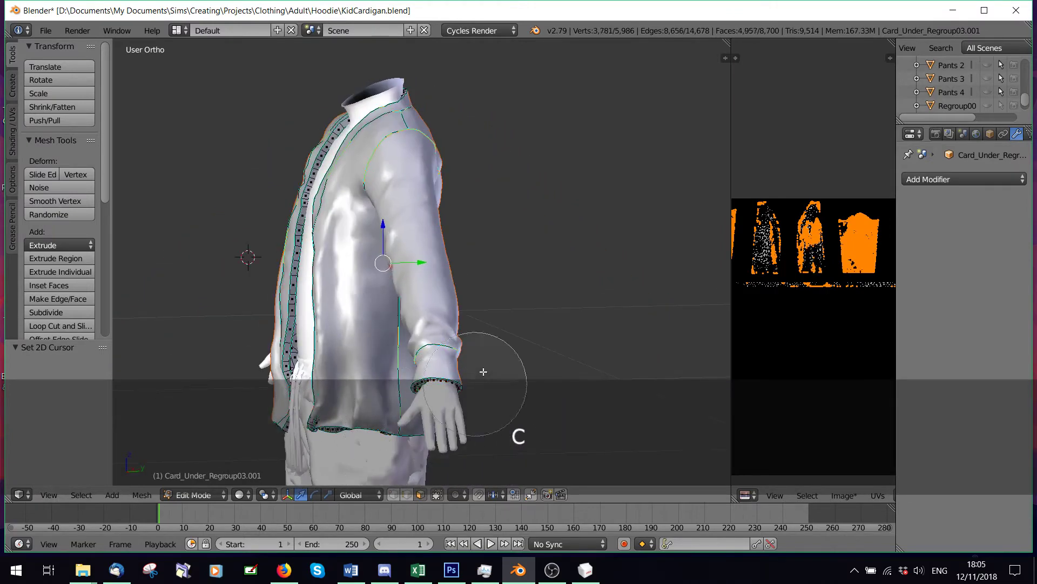
middle_drag(484, 371, 466, 245)
middle_drag(419, 176, 398, 127)
right_click(481, 218)
Step: Circle-deselect the remaining exposed rim faces around the rest of the cardigan, including the wearer's right side
mouse_move(479, 218)
middle_down()
mouse_move(384, 192)
mouse_move(376, 172)
mouse_move(348, 370)
middle_up()
key(c)
mouse_move(485, 404)
middle_down()
mouse_move(278, 393)
mouse_move(530, 135)
mouse_move(561, 329)
mouse_move(483, 185)
mouse_move(617, 178)
mouse_move(421, 202)
middle_up()
right_click(591, 179)
key(c)
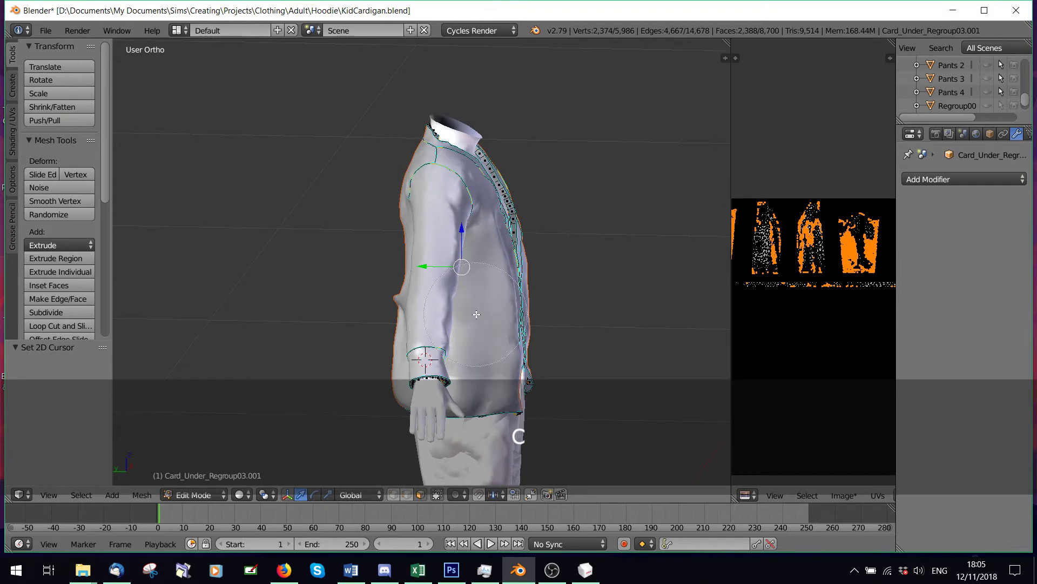
mouse_move(459, 373)
middle_down()
mouse_move(489, 406)
mouse_move(299, 228)
middle_up()
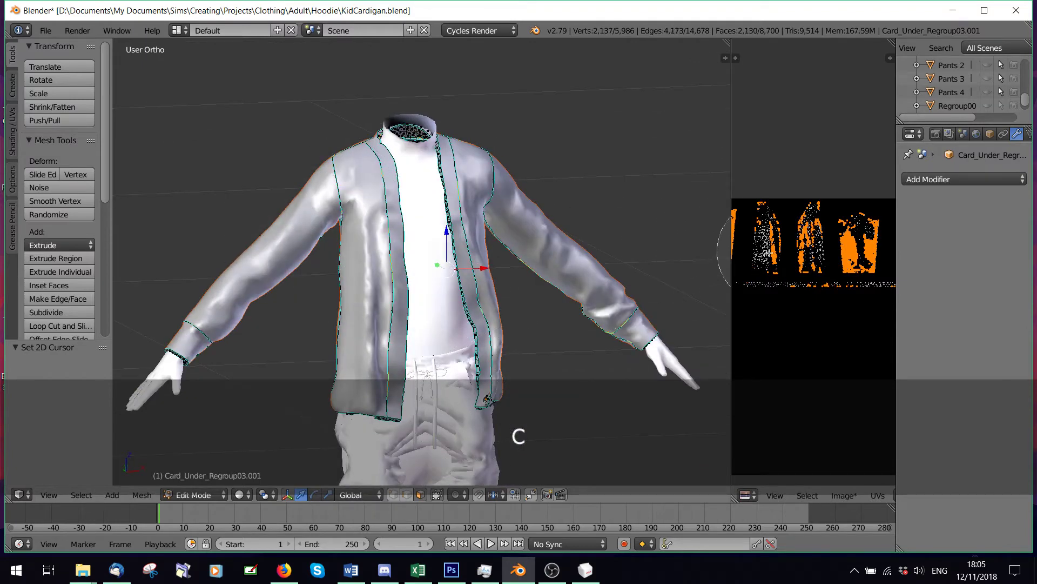
right_click(756, 243)
Step: Enlarge the UV editor and examine which parts of the UV islands are still selected
drag(734, 230, 331, 232)
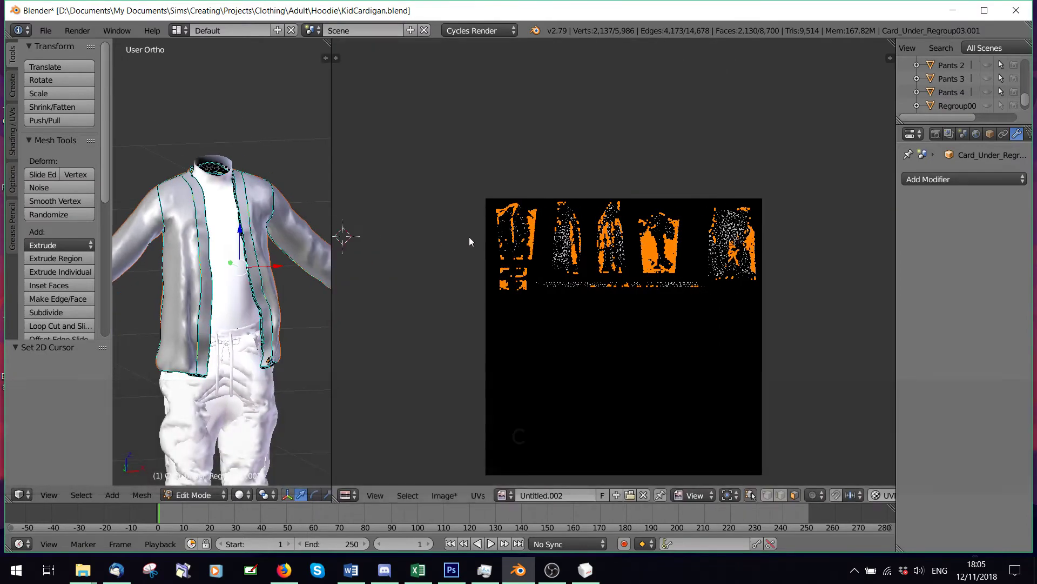
scroll(469, 237, up, 3)
middle_drag(459, 226, 664, 226)
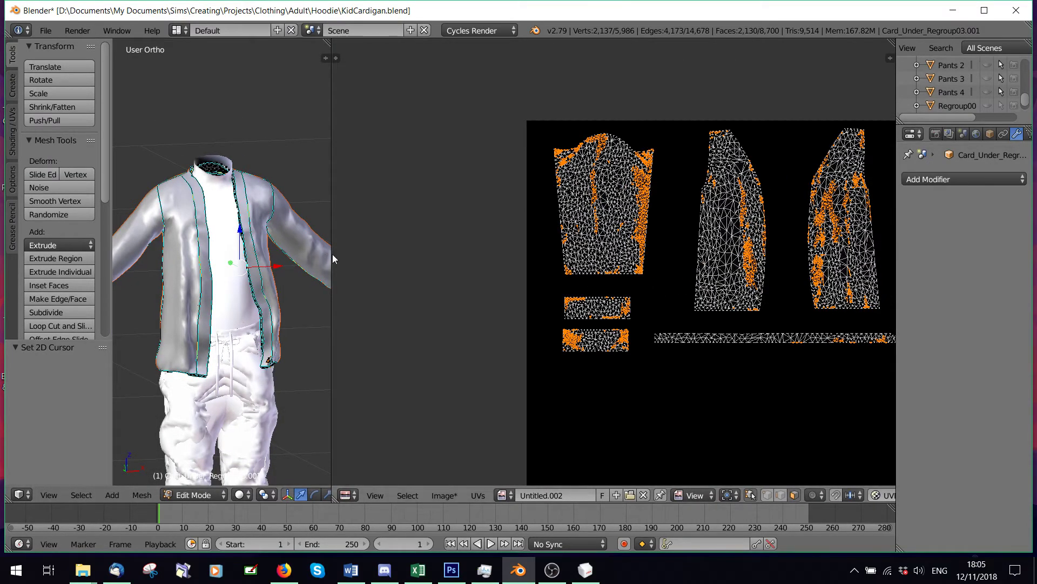
Step: Enlarge the 3D view, leave Edit Mode and undo the cardigan's outer-layer separation, Edge Split and Solidify
middle_drag(275, 294, 249, 258)
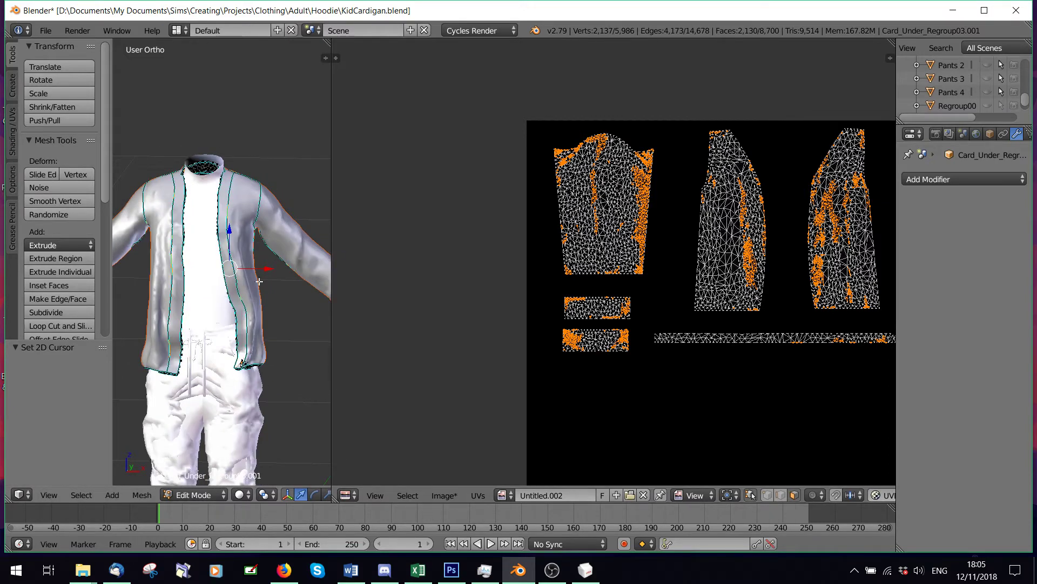
drag(331, 286, 560, 288)
key(Tab)
key(ctrl+z)
key(ctrl+z)
key(ctrl+z)
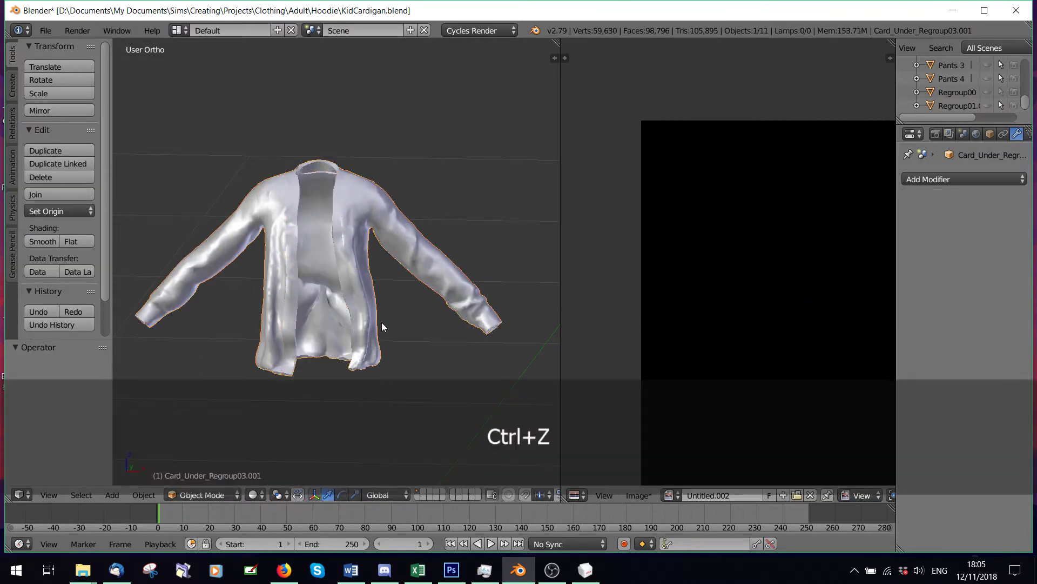
key(ctrl+z)
Step: Select the collar, front band, both front panels and back by seam-limited linked selection and separate them from the sleeves
scroll(378, 324, up, 3)
click(203, 492)
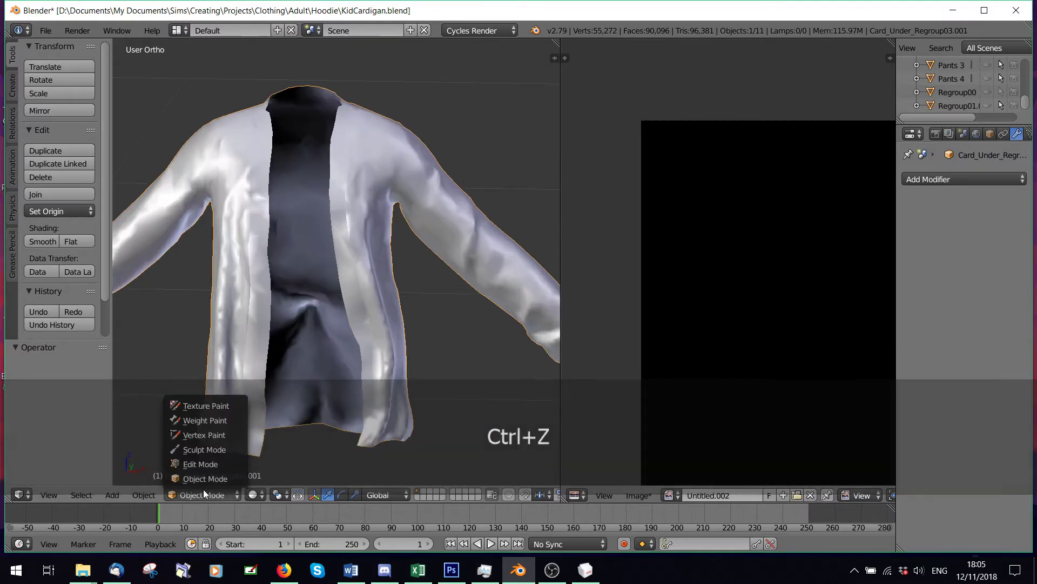
click(200, 461)
key(k)
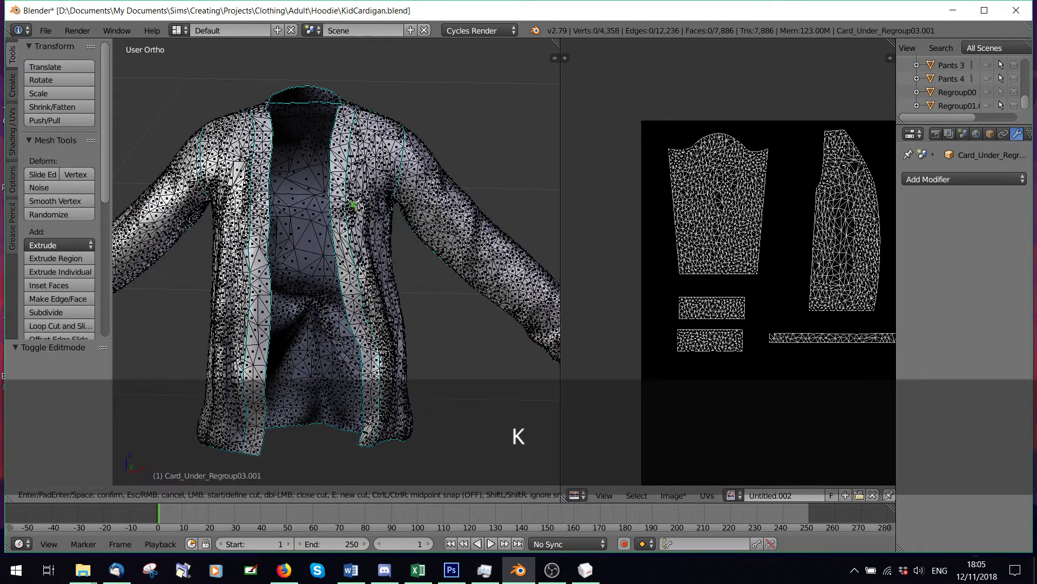
key(l)
key(l)
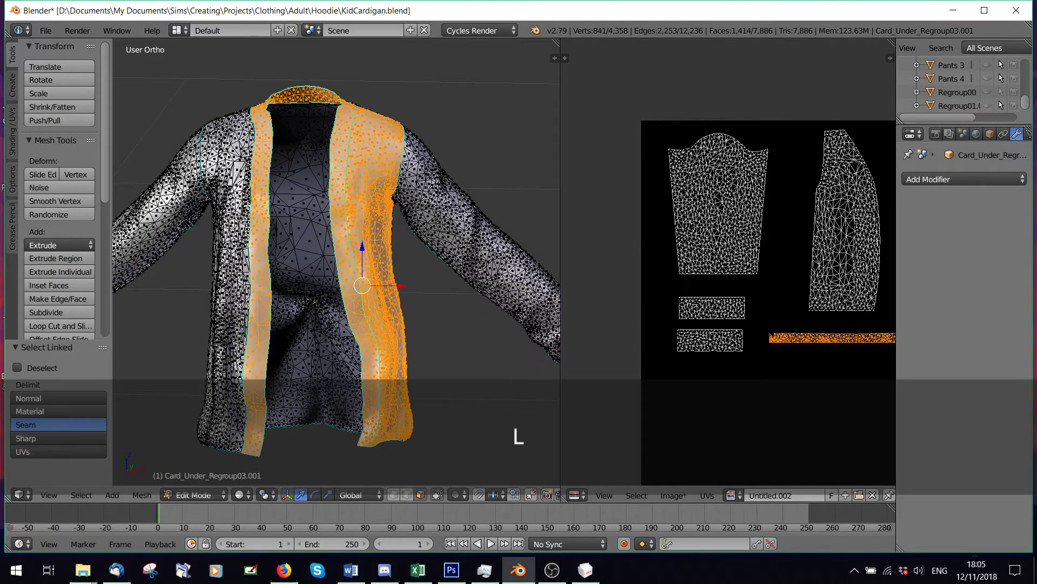
key(l)
middle_drag(246, 207, 255, 215)
key(l)
middle_drag(298, 257, 454, 285)
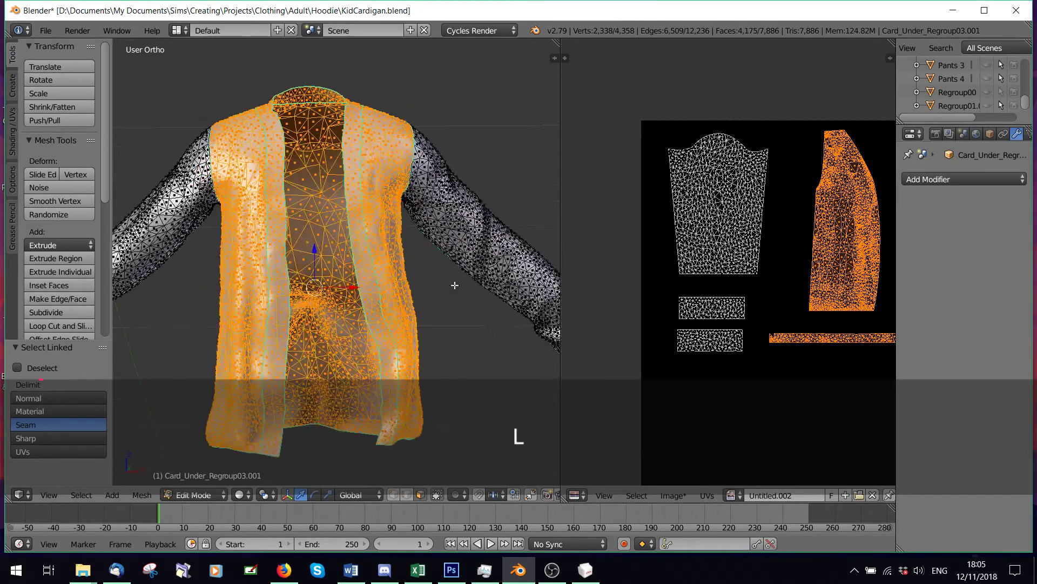
scroll(446, 220, down, 3)
scroll(351, 245, up, 3)
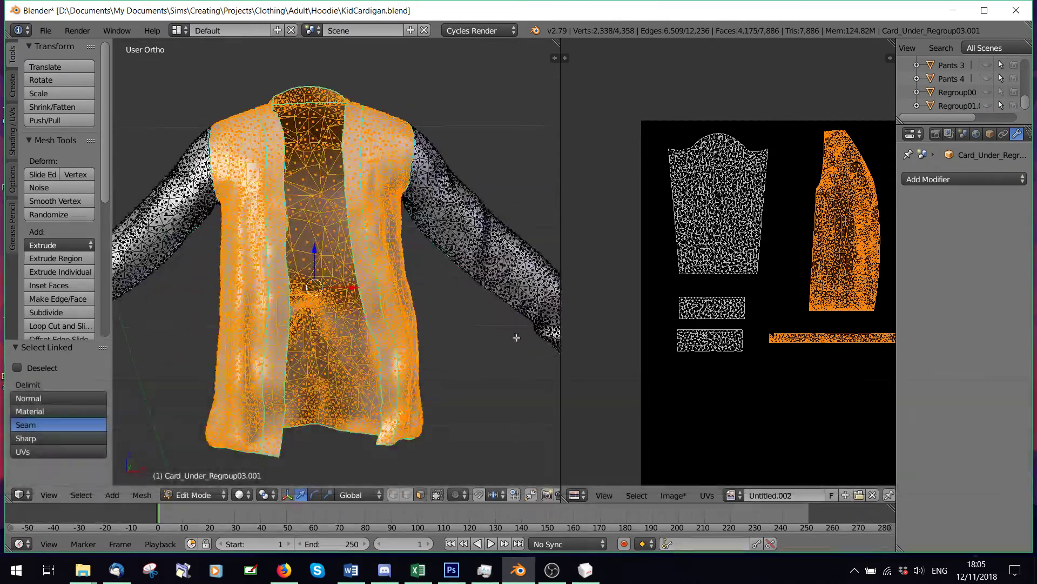
middle_drag(517, 339, 521, 362)
middle_drag(547, 330, 357, 286)
key(p)
click(349, 286)
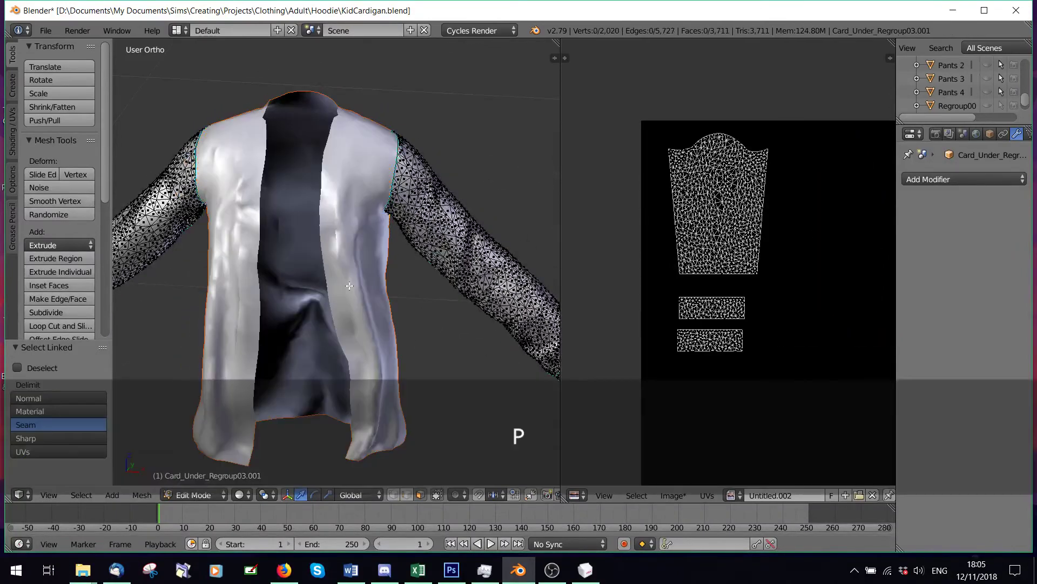
Step: Return to Object Mode, then add and apply a Solidify and an Edge Split modifier on the separated cardigan body
click(198, 492)
click(196, 481)
click(351, 201)
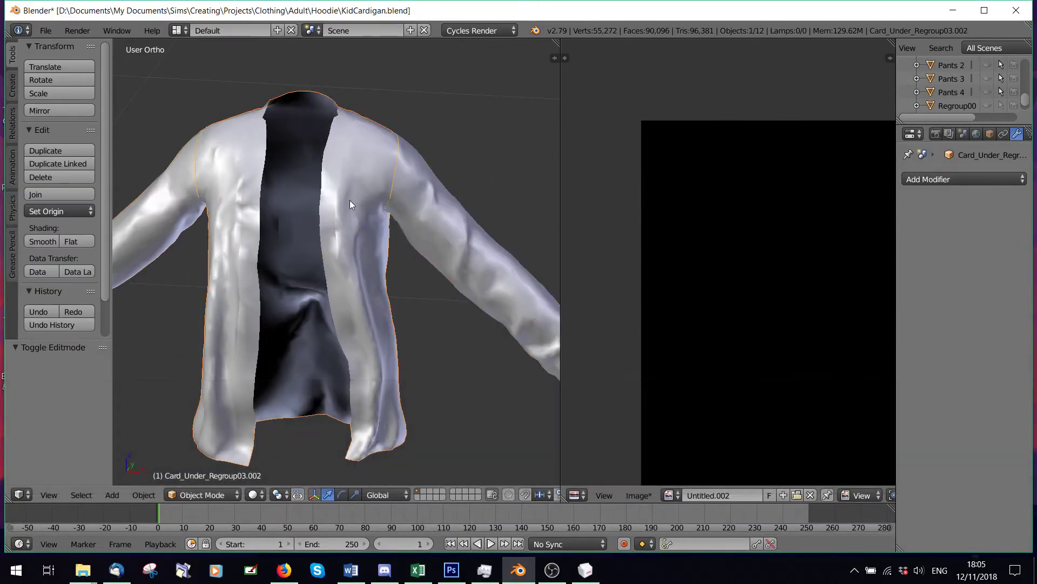
click(908, 179)
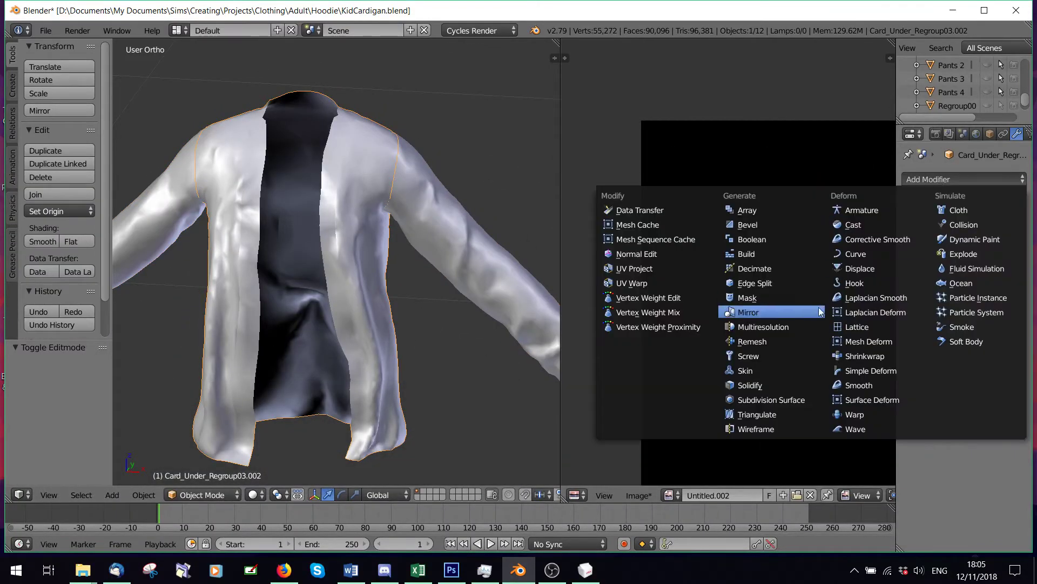
click(751, 385)
click(934, 218)
click(942, 179)
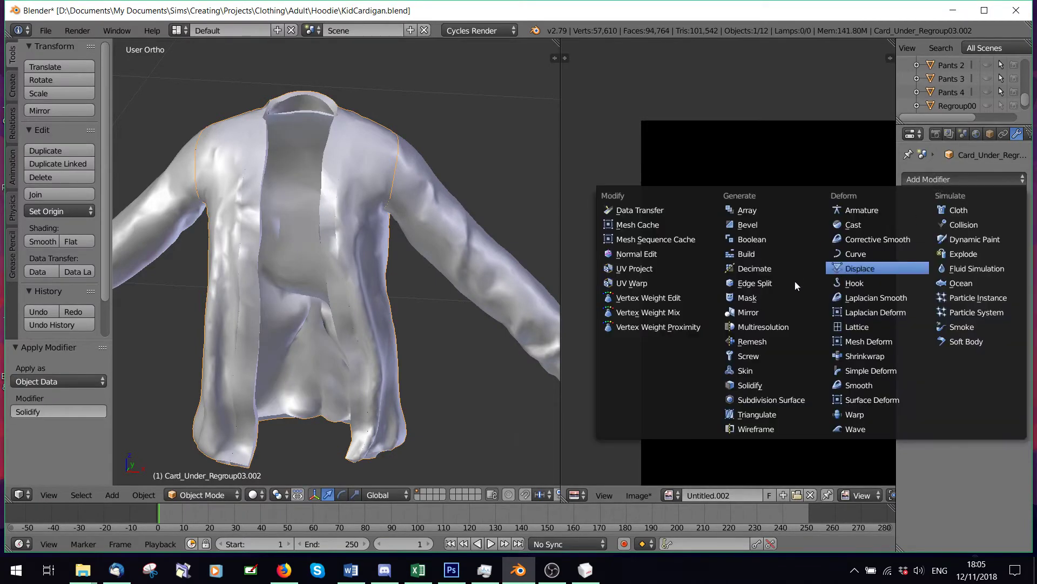
click(764, 282)
click(930, 219)
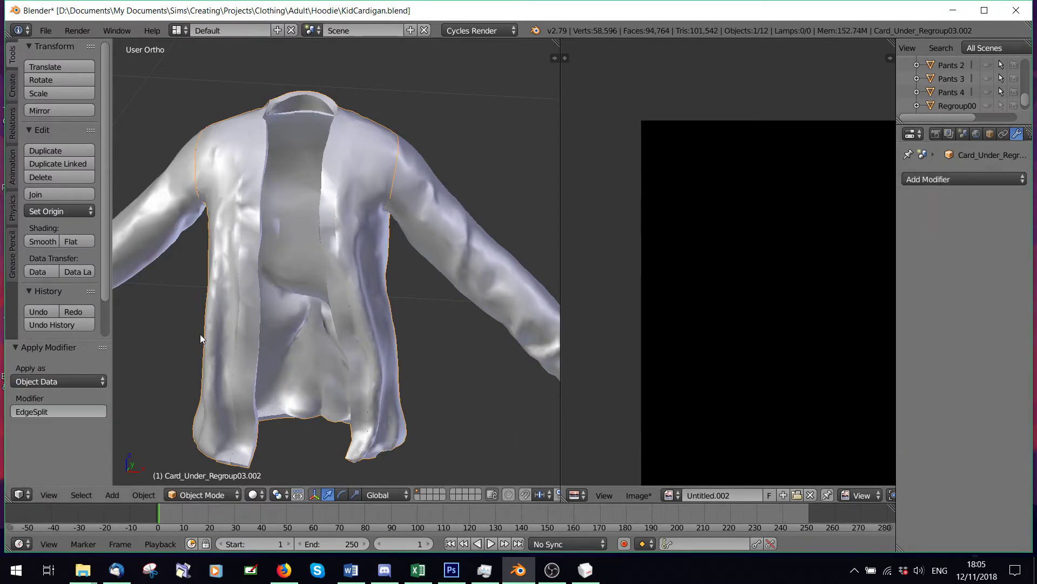
Step: Select the linked outer faces of the front panels, front band, collar and back, and separate them from the inner layer
click(196, 490)
click(198, 463)
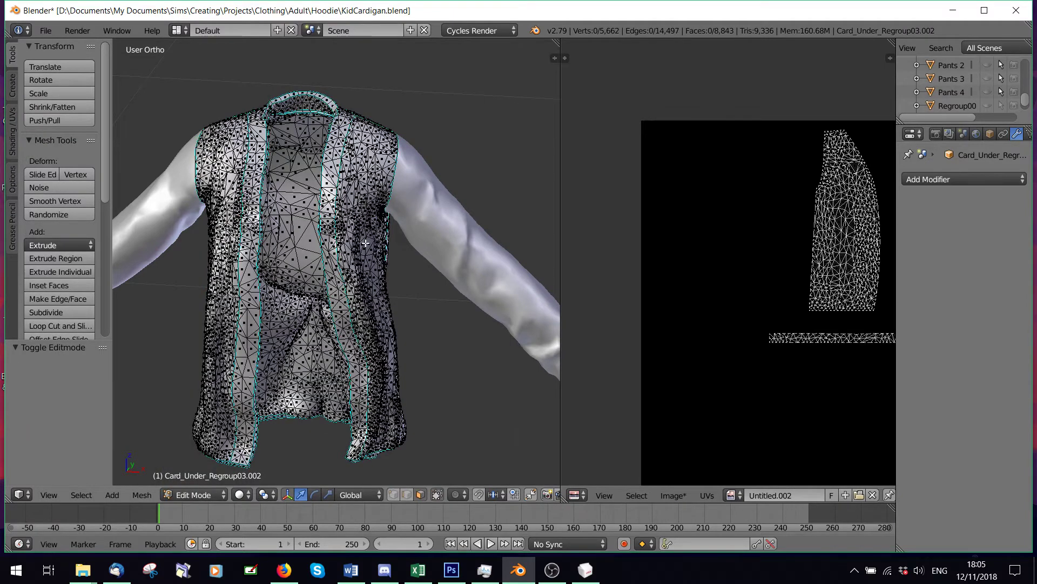
key(l)
key(l)
key(l)
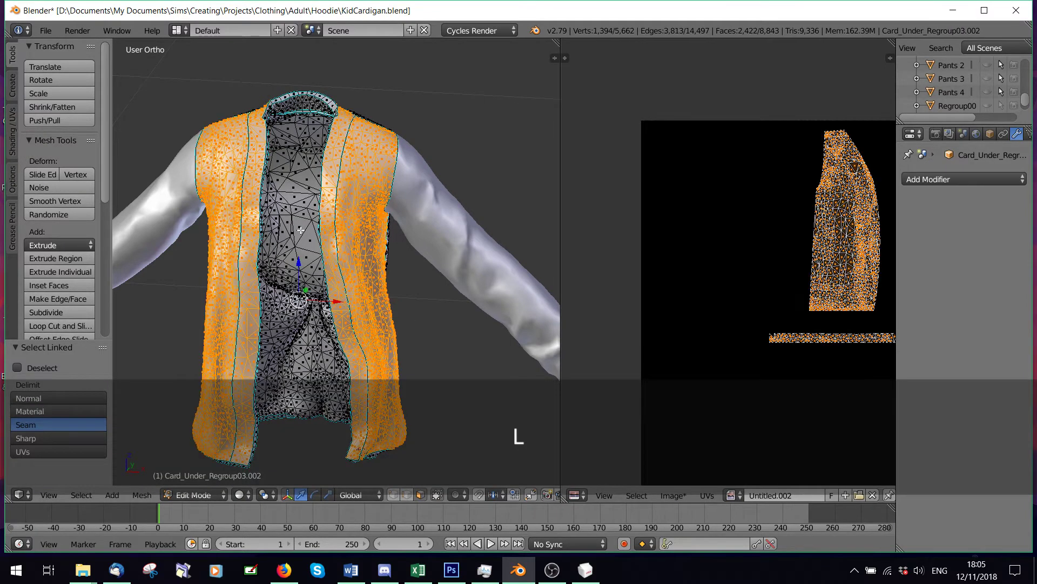
key(l)
key(ctrl+z)
middle_drag(500, 193, 334, 195)
key(l)
key(p)
click(356, 196)
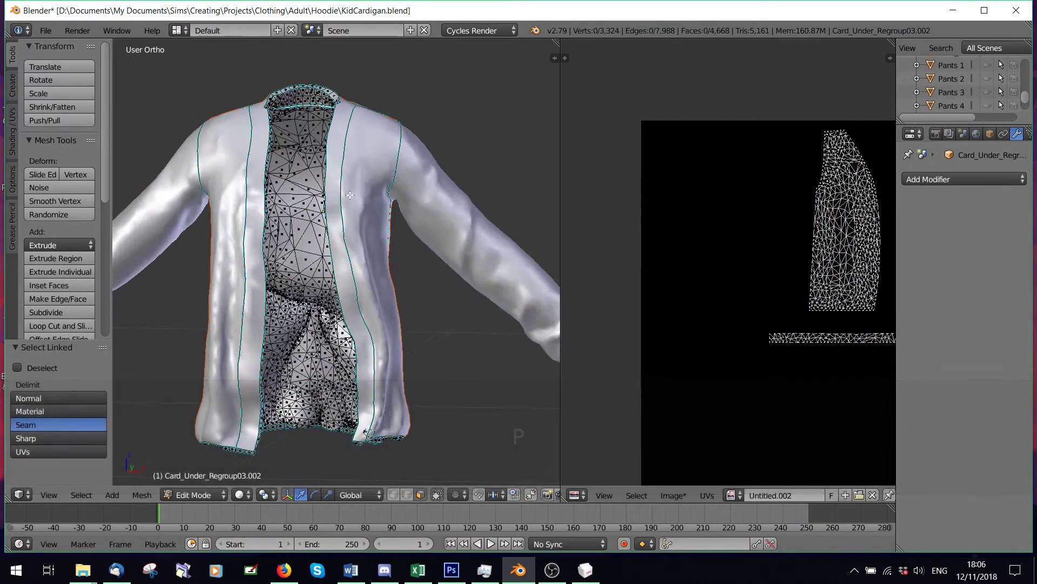
Step: Circle-select the side portion of the inner layer's first front panel in the UV editor, leaving the front edge unselected
middle_drag(872, 236, 721, 246)
scroll(620, 269, down, 1)
key(c)
right_click(620, 259)
scroll(619, 259, up, 1)
key(c)
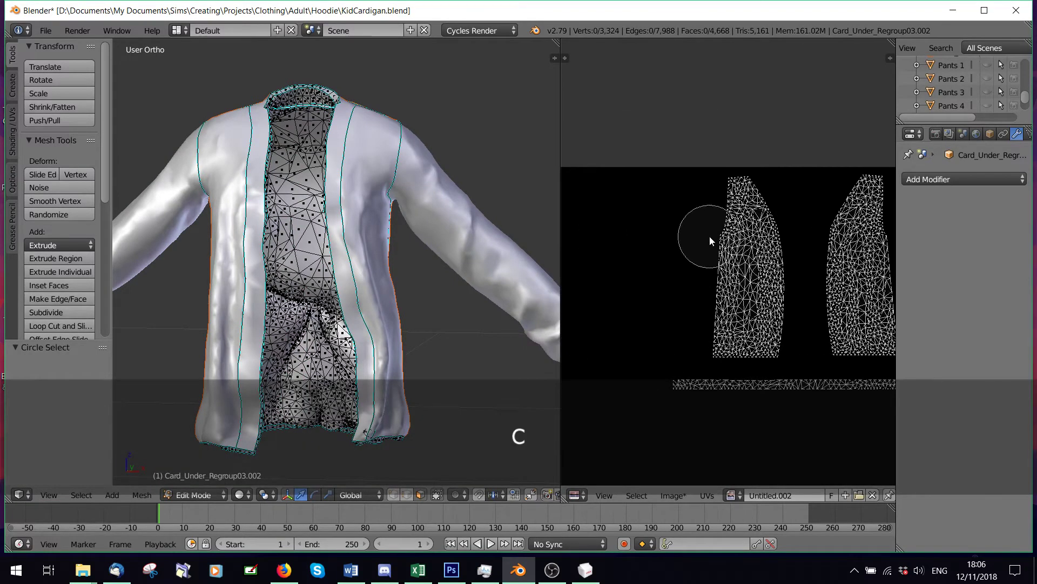
drag(716, 209, 719, 319)
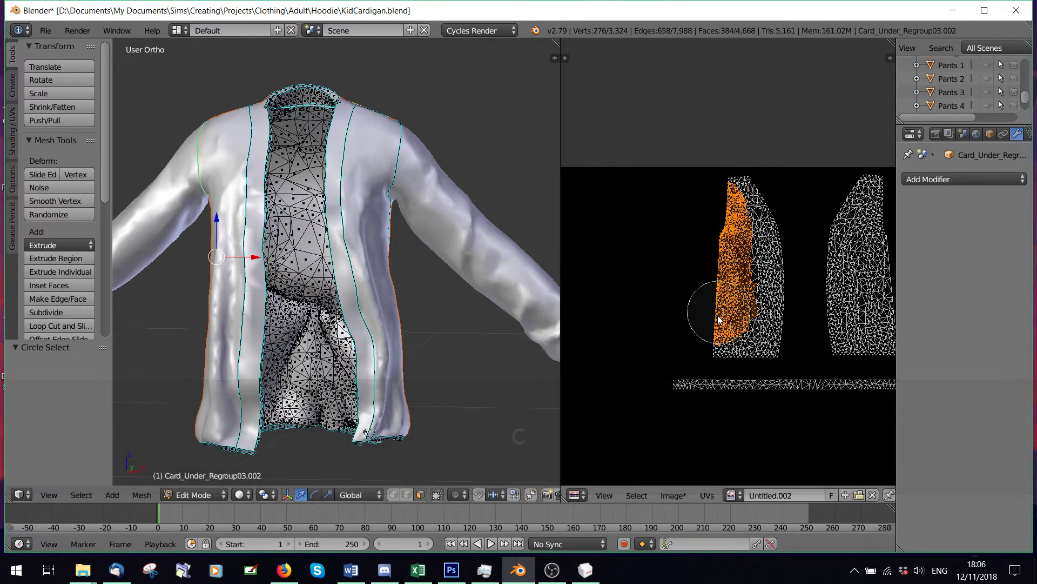
right_click(781, 243)
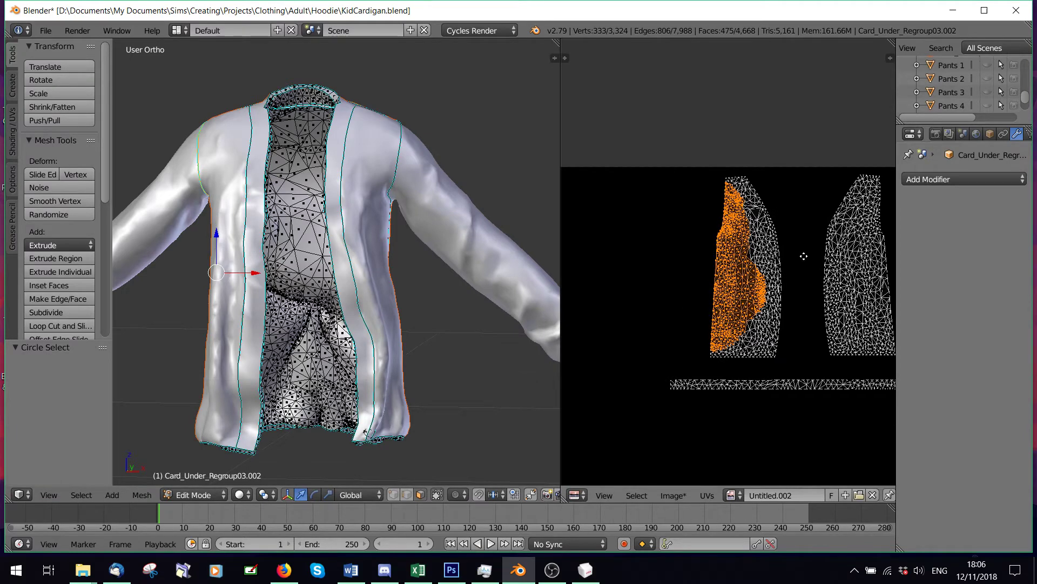
Step: Add the side portion of the inner layer's second front panel to the selection in the UV editor
middle_drag(877, 195, 721, 203)
key(c)
drag(721, 203, 720, 259)
mouse_move(732, 322)
mouse_down()
mouse_move(718, 301)
mouse_move(721, 246)
mouse_up()
right_click(722, 245)
scroll(688, 271, down, 3)
scroll(688, 271, up, 3)
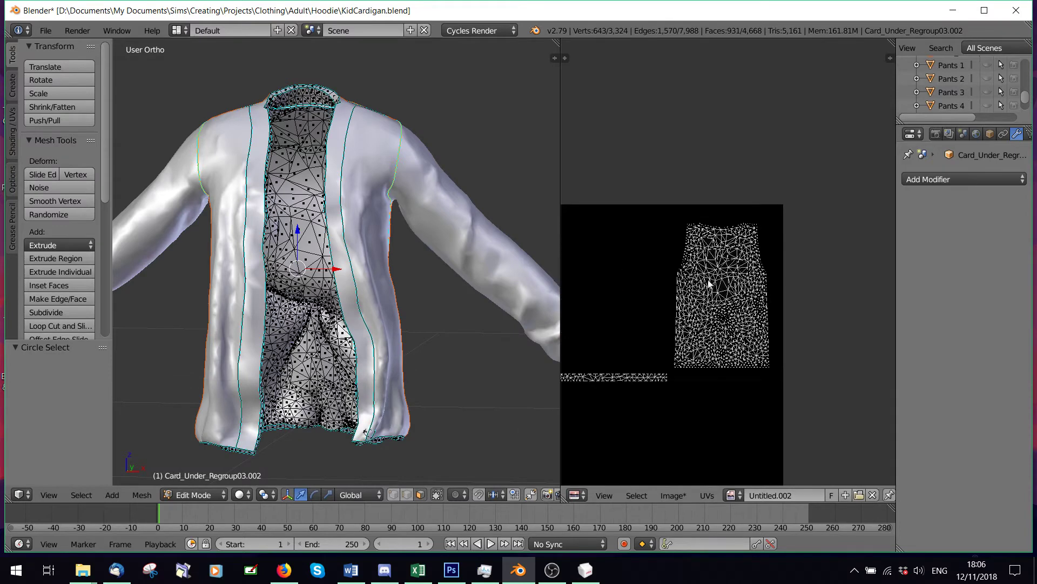
Step: Add the middle of the inner back panel to the selection, leaving out its neckline and hem faces
key(c)
mouse_move(695, 278)
mouse_down()
mouse_move(756, 282)
mouse_move(727, 316)
mouse_move(738, 340)
mouse_move(718, 297)
mouse_move(721, 274)
mouse_up()
right_click(689, 298)
scroll(403, 269, down, 2)
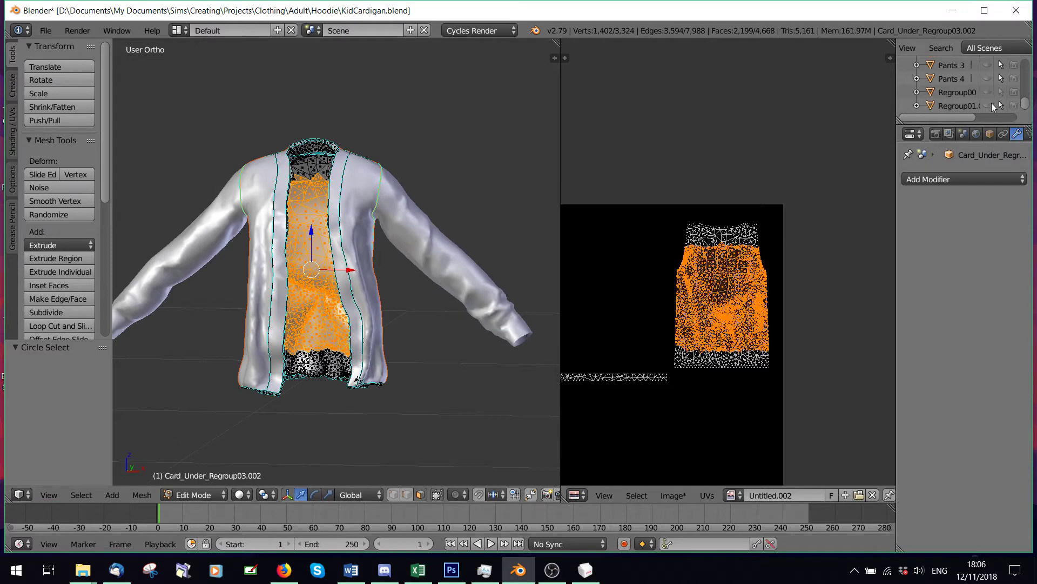
Step: Unhide the Regroup01.002 body mesh and circle-deselect more inner faces near the back hem and on the front panel islands
click(987, 105)
middle_drag(227, 260, 340, 332)
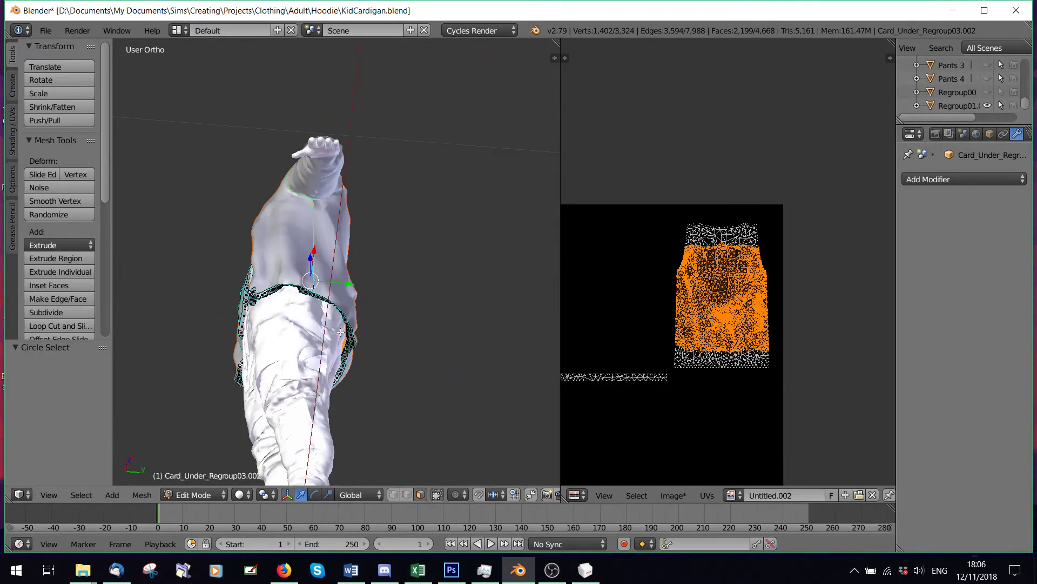
key(c)
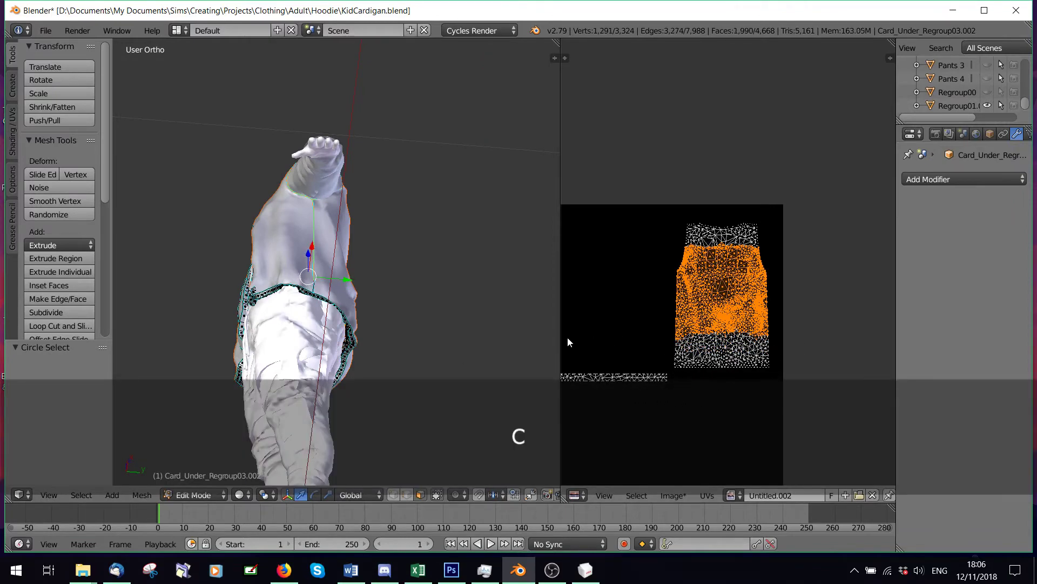
middle_drag(432, 302, 456, 326)
middle_drag(659, 337, 792, 346)
middle_drag(727, 335, 882, 341)
key(c)
middle_drag(707, 331, 591, 295)
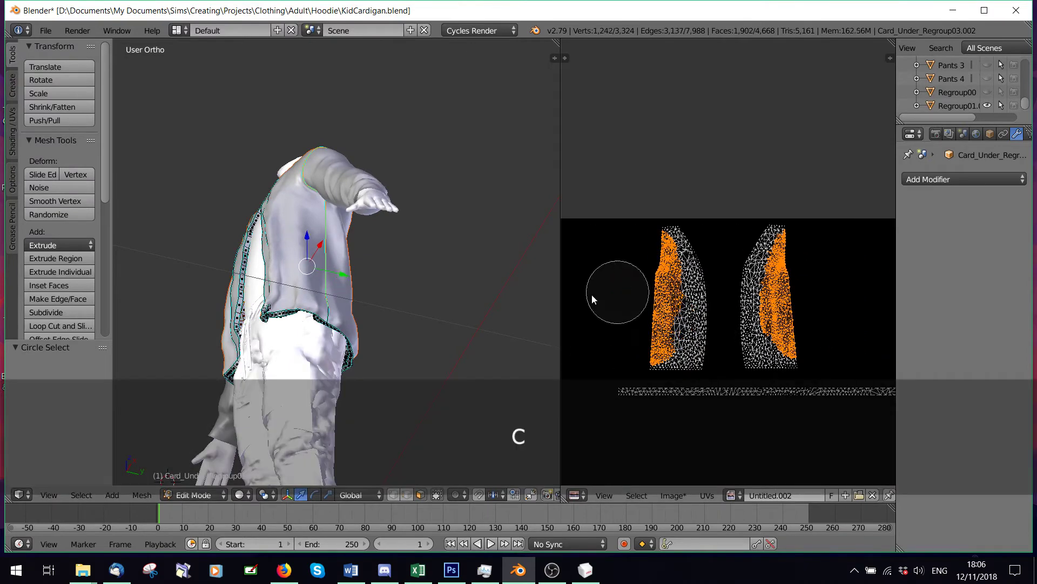
Step: Delete the selected hidden faces of the cardigan's inner layer
middle_drag(262, 278, 359, 318)
key(Delete)
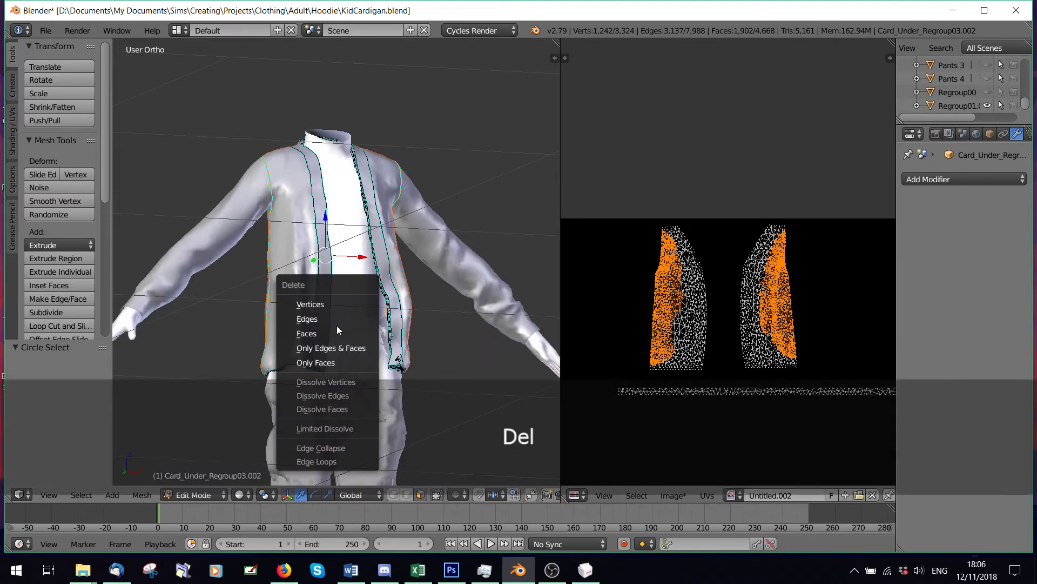
click(336, 328)
Step: Examine the cardigan's front, collar and hem for visible gaps and check the remaining inner-layer UV islands
middle_drag(450, 283, 410, 301)
scroll(363, 311, up, 2)
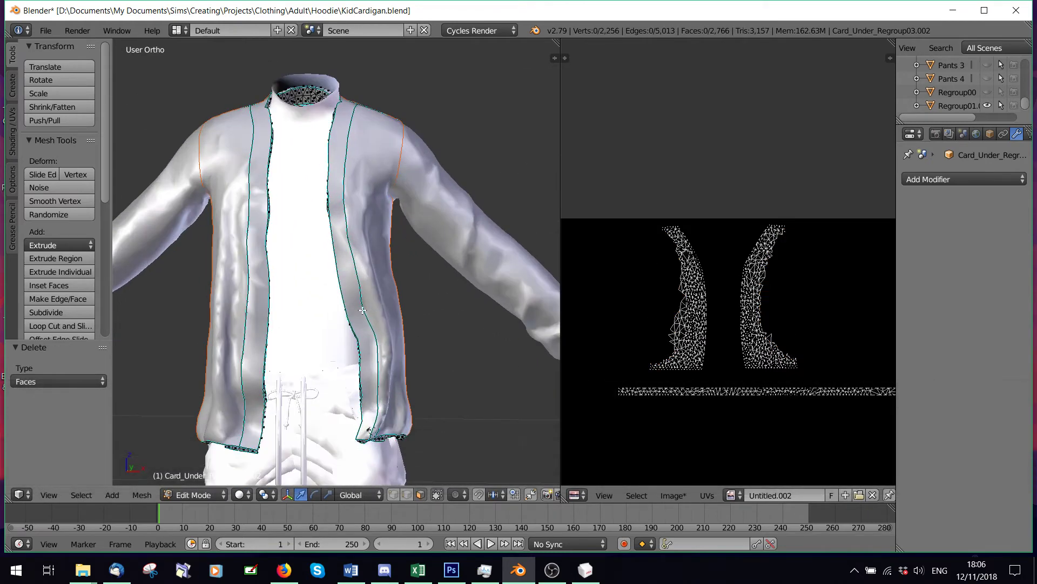
middle_drag(337, 303, 286, 331)
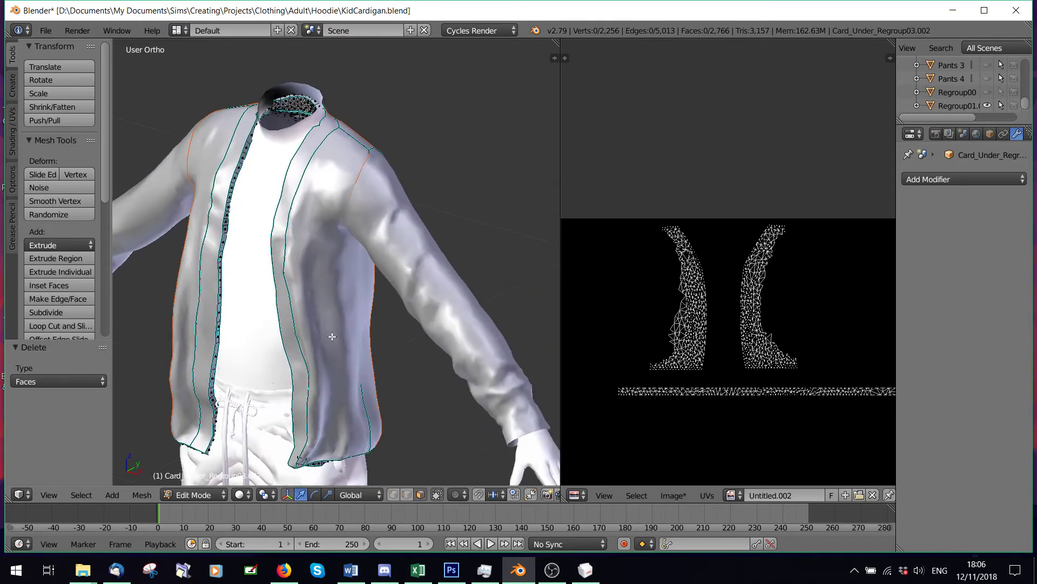
scroll(793, 316, down, 2)
scroll(708, 306, up, 2)
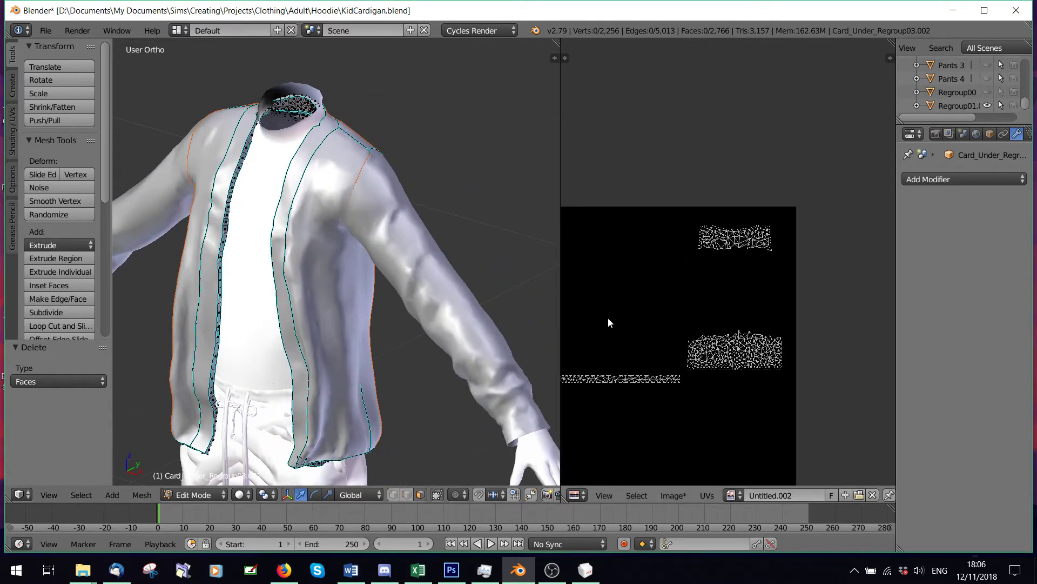
middle_drag(607, 316, 815, 320)
middle_drag(464, 270, 414, 253)
Step: Return to Object Mode and add the sleeves to the selected inner and outer cardigan body pieces
click(187, 494)
click(195, 476)
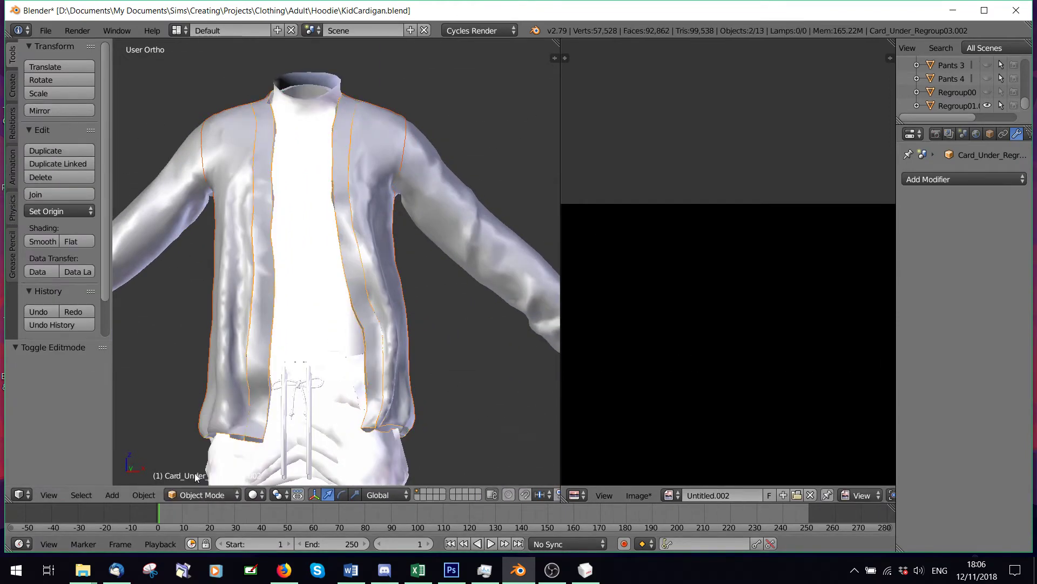
scroll(403, 220, down, 1)
scroll(403, 216, down, 1)
shift+right_click(406, 222)
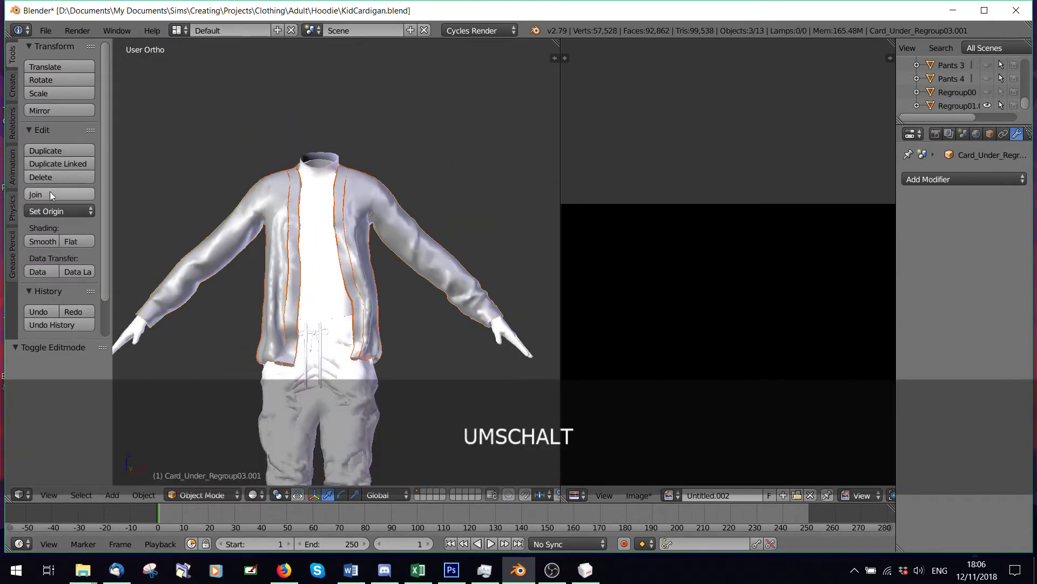
Step: Try to join the selected cardigan pieces into one object
middle_drag(350, 315, 308, 236)
scroll(308, 236, up, 2)
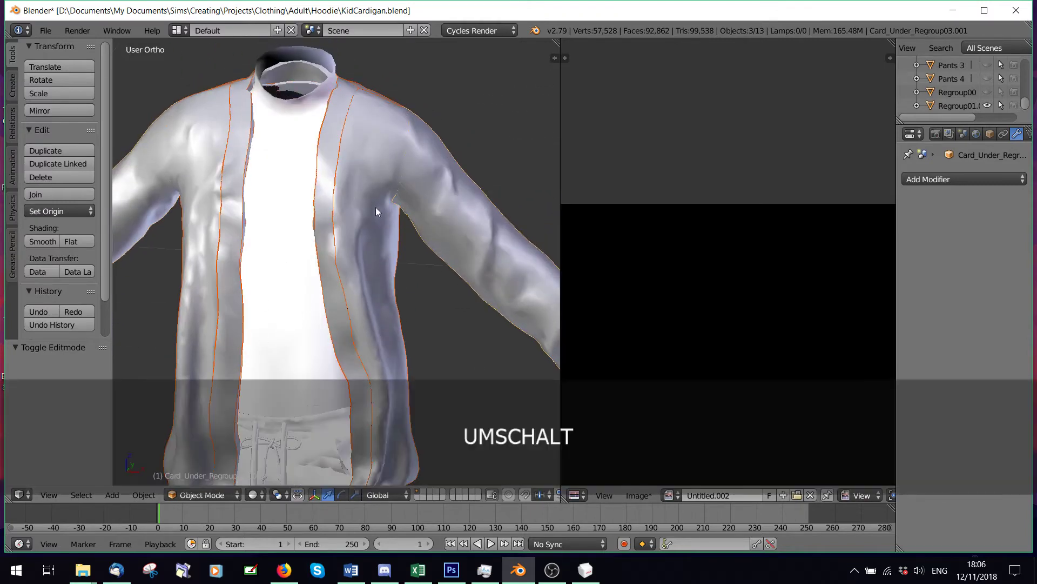
shift+right_click(438, 187)
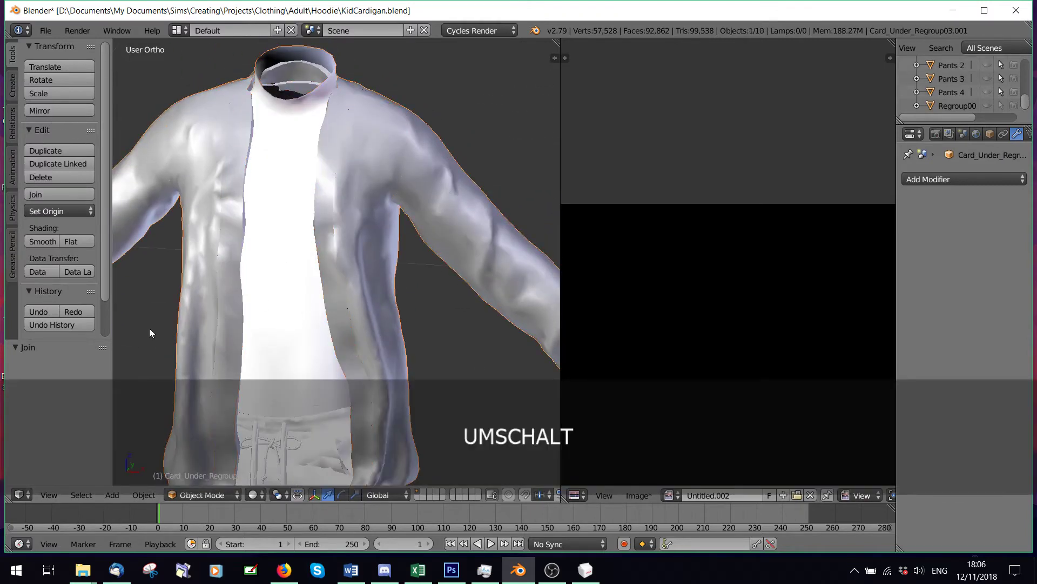
Step: Check the joined mesh and its UVs in Edit Mode, return to Object Mode and undo the join
click(202, 495)
click(186, 461)
scroll(256, 349, down, 2)
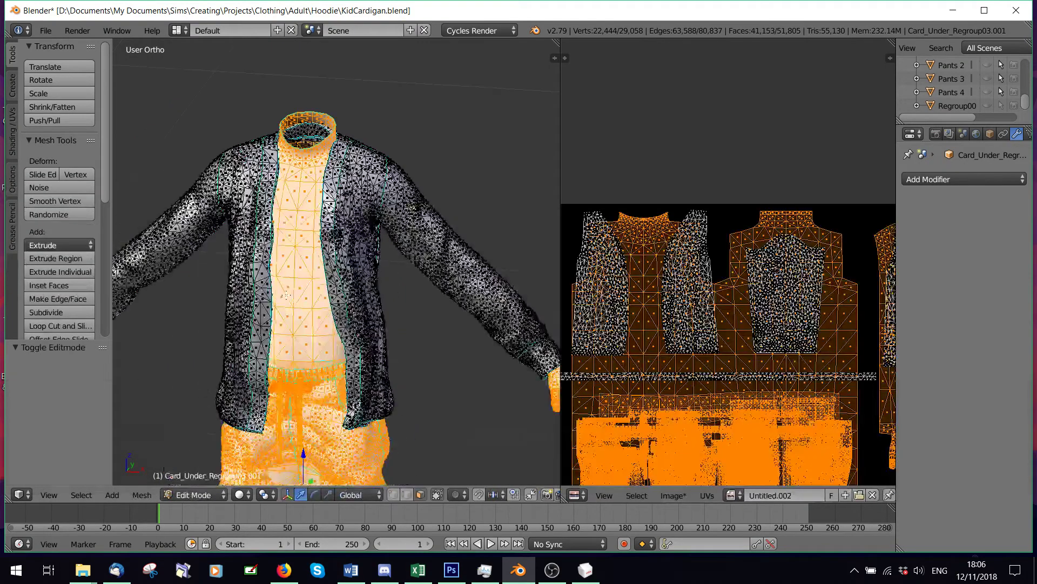
key(a)
key(a)
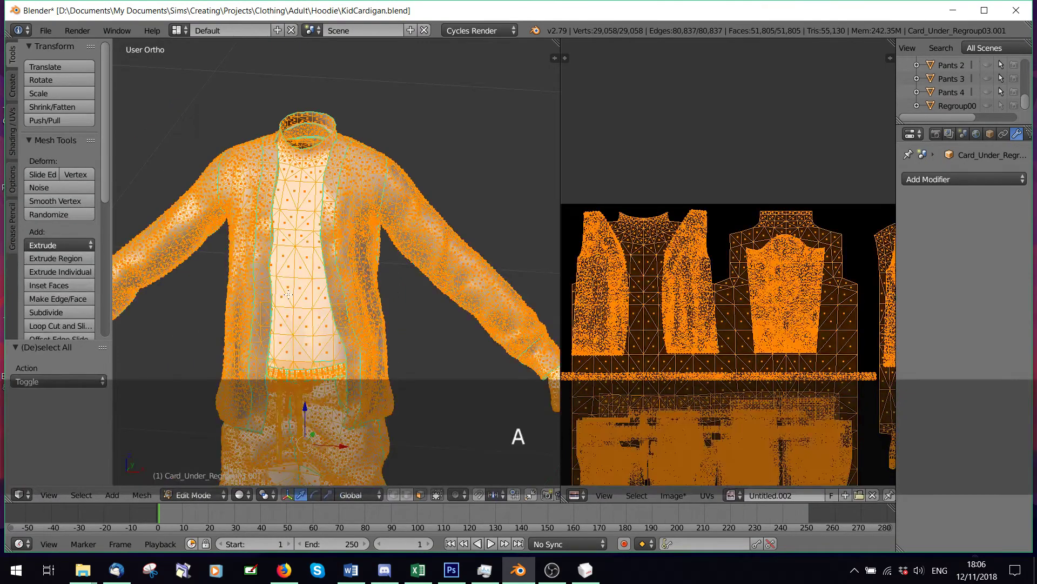
key(a)
click(183, 488)
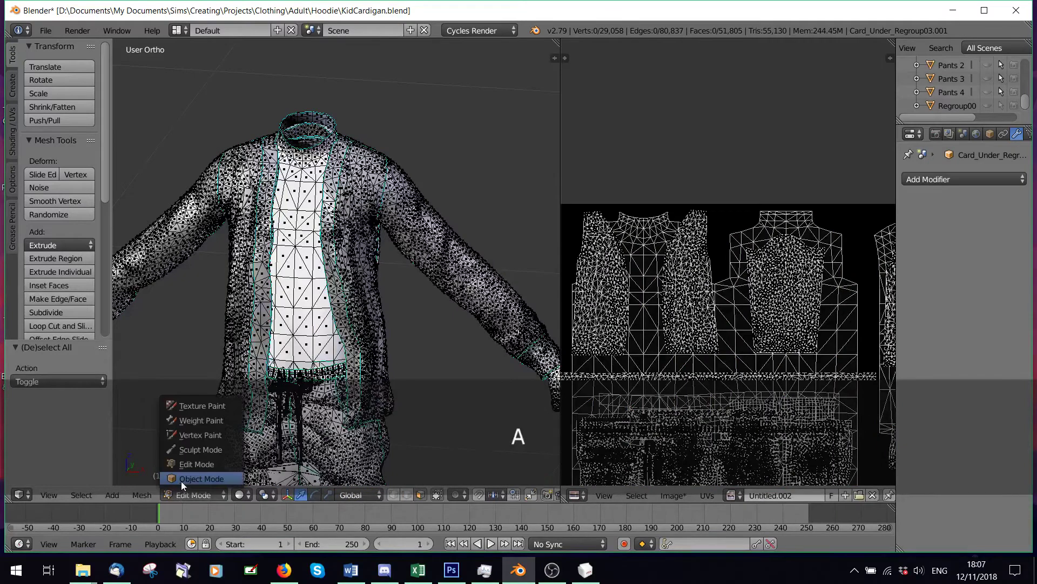
click(181, 481)
key(ctrl+z)
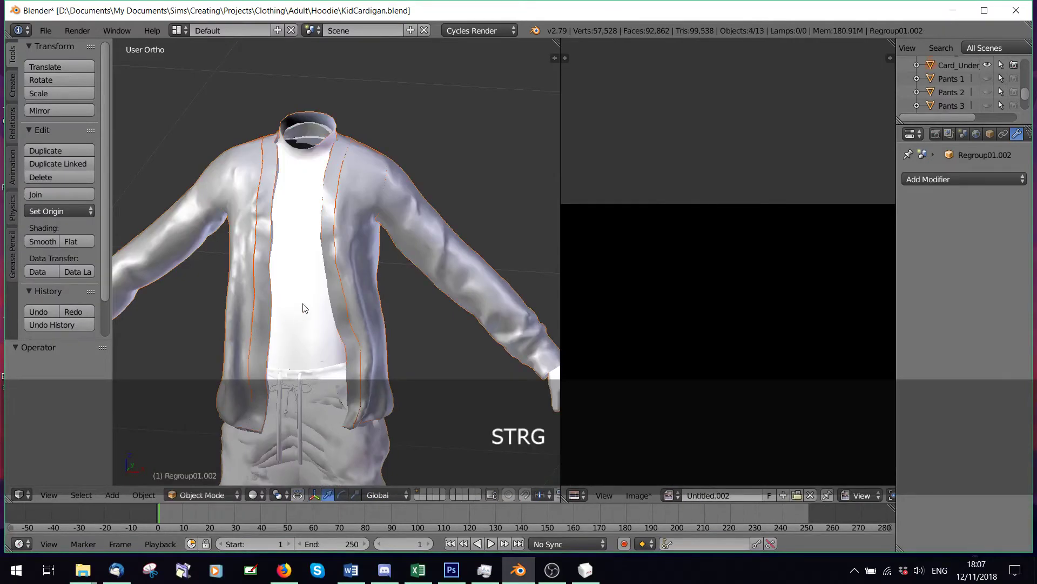
Step: Join the sleeves with the cardigan's outer body piece and check the combined mesh and UVs in Edit Mode
key(ctrl+z)
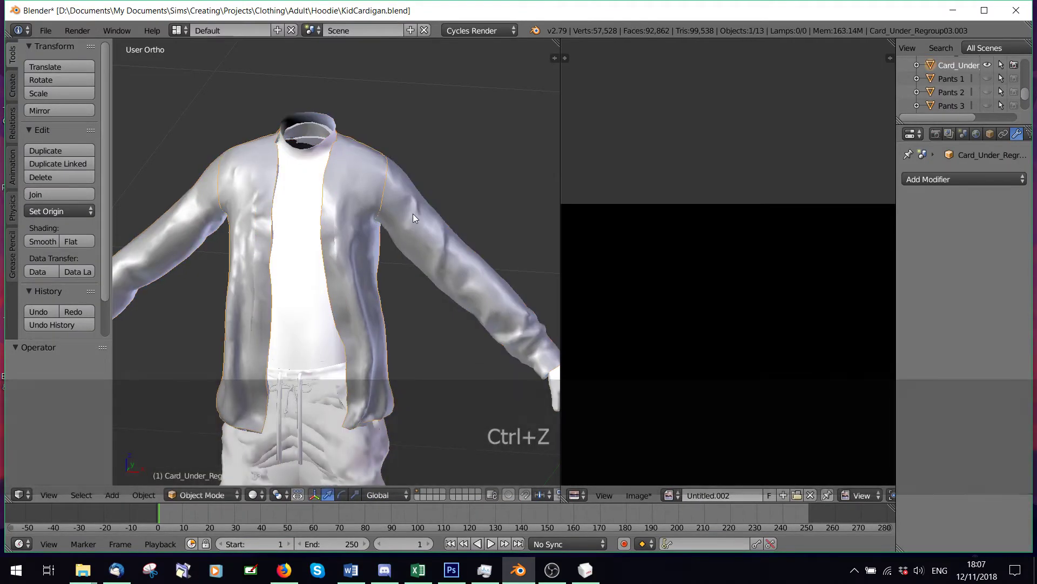
shift+right_click(498, 316)
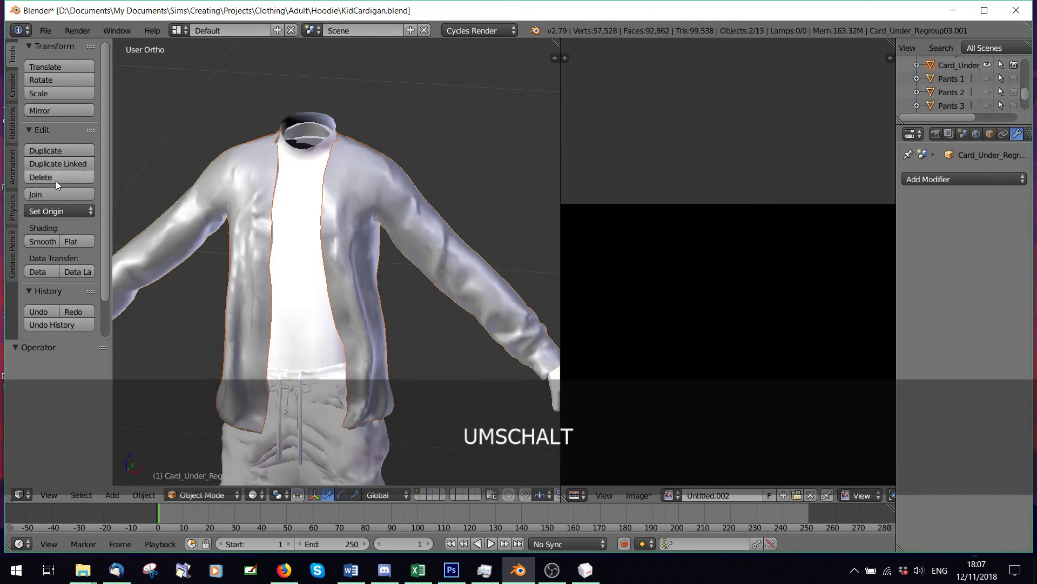
key(Tab)
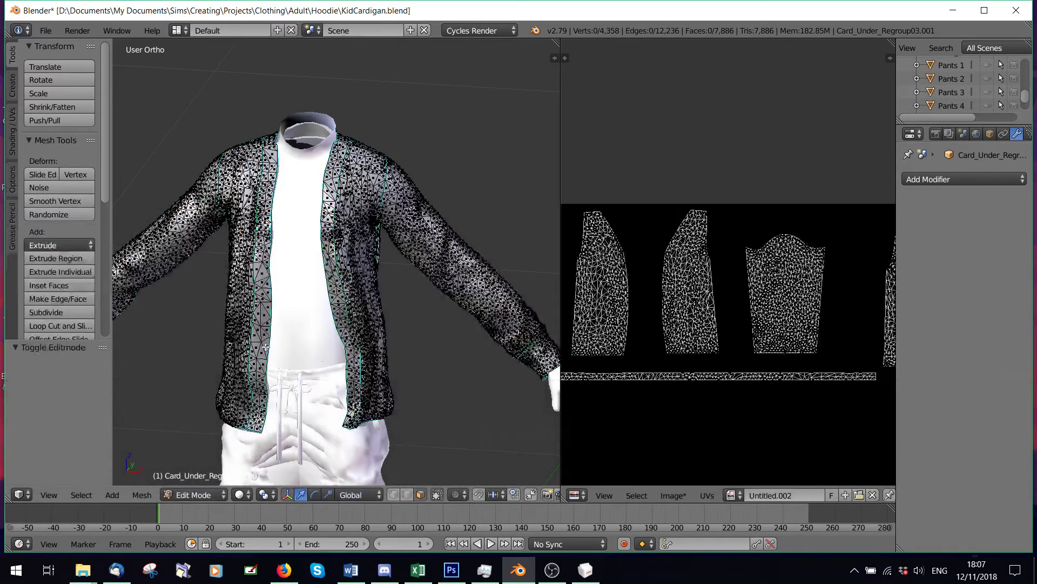
key(a)
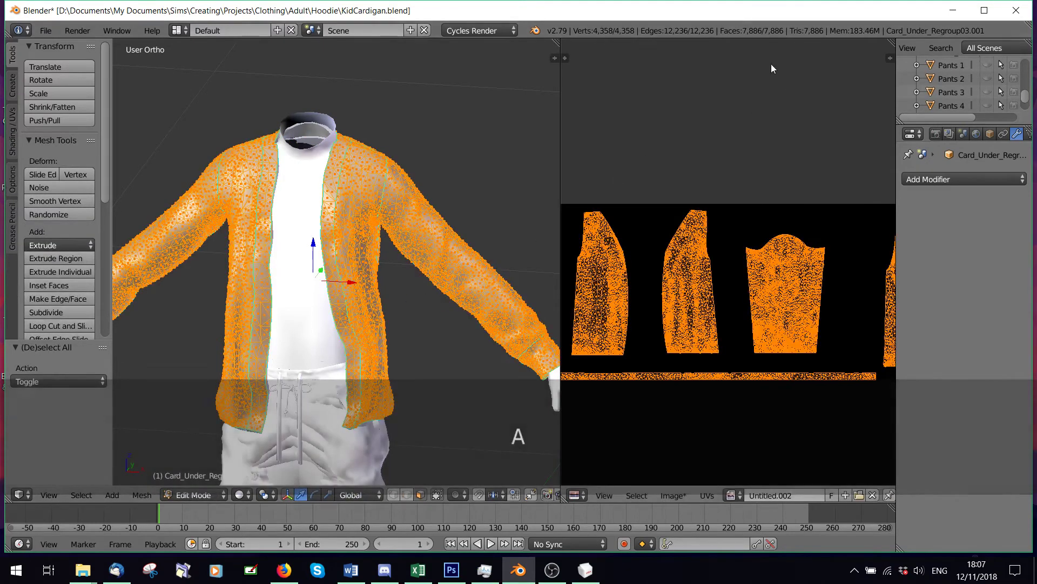
middle_drag(341, 295, 341, 271)
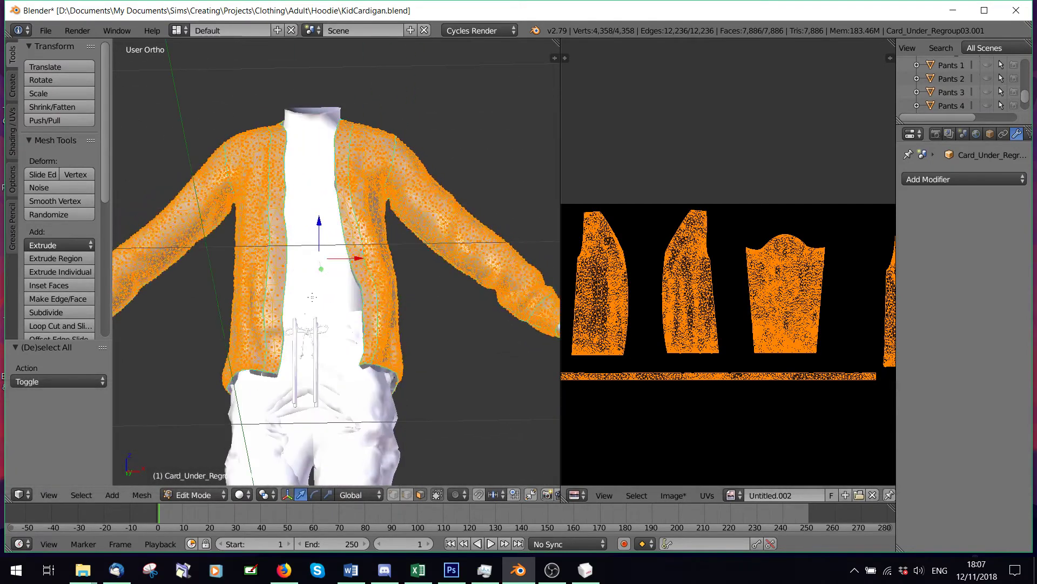
Step: Return to Object Mode, join the other cardigan layer to the piece with sleeves, and check the whole mesh in Edit Mode
click(173, 494)
click(174, 479)
key(shift)
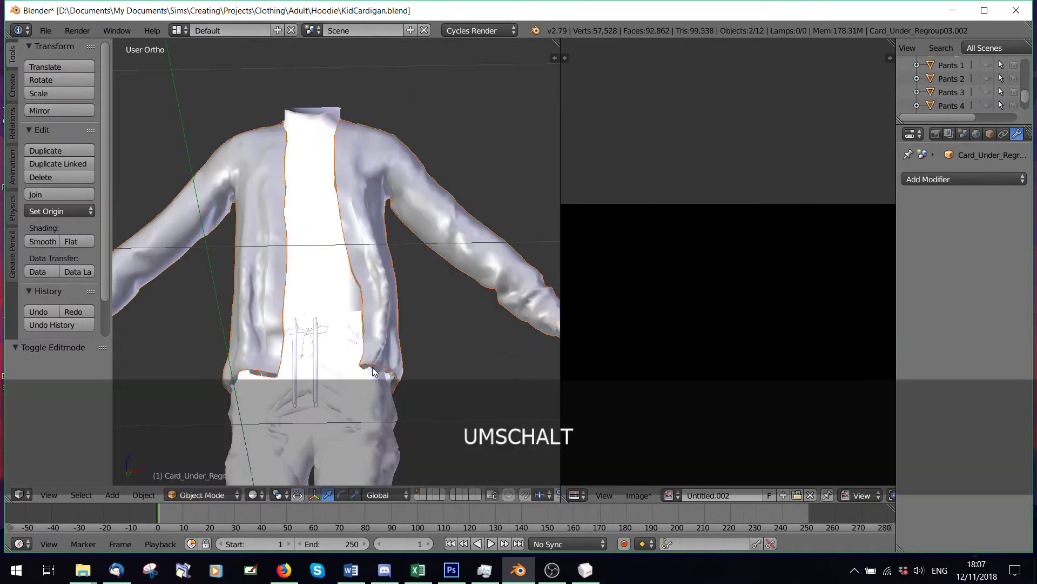
click(53, 194)
click(208, 493)
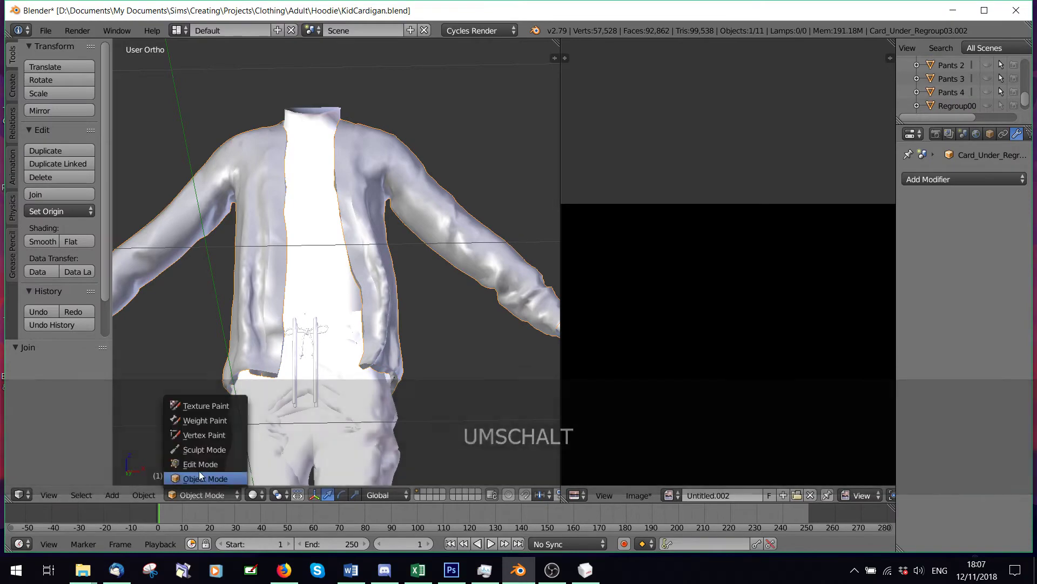
click(199, 467)
key(a)
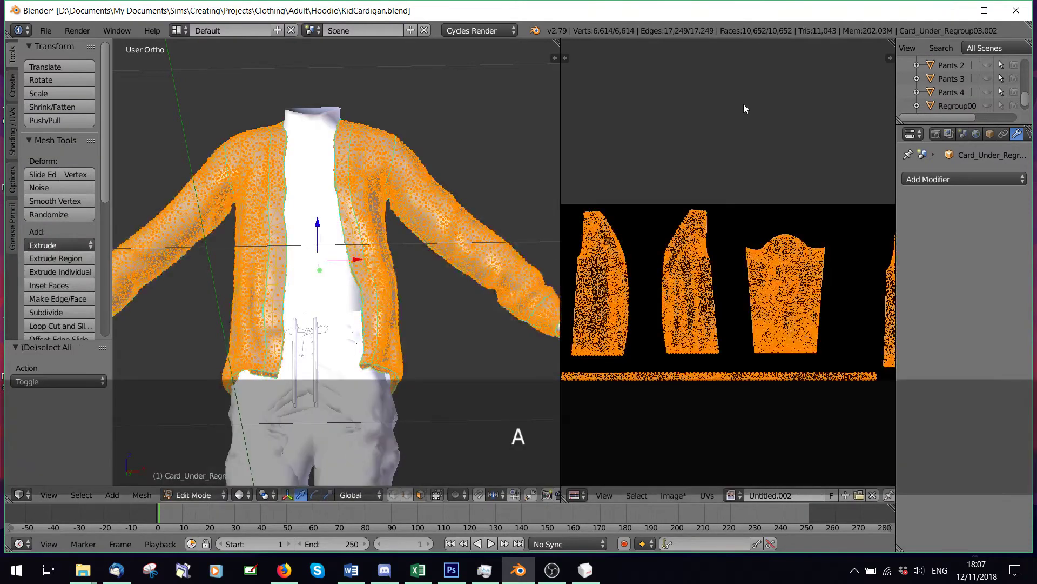
middle_drag(493, 202, 398, 258)
Step: Return to Object Mode and undo the edits back to the single-layer cardigan with its sleeves attached
click(191, 494)
click(189, 469)
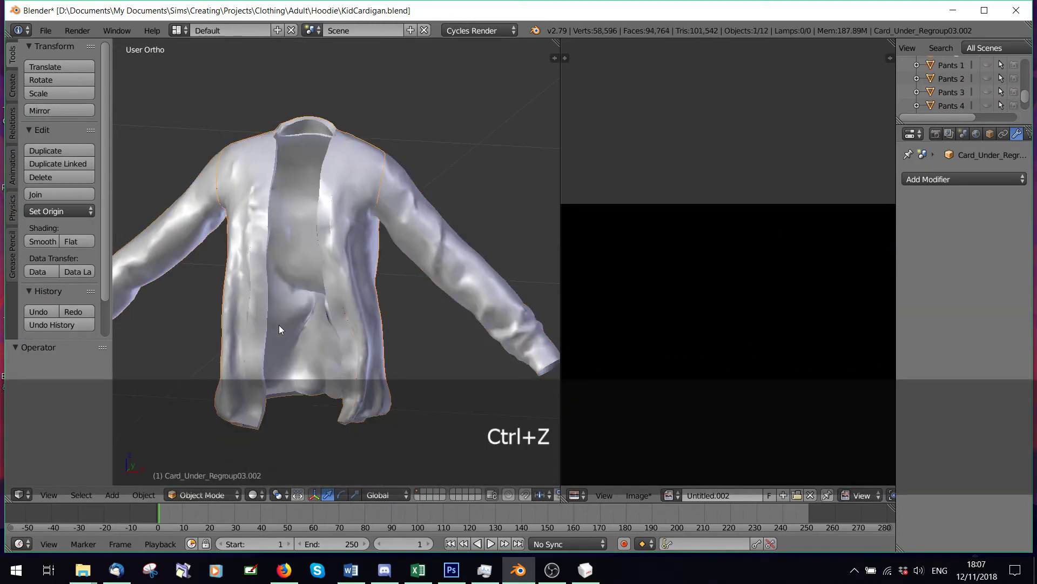
key(ctrl+z)
key(ctrl+z)
key(ctrl+z)
key(ctrl+z)
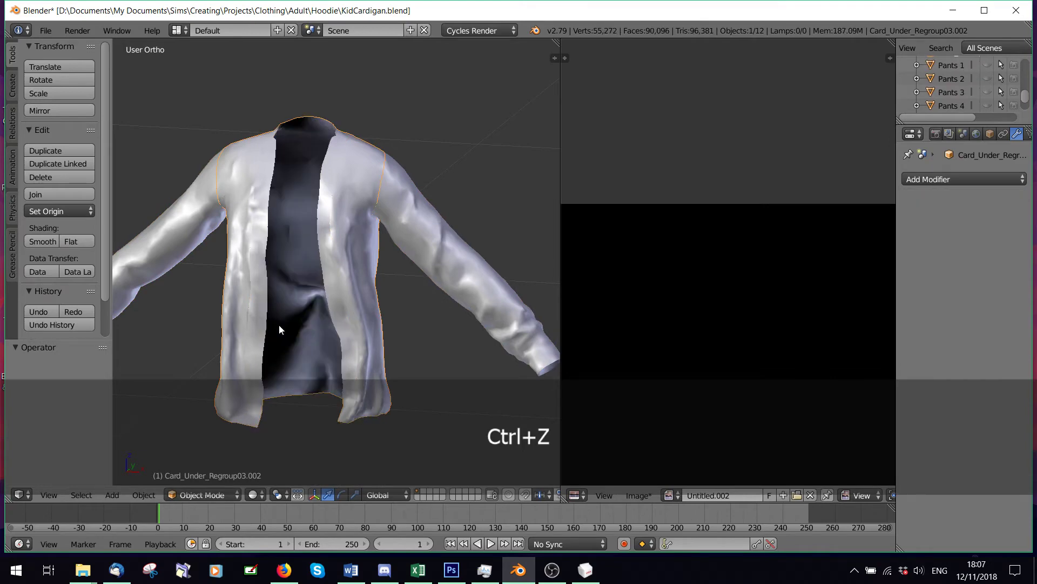
key(ctrl+z)
key(ctrl+z)
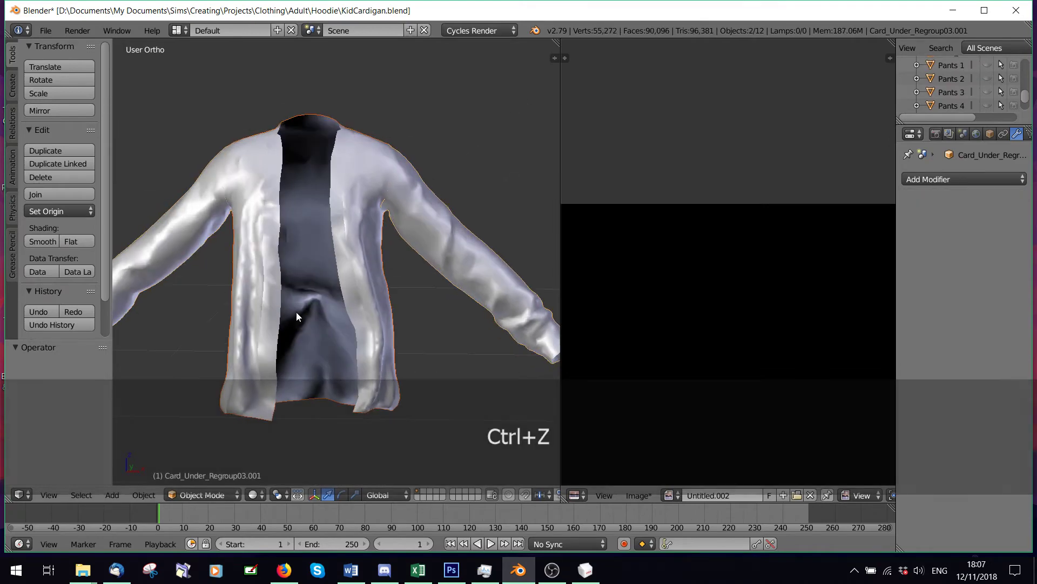
Step: Enter Edit Mode on the whole single-layer cardigan and switch to edge selection
click(189, 494)
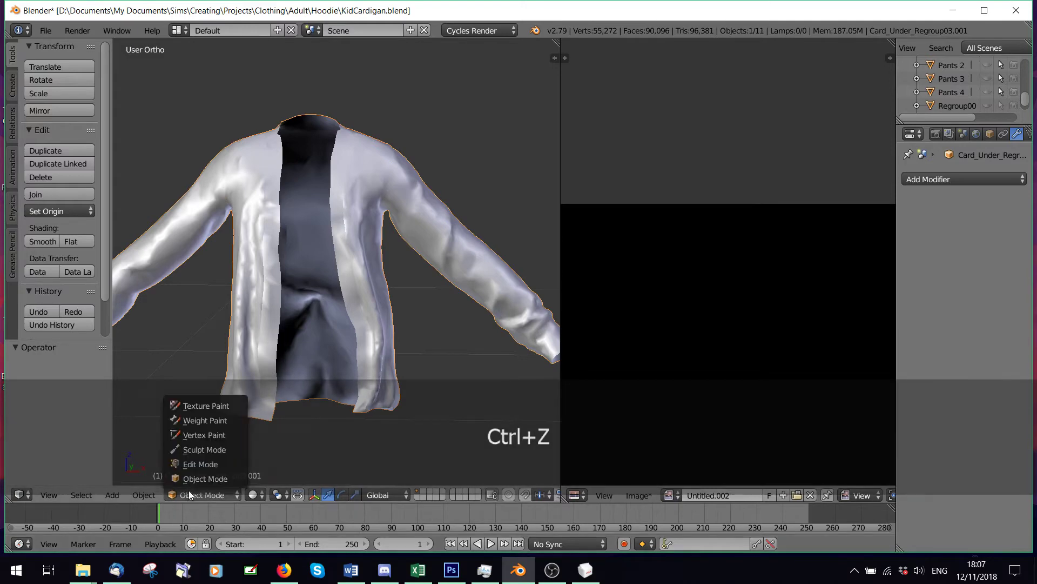
click(192, 464)
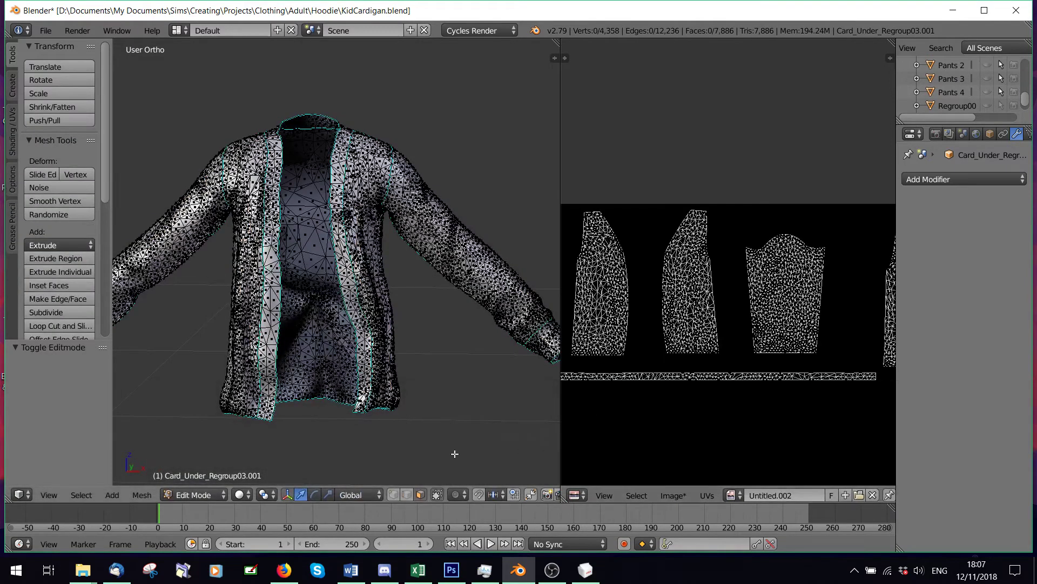
click(402, 495)
scroll(725, 283, down, 2)
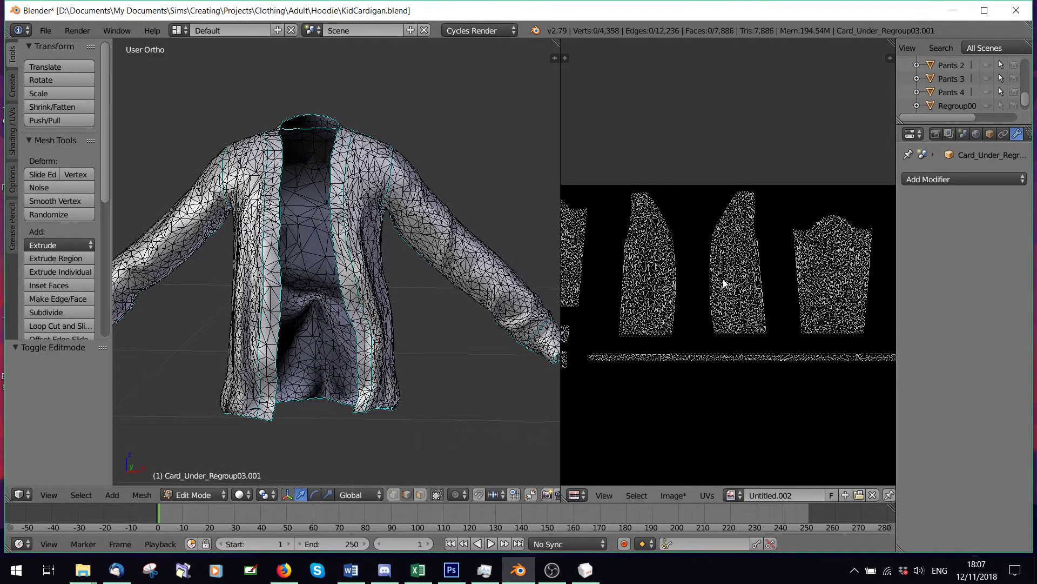
scroll(732, 288, down, 2)
middle_drag(804, 297, 698, 290)
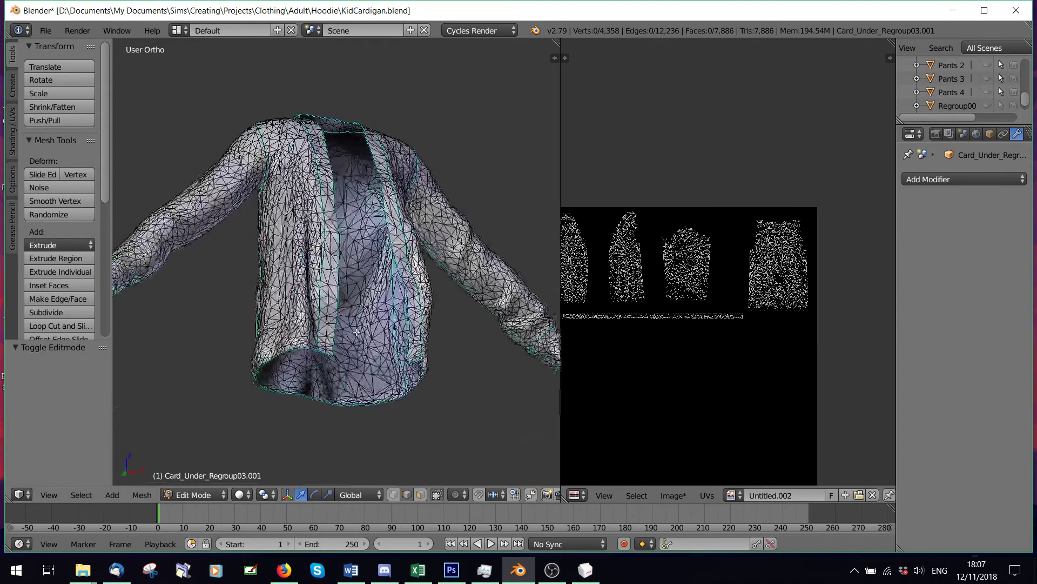
middle_drag(367, 325, 359, 375)
scroll(715, 307, up, 3)
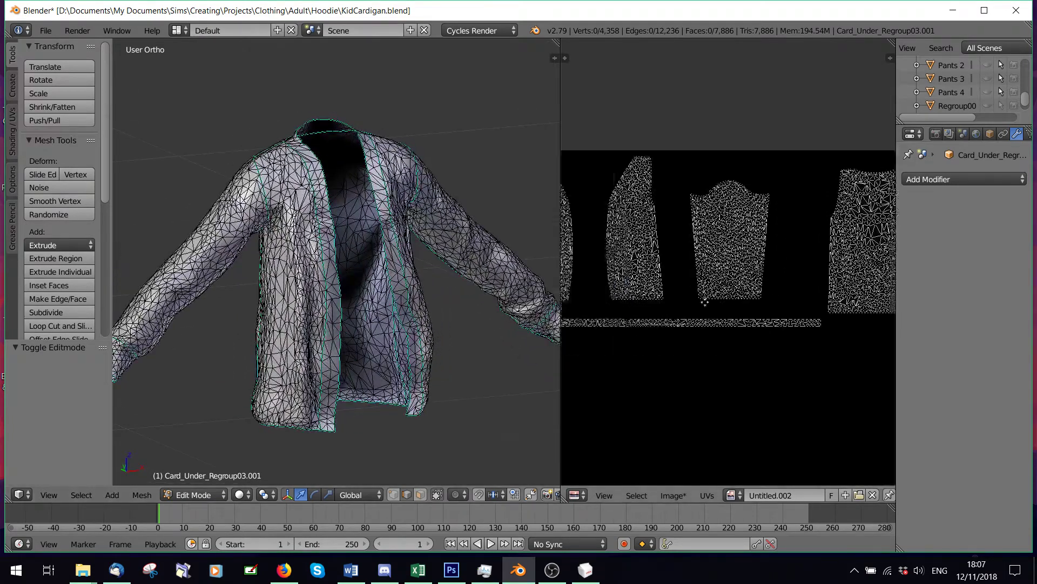
scroll(388, 270, up, 2)
scroll(388, 270, up, 3)
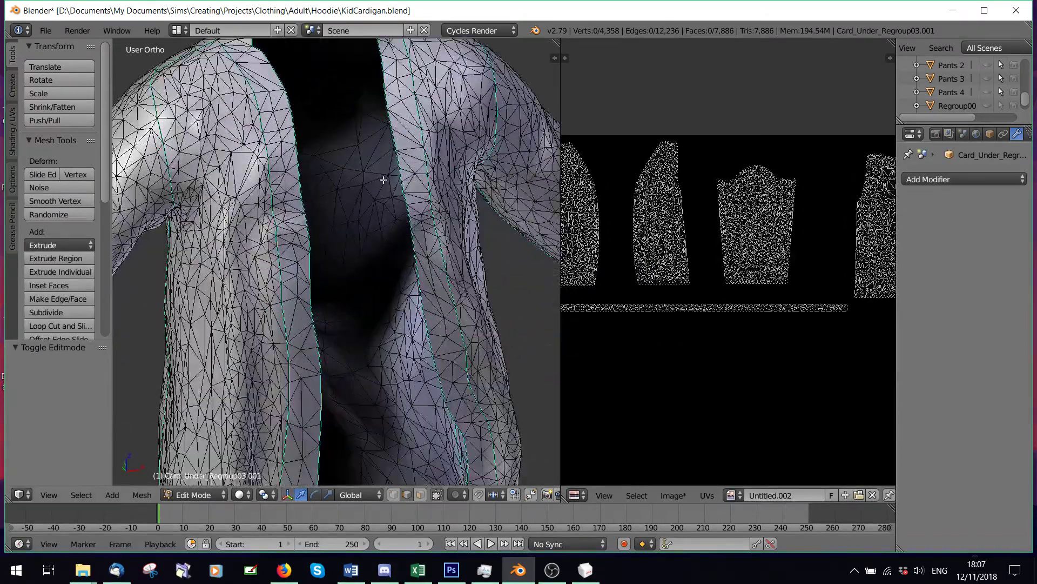
Step: Select the outer edges of the wearer's left front band from the collar to the hem, completing the run in the UV layout
shift+middle_drag(382, 178, 363, 333)
scroll(377, 101, up, 2)
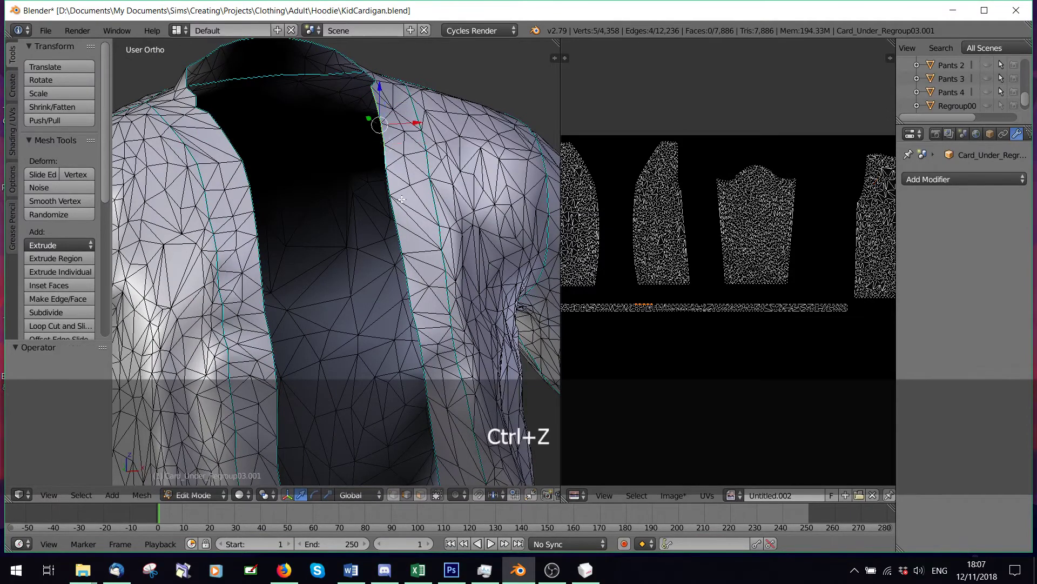
scroll(402, 199, up, 2)
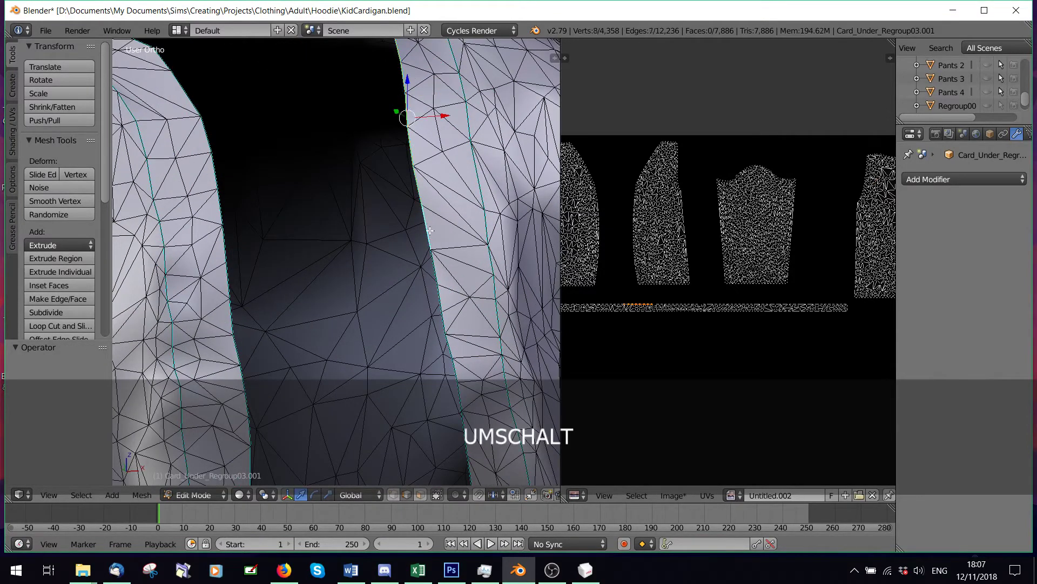
shift+right_click(443, 315)
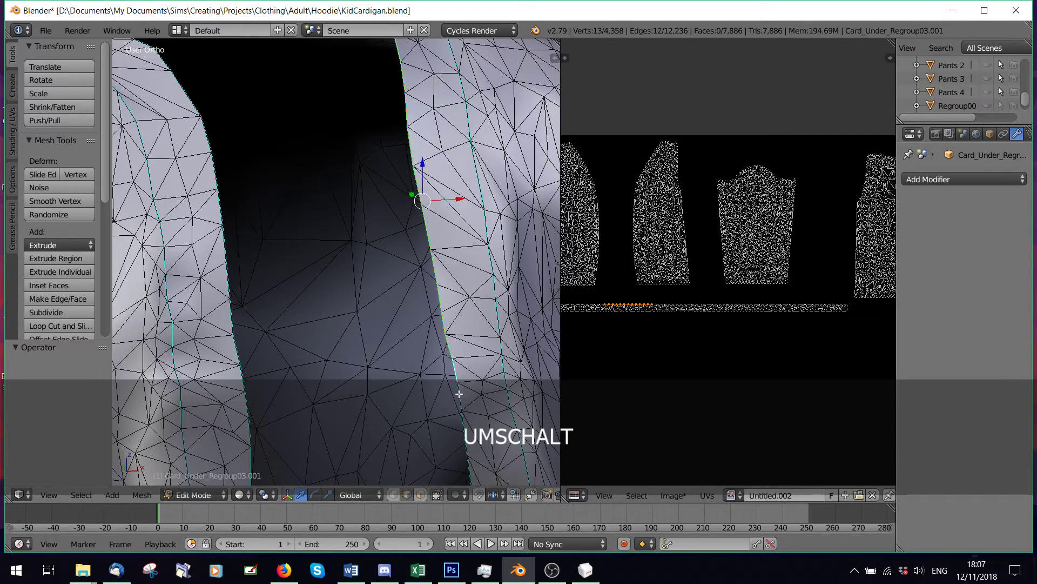
scroll(670, 325, up, 3)
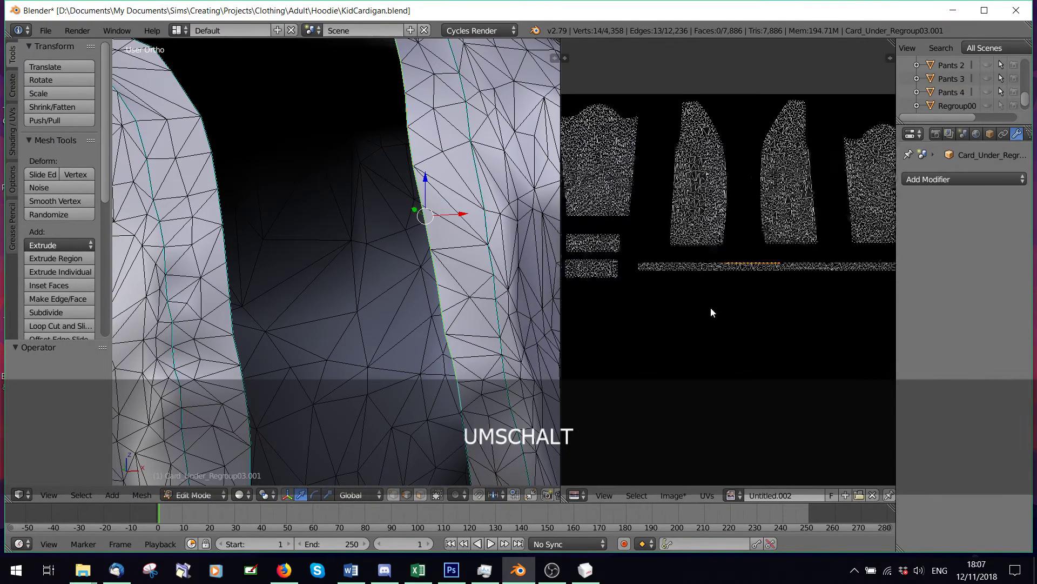
key(b)
drag(583, 250, 733, 266)
key(b)
right_click(593, 244)
Step: Extrude the selected front-opening edges backward into the cardigan to form an inner strip
scroll(579, 263, down, 5)
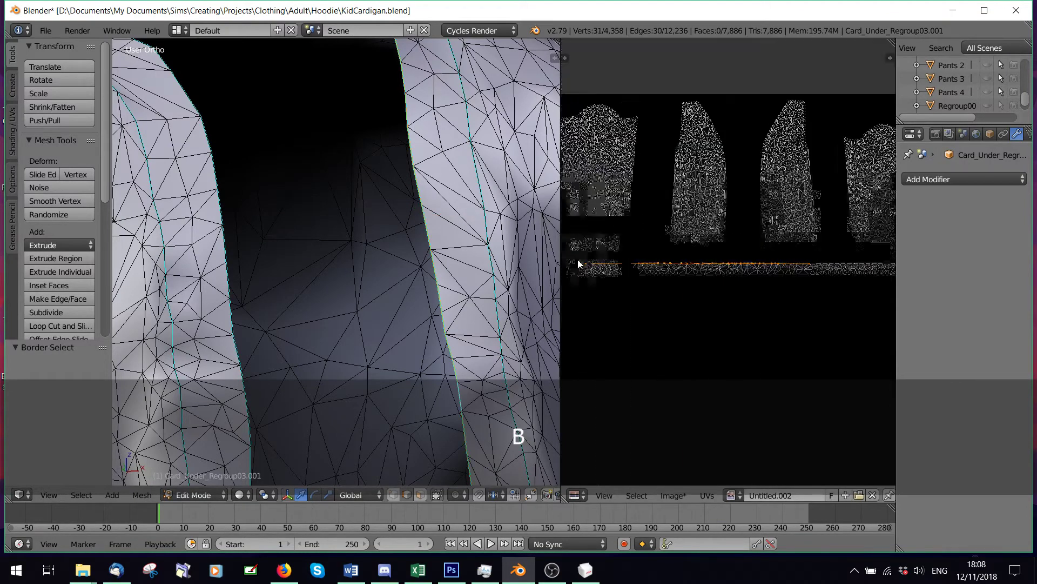
scroll(418, 357, down, 4)
shift+middle_drag(417, 358, 409, 93)
middle_drag(411, 392, 437, 226)
key(e)
drag(405, 190, 368, 185)
Step: Shift the strip's extruded edge along X by 0.009 and again by 0.007, and clear the selection
middle_drag(464, 211, 400, 206)
drag(396, 199, 409, 193)
middle_drag(409, 192, 394, 186)
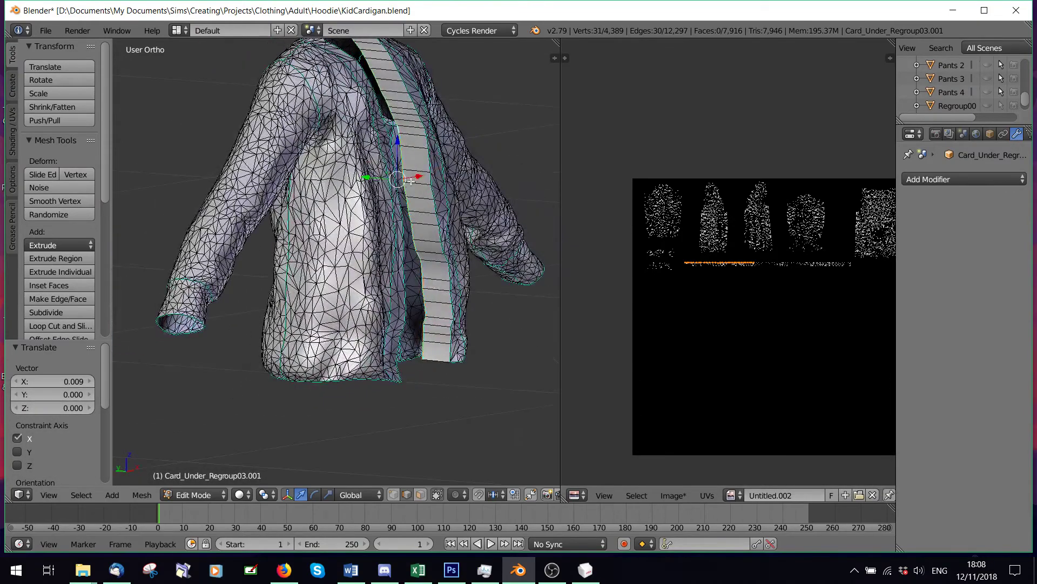
drag(416, 180, 417, 181)
middle_drag(417, 181, 403, 223)
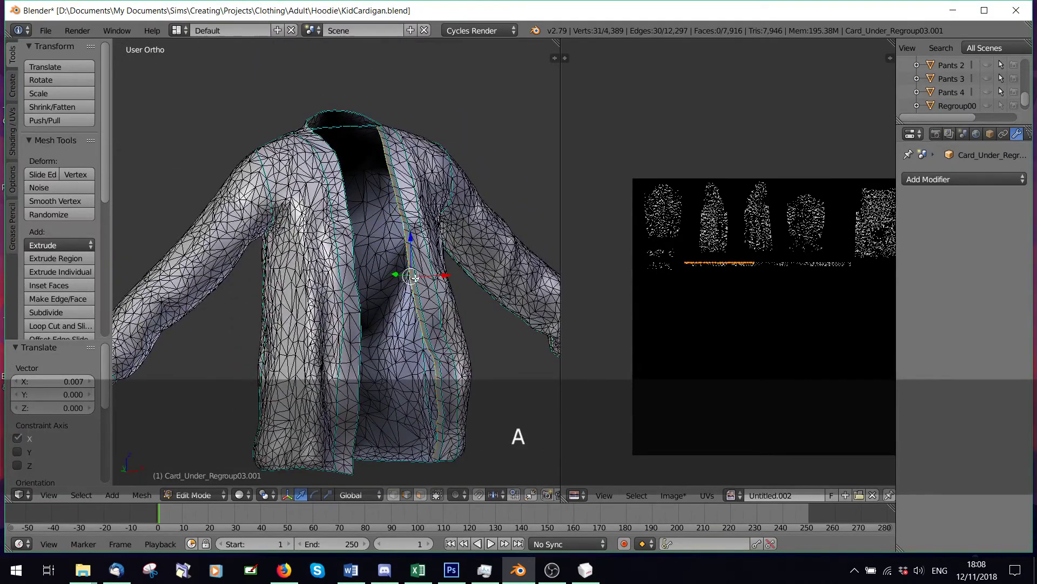
key(a)
Step: Box-select the hem edges of the wearer's left front panel in the UV layout
middle_drag(410, 277, 550, 274)
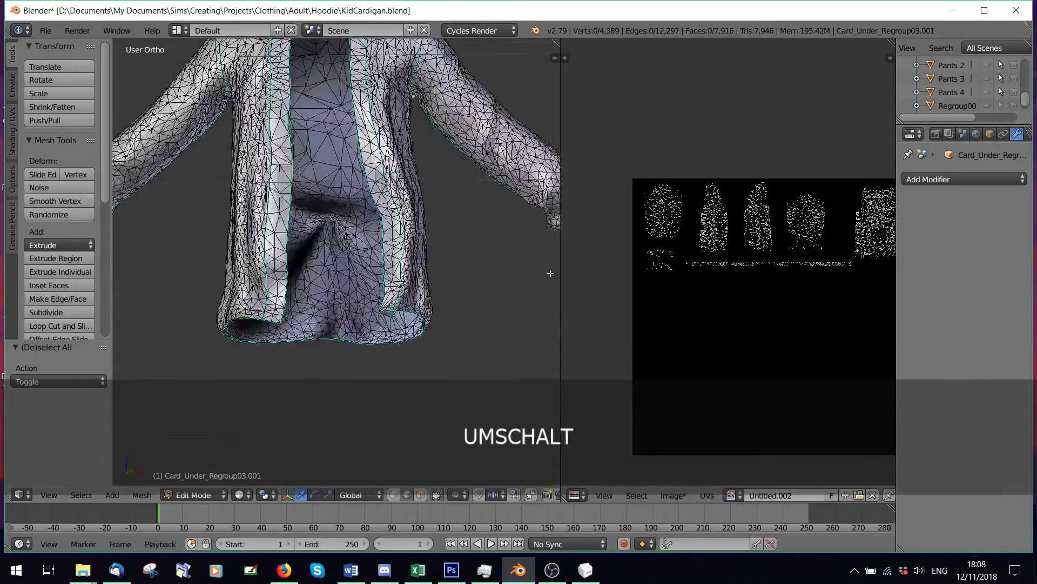
middle_drag(730, 297, 693, 310)
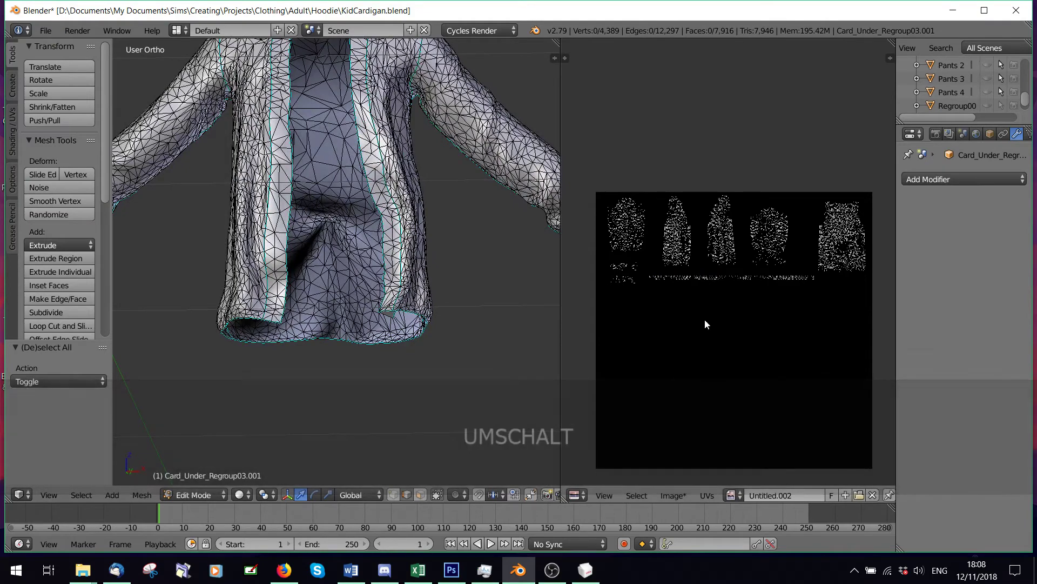
scroll(705, 319, up, 3)
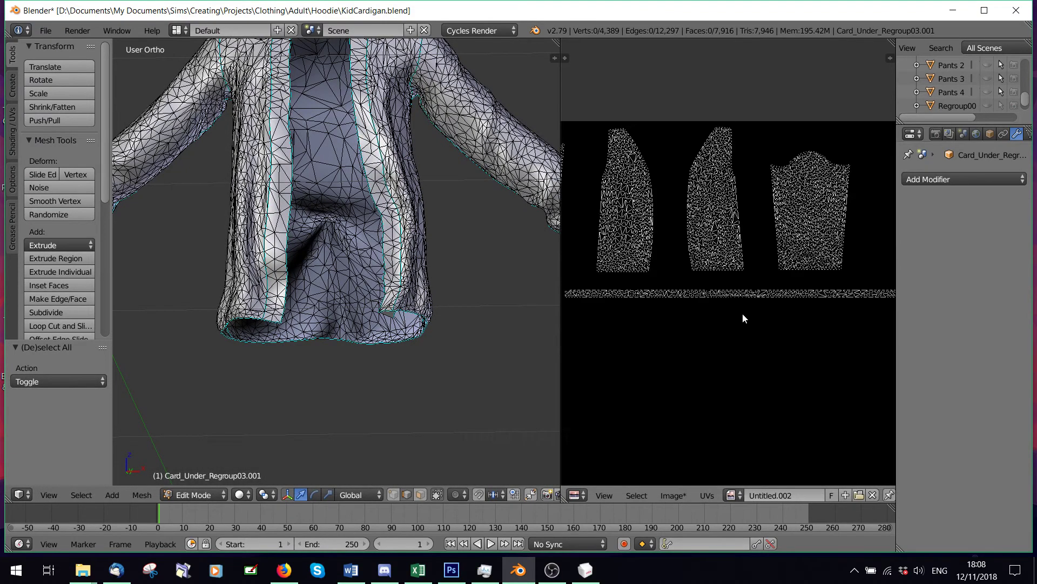
scroll(716, 306, down, 1)
scroll(706, 283, up, 4)
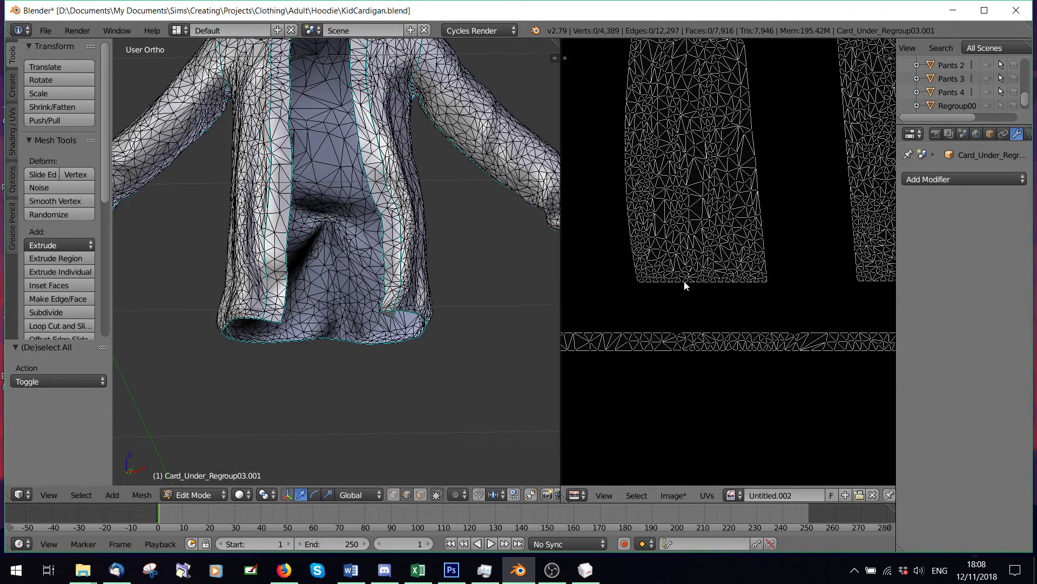
key(b)
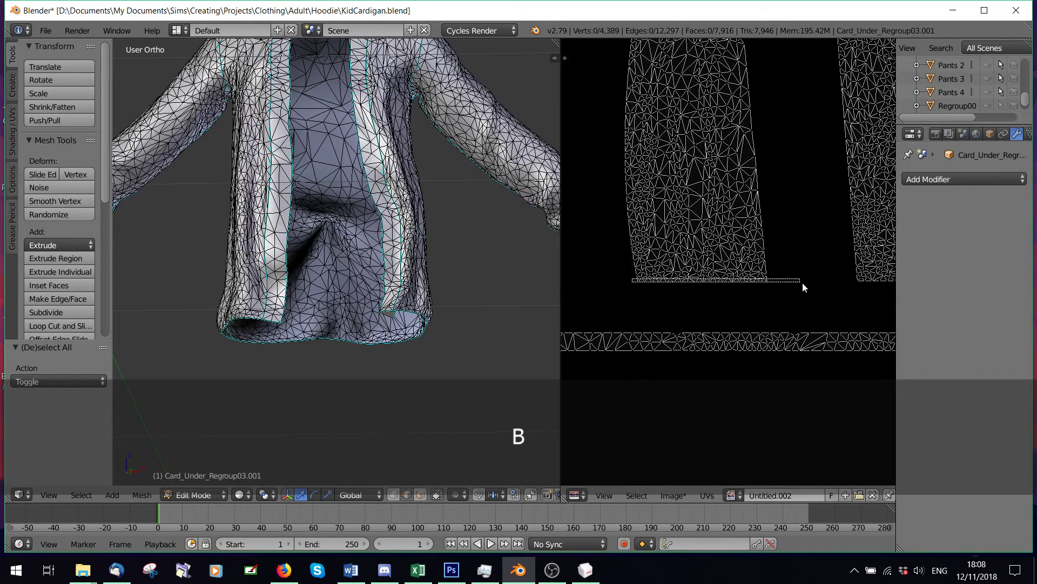
drag(813, 292, 814, 292)
key(b)
scroll(841, 277, down, 2)
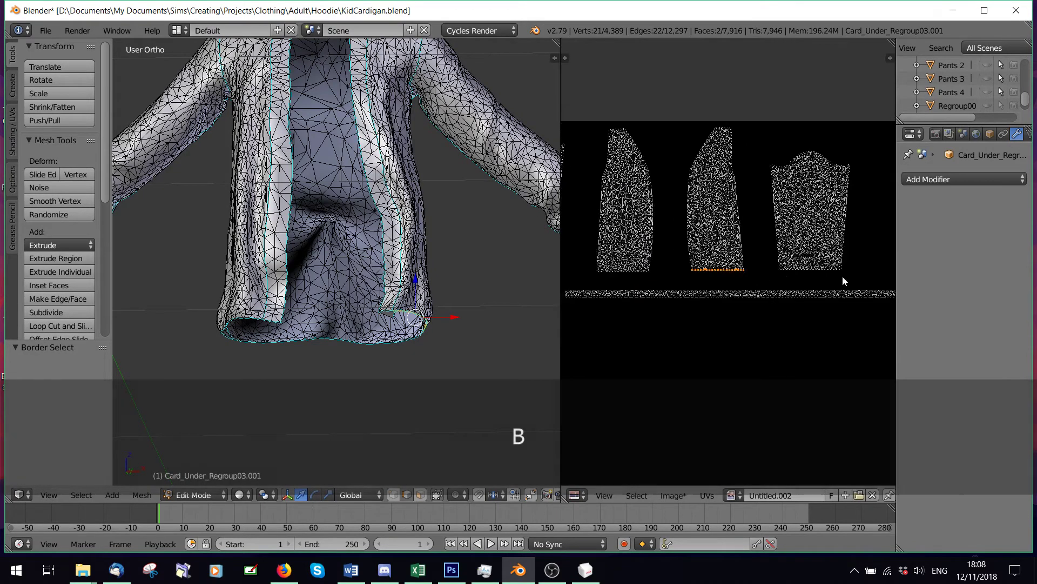
Step: Add the lower edge of the neighbouring sleeve island and the other front panel's hem edges to the UV selection
scroll(727, 277, up, 3)
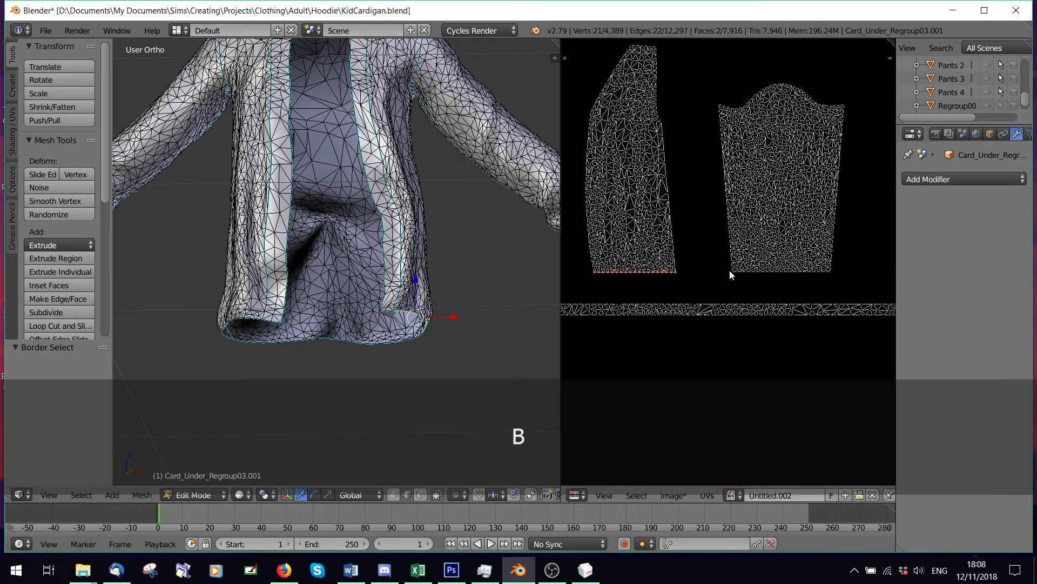
drag(729, 270, 843, 282)
key(b)
scroll(641, 287, down, 3)
scroll(729, 265, up, 5)
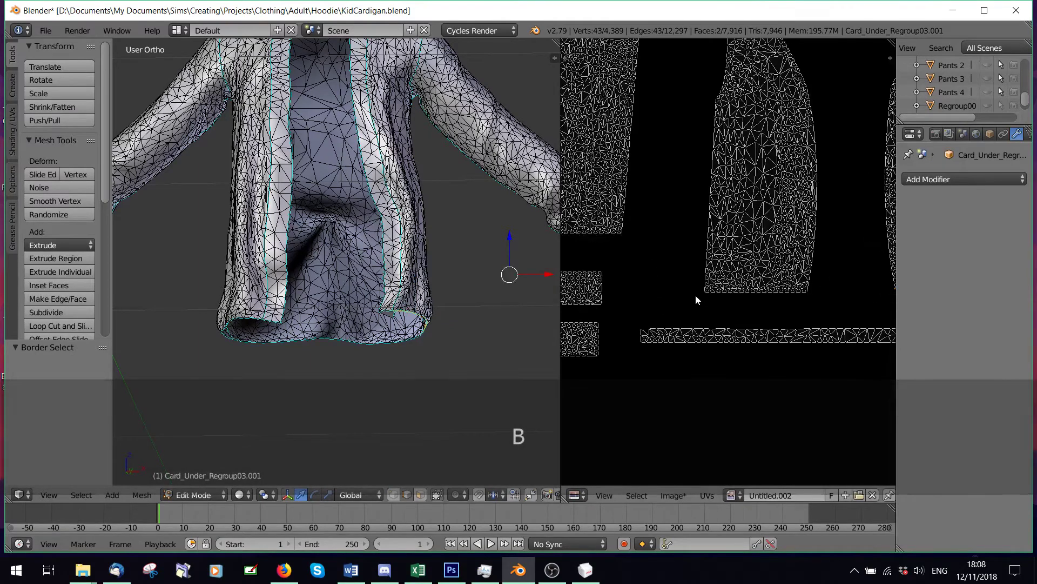
key(b)
drag(697, 291, 839, 303)
Step: Box-select the short end edges of the narrow front band's island in the UV layout
key(b)
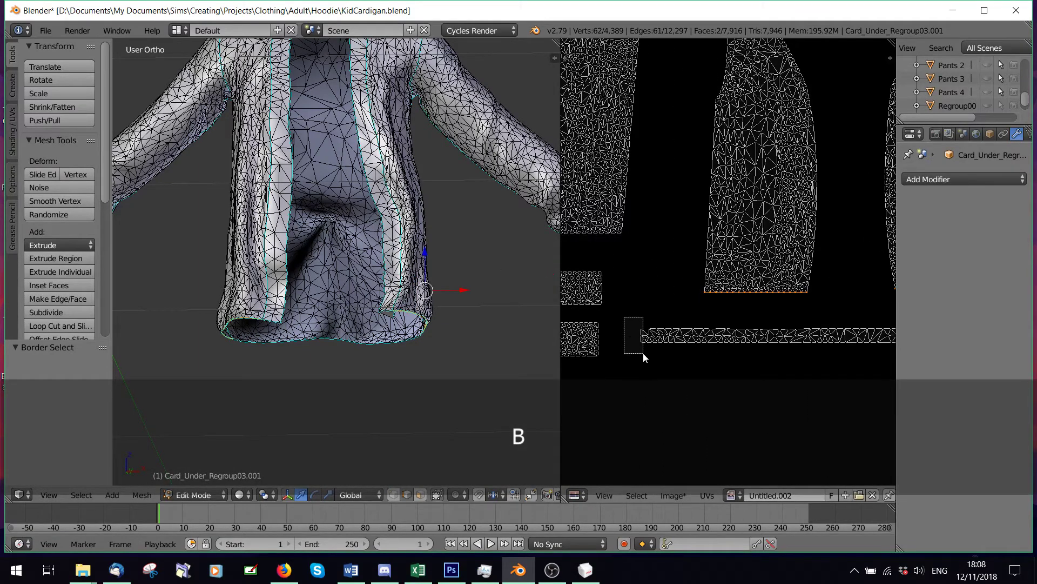
right_click(647, 297)
scroll(724, 329, down, 2)
scroll(689, 331, up, 3)
key(b)
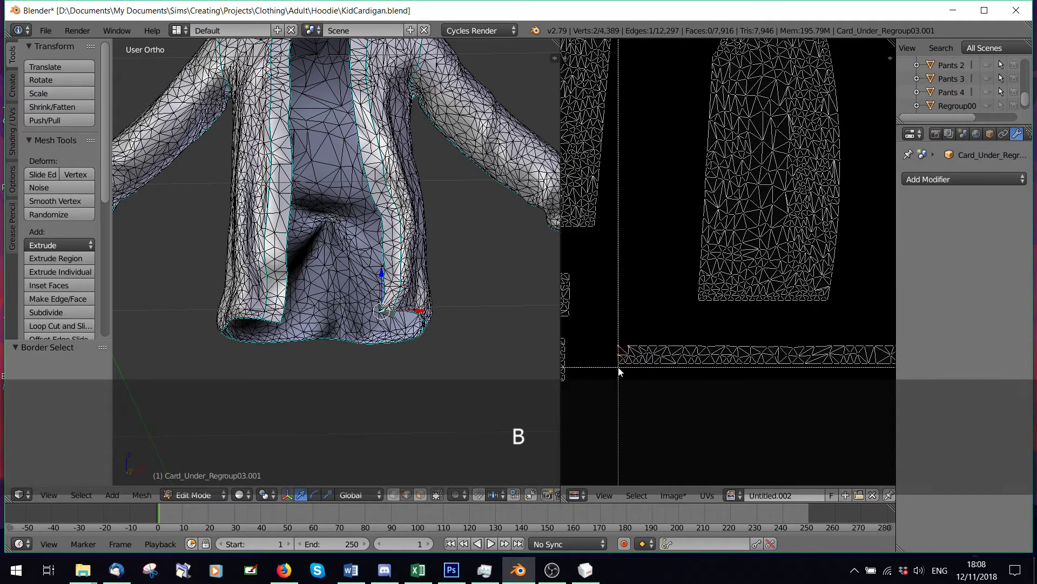
drag(611, 354, 618, 369)
right_click(629, 376)
scroll(629, 373, down, 4)
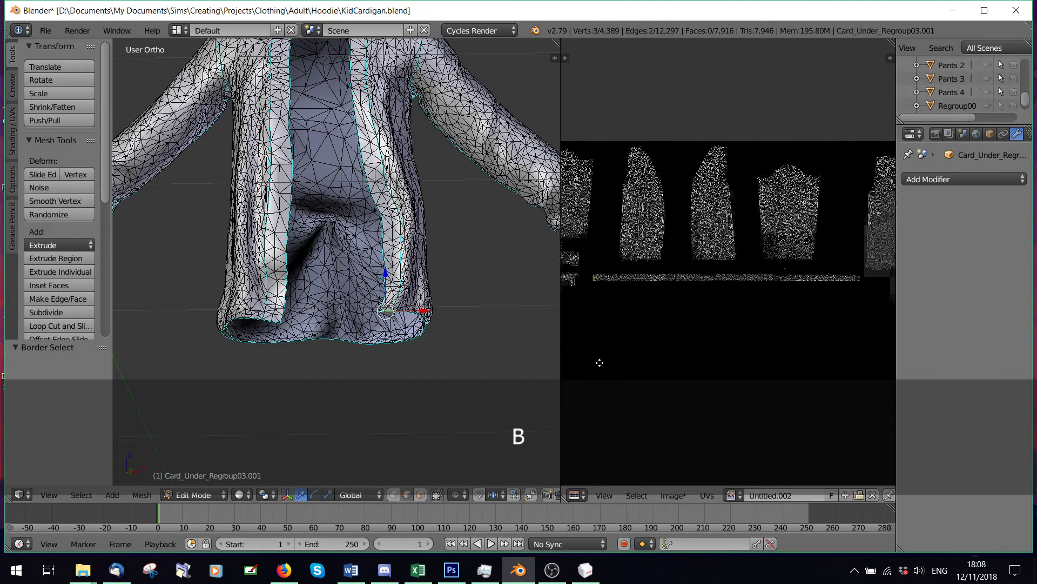
Step: Add the other short end of the narrow front band's island and the back panel's hem edges to the UV selection
scroll(763, 332, up, 5)
key(b)
drag(779, 303, 789, 346)
key(b)
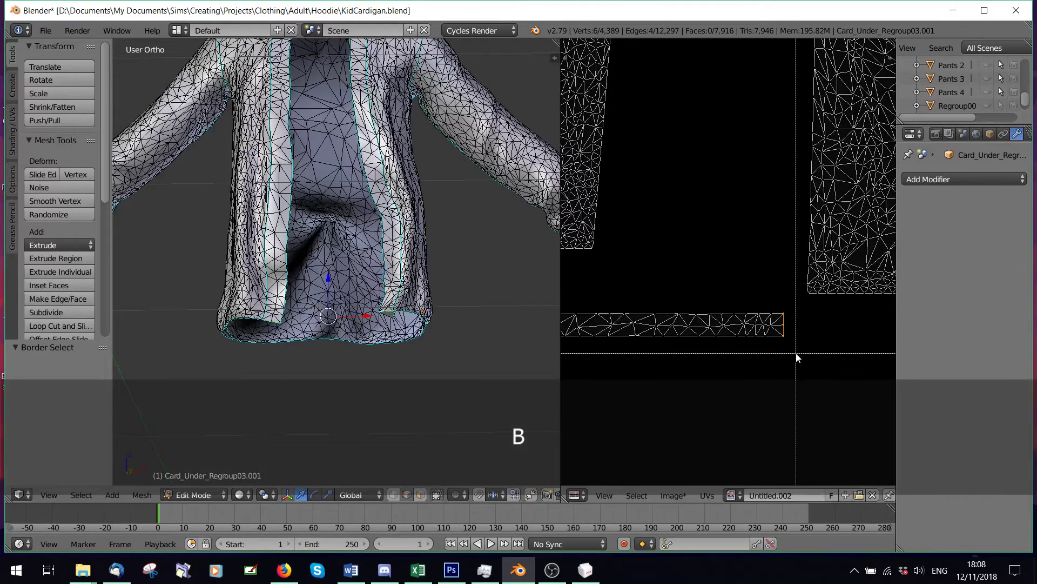
middle_drag(368, 370, 400, 318)
scroll(697, 284, down, 3)
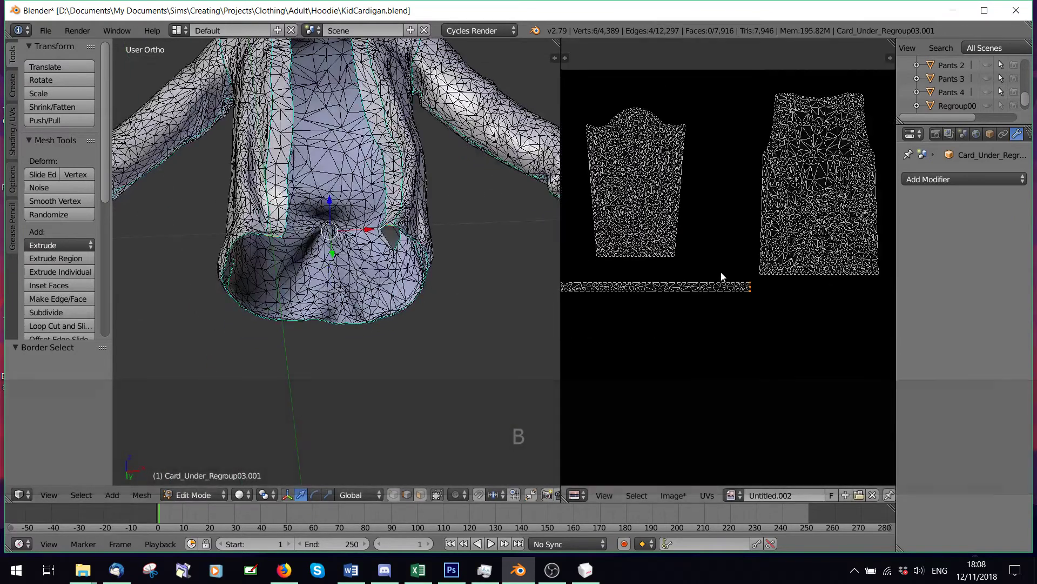
key(b)
drag(757, 270, 894, 288)
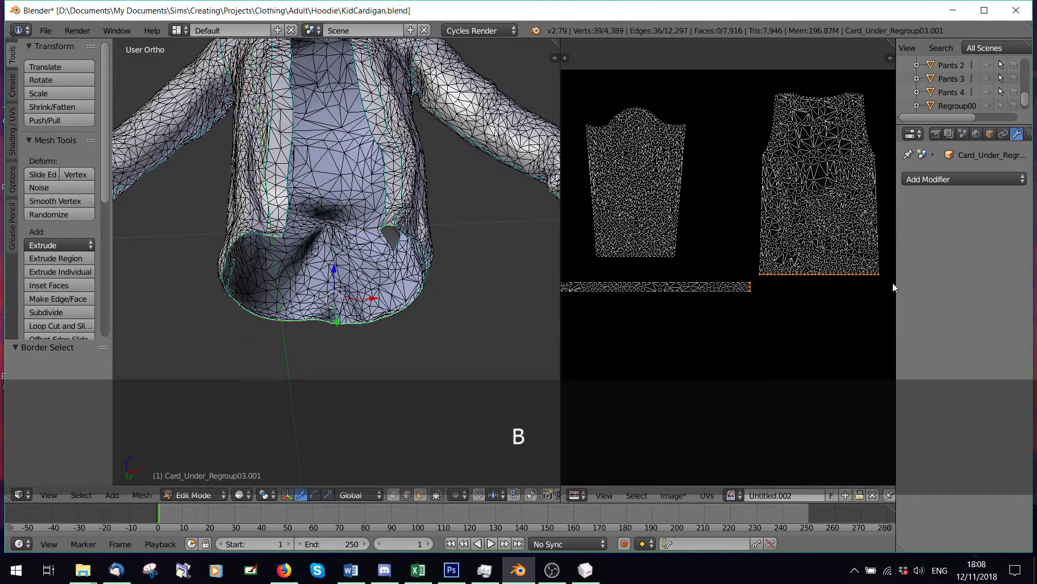
Step: Add the hem edges of both front panel islands to the UV selection
ctrl+scroll(675, 324, up, 5)
key(b)
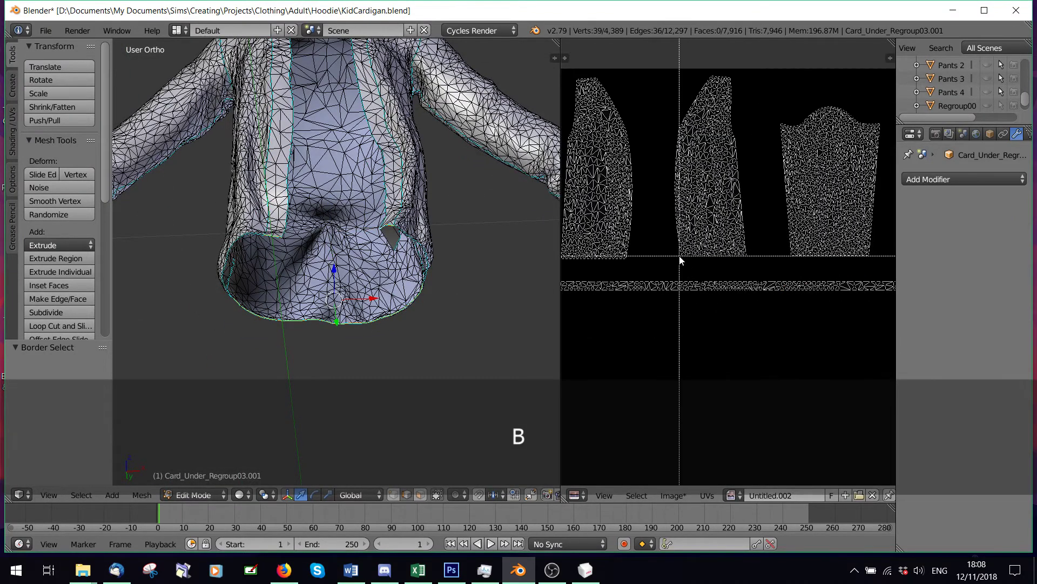
key(b)
drag(678, 252, 765, 269)
scroll(655, 271, up, 3)
key(b)
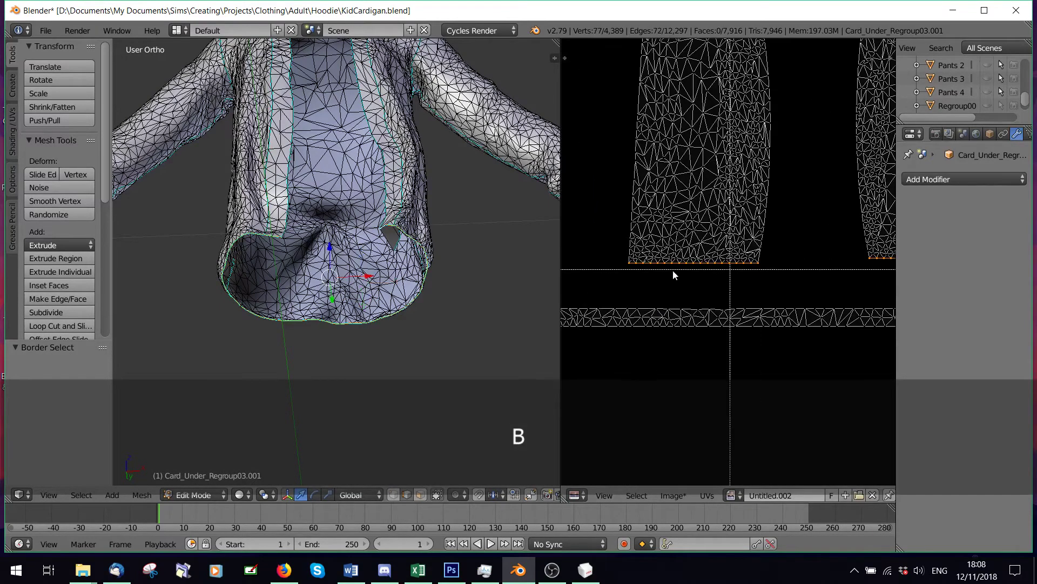
right_click(460, 297)
scroll(459, 296, up, 3)
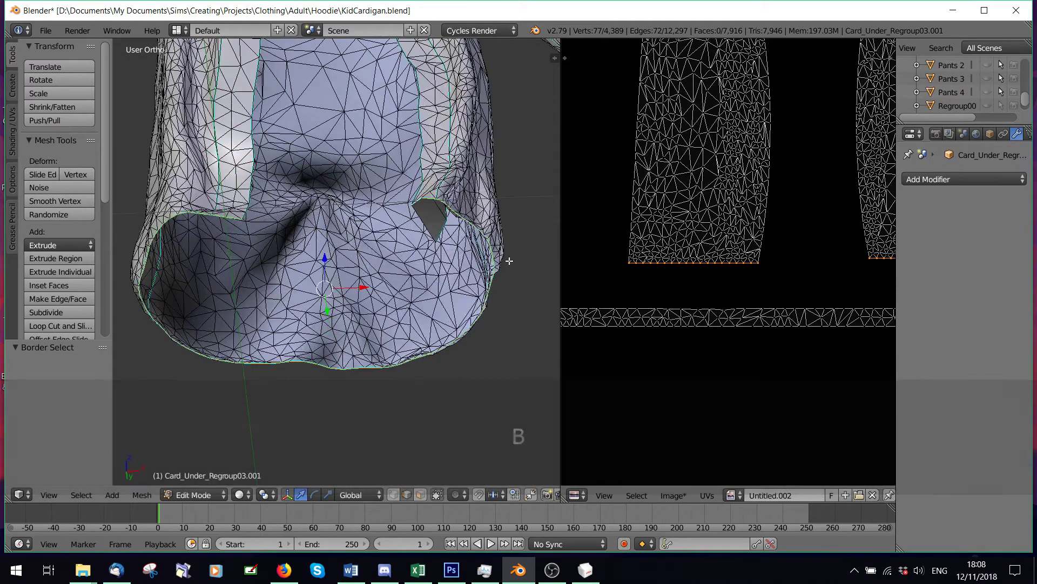
Step: Extrude the selected hem edges and scale them inward to 0.620
key(e)
key(s)
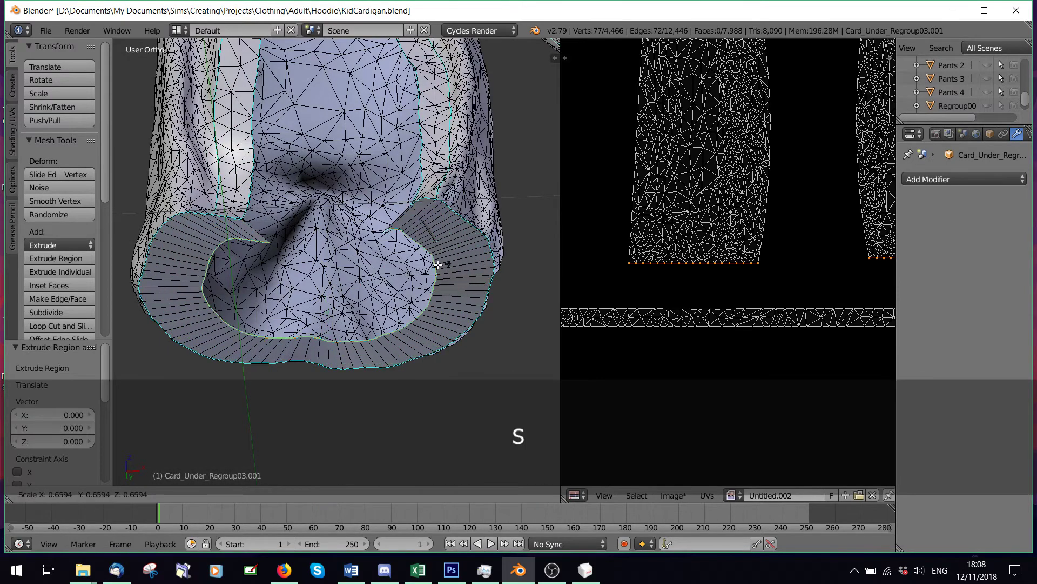
click(437, 265)
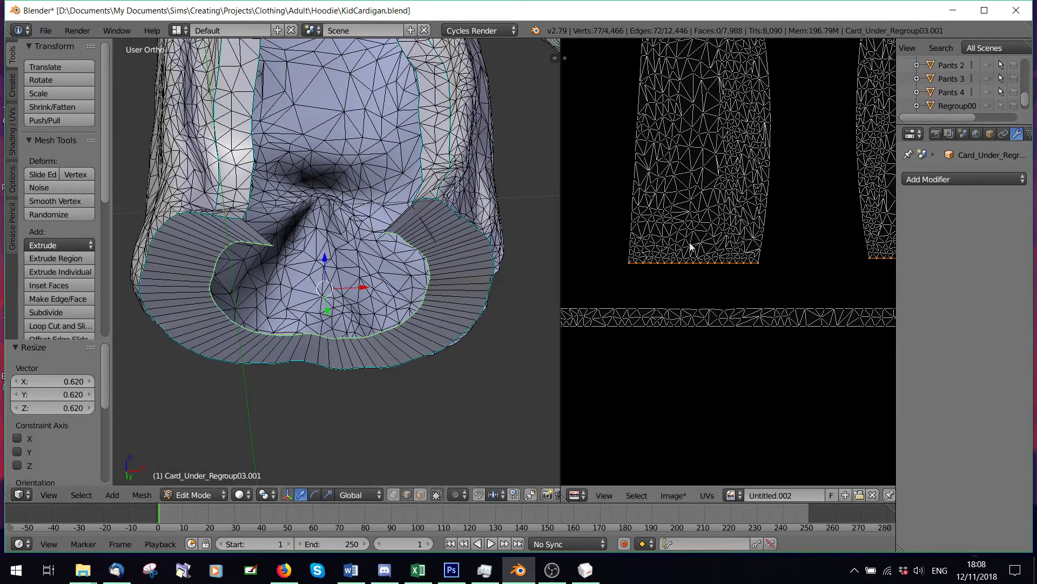
Step: Adjust the height of the extruded hem edge along Z and clear the selection
middle_drag(432, 270, 456, 280)
middle_drag(519, 185, 378, 244)
middle_drag(324, 346, 395, 136)
key(g)
key(z)
click(312, 339)
key(a)
Step: Restore the hem edge selection, move those edges along Y by -0.338 in the UV layout, and clear the selection
scroll(406, 125, up, 3)
shift+middle_drag(493, 285, 370, 199)
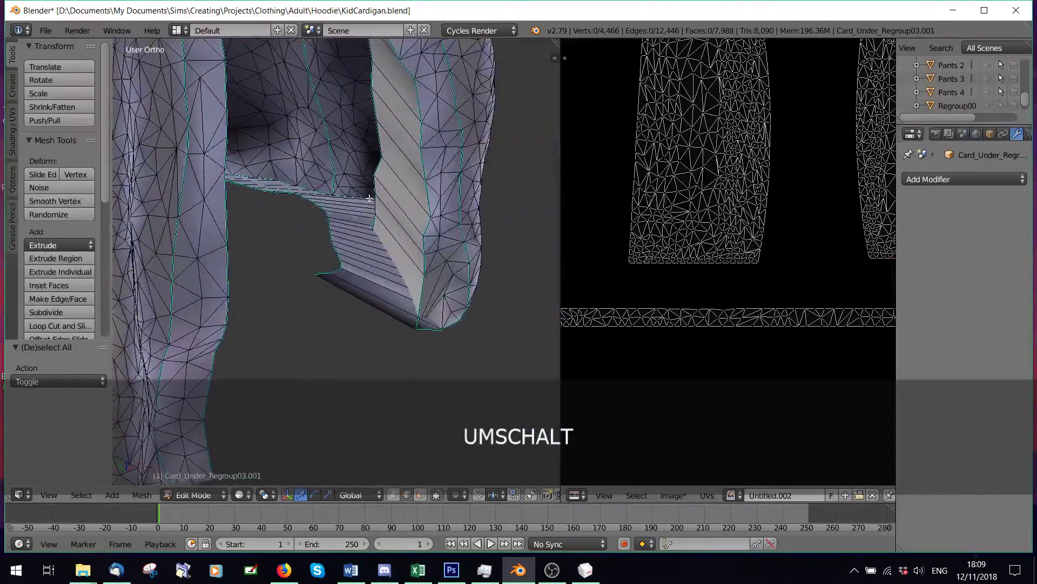
middle_drag(383, 251, 401, 258)
scroll(392, 270, up, 2)
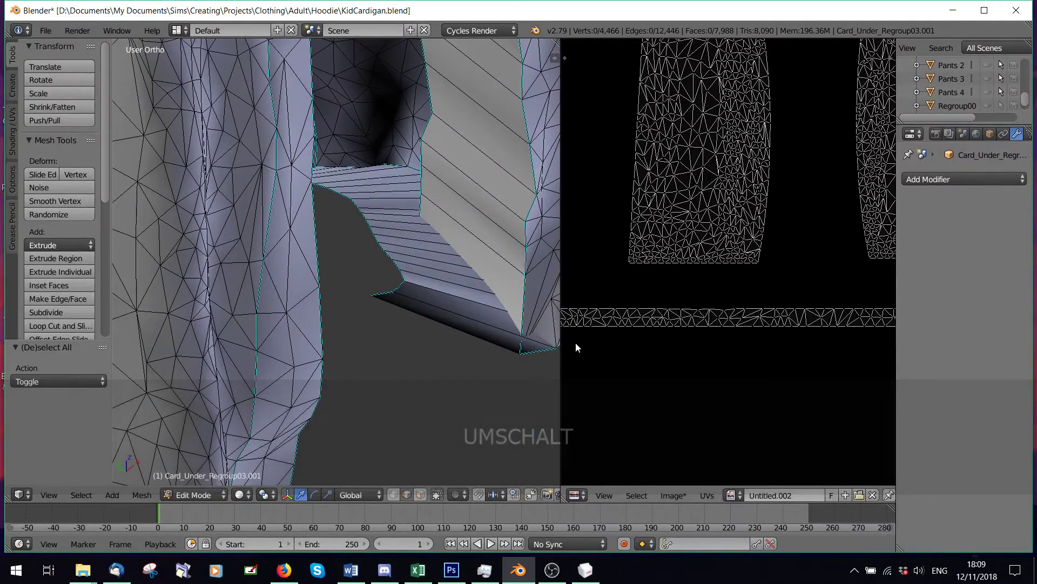
scroll(576, 348, down, 4)
key(ctrl+z)
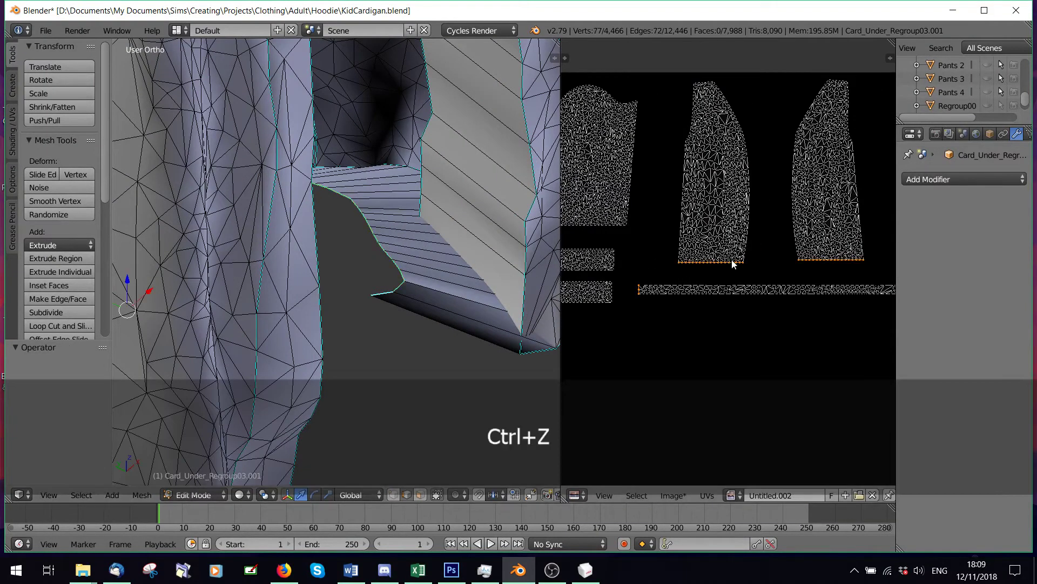
scroll(736, 256, down, 3)
key(g)
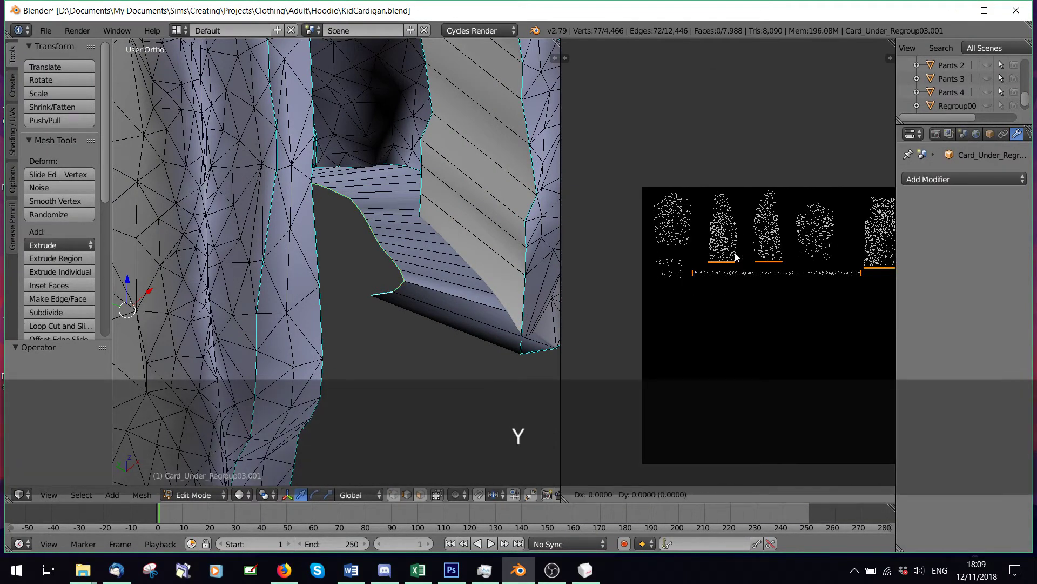
click(737, 345)
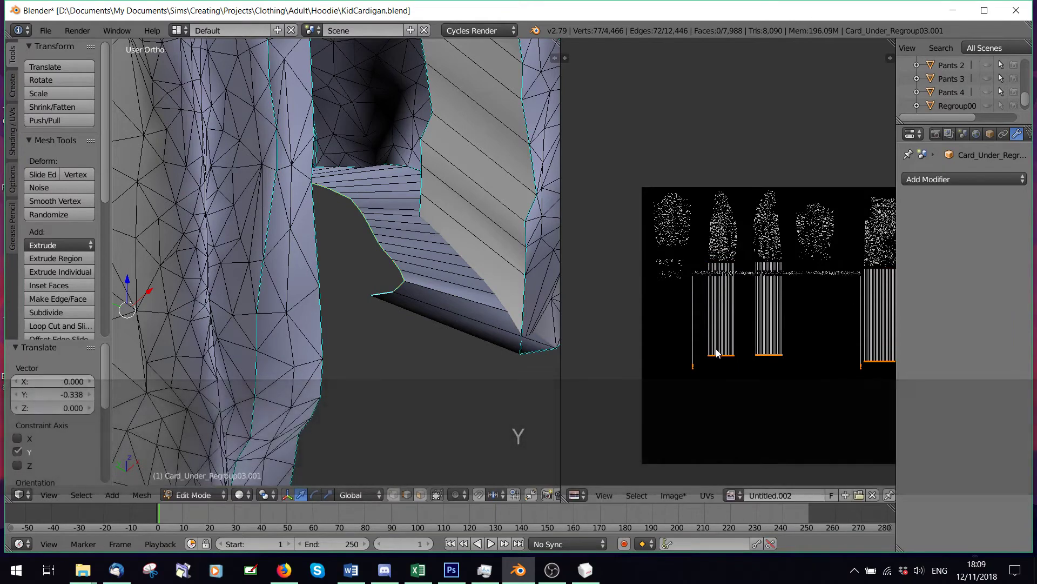
key(a)
scroll(711, 319, up, 1)
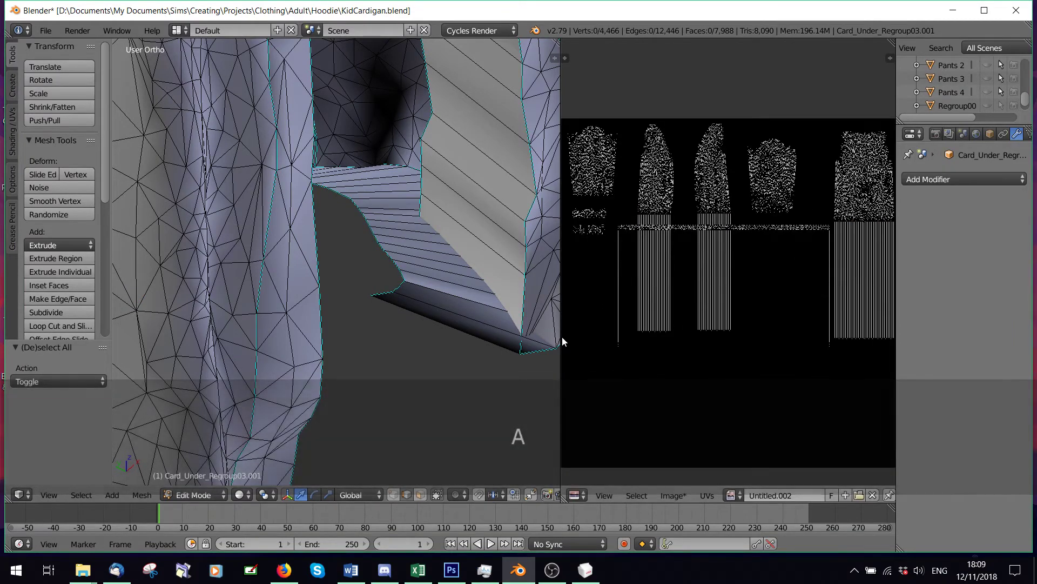
Step: Widen the UV editor and box-select the extruded hem edge of the front panel island nearest the cuff islands
drag(560, 337, 418, 341)
scroll(580, 347, up, 2)
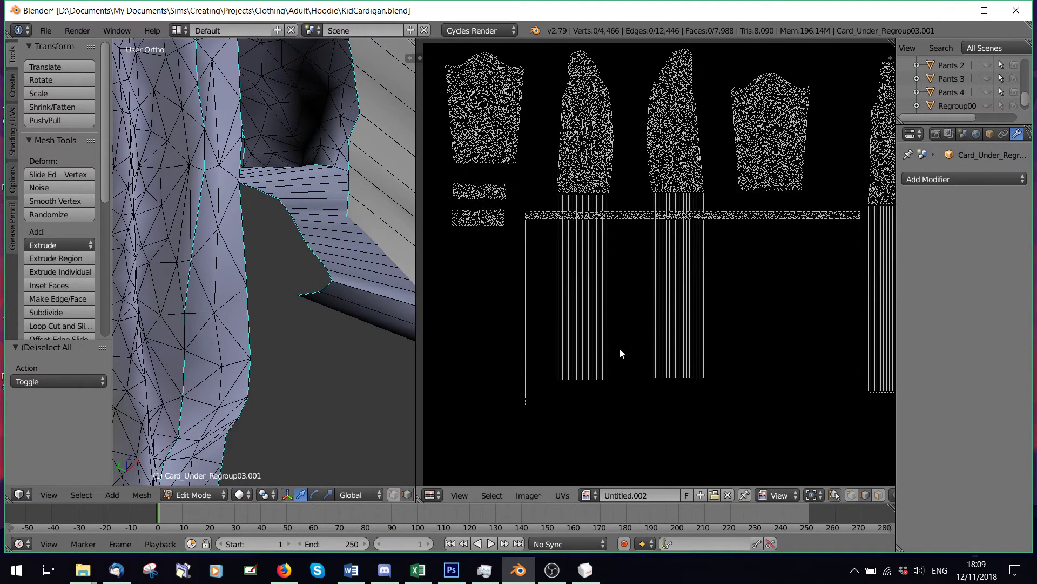
key(b)
drag(561, 372, 606, 385)
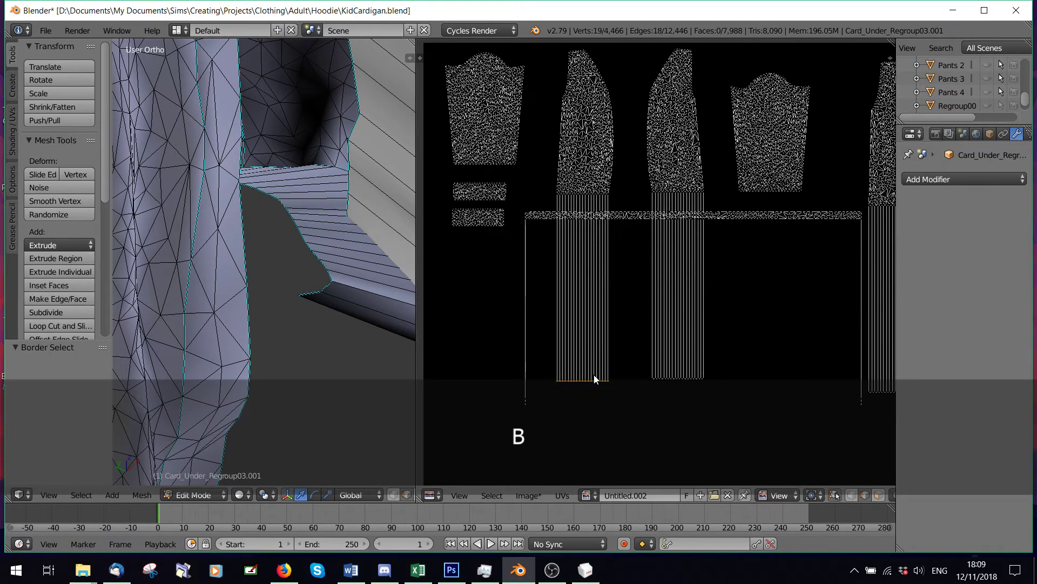
key(g)
key(x)
click(595, 294)
key(ctrl+z)
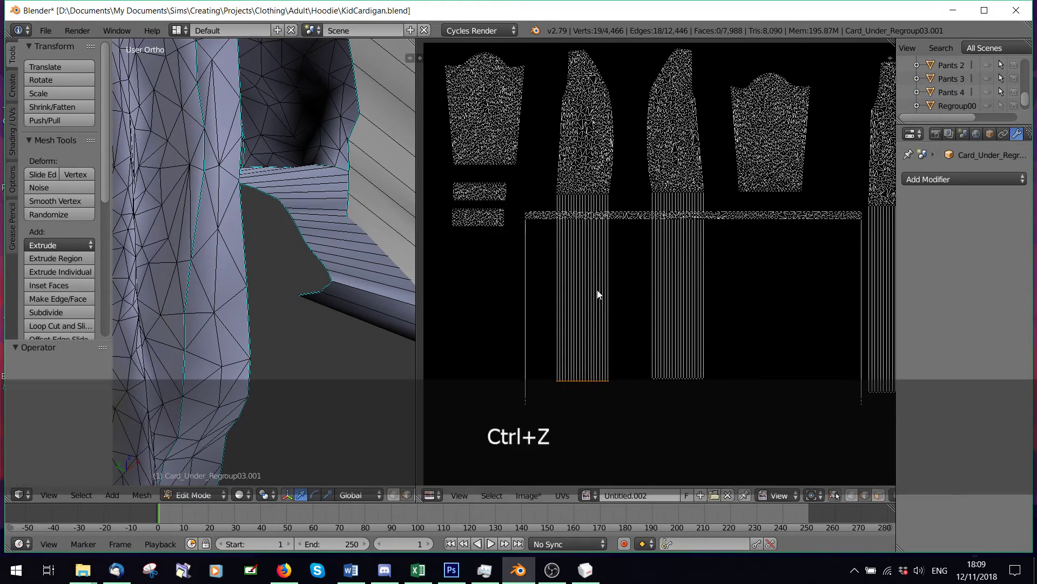
Step: Move the selected hem edge along Y by 0.394 so its strip overlaps the front panel island, and clear the selection
key(g)
key(y)
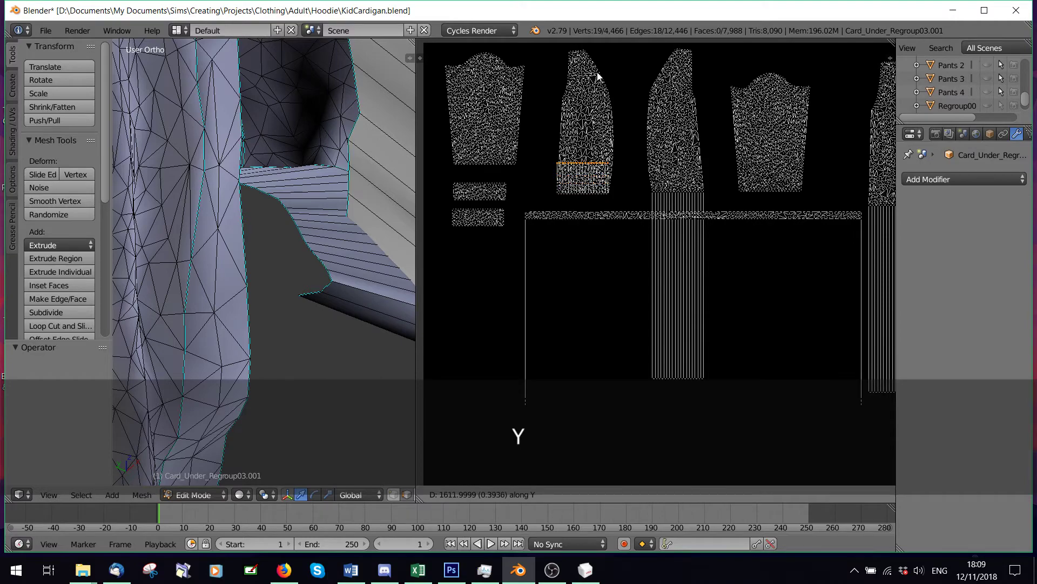
click(598, 77)
scroll(572, 128, up, 5)
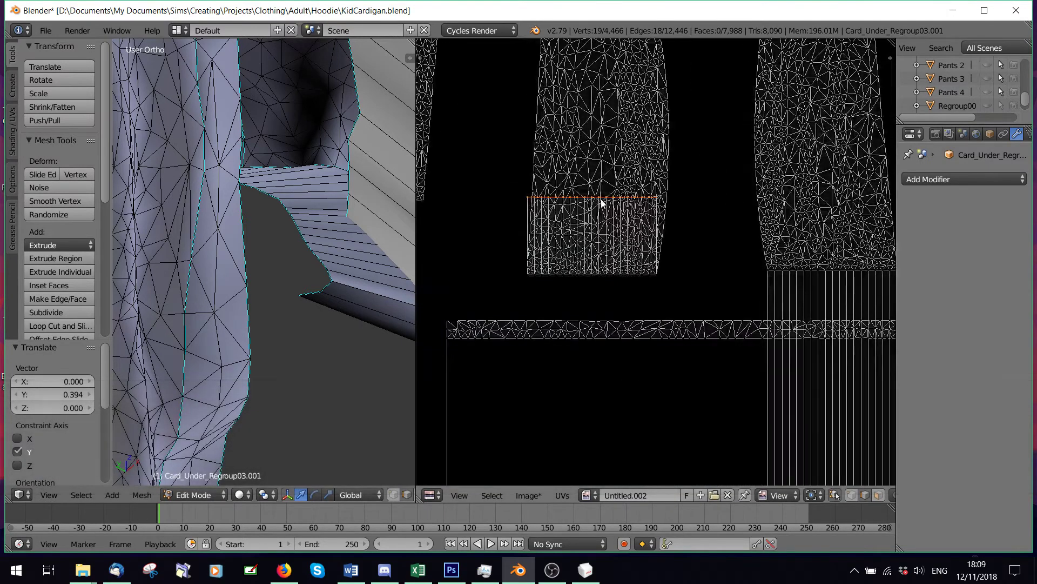
key(g)
right_click(608, 199)
scroll(608, 199, down, 5)
key(a)
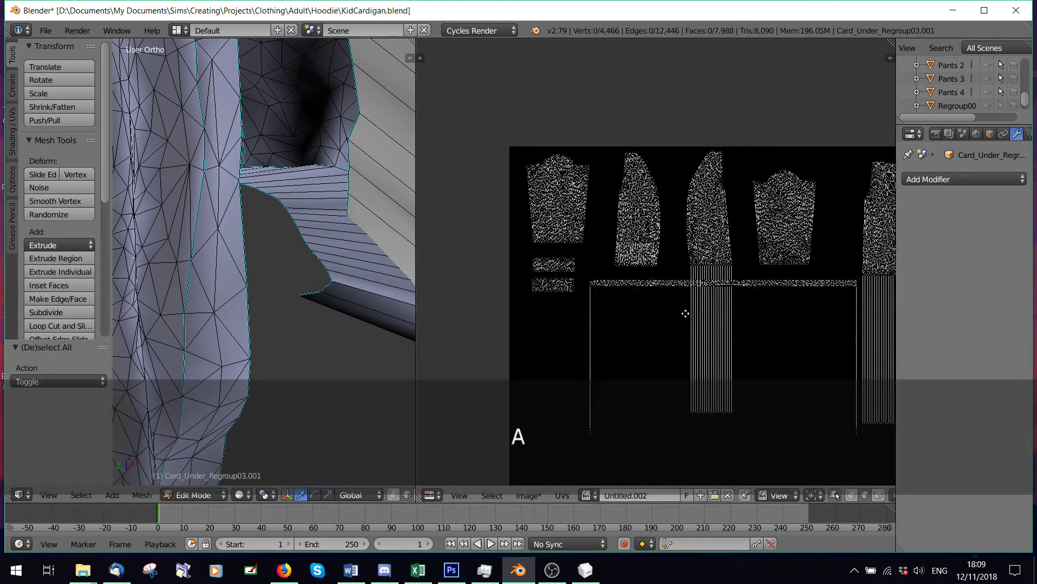
Step: Move the other front panel's extruded hem edge in the UV layout by Y 0.396, fine-tune it by X -0.007 and Y 0.002, and deselect
key(b)
drag(597, 359, 703, 403)
key(g)
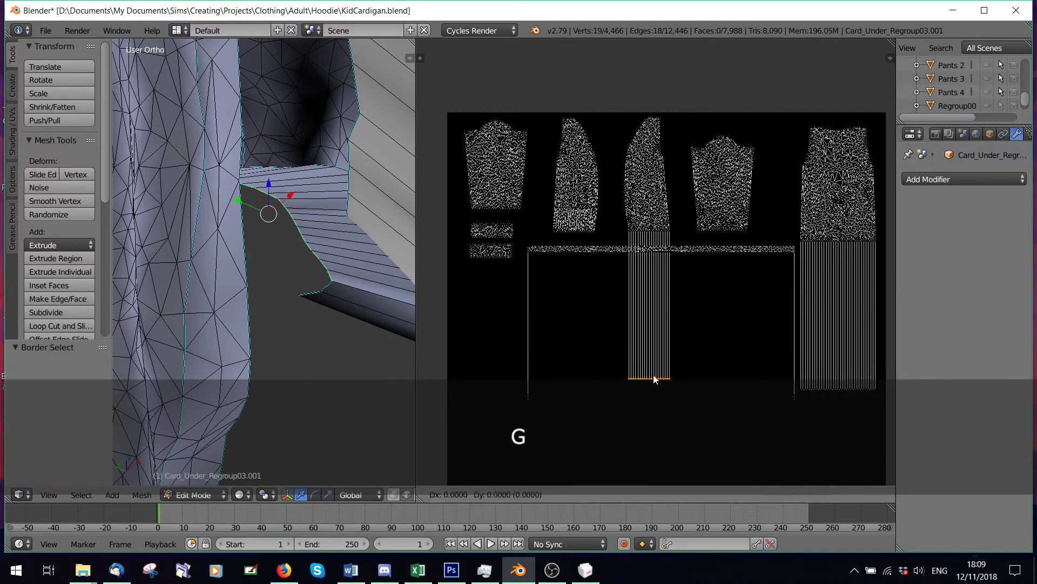
click(665, 219)
scroll(665, 218, up, 5)
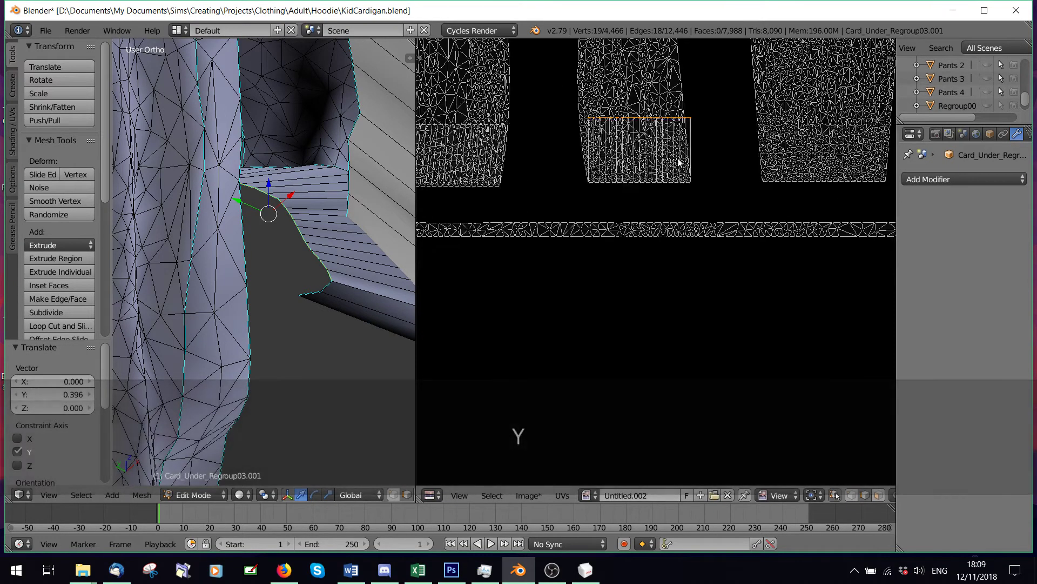
key(g)
click(672, 146)
scroll(671, 144, down, 5)
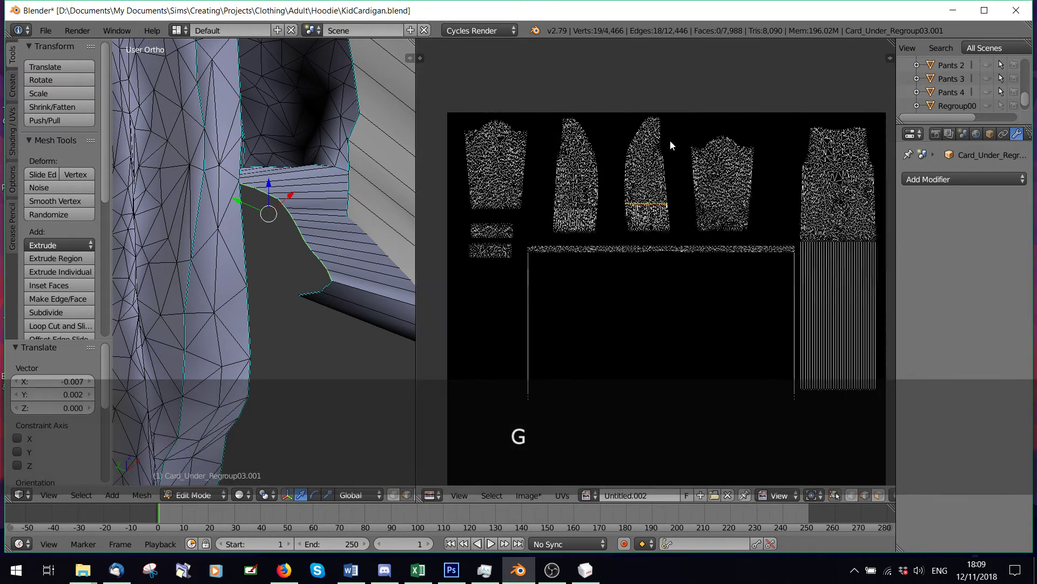
key(a)
Step: Widen the 3D view, enable snapping, and set the snap element to Vertex
middle_drag(378, 303, 270, 323)
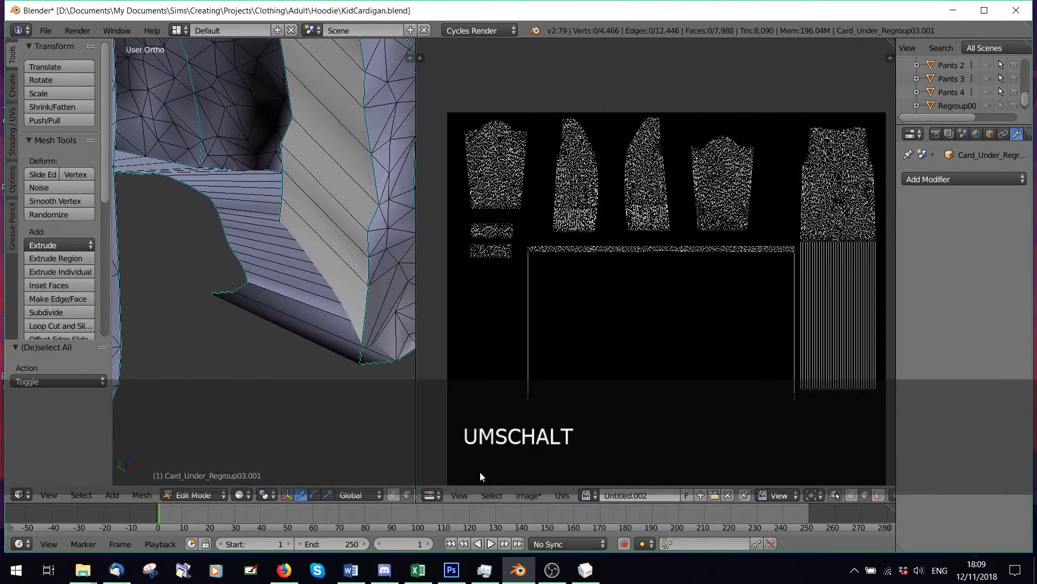
drag(415, 385, 720, 387)
click(479, 494)
click(493, 494)
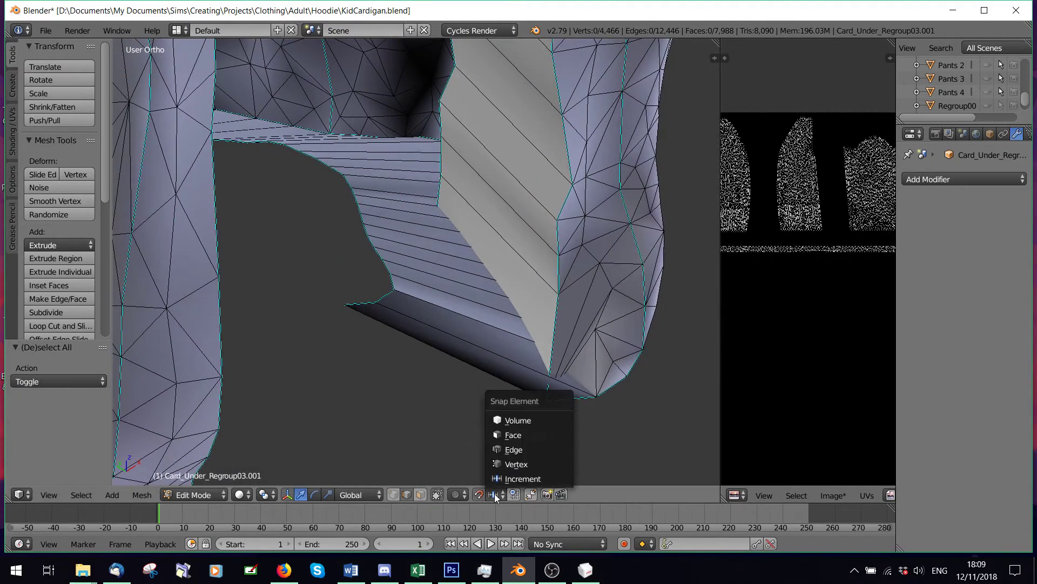
click(501, 461)
Step: Snap the front-opening strip's lower inner corner vertex onto the next inner vertex above it
middle_drag(369, 294, 469, 285)
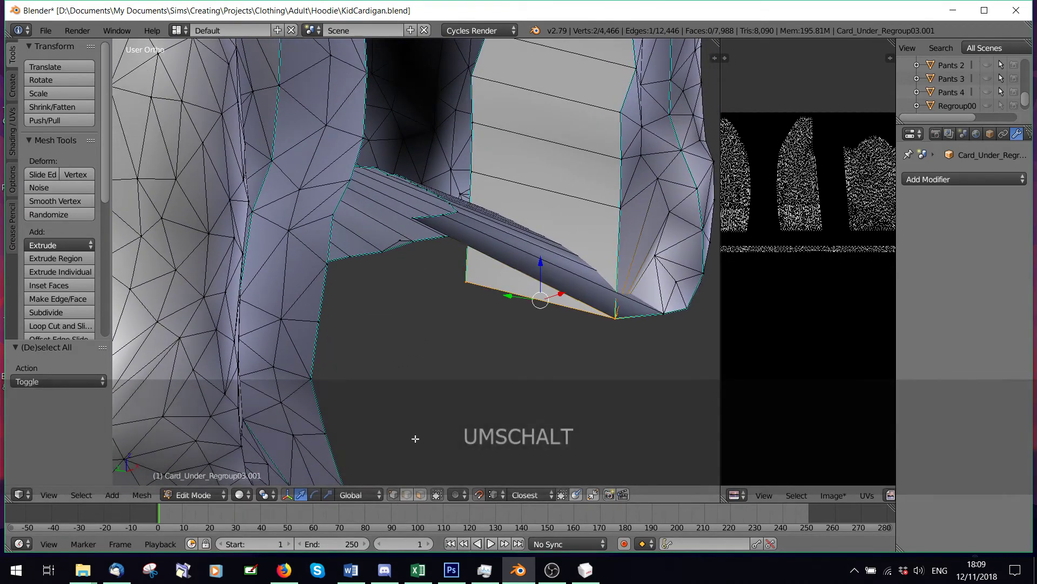
shift+right_click(463, 288)
key(g)
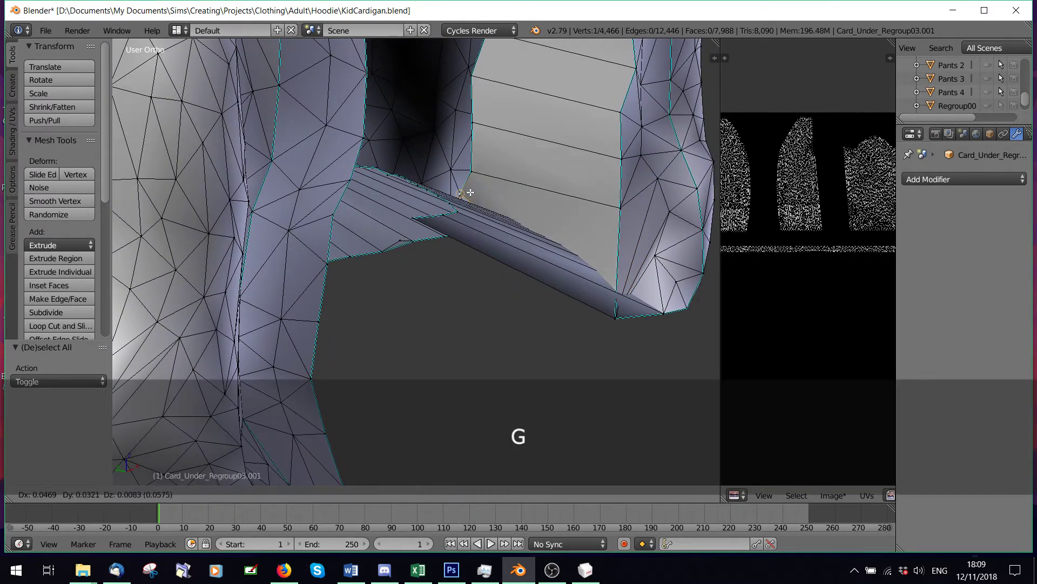
click(470, 204)
Step: Try to snap the hem strip's three end vertices one by one onto the front-opening strip's lowest inner vertex
middle_drag(470, 204, 420, 288)
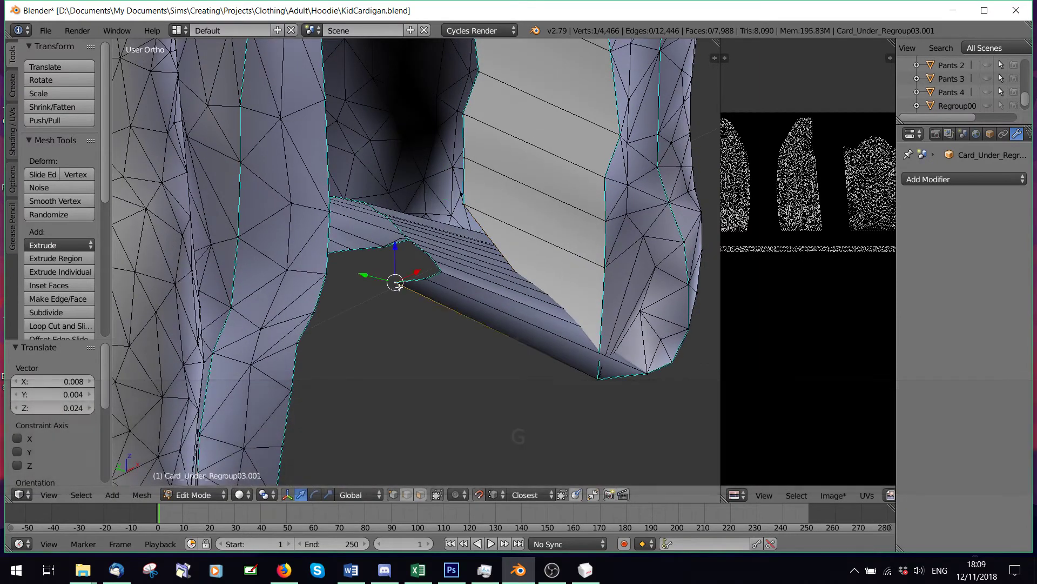
key(g)
click(463, 208)
right_click(429, 277)
key(g)
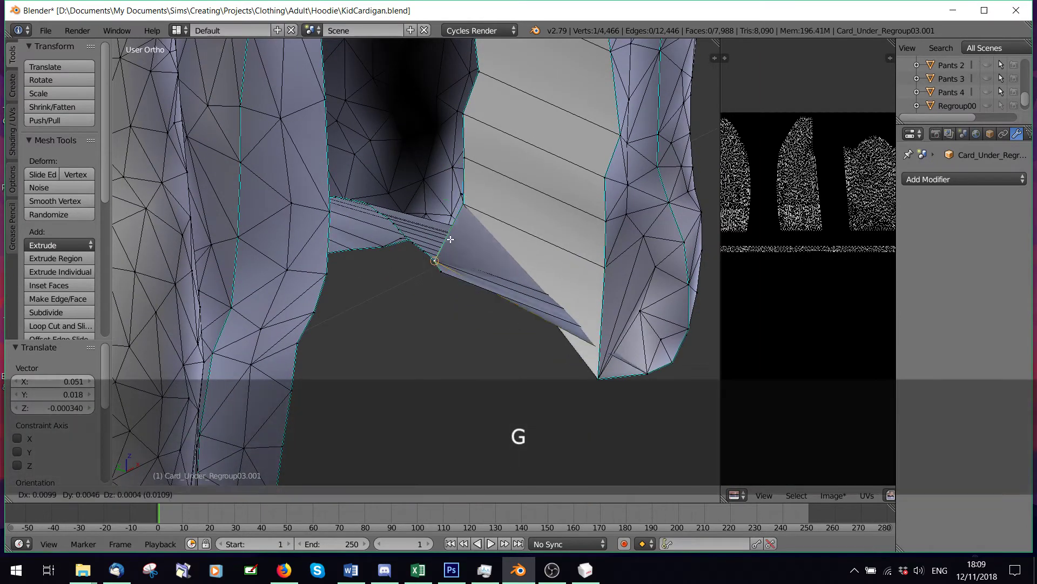
click(462, 208)
right_click(443, 270)
key(g)
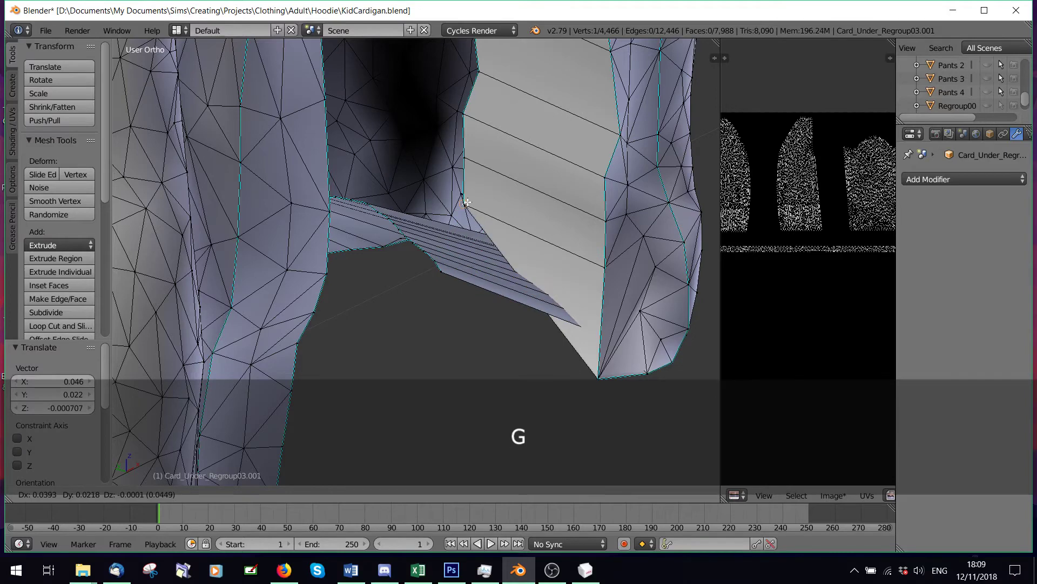
click(465, 223)
ctrl+middle_drag(465, 224, 494, 248)
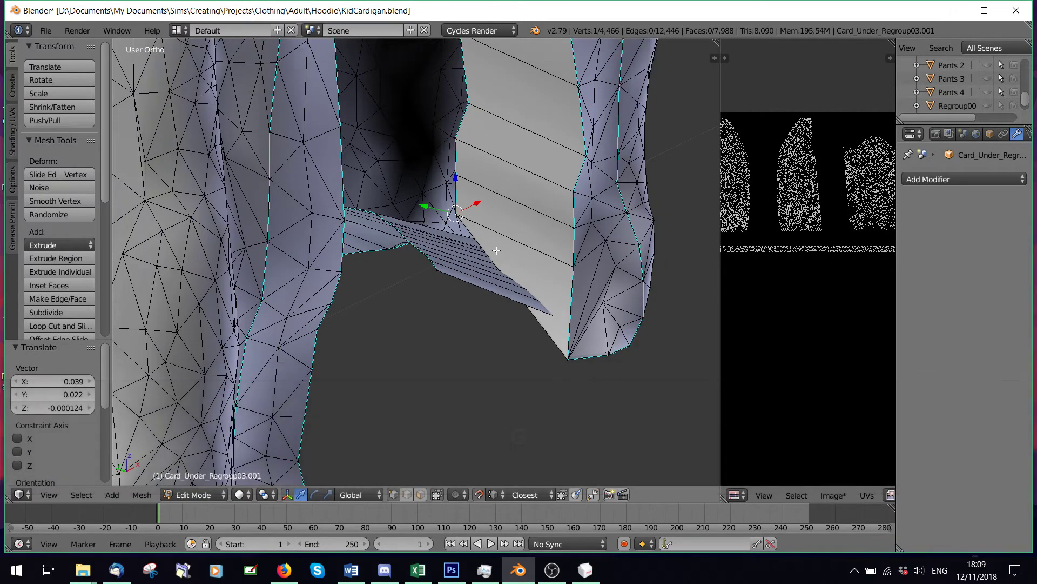
Step: Undo the snapping of the hem strip's three end vertices
key(ctrl+z)
key(ctrl+z)
key(ctrl+z)
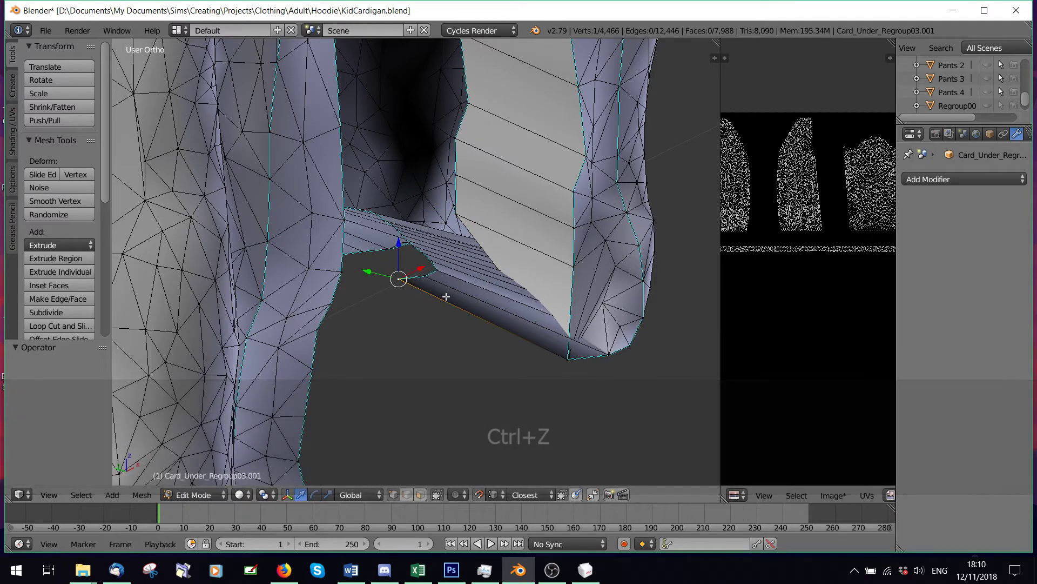
Step: Delete the two outermost end vertices of the extruded hem strip's inner edge
key(Delete)
click(419, 265)
right_click(423, 276)
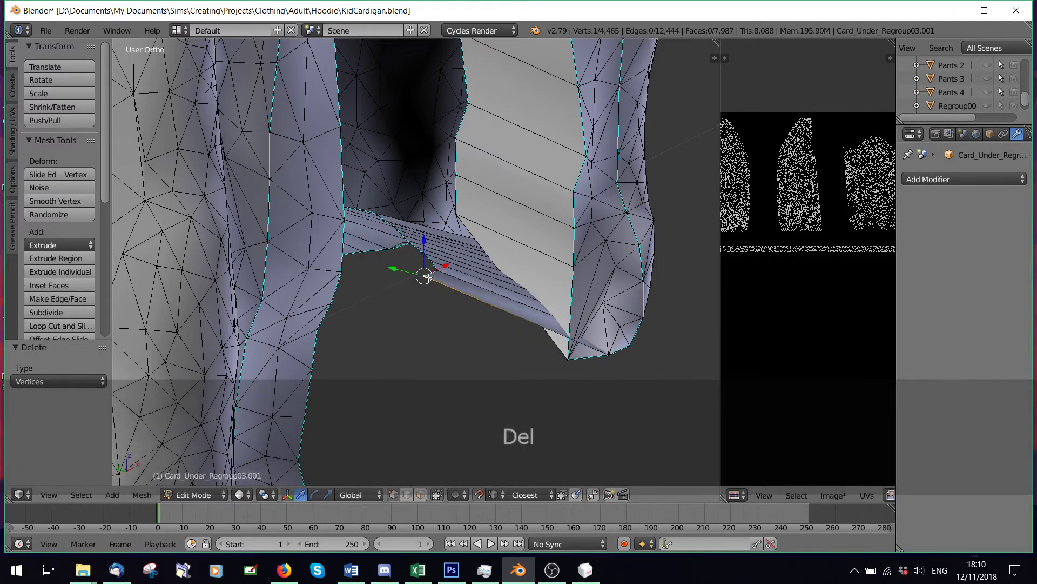
key(Delete)
click(427, 279)
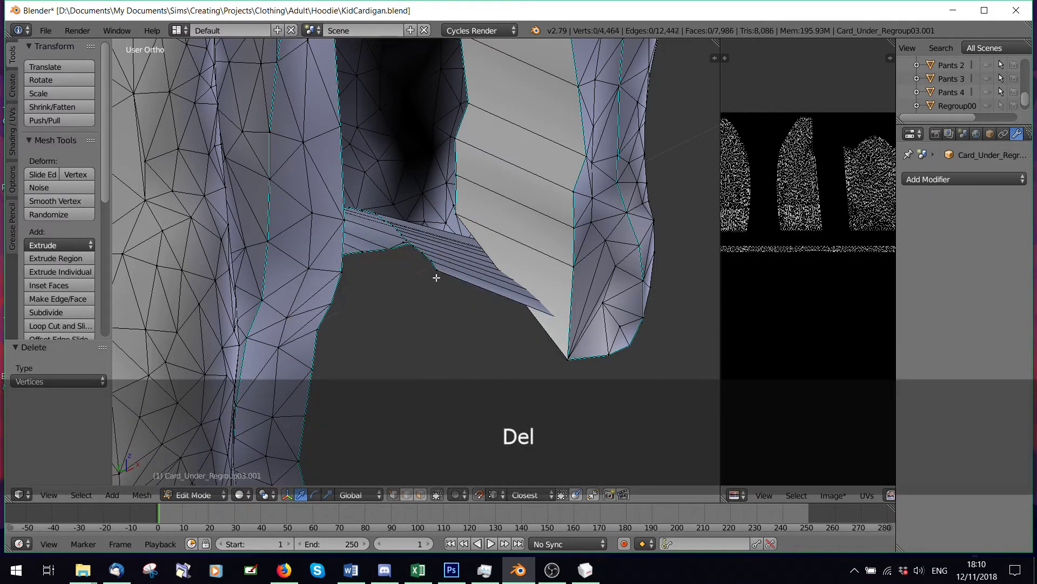
Step: Snap the hem strip's remaining inner end vertex onto the front-opening strip's lowest inner vertex
right_click(436, 277)
key(Delete)
scroll(479, 211, up, 2)
key(g)
click(480, 199)
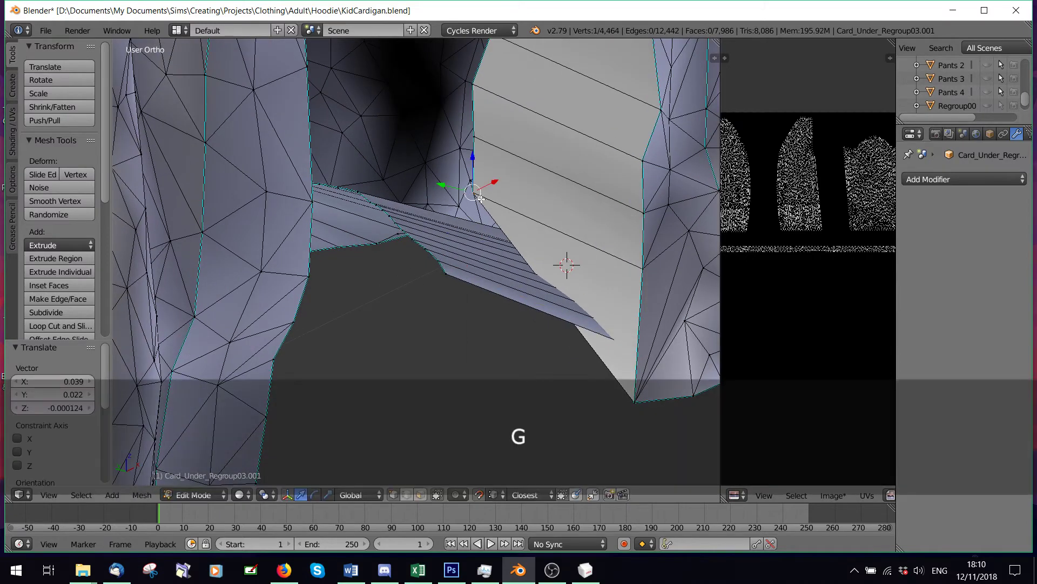
Step: Try to snap the hem strip's next inner-edge vertices one by one onto the front-opening strip's lowest inner vertex
key(g)
click(475, 195)
key(g)
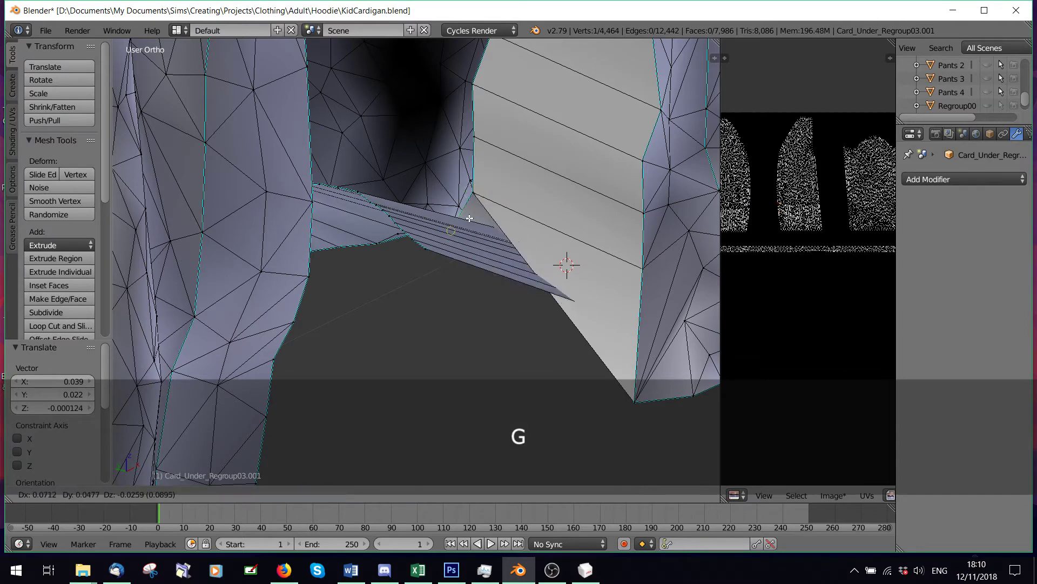
click(473, 202)
key(g)
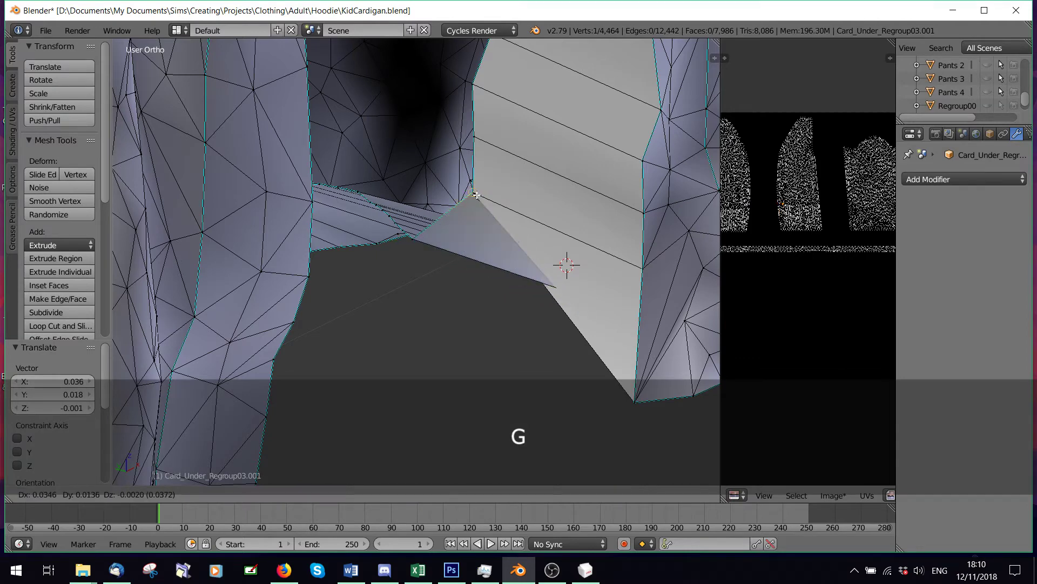
click(466, 200)
key(g)
click(474, 196)
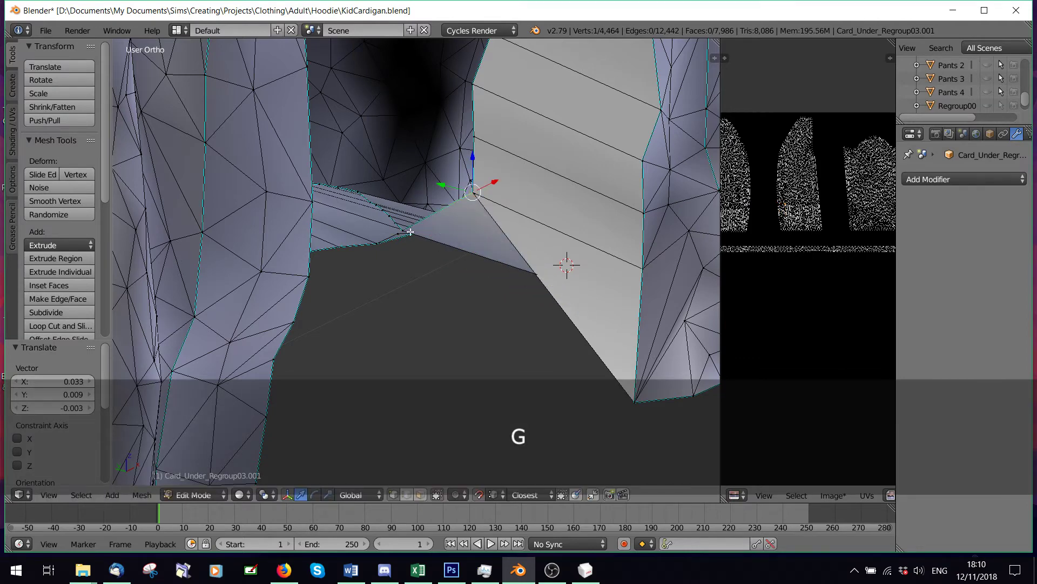
key(g)
click(473, 195)
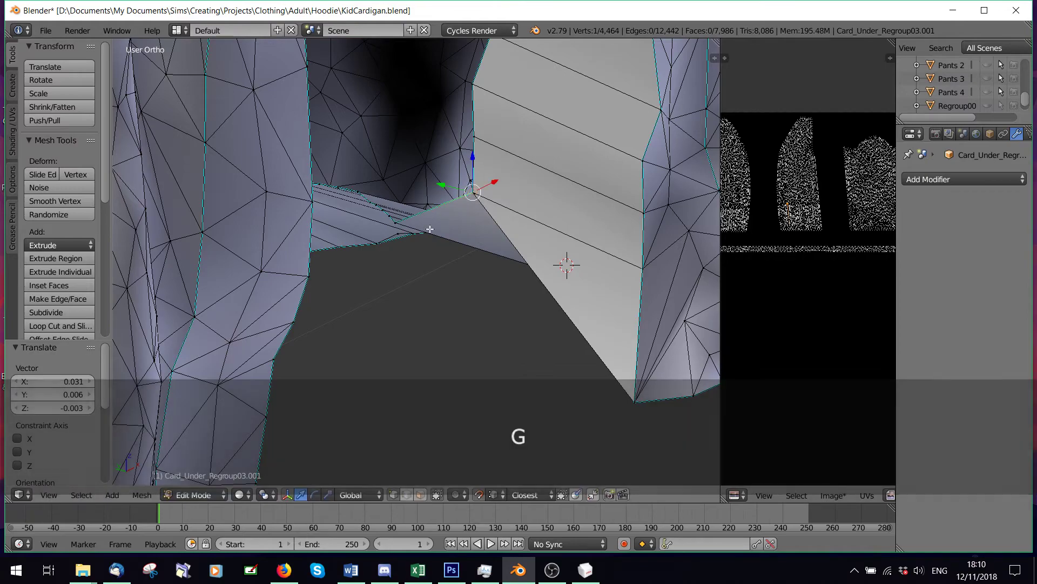
Step: Undo the snapping of the hem strip's inner-edge vertices at the front-opening corner
middle_drag(428, 230, 517, 171)
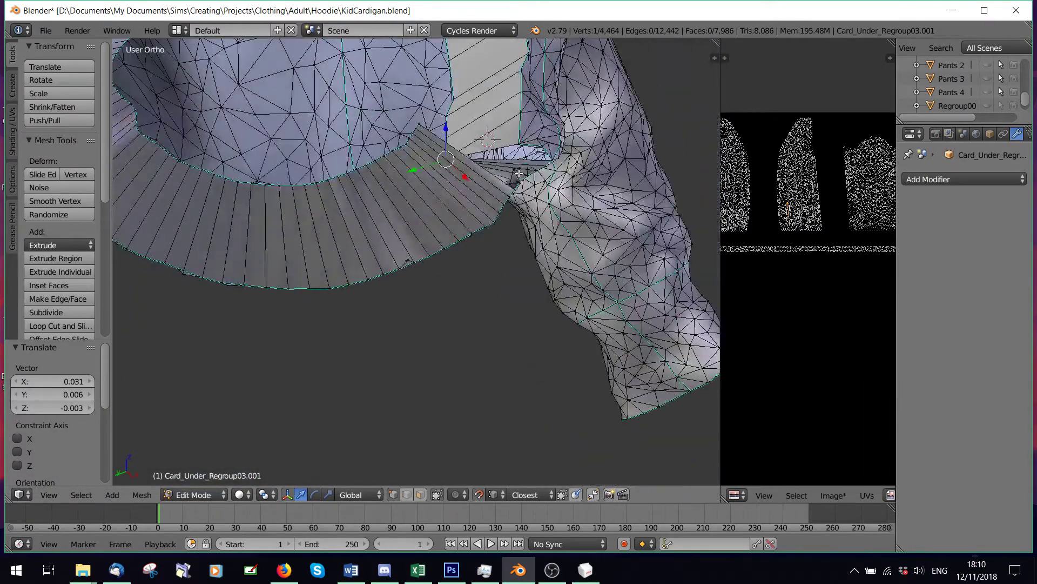
key(ctrl+z)
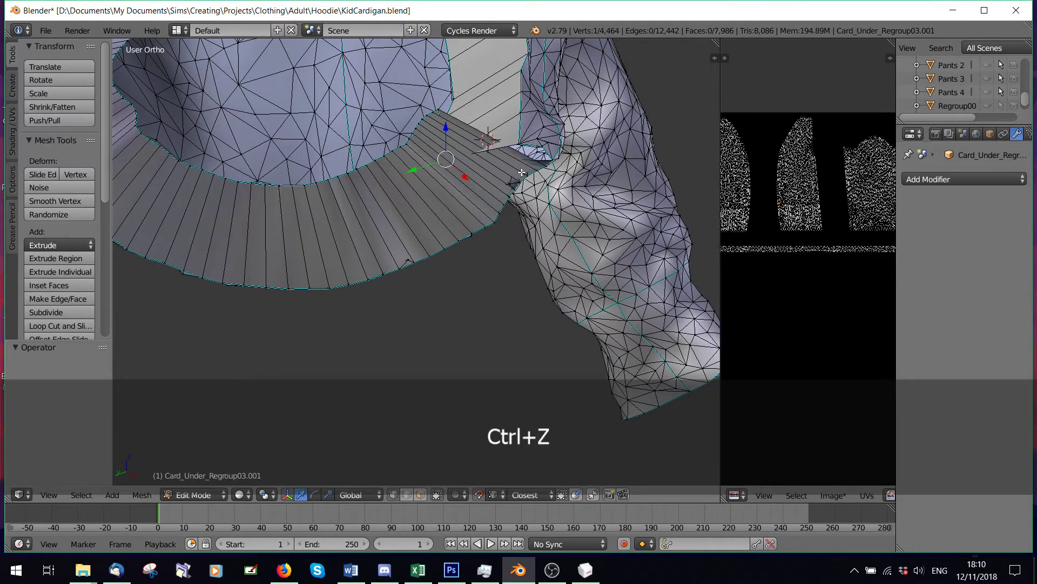
scroll(506, 168, up, 2)
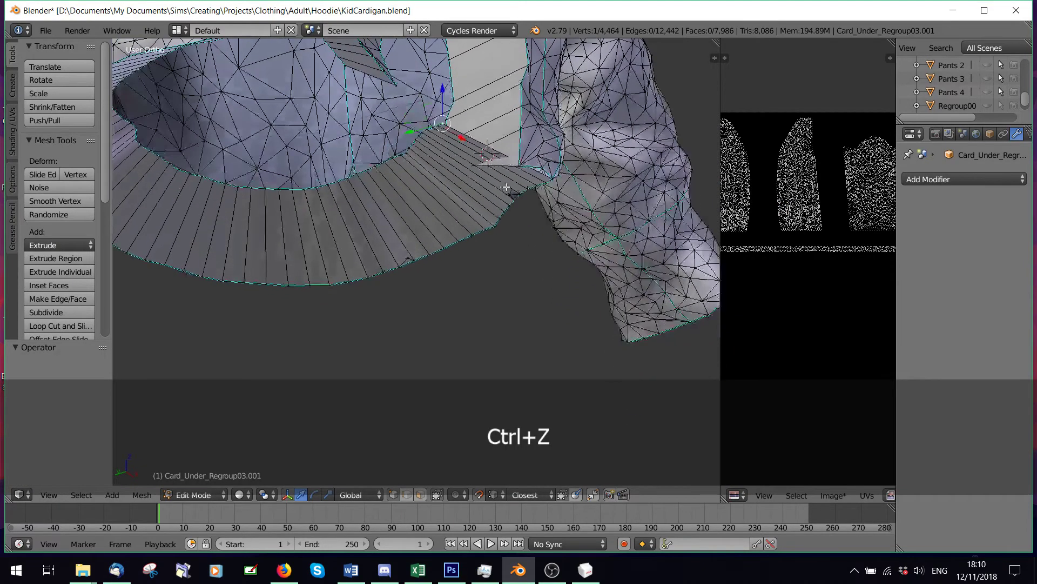
scroll(458, 186, up, 4)
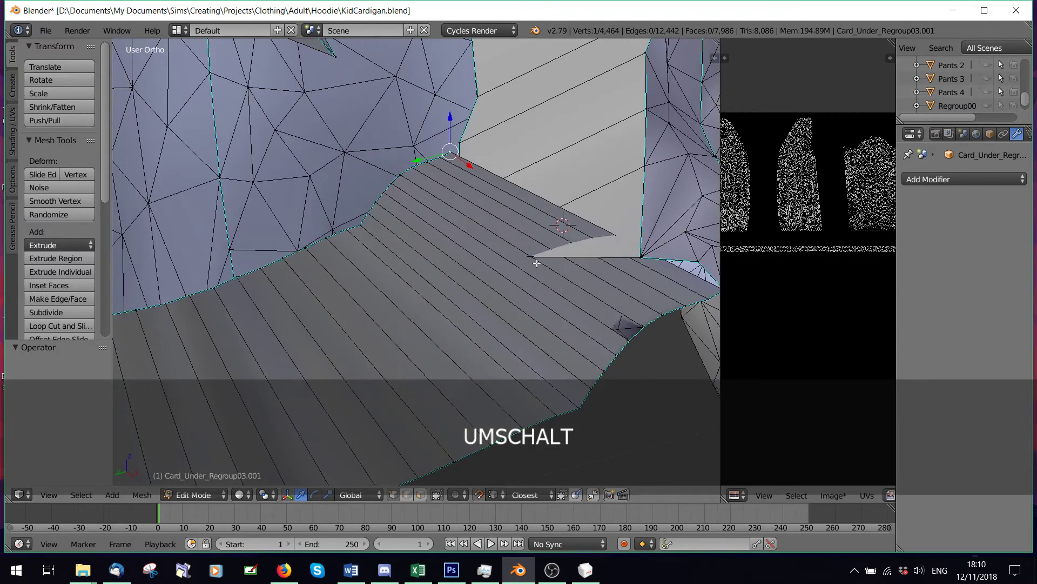
Step: Snap the hem strip's outermost inner-edge vertices again, one by one, onto the front-opening strip's lowest inner vertex
middle_drag(536, 263, 454, 352)
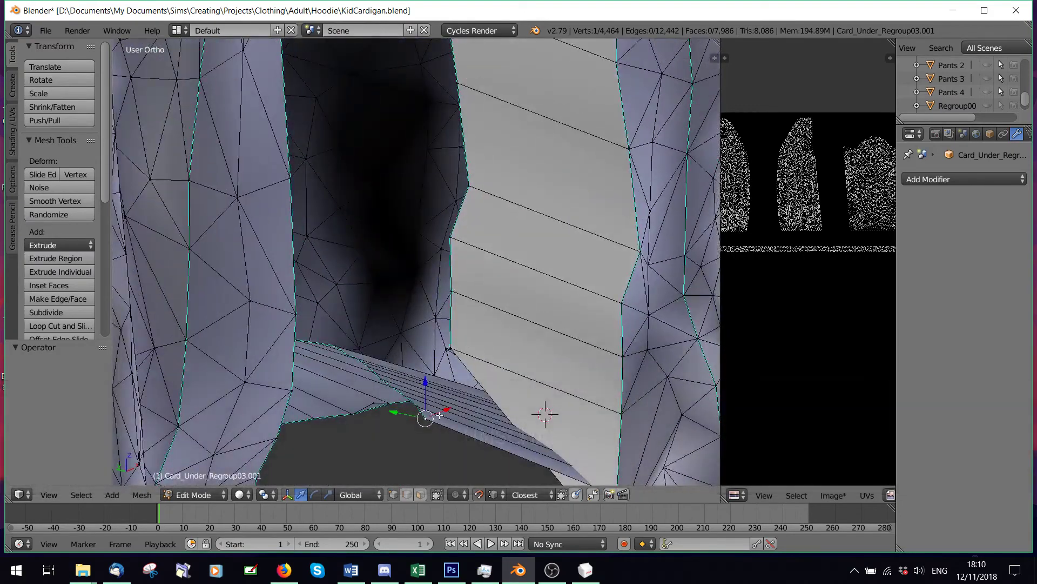
key(h)
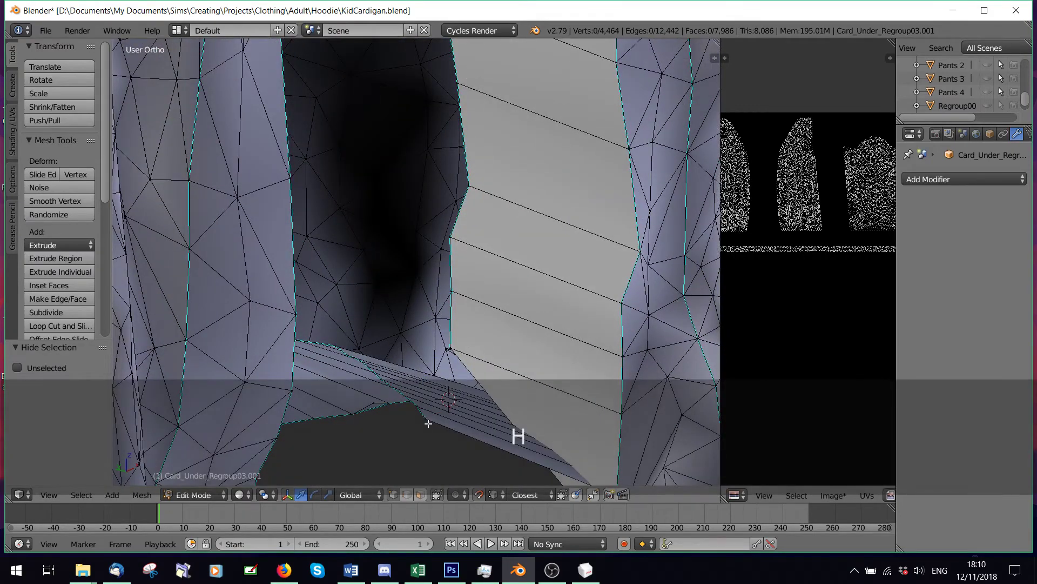
right_click(429, 424)
key(g)
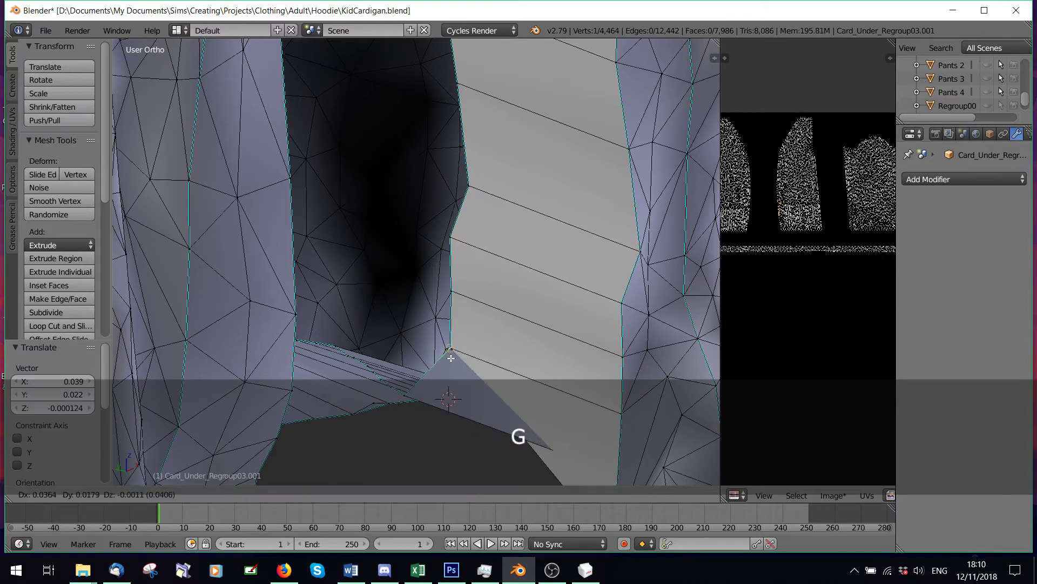
click(450, 358)
key(g)
click(447, 362)
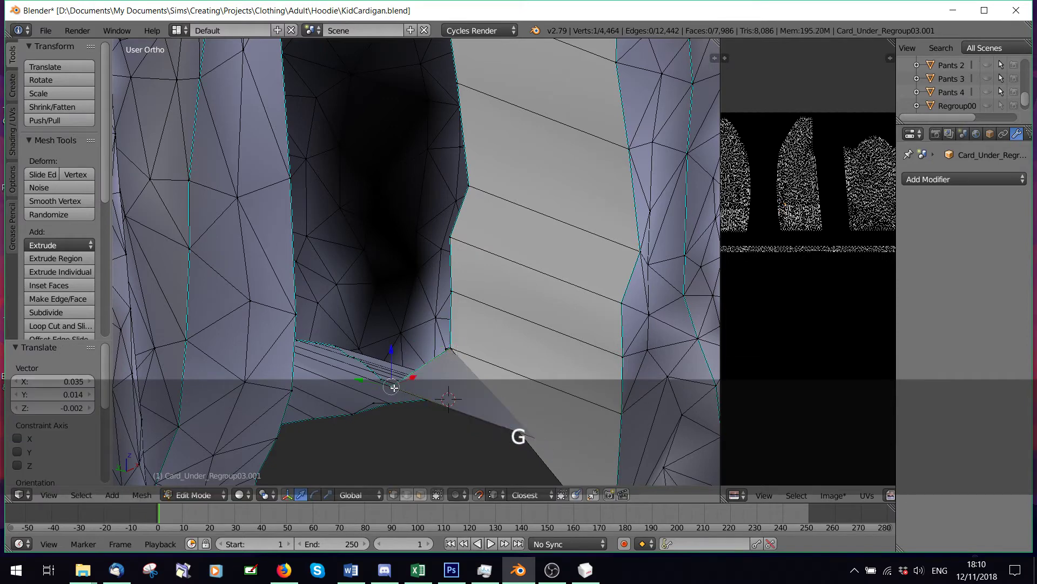
key(g)
click(446, 351)
Step: Snap the following vertices along the hem strip's inner edge onto the same front-opening corner vertex
middle_drag(447, 352, 487, 303)
key(g)
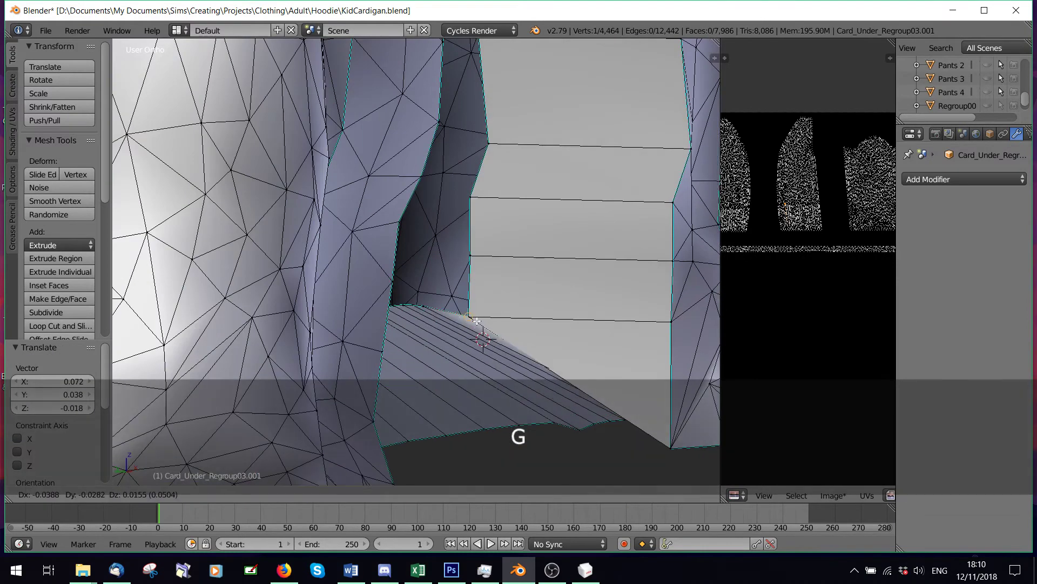
click(475, 319)
key(g)
click(418, 307)
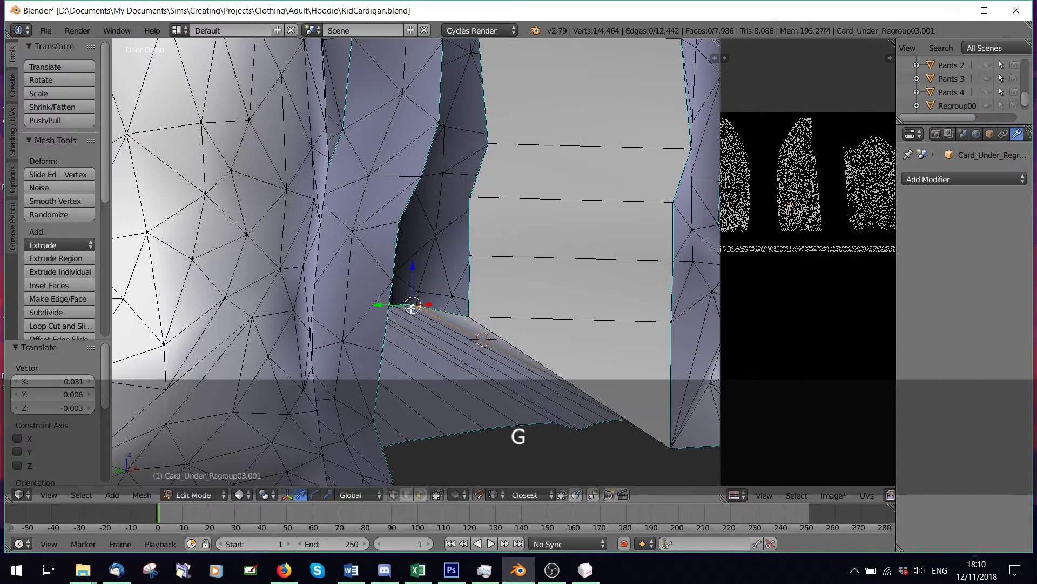
key(g)
click(467, 316)
key(g)
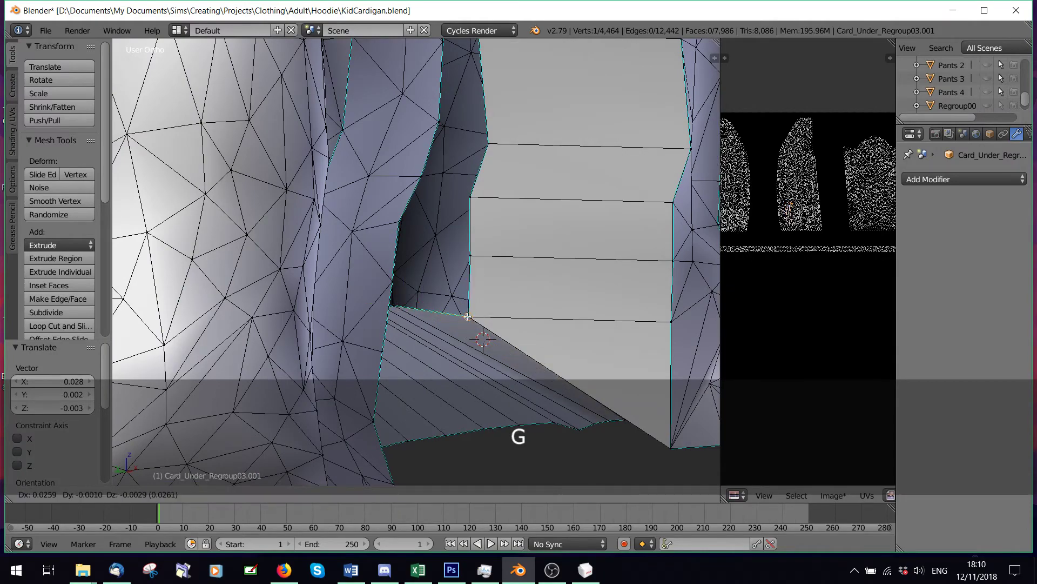
click(408, 307)
middle_drag(408, 307, 448, 256)
scroll(436, 257, up, 4)
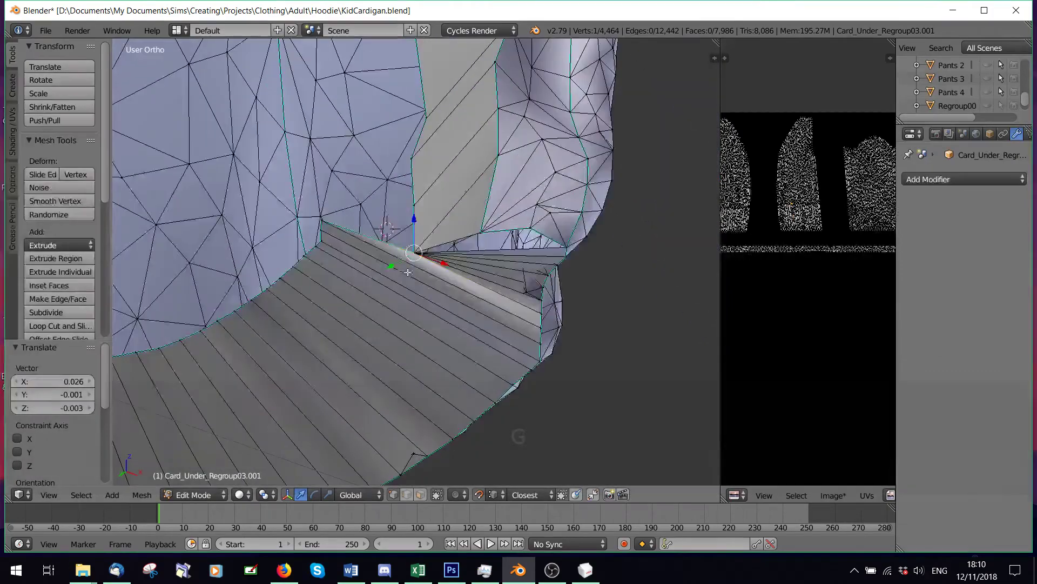
key(g)
click(324, 234)
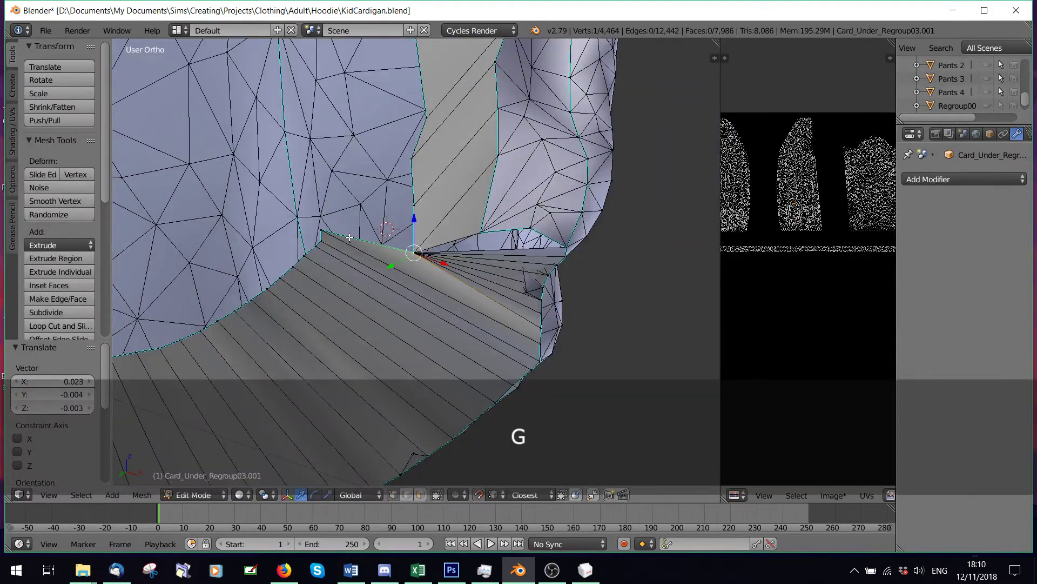
Step: Move the next few inner-edge vertices of the hem strip so the edge curves gradually into the joined corner
right_click(322, 232)
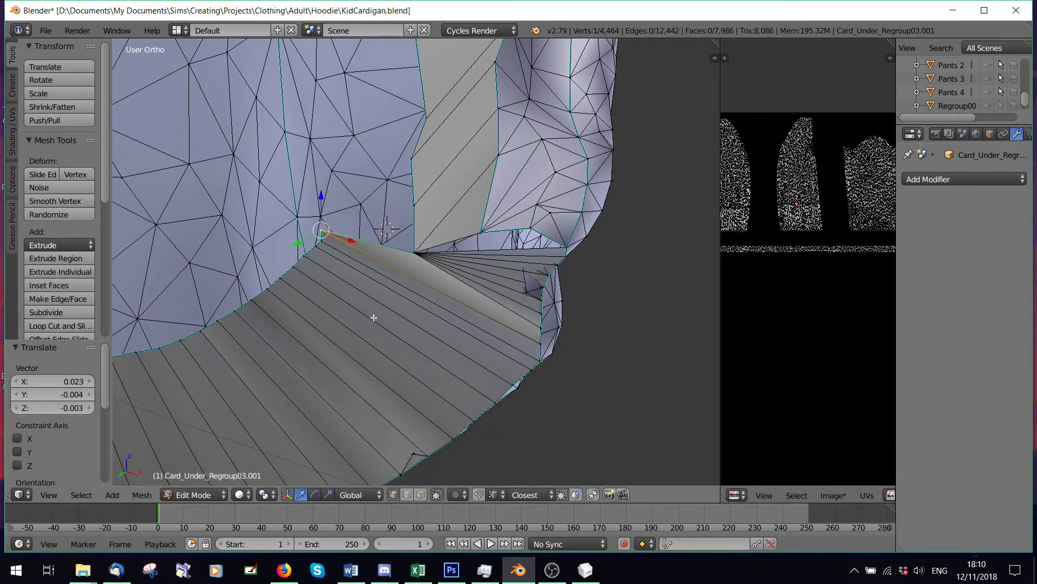
key(g)
click(338, 244)
key(g)
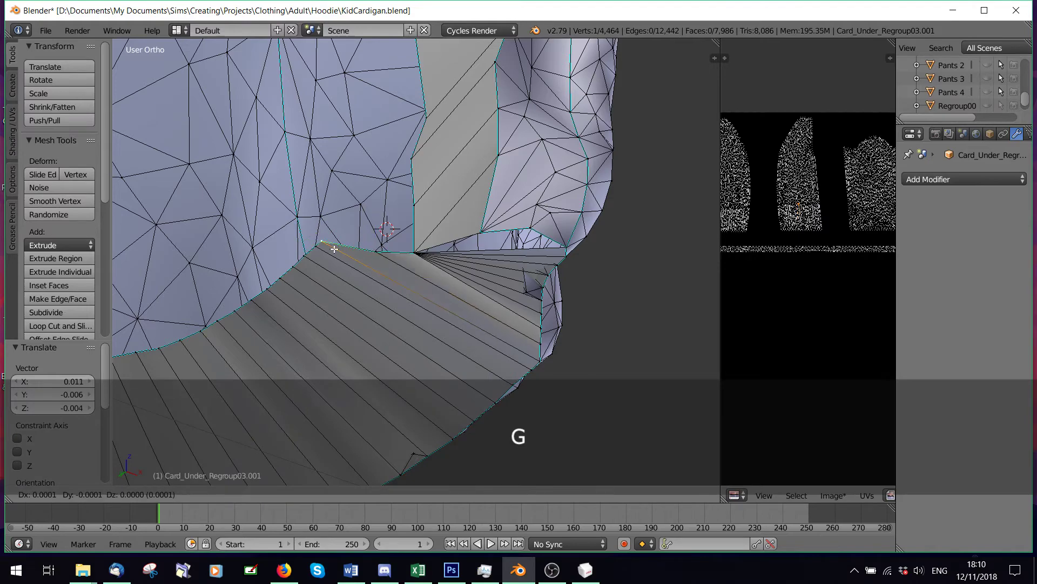
click(362, 257)
key(g)
click(340, 240)
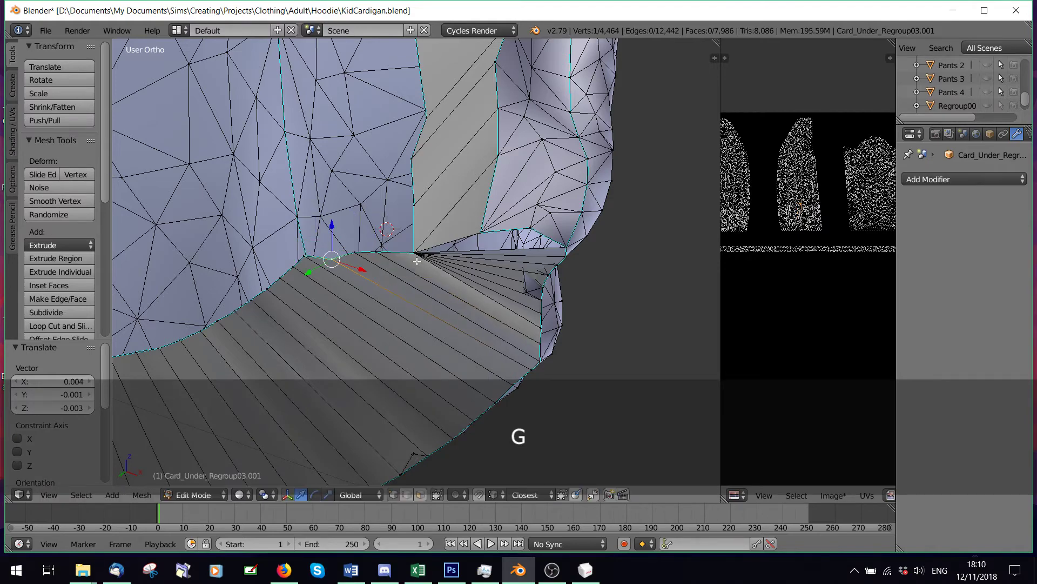
Step: Examine the joined hem corner from several angles and switch the cardigan to Object Mode
middle_drag(461, 222, 457, 184)
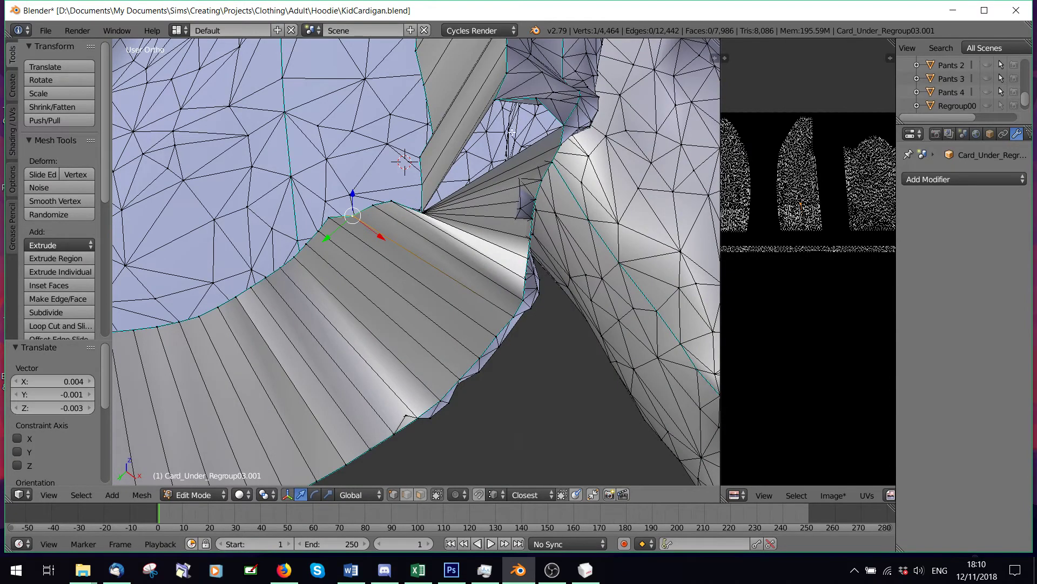
scroll(427, 225, down, 4)
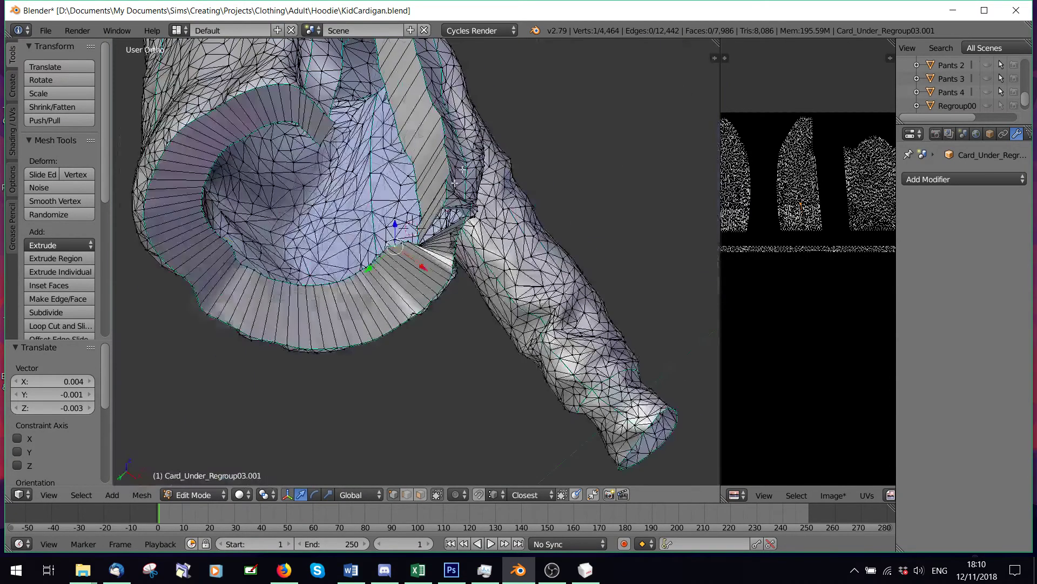
middle_drag(427, 225, 400, 195)
scroll(402, 285, up, 3)
middle_drag(402, 286, 226, 302)
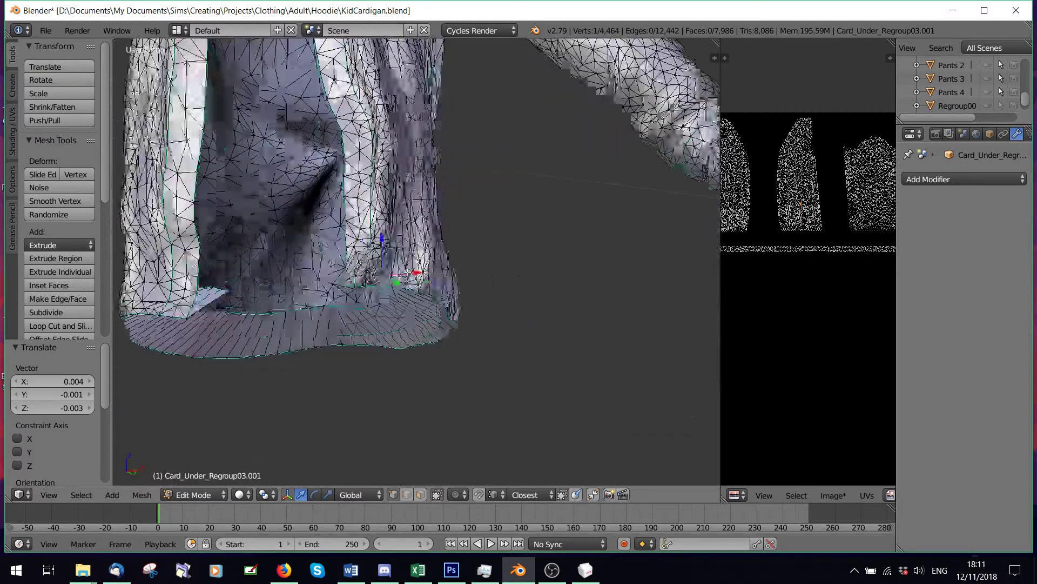
click(203, 493)
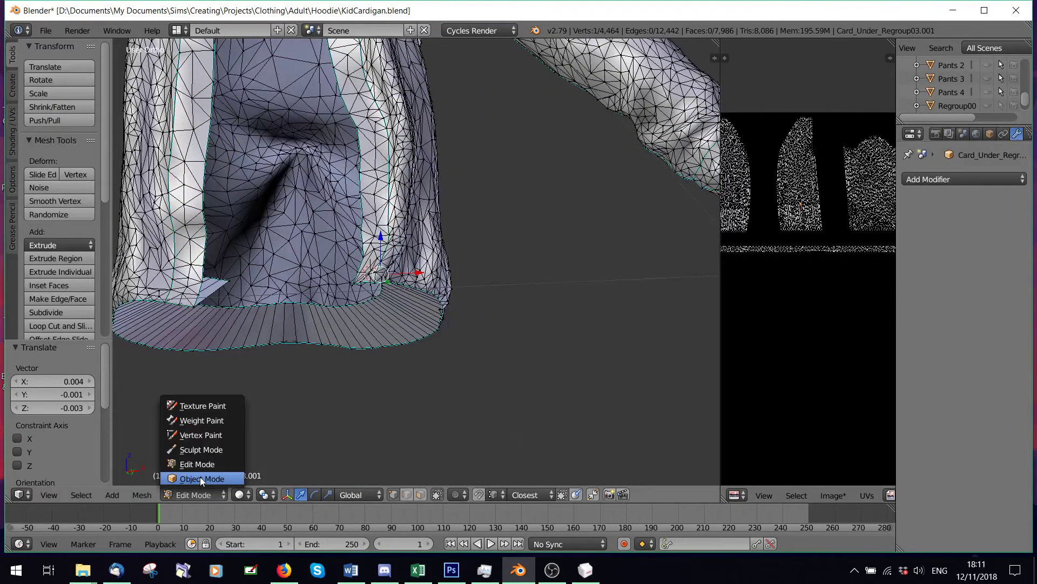
click(200, 477)
Step: Hide the extruded mesh Card_Under_Regroup03.001 and show the other Card_Under mesh in its place
scroll(987, 80, up, 4)
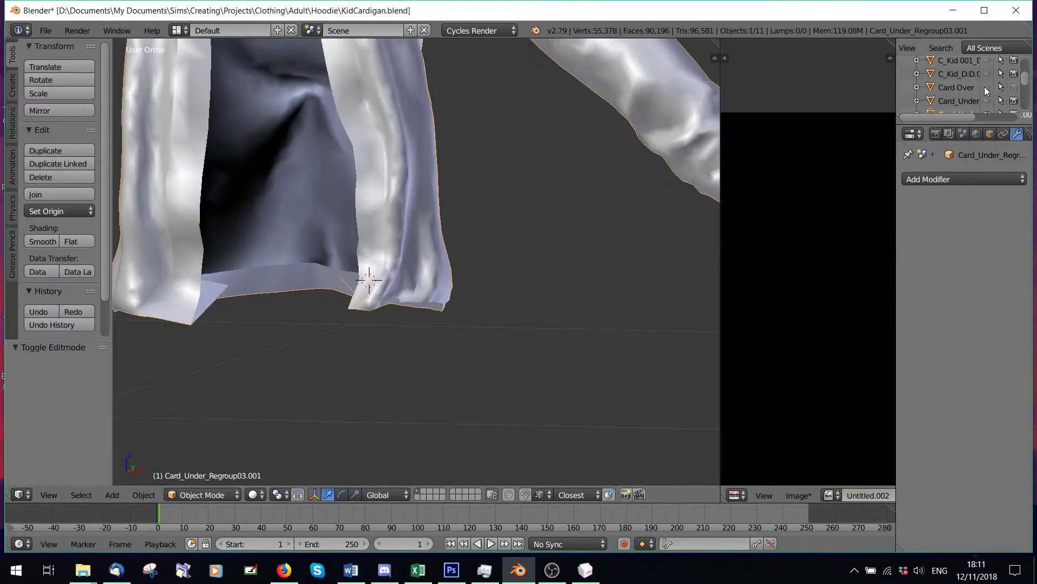
click(987, 80)
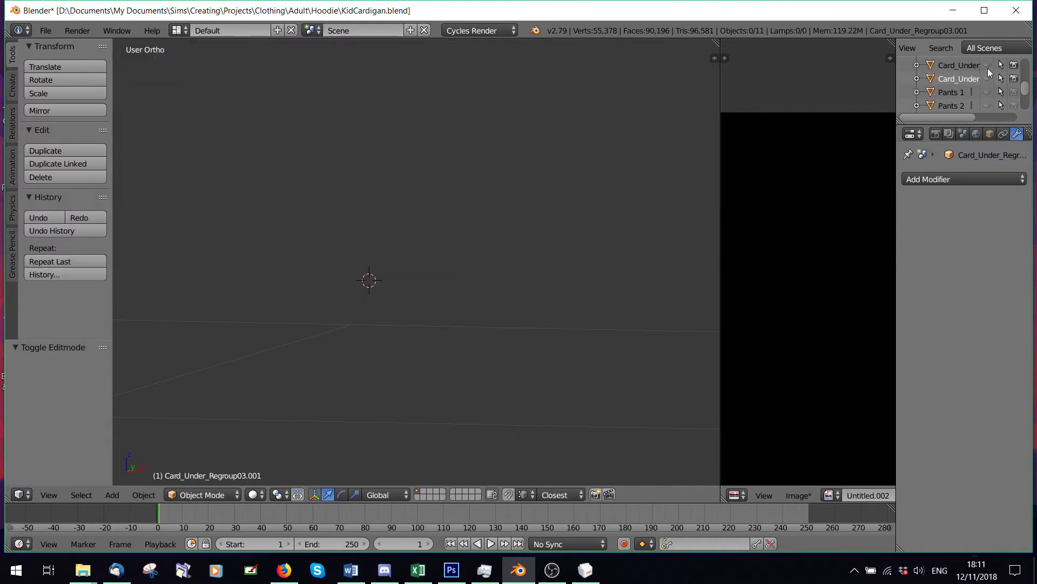
click(988, 67)
scroll(986, 92, up, 2)
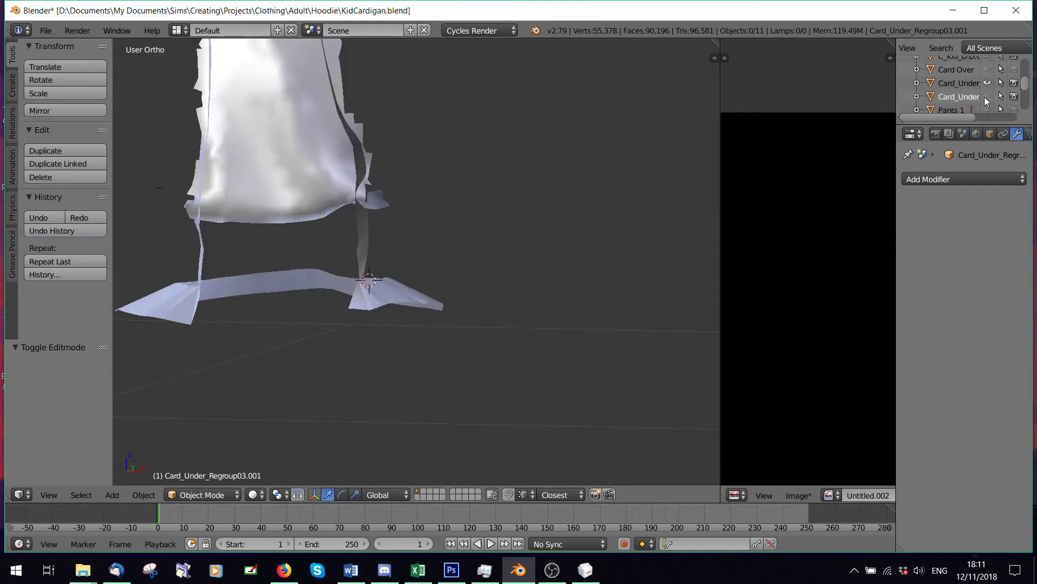
middle_drag(335, 254, 402, 264)
scroll(975, 110, down, 1)
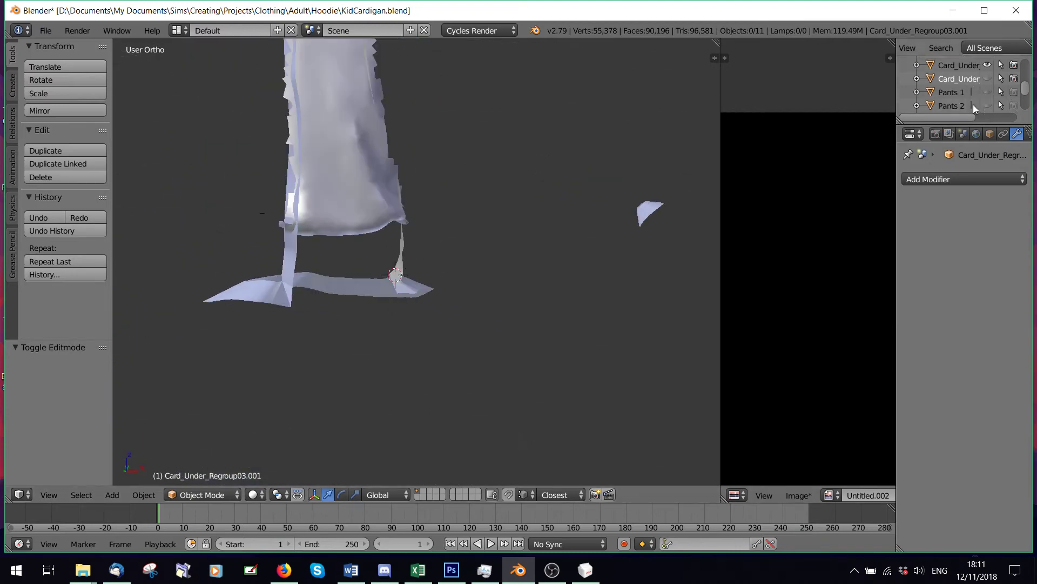
Step: Reopen the saved file KidCardigan.blend, discarding the unsaved changes
click(45, 31)
click(63, 60)
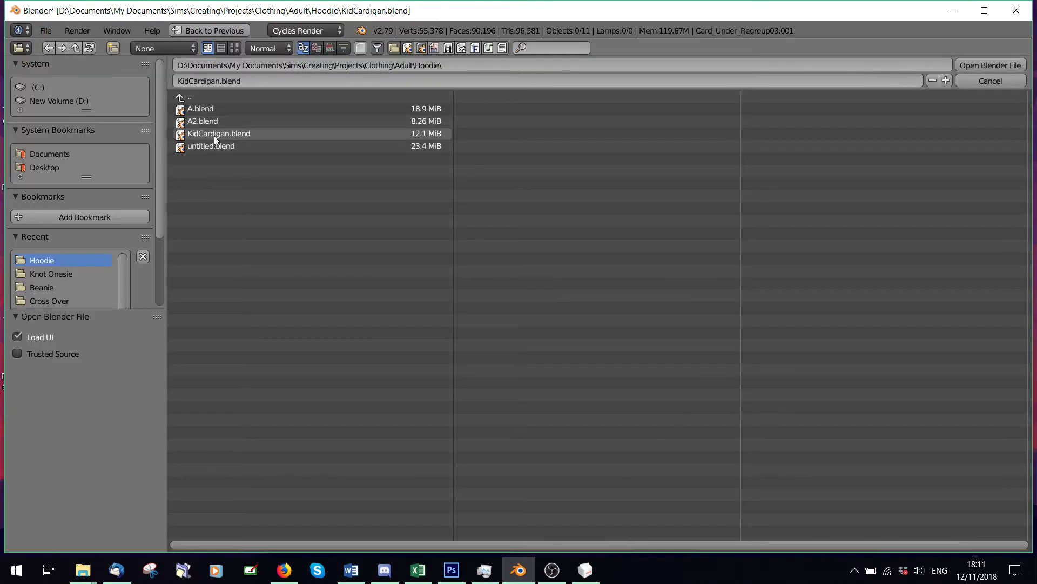
double_click(214, 135)
Step: Select the cardigan mesh Card_Under_Regroup03.000 and put it into Edit Mode
right_click(336, 377)
scroll(222, 436, down, 4)
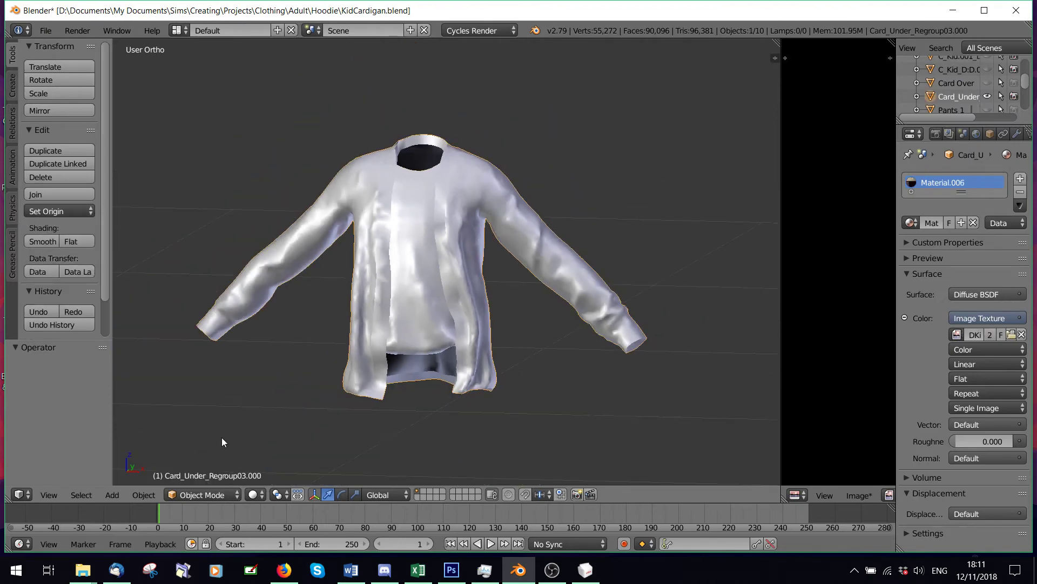
middle_drag(221, 437, 276, 391)
click(204, 494)
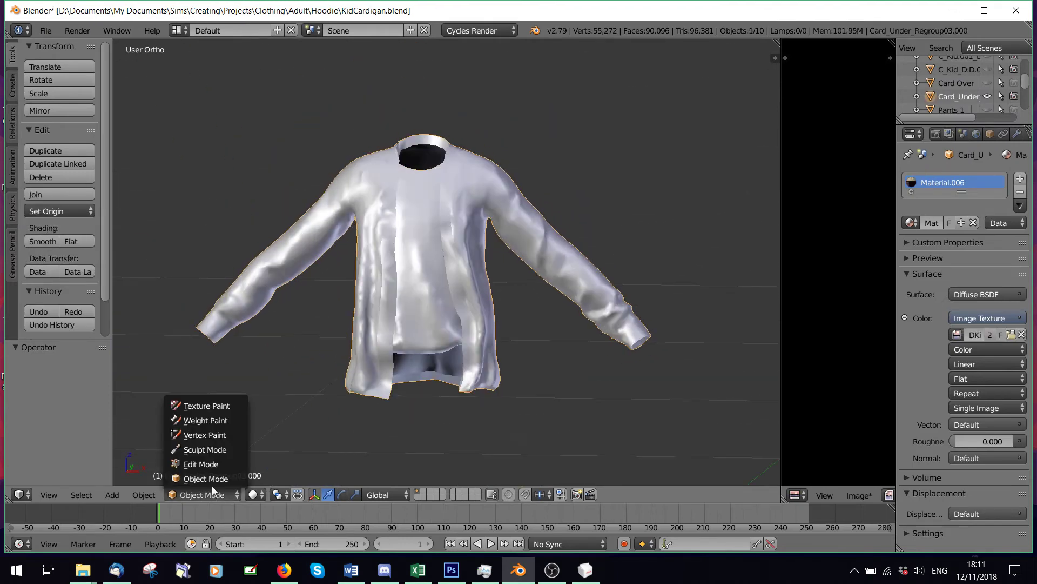
click(187, 462)
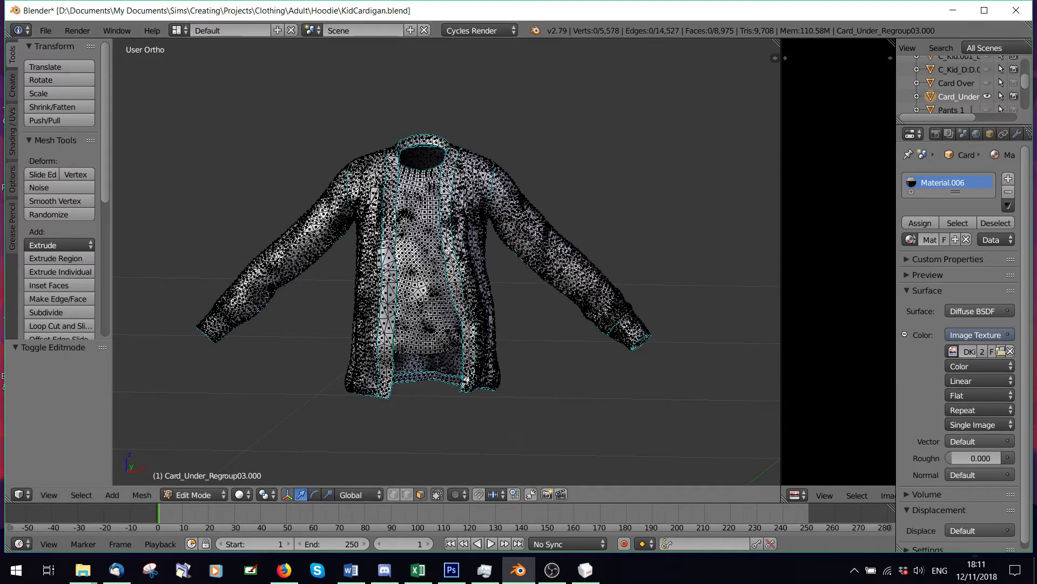
Step: Select the linked sleeve, cuff, front panel and opening band pieces of the cardigan's outer layer
key(l)
key(l)
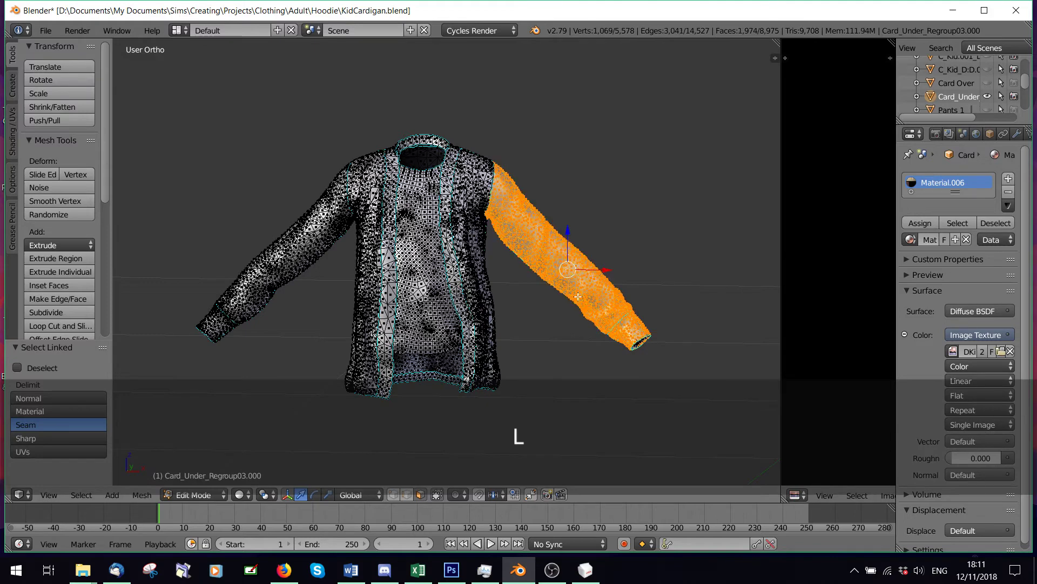
key(l)
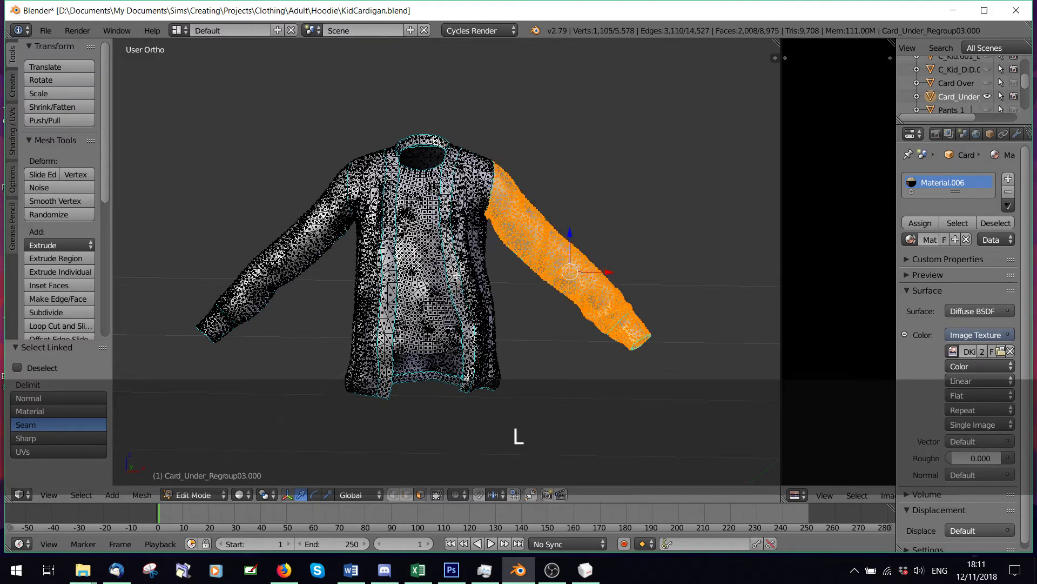
key(l)
key(l)
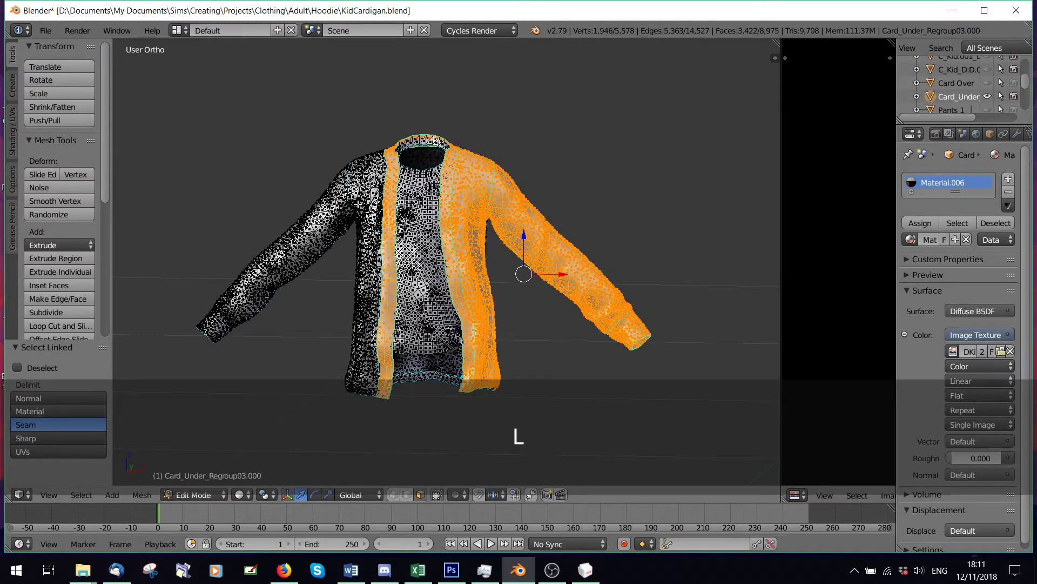
key(l)
key(l)
key(l)
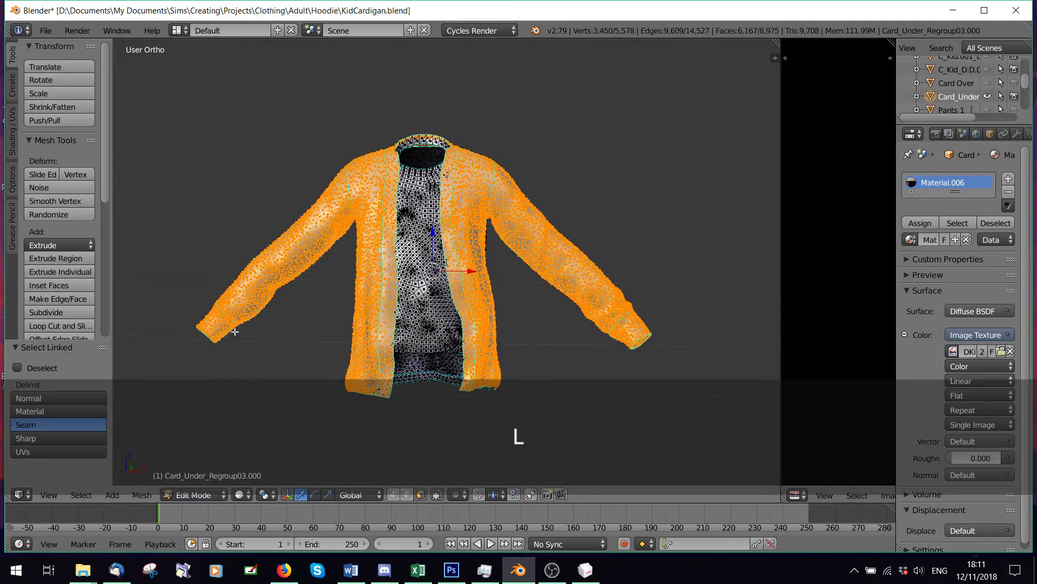
Step: Add the remaining cuff end, hem, back and collar pieces of the cardigan to the selection
middle_drag(235, 331, 232, 249)
key(l)
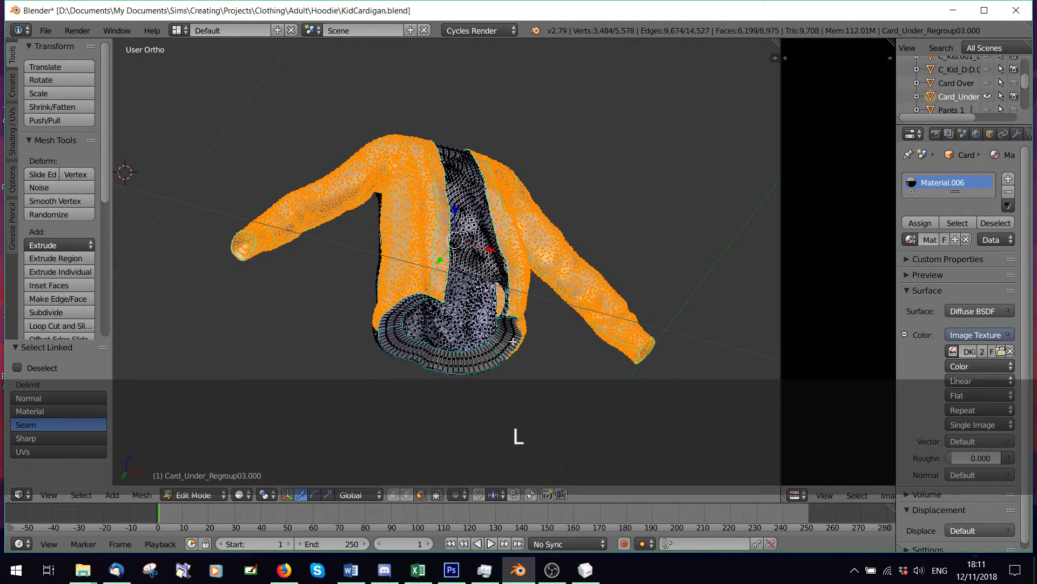
key(l)
key(l)
key(l)
middle_drag(468, 303, 493, 371)
key(l)
key(l)
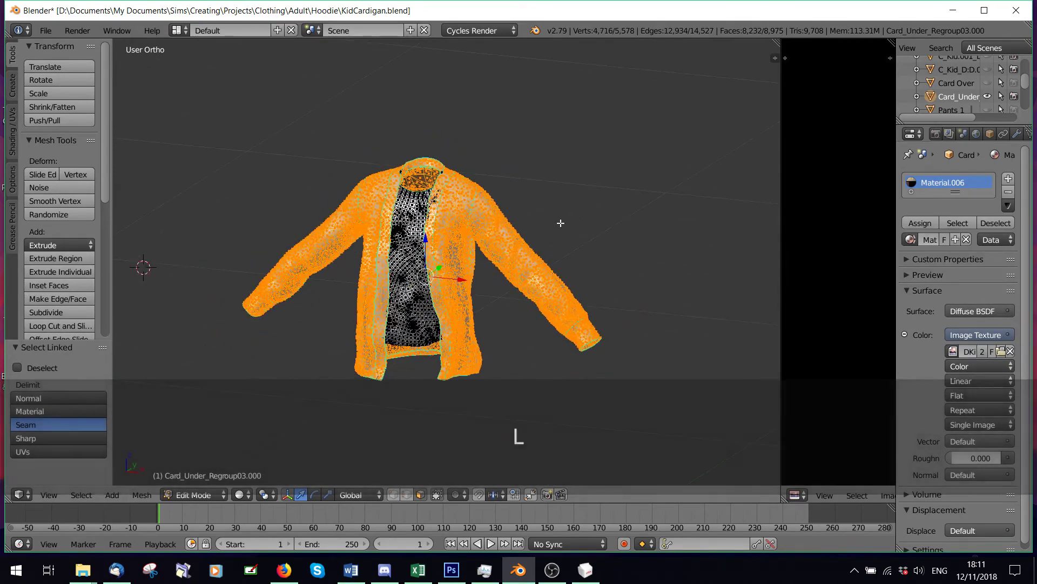
Step: Examine the selected outer pieces of the cardigan up close and clear the selection
scroll(560, 223, up, 4)
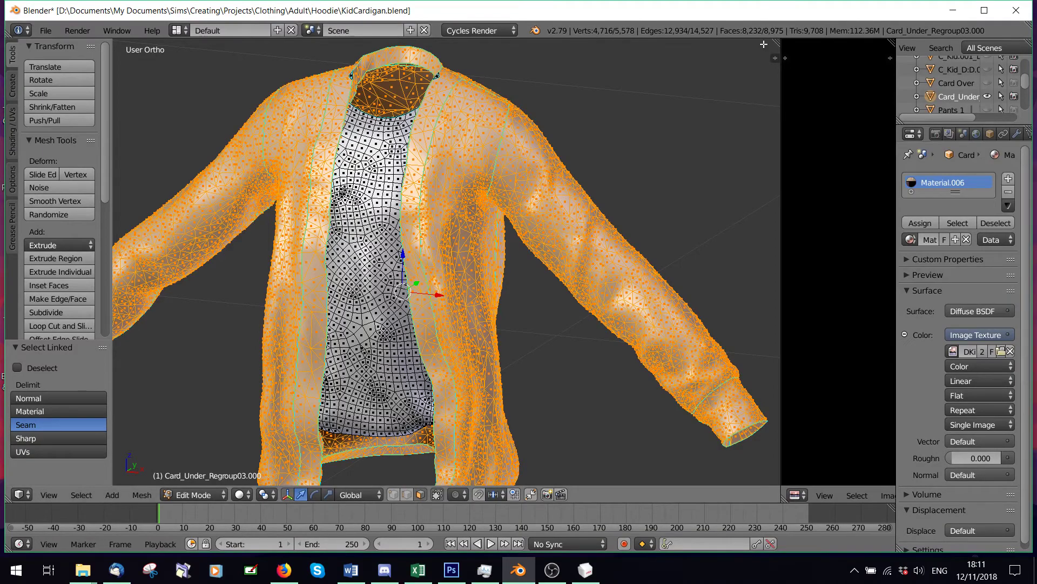
scroll(470, 258, down, 3)
scroll(471, 258, up, 3)
middle_drag(471, 258, 477, 230)
scroll(478, 229, down, 2)
key(a)
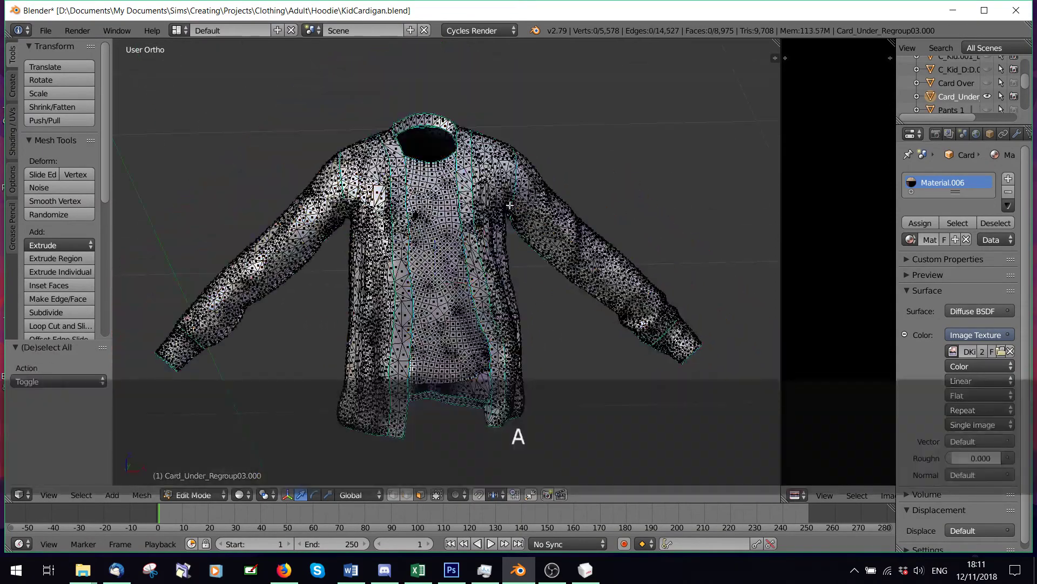
Step: Show the Regroup01 body mesh under the cardigan and examine how the garment sits on it from the side and front
middle_drag(421, 414, 443, 389)
scroll(427, 373, up, 3)
scroll(443, 389, up, 2)
middle_drag(346, 308, 354, 319)
scroll(354, 319, down, 5)
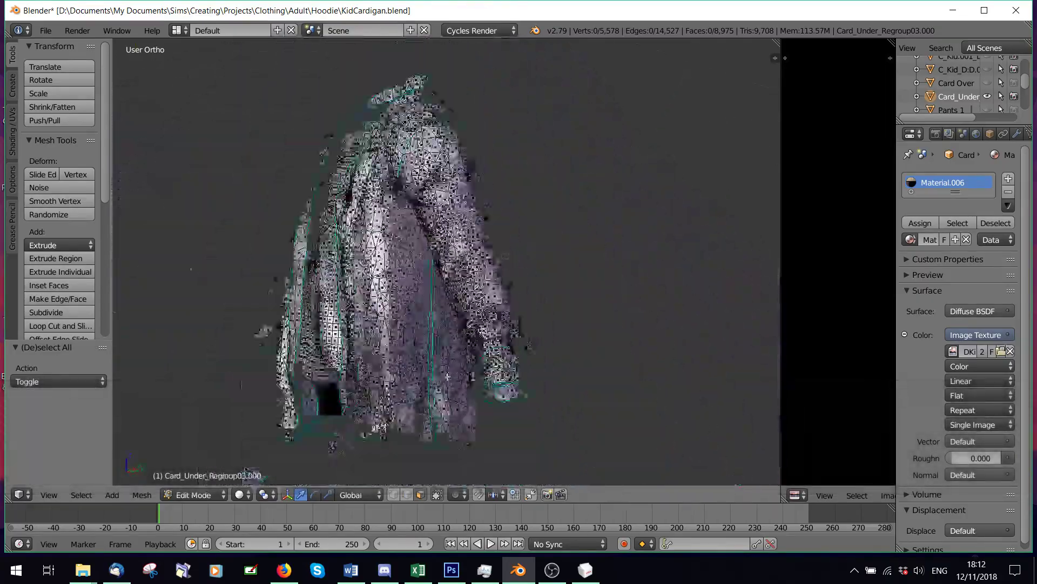
scroll(983, 102, down, 3)
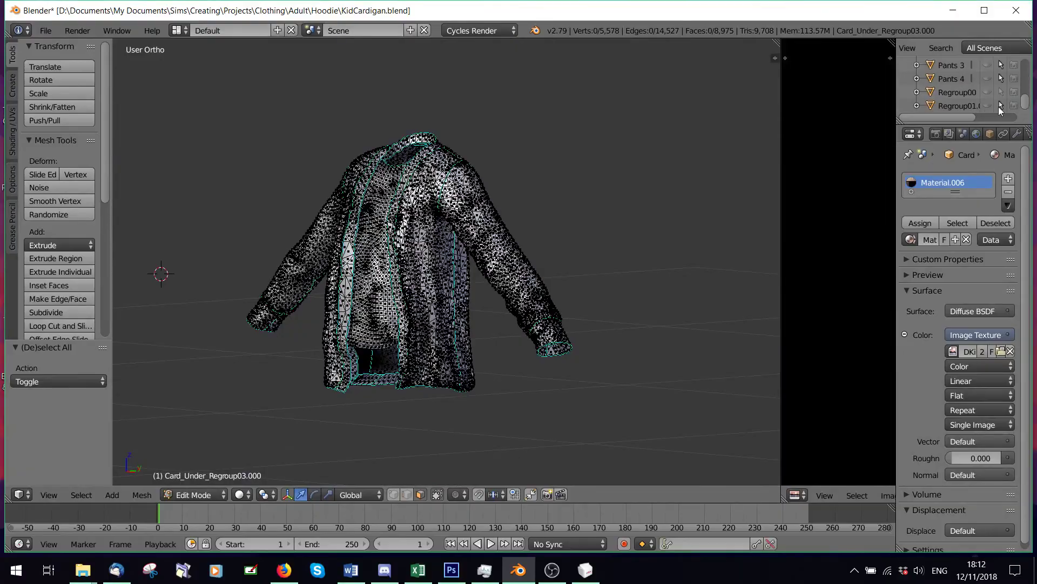
click(988, 105)
scroll(421, 259, up, 5)
middle_drag(422, 260, 454, 259)
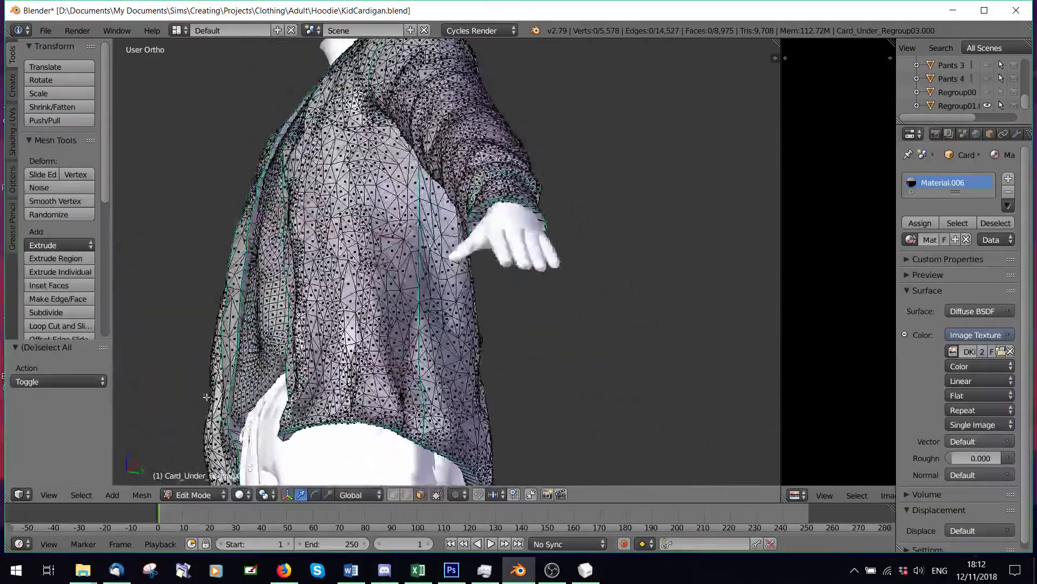
middle_drag(232, 429, 643, 441)
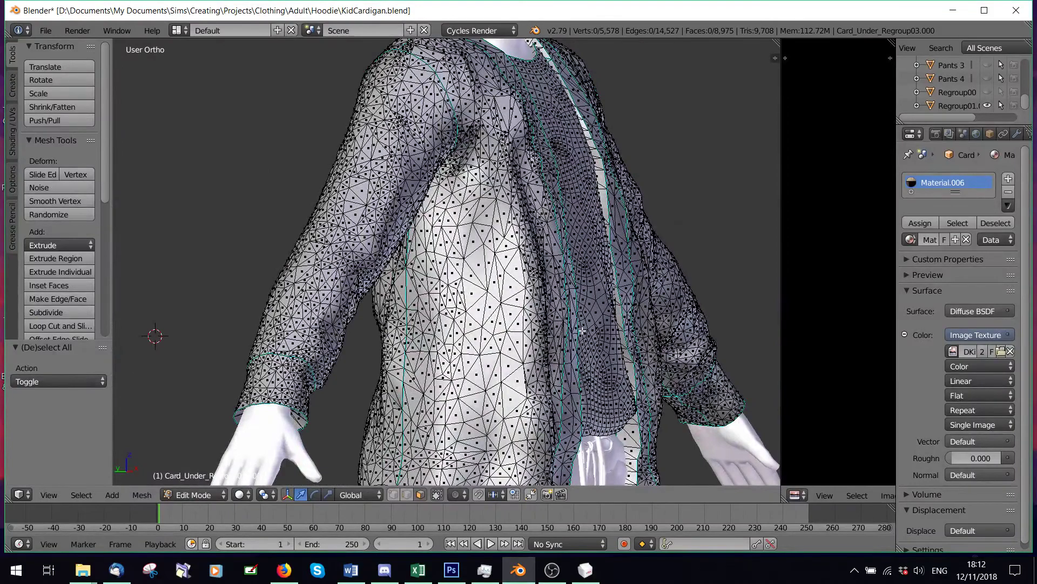
scroll(582, 331, down, 5)
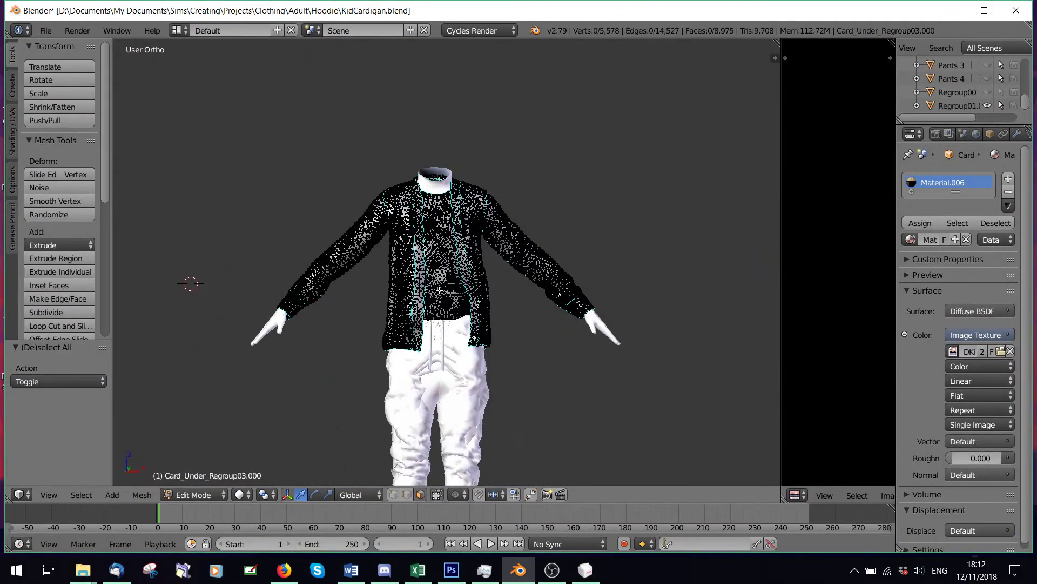
scroll(413, 290, up, 2)
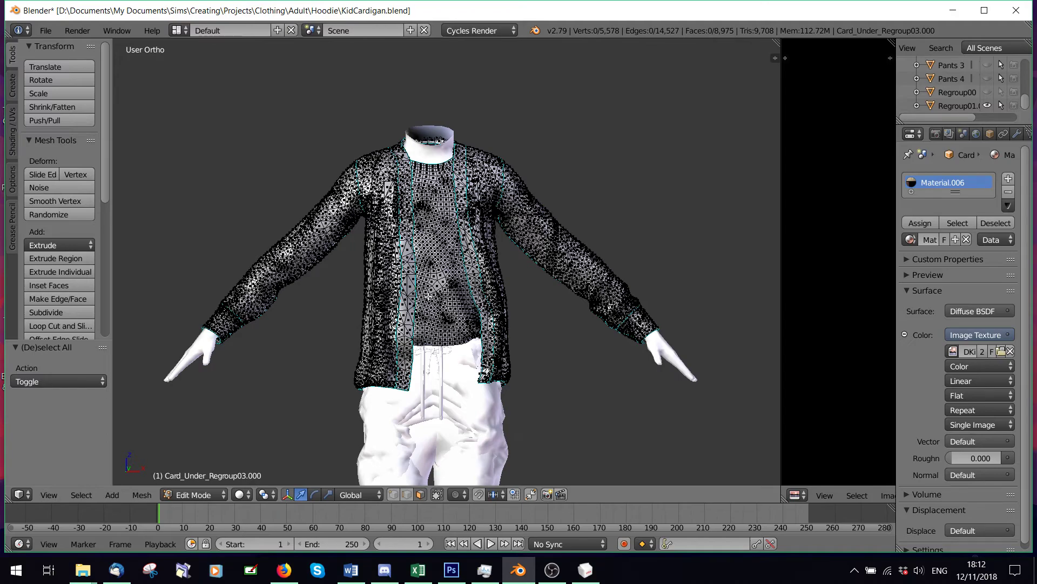
scroll(428, 296, up, 3)
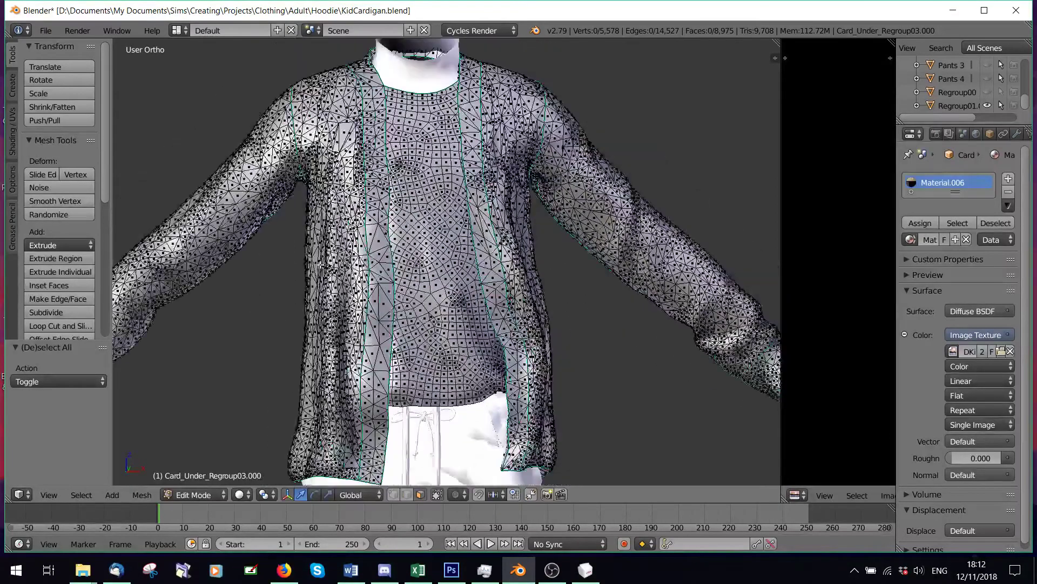
scroll(320, 264, down, 2)
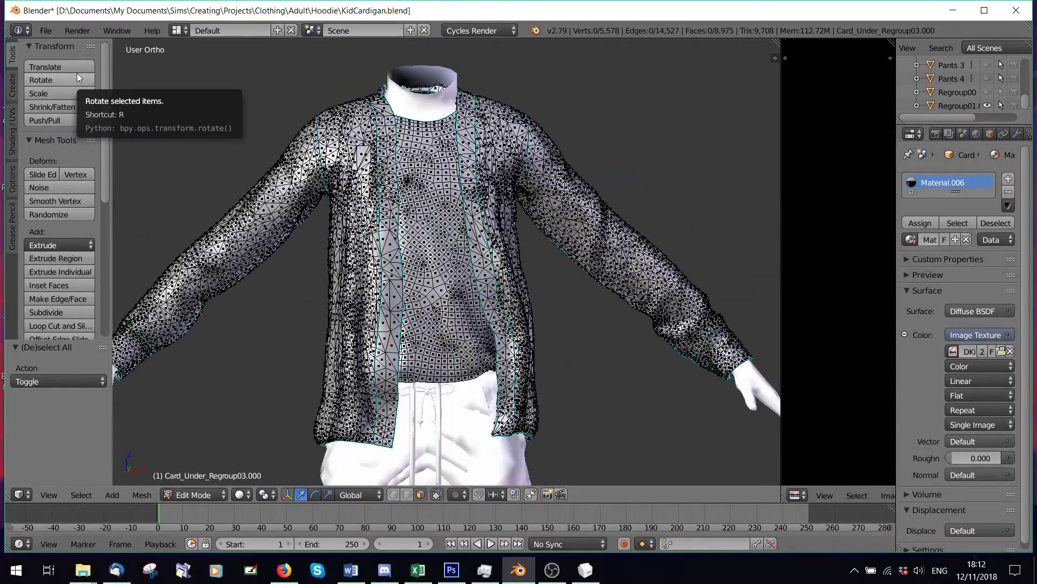
click(46, 28)
click(56, 58)
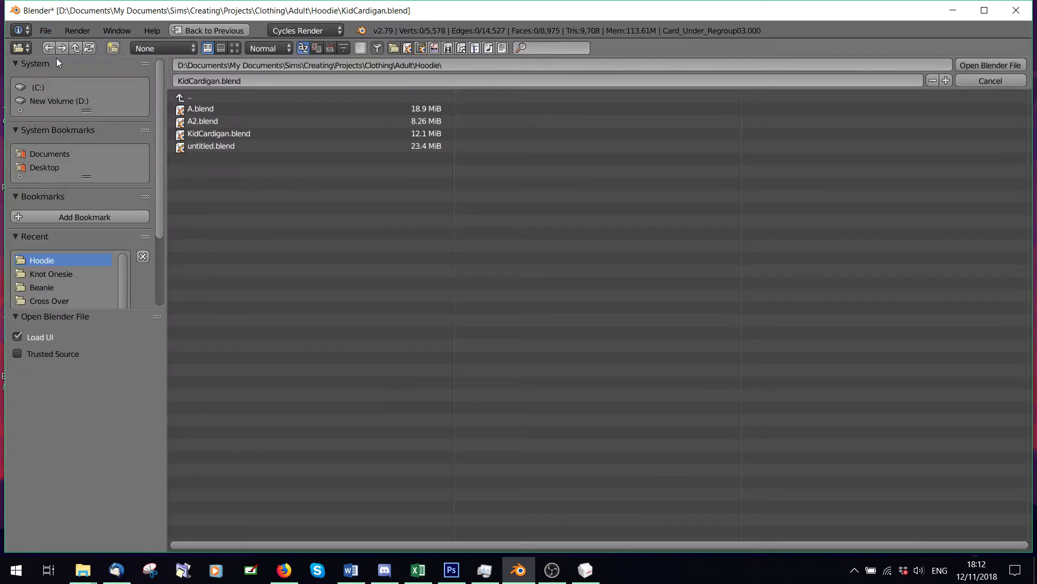
click(977, 85)
Step: Open the recently used sweatpants file E.blend
click(45, 30)
mouse_move(74, 78)
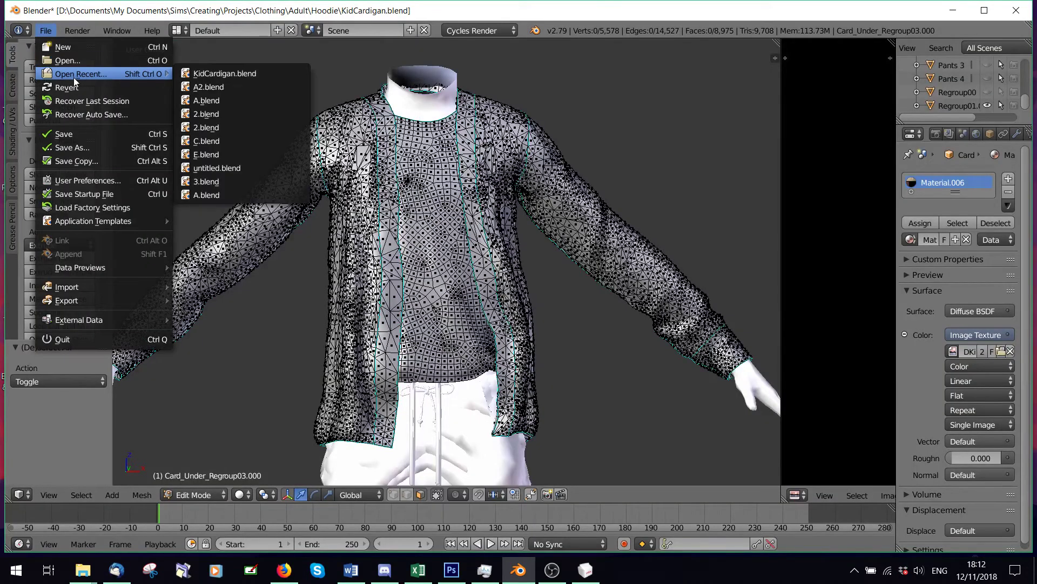
click(208, 154)
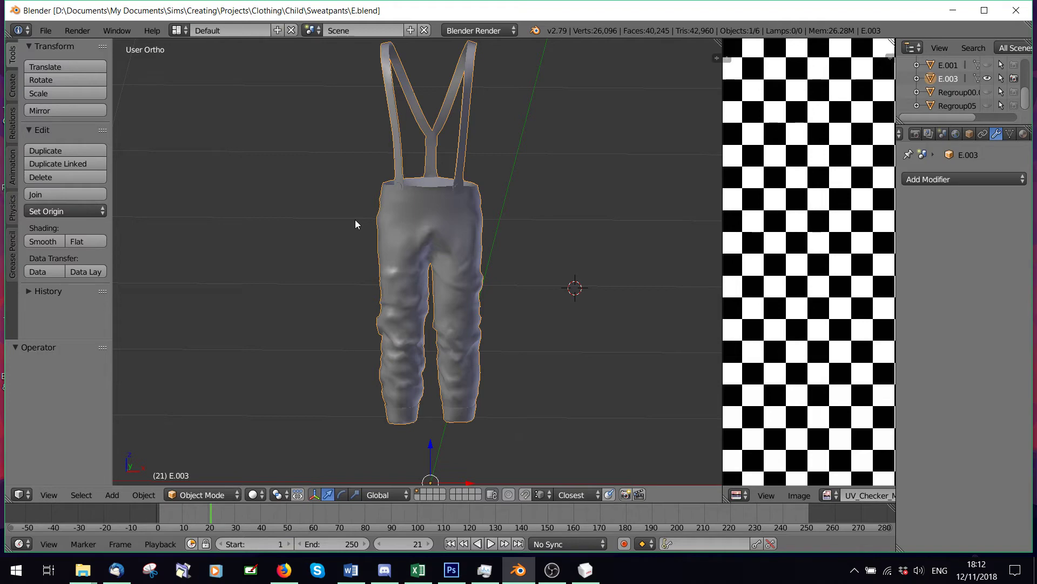
Step: Examine the suspender trousers E.003 as a solid and as a mesh in Edit Mode, and return to Object Mode
scroll(537, 276, up, 3)
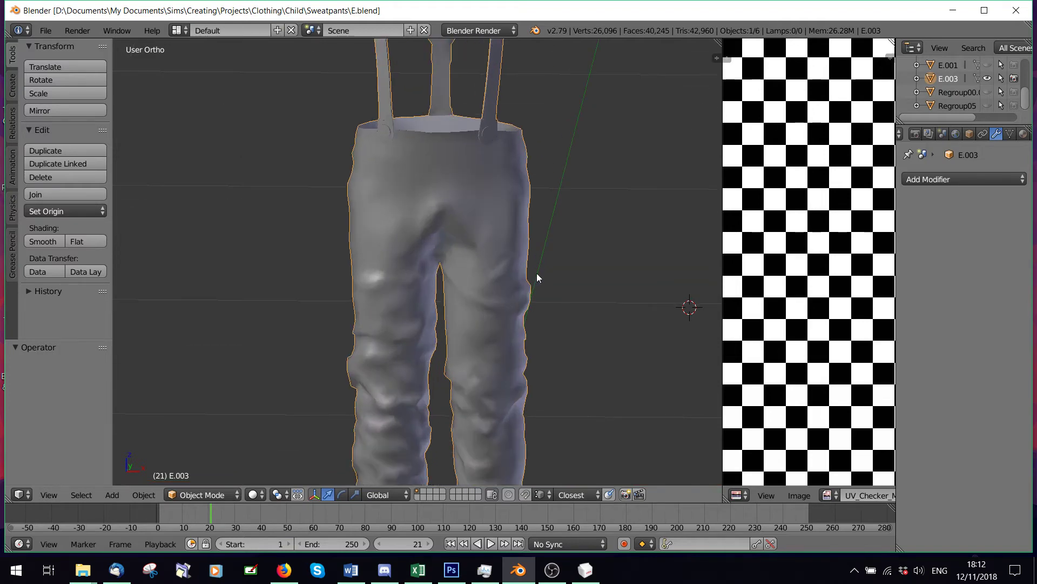
middle_drag(537, 276, 319, 343)
scroll(317, 290, down, 4)
scroll(359, 282, up, 2)
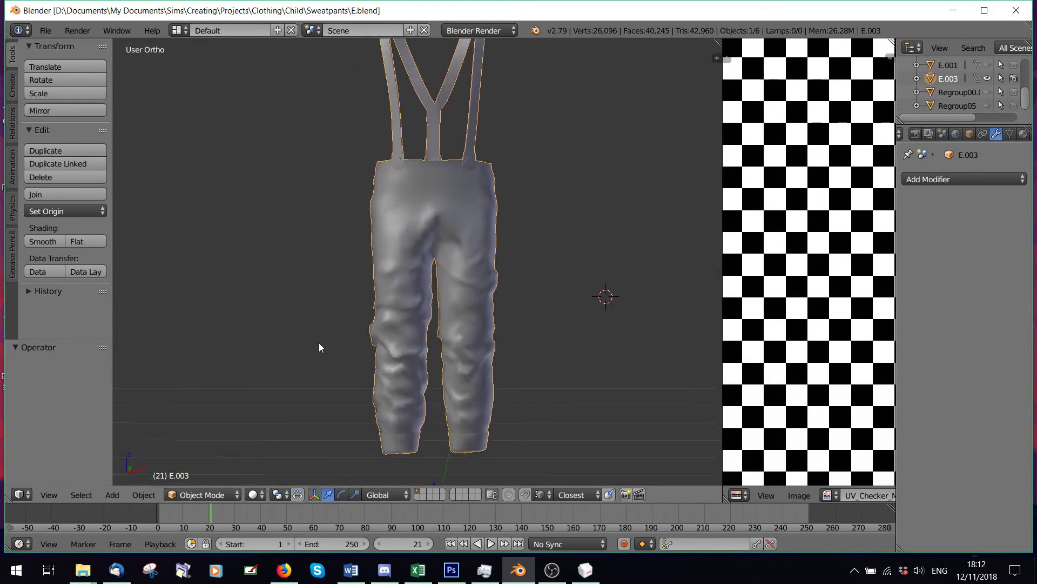
click(209, 496)
click(209, 461)
middle_drag(443, 270, 483, 252)
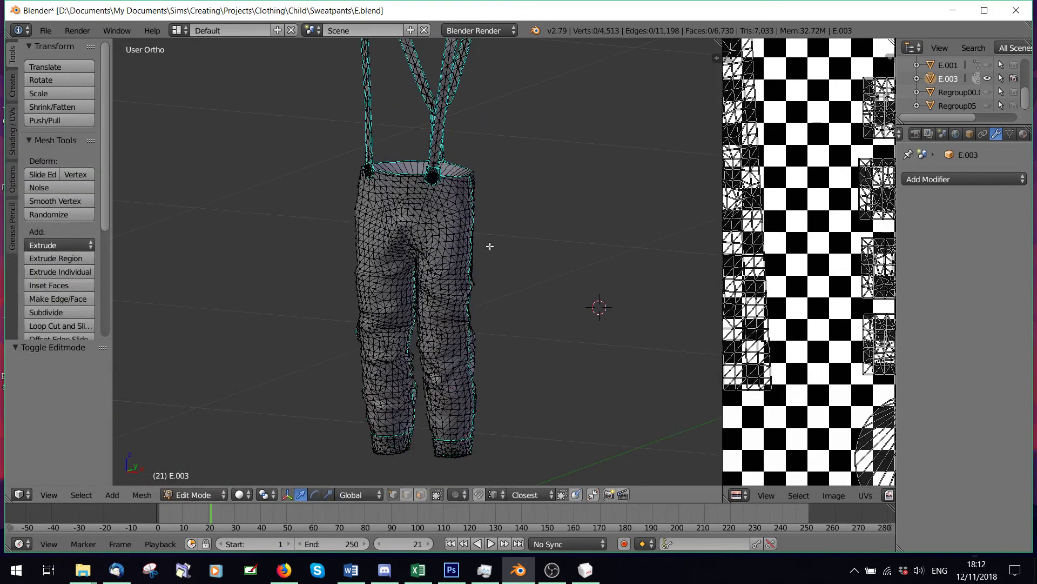
click(198, 494)
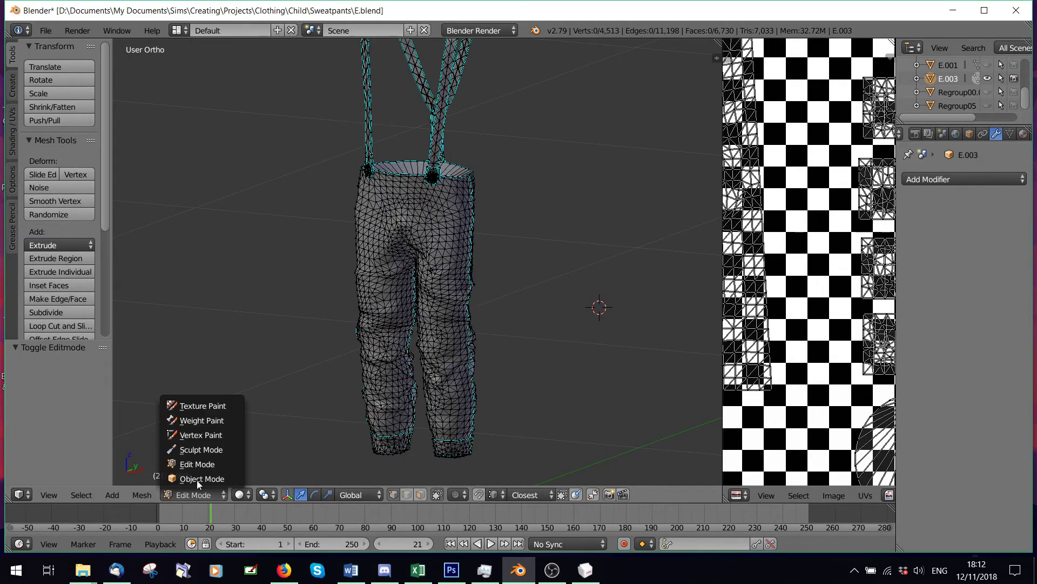
click(194, 478)
scroll(365, 180, down, 3)
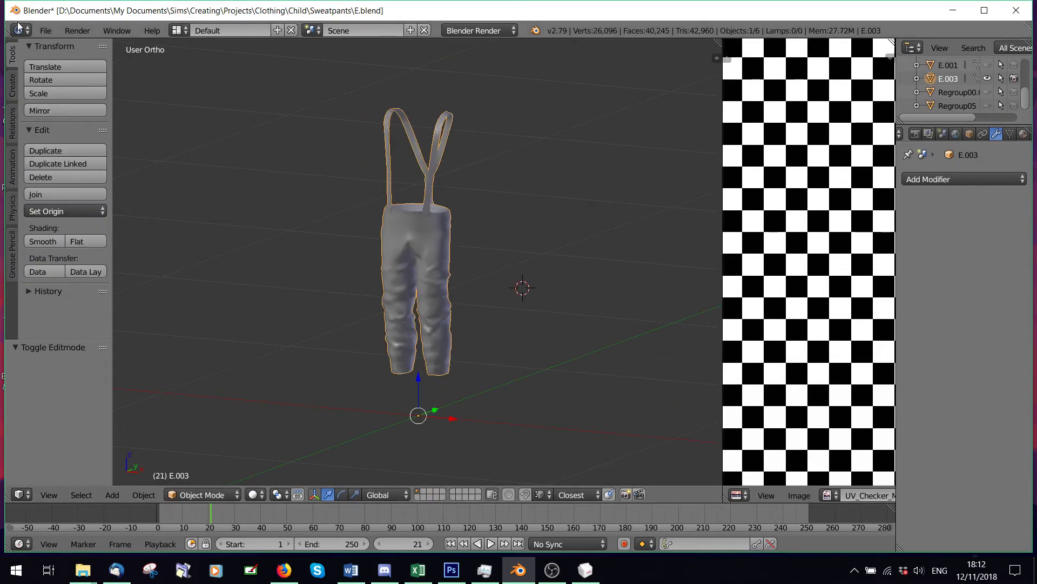
Step: Export the selected trousers as OBJ over E1.obj, using the saved export preset with Selection Only on and Write Materials off
click(45, 30)
mouse_move(90, 299)
click(230, 381)
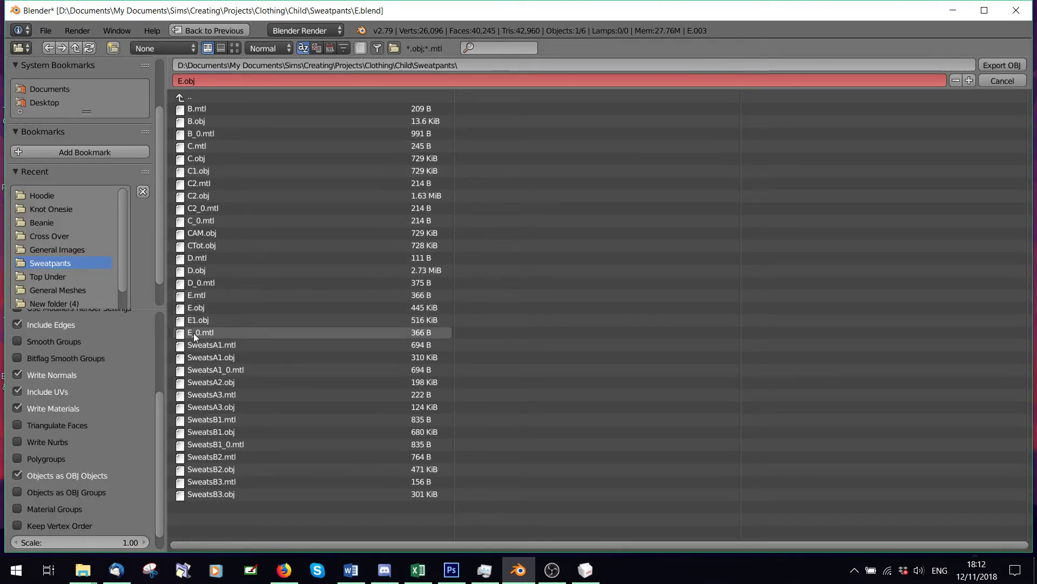
click(200, 321)
scroll(106, 371, up, 5)
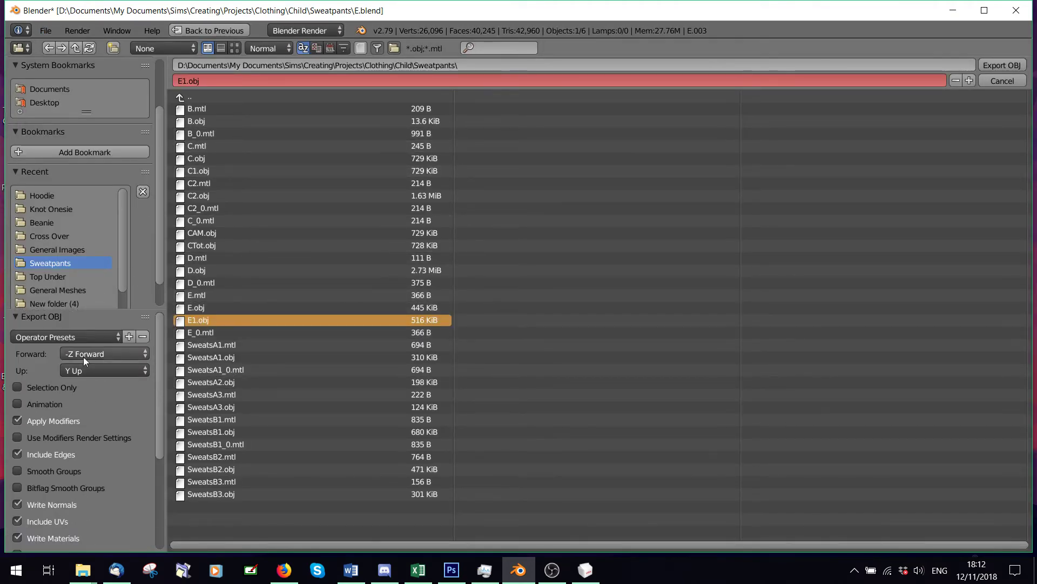
click(64, 337)
click(66, 372)
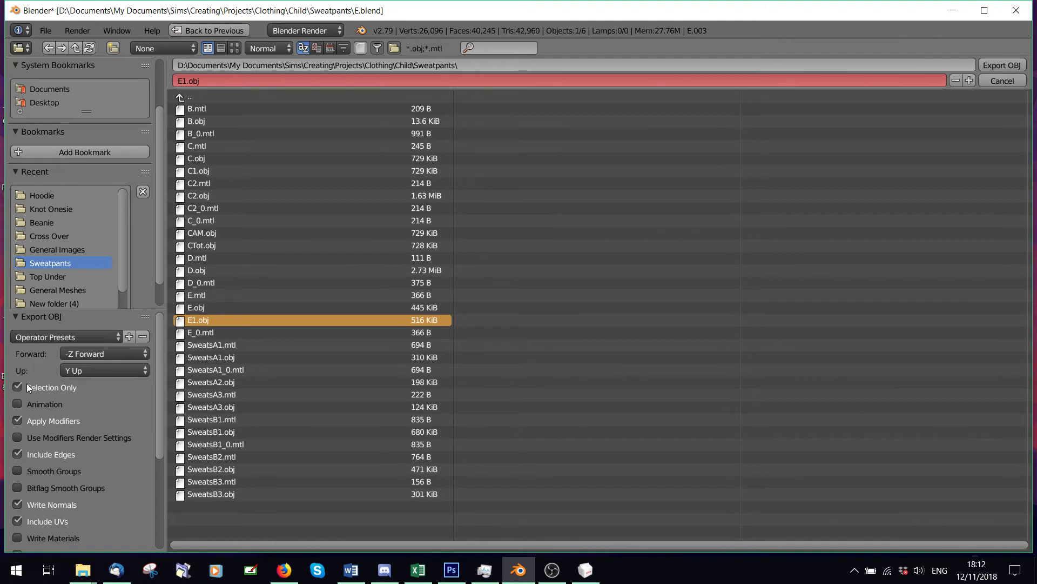
scroll(30, 378, down, 3)
scroll(27, 458, down, 3)
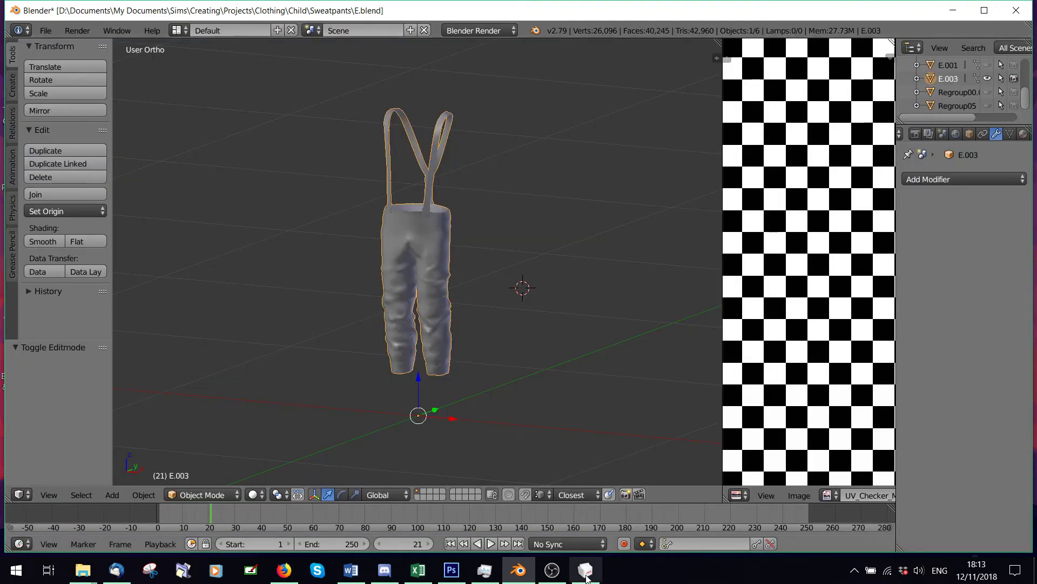
Step: Switch to MilkShape 3D, delete the existing group and import the OBJ file E1.obj from the Sweatpants folder
click(585, 571)
click(927, 183)
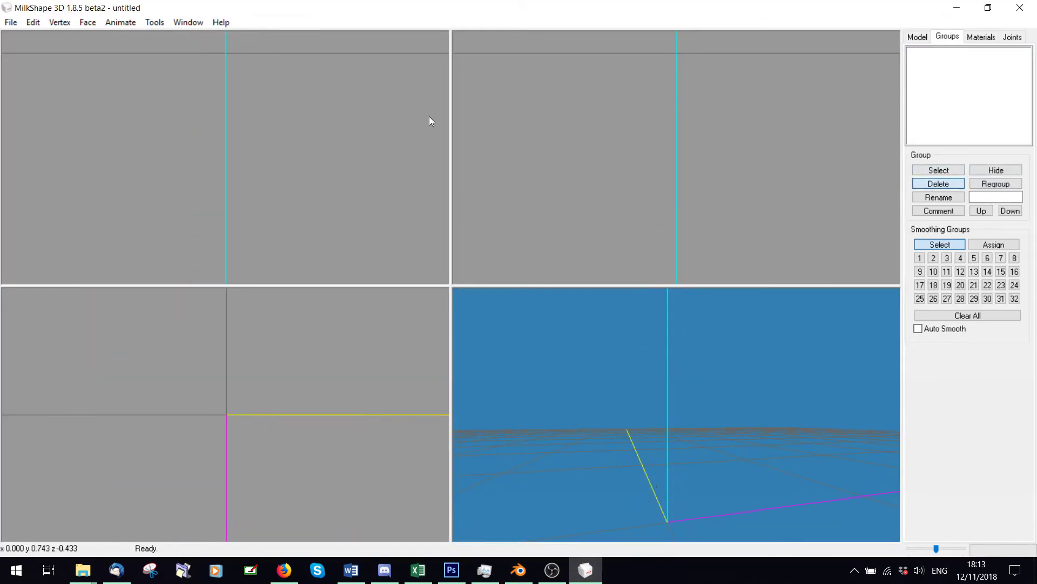
click(11, 22)
mouse_move(36, 117)
click(204, 232)
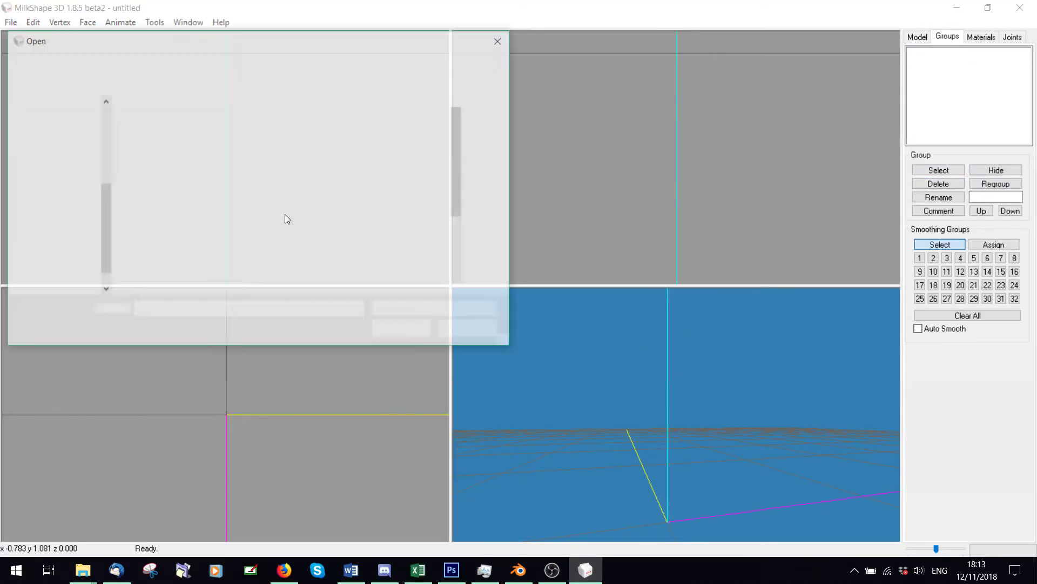
scroll(287, 219, down, 1)
click(140, 236)
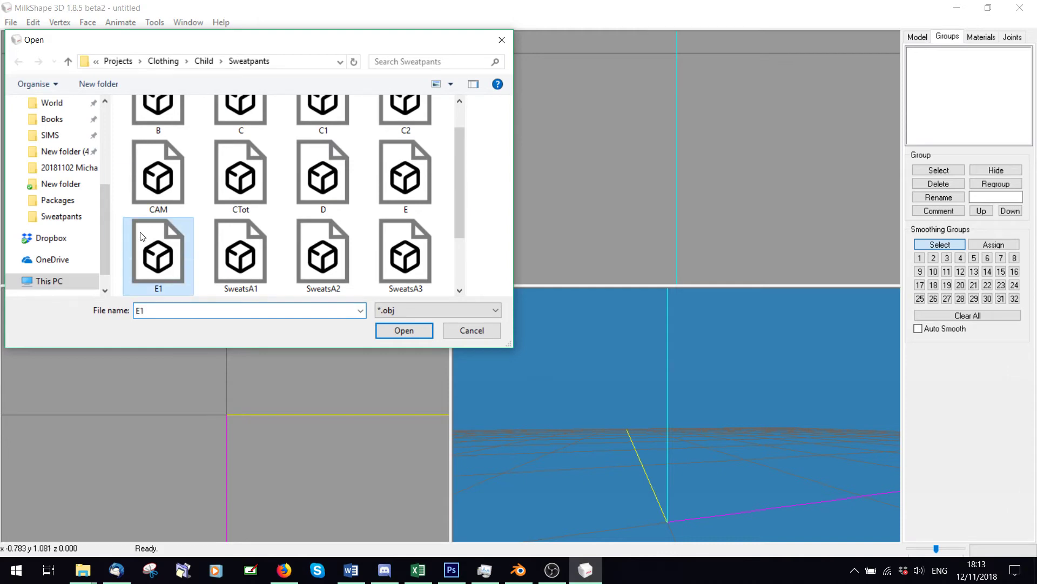
double_click(160, 252)
Step: Select the whole E.003 group and align its vertex normals, checking the trousers from several sides
click(921, 171)
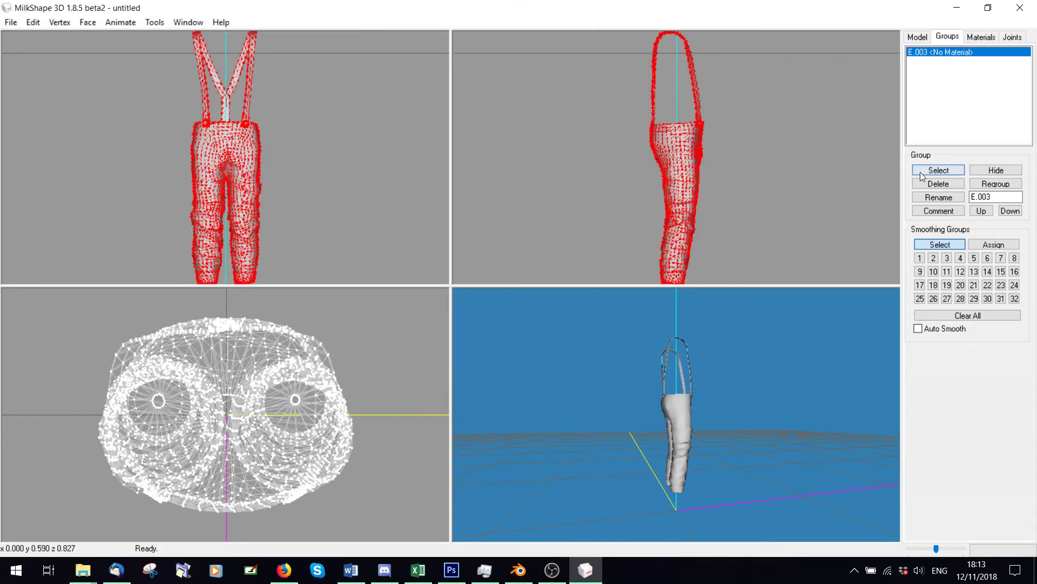
drag(548, 387, 436, 385)
click(59, 22)
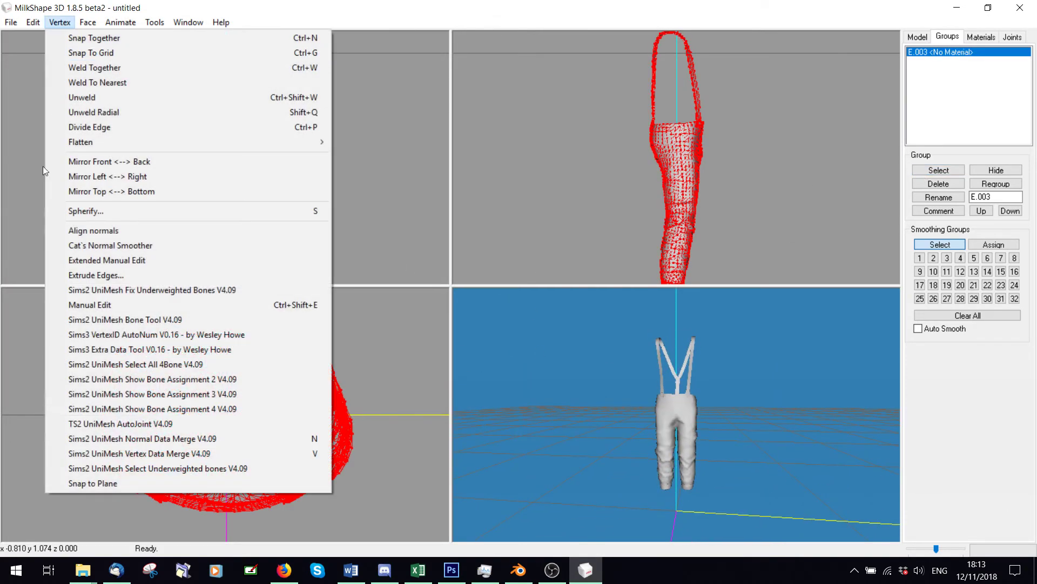
click(77, 228)
drag(613, 383, 663, 384)
drag(734, 415, 670, 427)
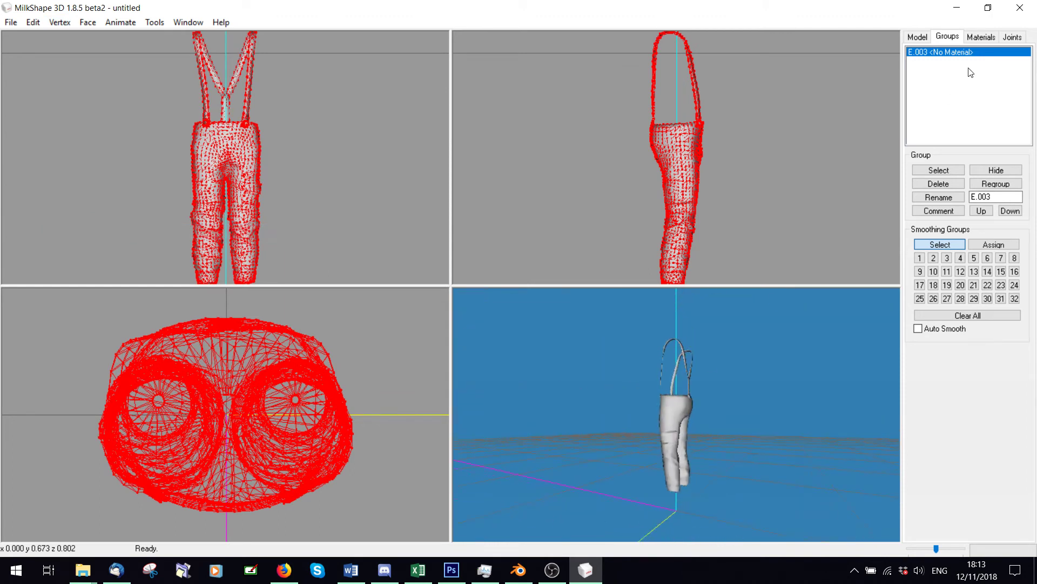
click(931, 184)
click(33, 22)
click(84, 38)
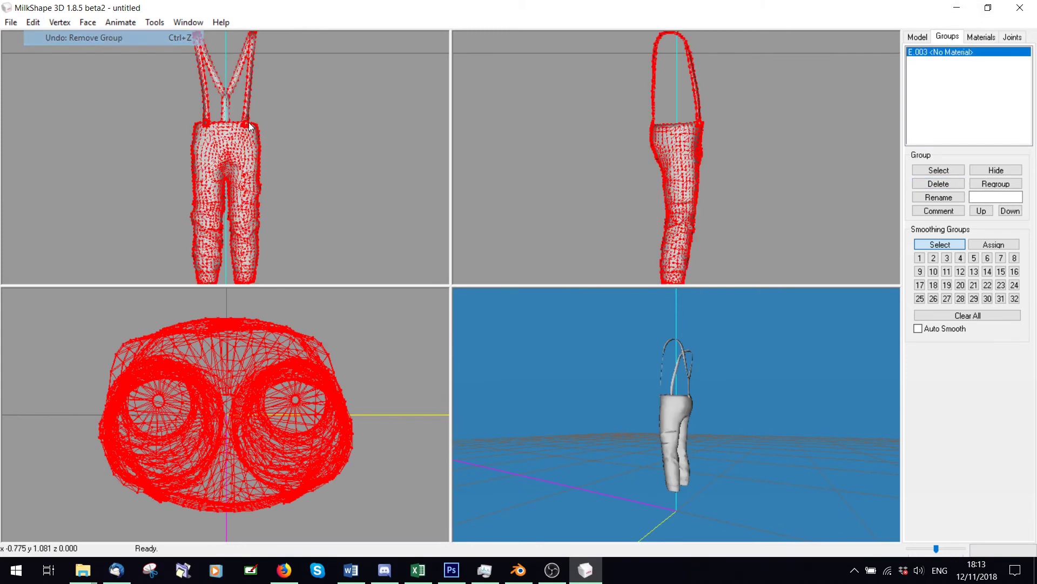
Step: Delete the E.003 group in MilkShape 3D, switch back to Blender and put the trousers in Edit Mode
mouse_move(683, 414)
mouse_down()
mouse_move(680, 439)
mouse_move(649, 447)
mouse_move(611, 347)
mouse_move(612, 459)
mouse_move(604, 446)
mouse_move(718, 402)
mouse_move(673, 397)
mouse_up()
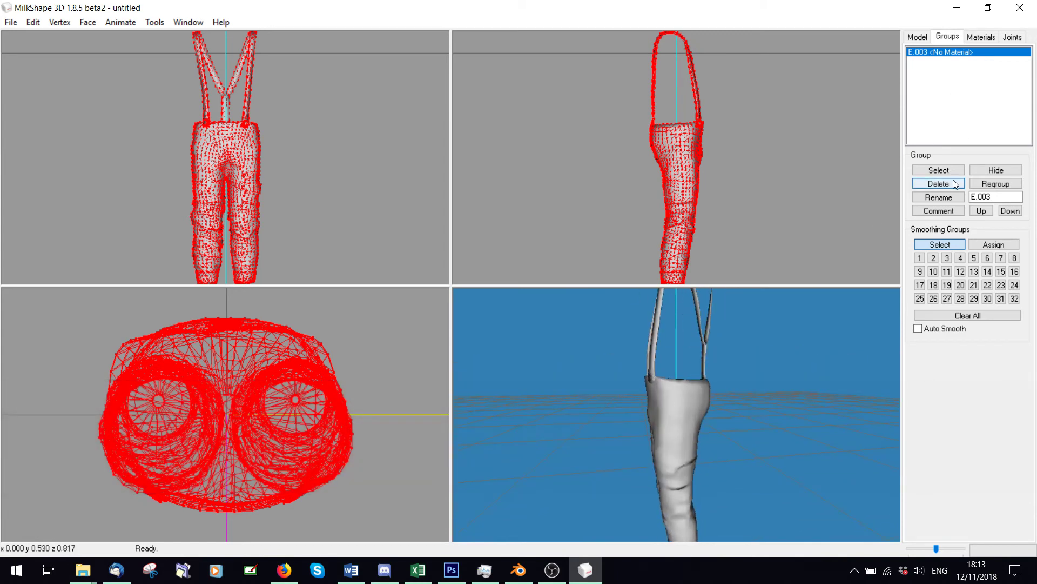
click(954, 185)
click(956, 8)
scroll(370, 329, up, 4)
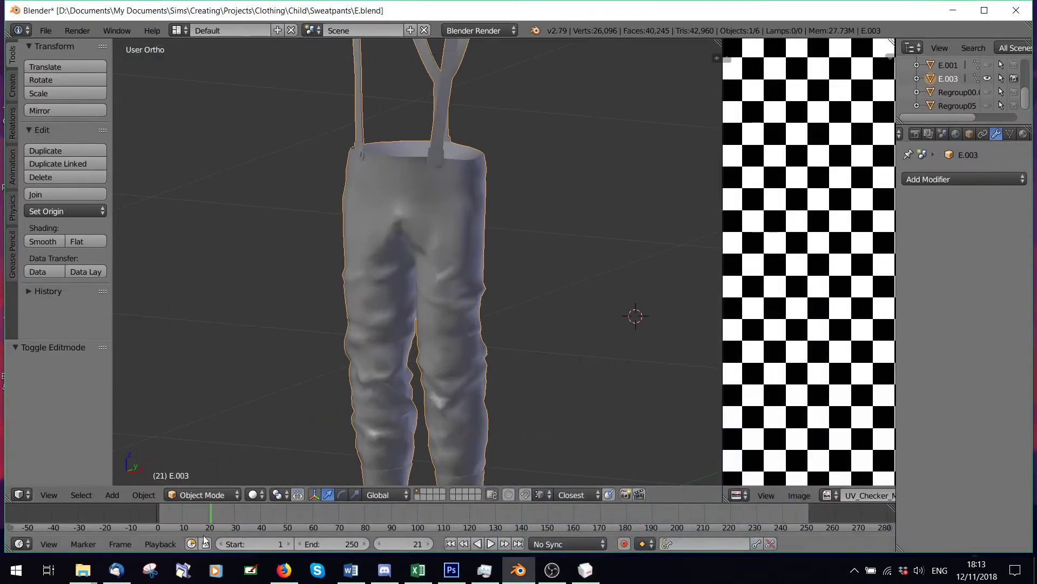
click(202, 493)
click(203, 463)
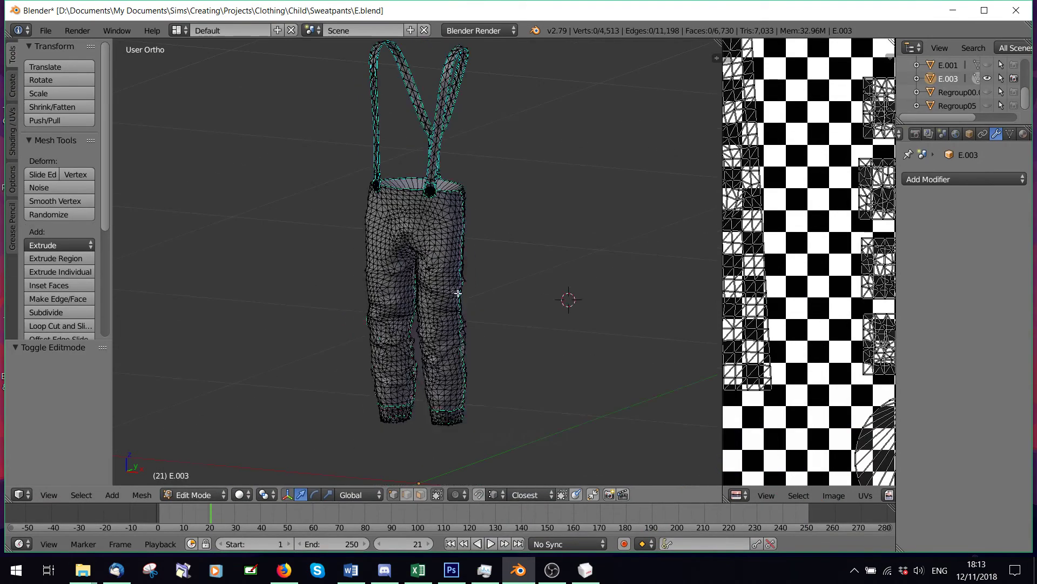
Step: Select the linked outer faces of the trouser legs together with the cuffs at both ankles
key(l)
middle_drag(475, 238, 319, 232)
key(l)
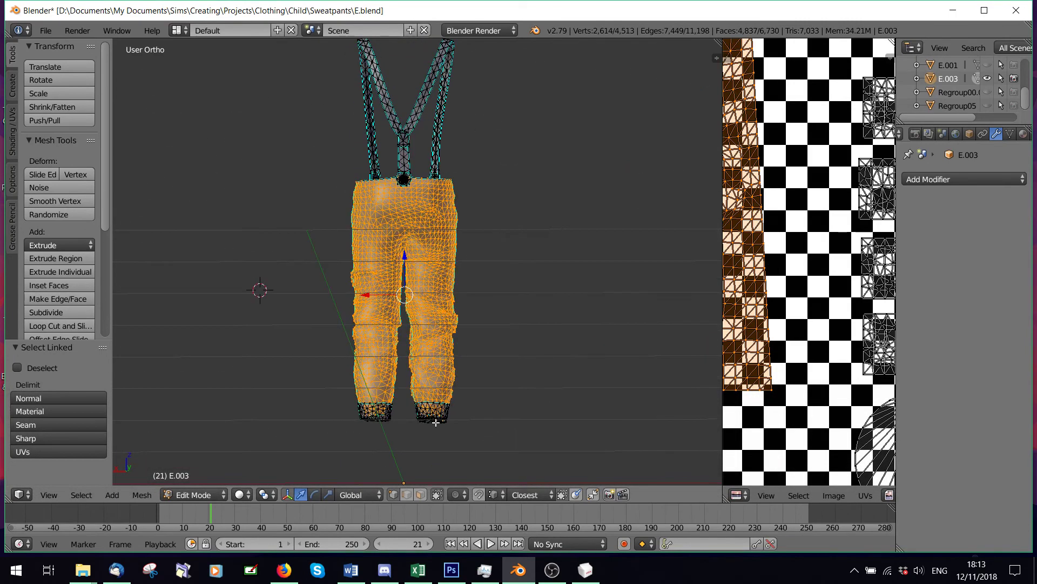
key(l)
key(l)
middle_drag(376, 413, 420, 400)
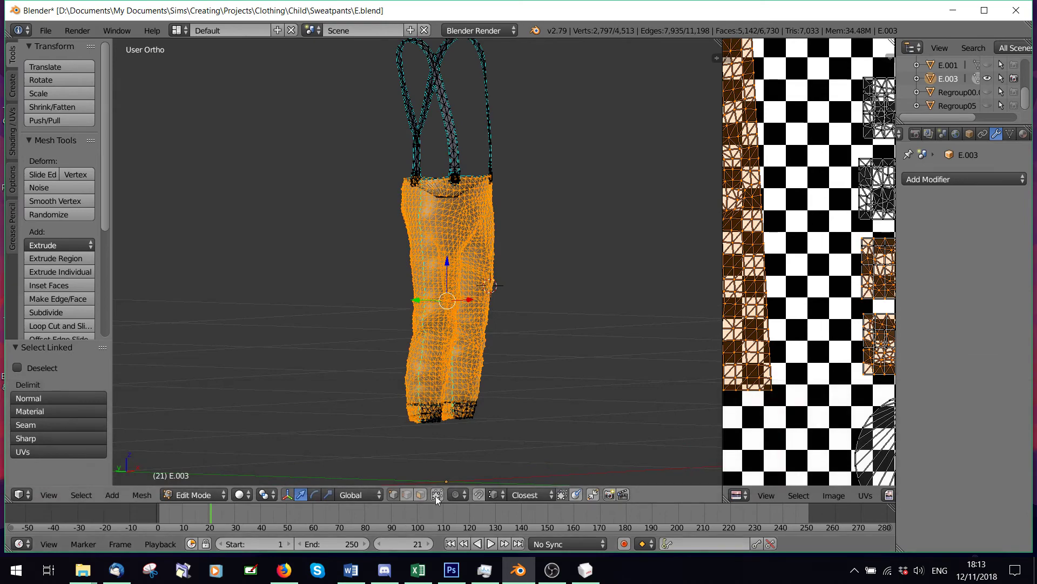
key(l)
key(l)
middle_drag(468, 412, 426, 420)
scroll(426, 419, up, 2)
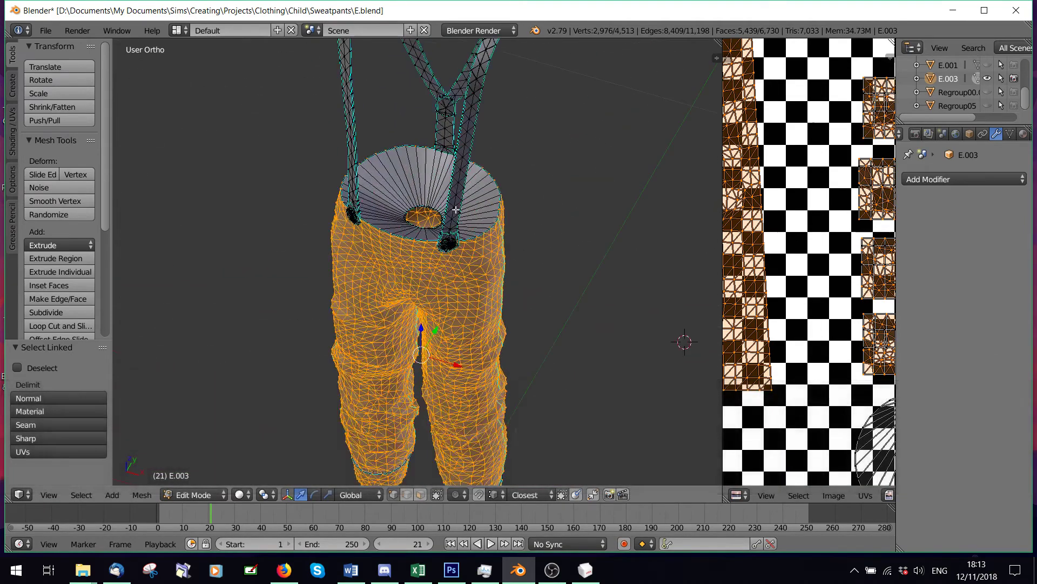
Step: Add the outer faces of both suspender straps, the back strap and its Y-joint patch to the selection
key(l)
key(l)
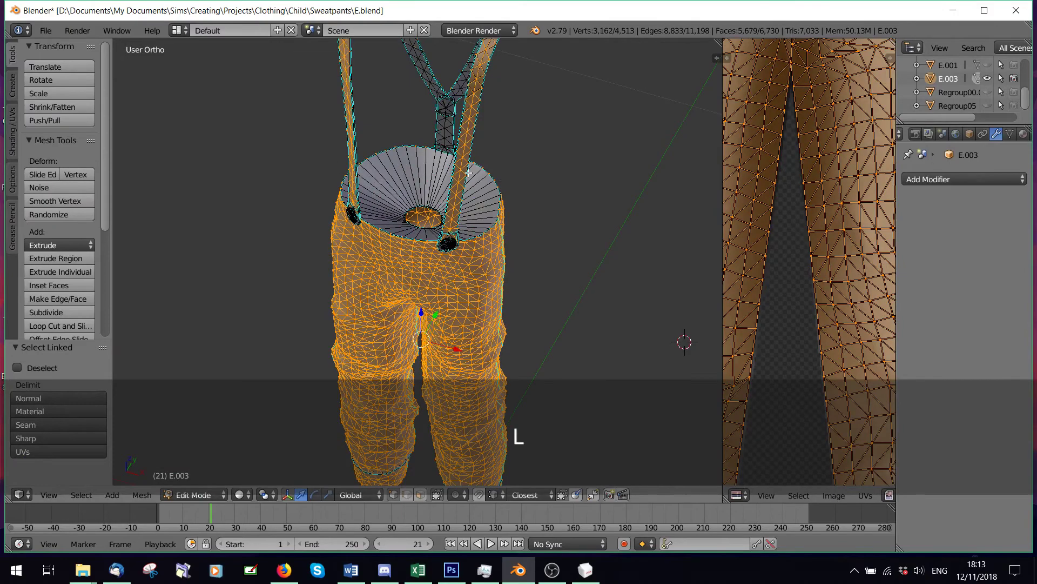
middle_drag(468, 172, 410, 303)
key(l)
scroll(380, 184, up, 1)
scroll(410, 303, up, 7)
shift+middle_drag(418, 202, 427, 378)
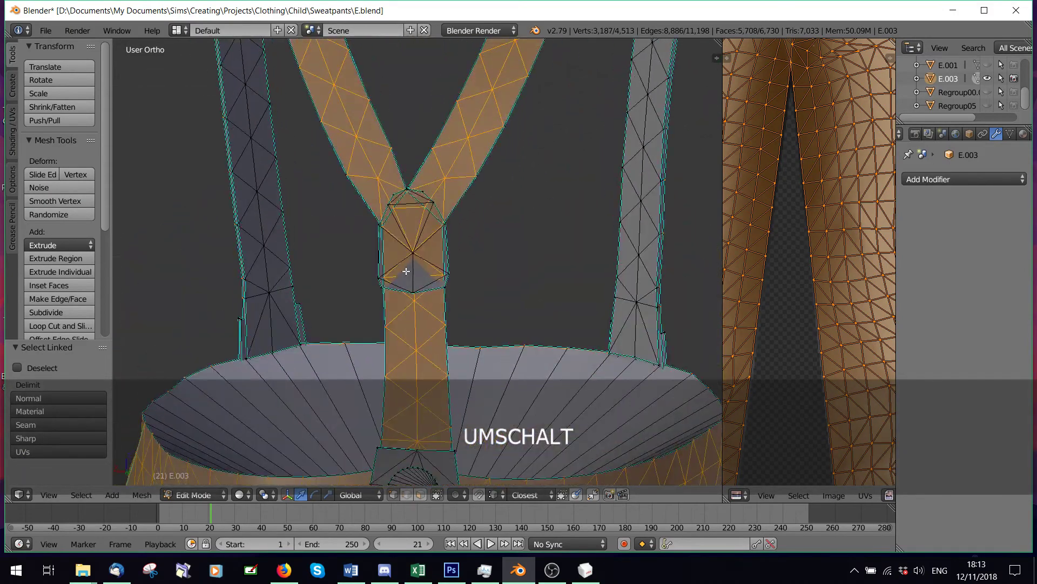
key(l)
scroll(580, 292, down, 2)
middle_drag(581, 292, 399, 287)
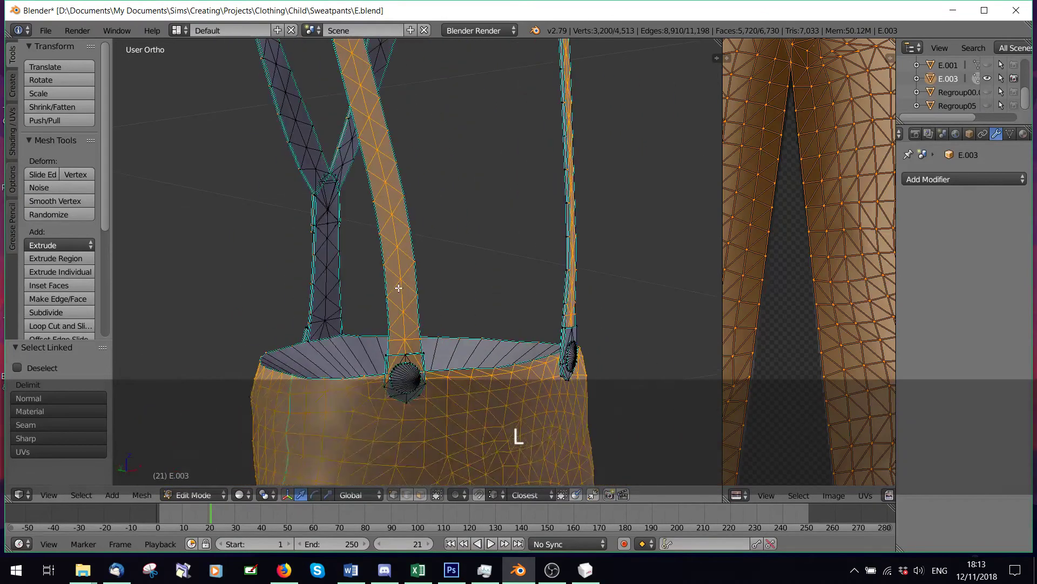
Step: Try to add the front strap's end tab around the button to the selection, undoing each wrong pick
key(l)
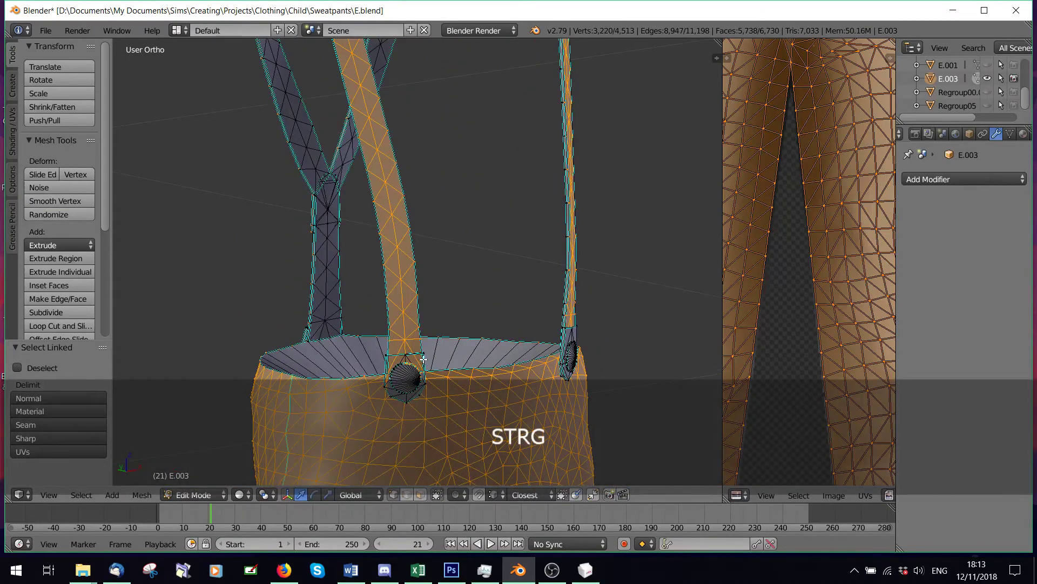
key(ctrl+z)
scroll(423, 358, up, 4)
shift+middle_drag(421, 416, 449, 295)
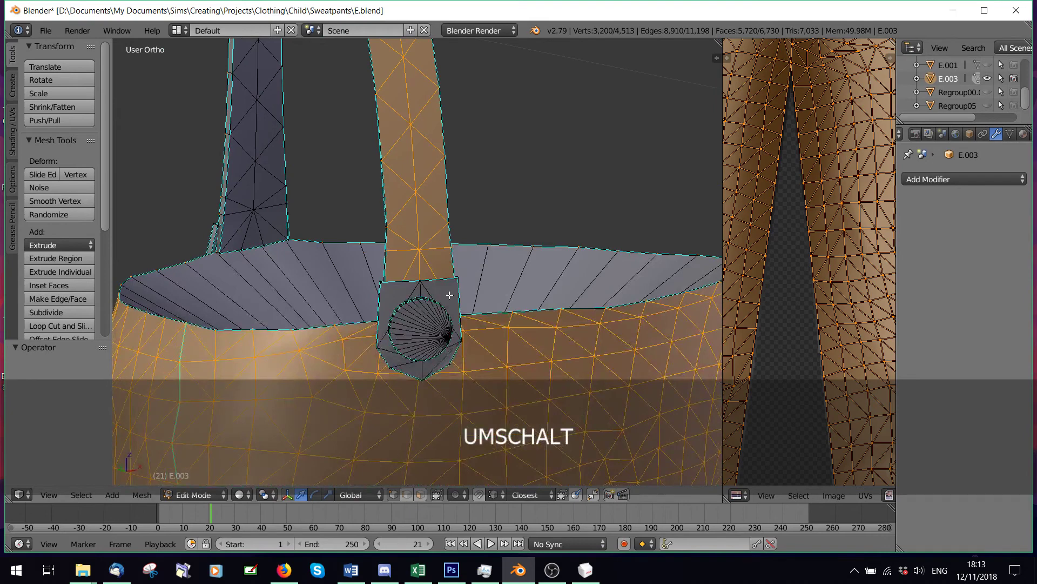
key(l)
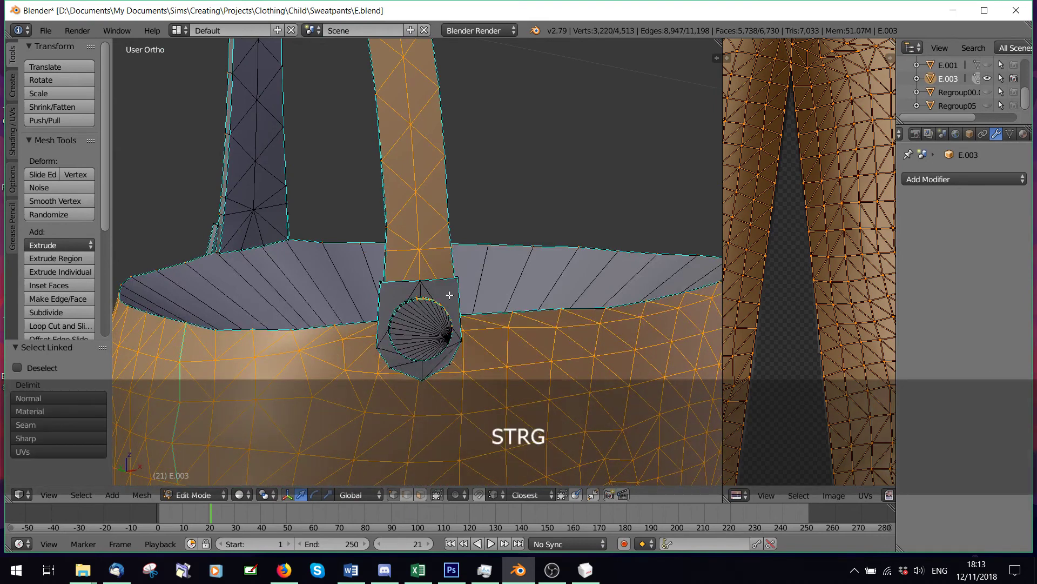
key(ctrl+z)
Step: Add the end tabs of both front straps to the selection and separate the selected outer faces into their own object
scroll(475, 318, down, 5)
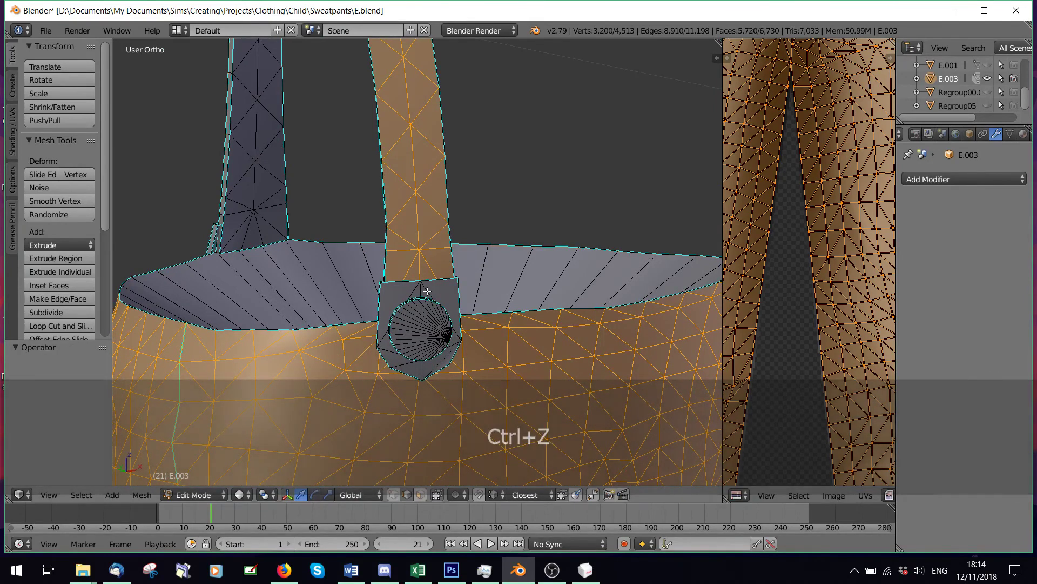
key(l)
scroll(475, 318, up, 1)
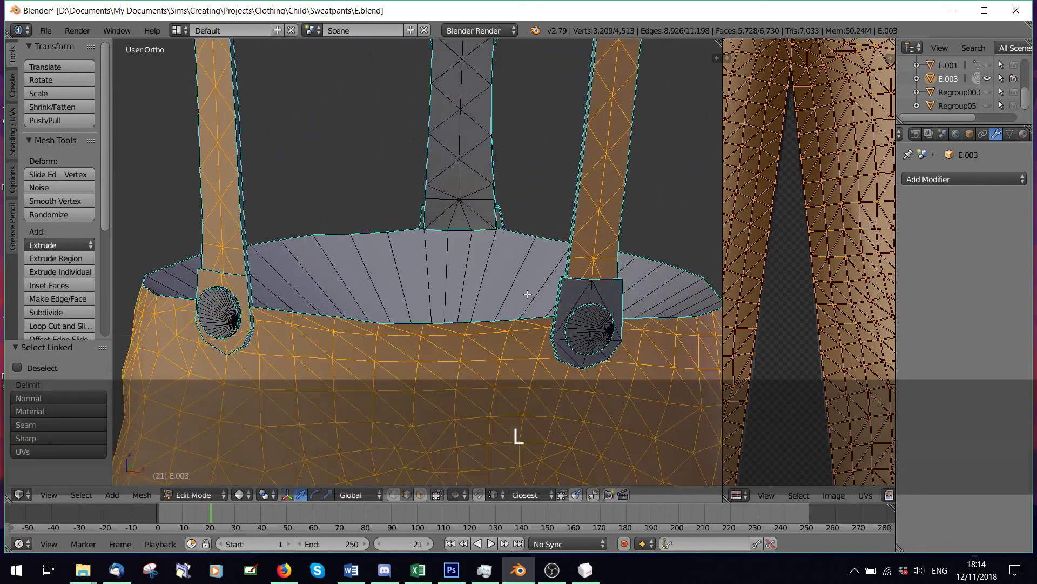
key(l)
scroll(591, 294, down, 3)
scroll(434, 263, down, 4)
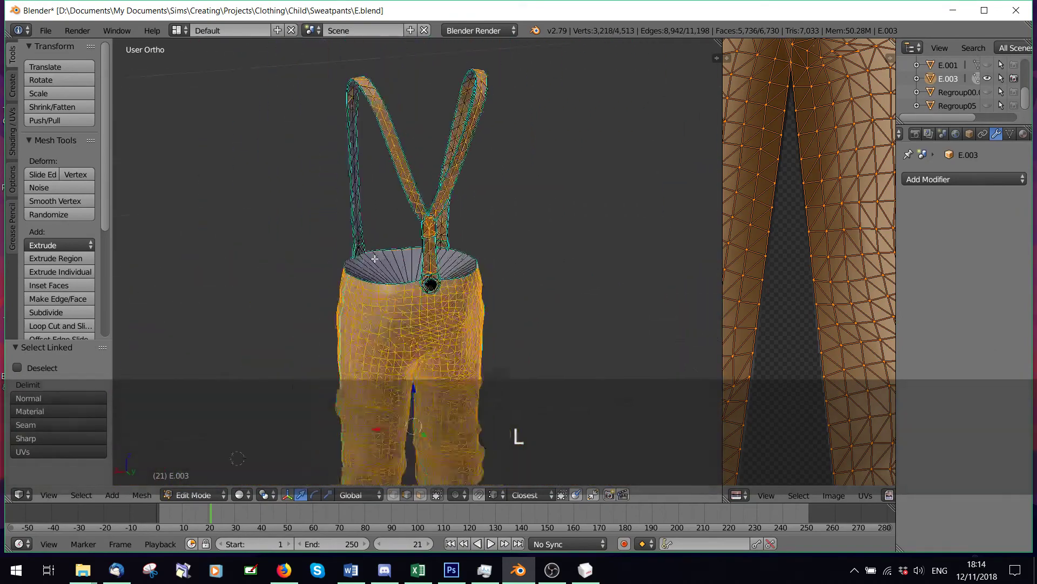
key(p)
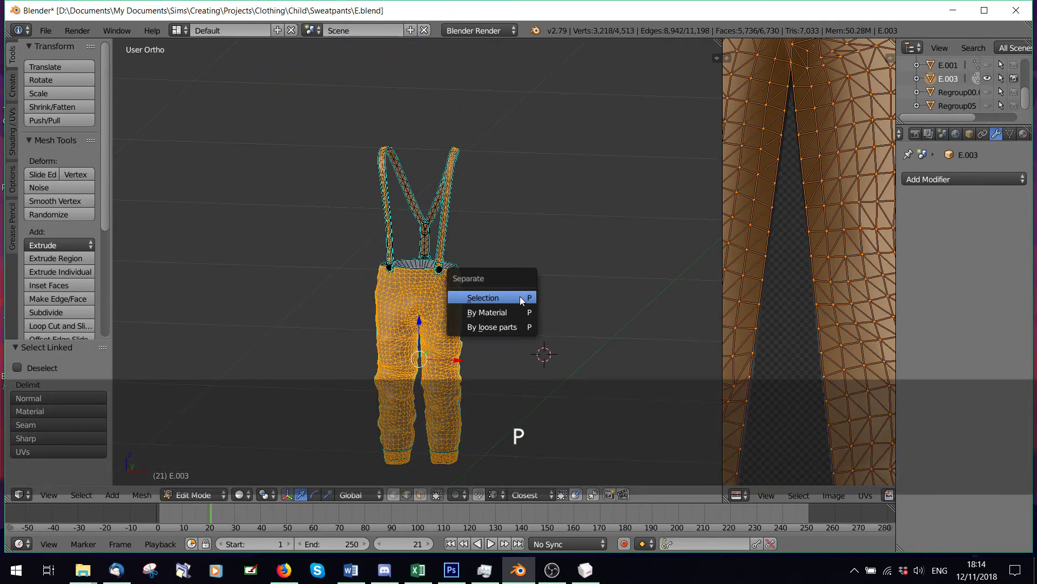
click(520, 296)
Step: Select the inner faces at the waist opening, the leg-end caps and the inner cuff pieces of the remaining mesh
scroll(398, 299, up, 5)
middle_drag(398, 298, 455, 292)
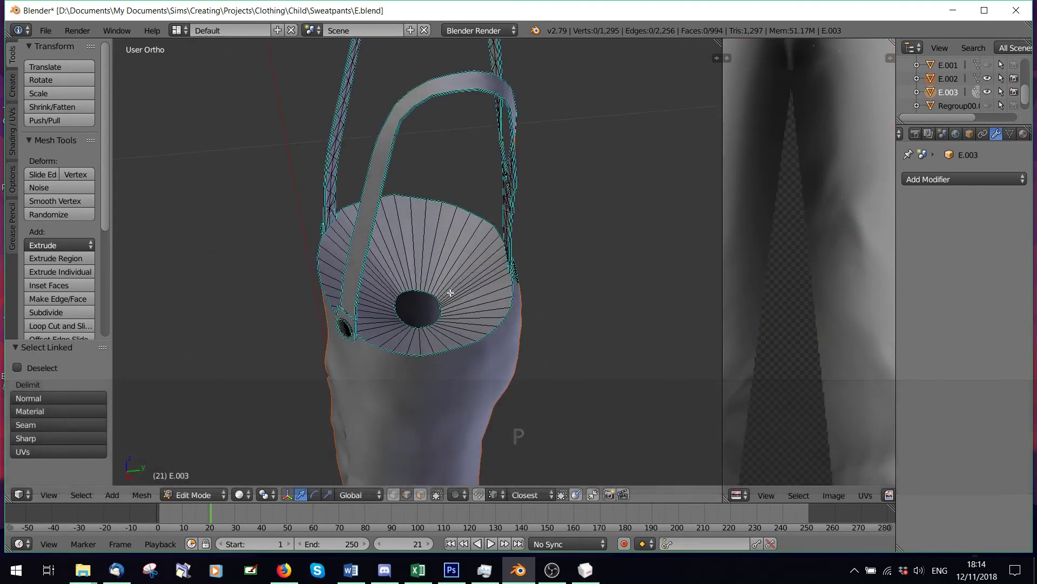
key(l)
key(l)
middle_drag(391, 278, 447, 426)
key(l)
key(l)
key(l)
key(l)
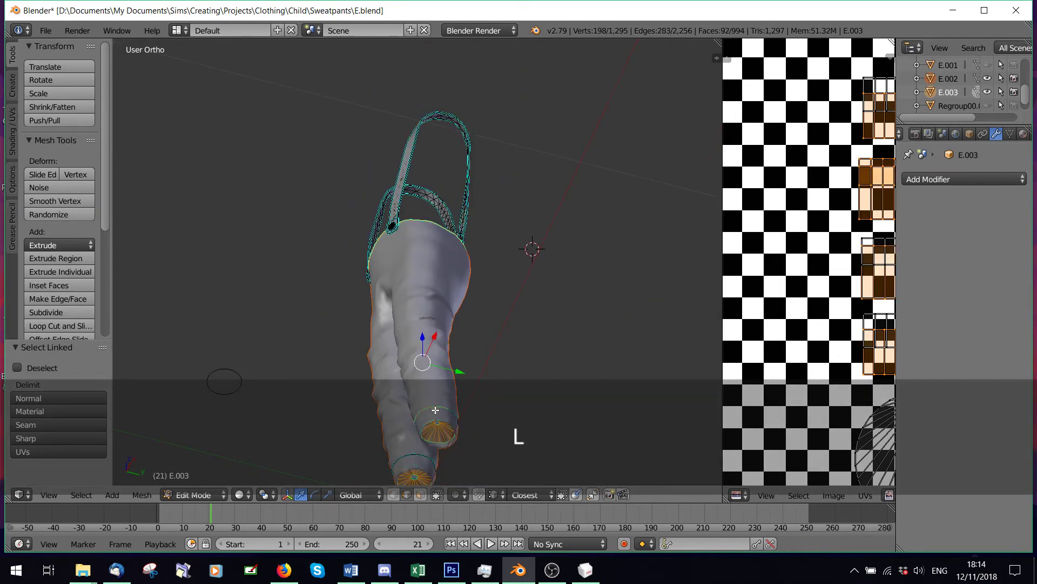
key(l)
key(l)
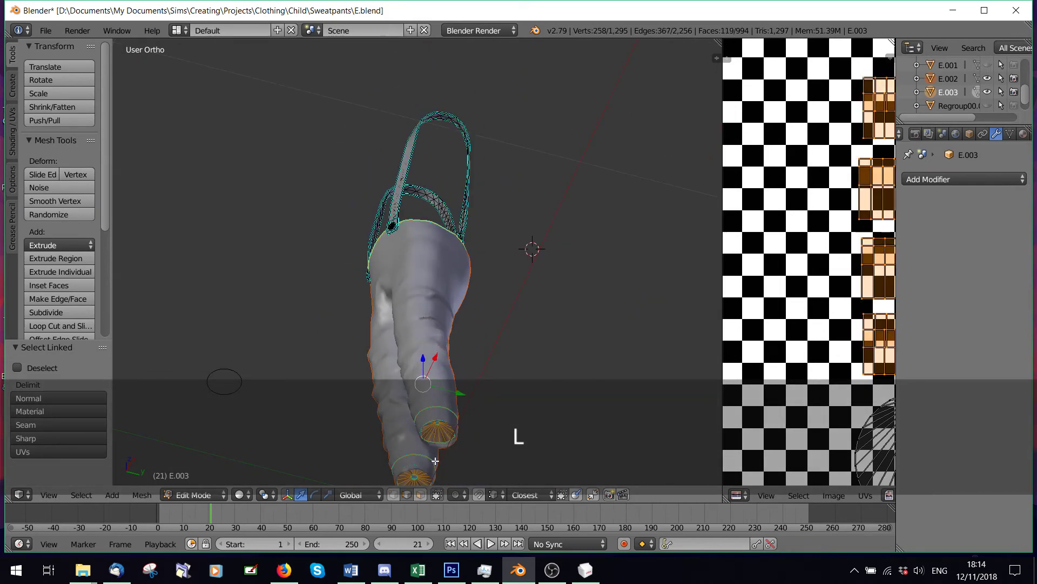
Step: Add the inner faces of the suspender straps, the back strap and its Y-joint patch to the selection
middle_drag(435, 460, 352, 387)
scroll(394, 209, up, 3)
key(l)
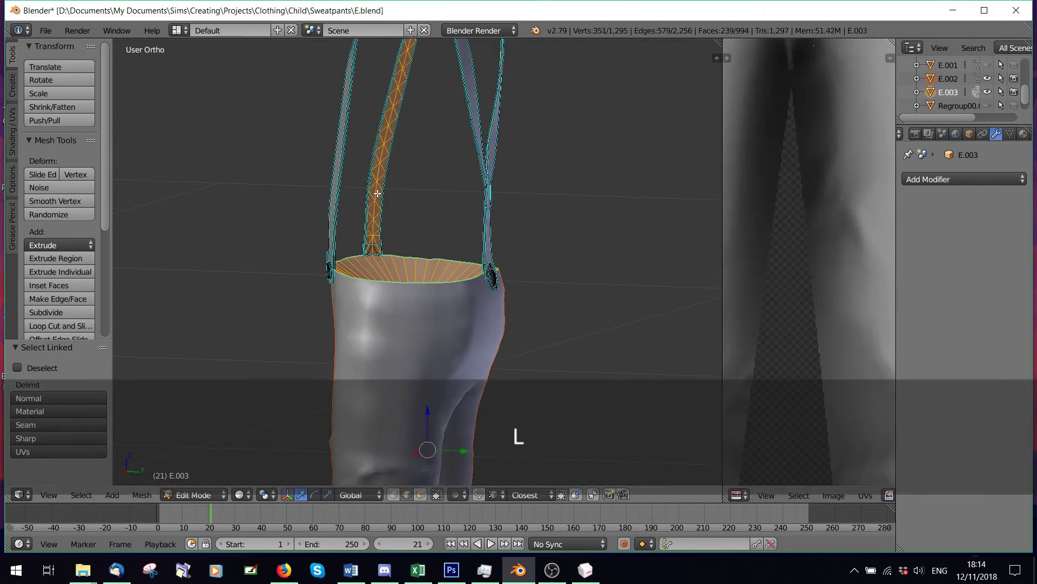
middle_drag(397, 234, 570, 250)
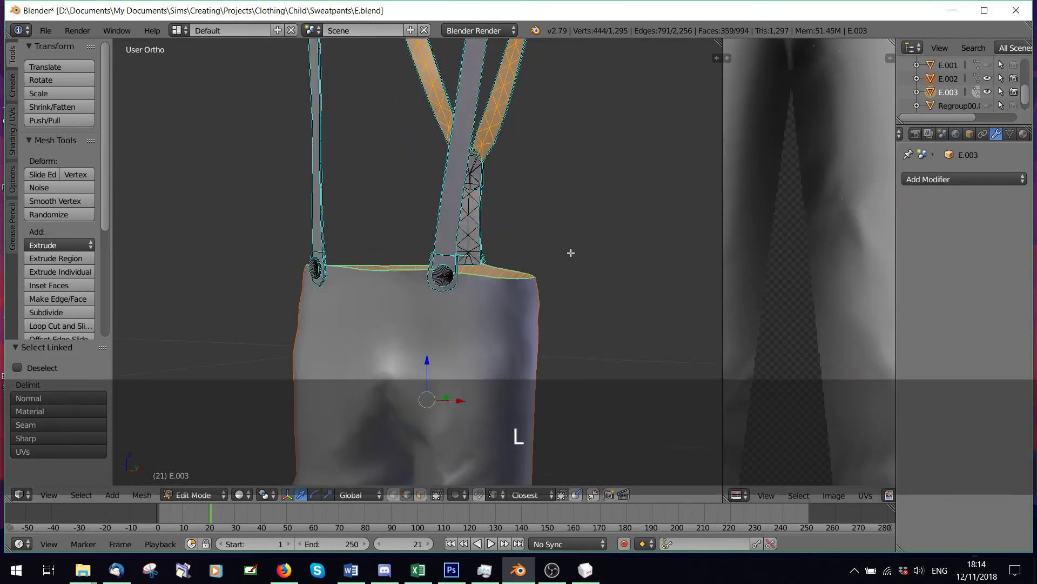
key(l)
middle_drag(470, 190, 523, 312)
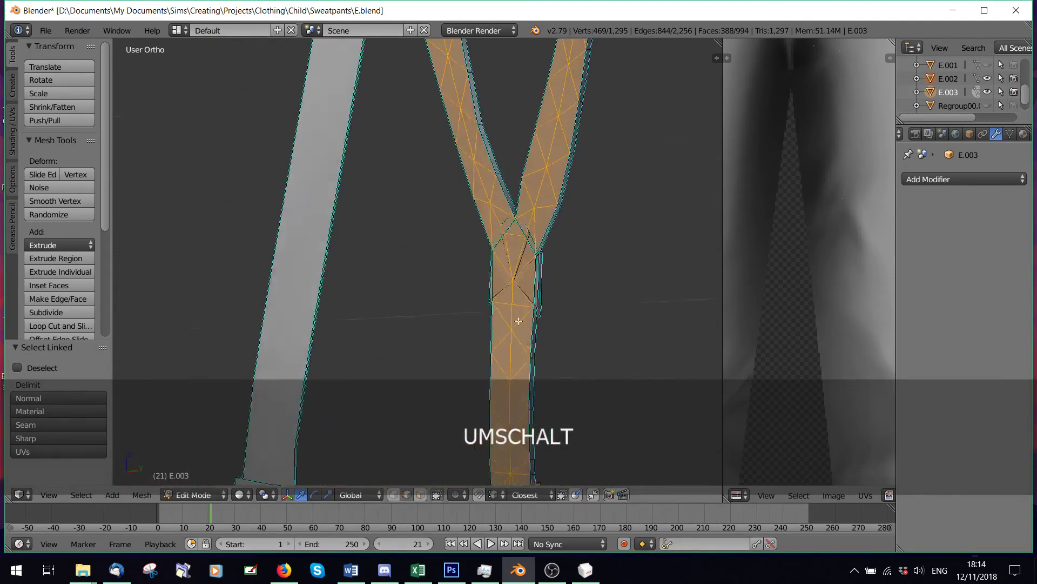
scroll(523, 313, up, 5)
key(l)
key(l)
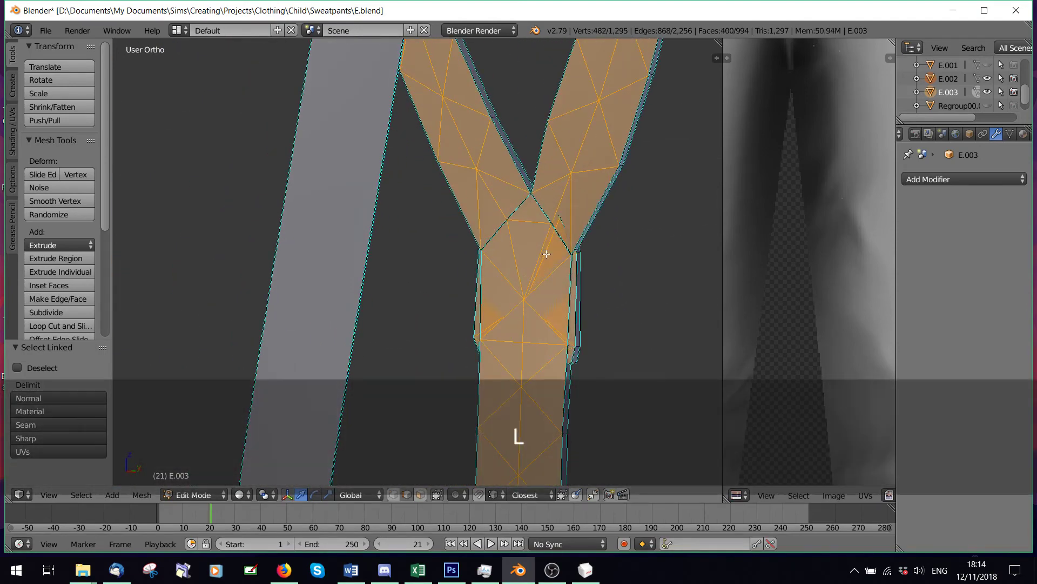
Step: Switch to face selection and add the inner faces of the strap end tabs to the selection
scroll(493, 296, down, 4)
middle_drag(493, 297, 308, 366)
scroll(636, 426, up, 3)
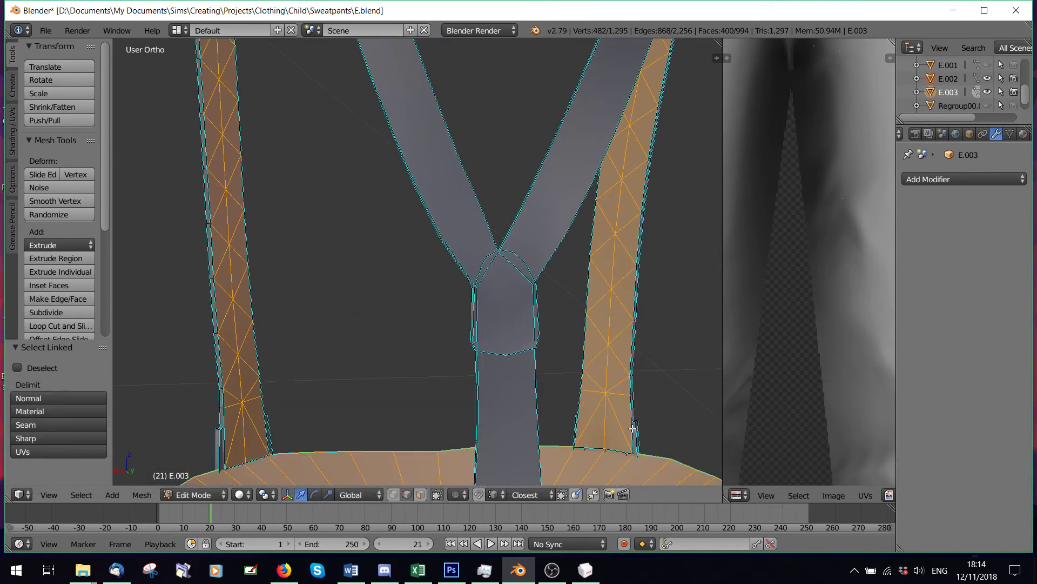
key(l)
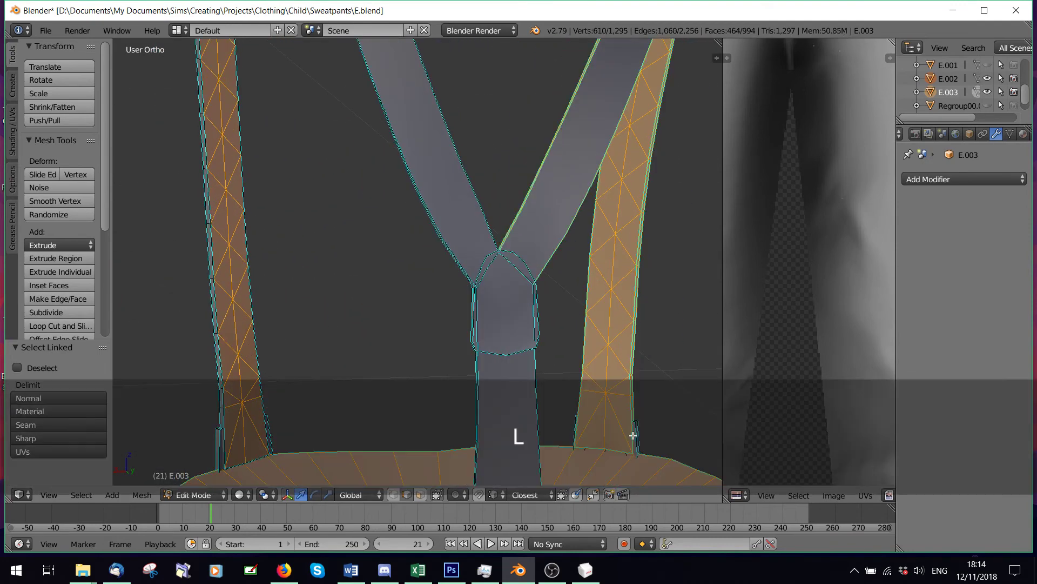
click(421, 495)
key(l)
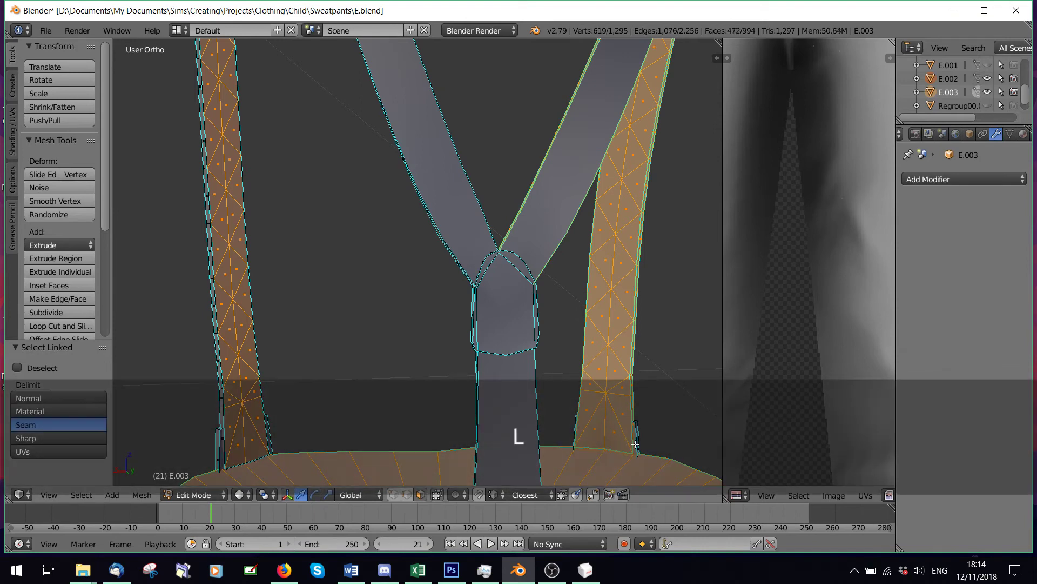
key(l)
scroll(235, 436, down, 4)
scroll(377, 385, up, 4)
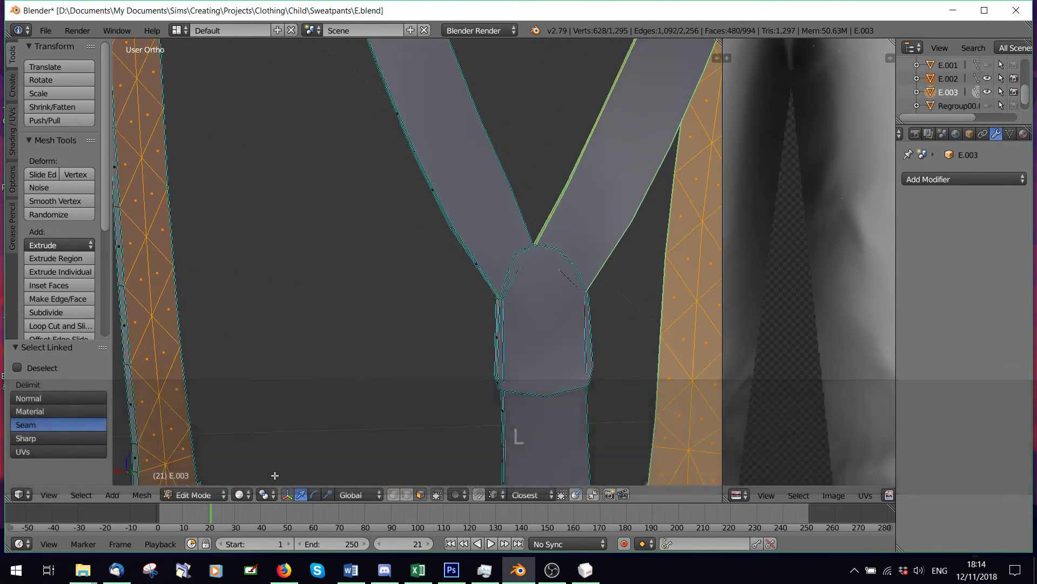
shift+middle_drag(379, 387, 433, 169)
scroll(303, 260, up, 3)
scroll(304, 261, down, 6)
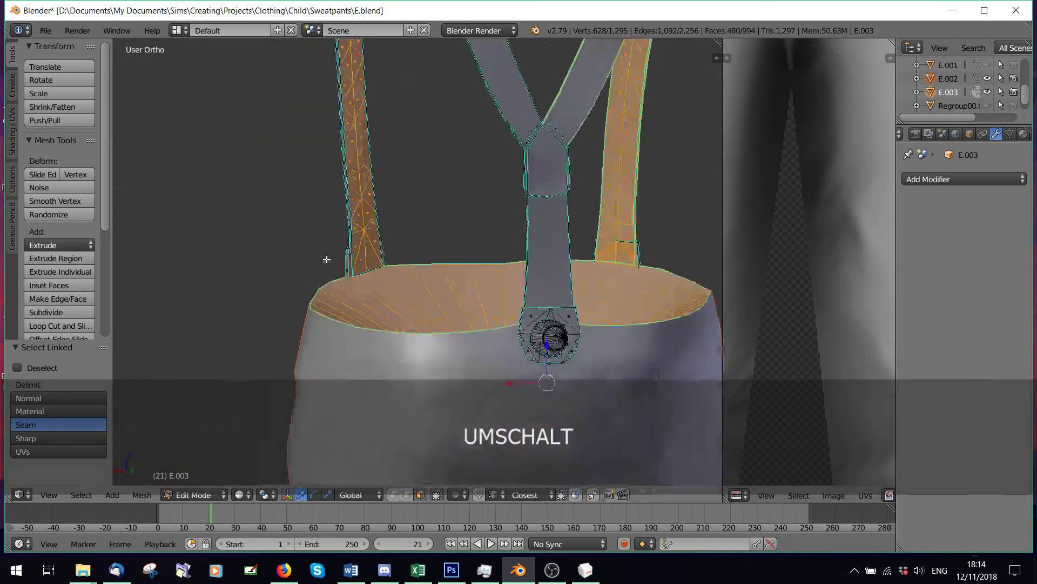
scroll(382, 296, up, 7)
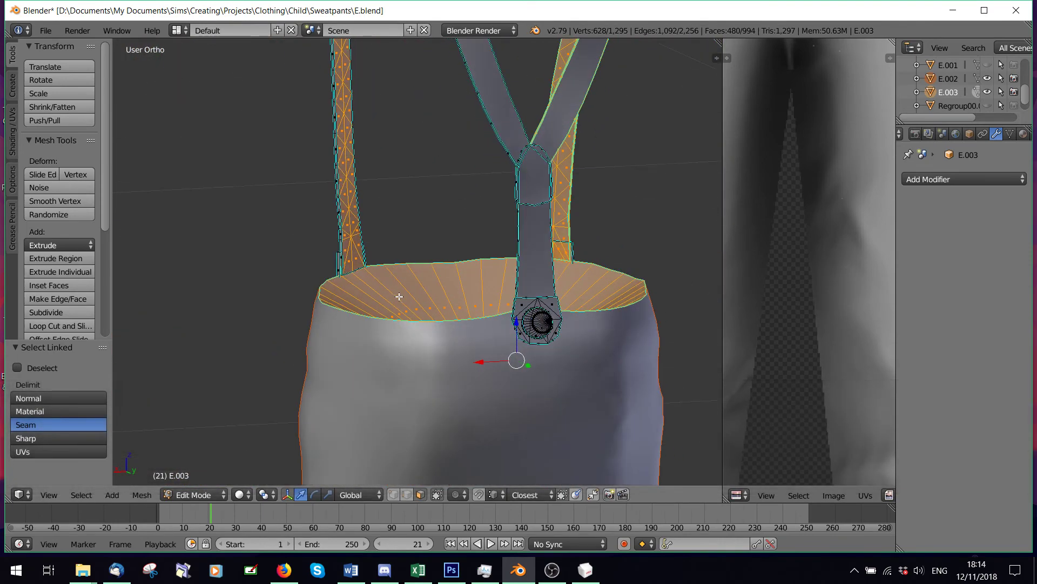
key(l)
middle_drag(598, 341, 630, 354)
scroll(630, 353, down, 5)
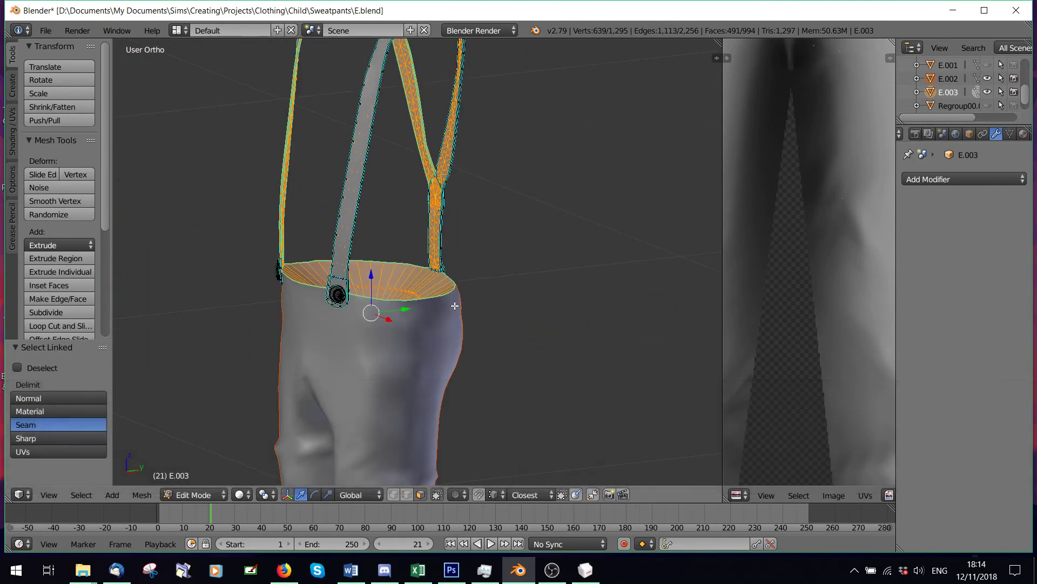
Step: Try separating the selected inner faces into their own object, check the remaining strap geometry and undo the separation
key(p)
click(402, 303)
scroll(352, 270, down, 5)
middle_drag(313, 327, 287, 362)
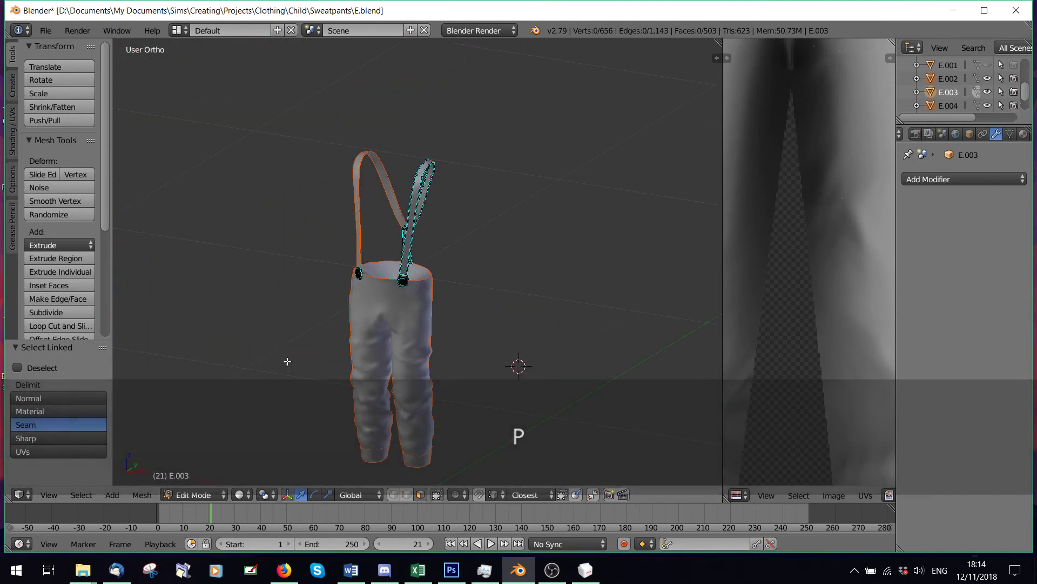
scroll(342, 363, up, 7)
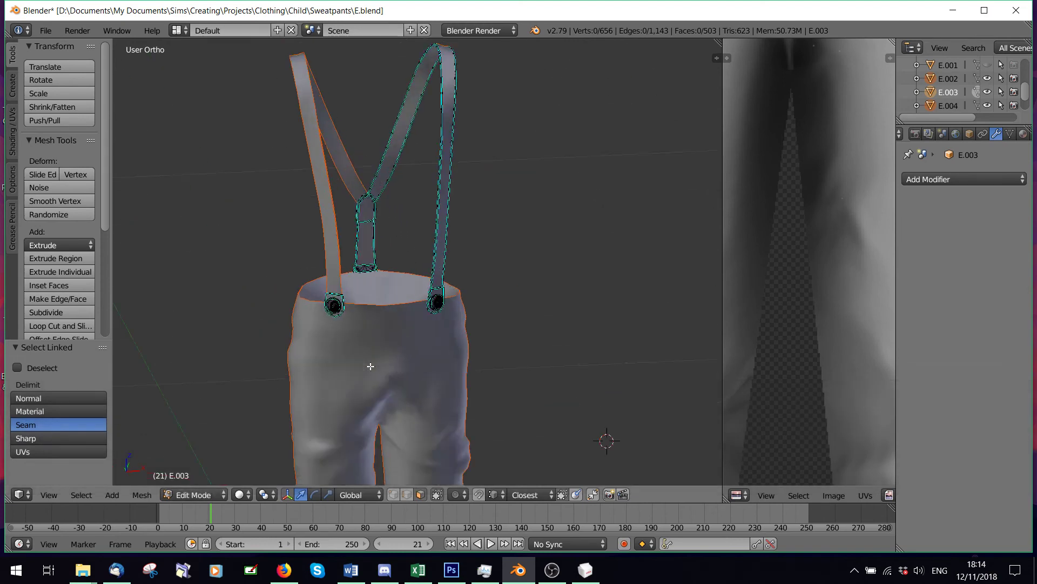
key(ctrl+z)
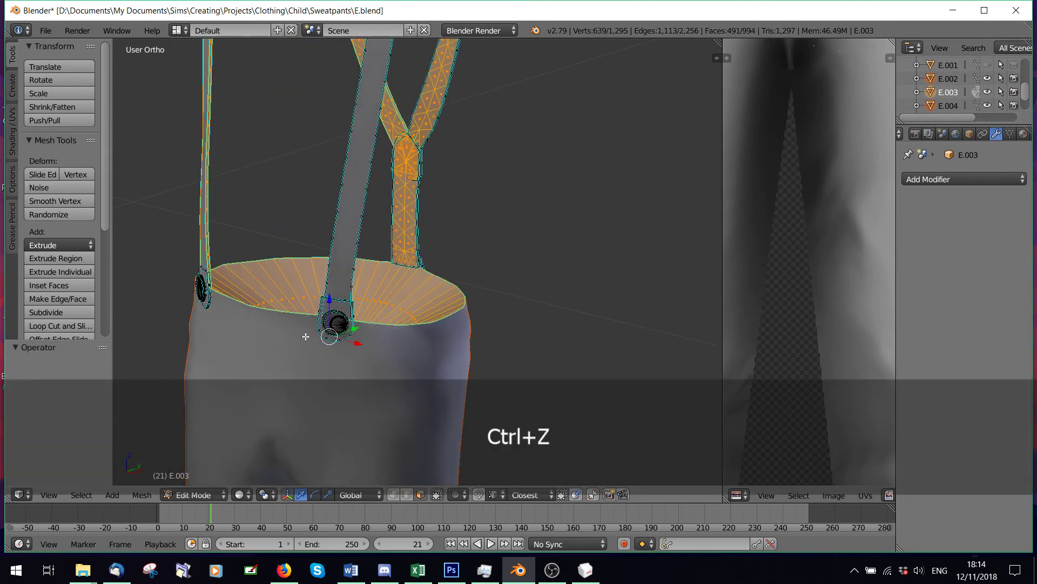
Step: Clear the face selection and select only the inner faces of the suspender straps
scroll(232, 294, up, 3)
shift+middle_drag(187, 232, 498, 301)
scroll(356, 281, up, 2)
middle_drag(376, 294, 343, 292)
key(l)
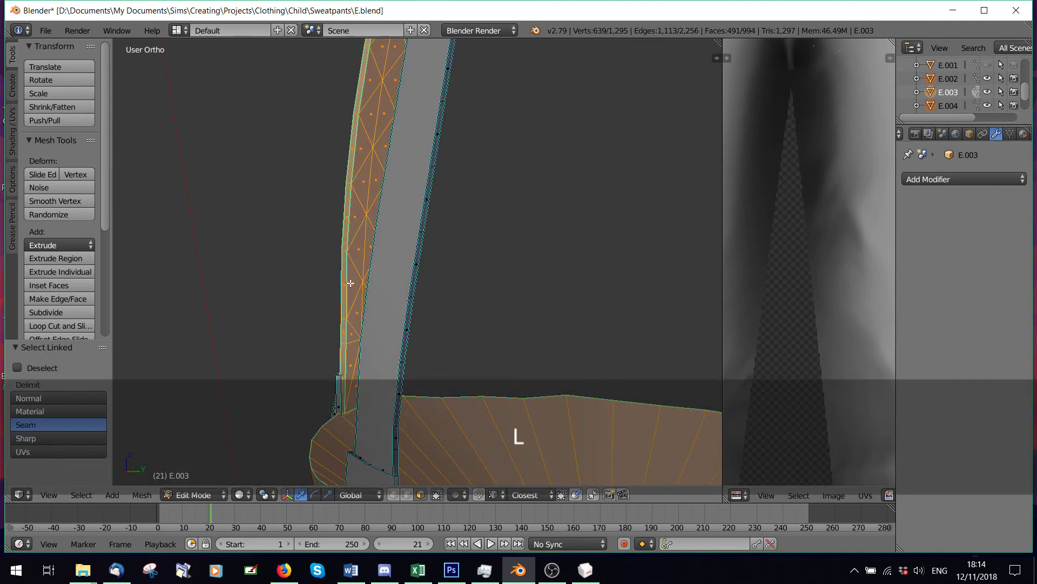
key(a)
middle_drag(445, 286, 324, 260)
key(l)
scroll(368, 248, down, 5)
key(l)
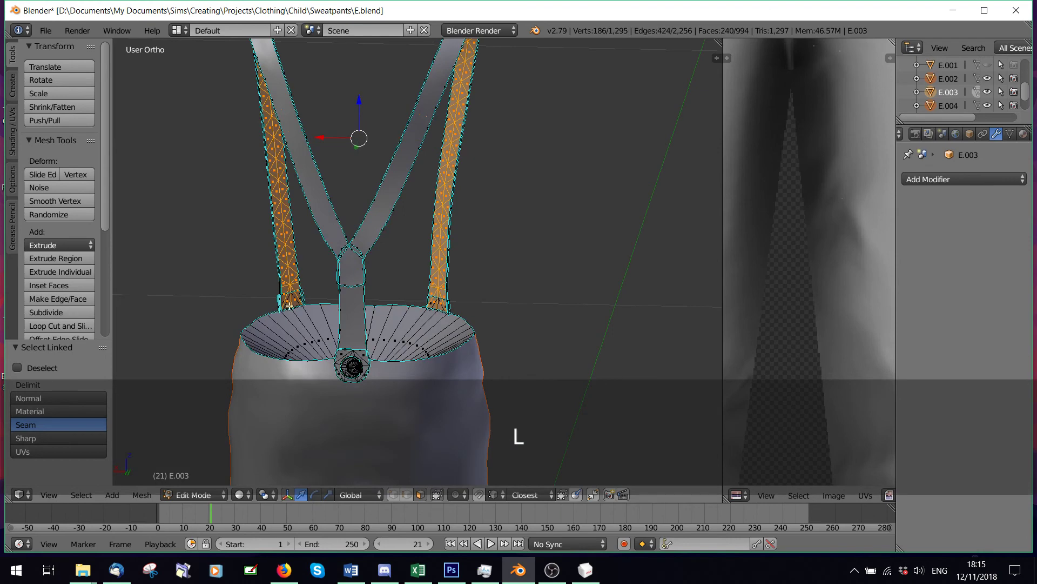
Step: Add the inner faces of the end tabs on the two front straps to the selection
scroll(289, 306, up, 3)
scroll(191, 332, down, 6)
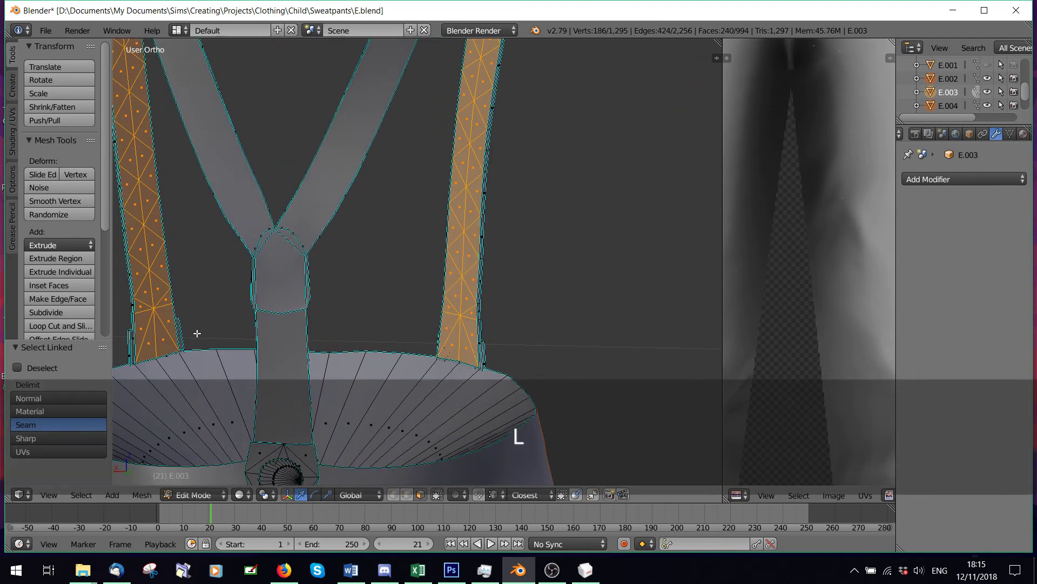
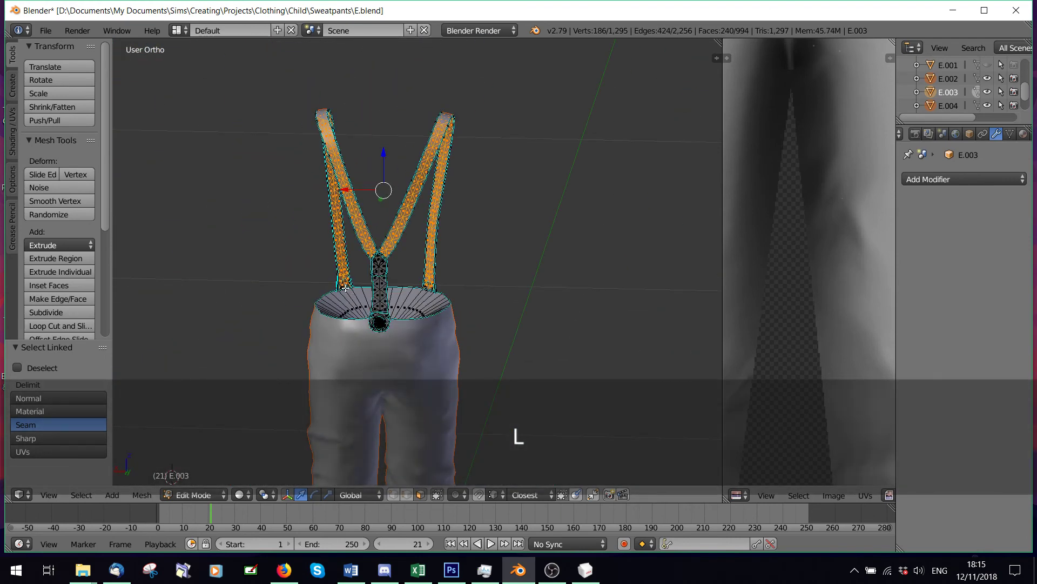
scroll(345, 288, up, 9)
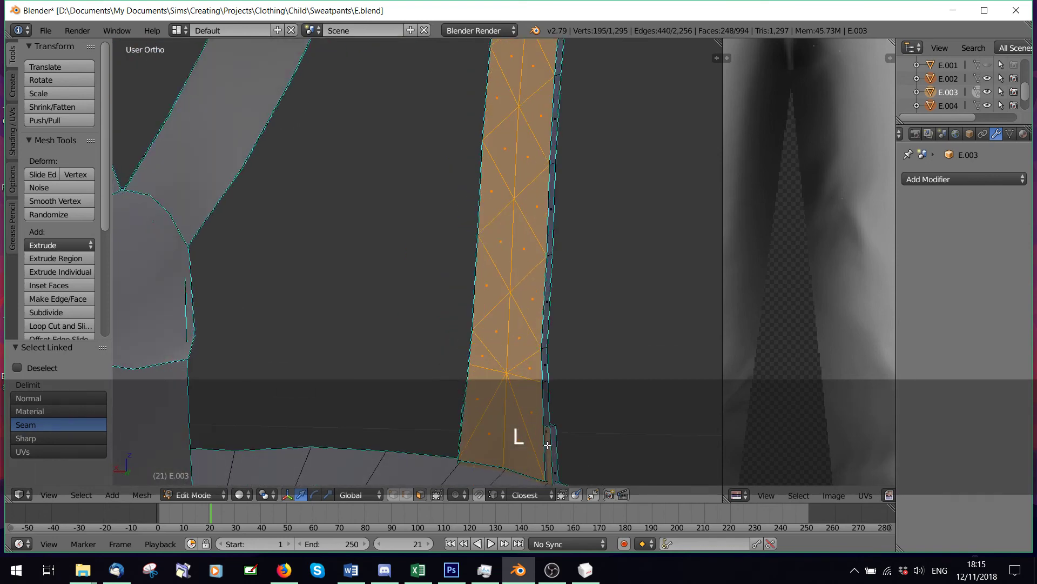
scroll(268, 359, down, 4)
shift+middle_drag(224, 359, 438, 323)
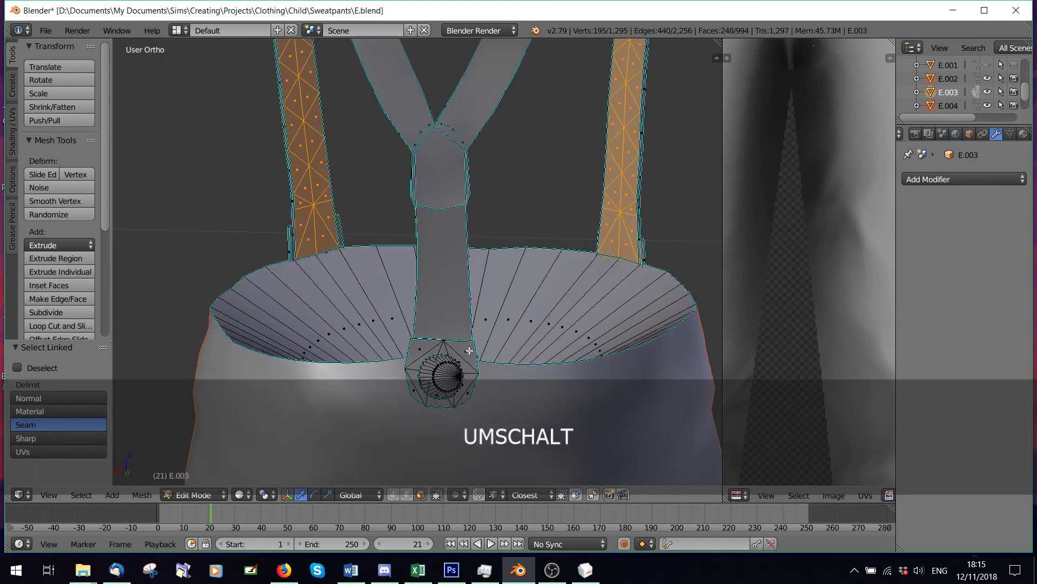
key(l)
scroll(294, 306, up, 5)
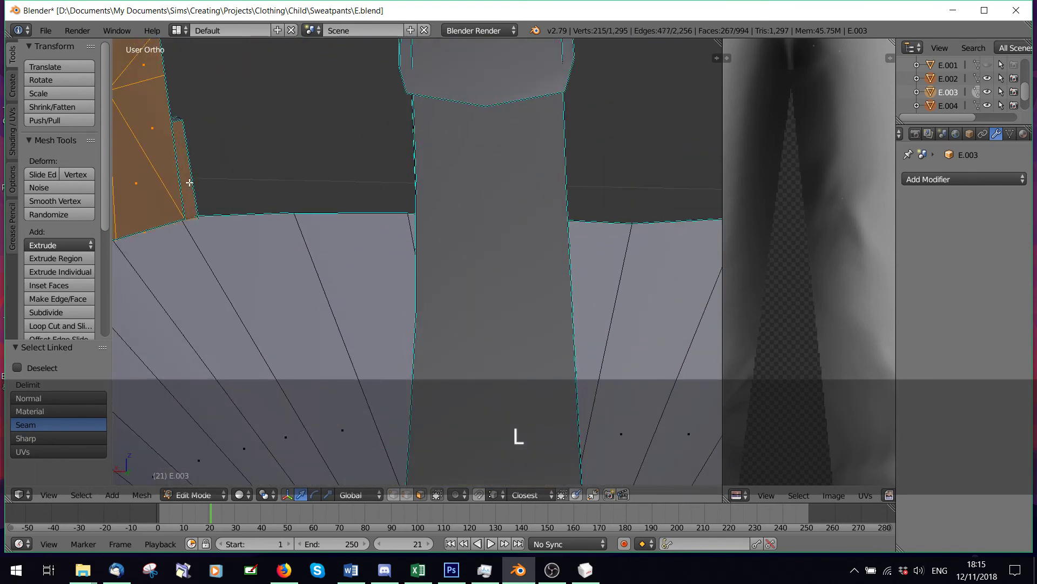
Step: Add the inner faces of the back strap, its end tab and the Y-joint patch to the selection
scroll(189, 182, down, 4)
middle_drag(515, 294, 347, 209)
key(l)
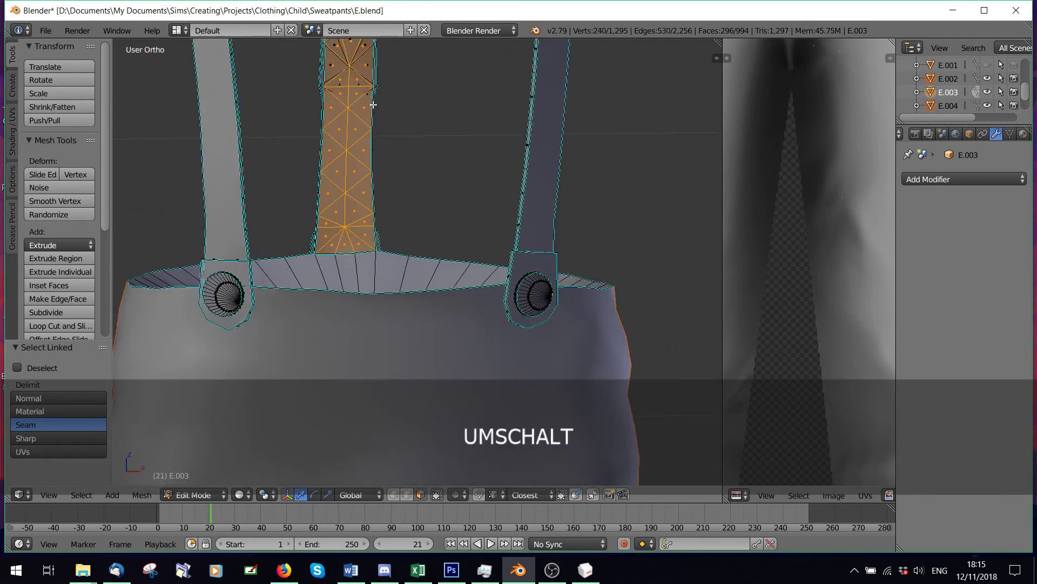
shift+middle_drag(373, 104, 464, 270)
scroll(466, 258, up, 3)
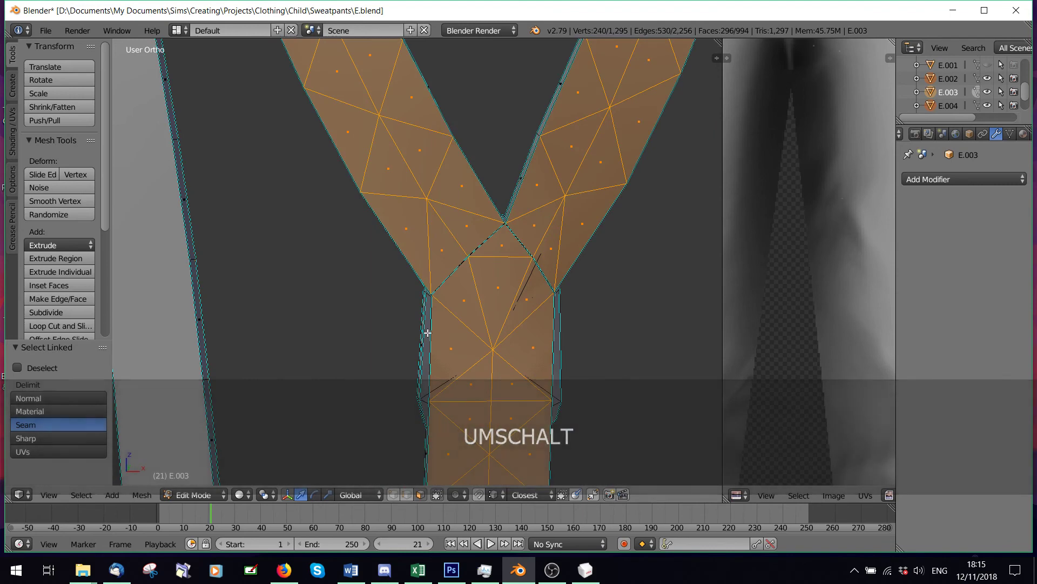
key(l)
Step: Add the inner faces at the waist opening, the leg-end caps and the inner cuff pieces to the selection
scroll(443, 330, down, 6)
key(l)
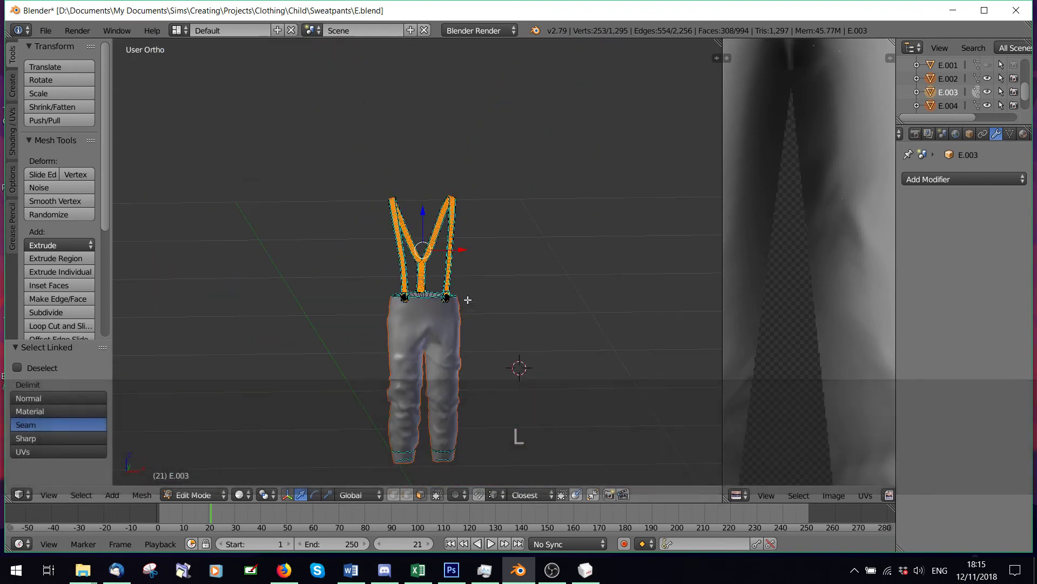
middle_drag(464, 326, 451, 278)
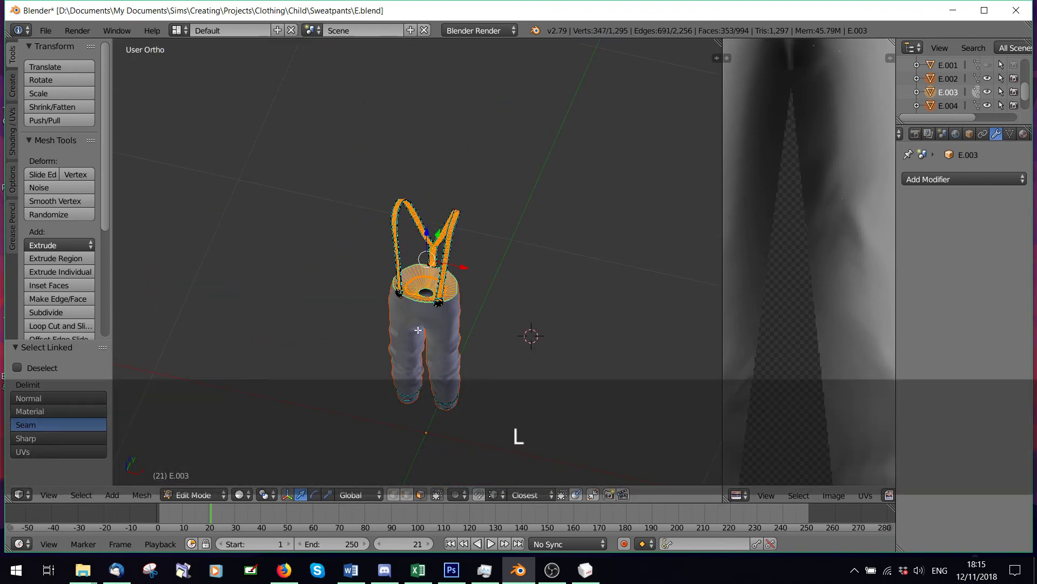
middle_drag(417, 330, 436, 358)
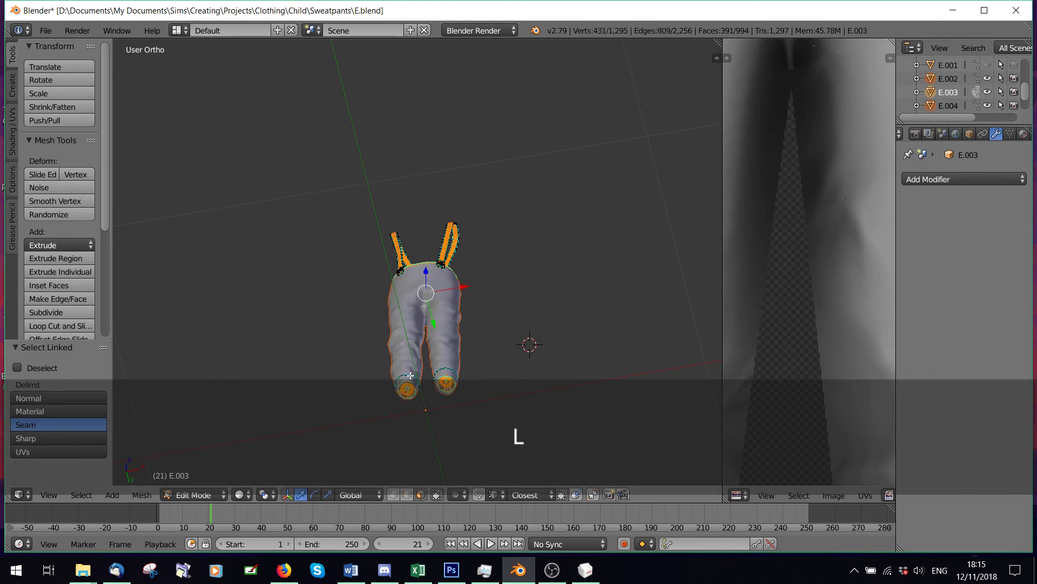
middle_drag(414, 388, 364, 389)
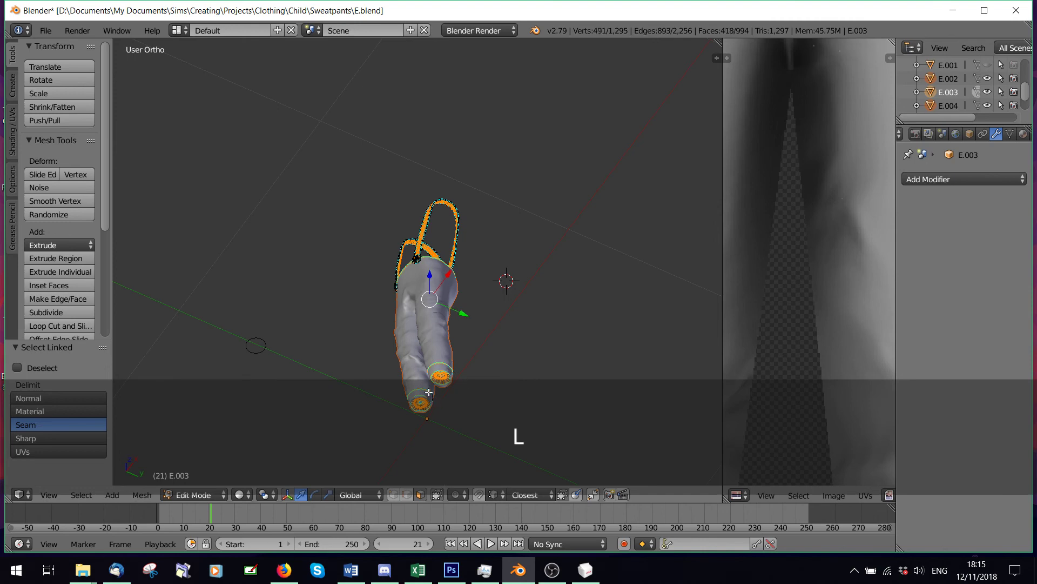
middle_drag(389, 329, 464, 357)
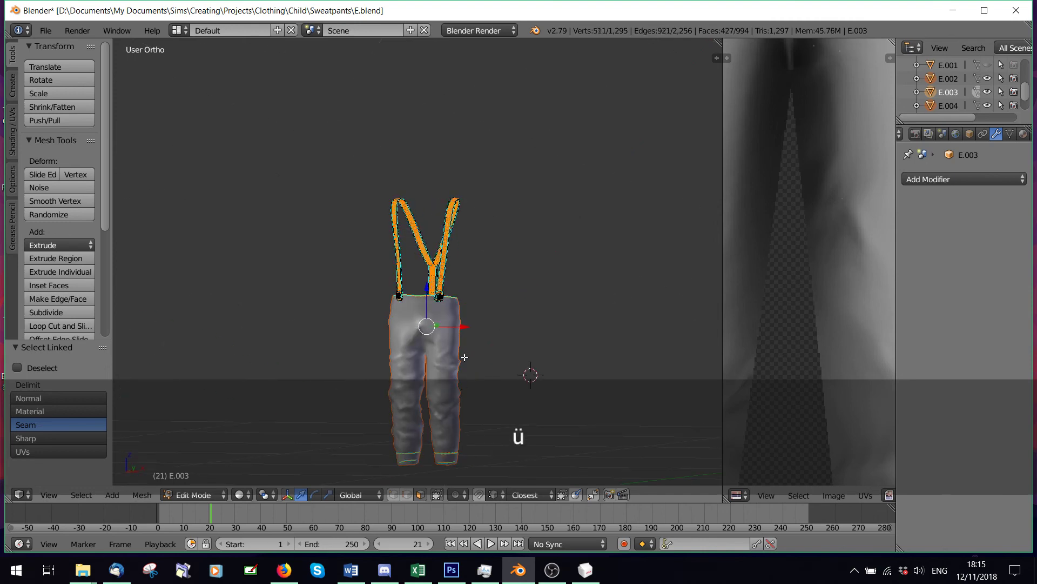
Step: Separate the selected inner faces into their own object and return to Object Mode
key(p)
click(464, 356)
scroll(250, 422, up, 5)
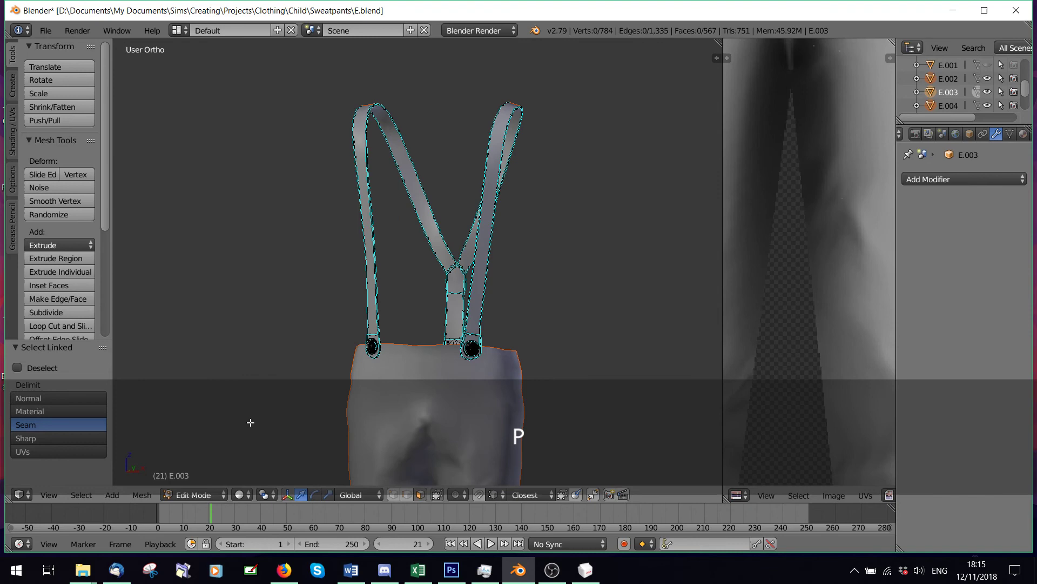
click(200, 495)
click(200, 481)
scroll(367, 283, down, 5)
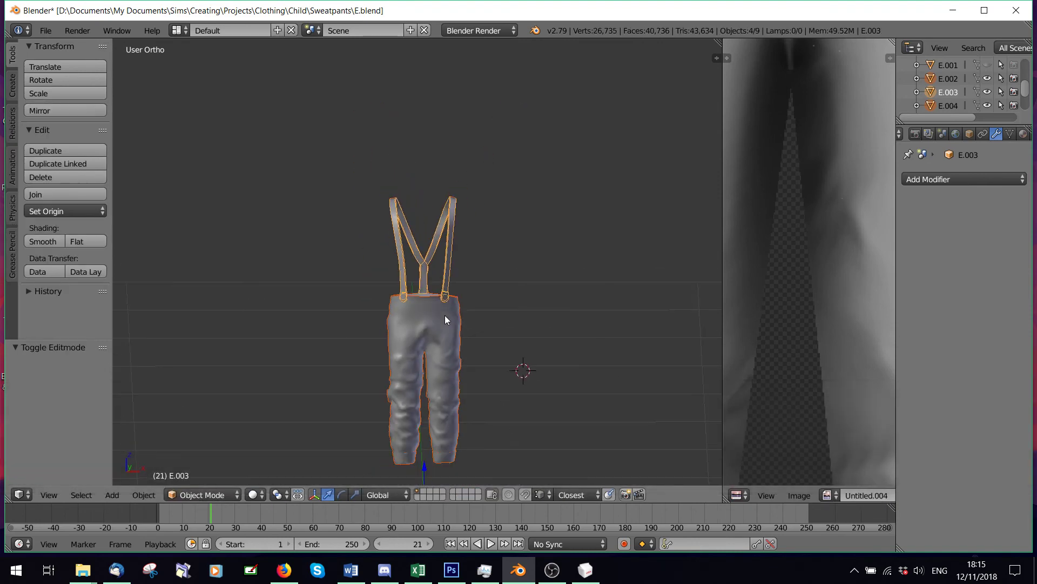
scroll(445, 316, up, 6)
Step: Export only the selected trouser objects as OBJ, overwriting E1.obj in the Sweatpants folder
click(45, 31)
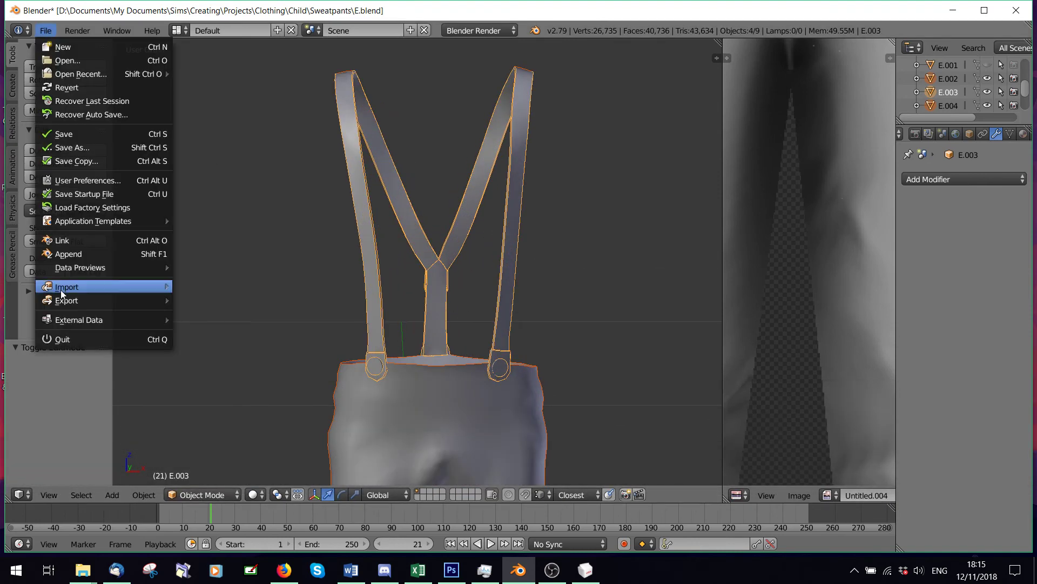
mouse_move(64, 300)
click(219, 380)
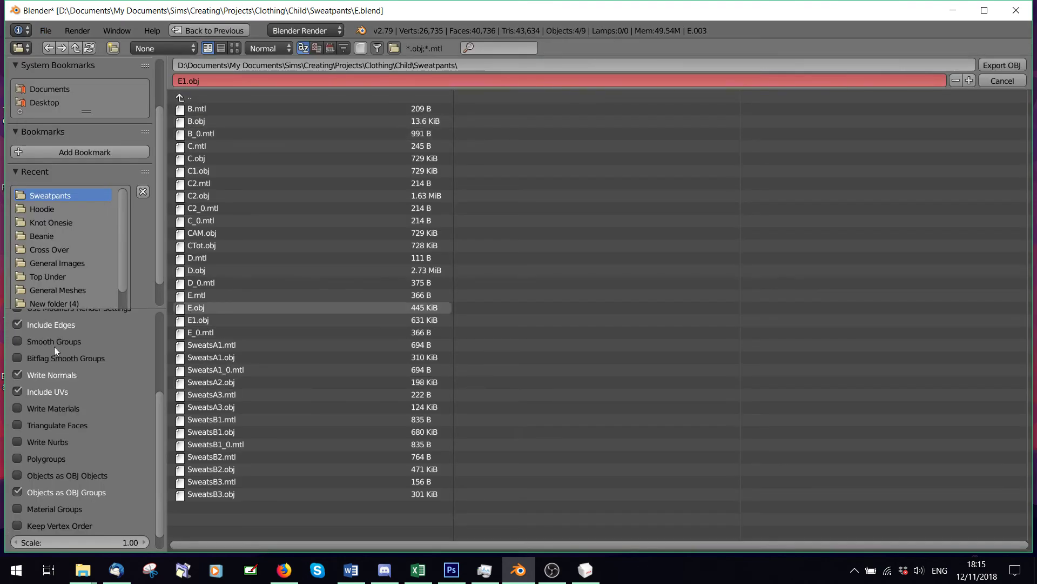
scroll(40, 383, down, 1)
scroll(38, 407, up, 3)
scroll(25, 383, up, 3)
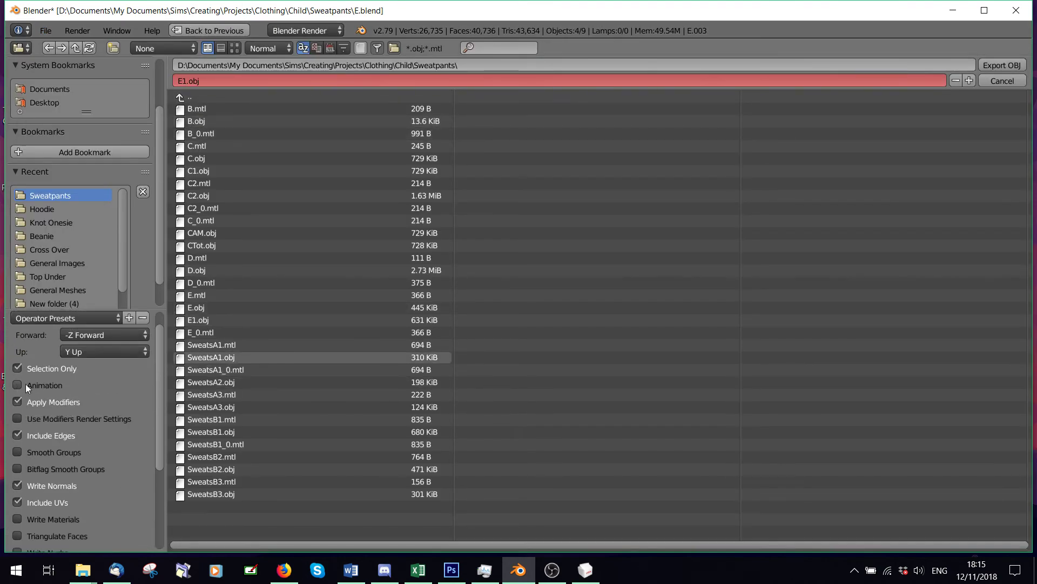
click(1001, 62)
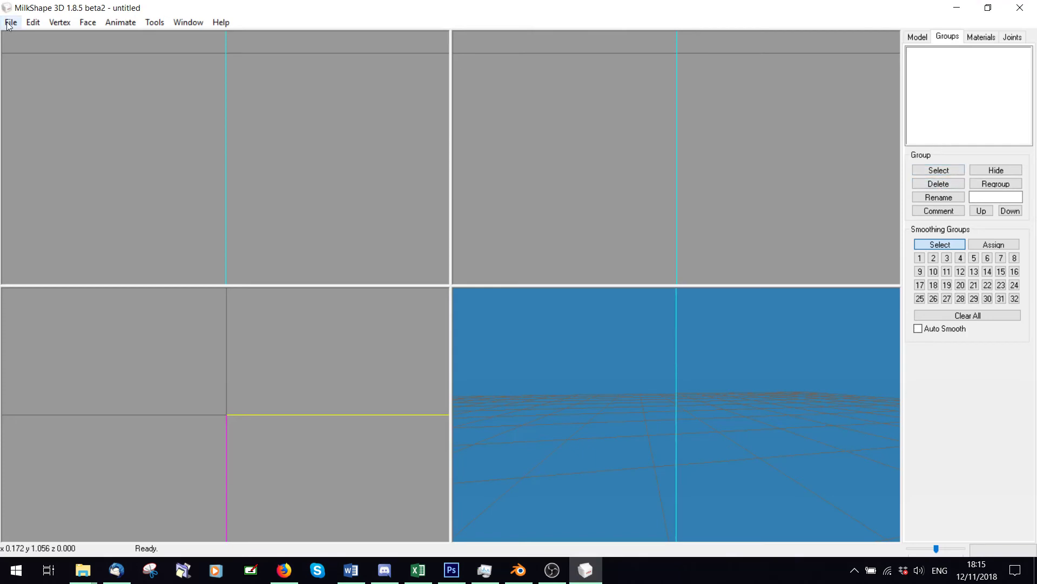
Step: Switch to MilkShape 3D and import E1.obj from the Sweatpants folder
click(10, 22)
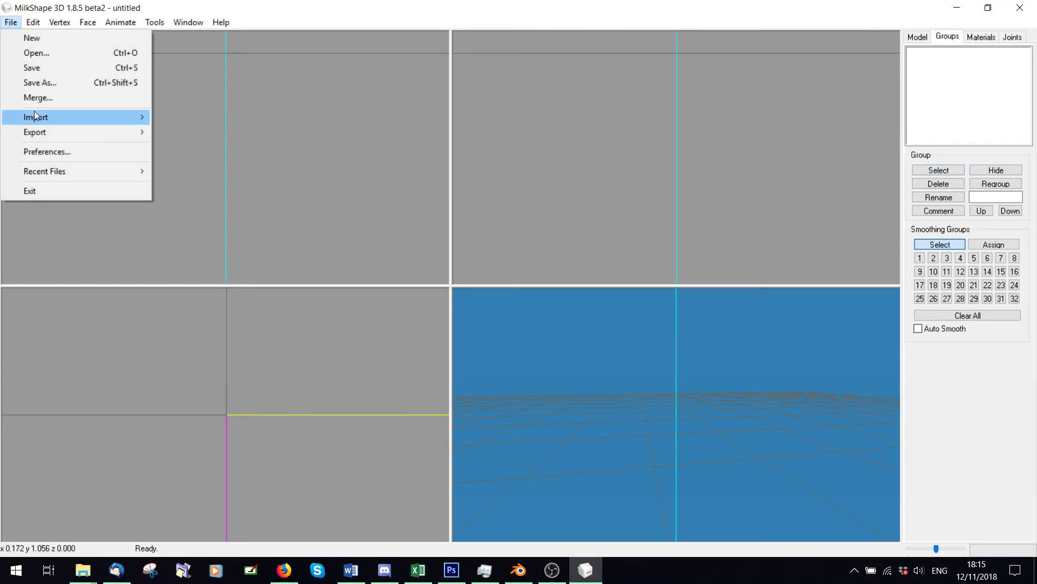
mouse_move(34, 114)
click(187, 234)
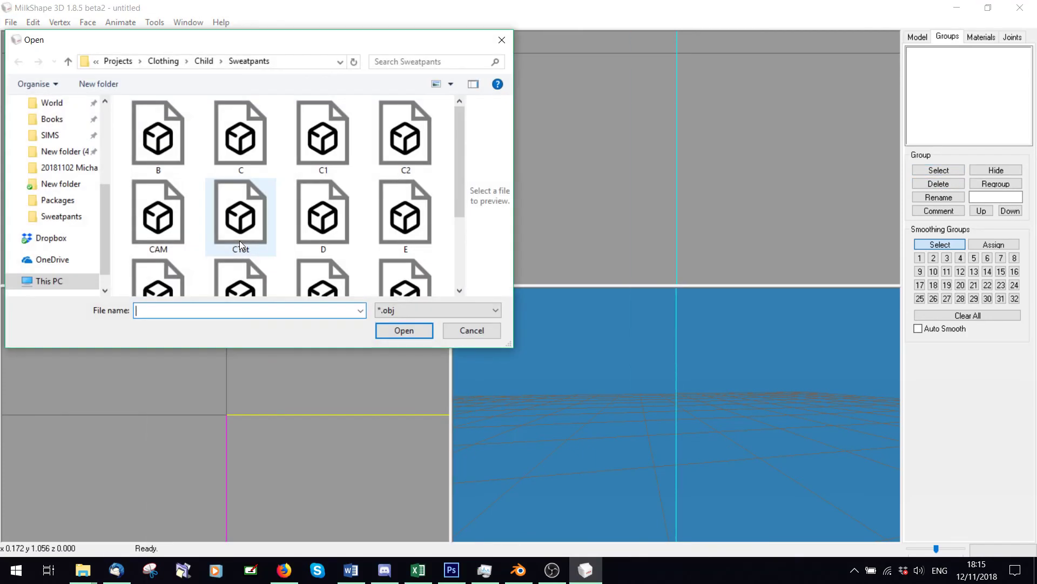
scroll(275, 211, down, 1)
click(167, 255)
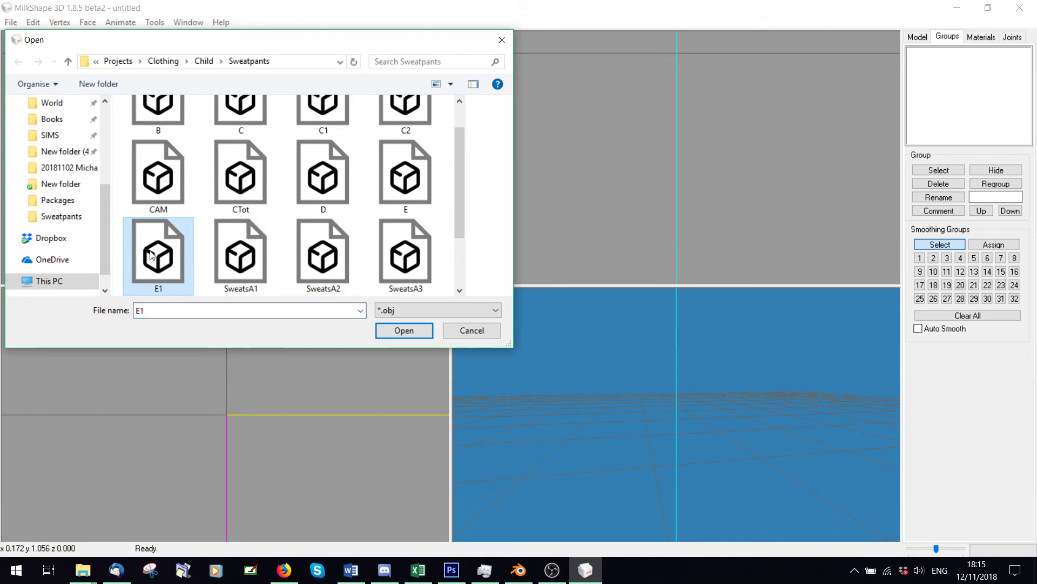
double_click(152, 255)
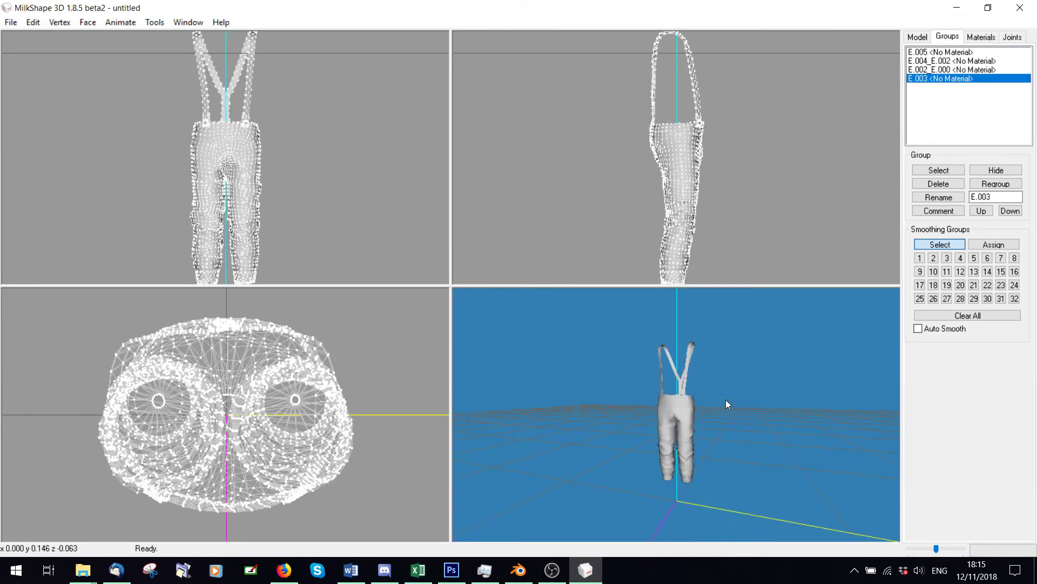
Step: Highlight the E.003 group to check which parts of the trousers it covers, and deselect it
shift+drag(683, 341, 633, 256)
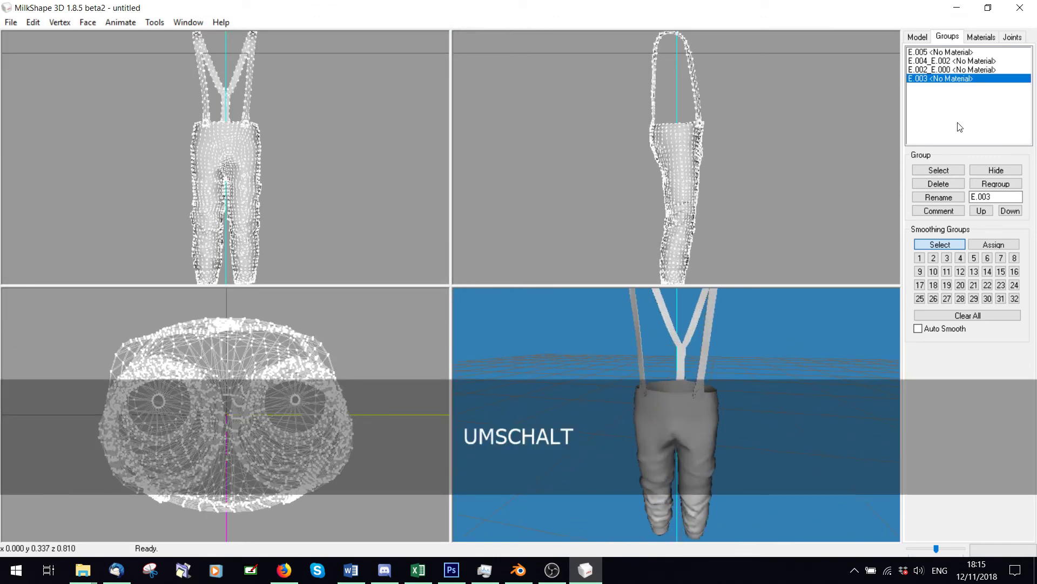
click(939, 169)
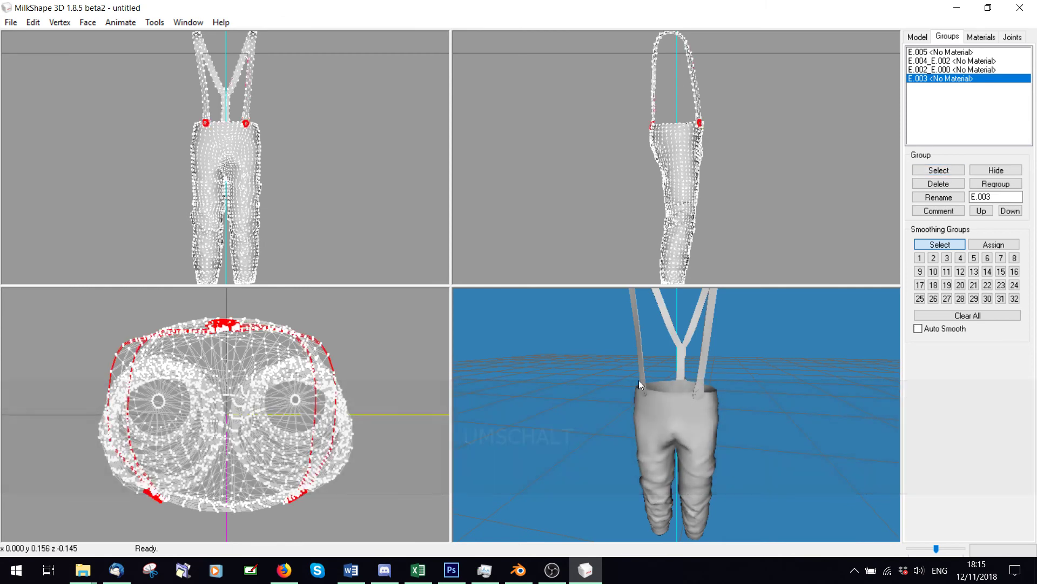
click(925, 172)
Step: Select the vertices of the E.002_E.000 group, align their normals and inspect the shading
click(950, 70)
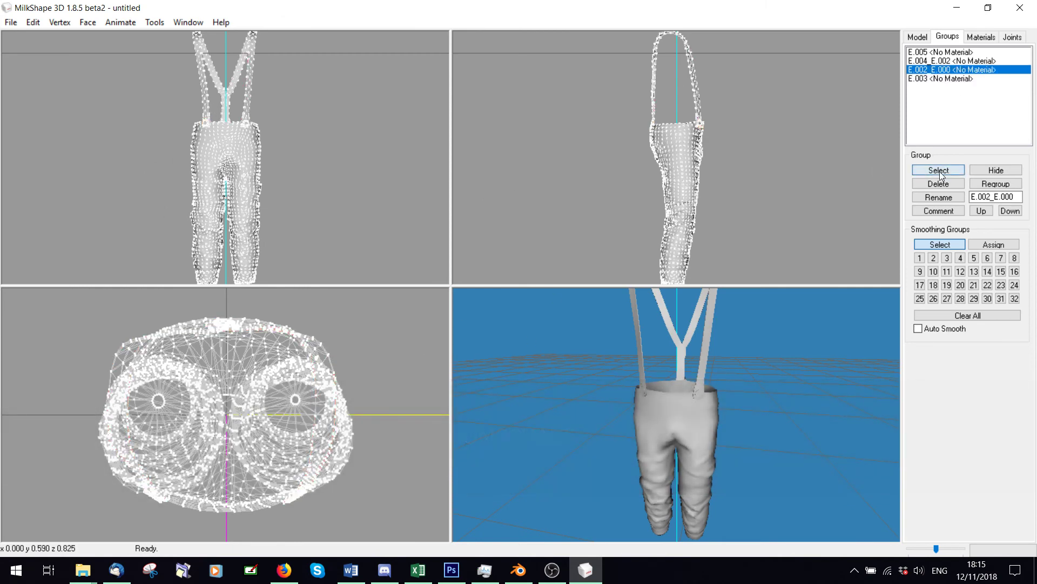
click(939, 171)
drag(581, 403, 694, 408)
click(66, 28)
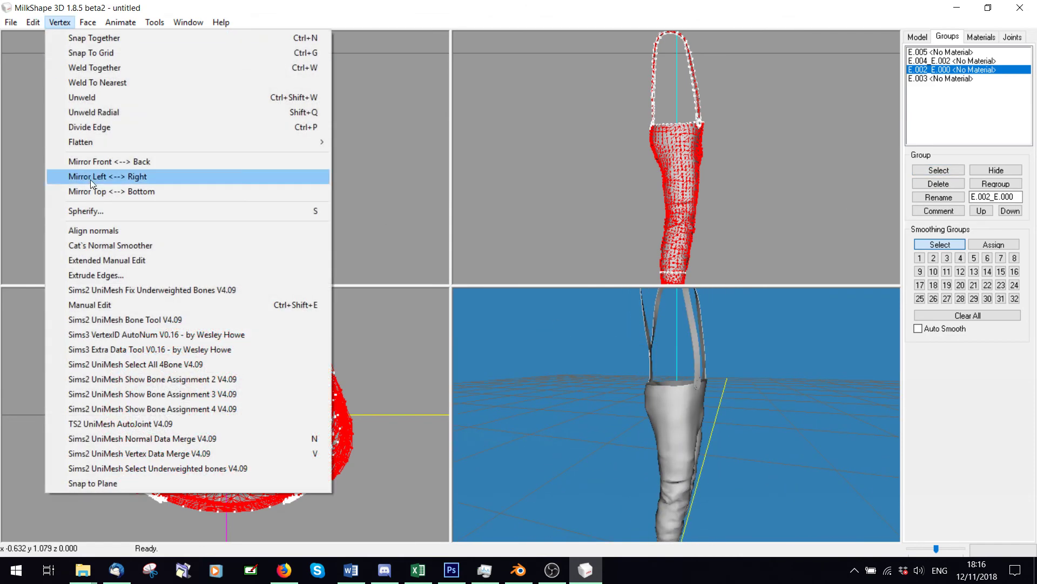
click(93, 229)
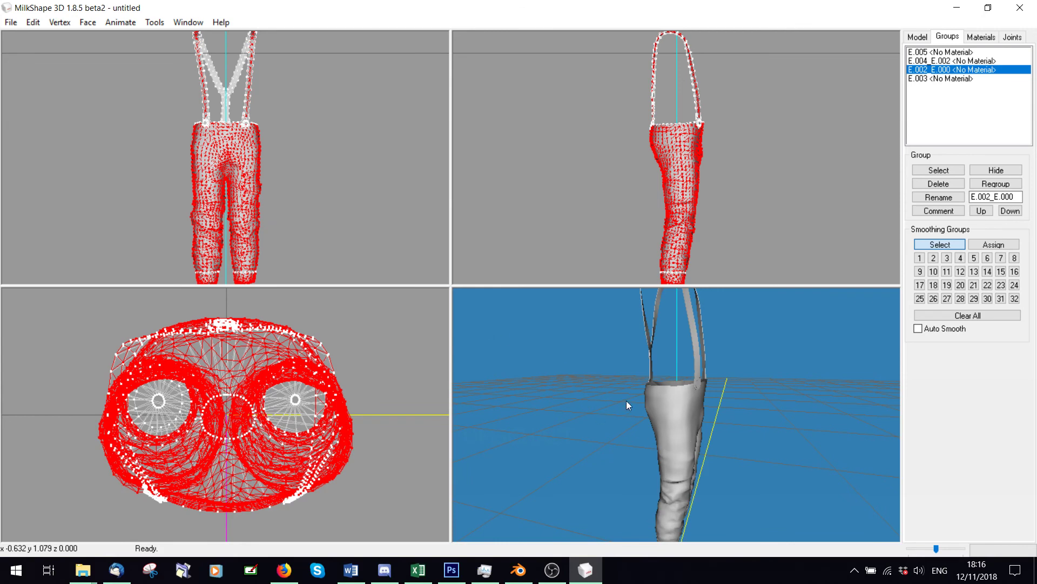
drag(627, 401, 701, 382)
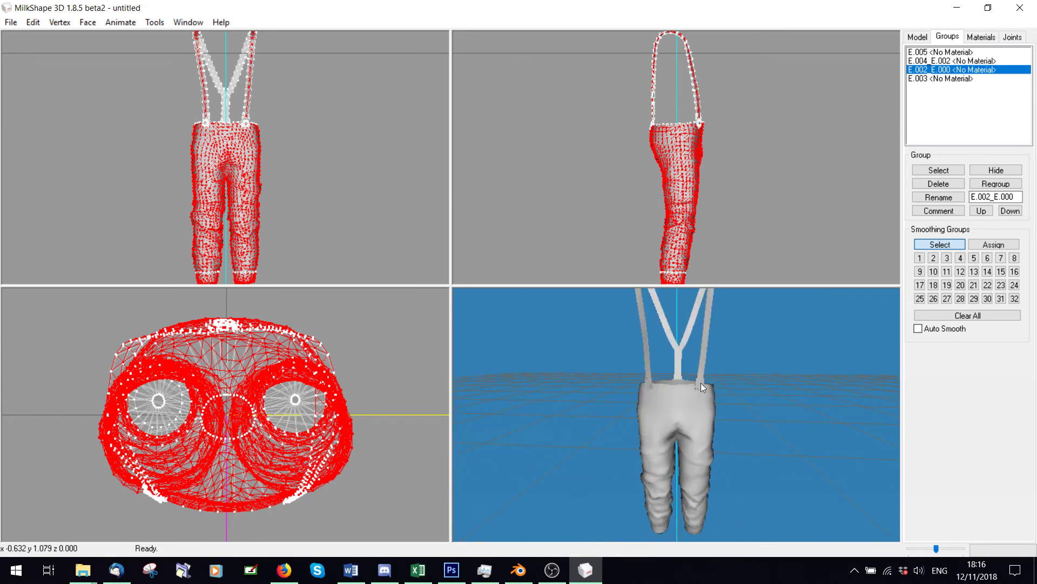
Step: Deselect the E.002_E.000 group and select the vertices of the E.004_E.002 group
click(934, 172)
click(941, 61)
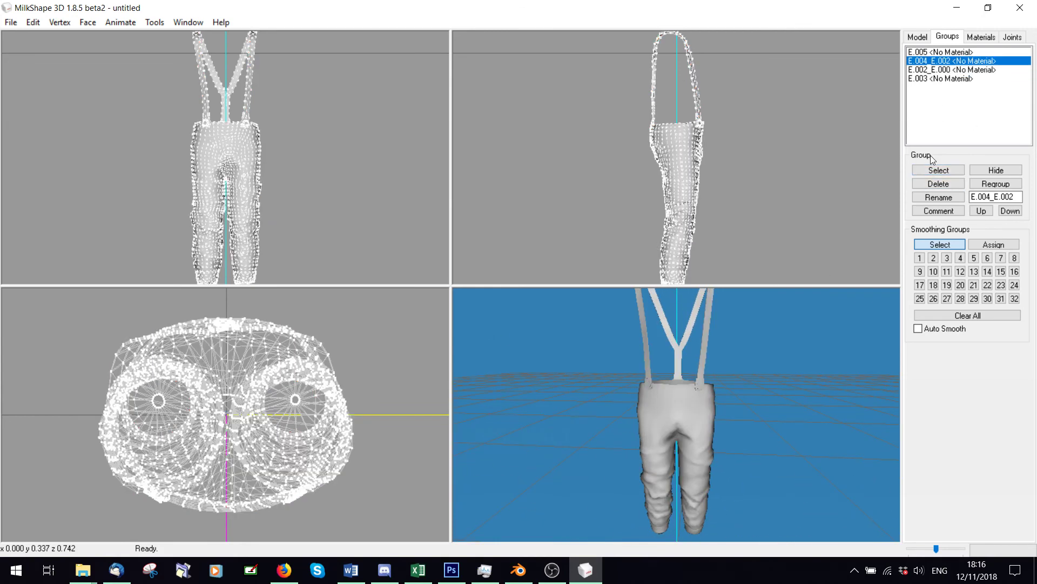
click(922, 171)
Step: Try aligning the normals of the E.004_E.002 group, inspect the leg ends and undo the alignment
drag(546, 475, 584, 397)
click(61, 27)
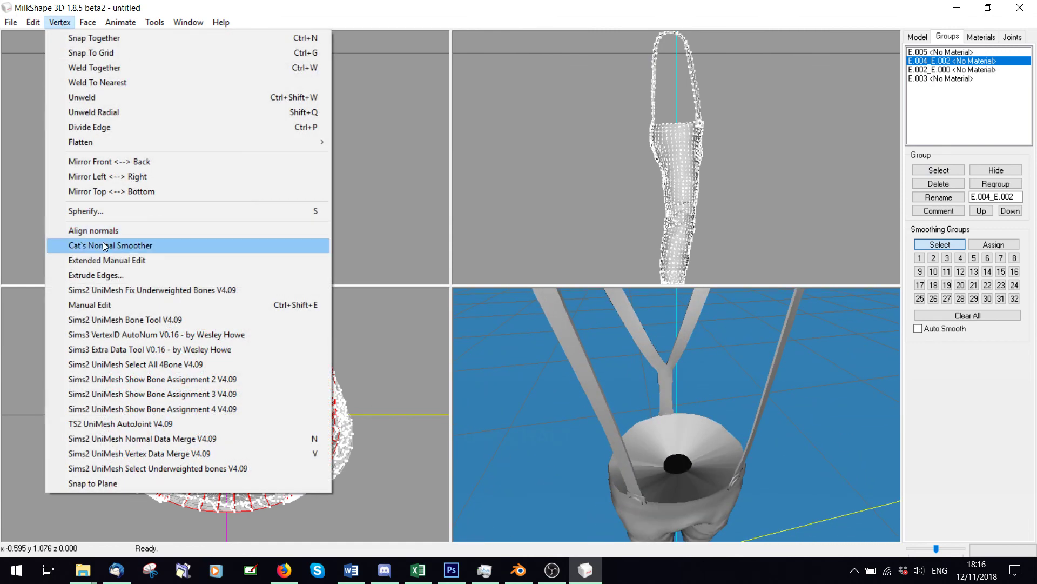
click(102, 241)
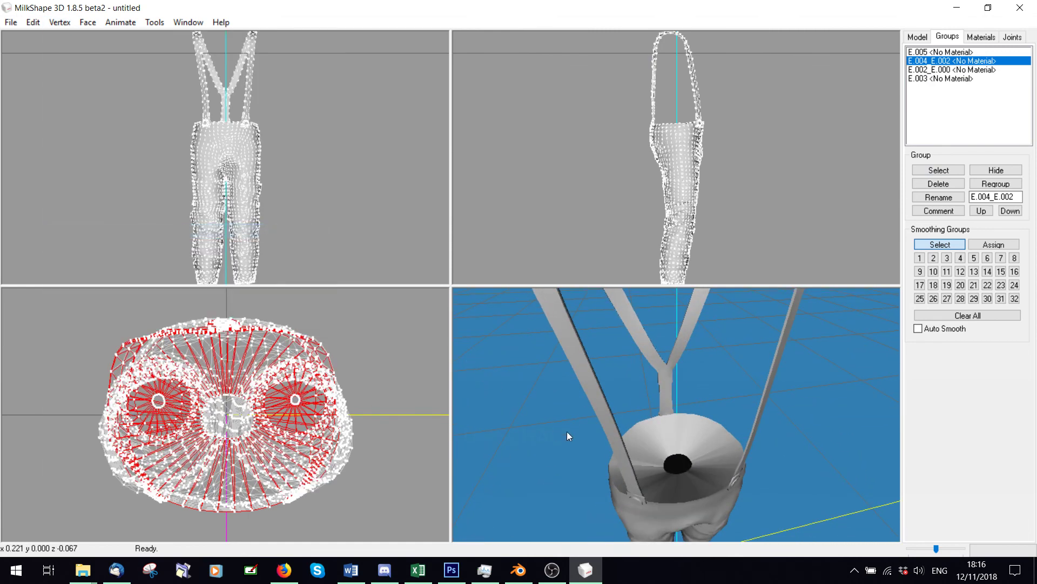
drag(578, 443, 594, 394)
click(58, 22)
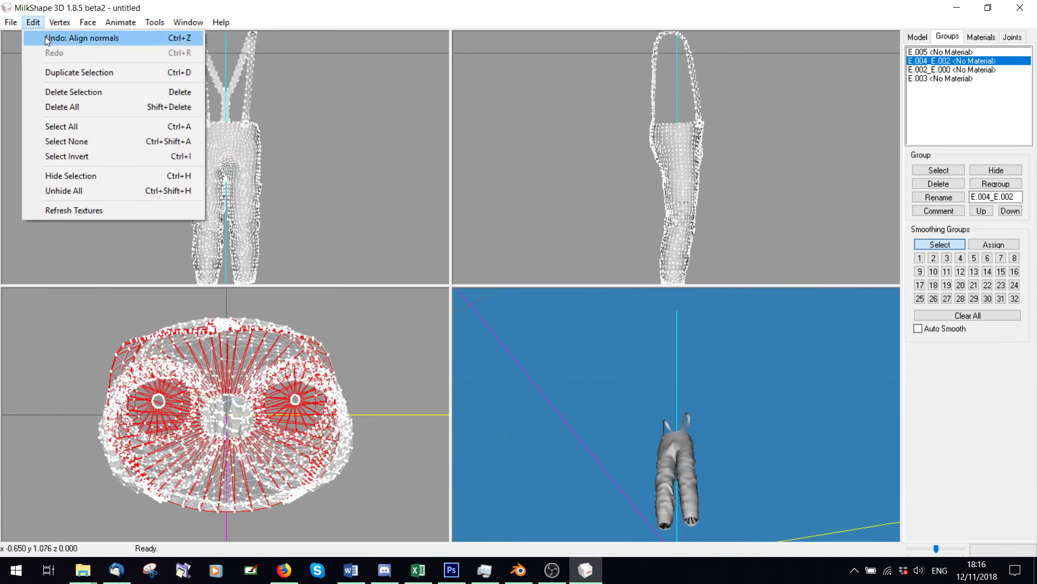
click(46, 37)
Step: Smooth the normals of the selected E.004_E.002 group with Cat's Normal Smoother and inspect the waist opening and straps
drag(620, 403, 646, 403)
click(60, 23)
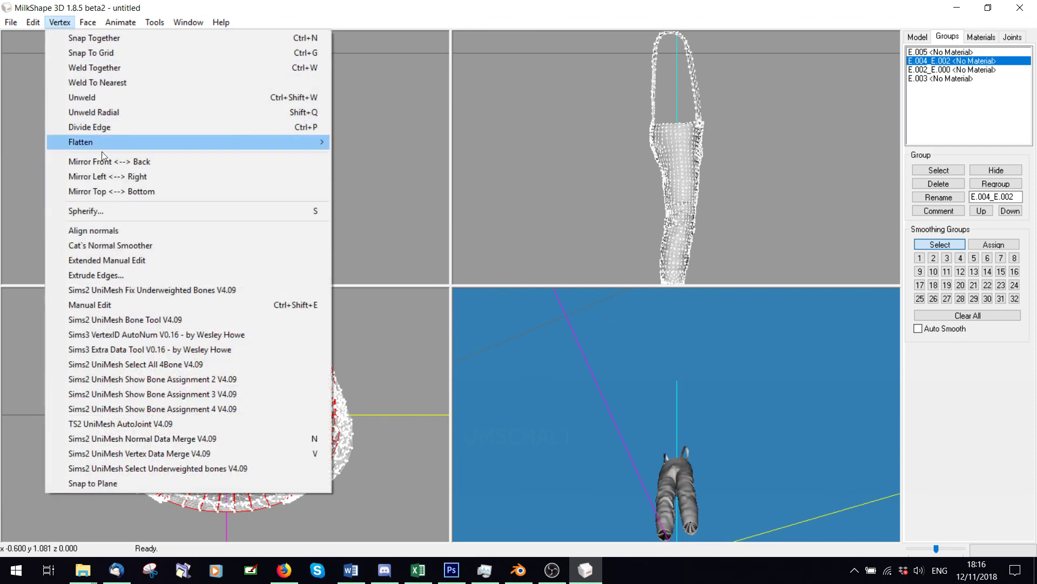
click(112, 238)
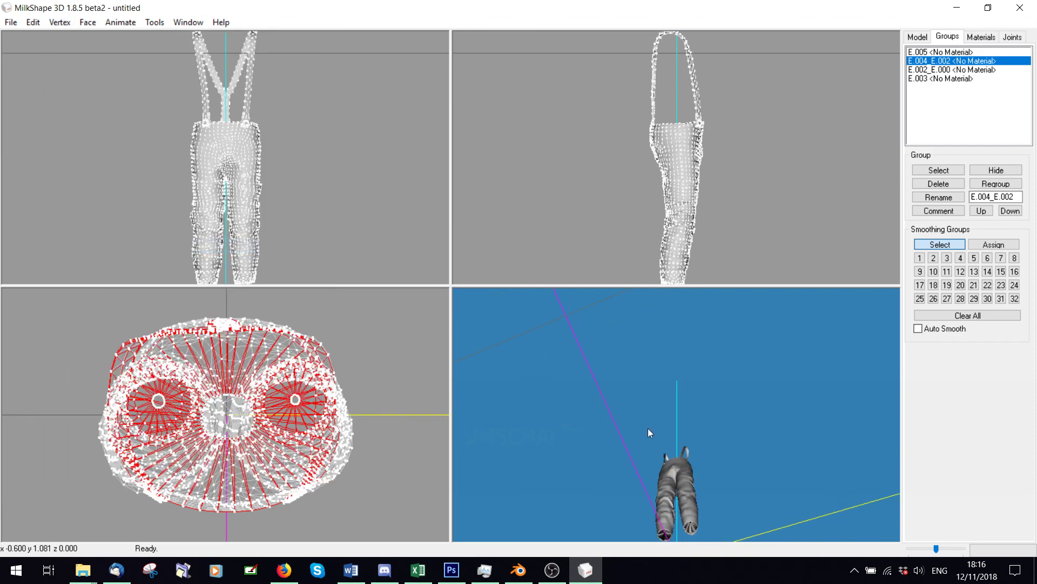
drag(648, 428, 683, 516)
Step: Deselect the E.004_E.002 group and select the vertices of the E.005 group
click(925, 171)
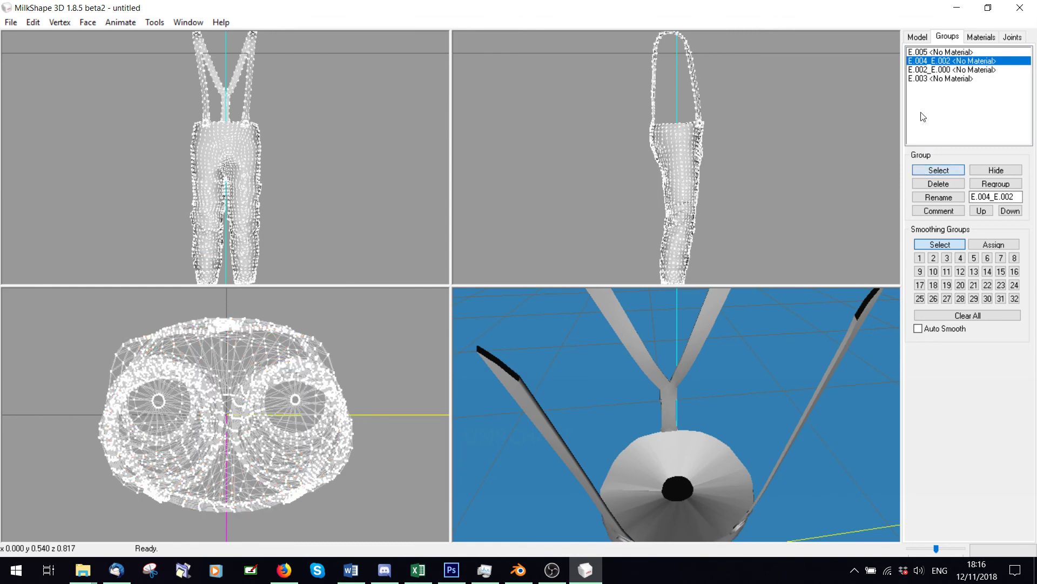
click(914, 52)
click(931, 172)
Step: Try Cat's Normal Smoother on the E.005 group, inspect the leg ends from below and undo the smoothing
drag(626, 346, 612, 368)
click(59, 23)
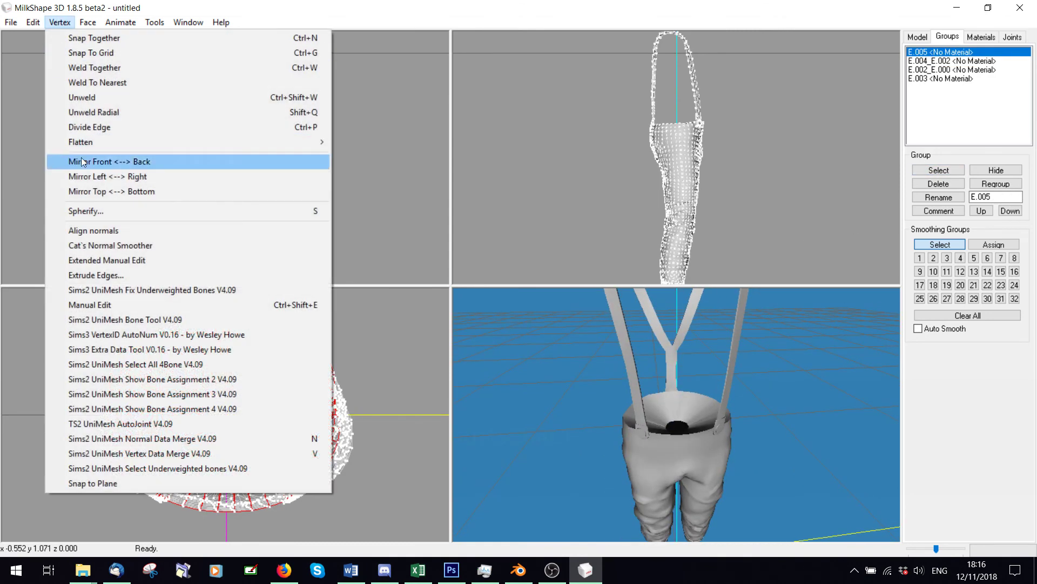
click(111, 245)
drag(653, 445, 591, 176)
click(44, 26)
click(40, 39)
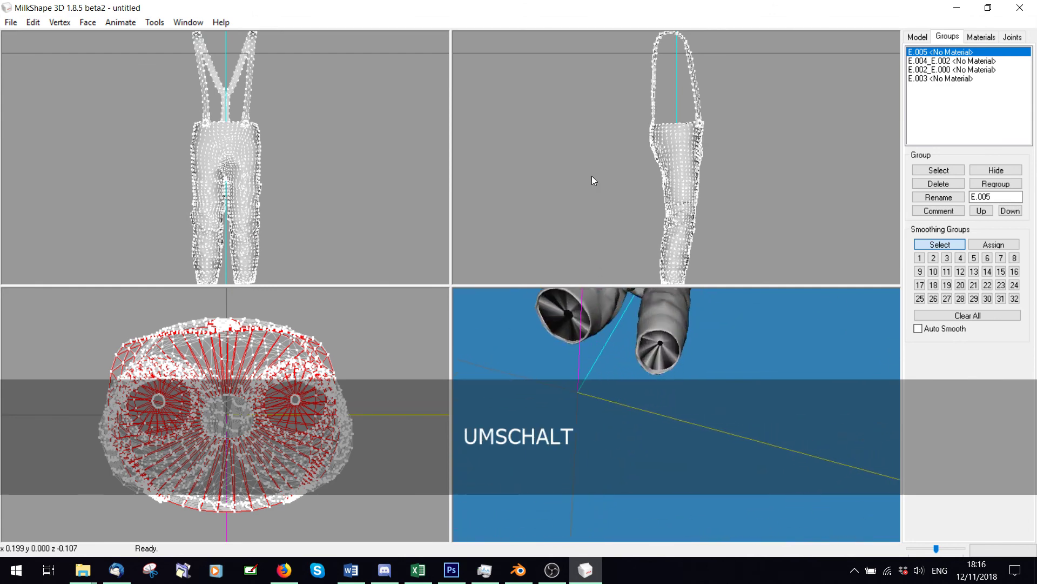
Step: Apply Cat's Normal Smoother to the E.005 group again and inspect the shading of the whole trousers
click(52, 26)
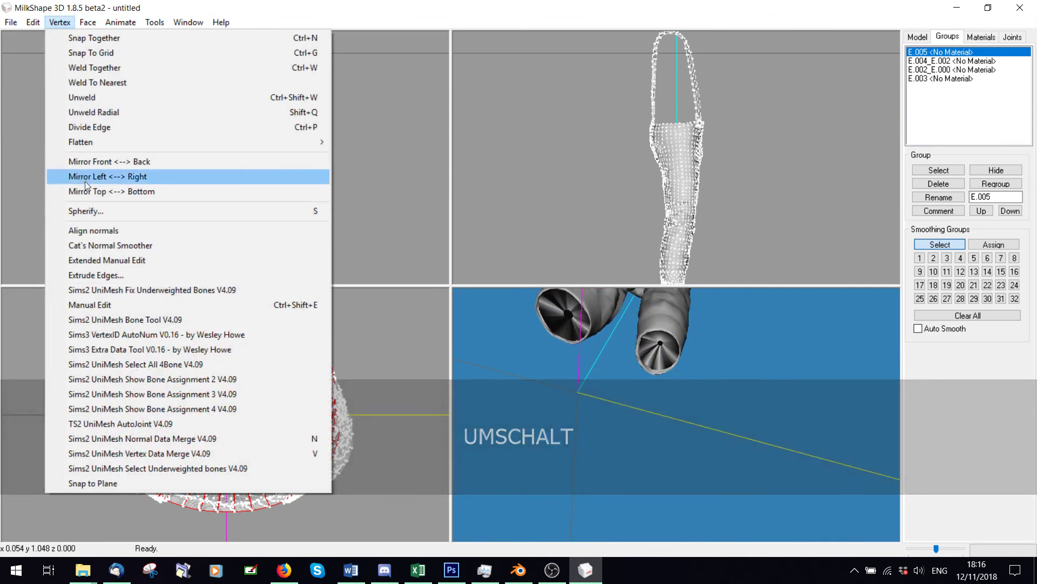
click(102, 245)
drag(663, 334, 621, 396)
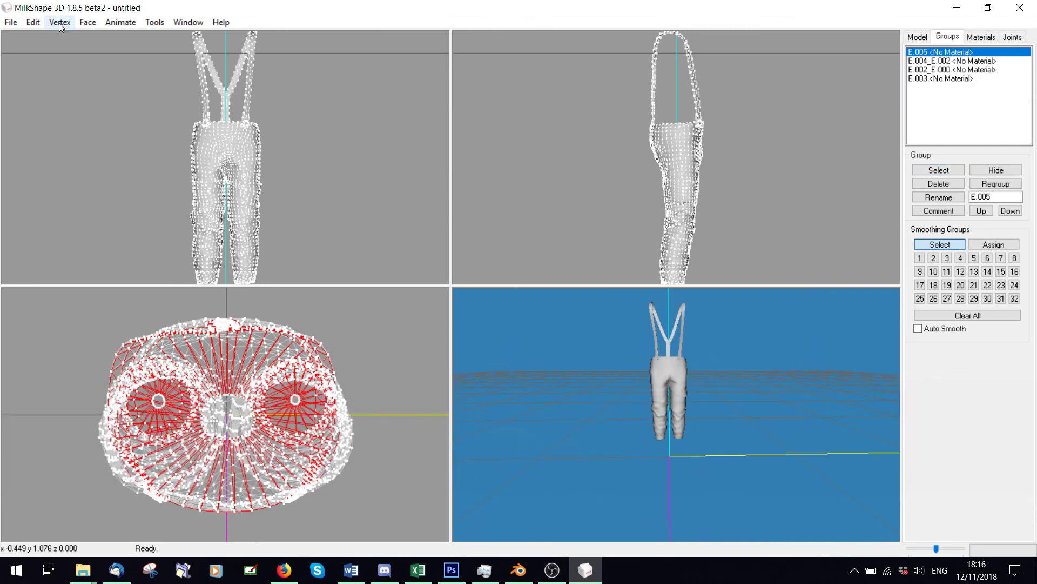
Step: Select the whole model and regroup all four parts of the trousers into a single group
click(33, 22)
click(78, 128)
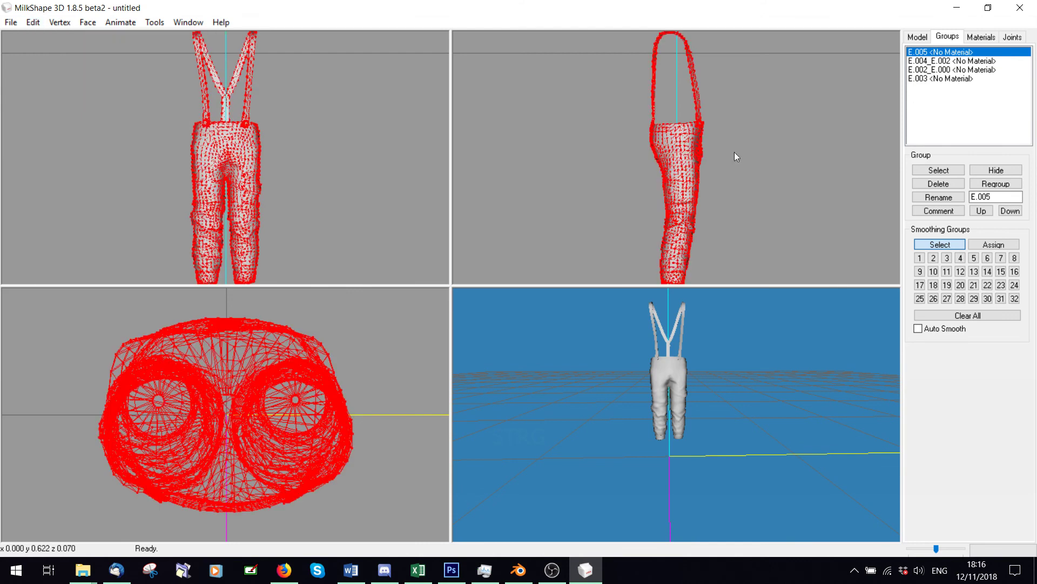
click(982, 186)
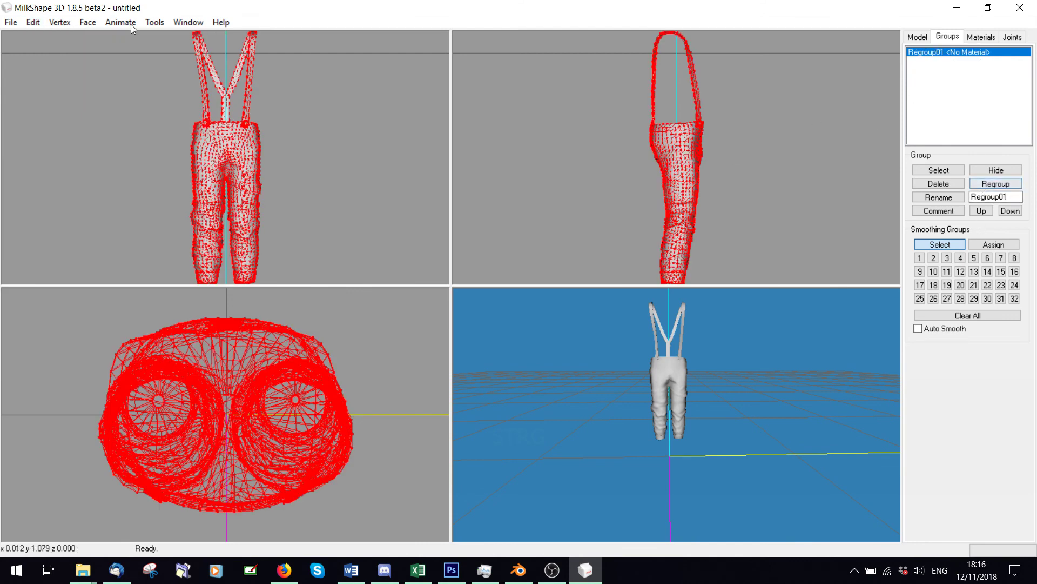
click(20, 25)
mouse_move(44, 134)
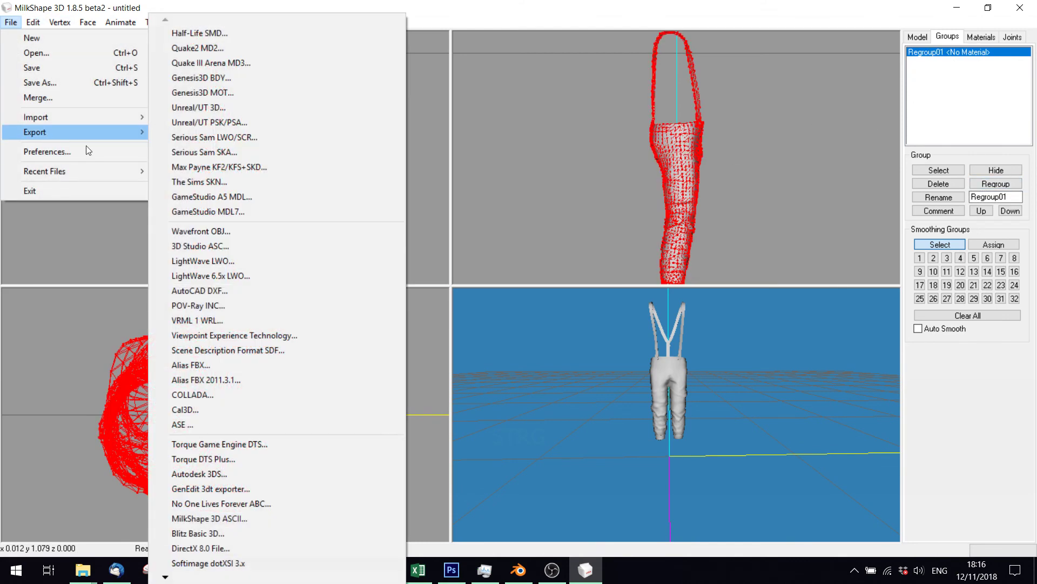
click(224, 244)
click(507, 38)
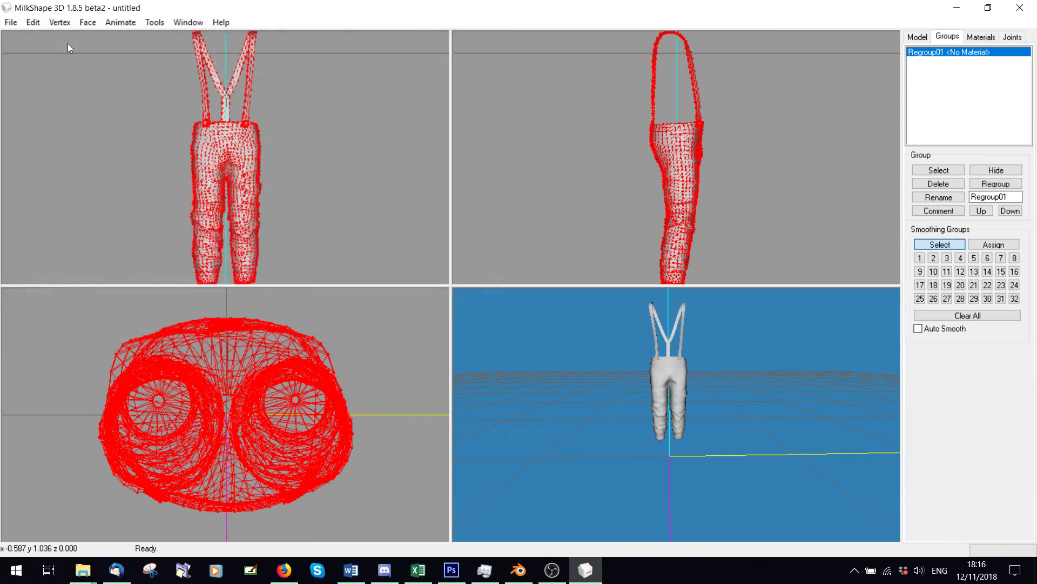
click(33, 22)
click(2, 17)
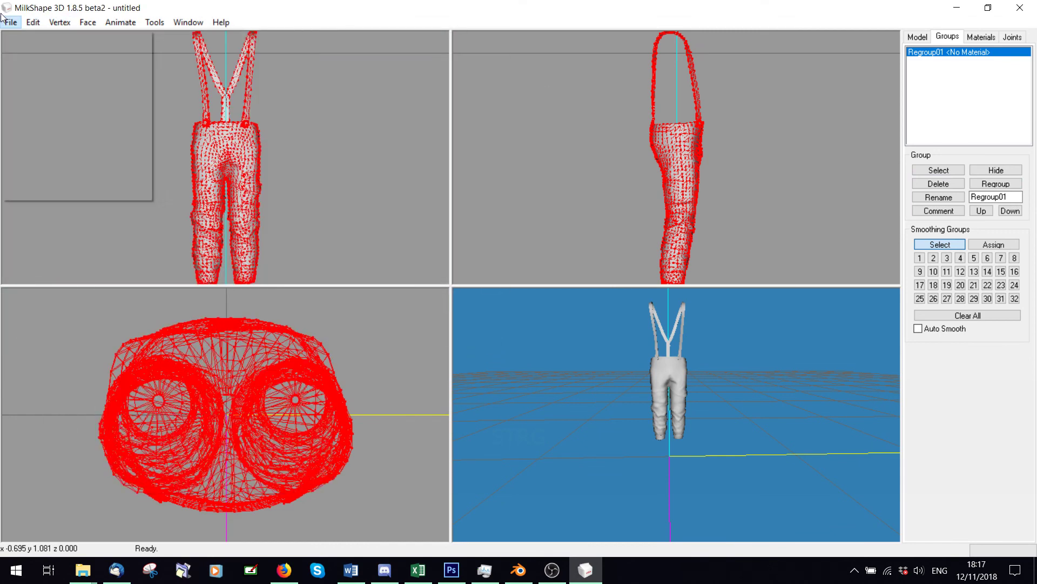
Step: Export the regrouped trousers as a Wavefront OBJ over the existing E1 file in the Sweatpants folder
click(8, 21)
mouse_move(32, 127)
click(183, 231)
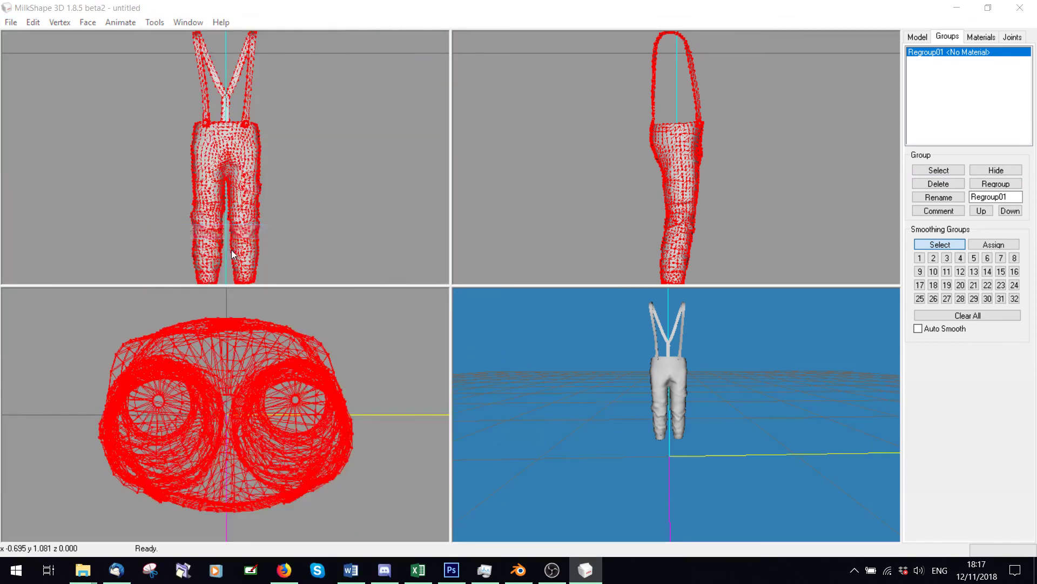
click(359, 183)
click(187, 281)
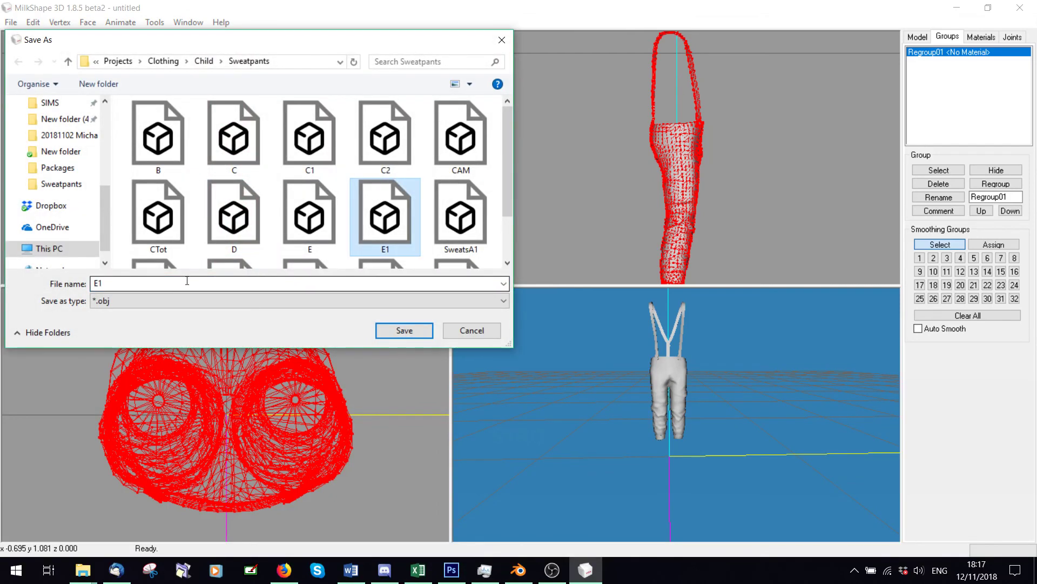
click(211, 284)
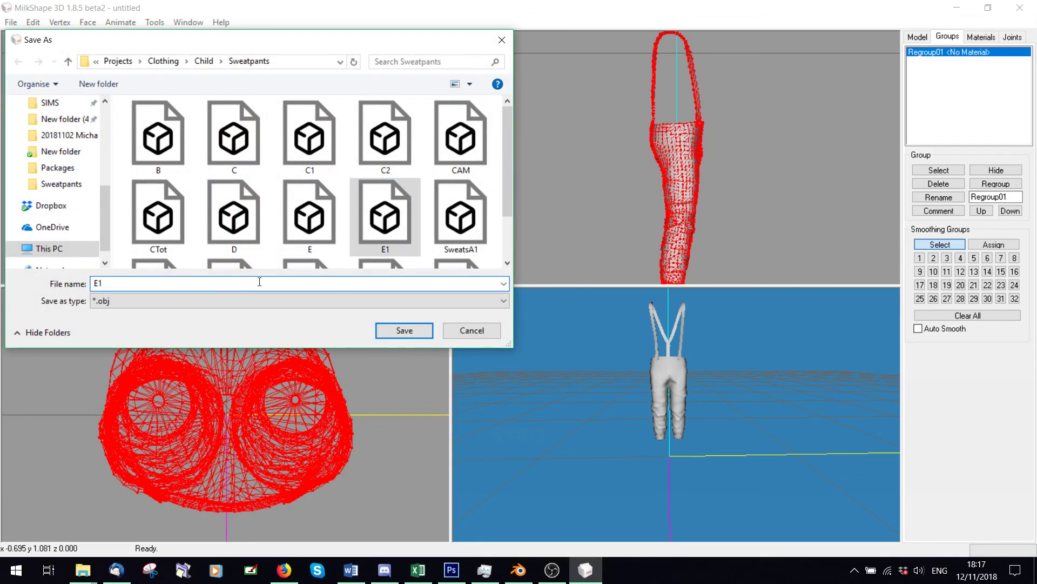
click(412, 330)
click(557, 286)
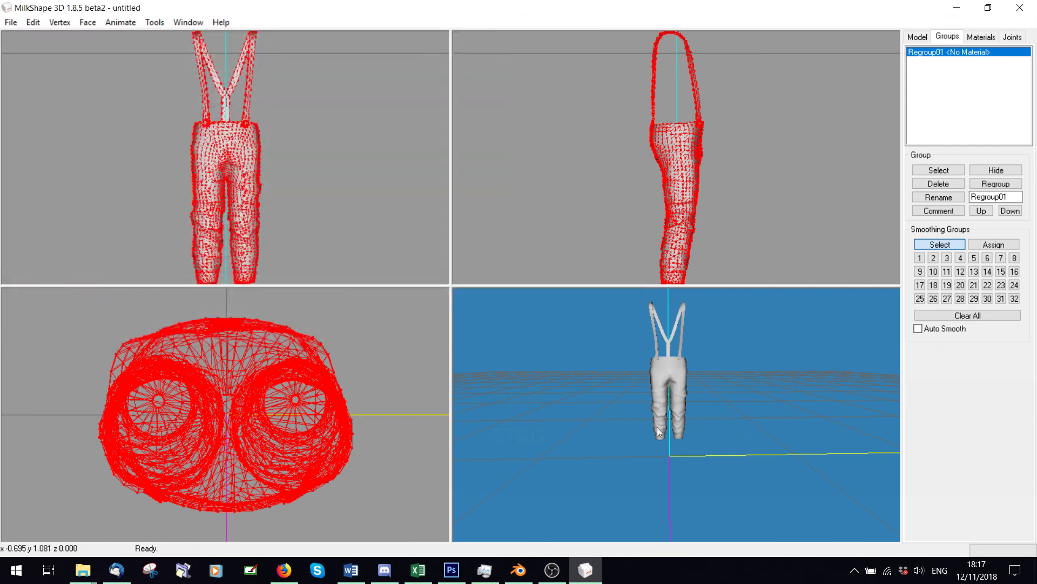
drag(760, 418, 790, 419)
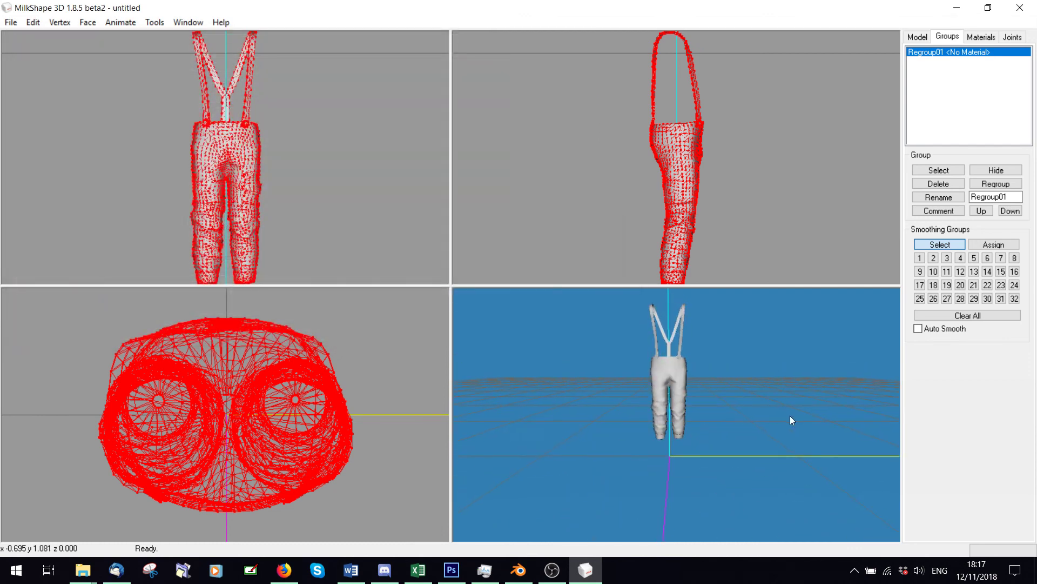